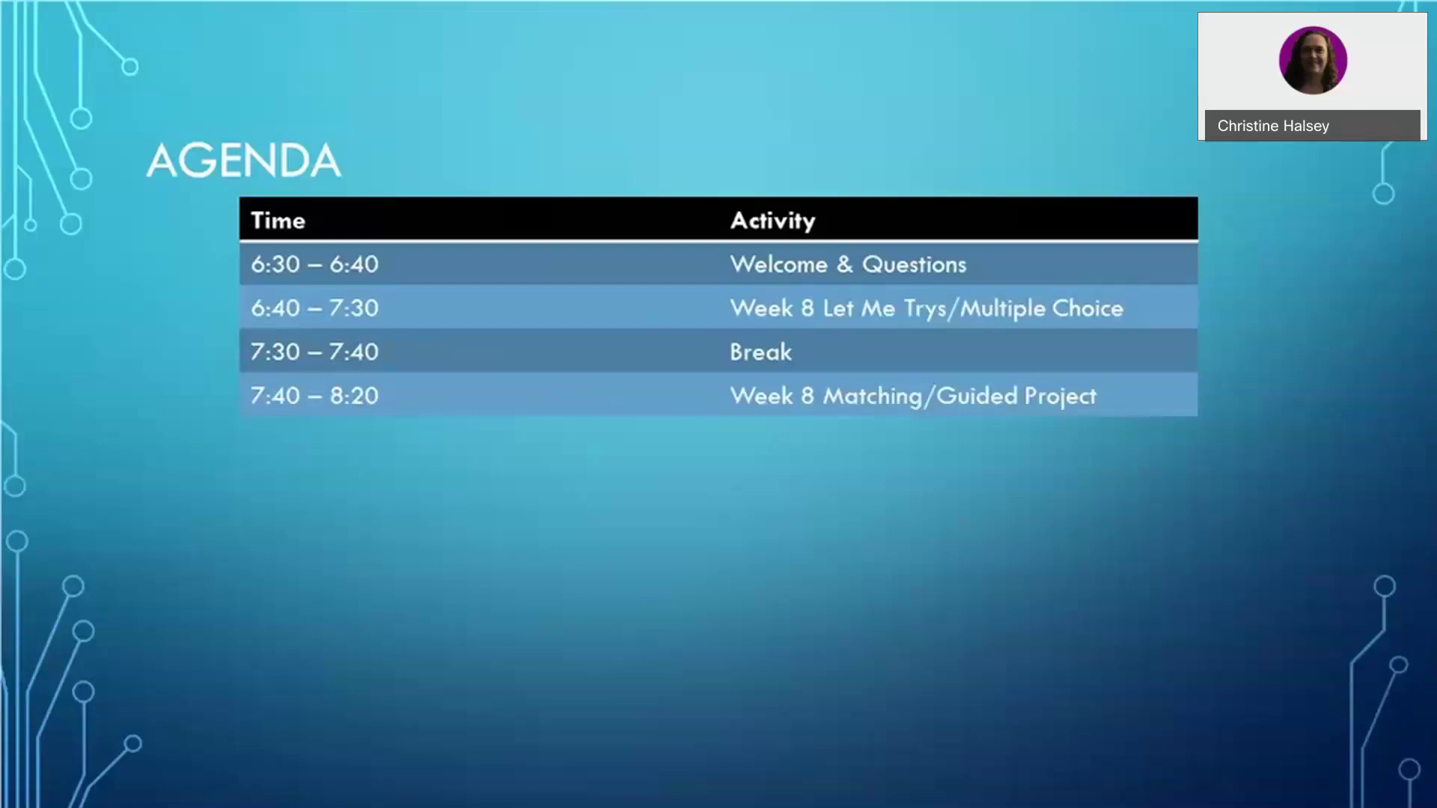
# Leave the Agenda slide show and bring back the Chapter 1 Matching exercise in Chrome.
pyautogui.hotkey('alt', 'Tab')
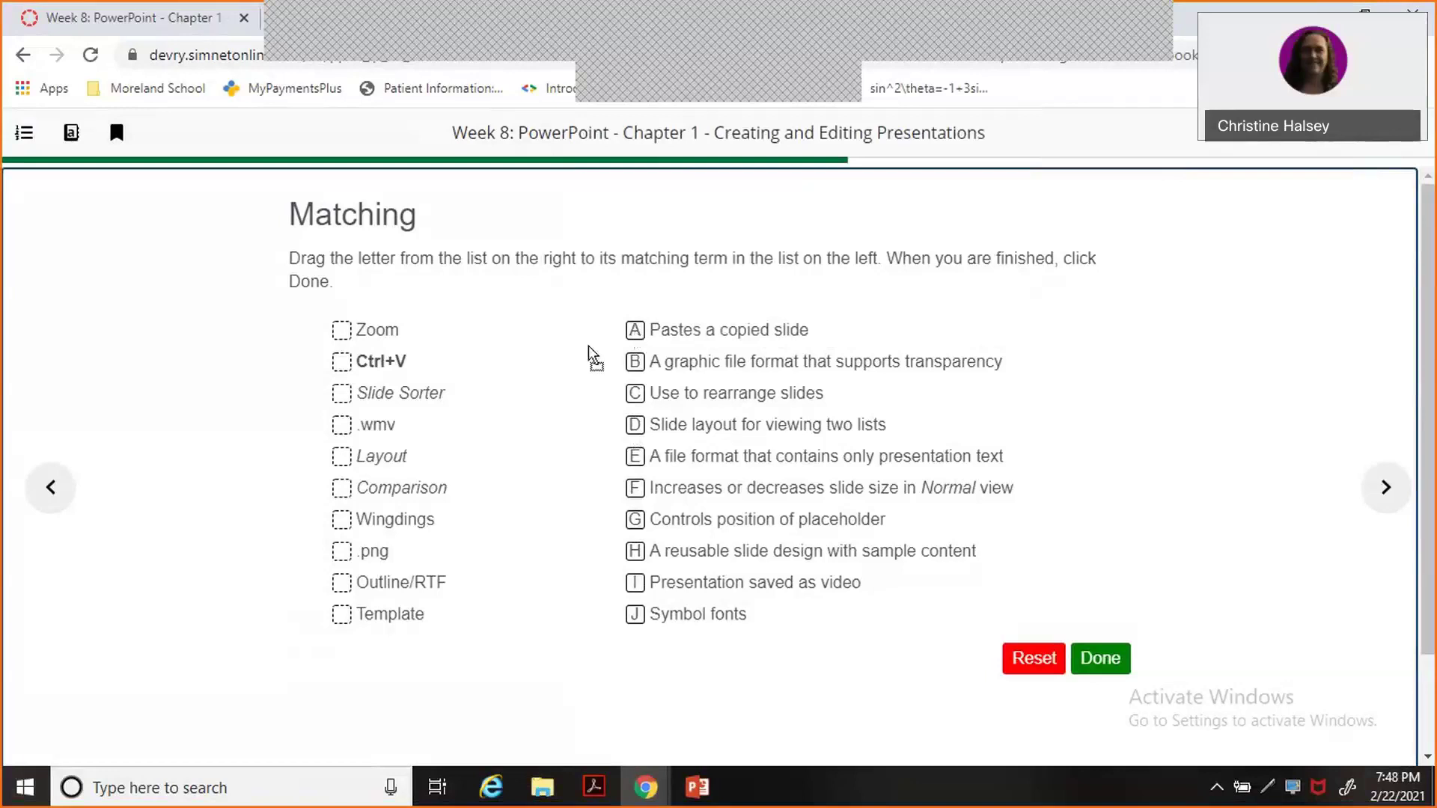
# Match A with Ctrl+V, B with .png, and C with Slide Sorter.
pyautogui.moveTo(635, 330); pyautogui.dragTo(340, 370)
pyautogui.moveTo(636, 363); pyautogui.dragTo(345, 554)
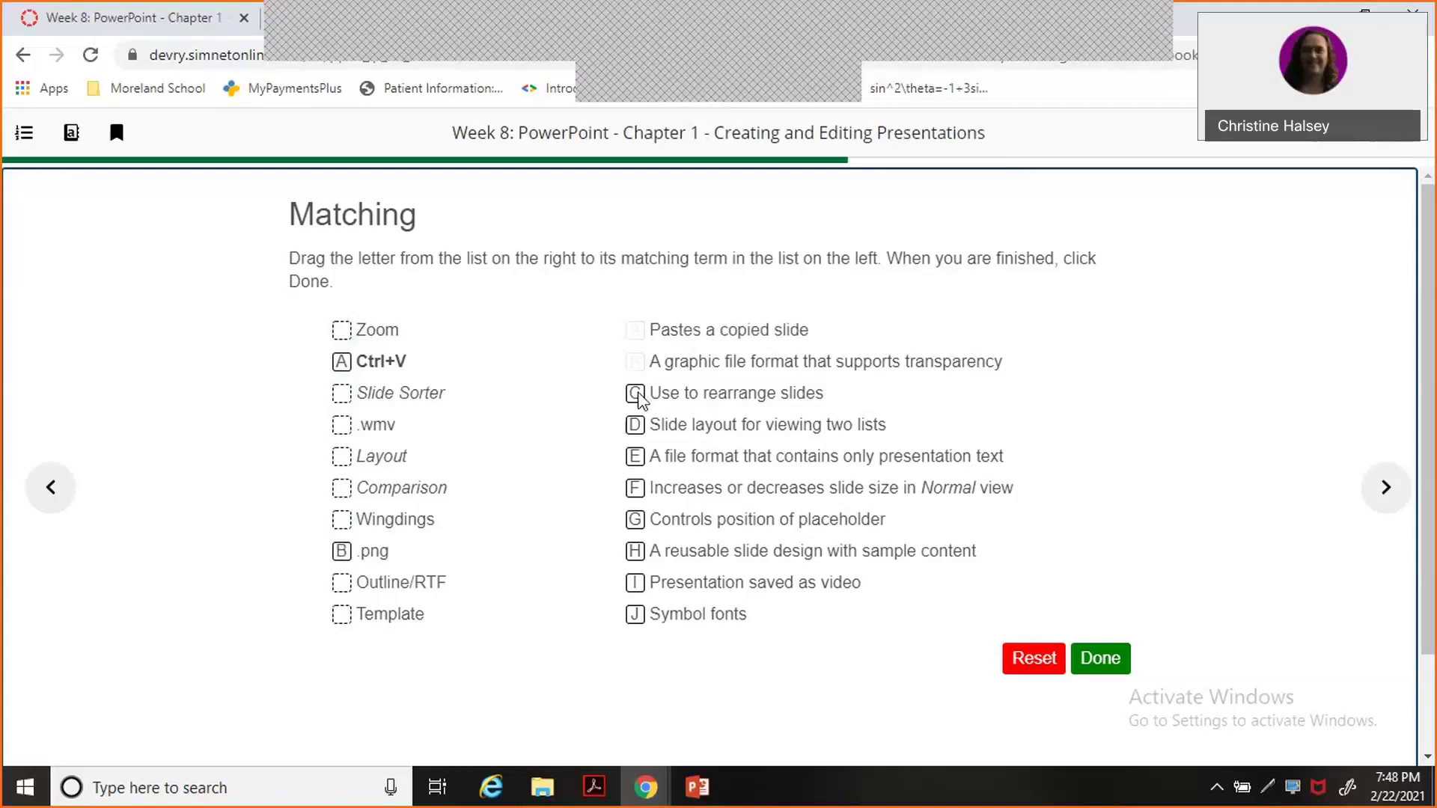
pyautogui.moveTo(638, 399); pyautogui.dragTo(345, 392)
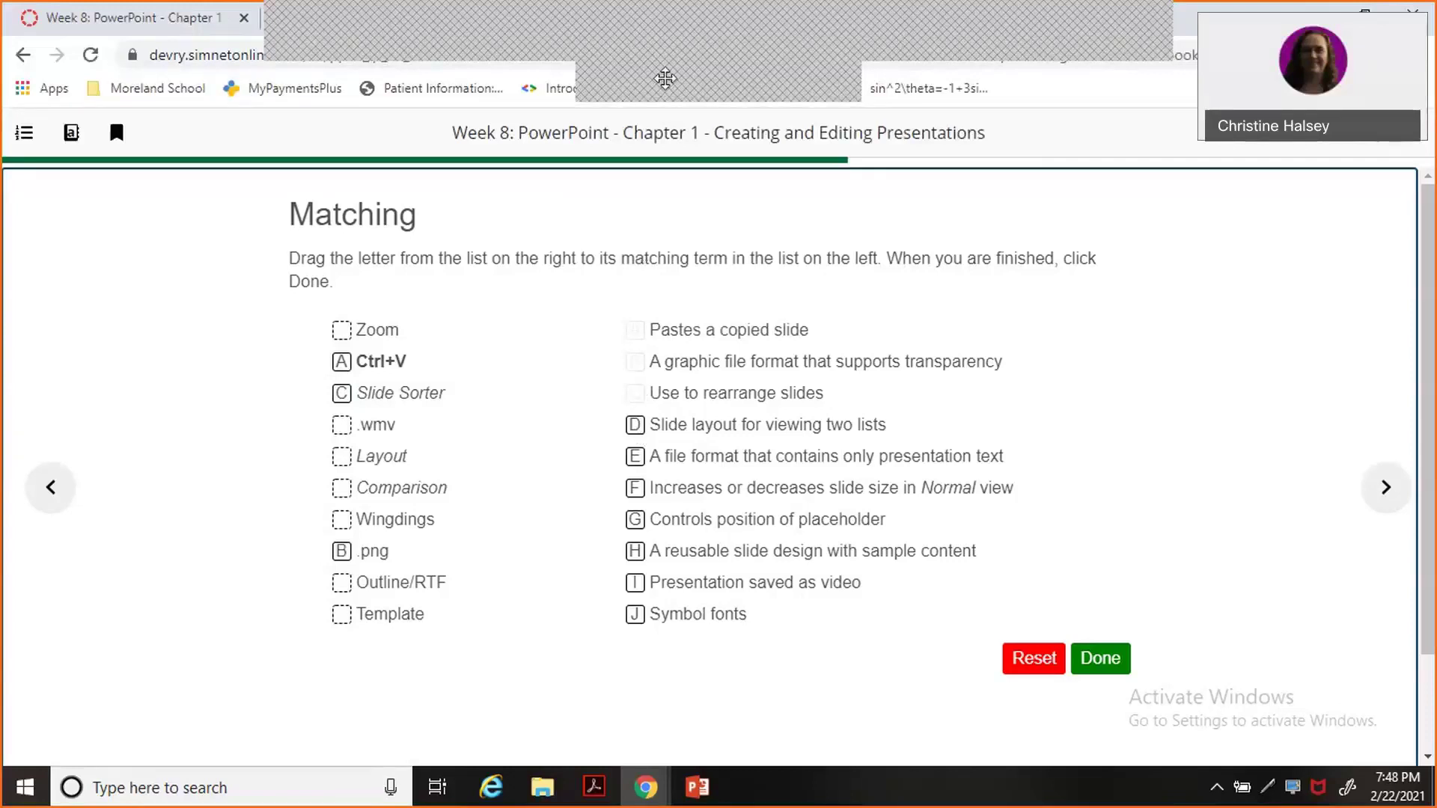
pyautogui.click(689, 39)
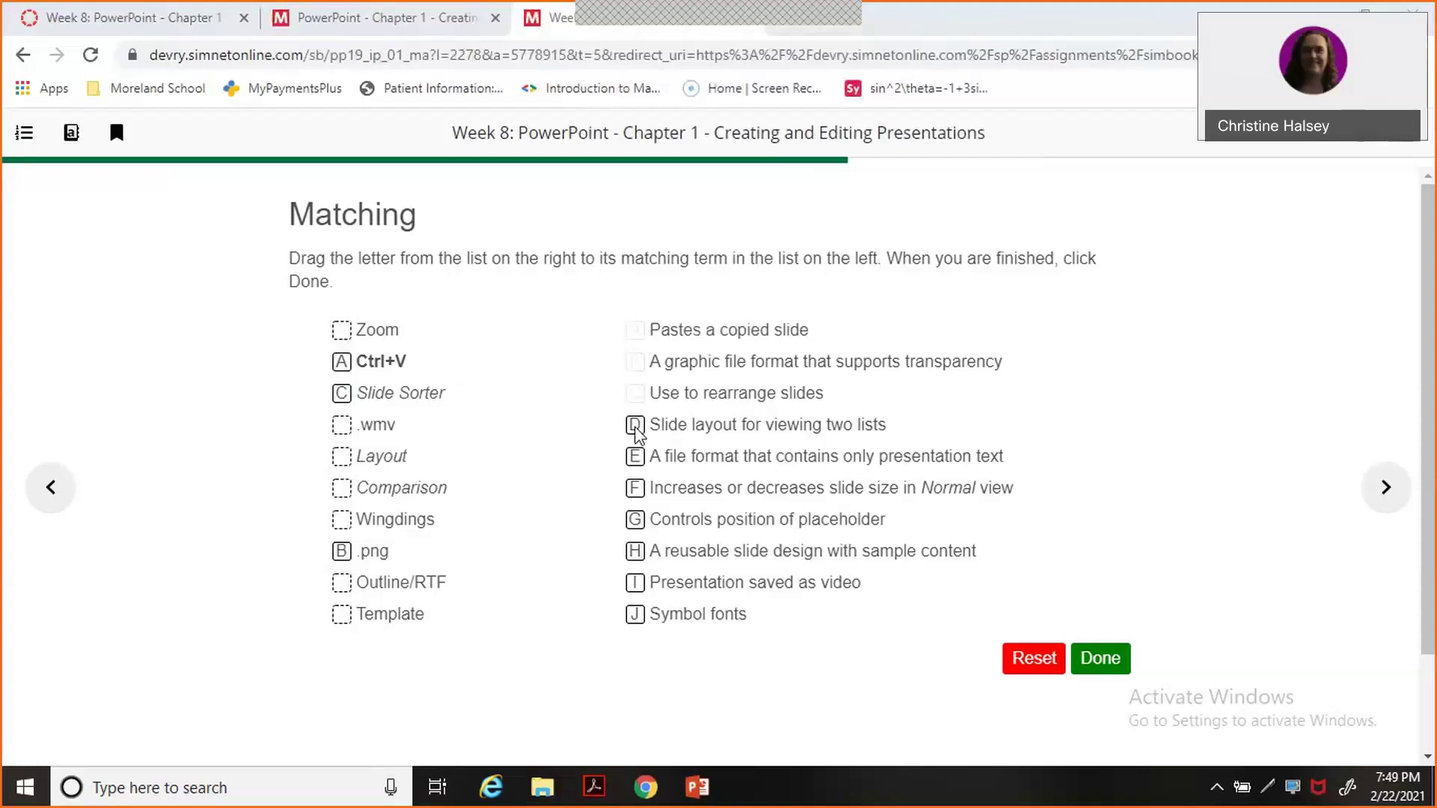
# Pair D with Comparison, E with Outline/RTF, and F with Zoom.
pyautogui.moveTo(635, 428); pyautogui.dragTo(338, 490)
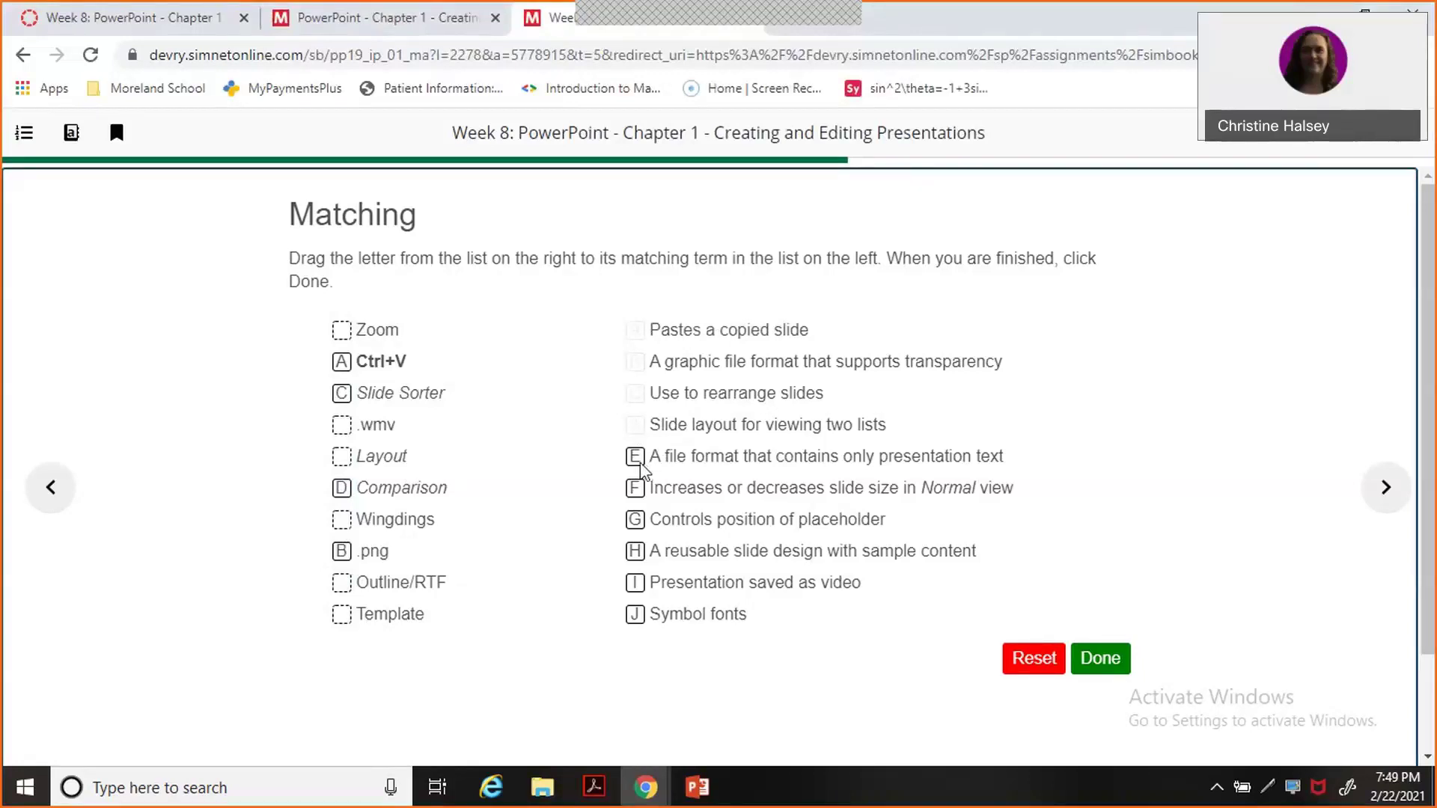
pyautogui.moveTo(641, 464); pyautogui.dragTo(347, 599)
pyautogui.moveTo(637, 496); pyautogui.dragTo(341, 338)
# Match H to Template, I to .wmv, J to Wingdings, G to Layout, then submit the answers.
pyautogui.moveTo(635, 551); pyautogui.dragTo(352, 632)
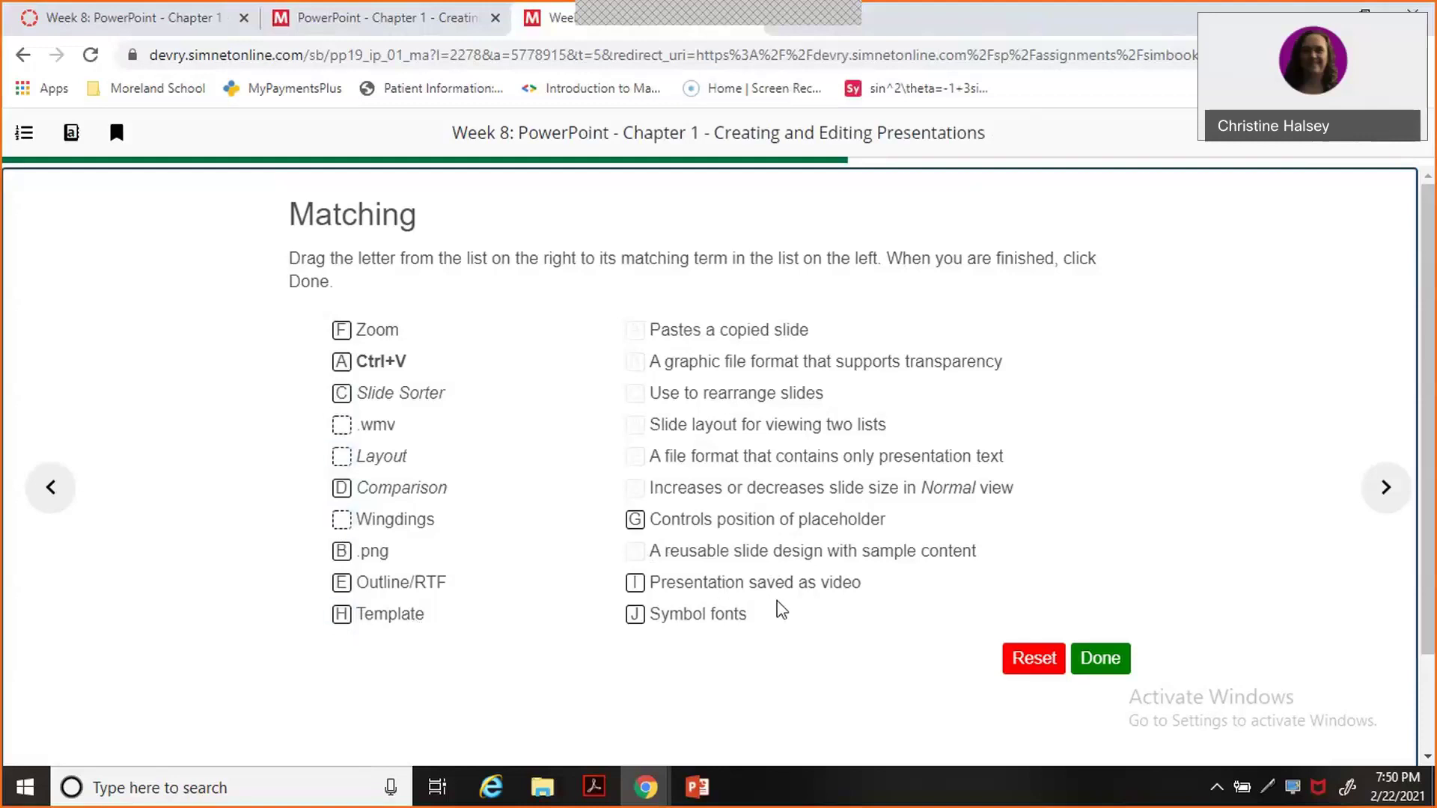
pyautogui.moveTo(634, 588); pyautogui.dragTo(344, 431)
pyautogui.moveTo(637, 618); pyautogui.dragTo(349, 526)
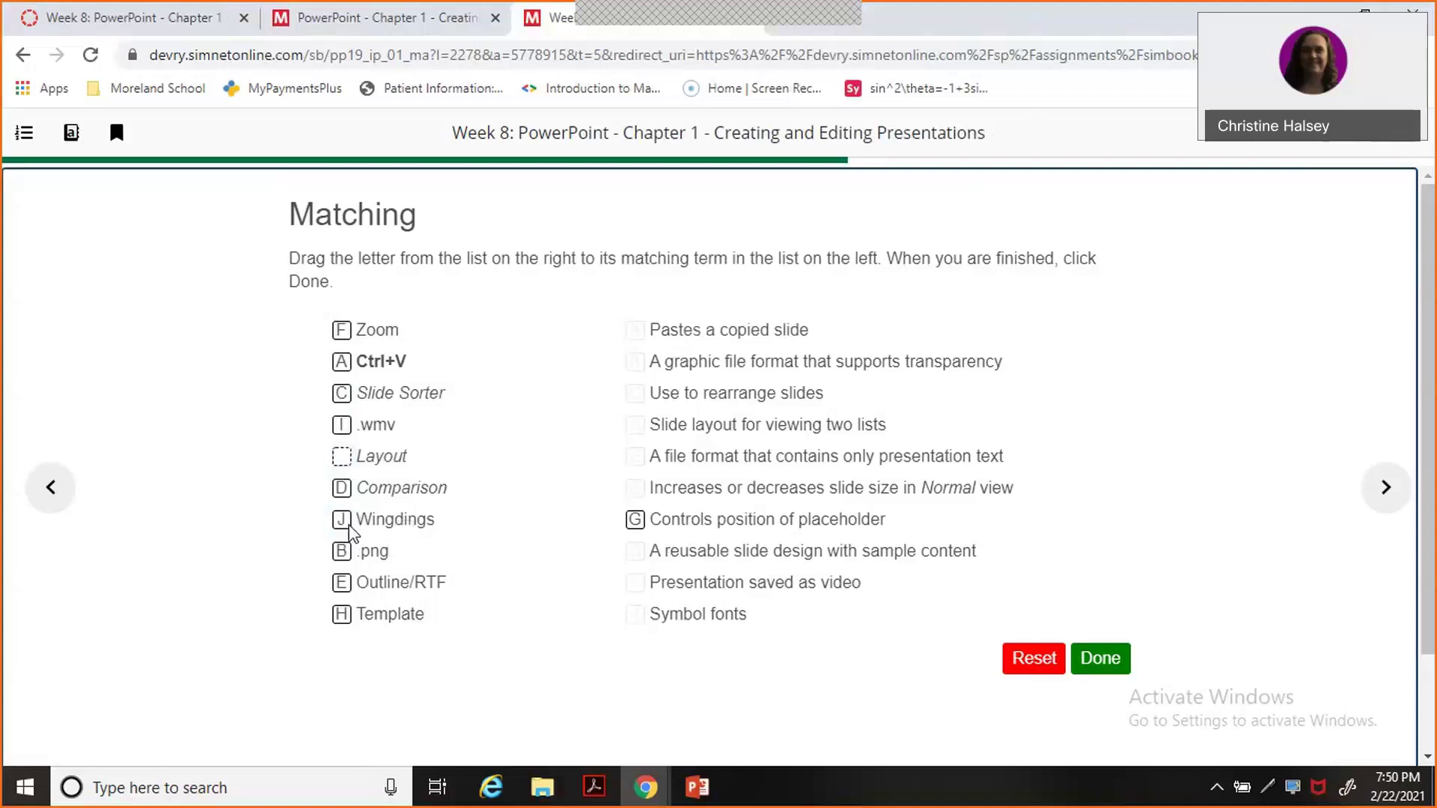
pyautogui.moveTo(636, 521); pyautogui.dragTo(345, 467)
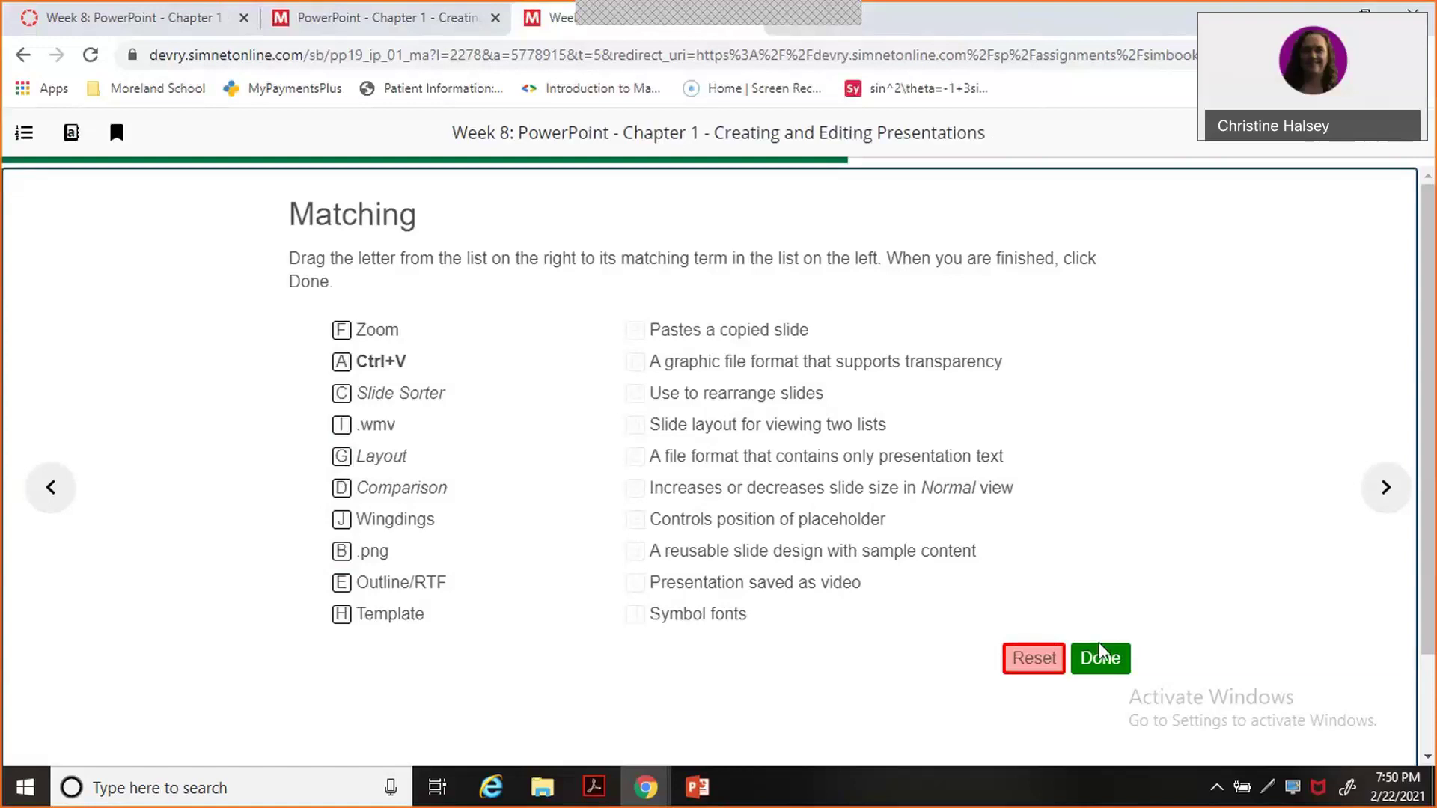
pyautogui.click(1105, 661)
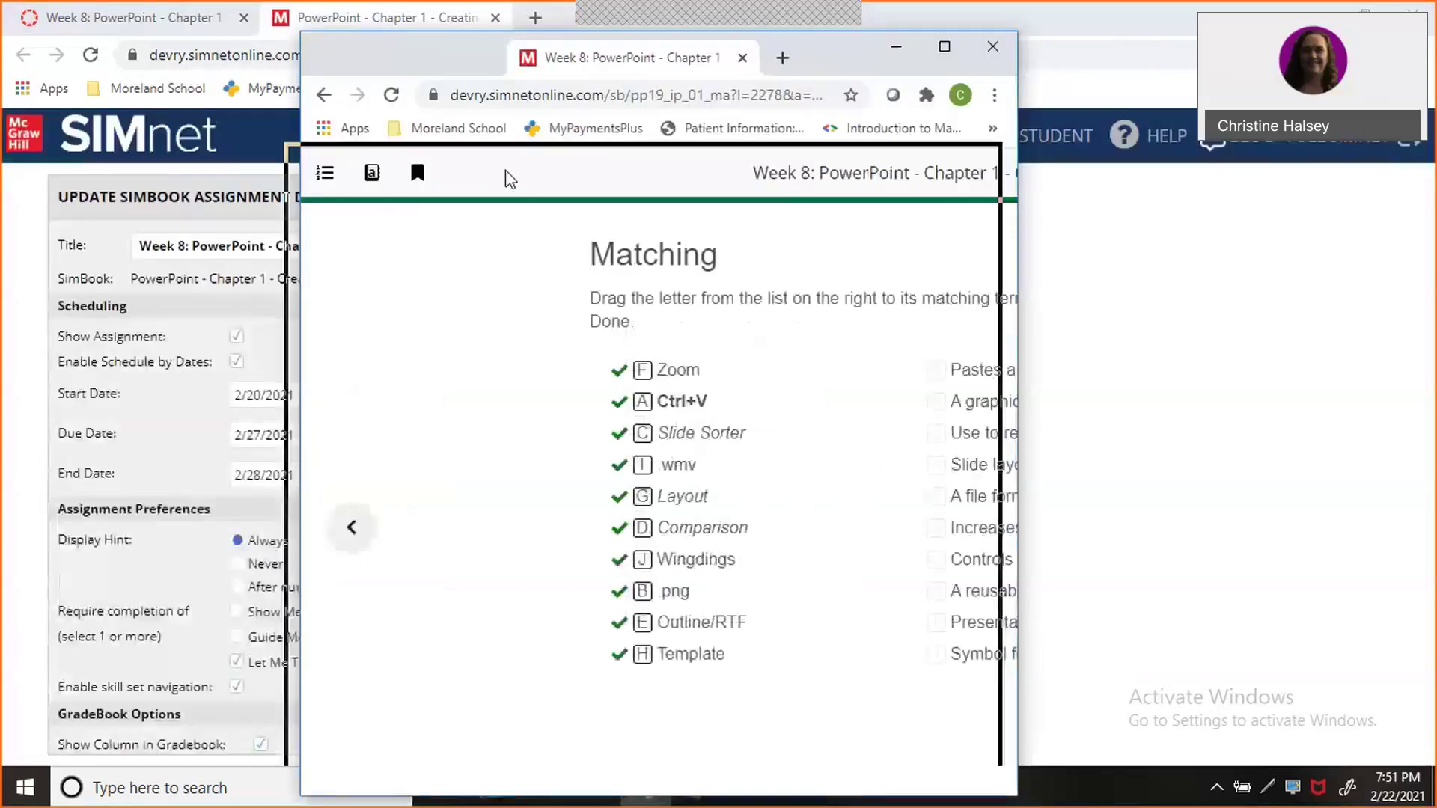
# Close the finished exercise window and SIMnet tab, then advance to the Guided Project 1-2 assignment.
pyautogui.moveTo(531, 30); pyautogui.dragTo(523, 8)
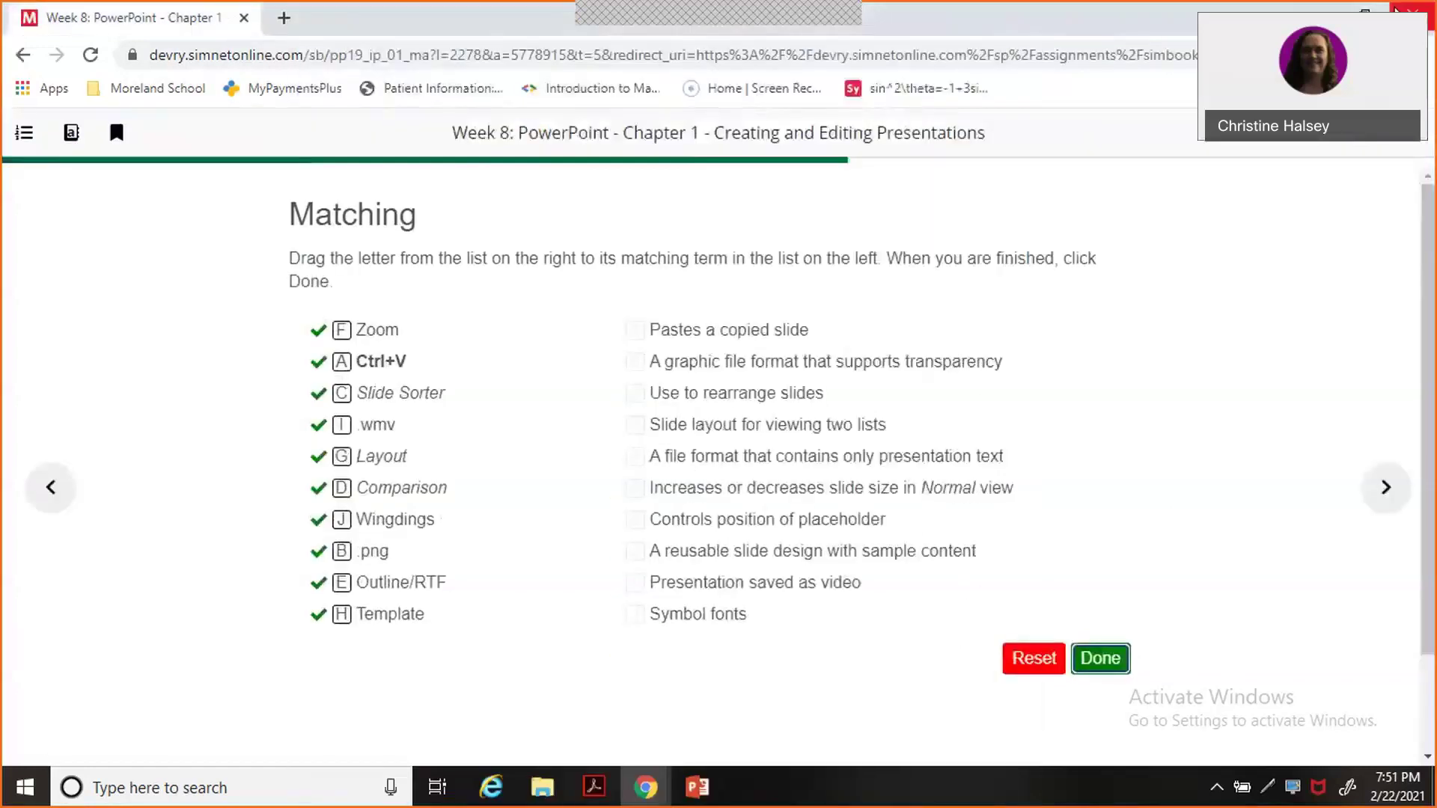
pyautogui.hotkey('alt', 'Tab')
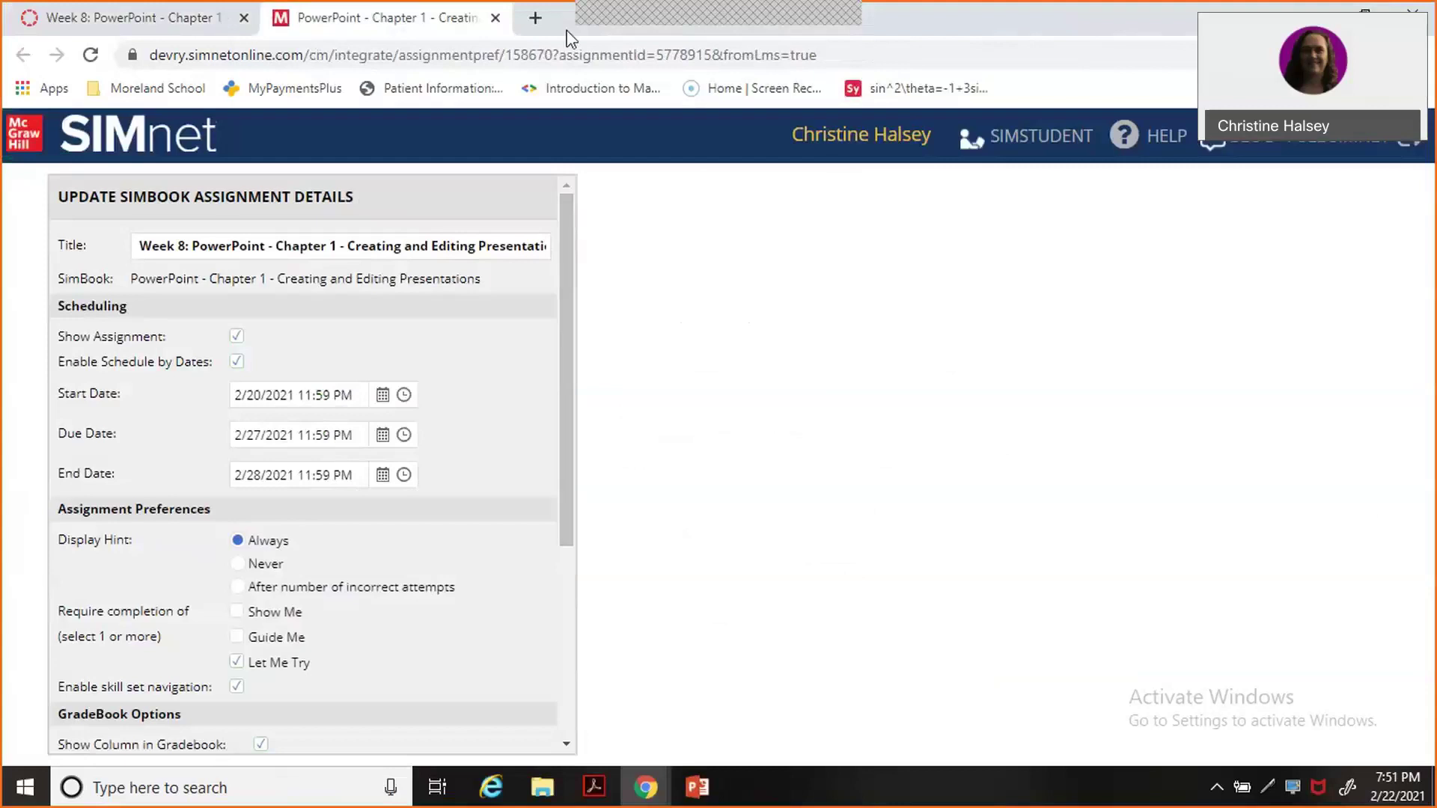
pyautogui.click(495, 18)
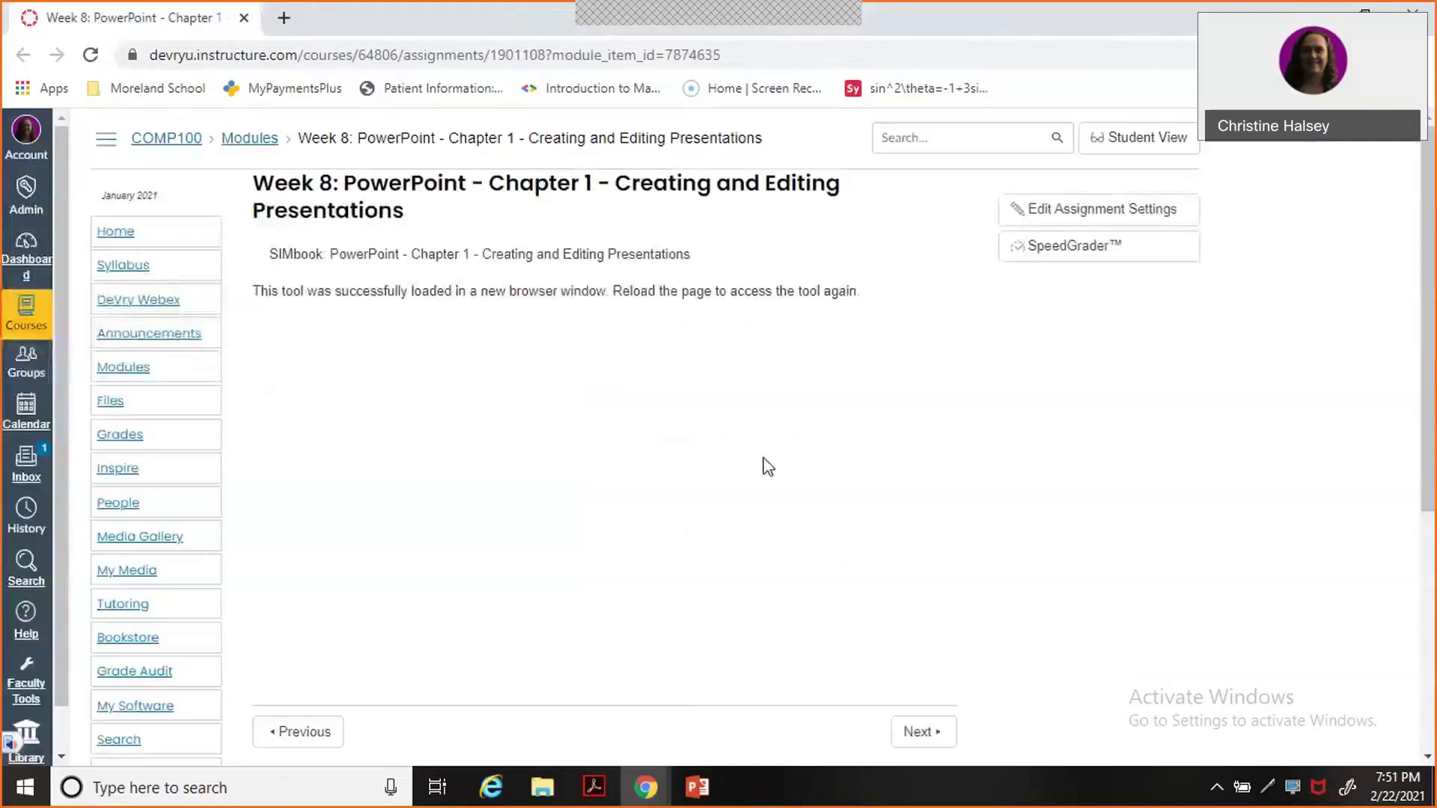
pyautogui.click(930, 737)
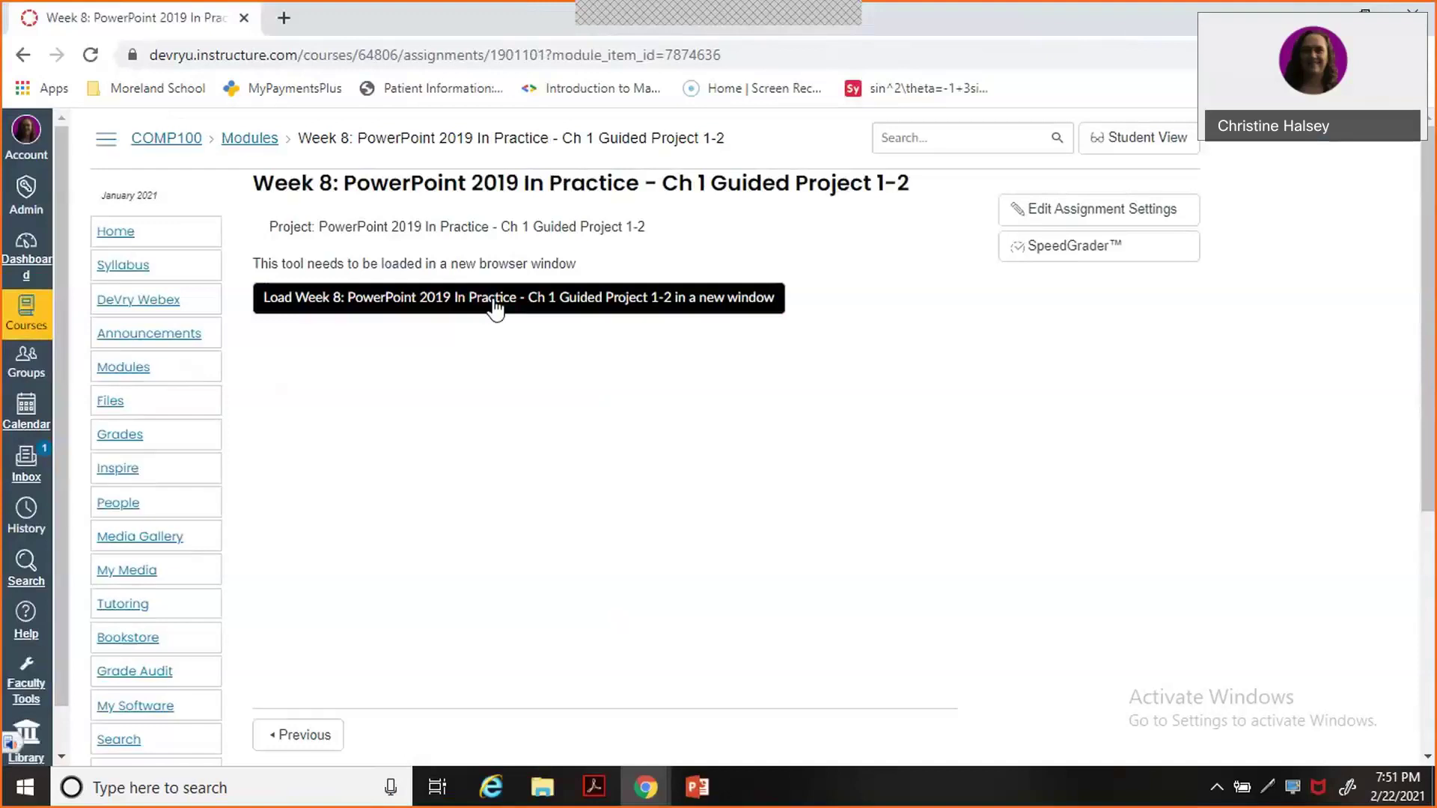
pyautogui.moveTo(646, 800)
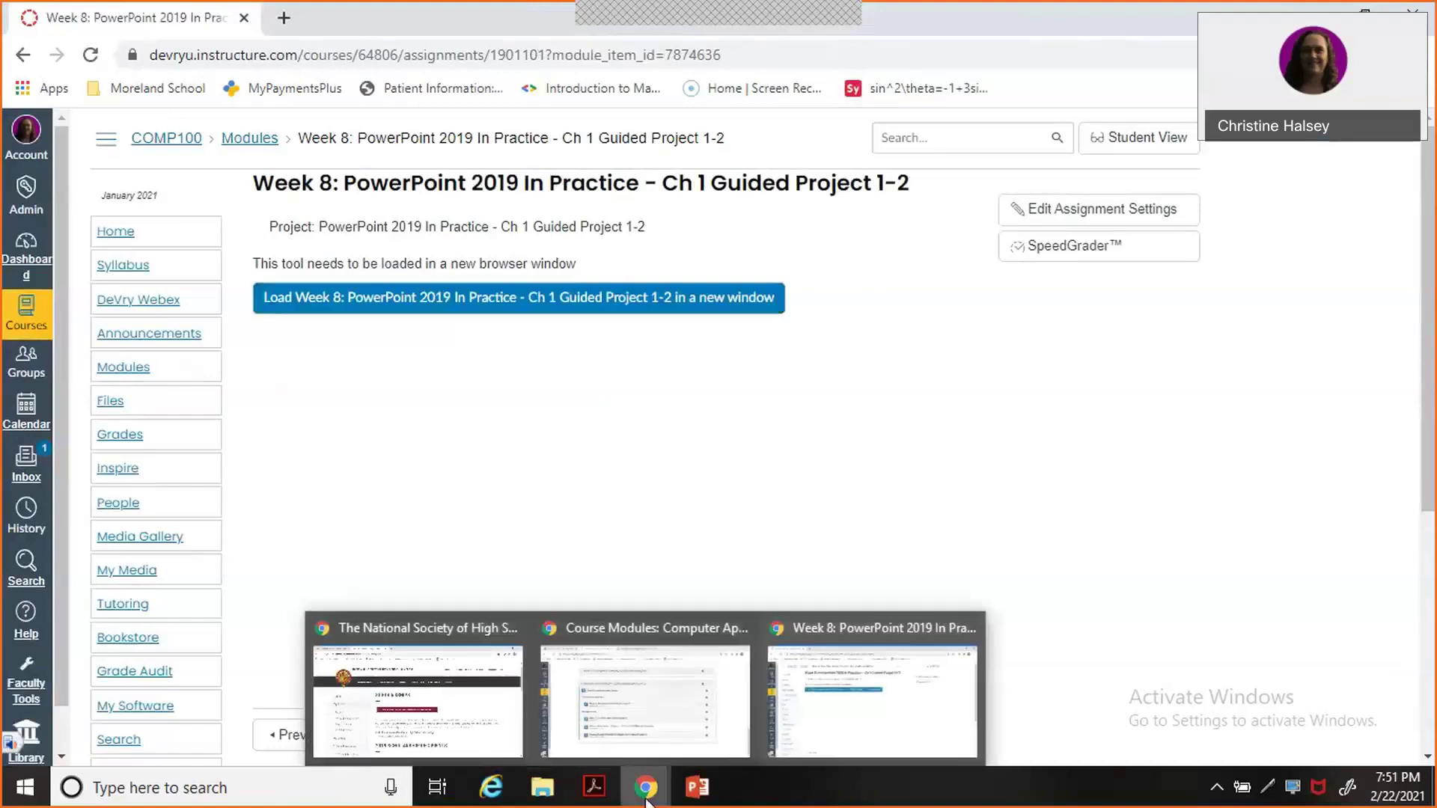
# Open a new Chrome window from the taskbar, dismissing the extension's page-change prompt.
pyautogui.rightClick(646, 799)
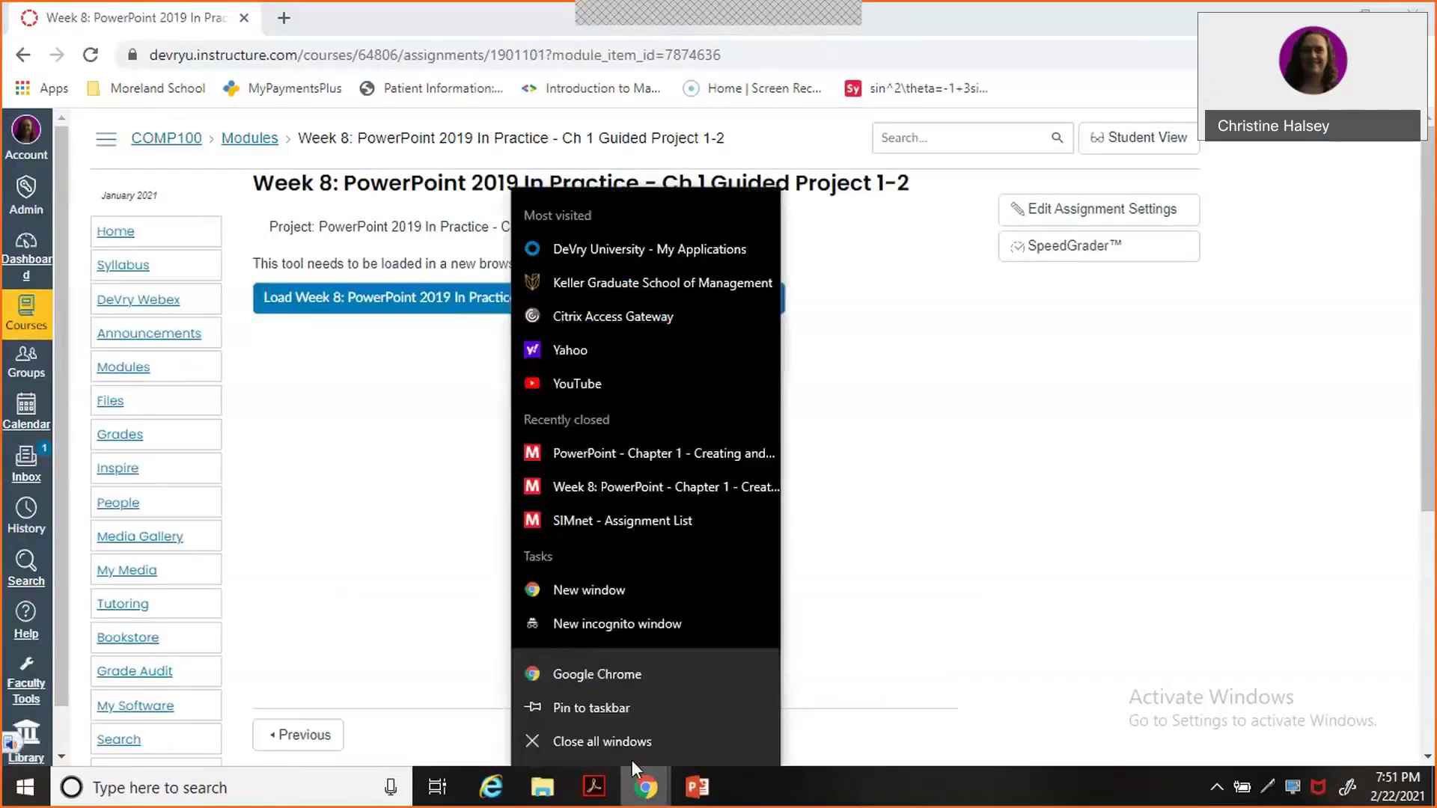
pyautogui.click(605, 676)
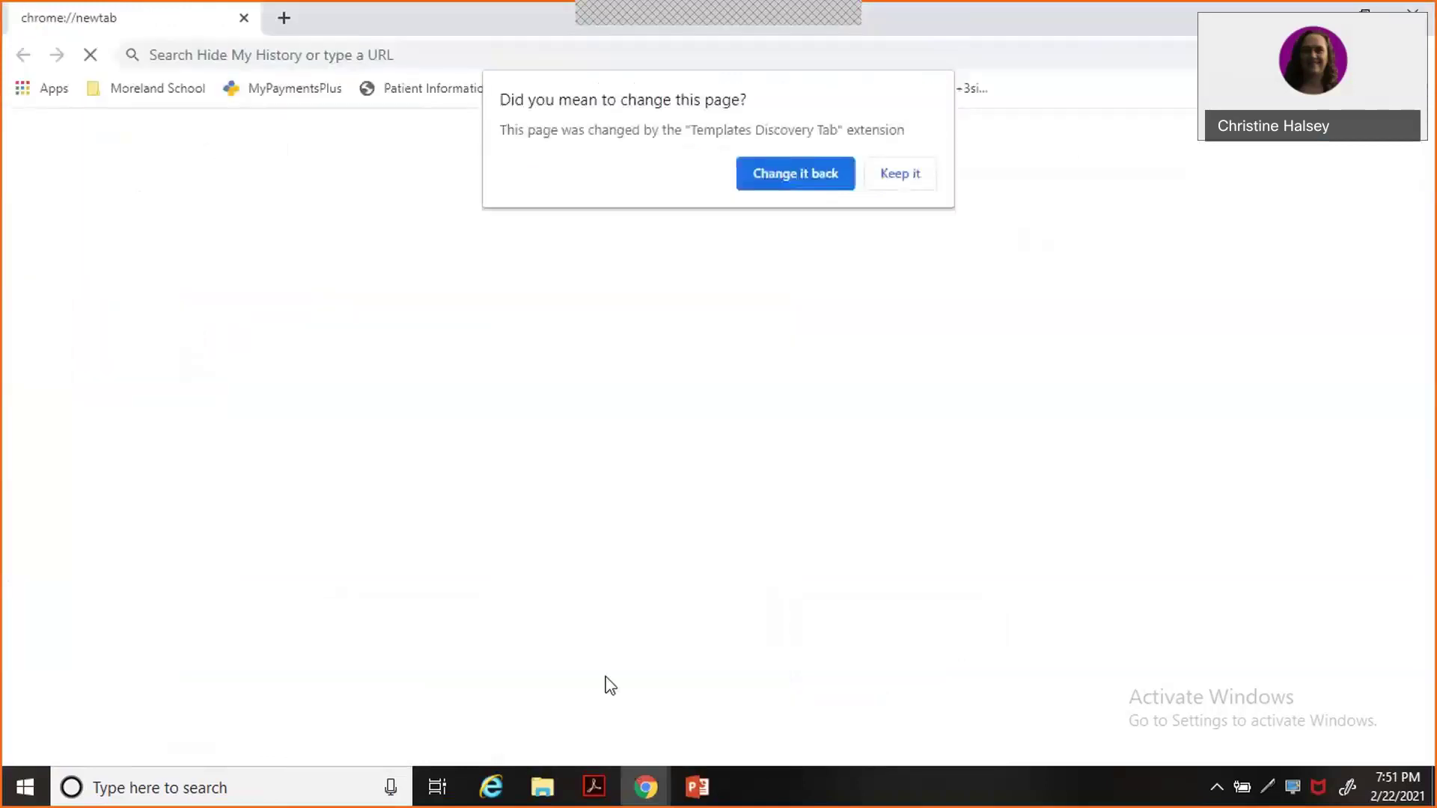
pyautogui.write('lab')
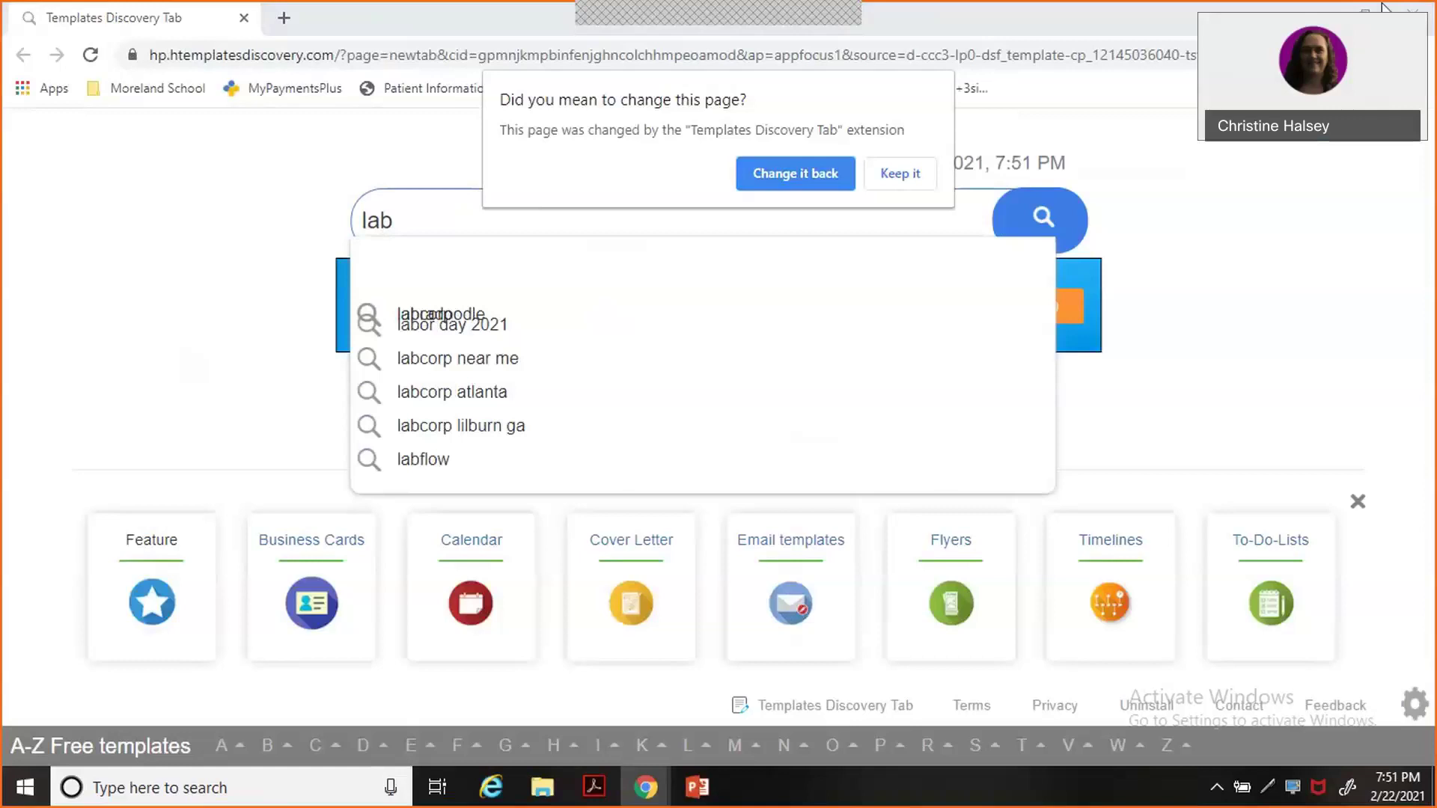
pyautogui.click(803, 182)
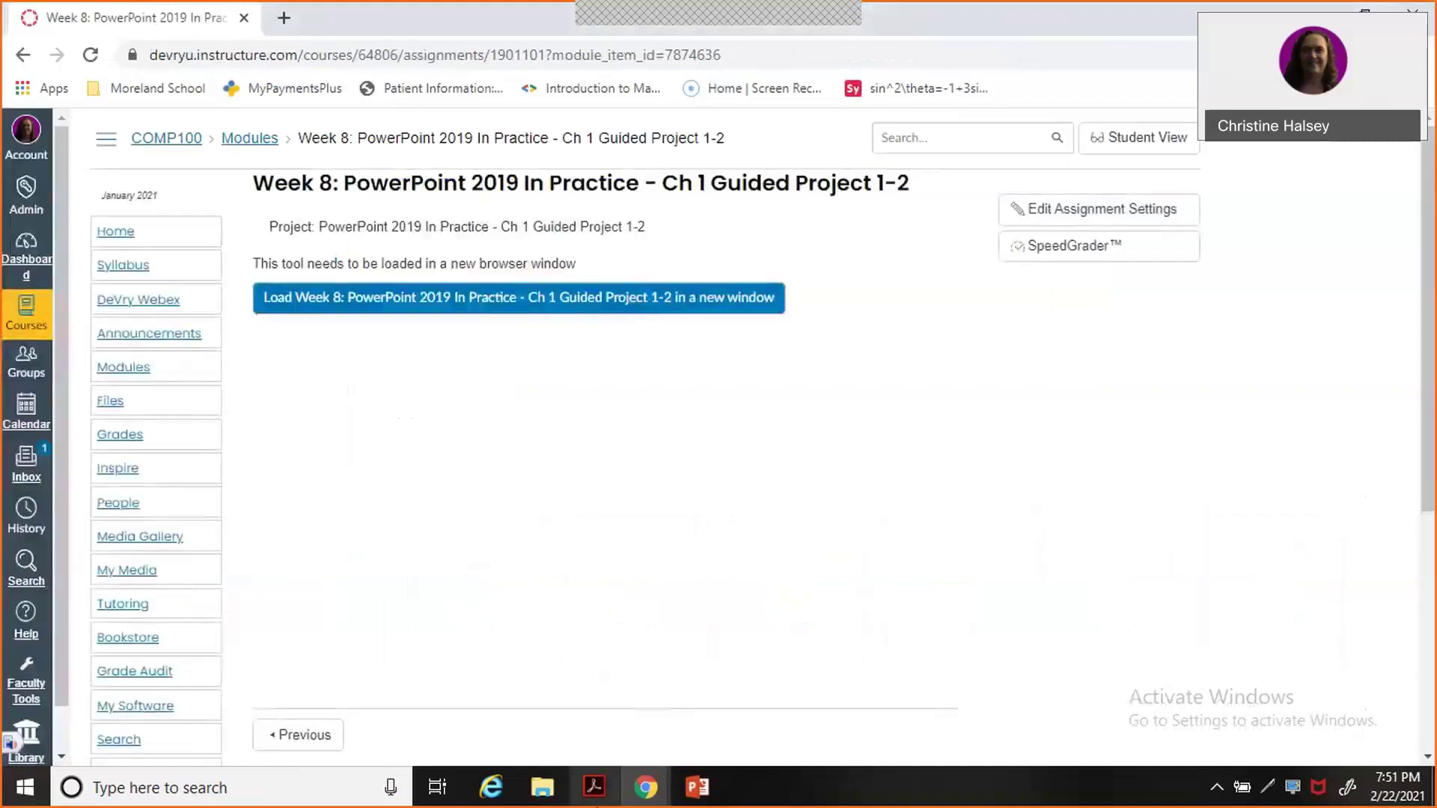
pyautogui.rightClick(645, 793)
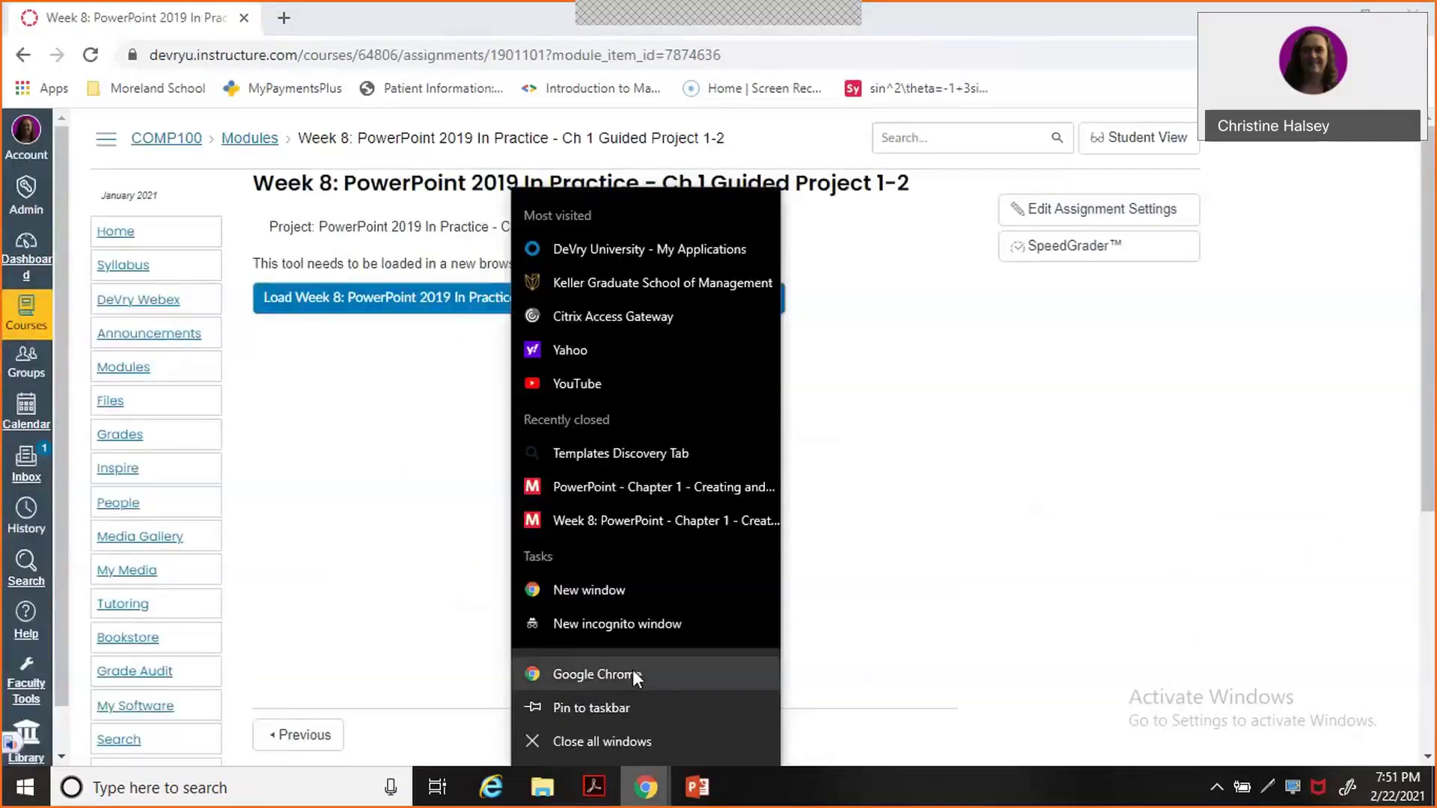
pyautogui.click(633, 674)
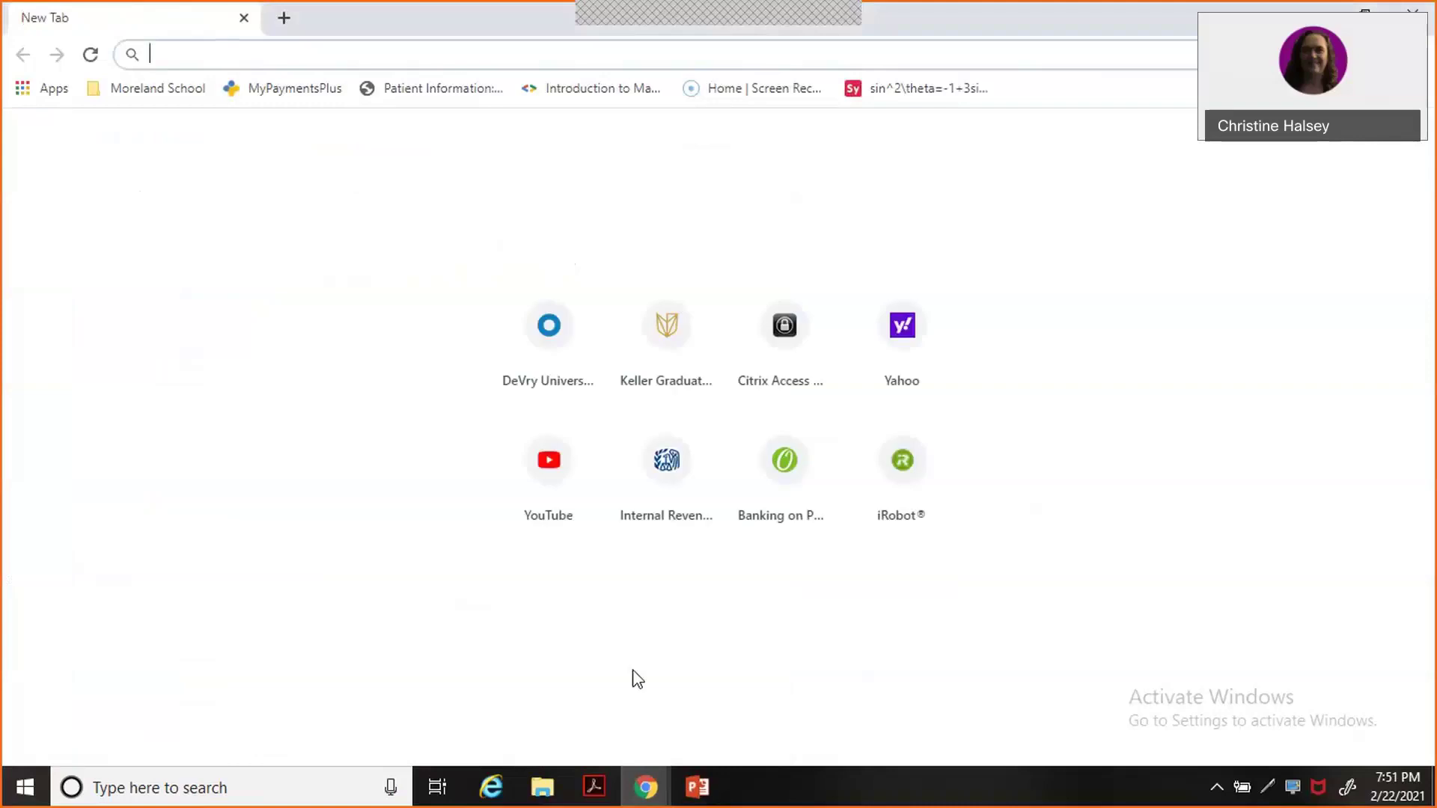
# Go to the lab.devry.edu portal and launch its hosted Google Chrome app.
pyautogui.write('lab.devry.edu')
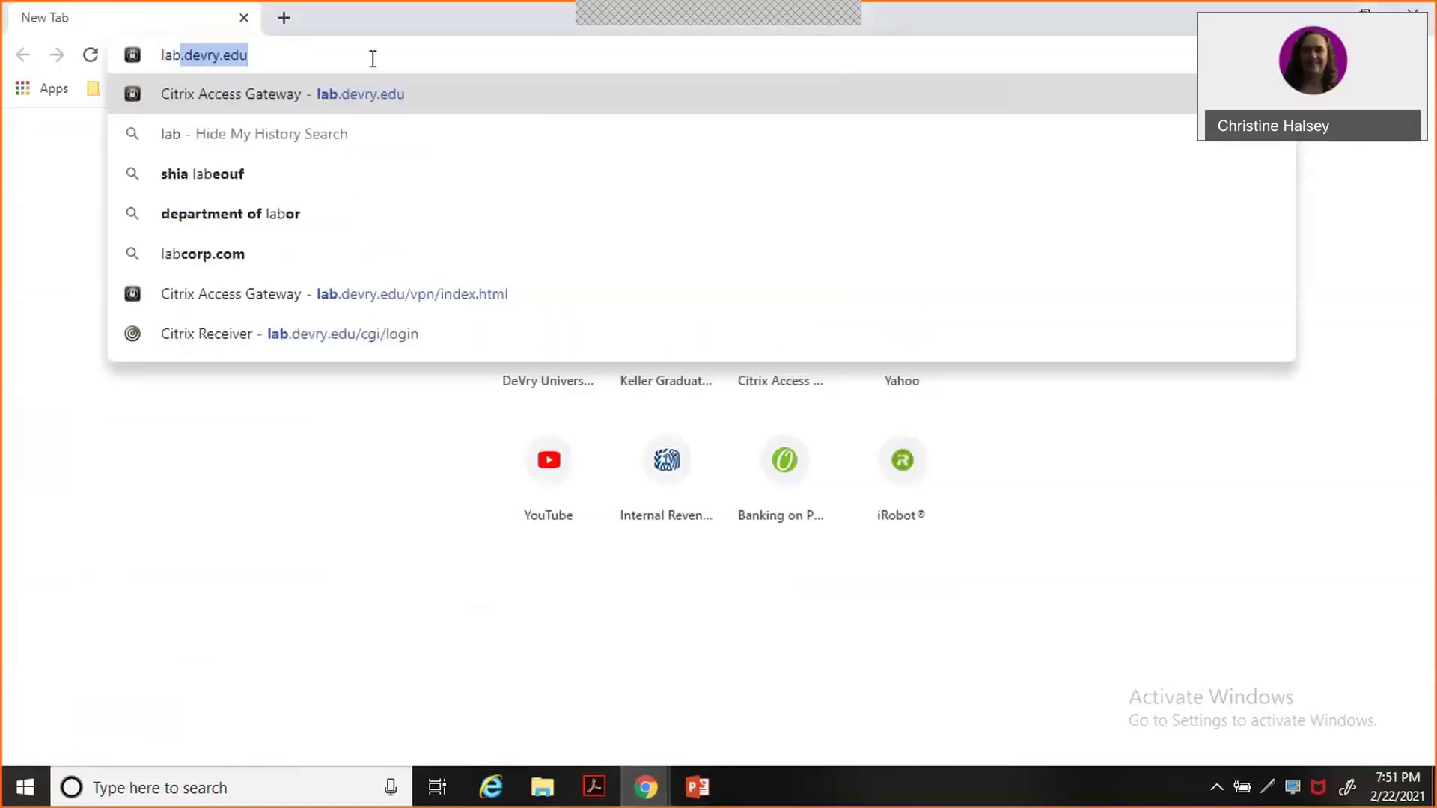
pyautogui.press('Return')
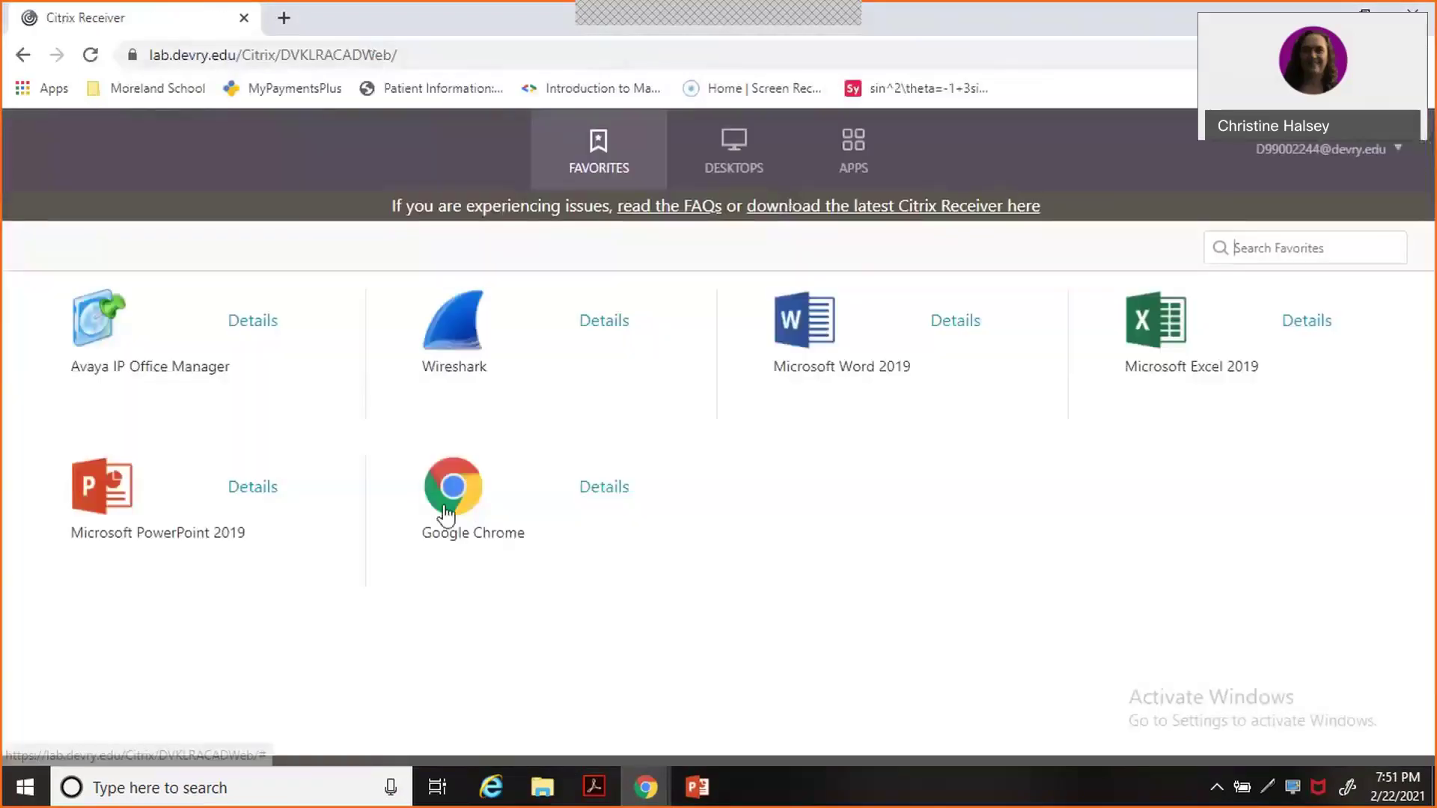
pyautogui.click(446, 514)
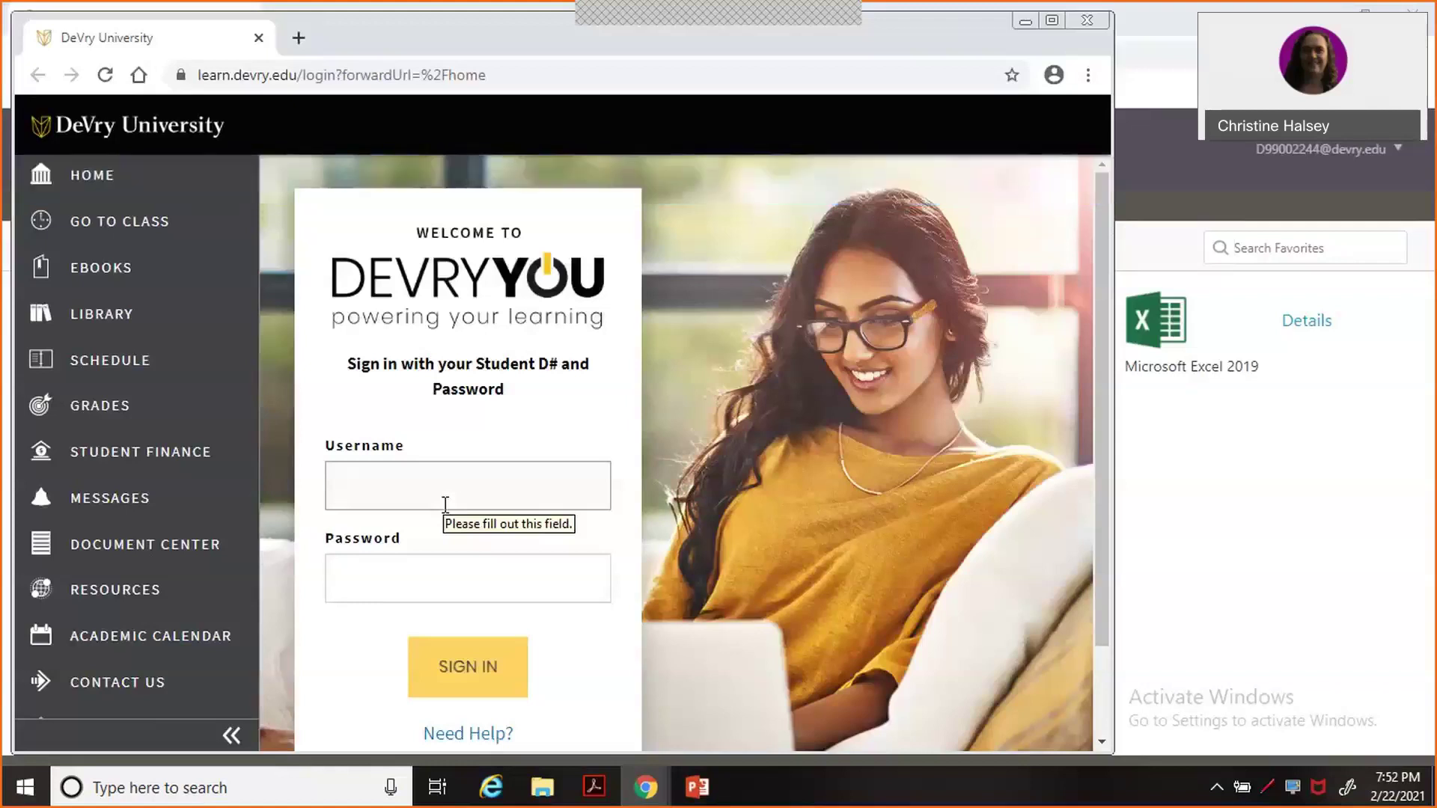
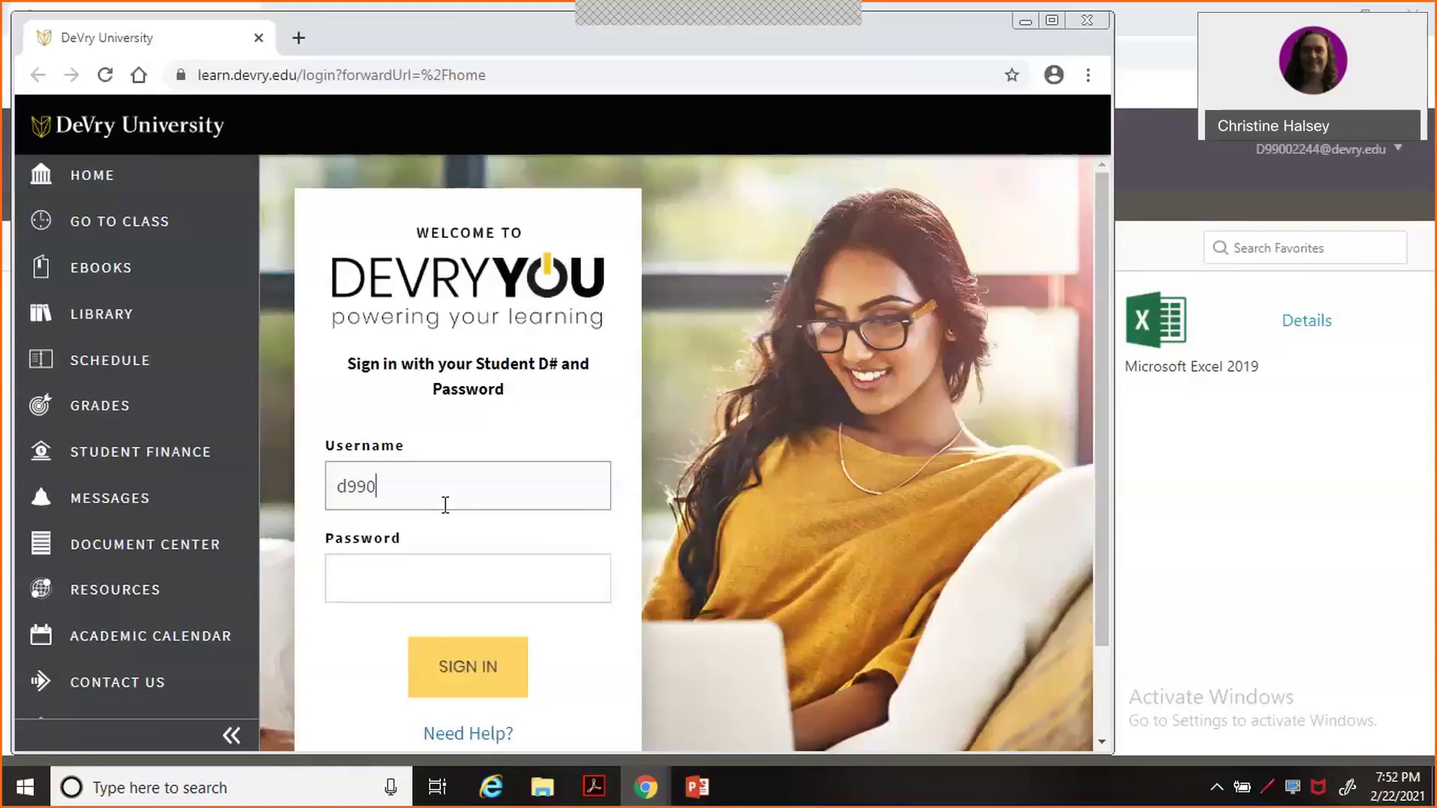
# Sign in with the student number and password, dismiss the portal alert, and go to class.
pyautogui.press('Tab')
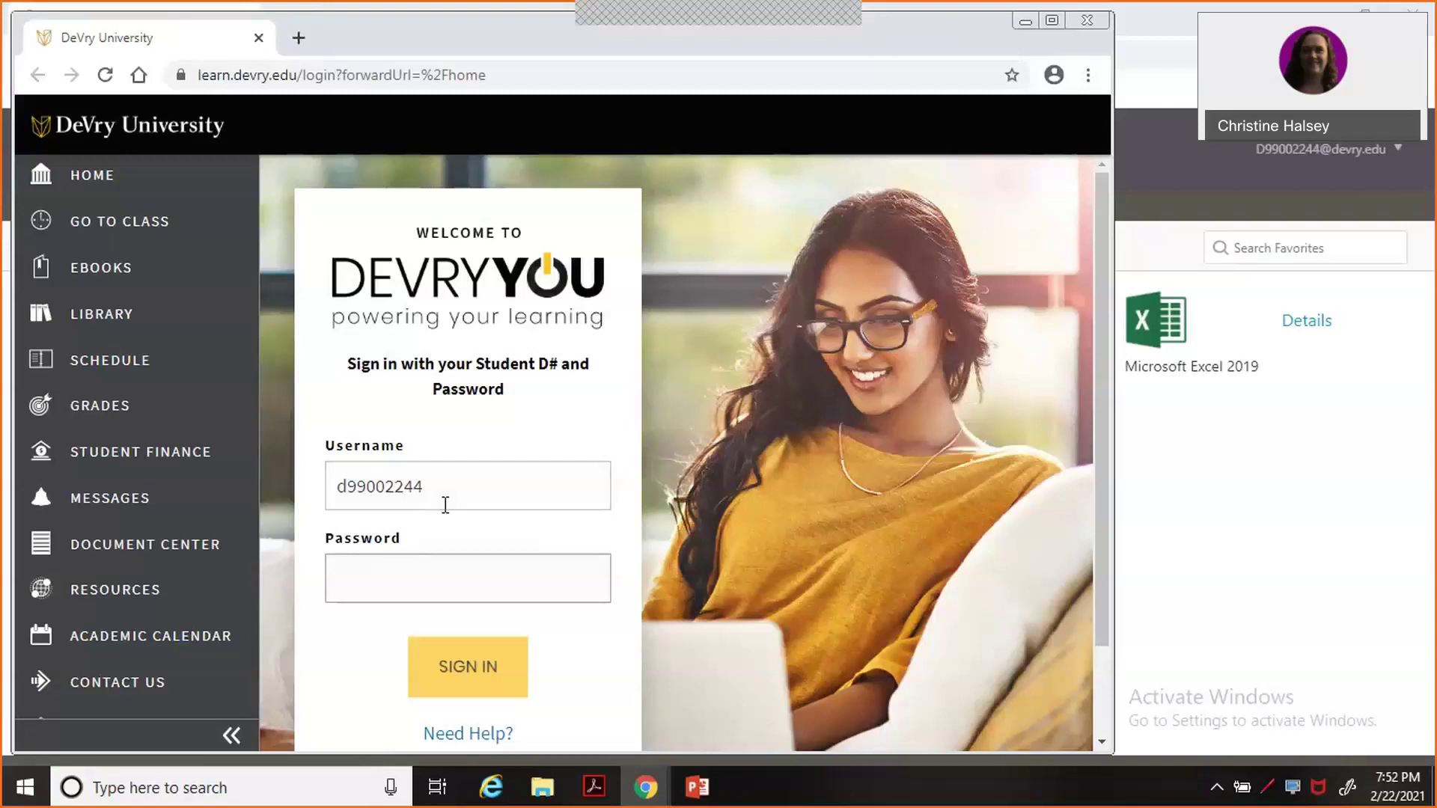
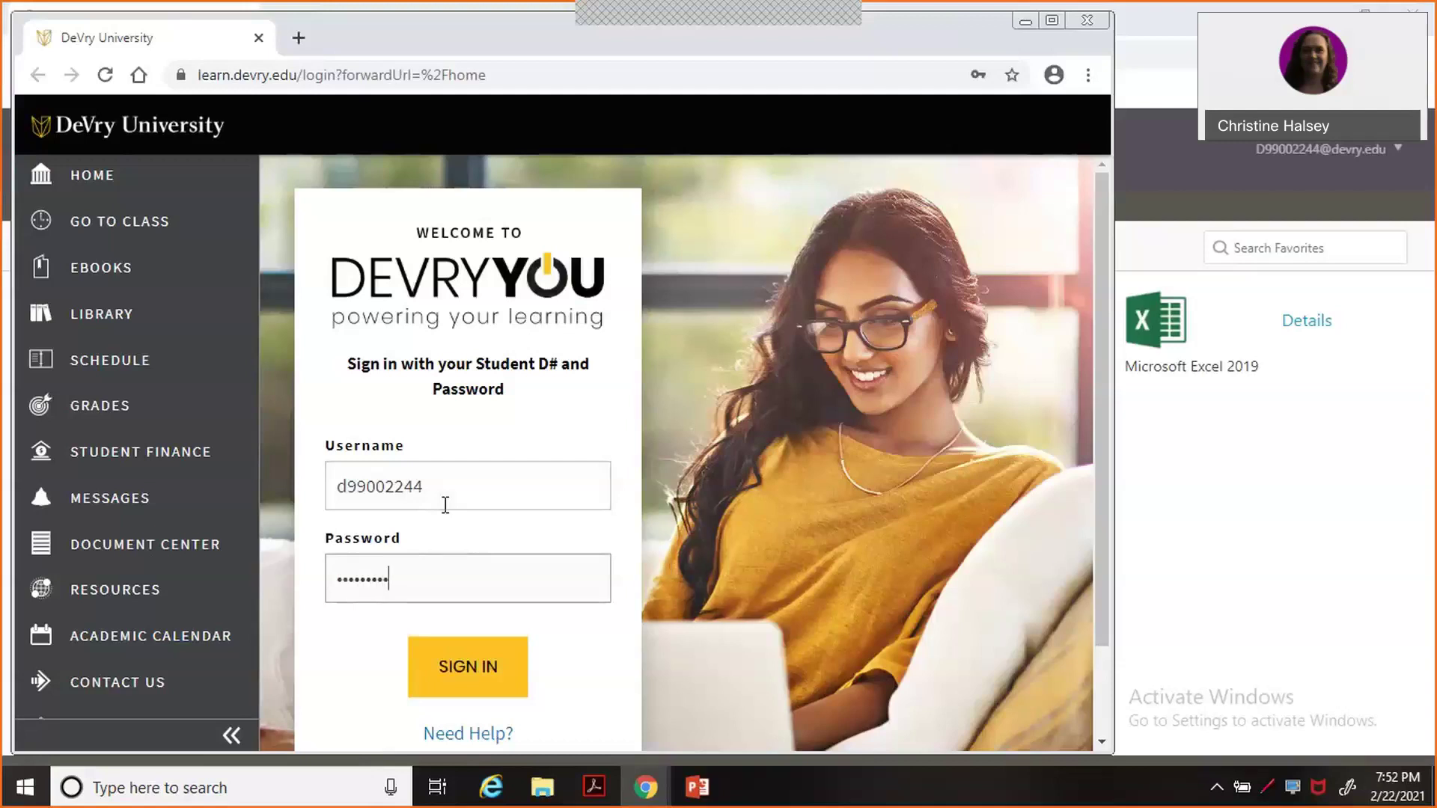
pyautogui.press('BackSpace')
pyautogui.press('BackSpace')
pyautogui.press('BackSpace')
pyautogui.press('Return')
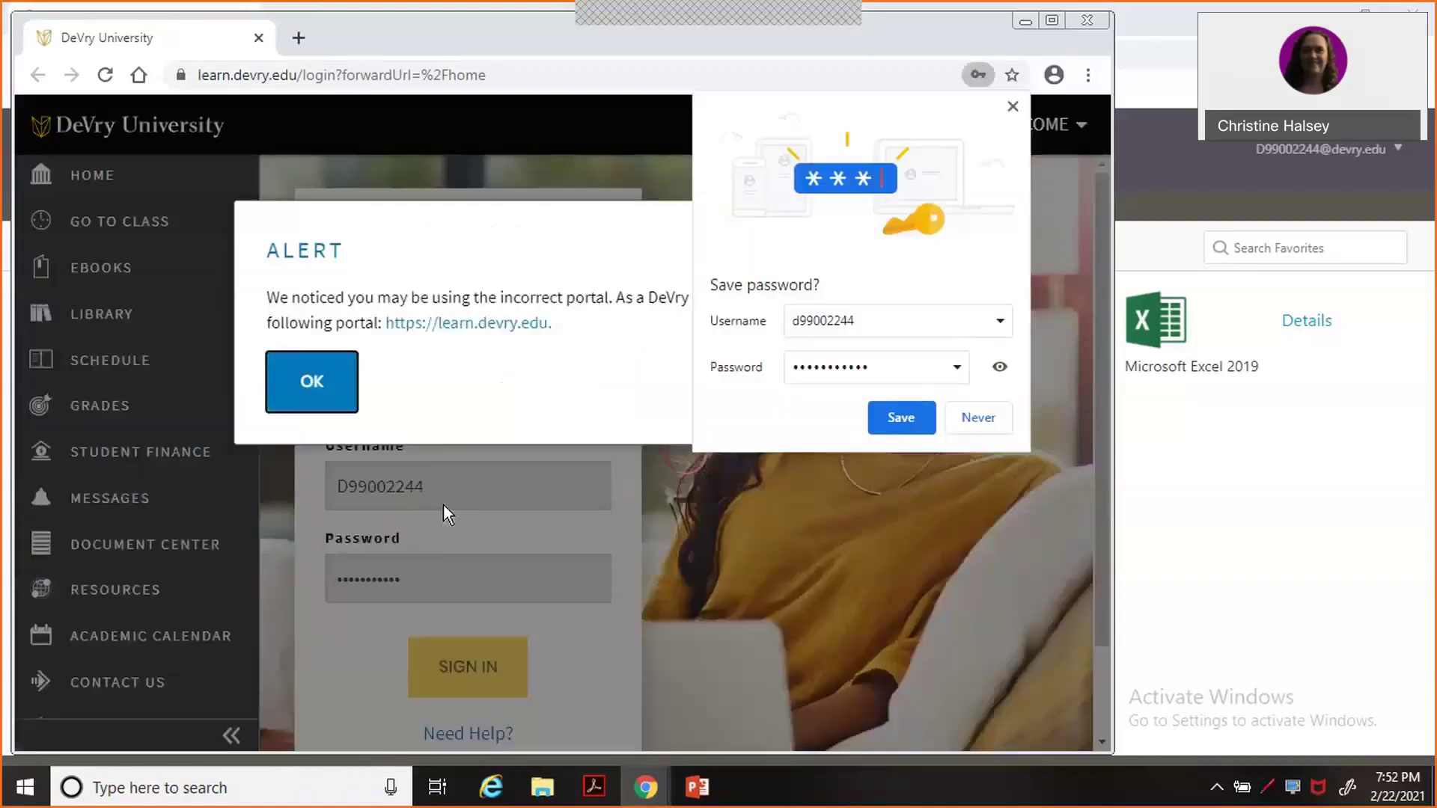
pyautogui.click(334, 405)
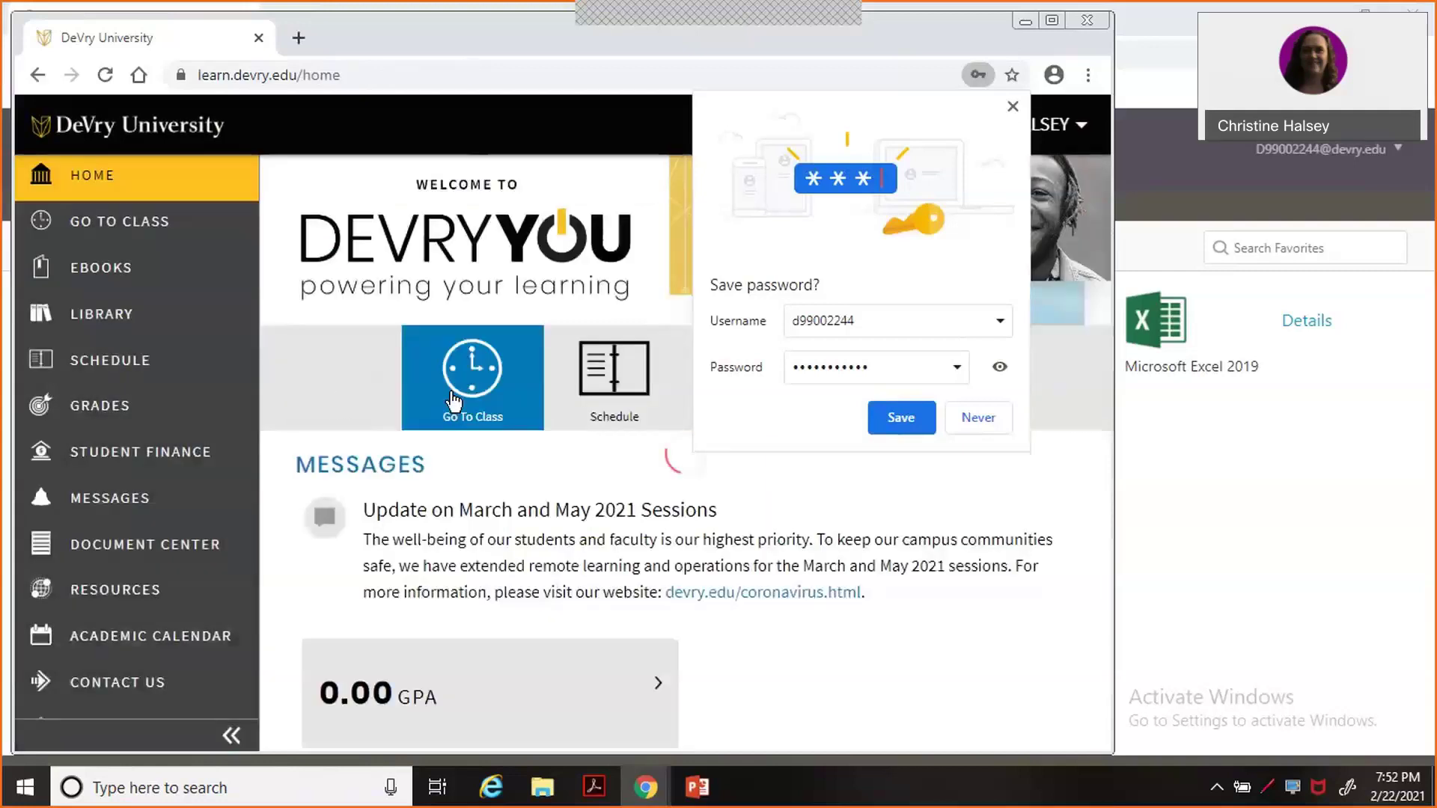
pyautogui.click(451, 395)
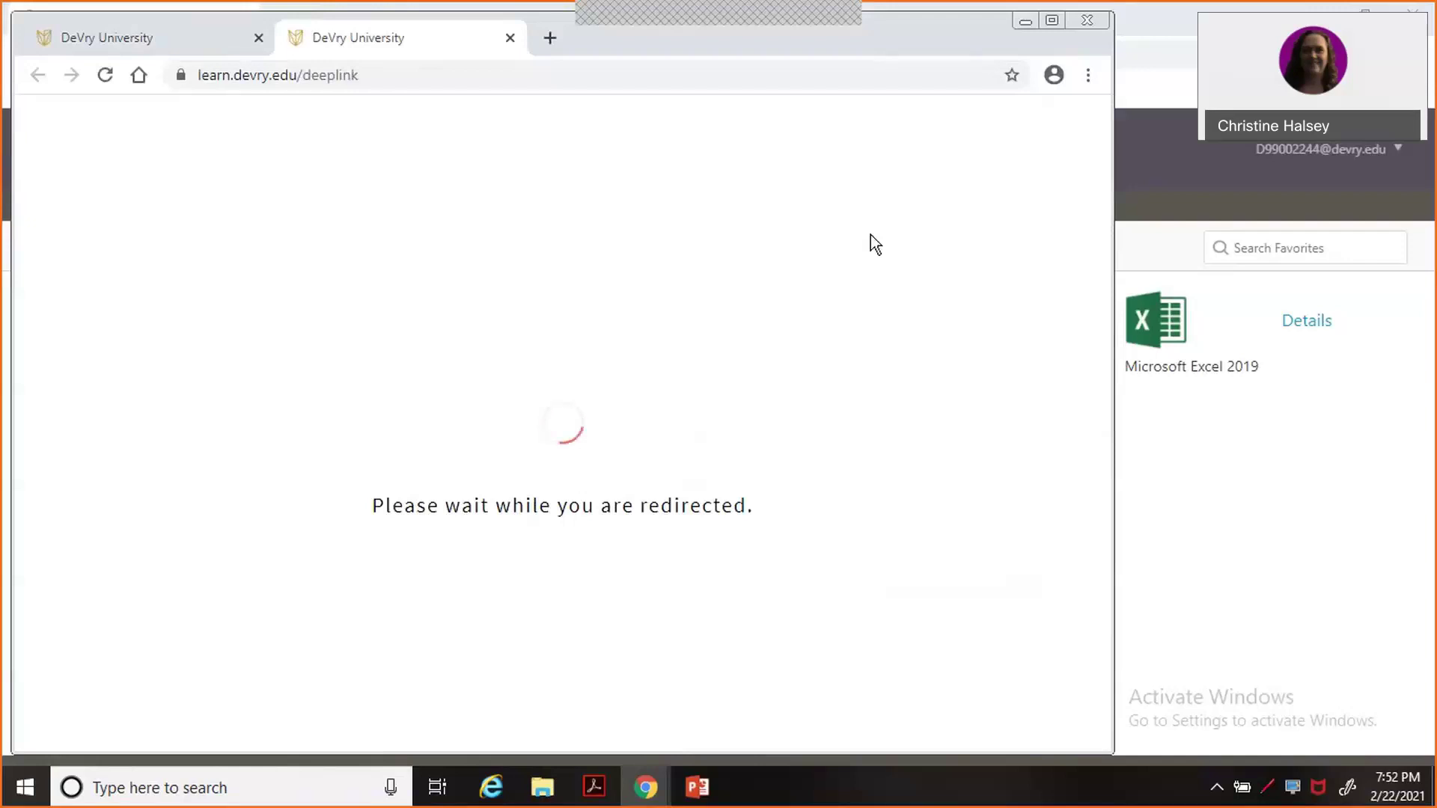
# Open the COMP100 course's Modules and the Week 8 Guided Project 1-2 assignment link.
pyautogui.click(1051, 20)
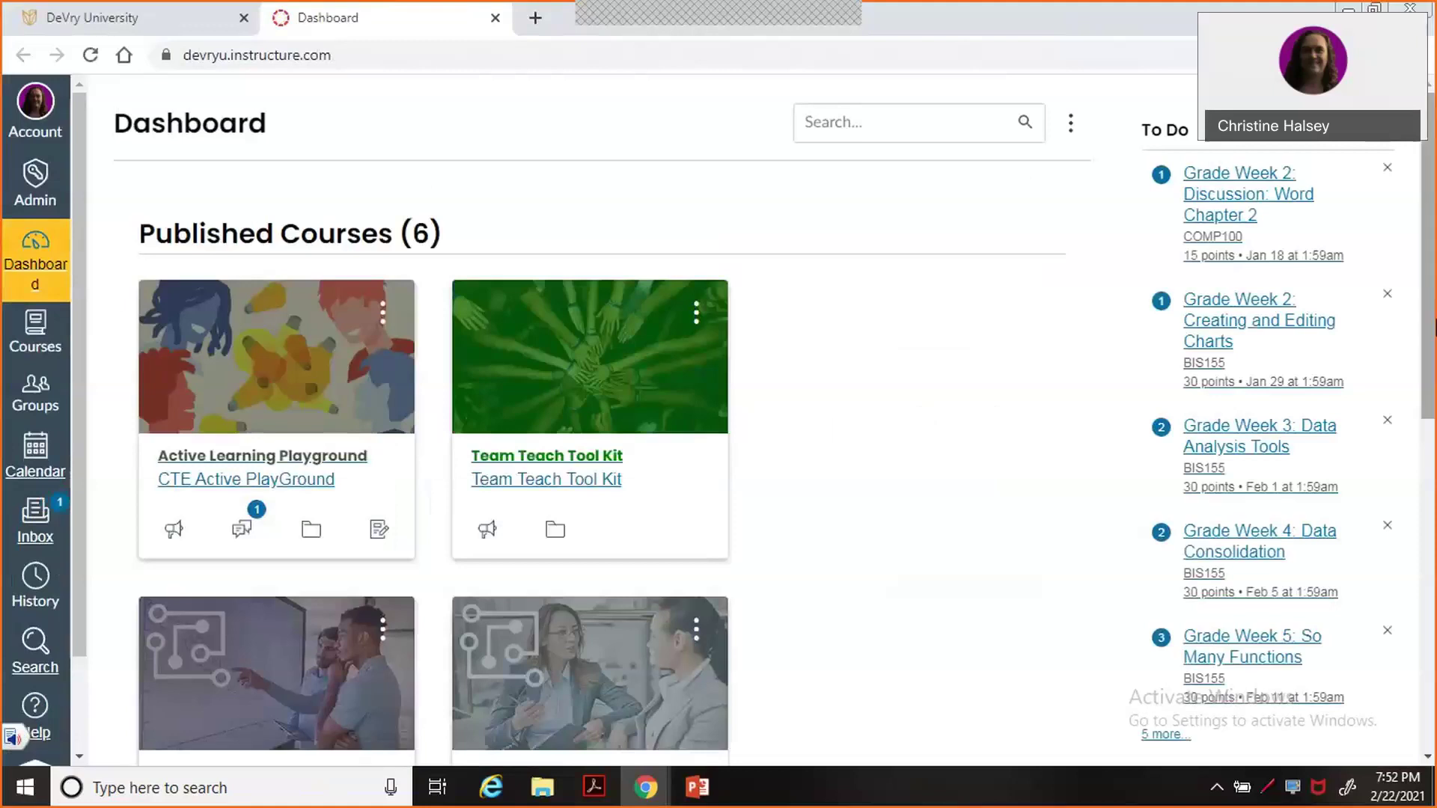
pyautogui.moveTo(1433, 298); pyautogui.dragTo(1426, 408)
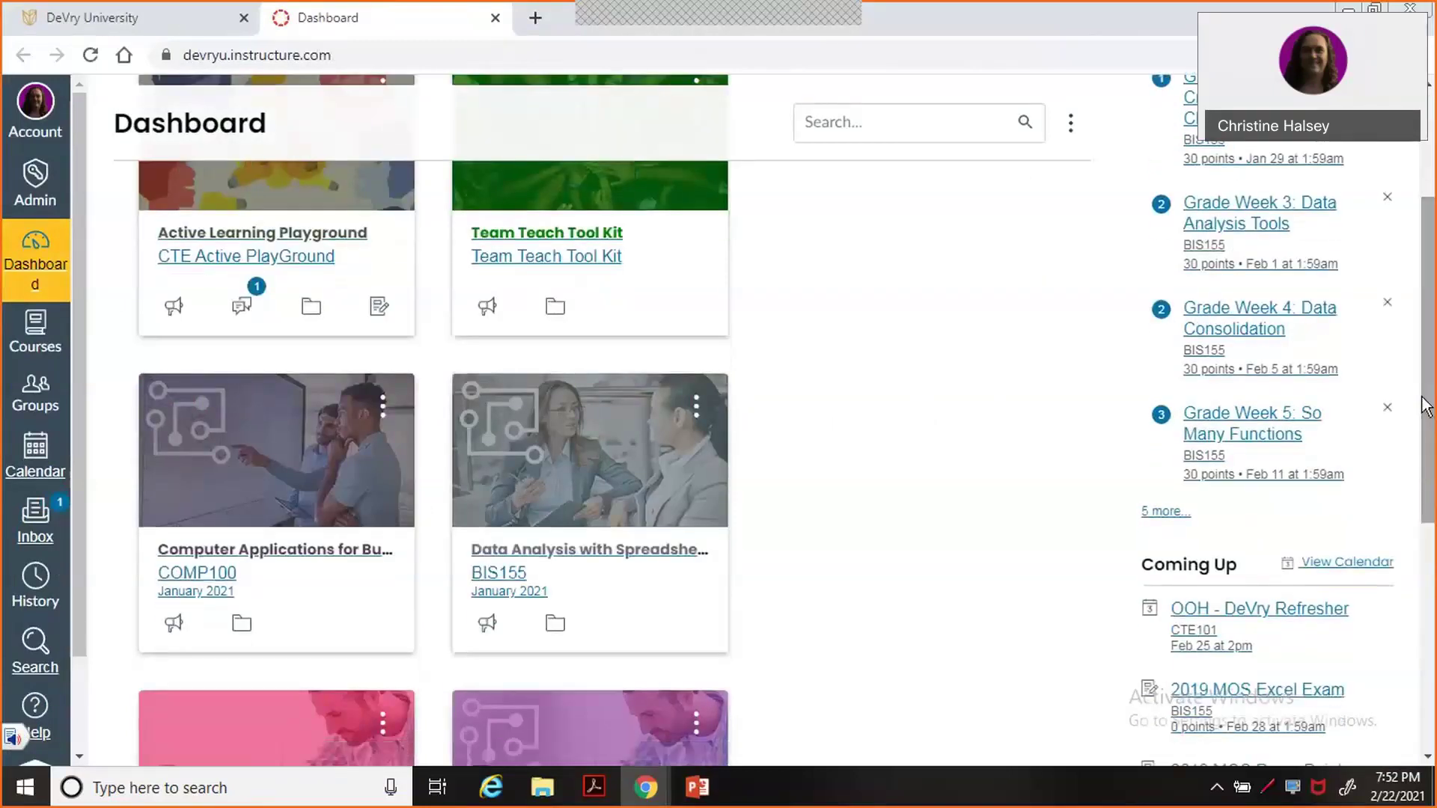
pyautogui.click(263, 567)
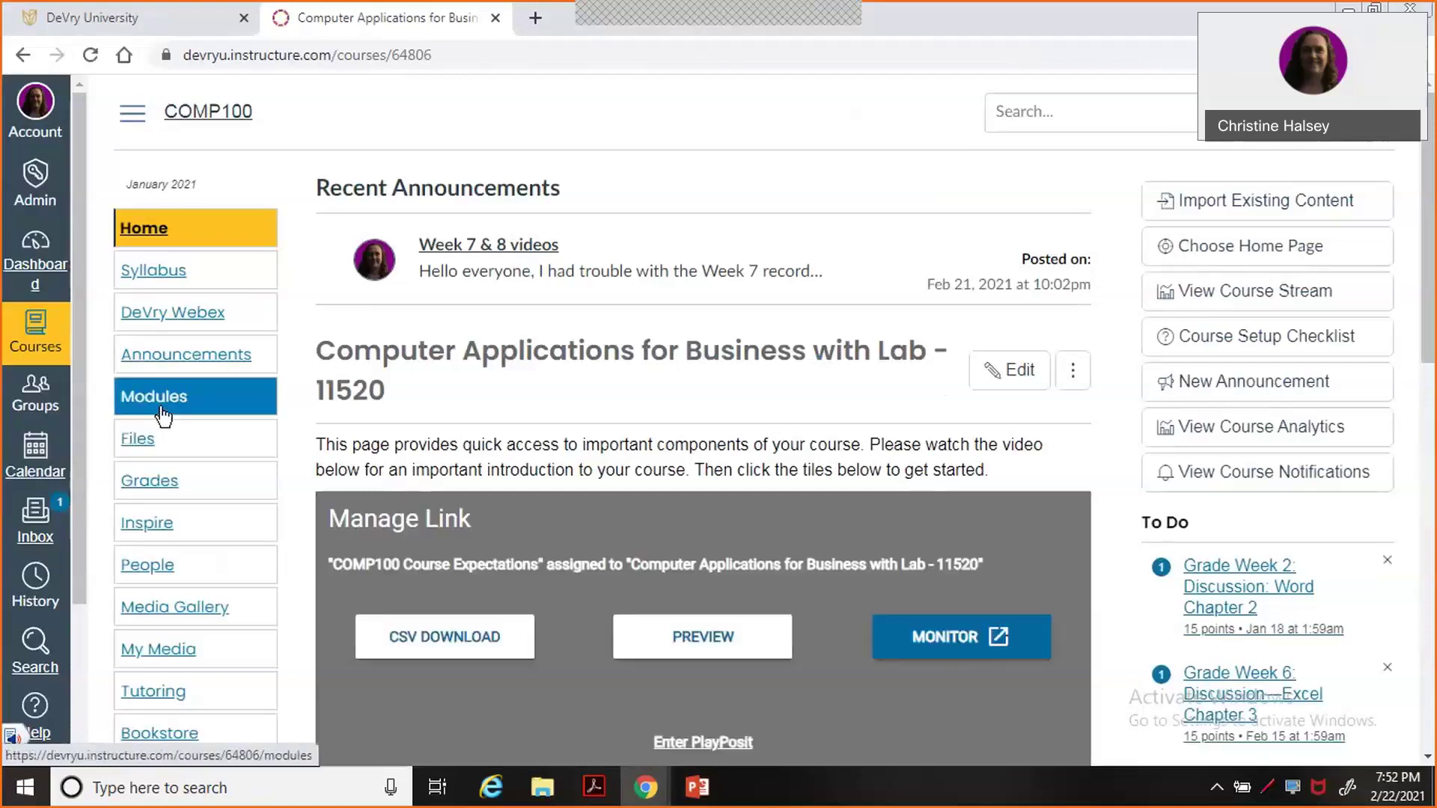
pyautogui.click(162, 411)
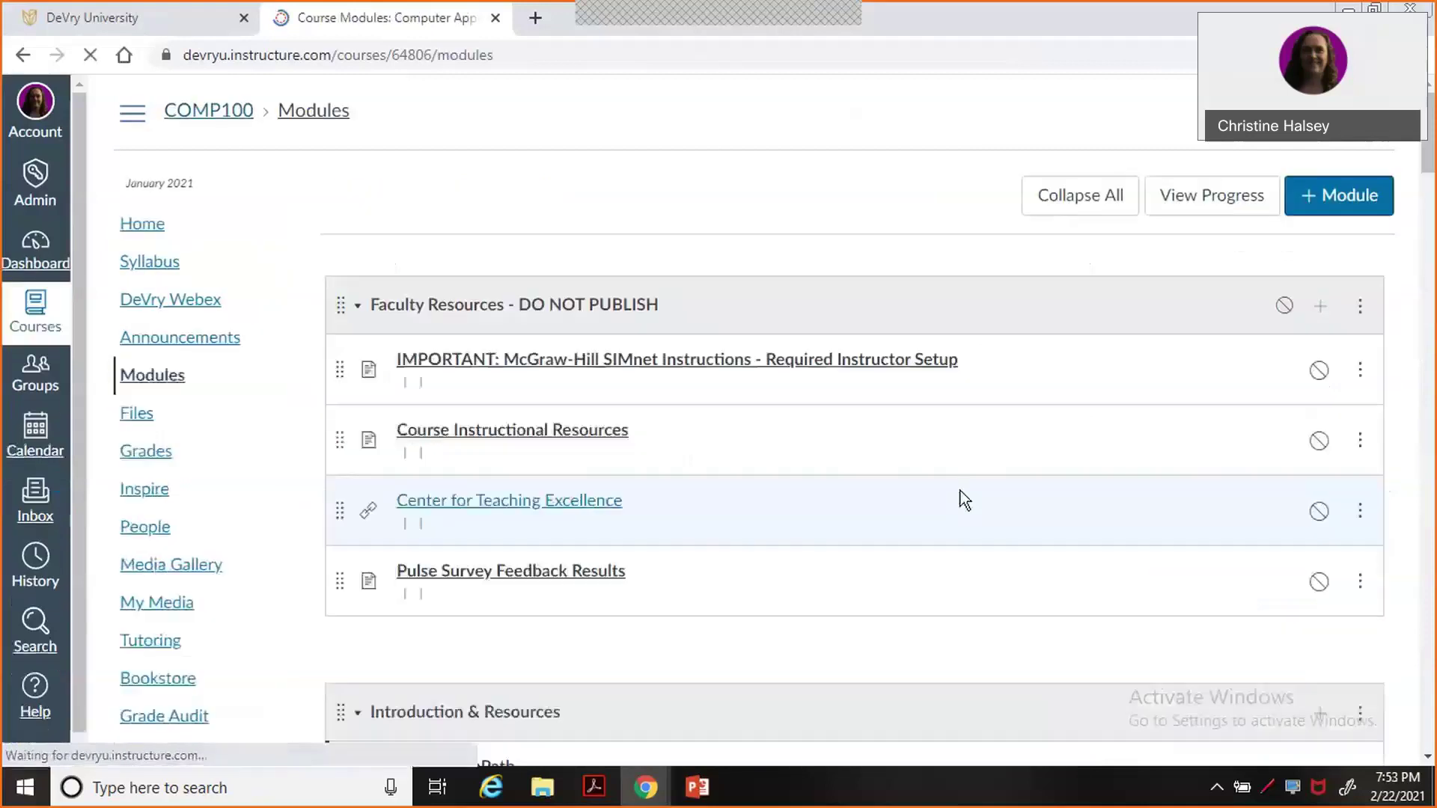
pyautogui.scroll(-10, 1431, 467)
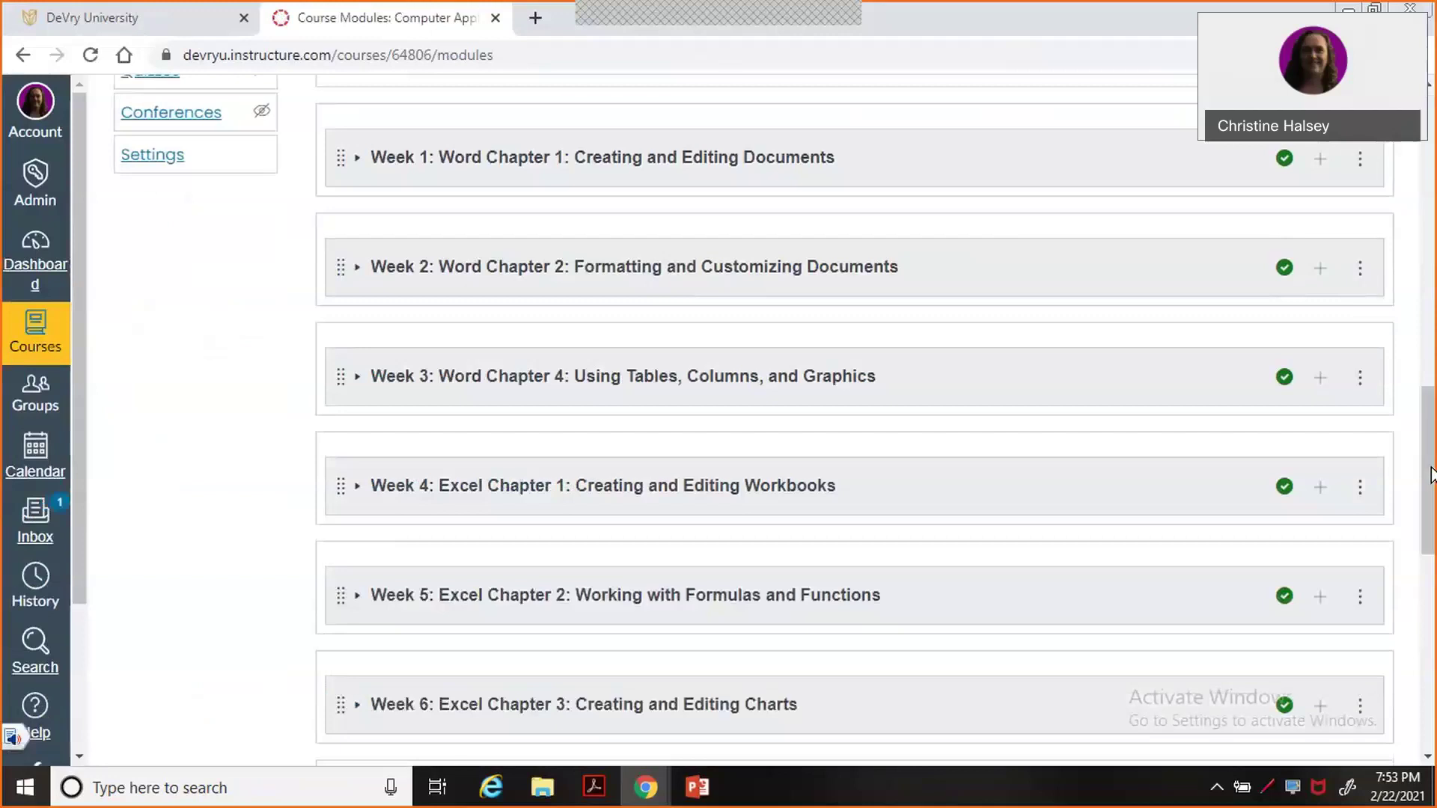
pyautogui.moveTo(1431, 473); pyautogui.dragTo(1431, 673)
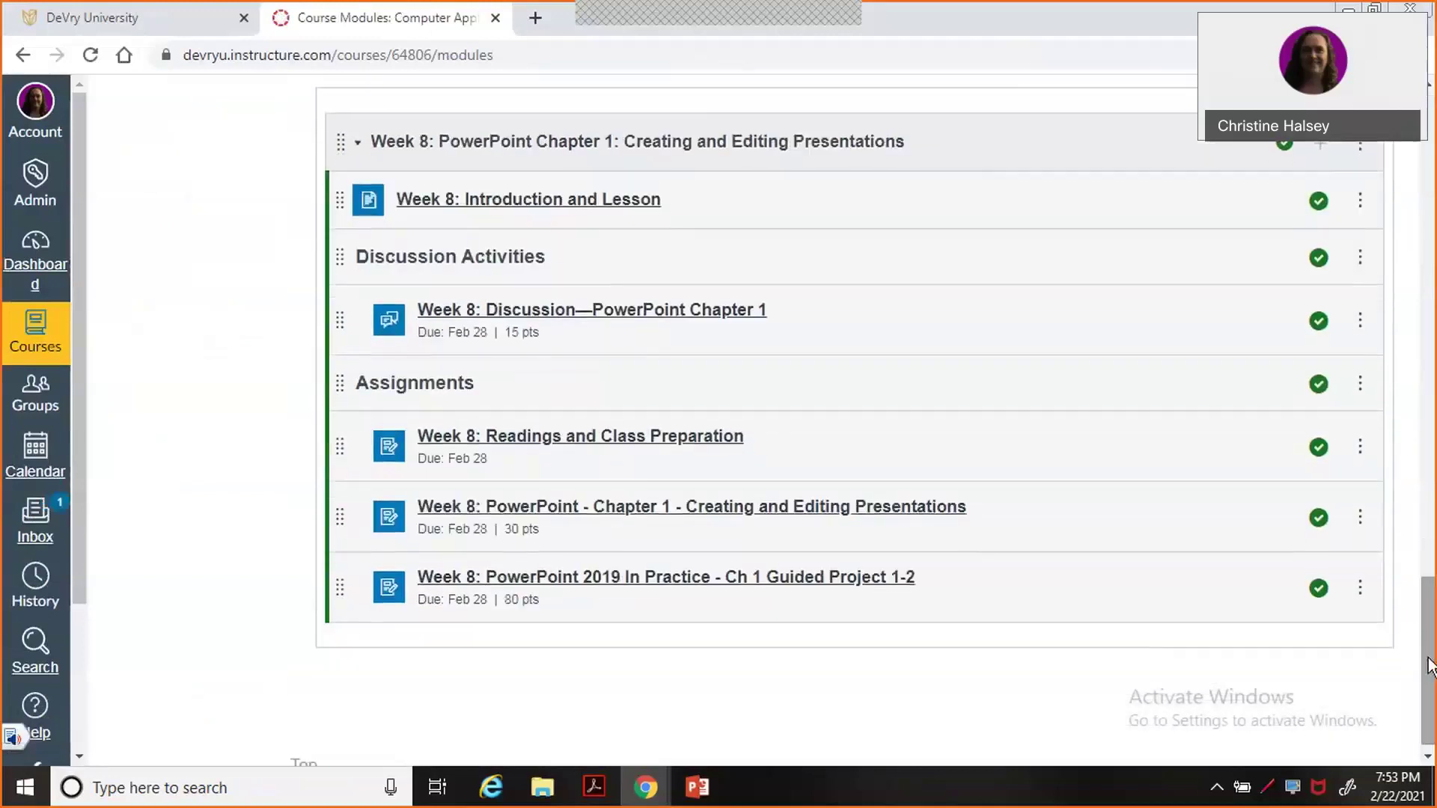
pyautogui.click(562, 588)
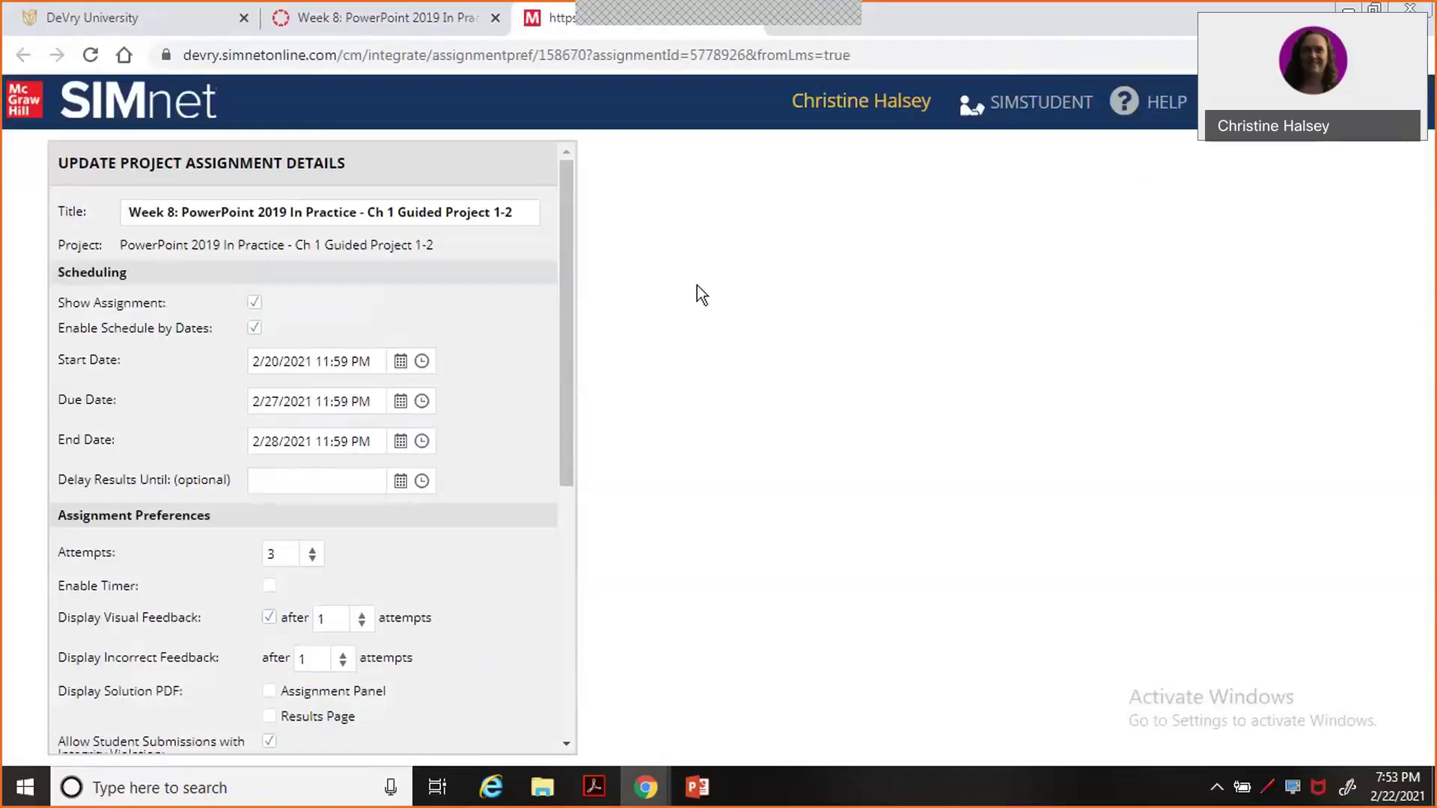
# Close the extra Assignment List tab, the other tabs, and the SIMnet window.
pyautogui.click(1016, 105)
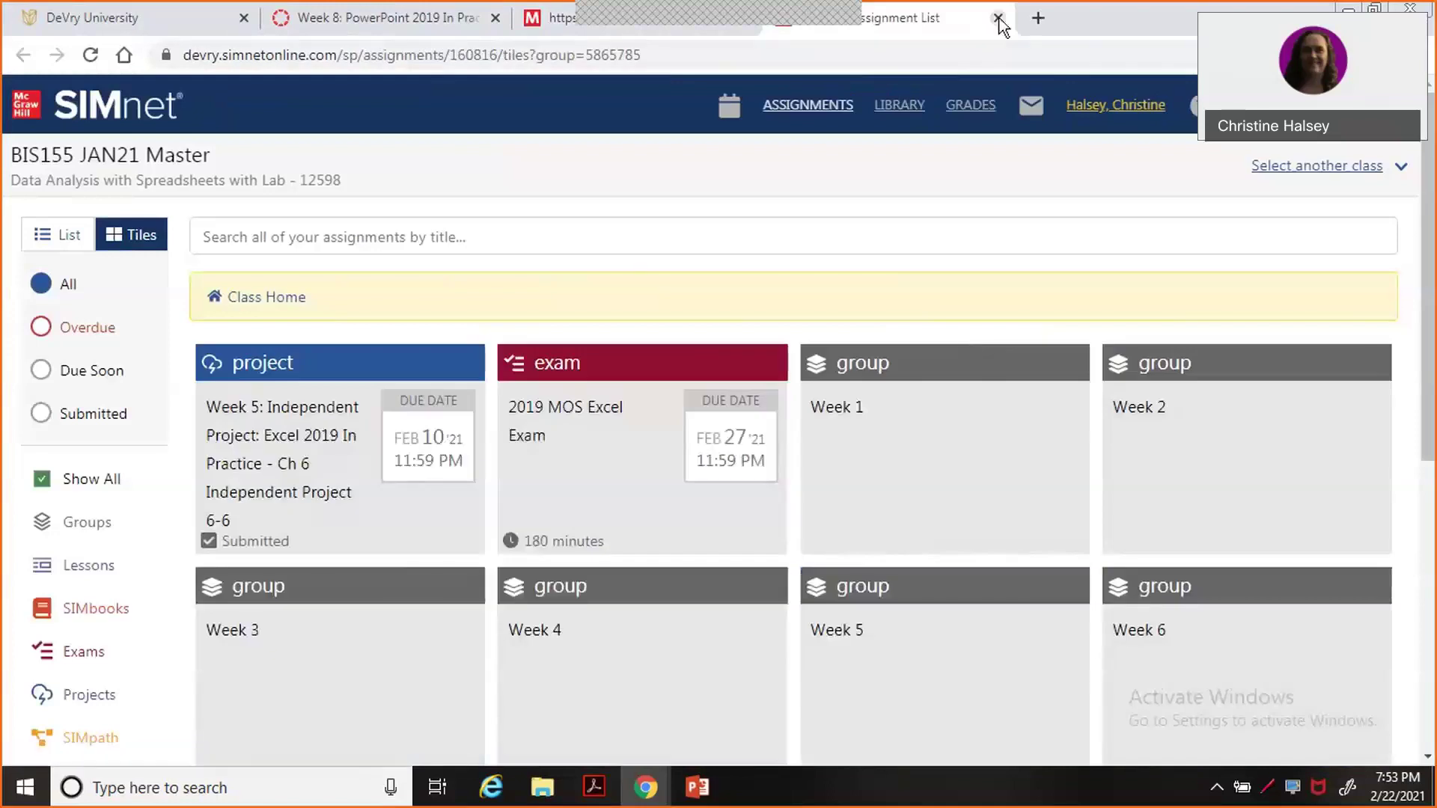
pyautogui.click(999, 18)
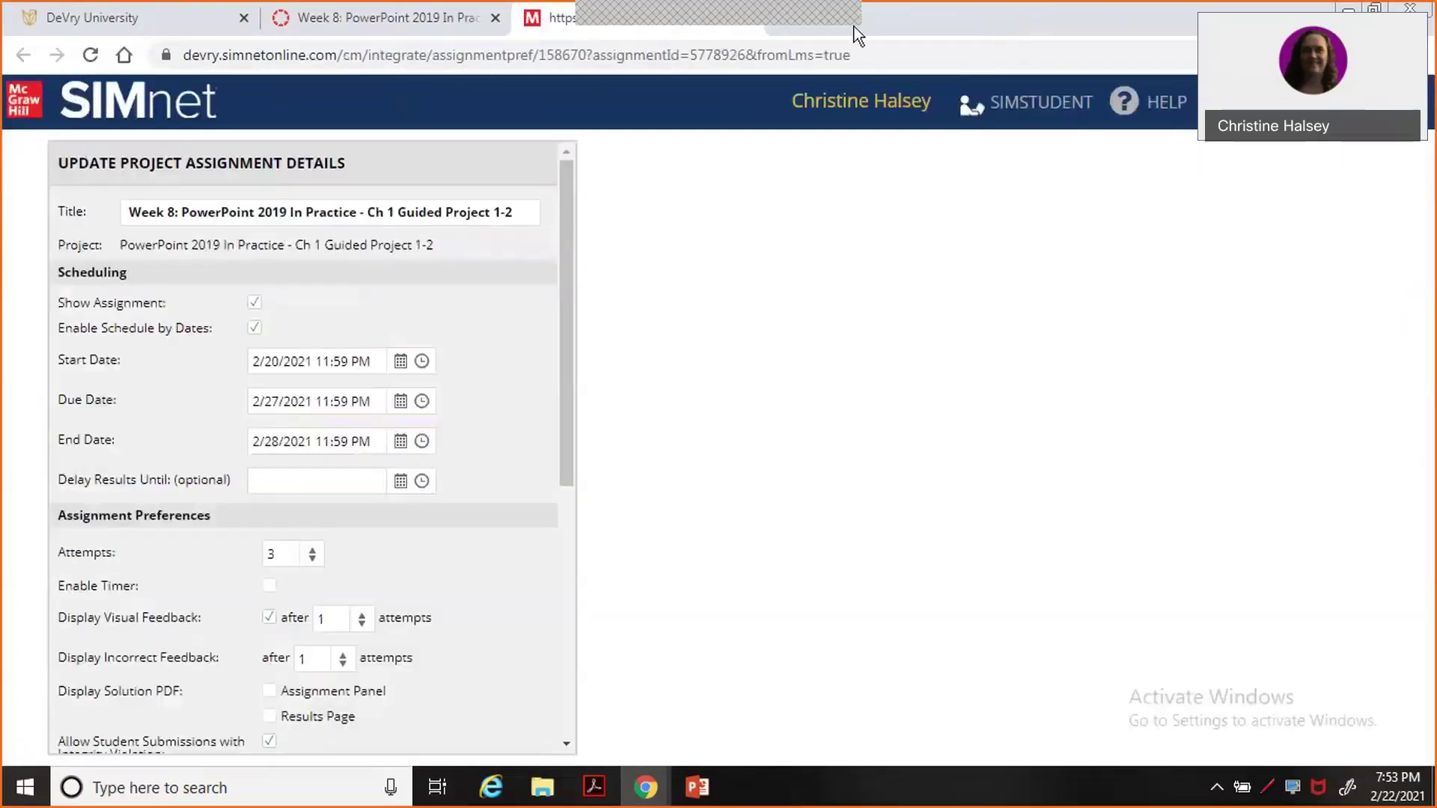
pyautogui.rightClick(546, 21)
pyautogui.click(591, 217)
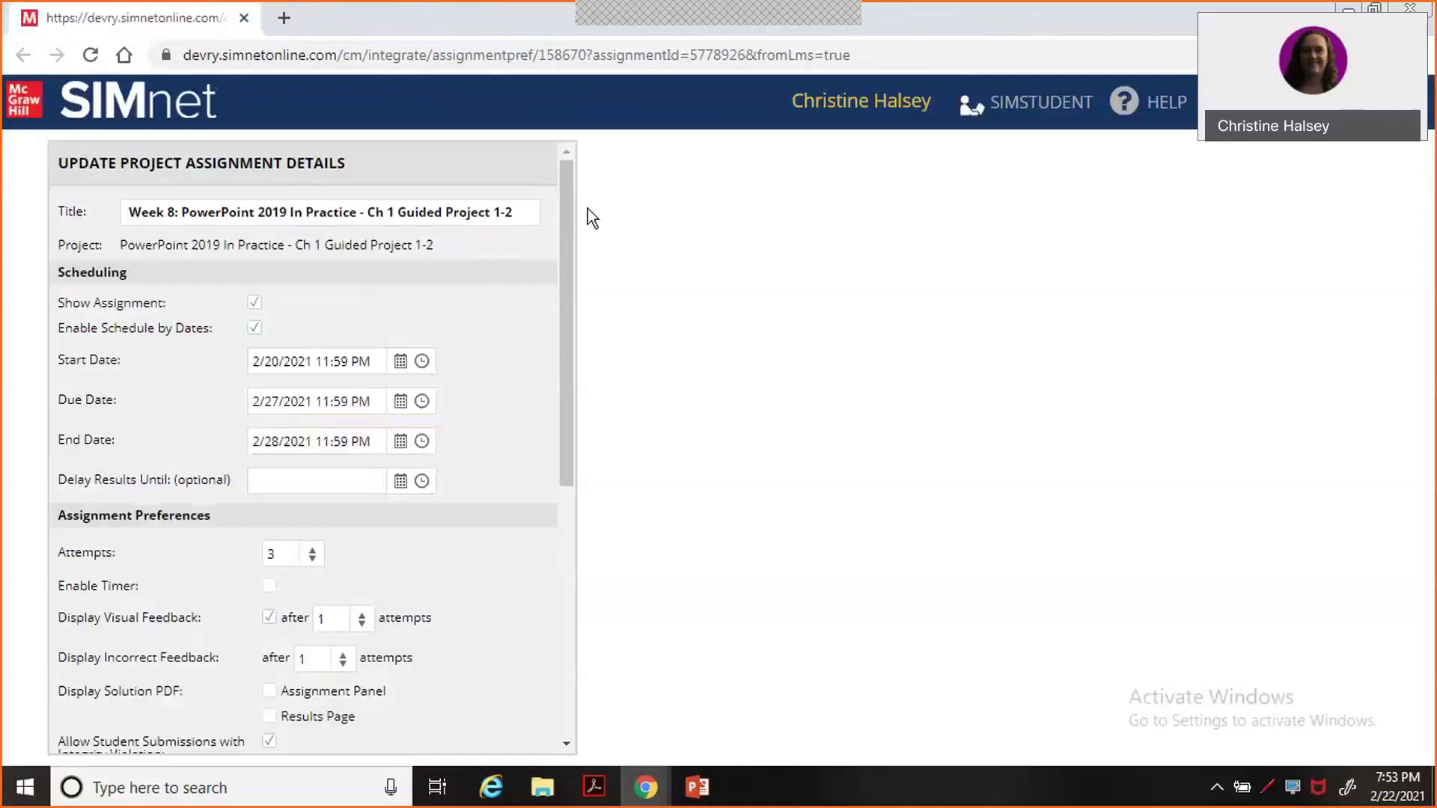
pyautogui.click(1426, 15)
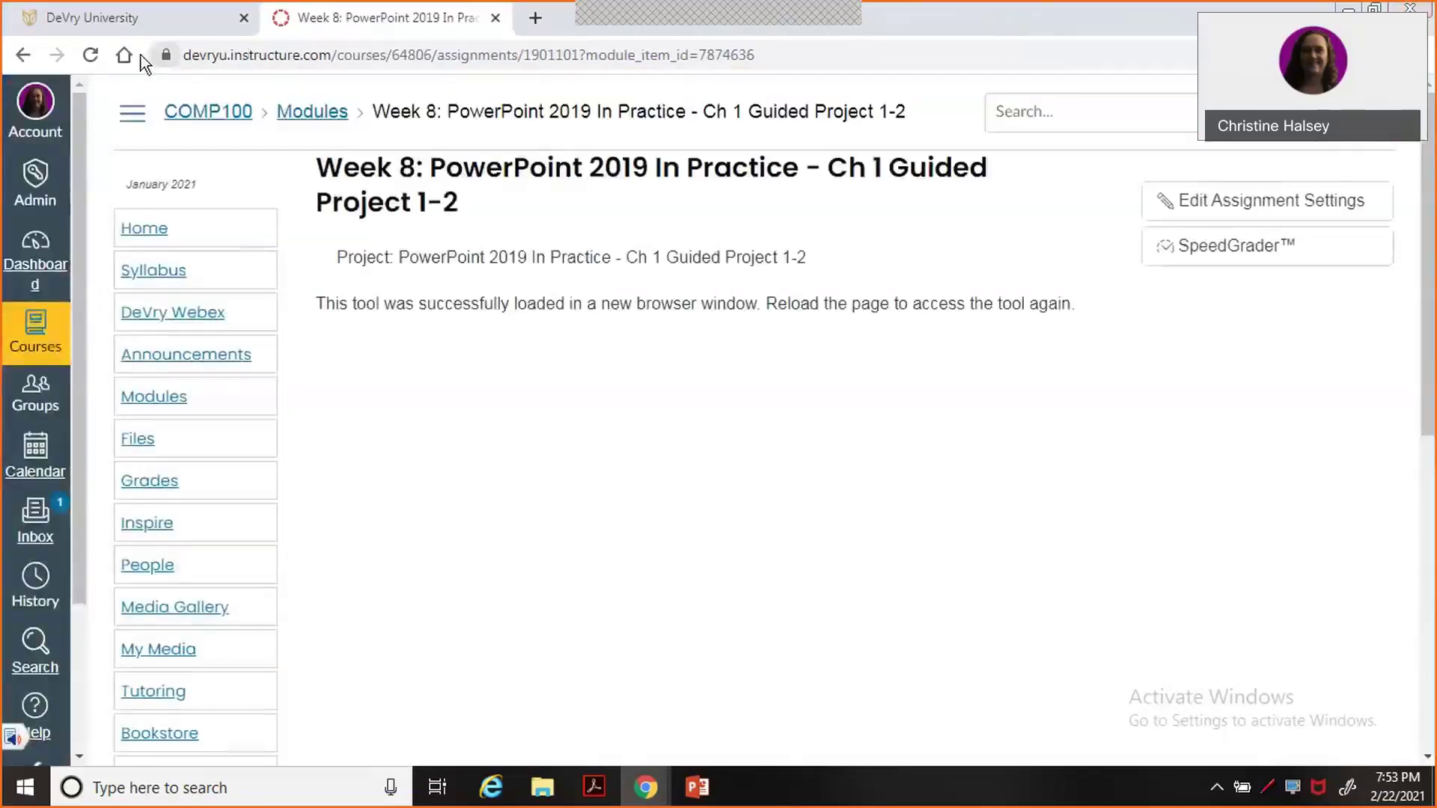
# Reload the Canvas assignment, enter SIMnet student view, and download the resources zip.
pyautogui.click(94, 55)
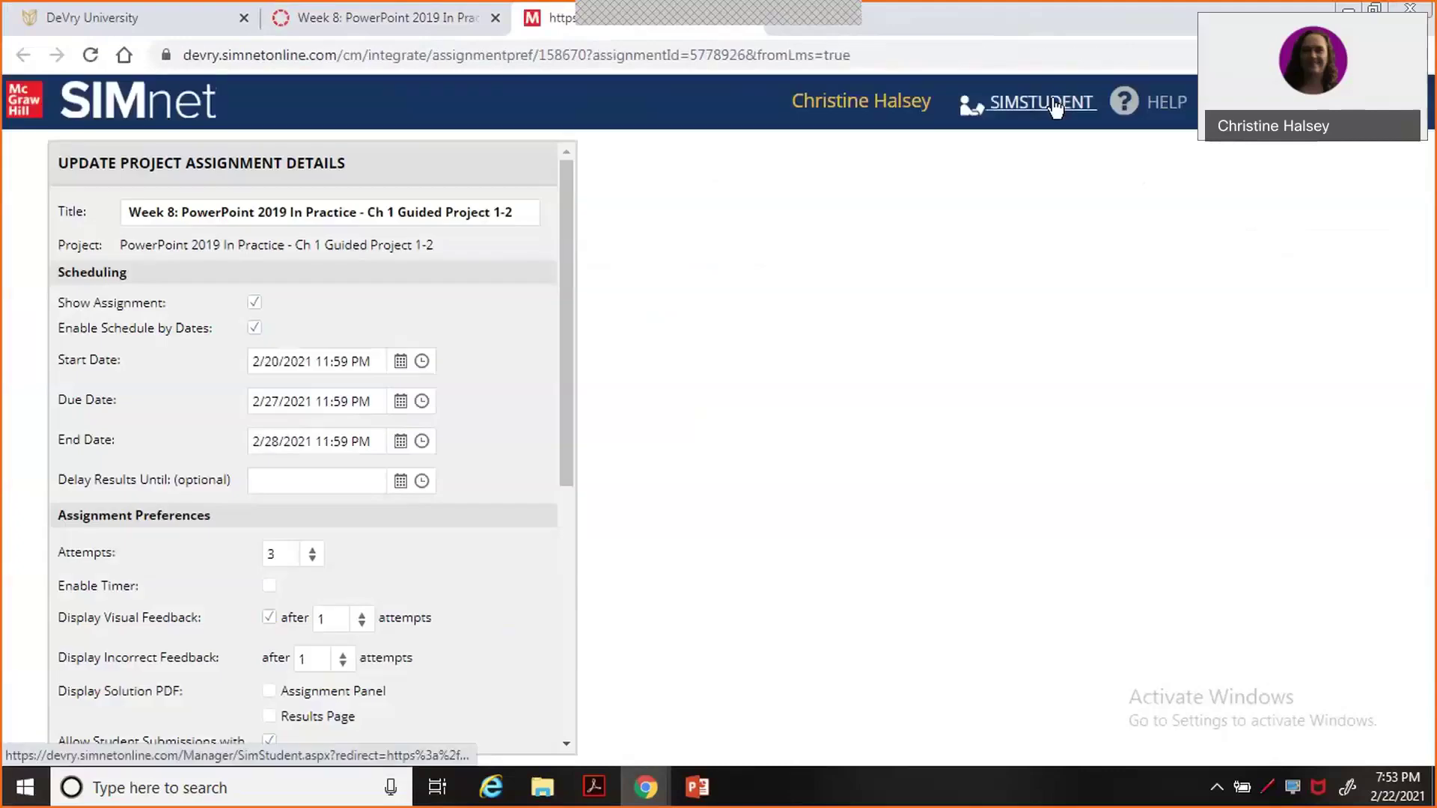
pyautogui.click(1055, 107)
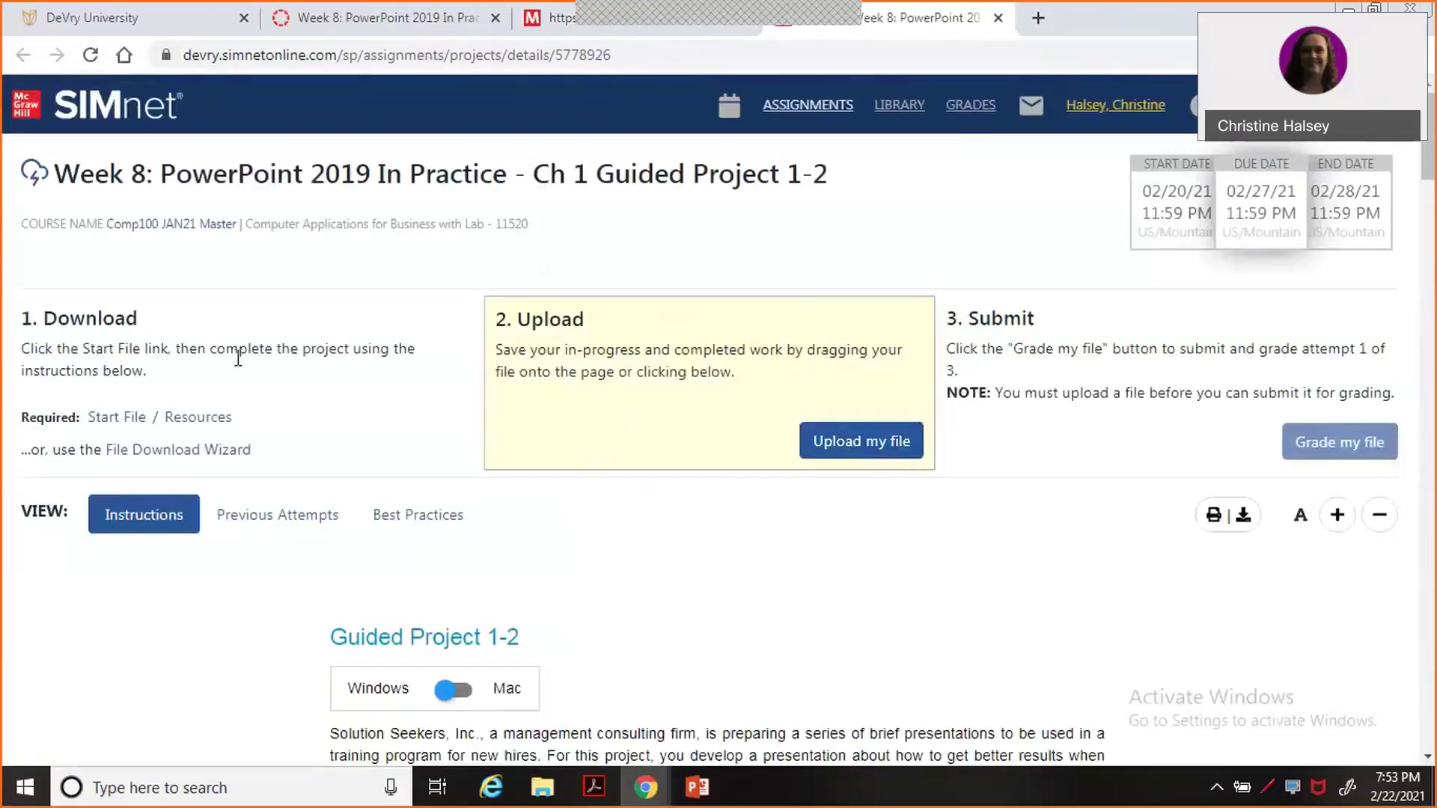
pyautogui.click(192, 424)
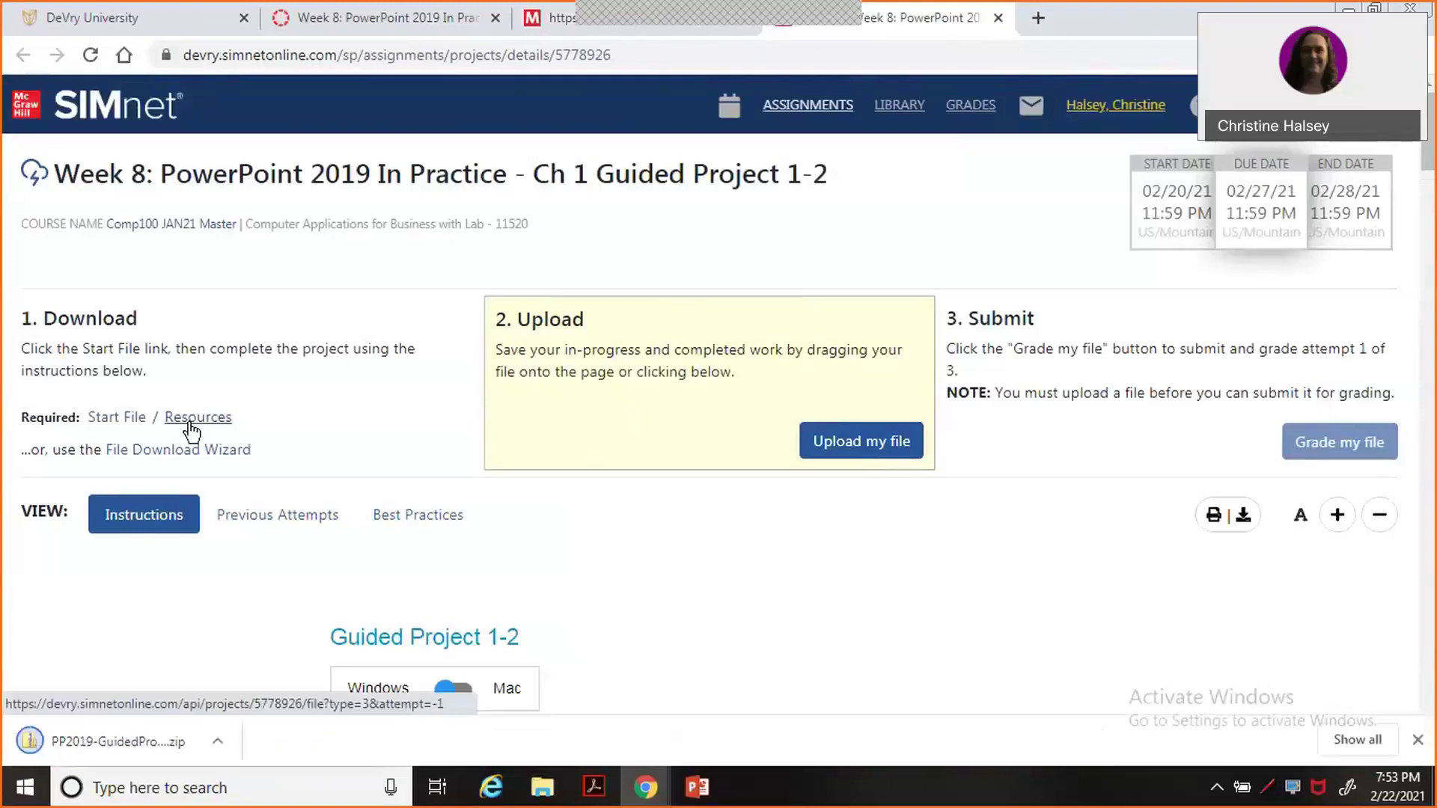
# Open the downloaded resources zip from Chrome, extract all files to the suggested folder, and return to SIMnet.
pyautogui.click(215, 746)
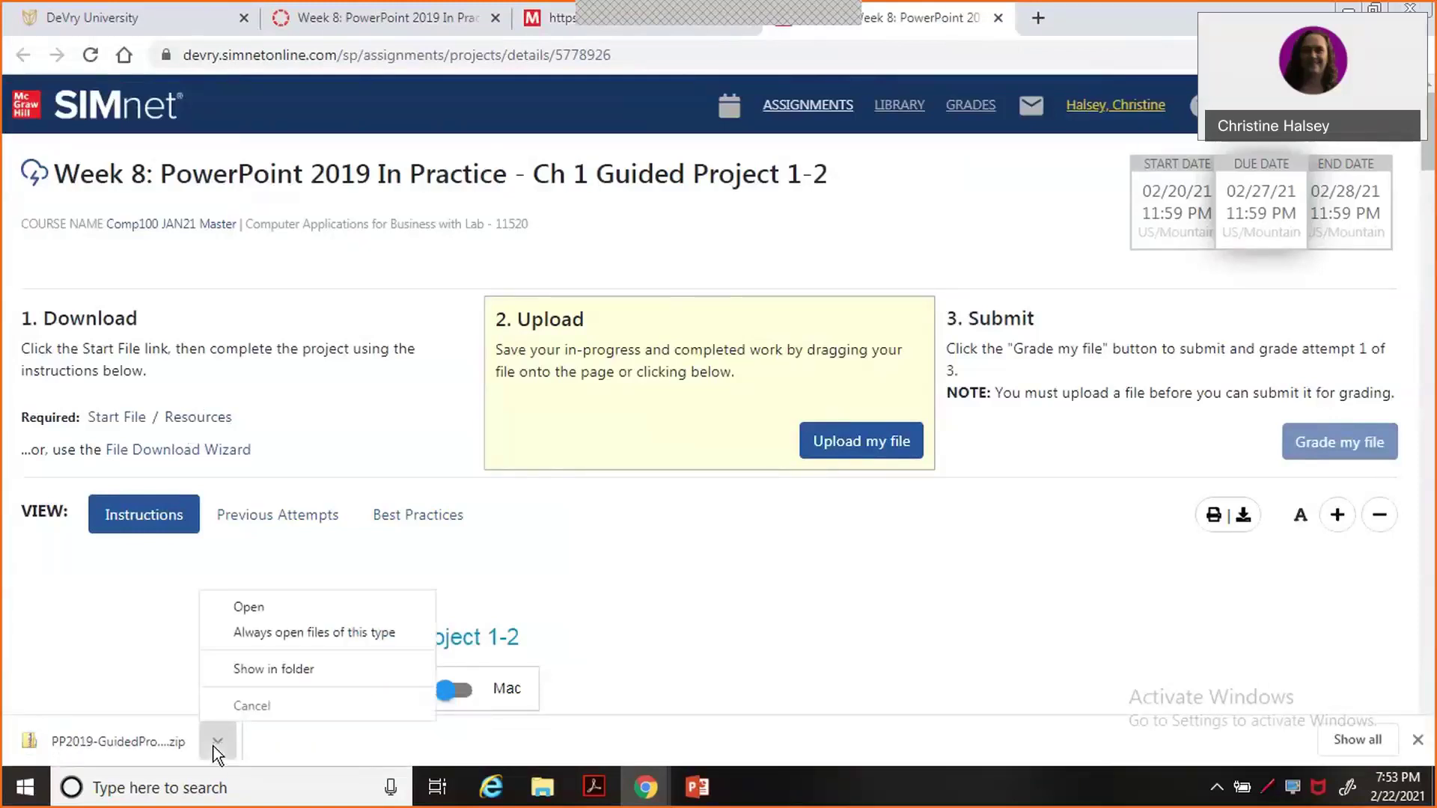
pyautogui.click(253, 612)
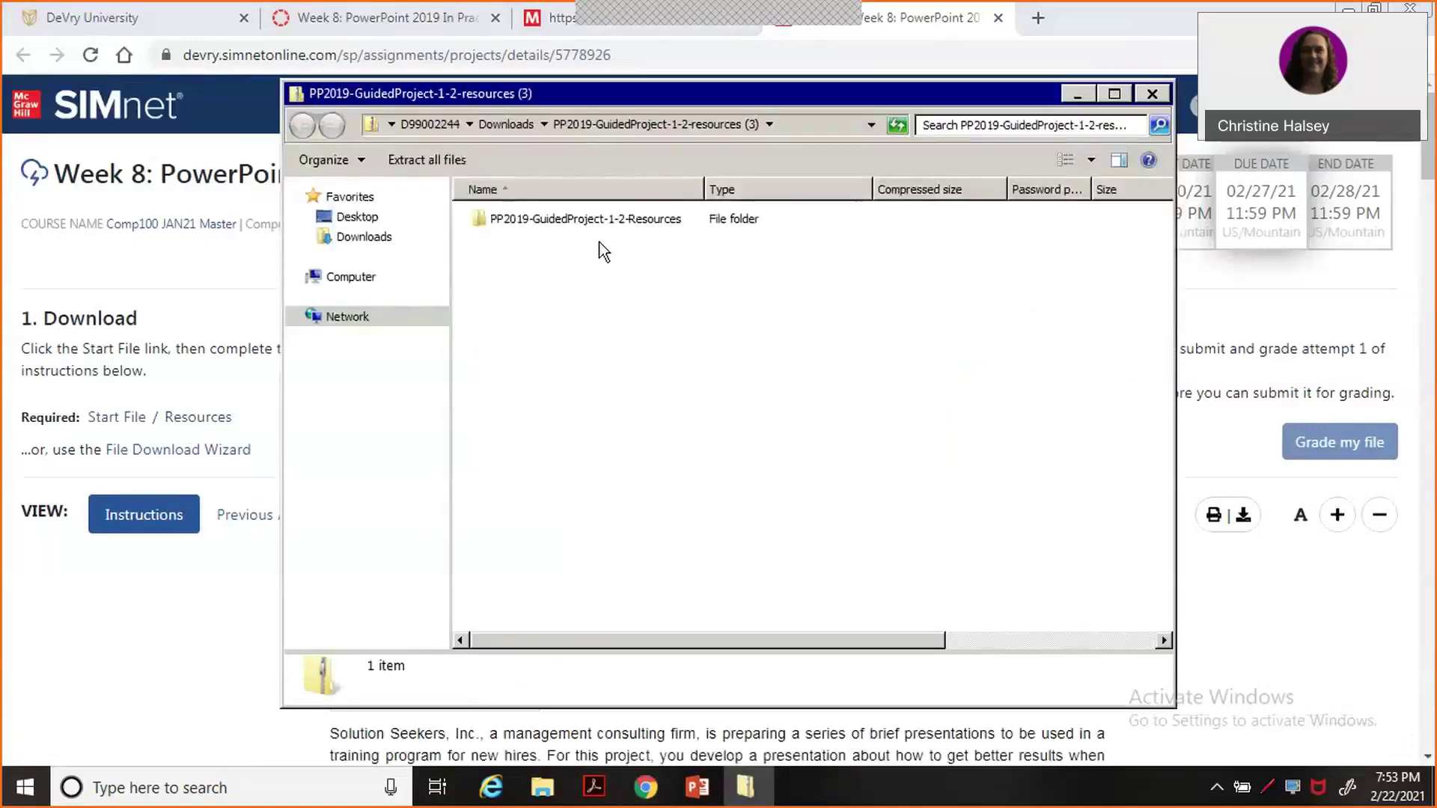
pyautogui.click(439, 164)
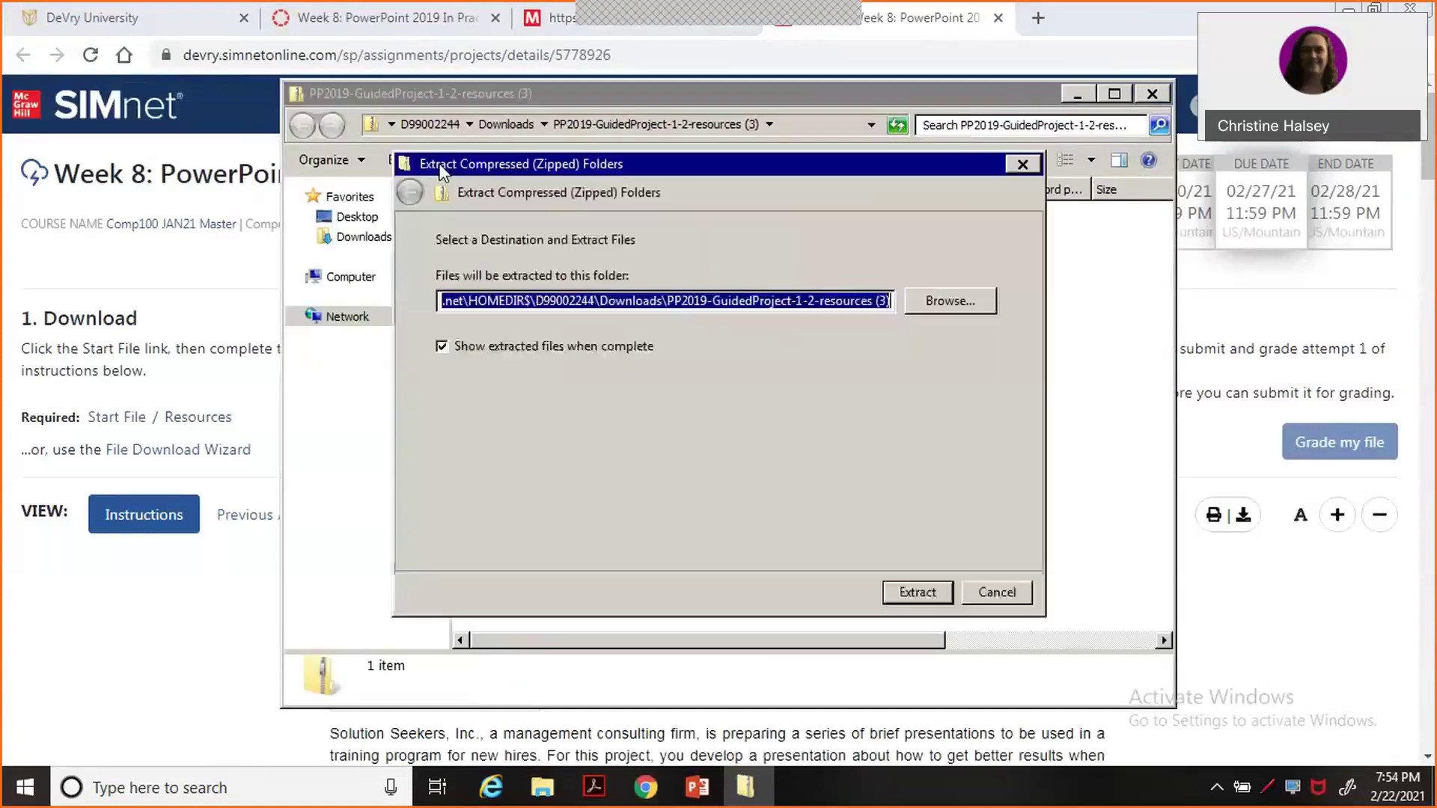
pyautogui.click(918, 592)
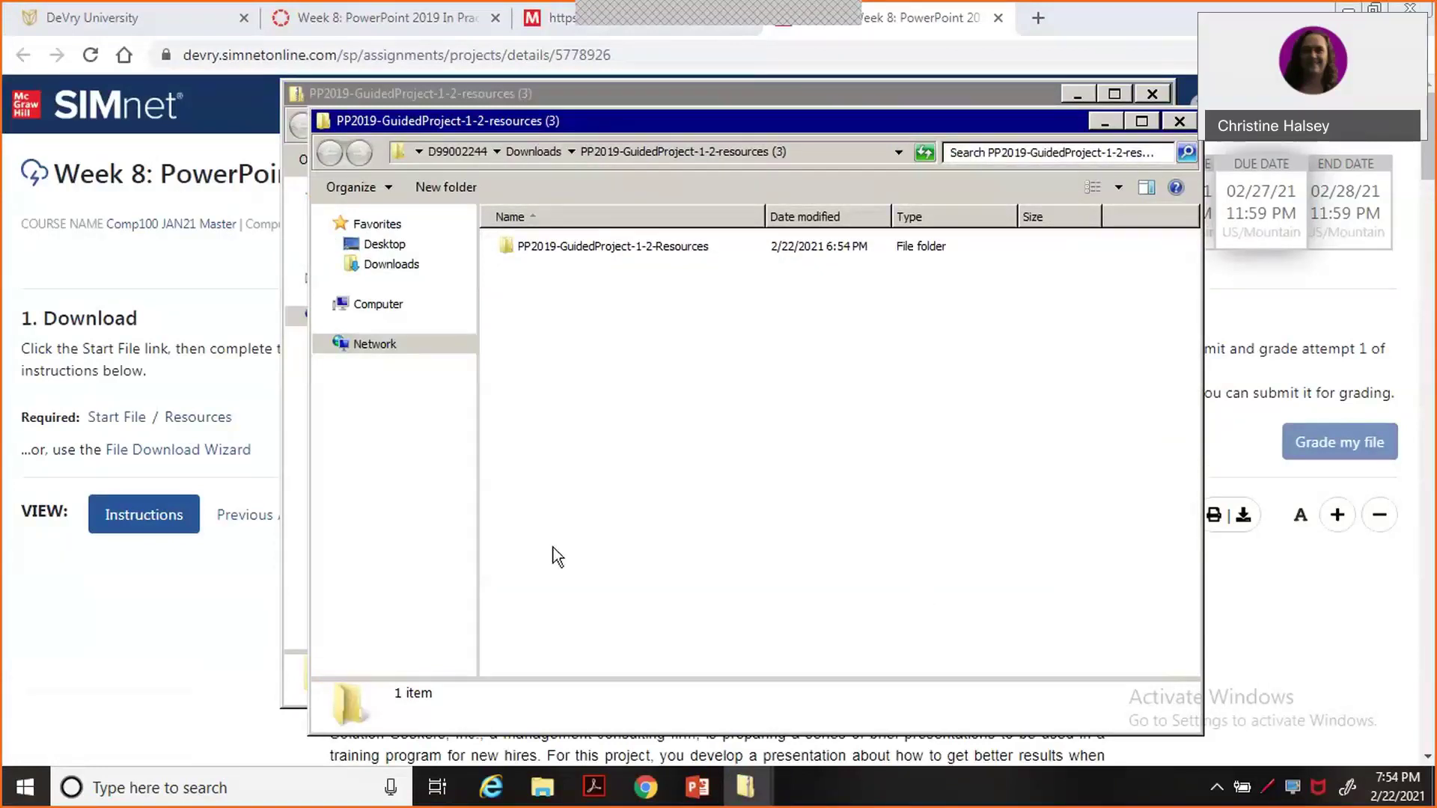
pyautogui.click(141, 646)
# Download the start presentation from SIMnet and launch PowerPoint 2019 from Citrix Receiver.
pyautogui.click(116, 419)
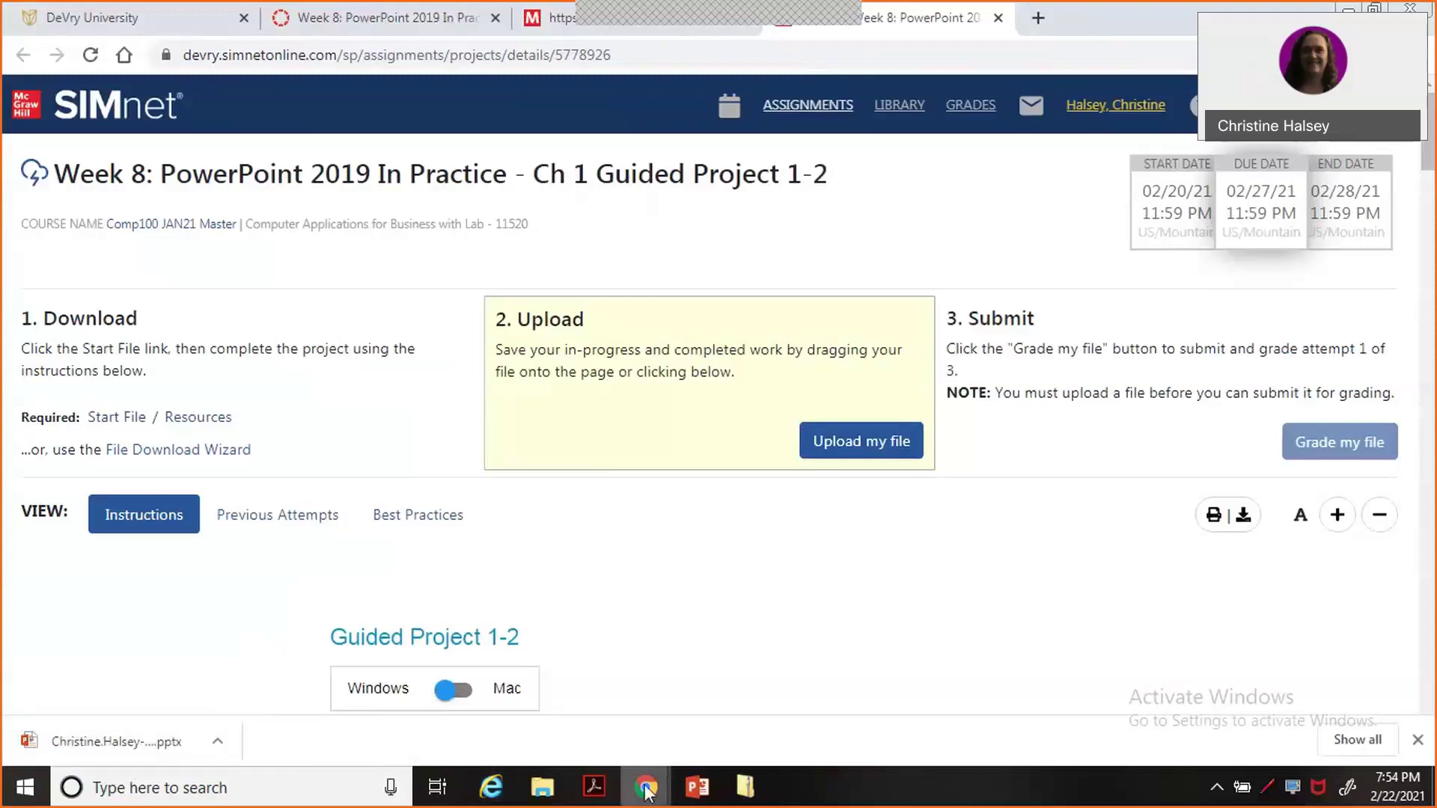
pyautogui.moveTo(645, 790)
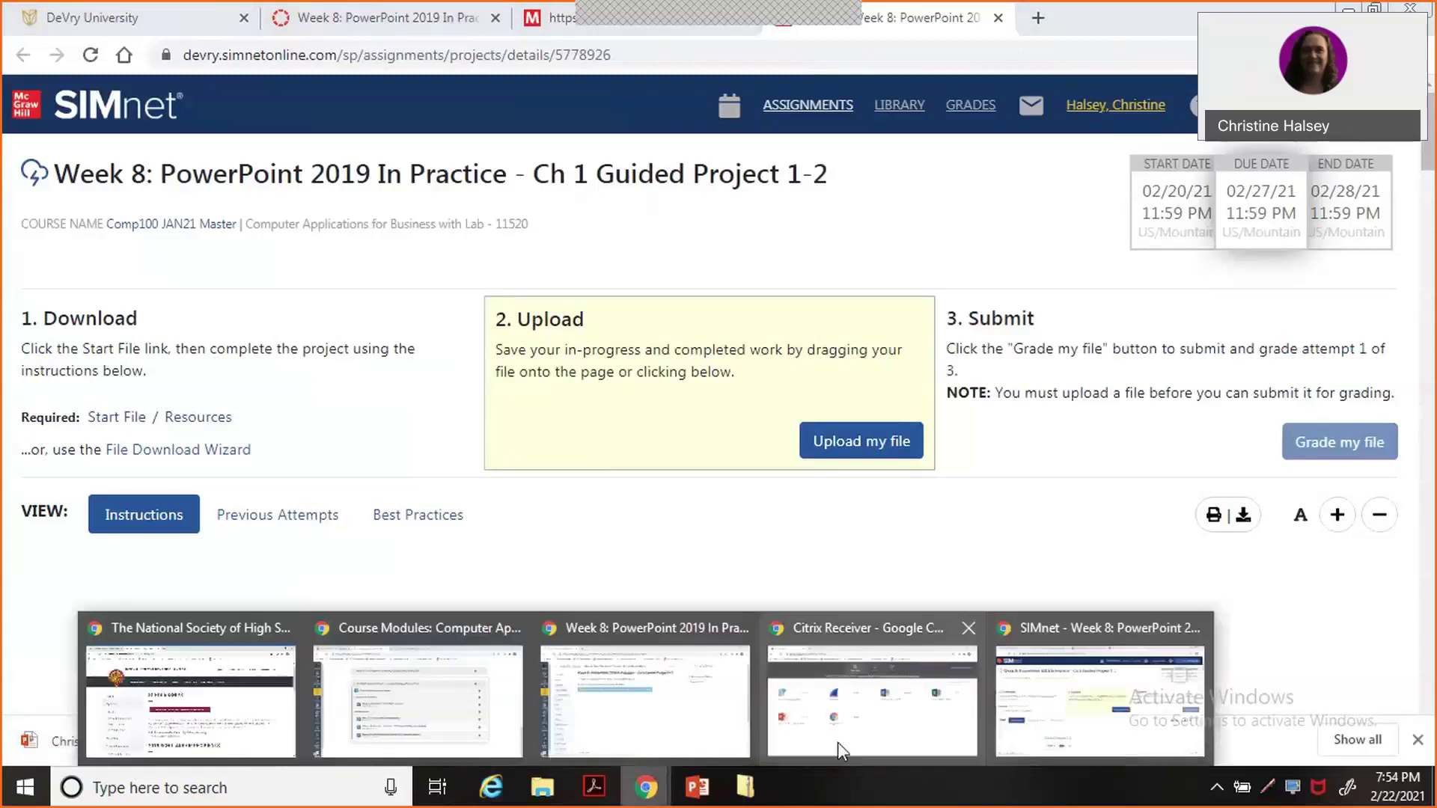
pyautogui.click(911, 743)
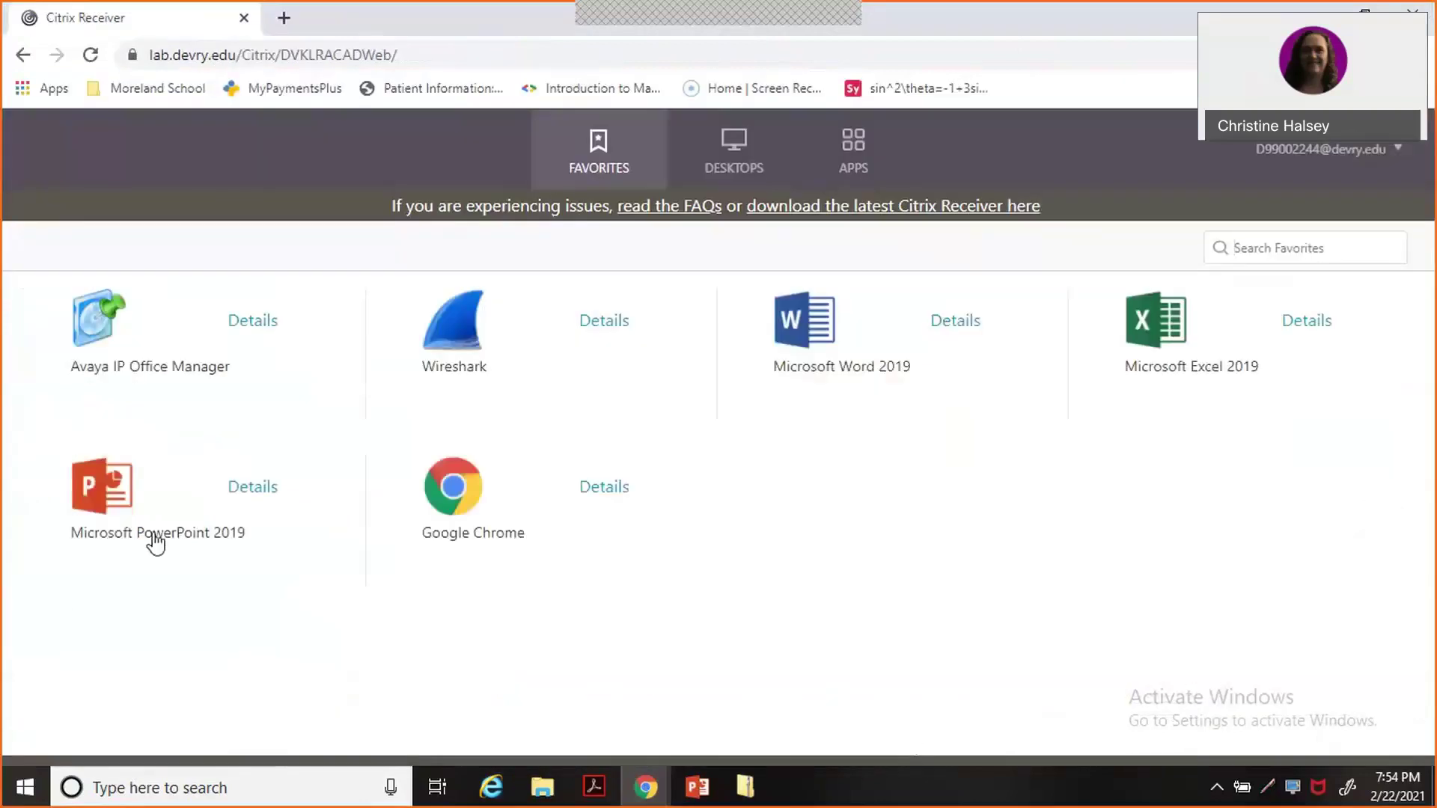
pyautogui.click(98, 495)
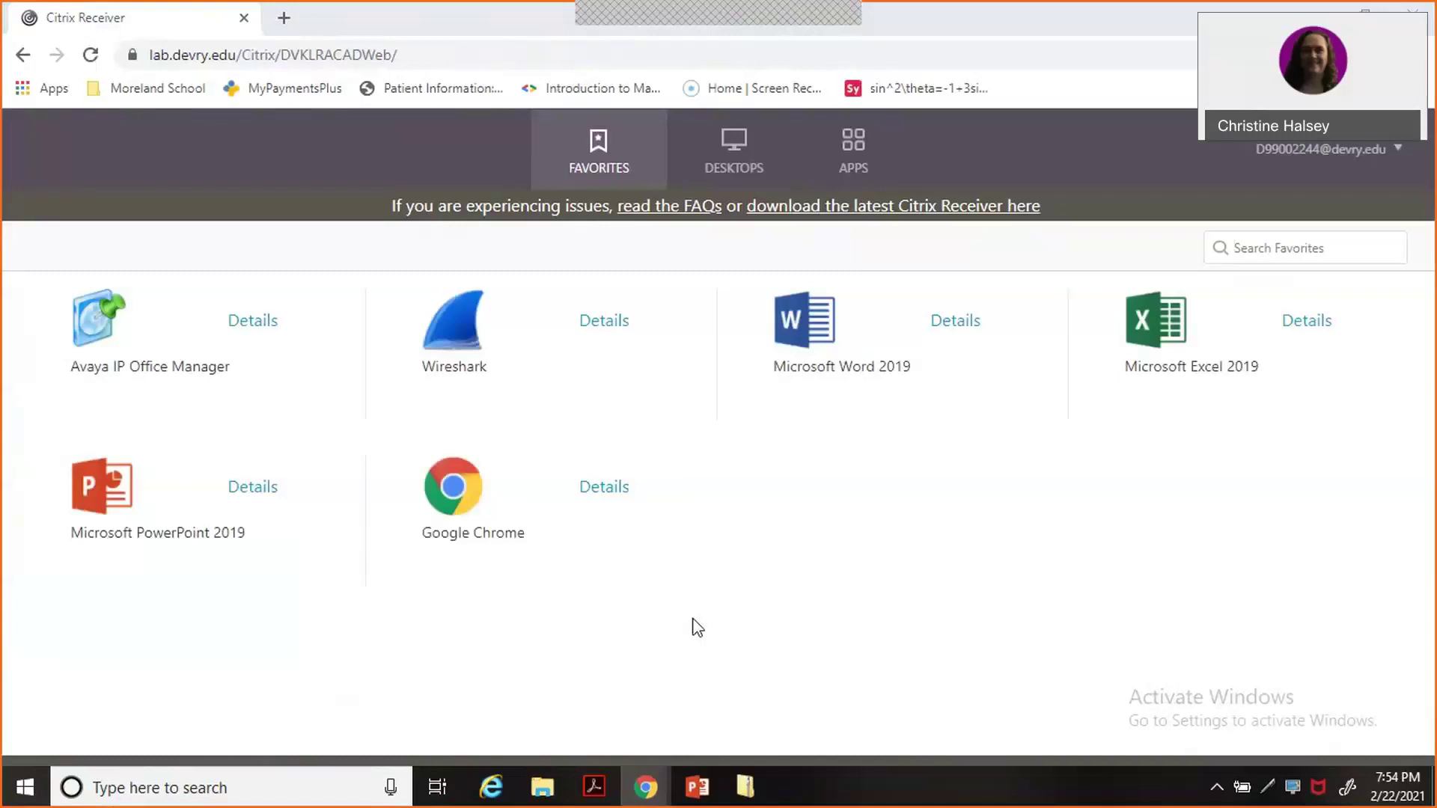
# Close the already-open presentation and both leftover resources folder windows.
pyautogui.click(698, 788)
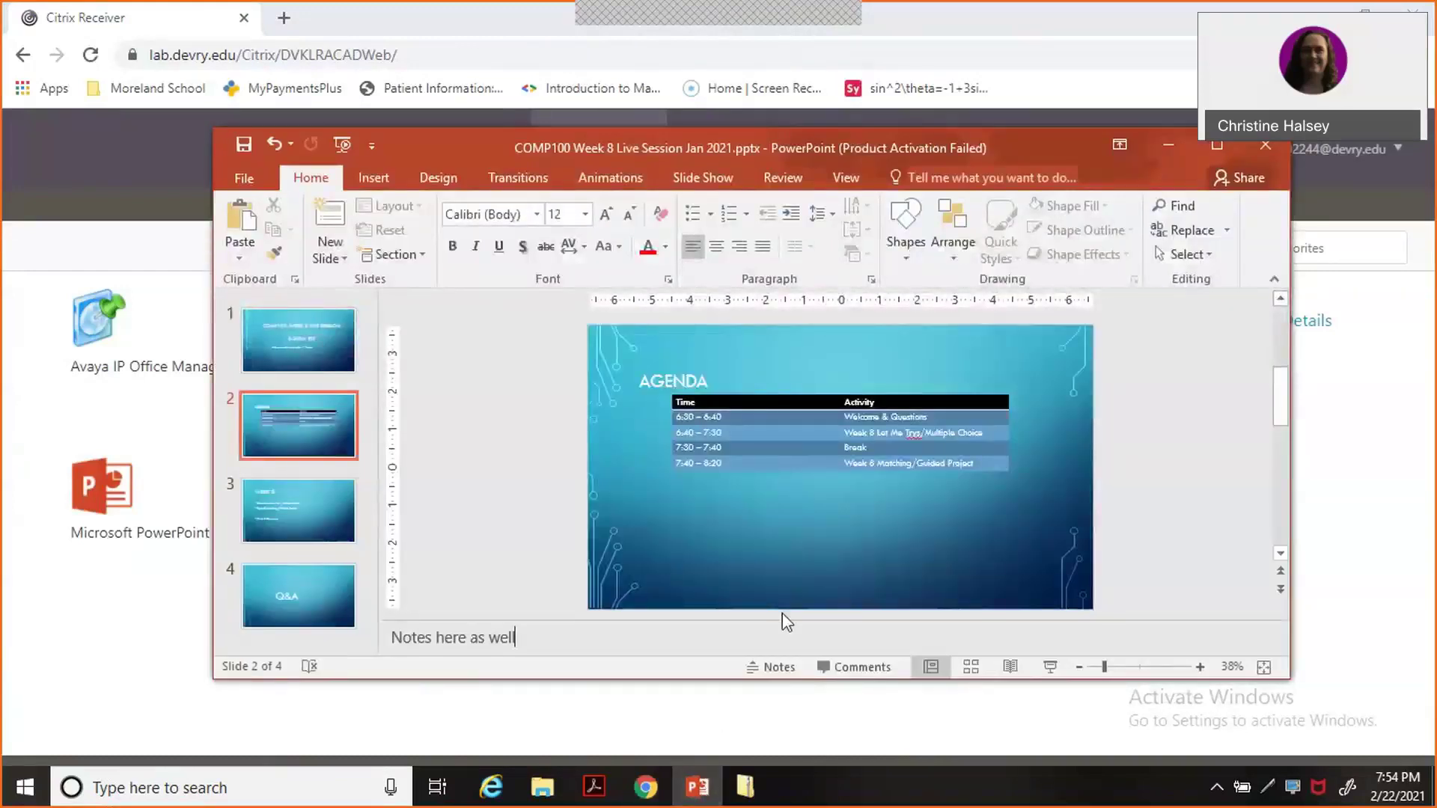
pyautogui.click(1264, 155)
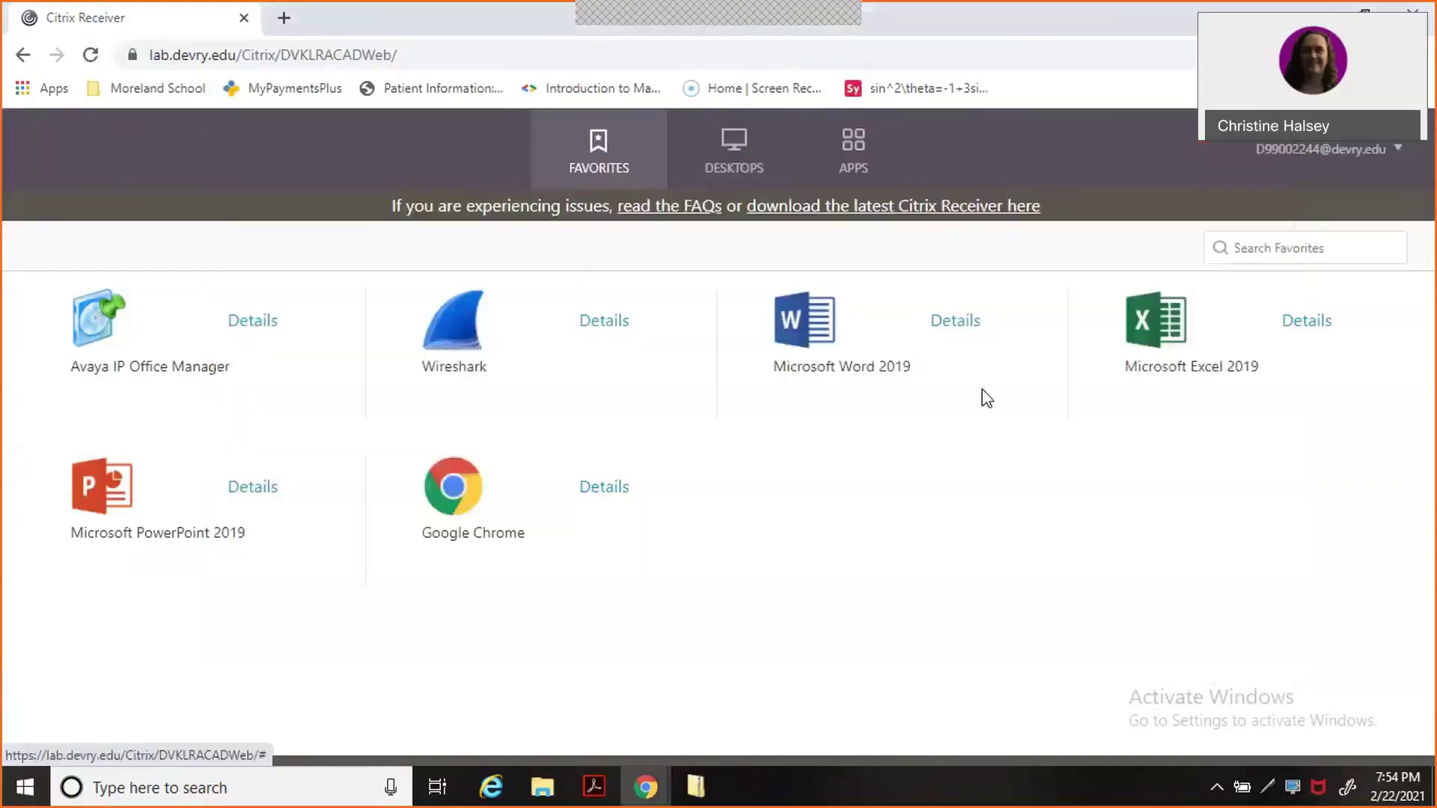
pyautogui.moveTo(663, 785)
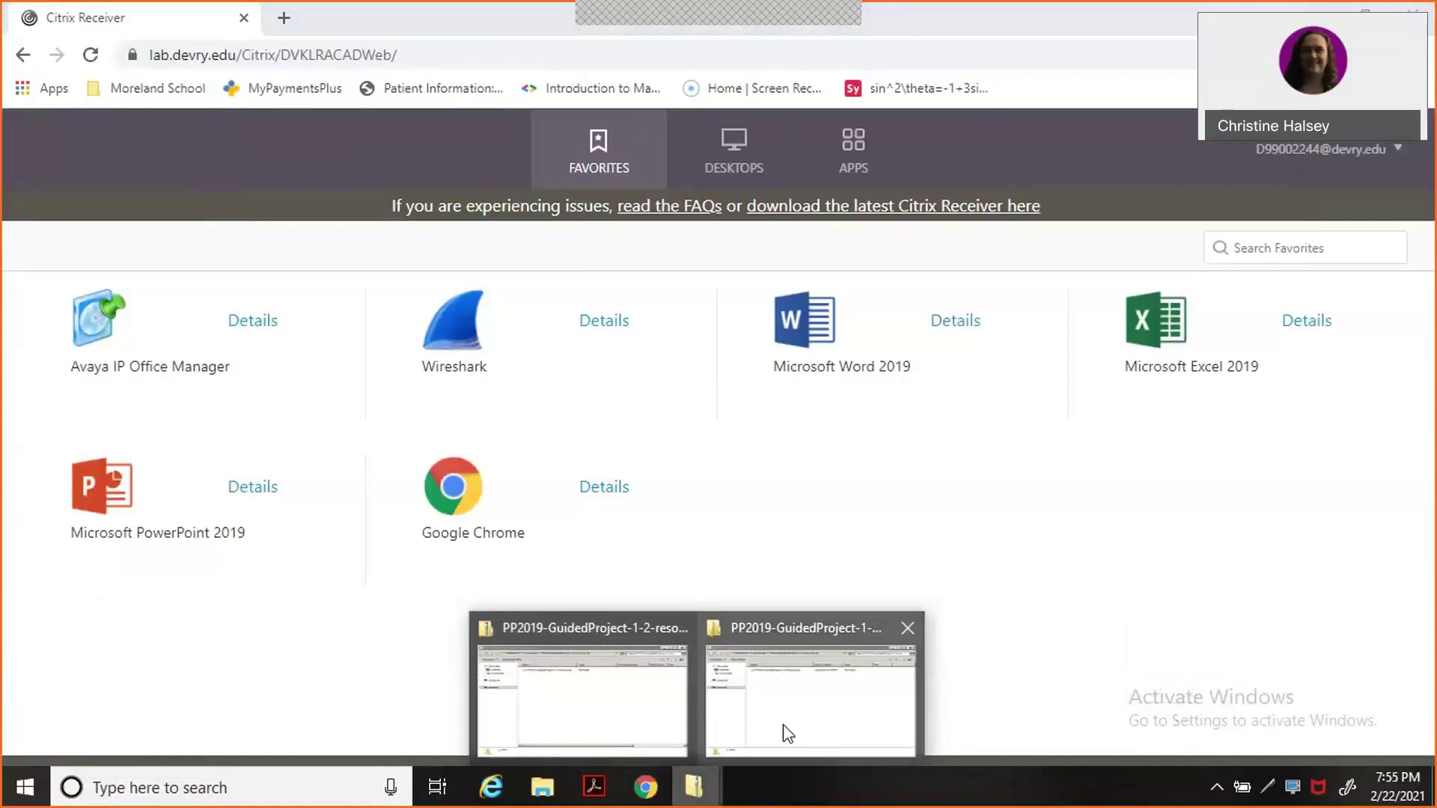
pyautogui.click(787, 734)
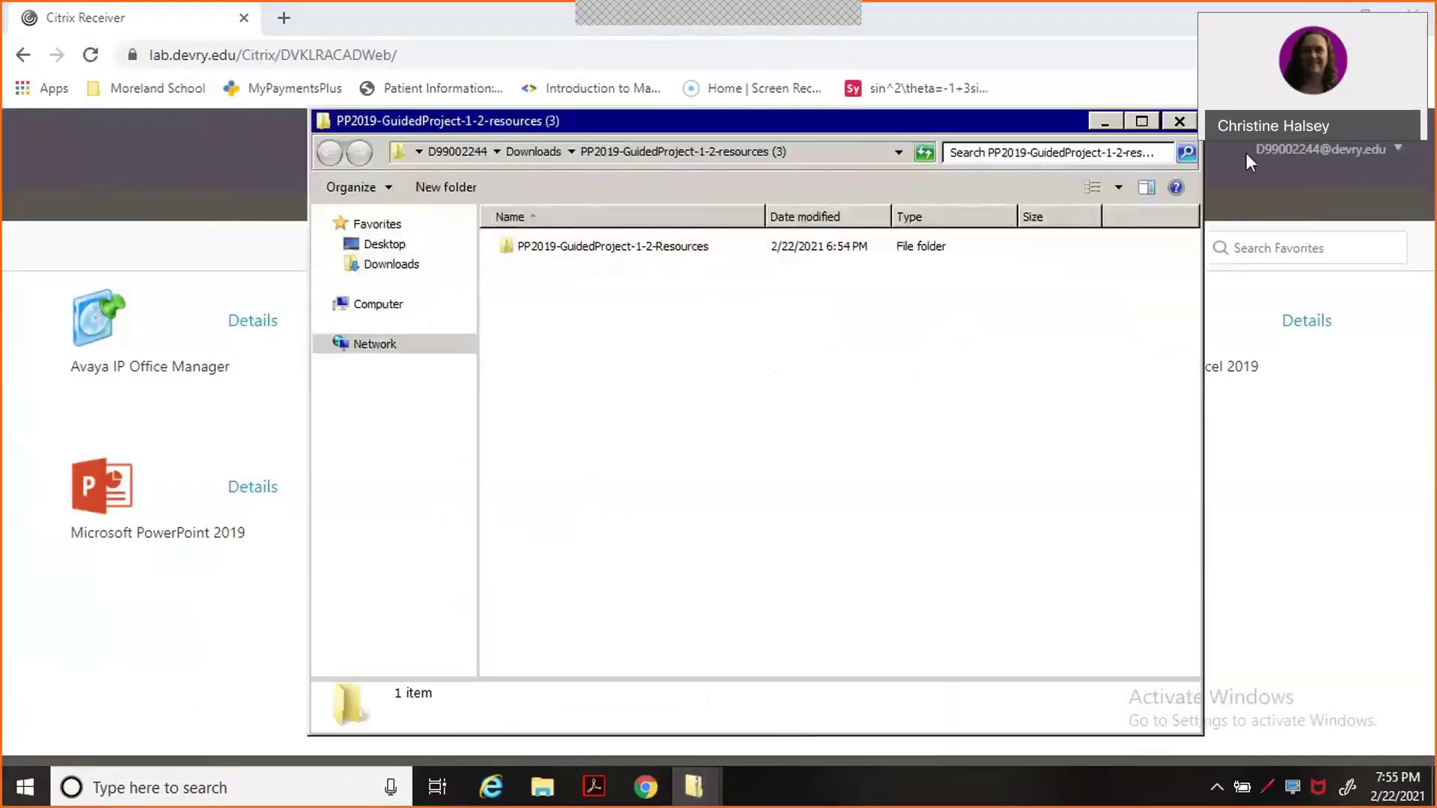
pyautogui.click(1180, 122)
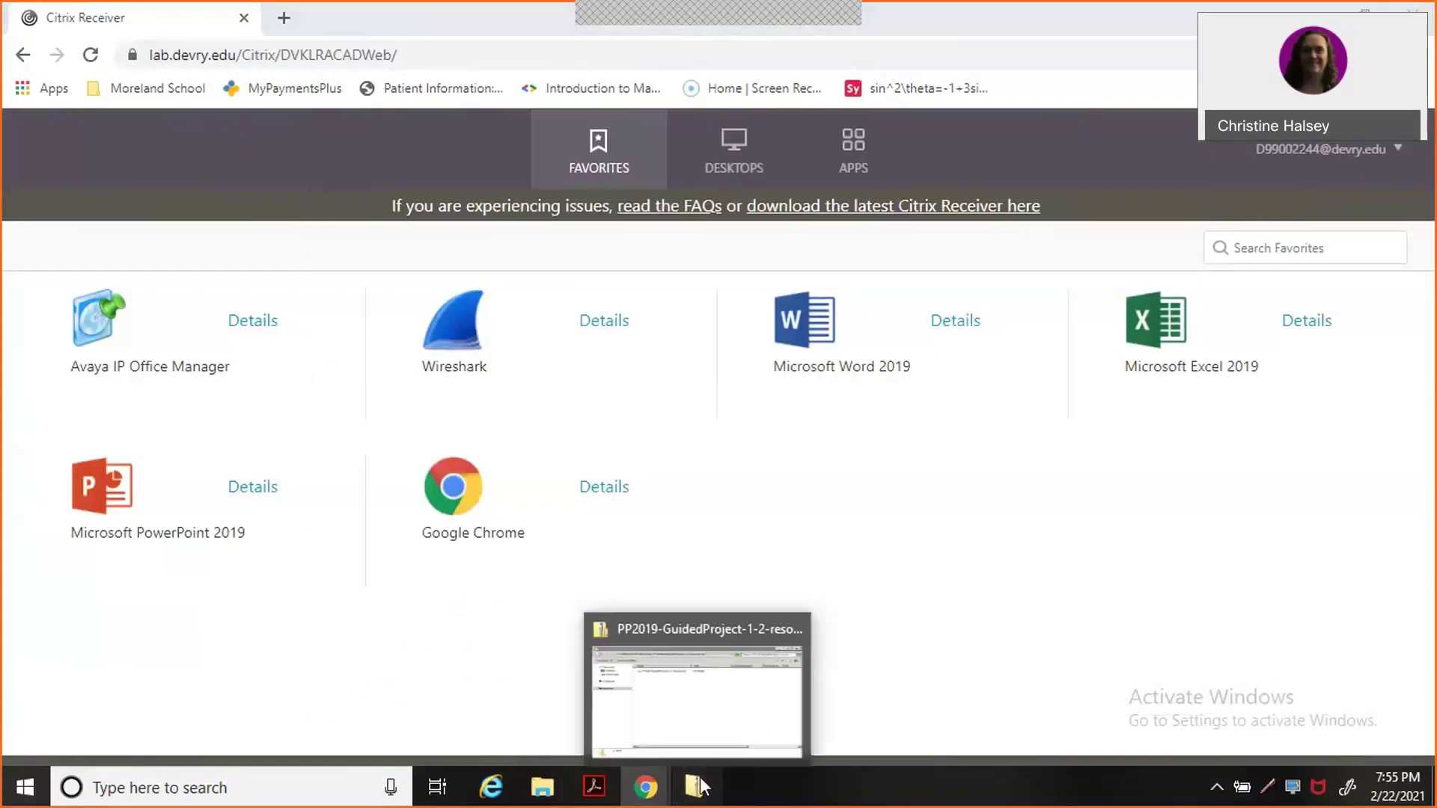
pyautogui.click(696, 785)
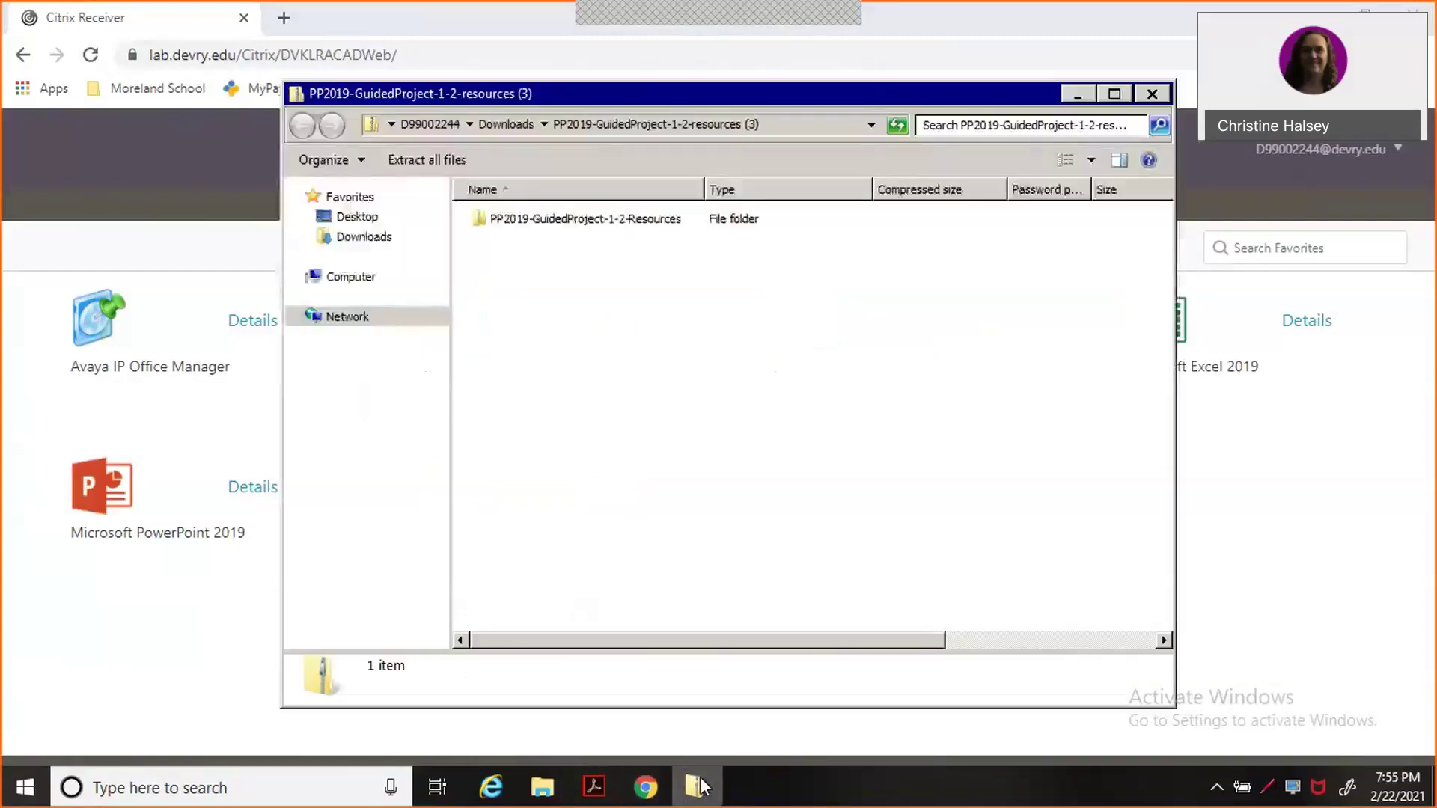
pyautogui.click(1153, 96)
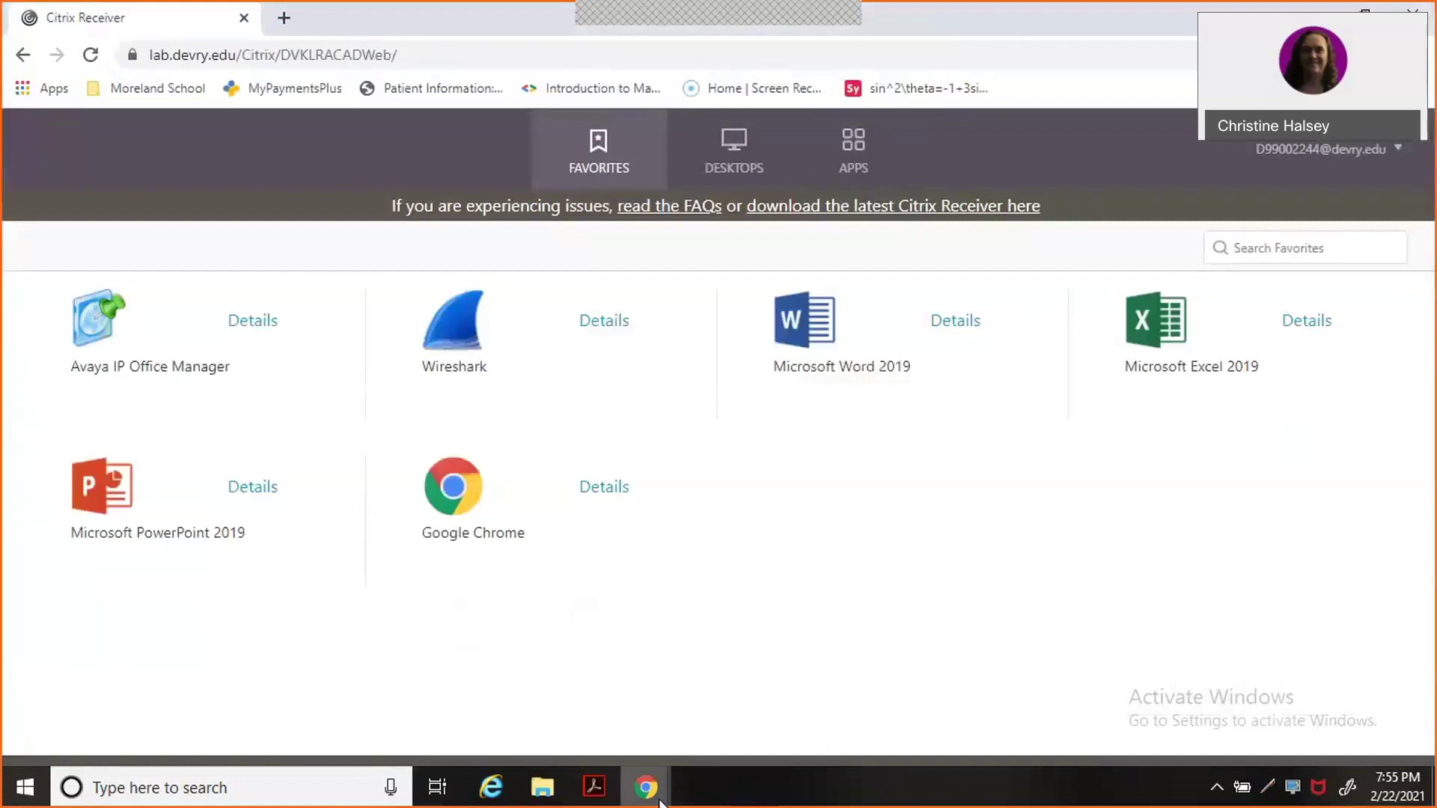
# Go back to Citrix Receiver and launch PowerPoint 2019 again.
pyautogui.moveTo(651, 793)
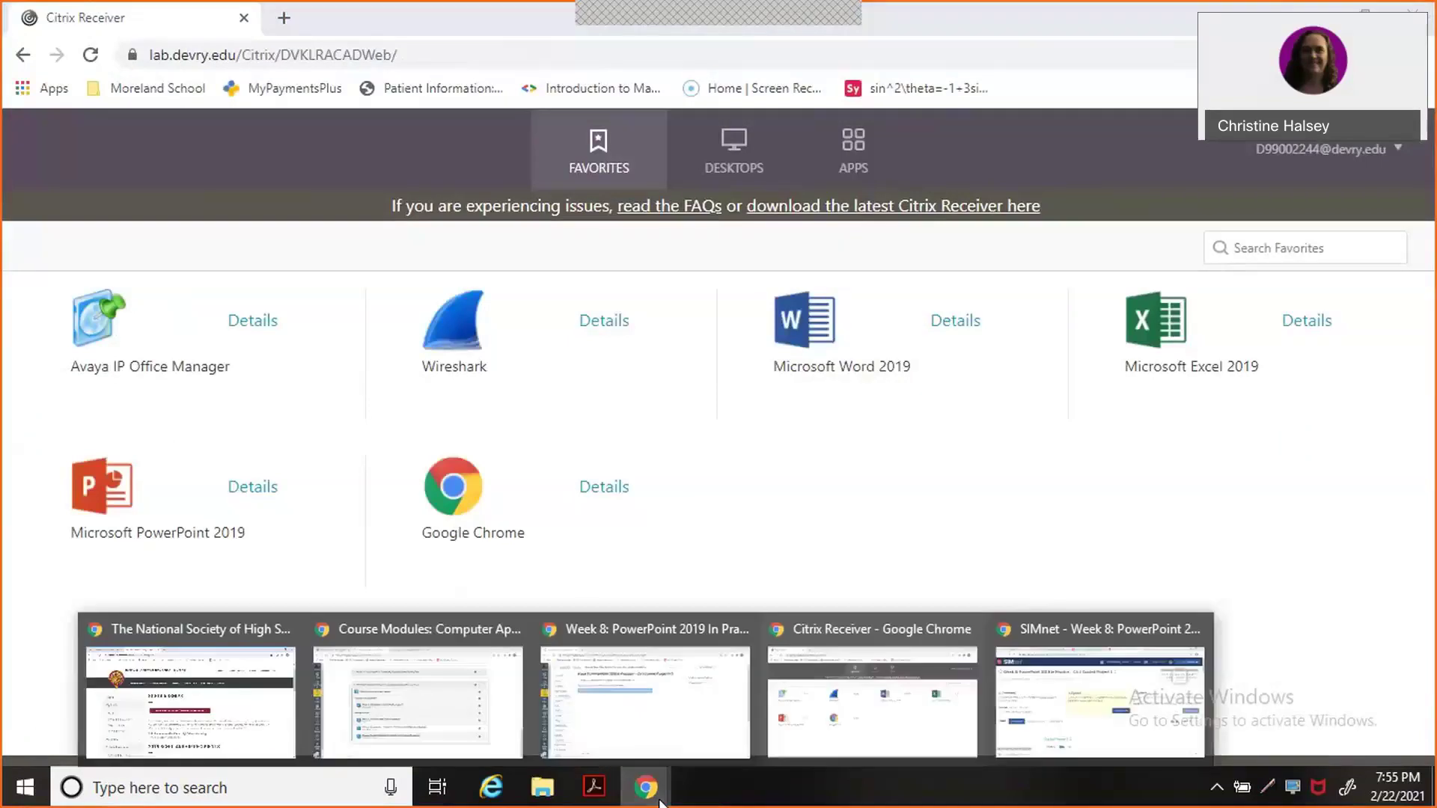
pyautogui.click(1038, 707)
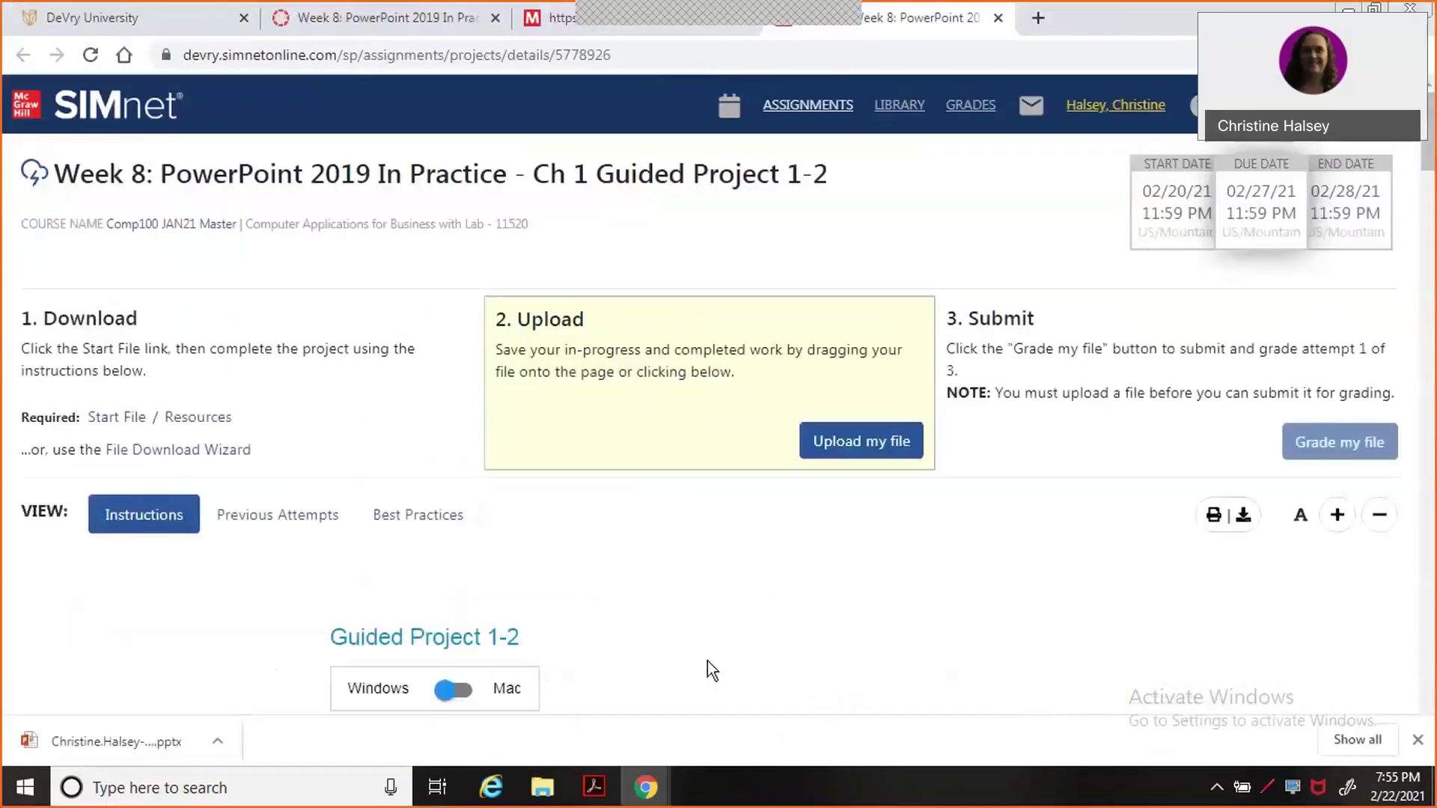
pyautogui.moveTo(645, 788)
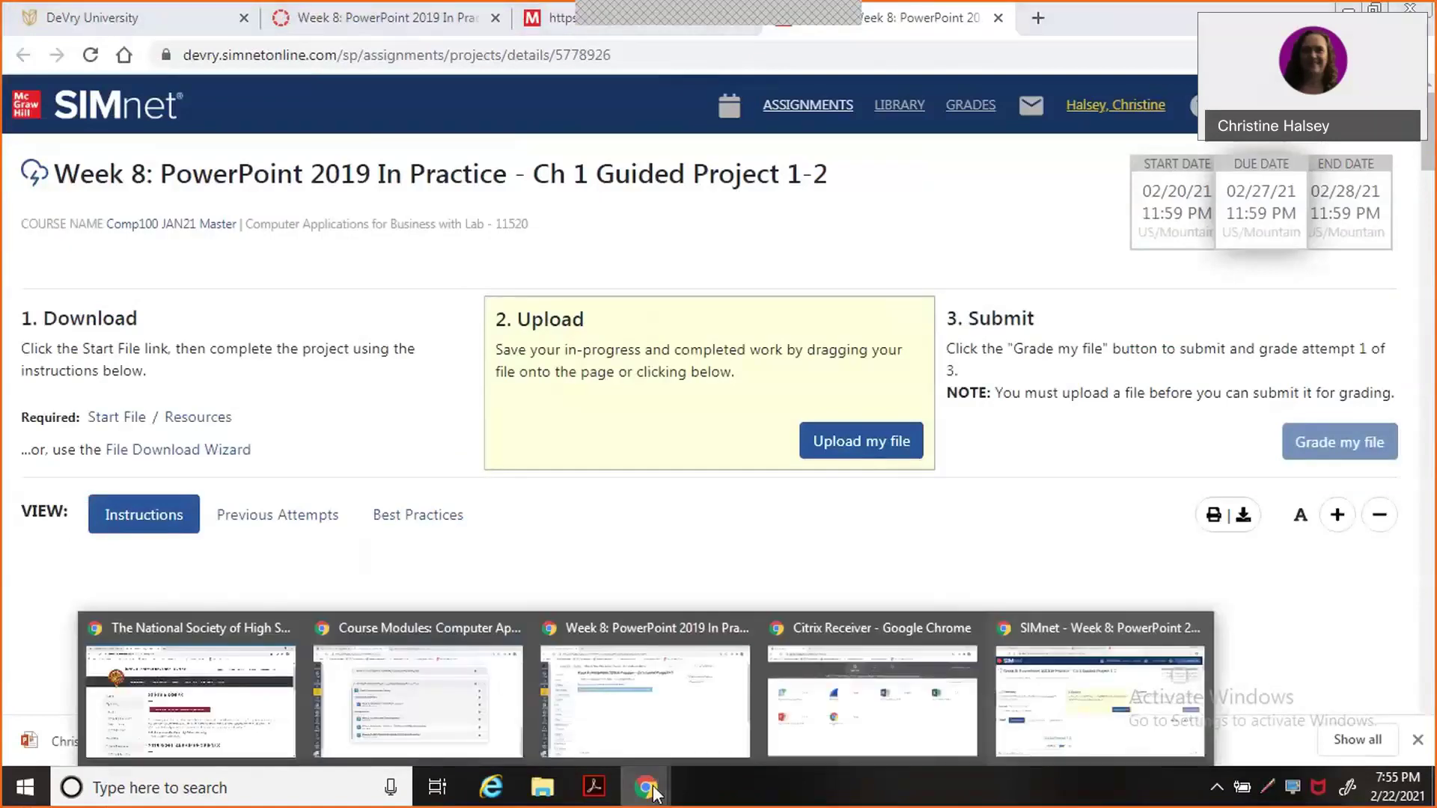
pyautogui.click(845, 718)
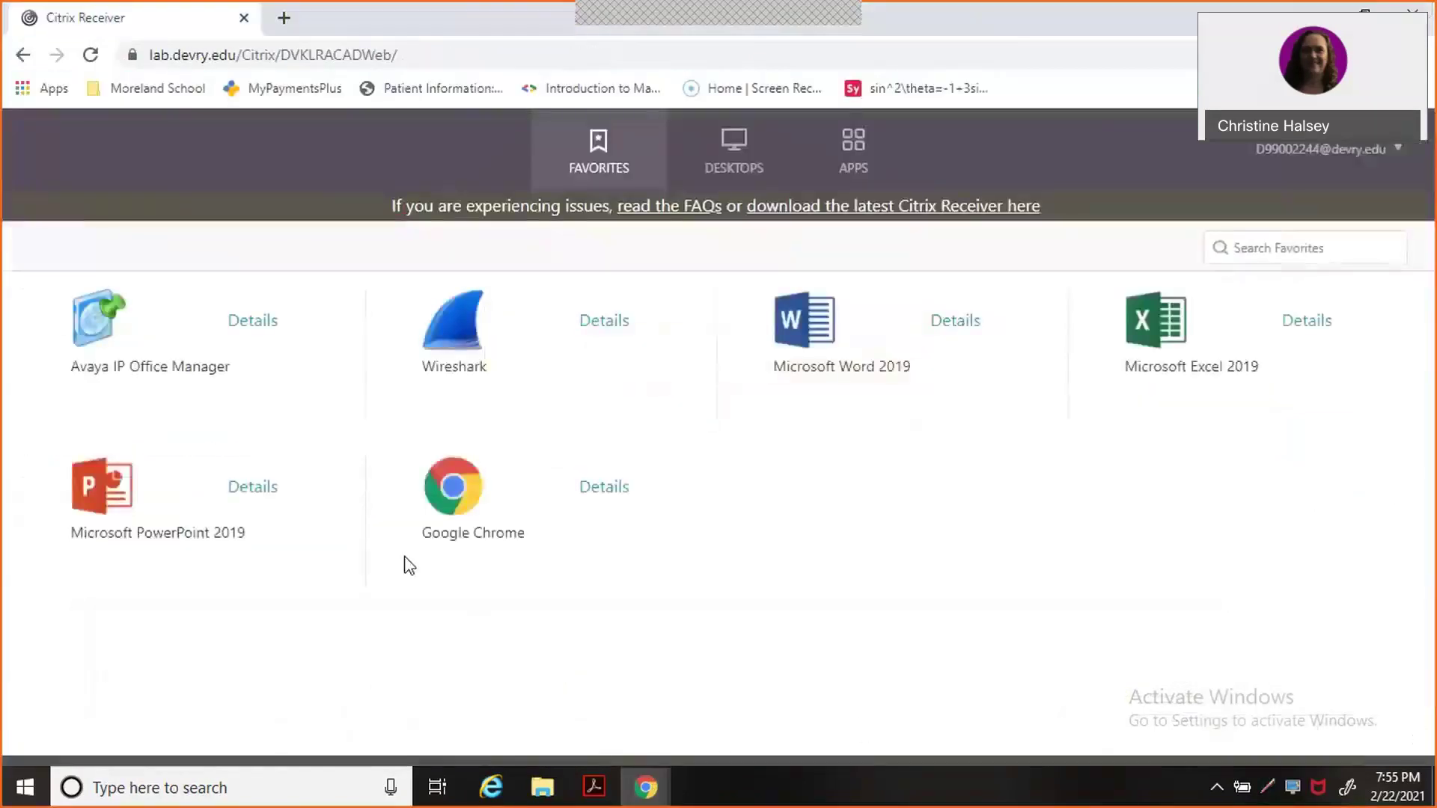
pyautogui.click(102, 500)
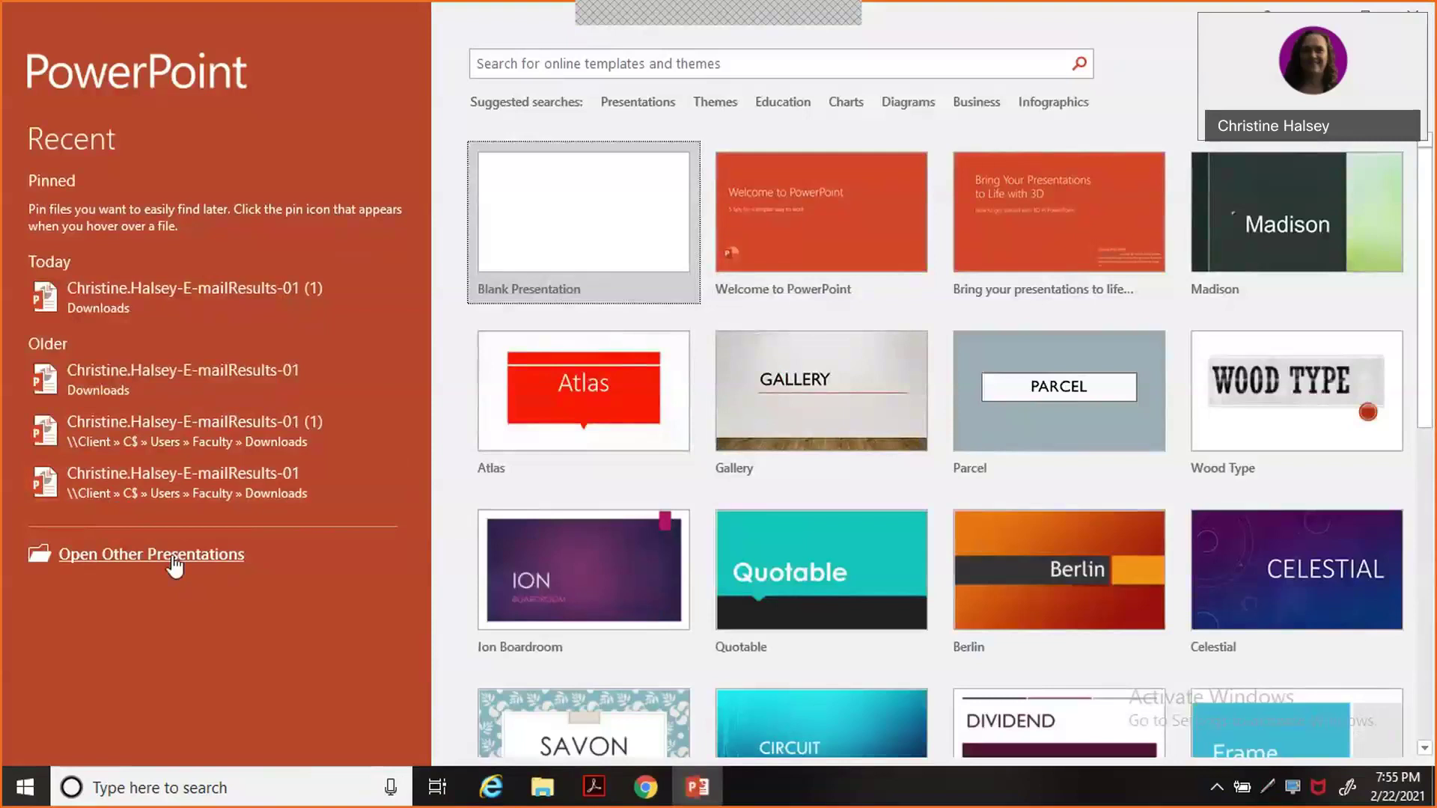
# Browse to Downloads, permitting Citrix file access, and open the newest E-mailResults-01 presentation.
pyautogui.click(174, 566)
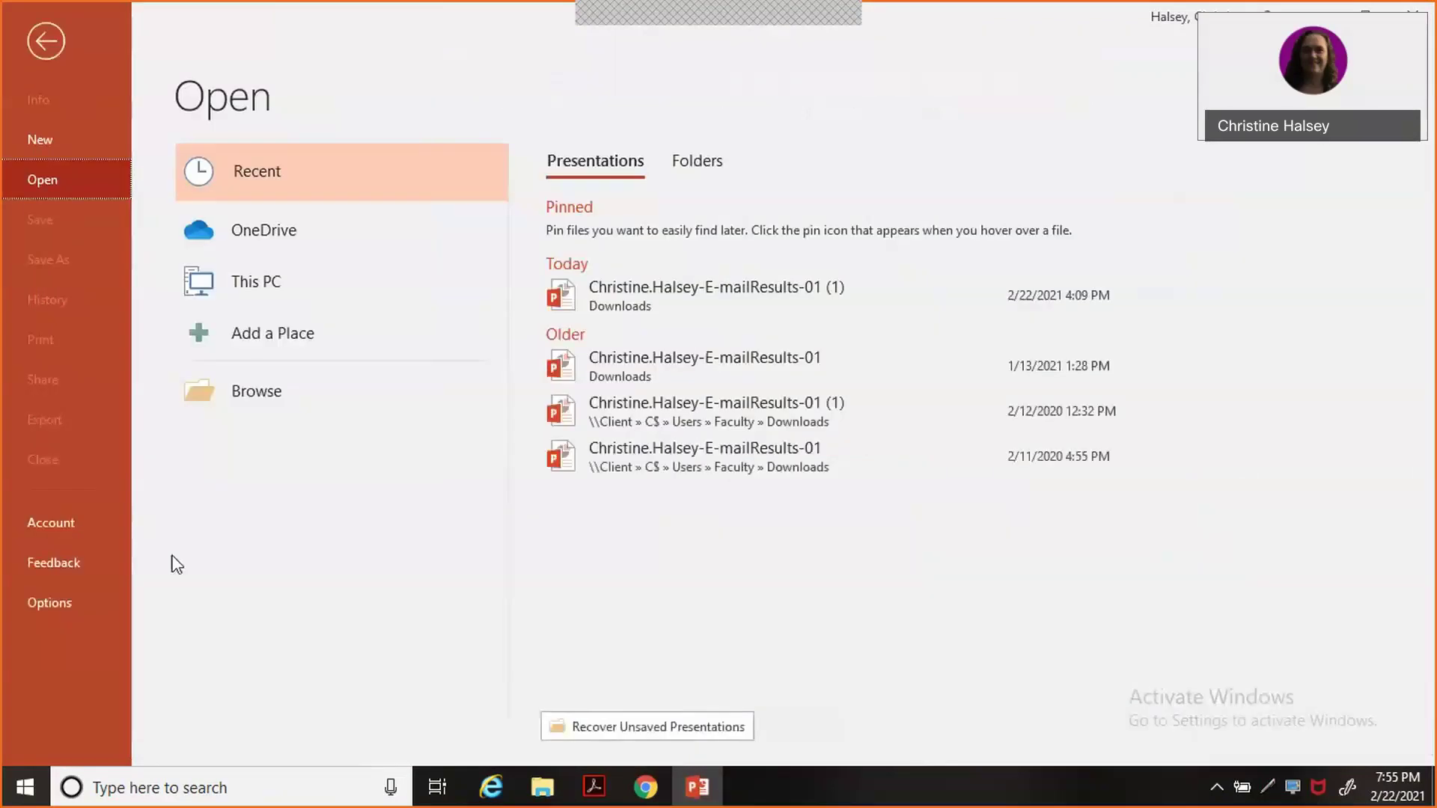
pyautogui.click(257, 391)
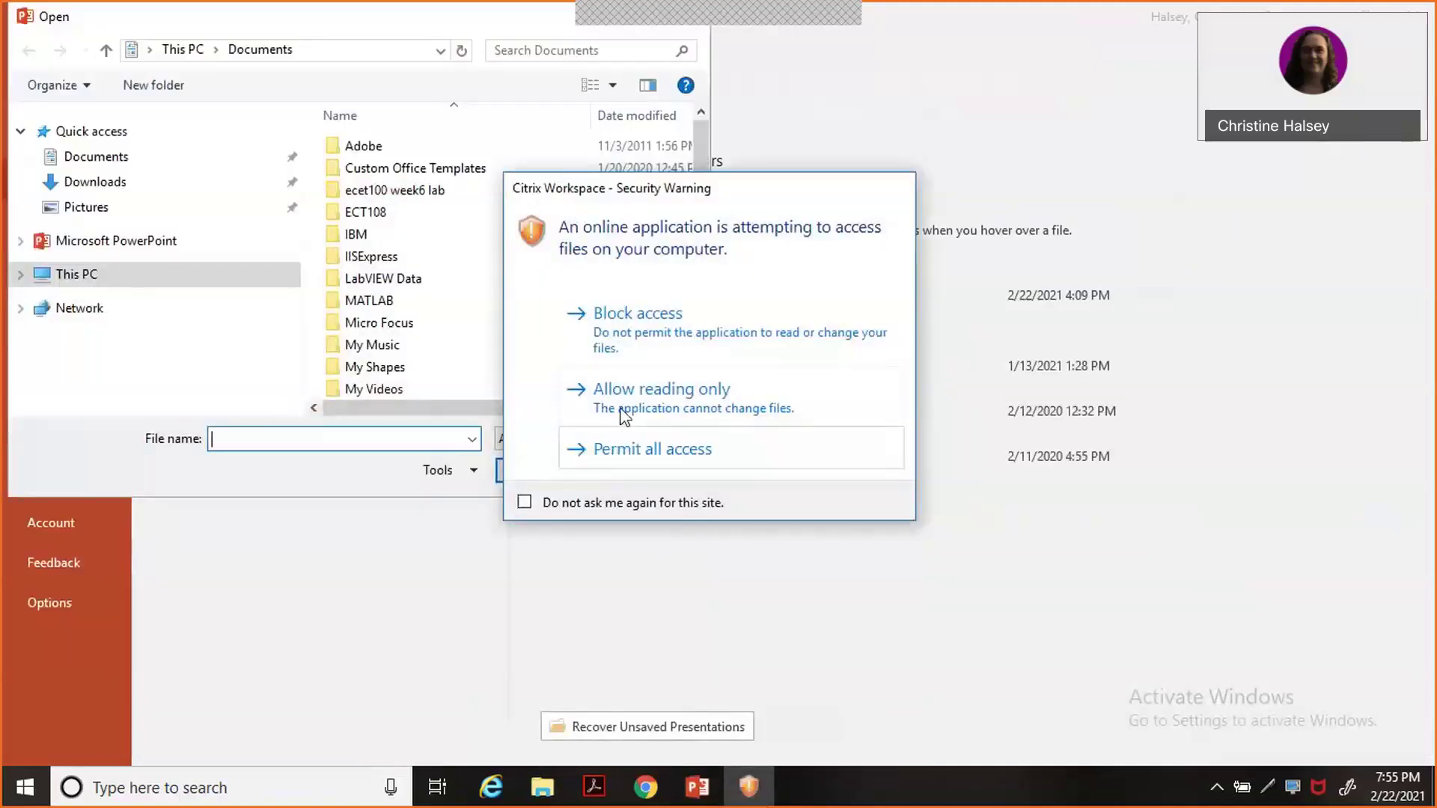
pyautogui.click(619, 449)
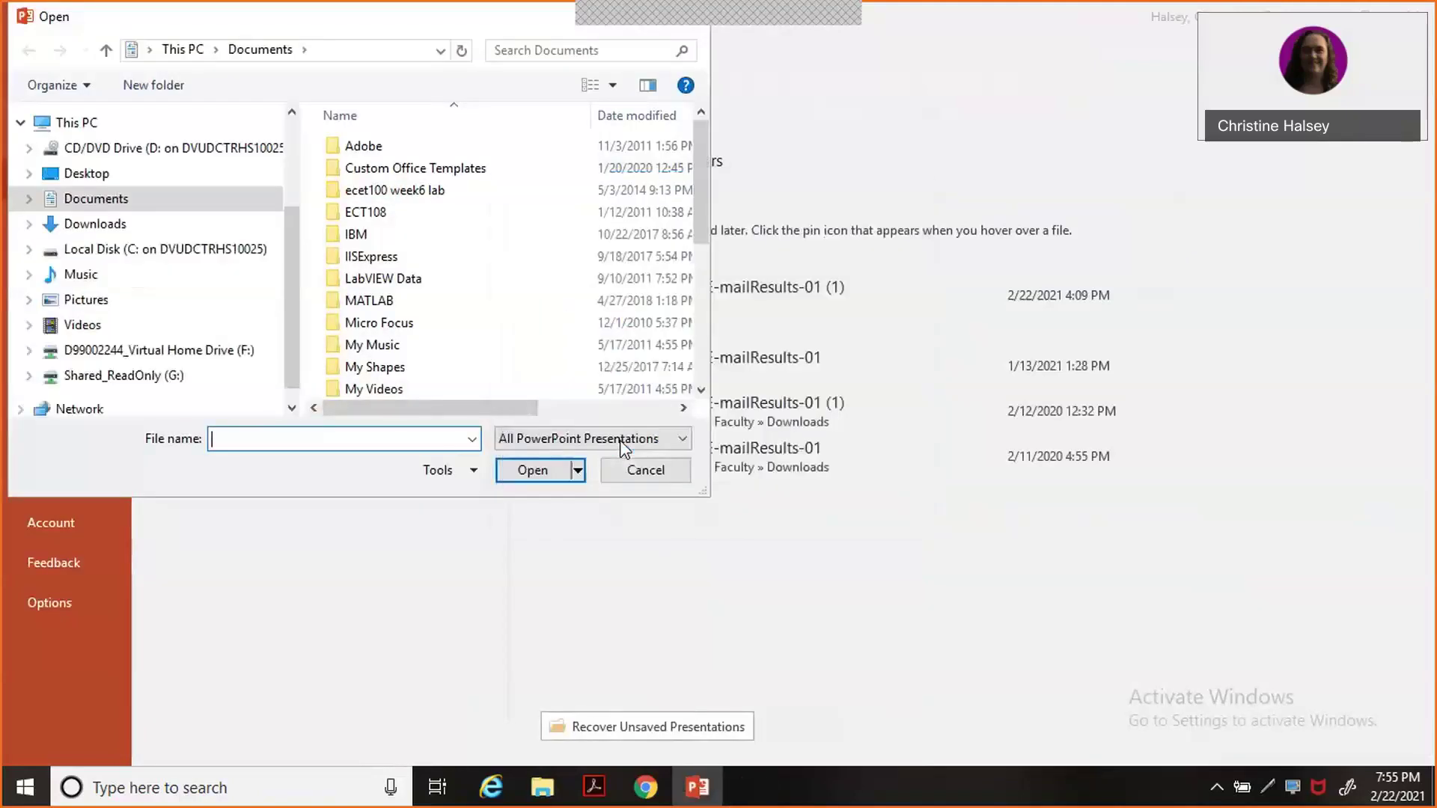
pyautogui.click(94, 225)
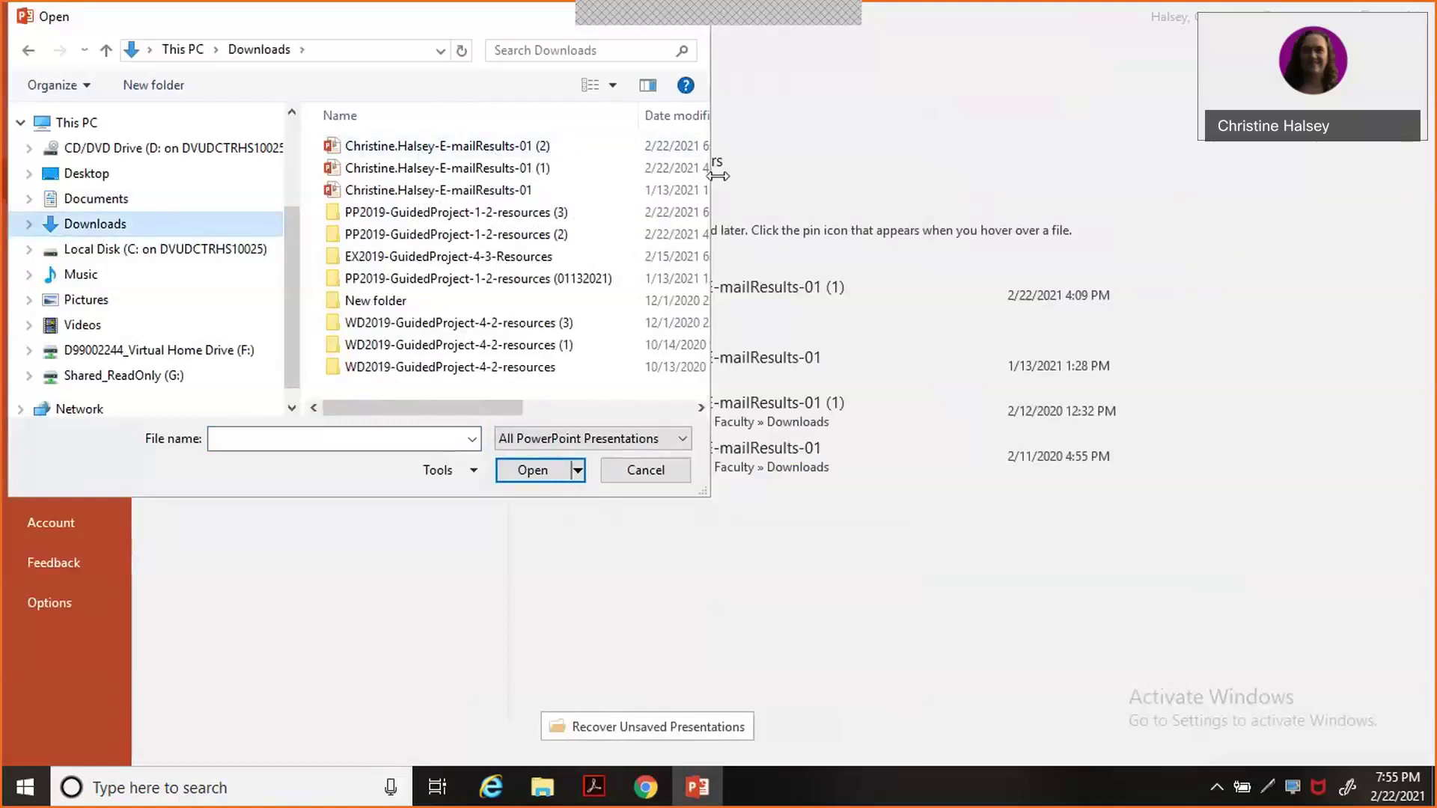
pyautogui.moveTo(709, 177); pyautogui.dragTo(908, 161)
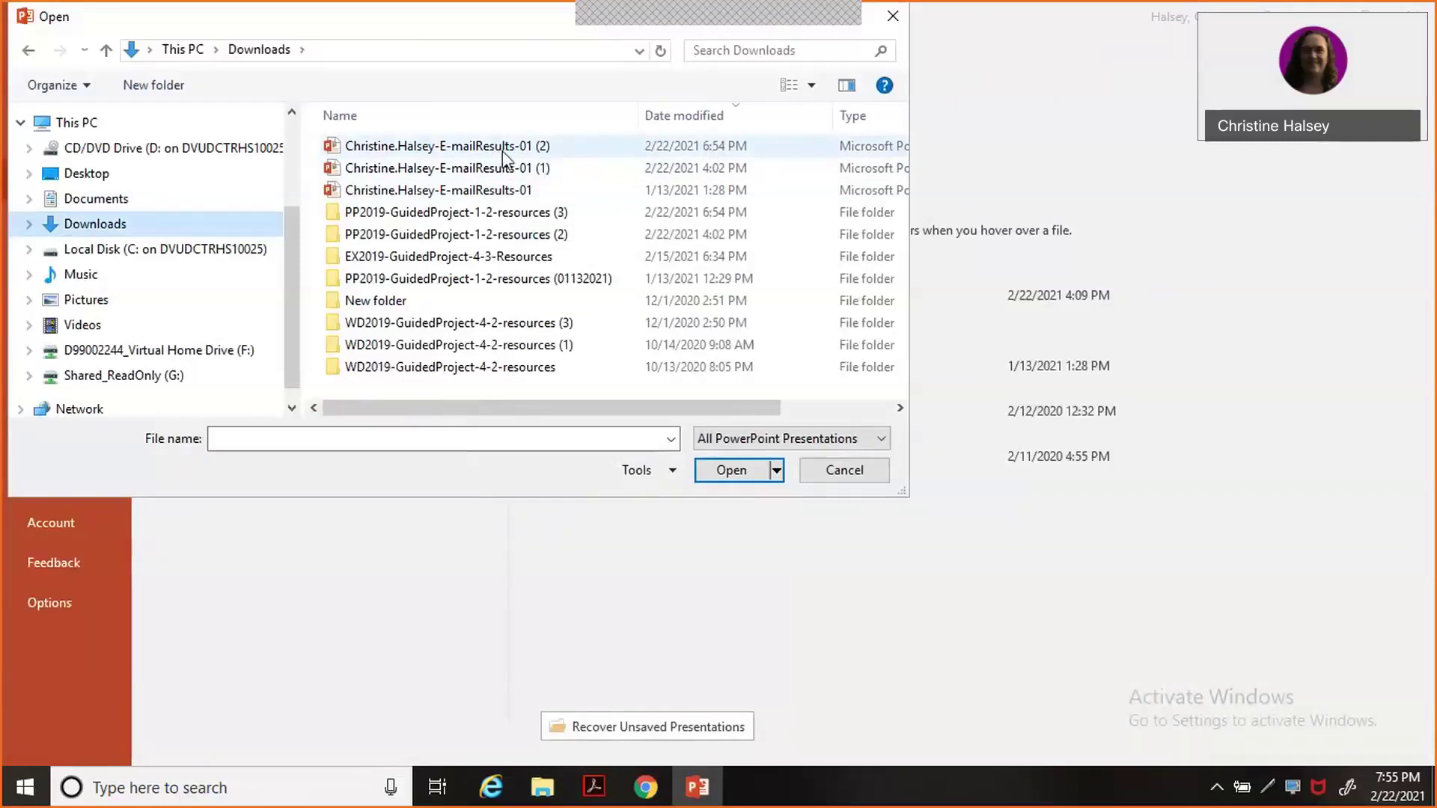
pyautogui.moveTo(503, 152)
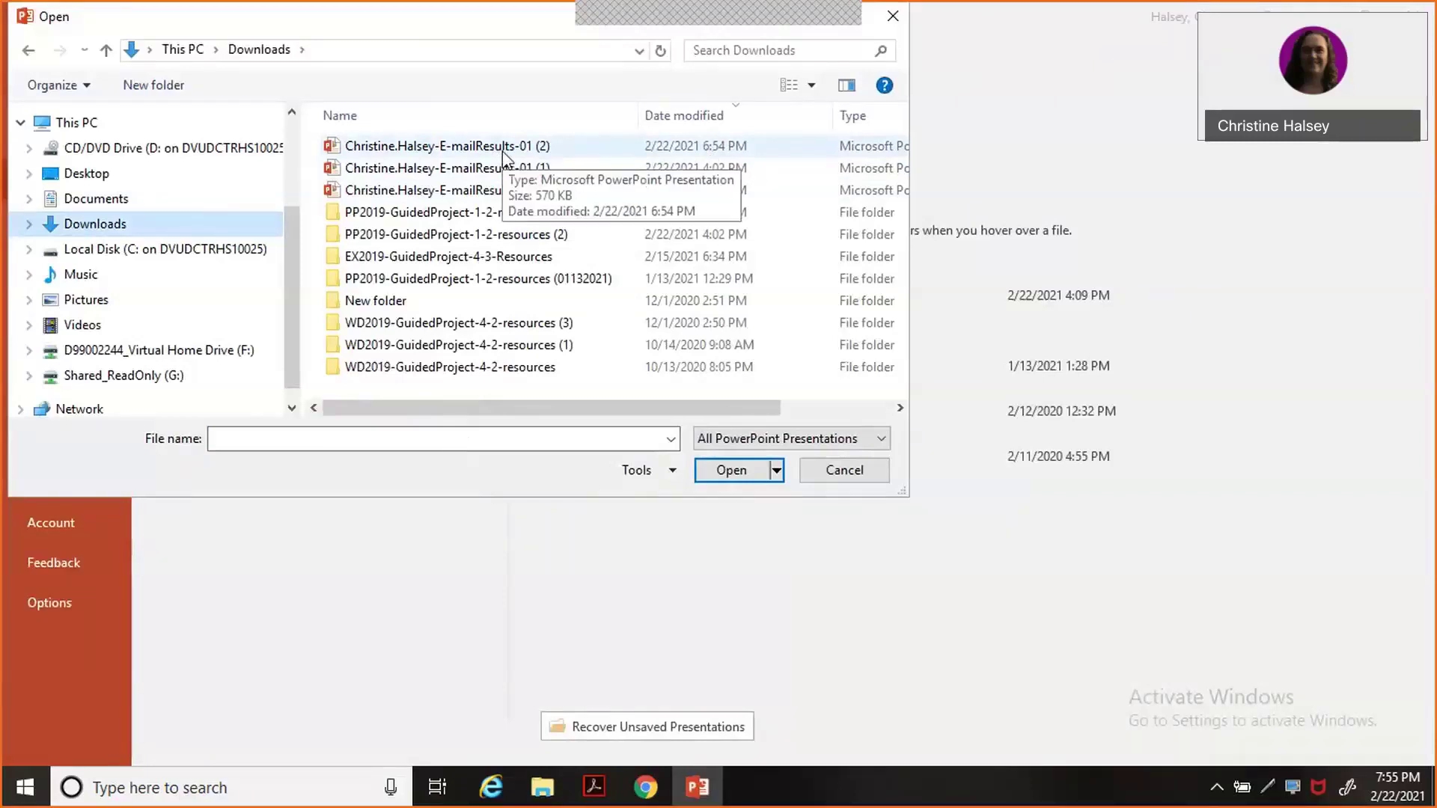
pyautogui.doubleClick(503, 149)
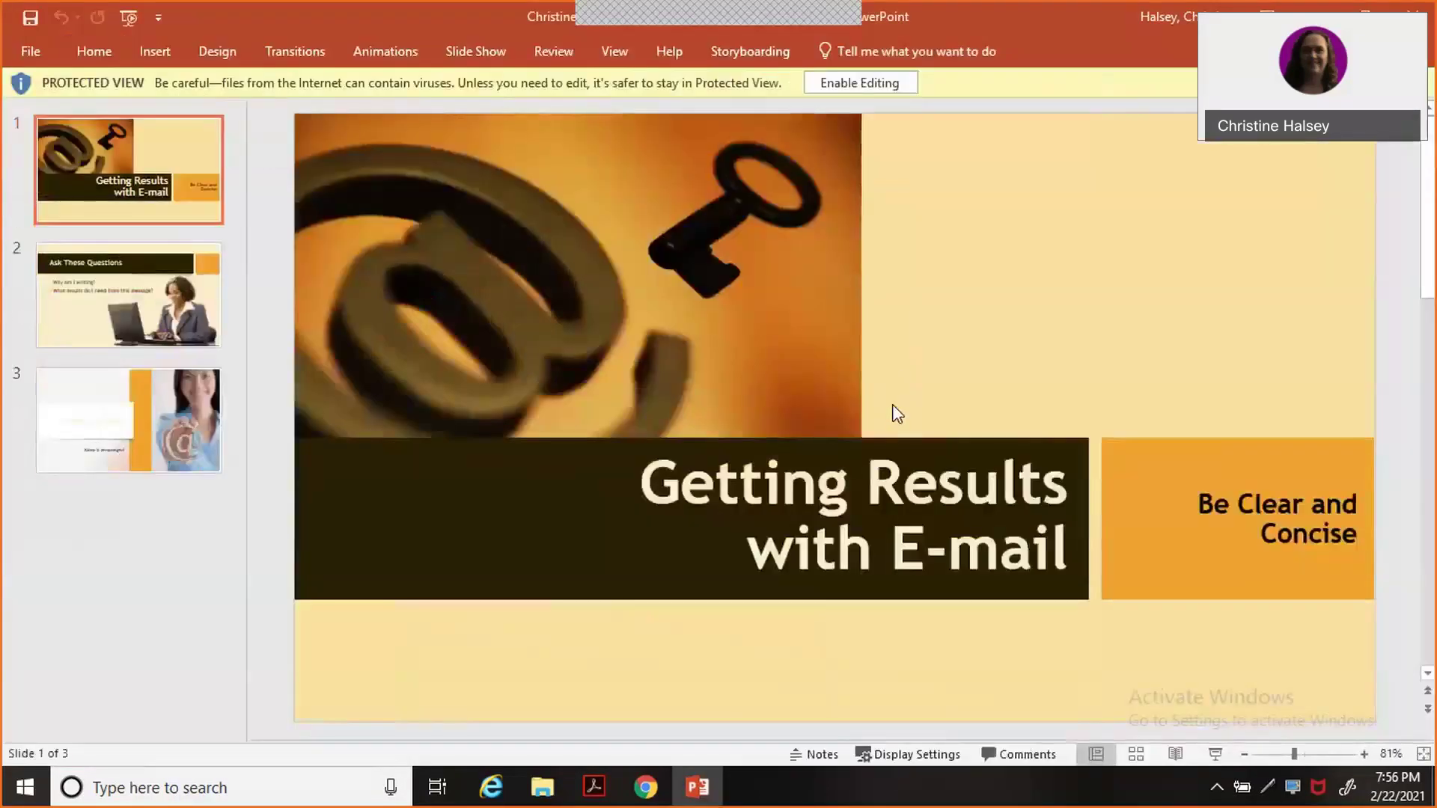
# Enable editing, restore the PowerPoint window, and pull the SIMnet assignment tab into its own window.
pyautogui.click(875, 79)
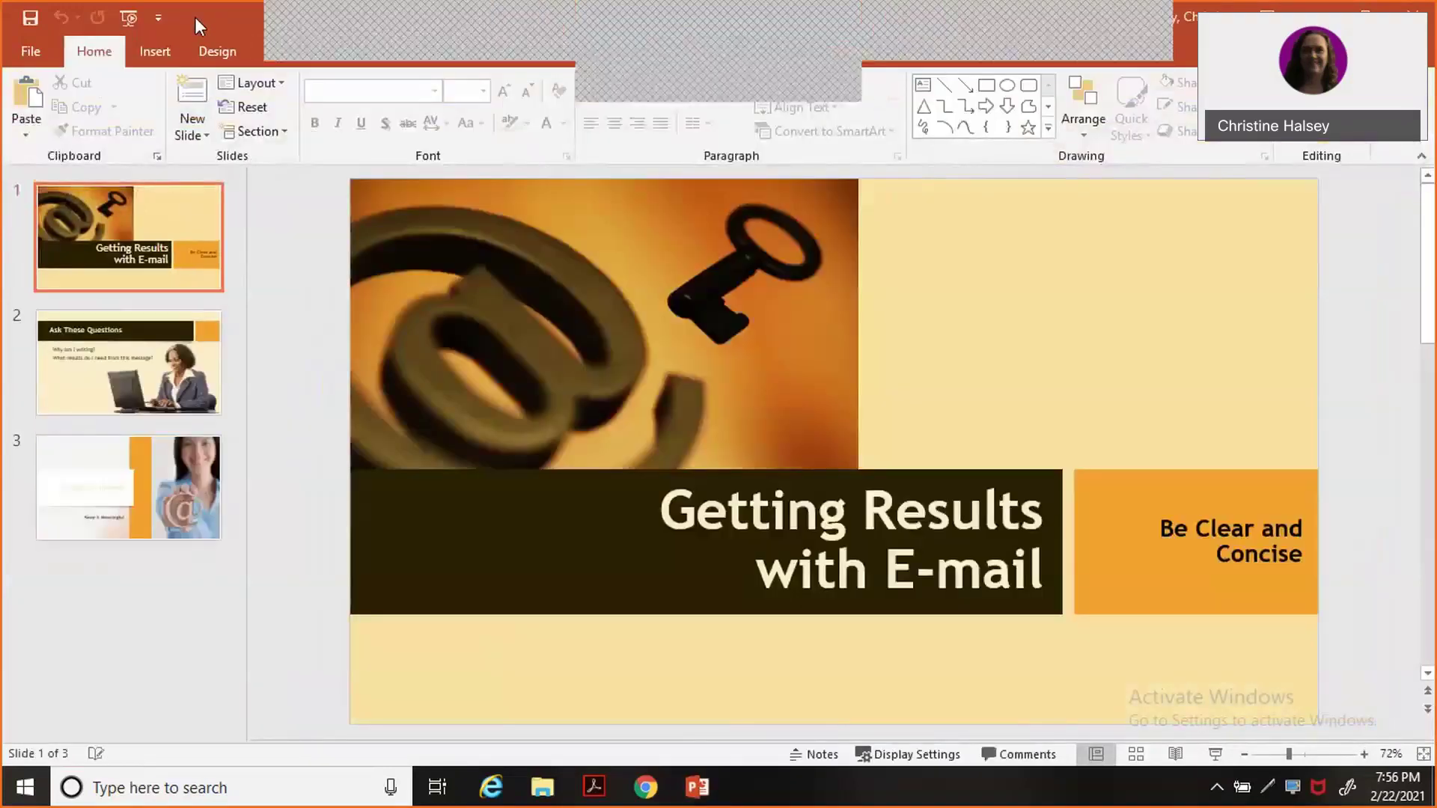
pyautogui.moveTo(194, 17); pyautogui.dragTo(1430, 210)
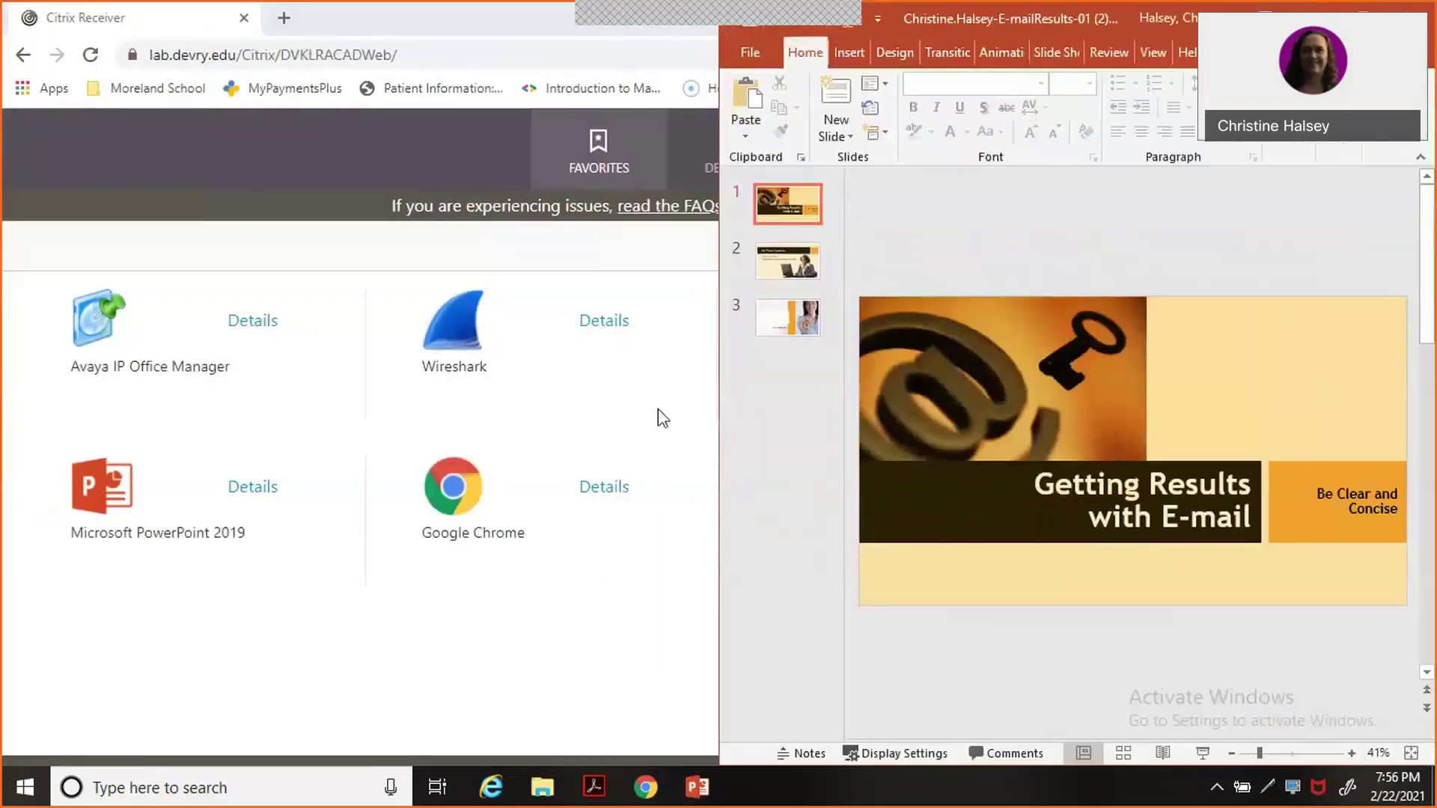
pyautogui.moveTo(648, 794)
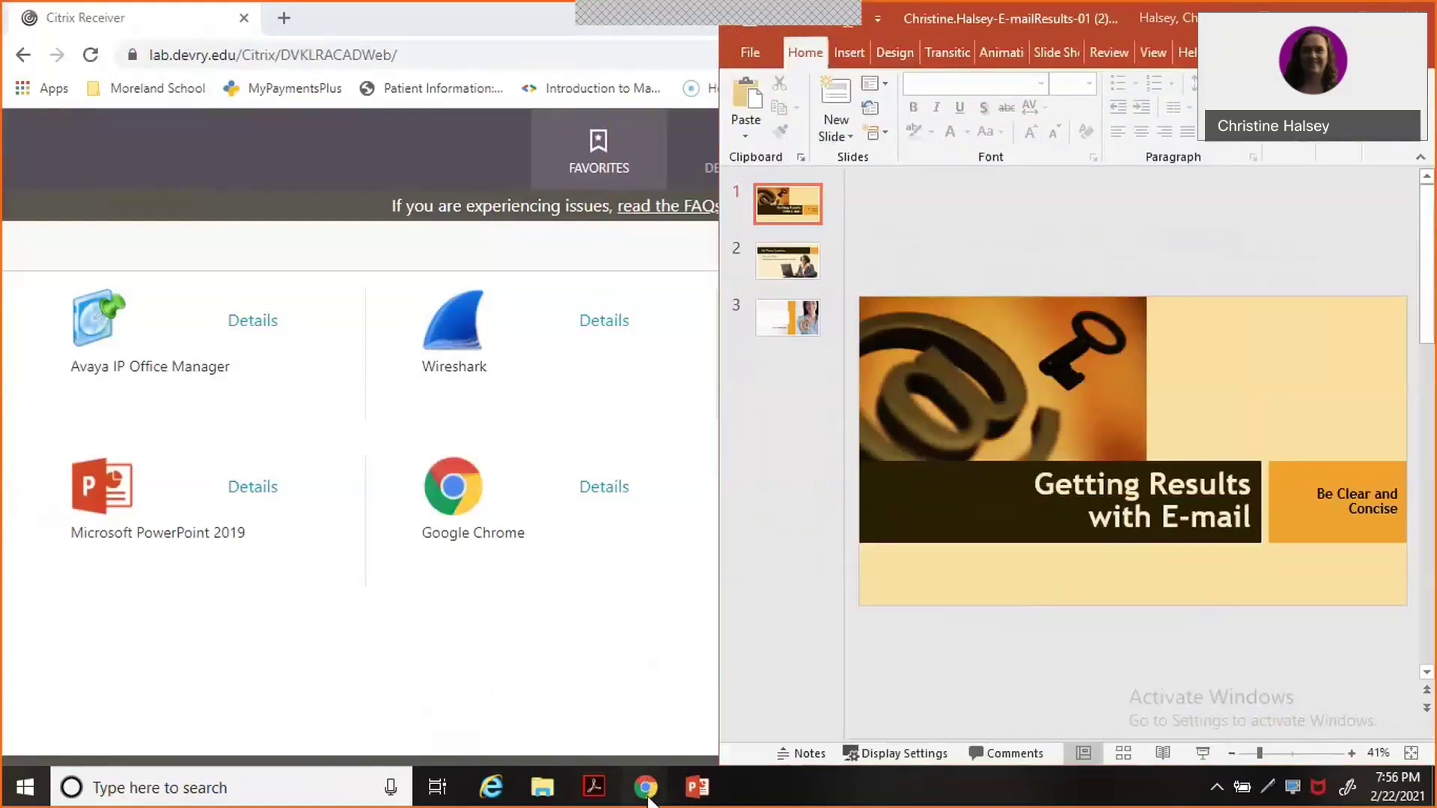
pyautogui.click(649, 749)
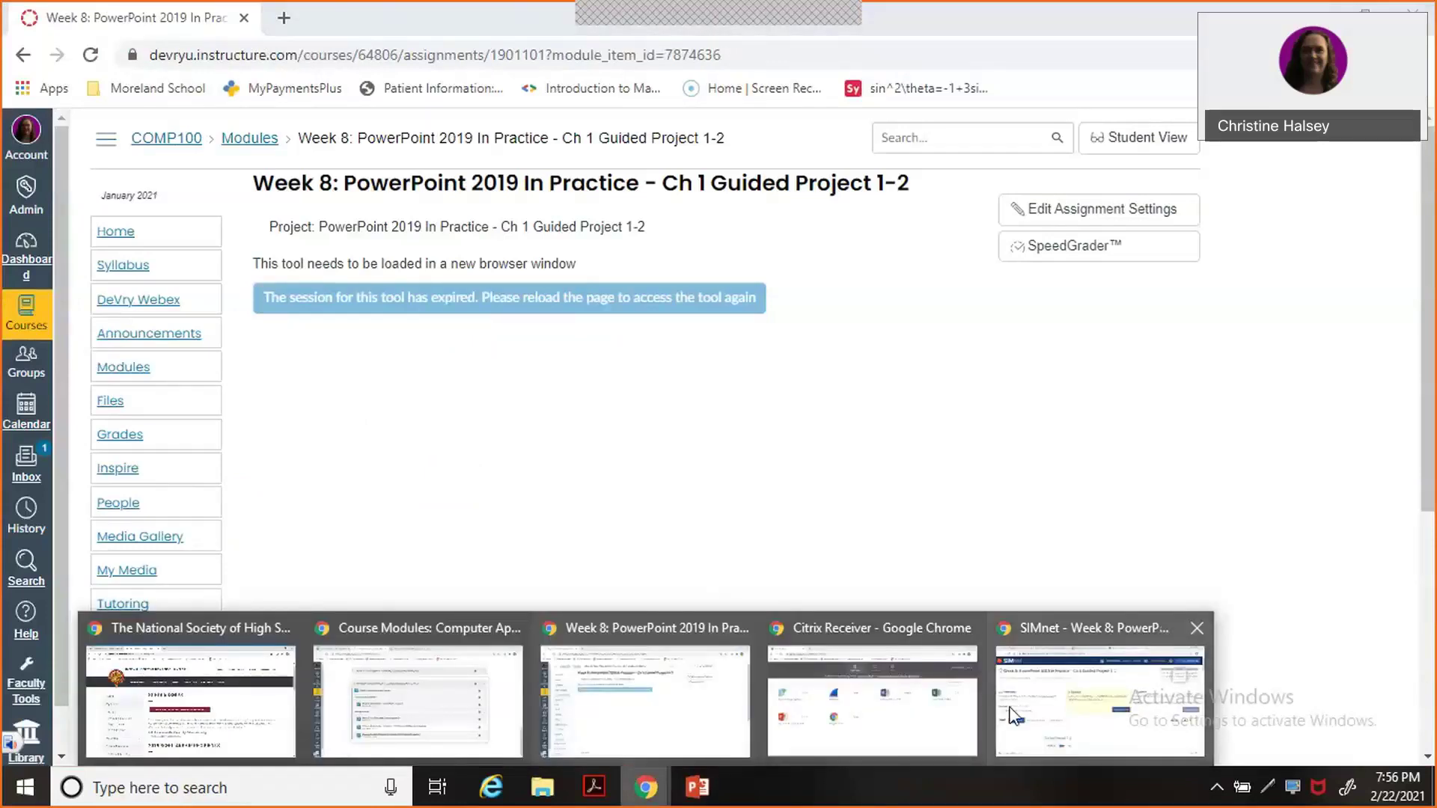
pyautogui.click(1014, 714)
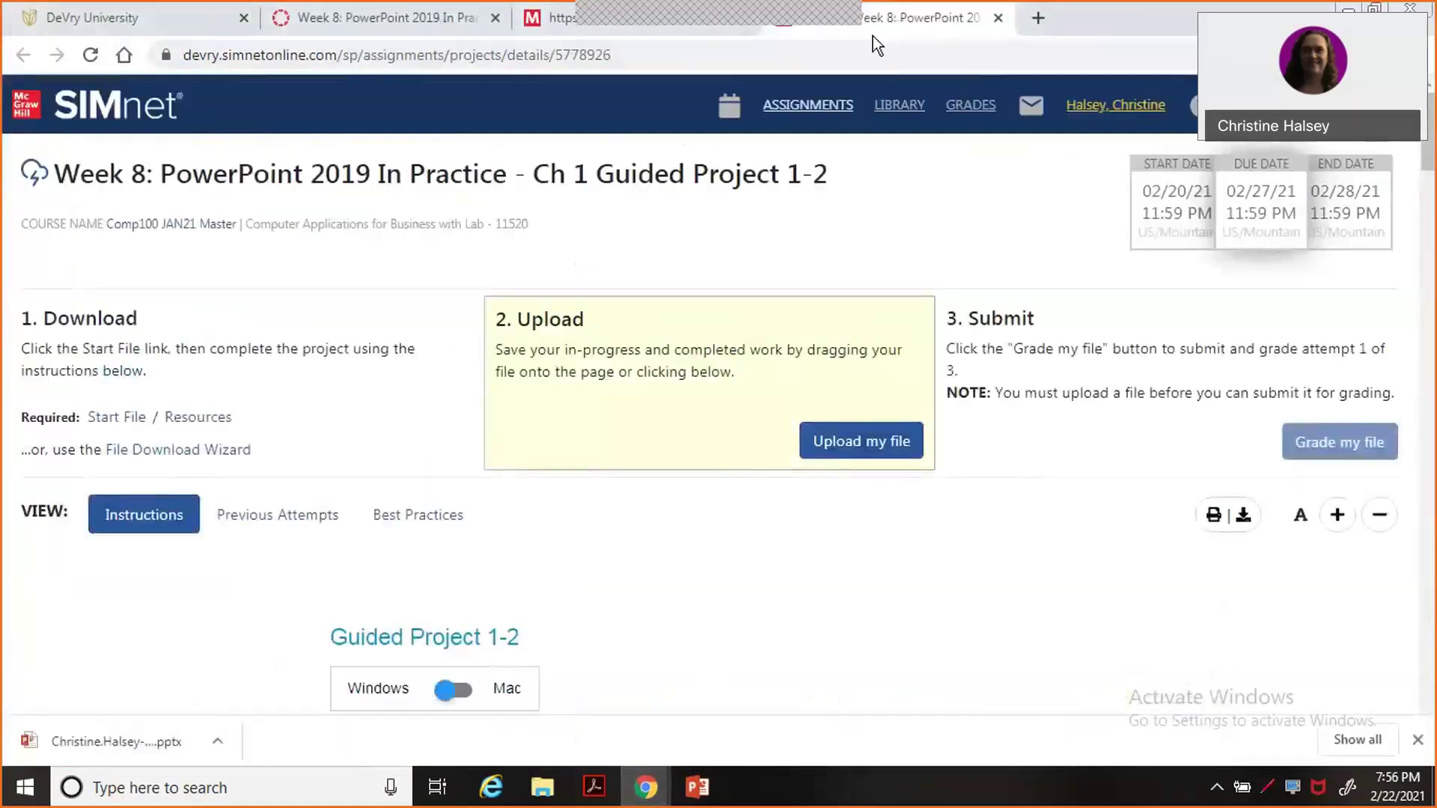
pyautogui.moveTo(872, 35); pyautogui.dragTo(1, 79)
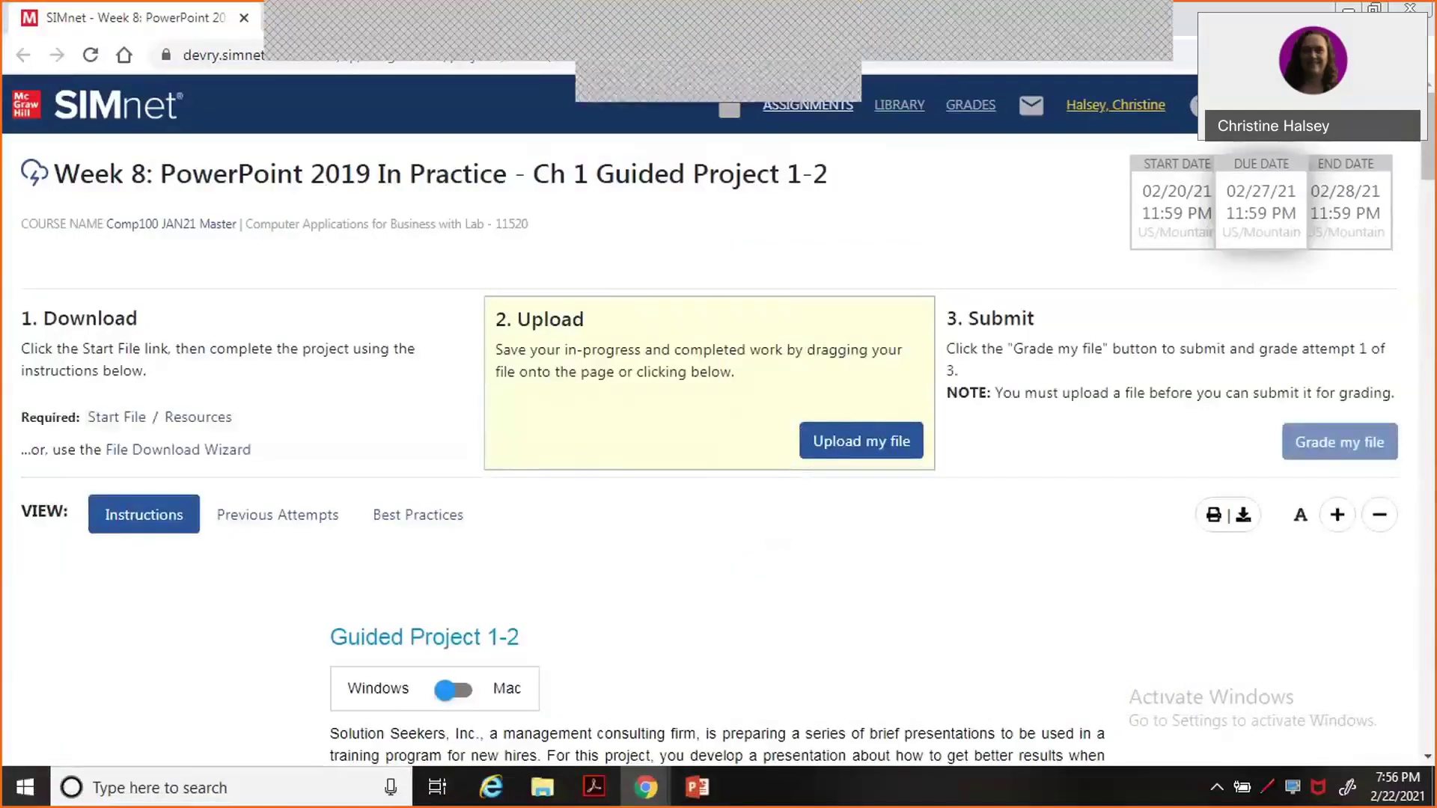
pyautogui.moveTo(1148, 23); pyautogui.dragTo(1, 299)
# Minimize the Canvas window and narrow the SIMnet window to sit beside PowerPoint.
pyautogui.click(1350, 11)
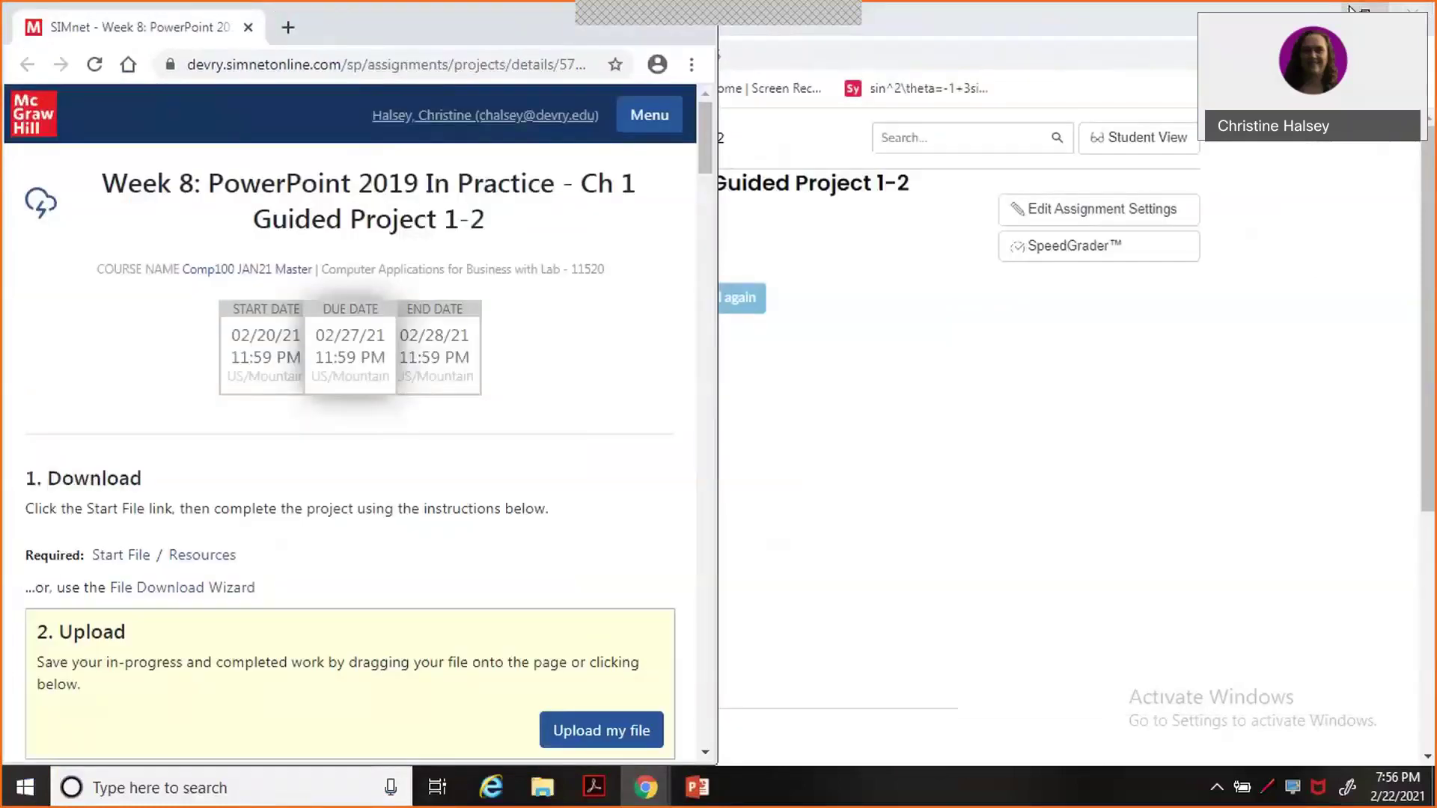
pyautogui.click(1351, 9)
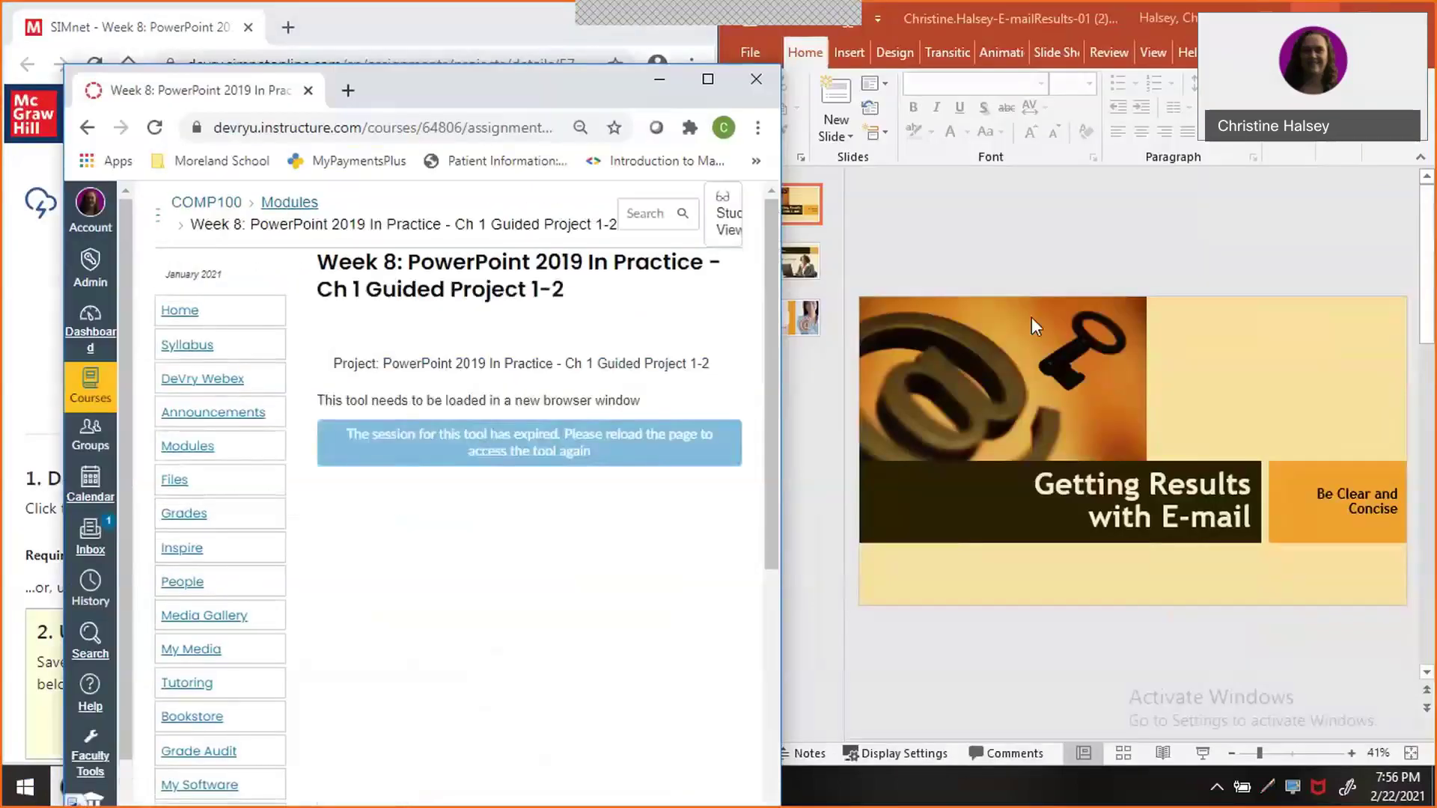
pyautogui.click(659, 78)
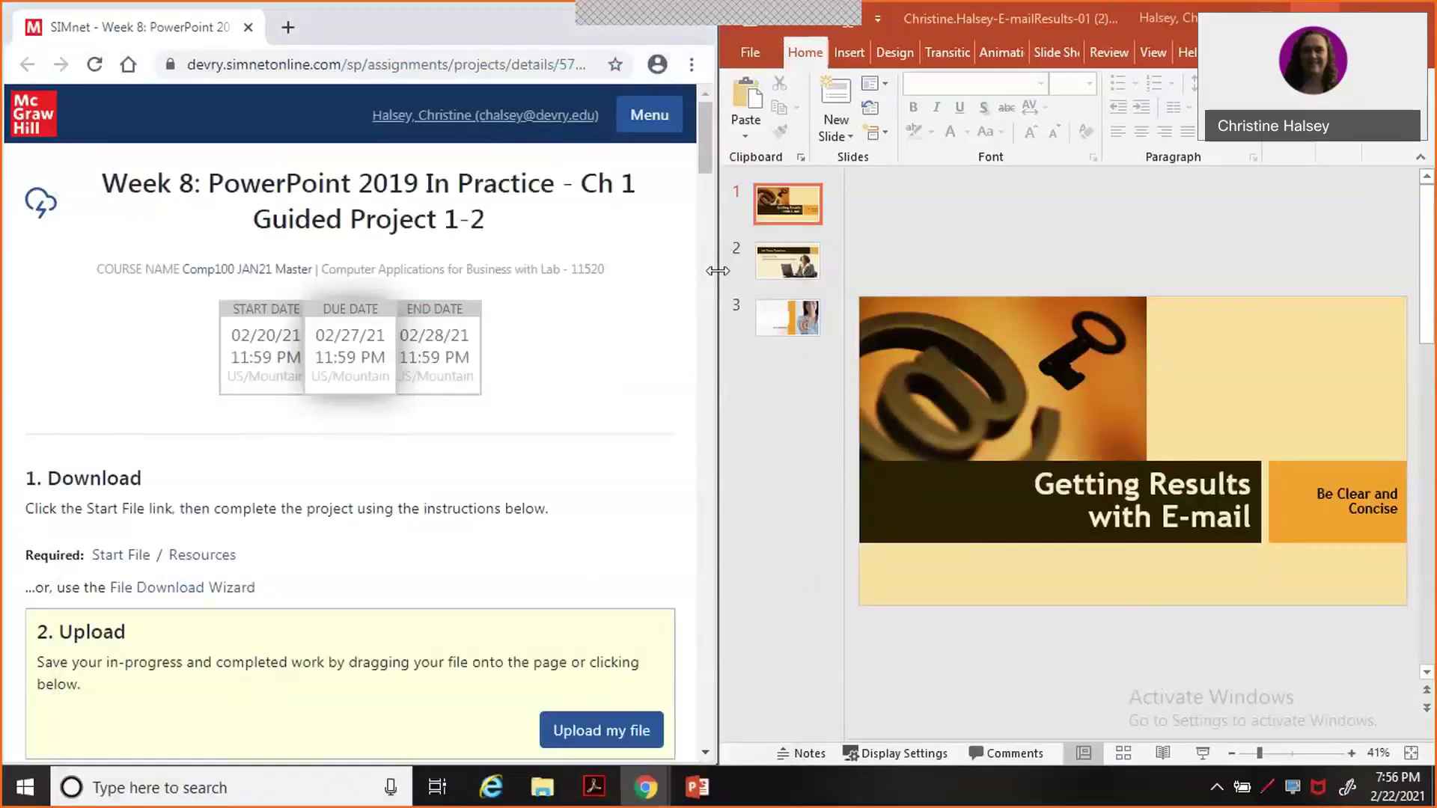
pyautogui.moveTo(717, 270); pyautogui.dragTo(435, 297)
pyautogui.moveTo(532, 325); pyautogui.dragTo(533, 370)
pyautogui.moveTo(533, 433); pyautogui.dragTo(541, 449)
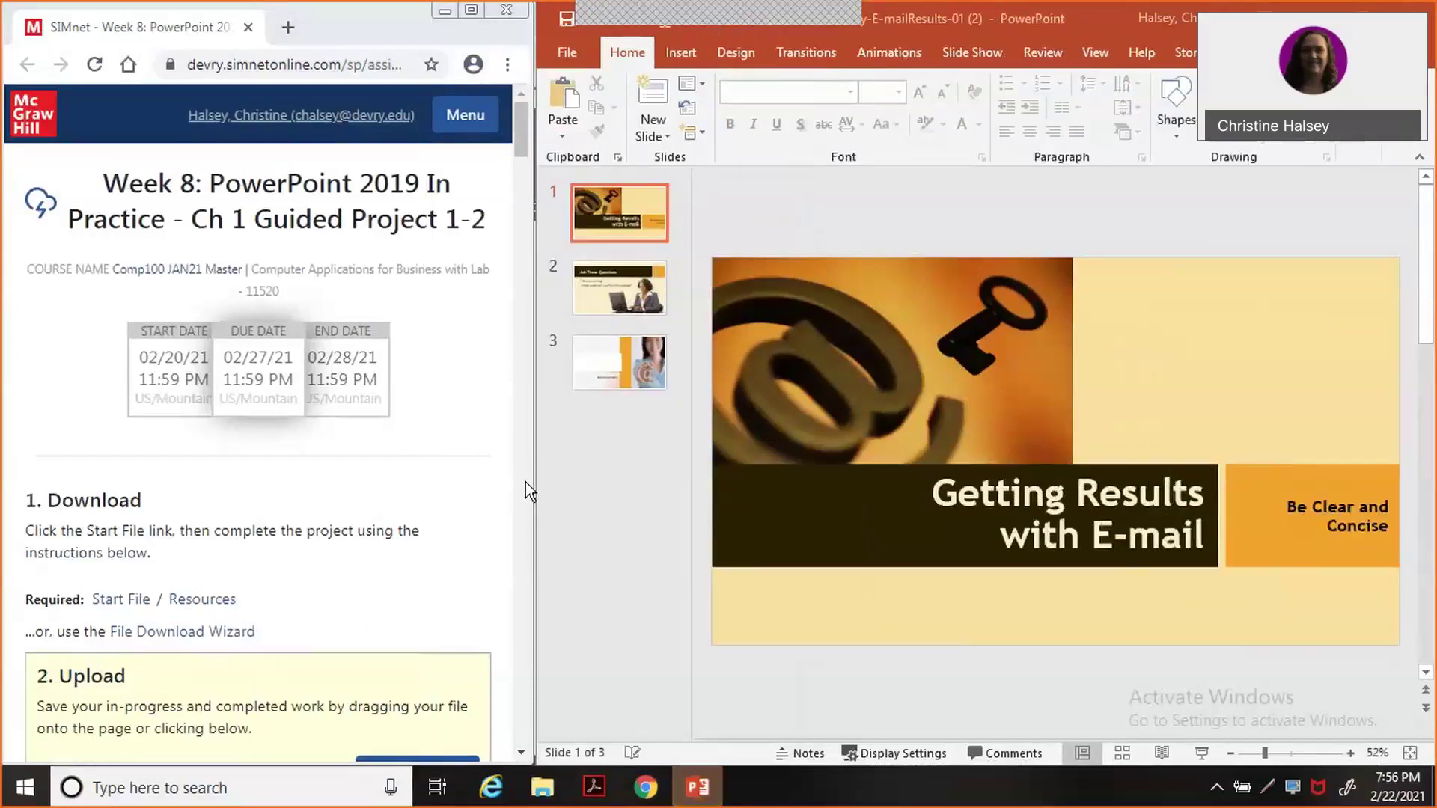
# Tick SIMnet steps 1a, 1b and 1c as done.
pyautogui.scroll(-6, 525, 482)
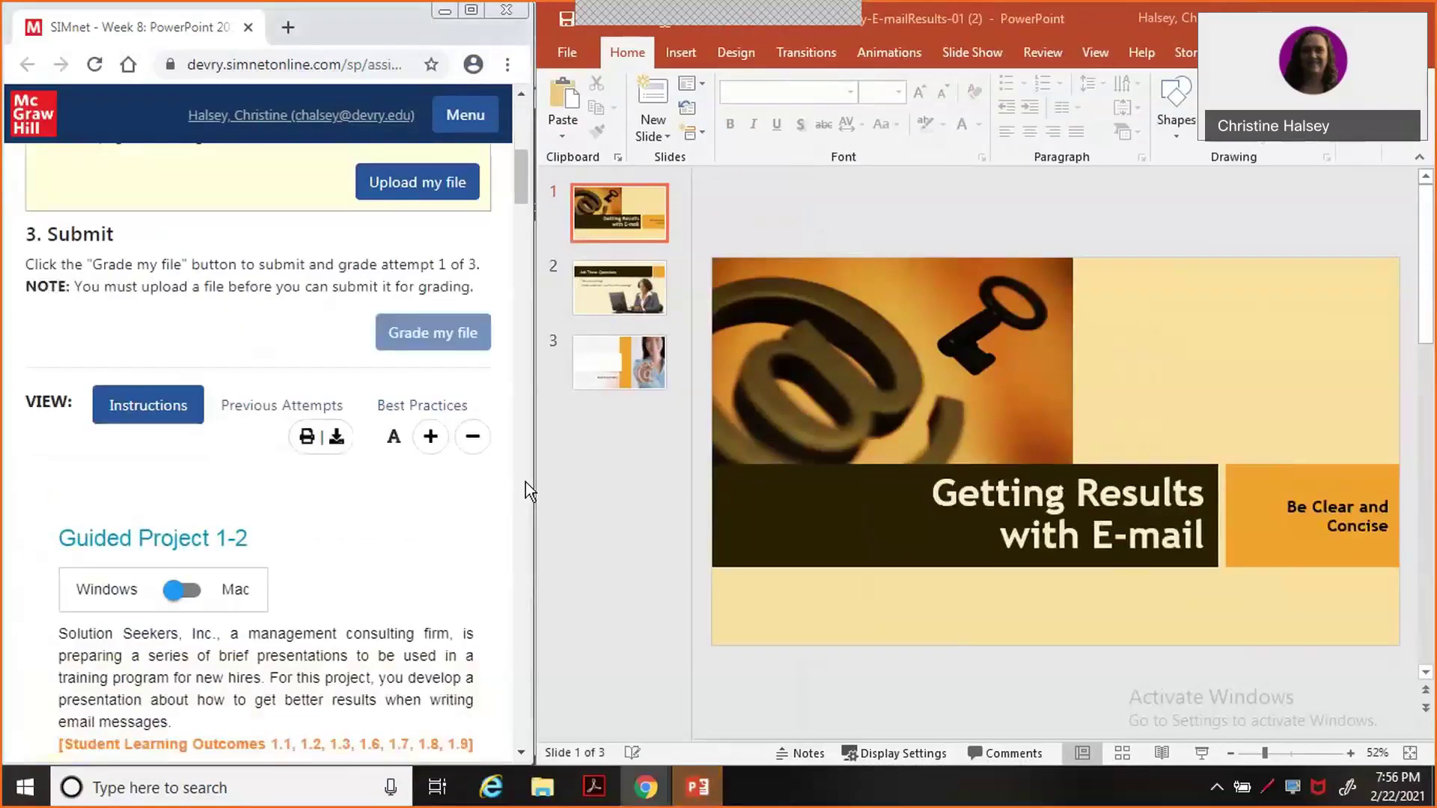
pyautogui.scroll(-8, 525, 482)
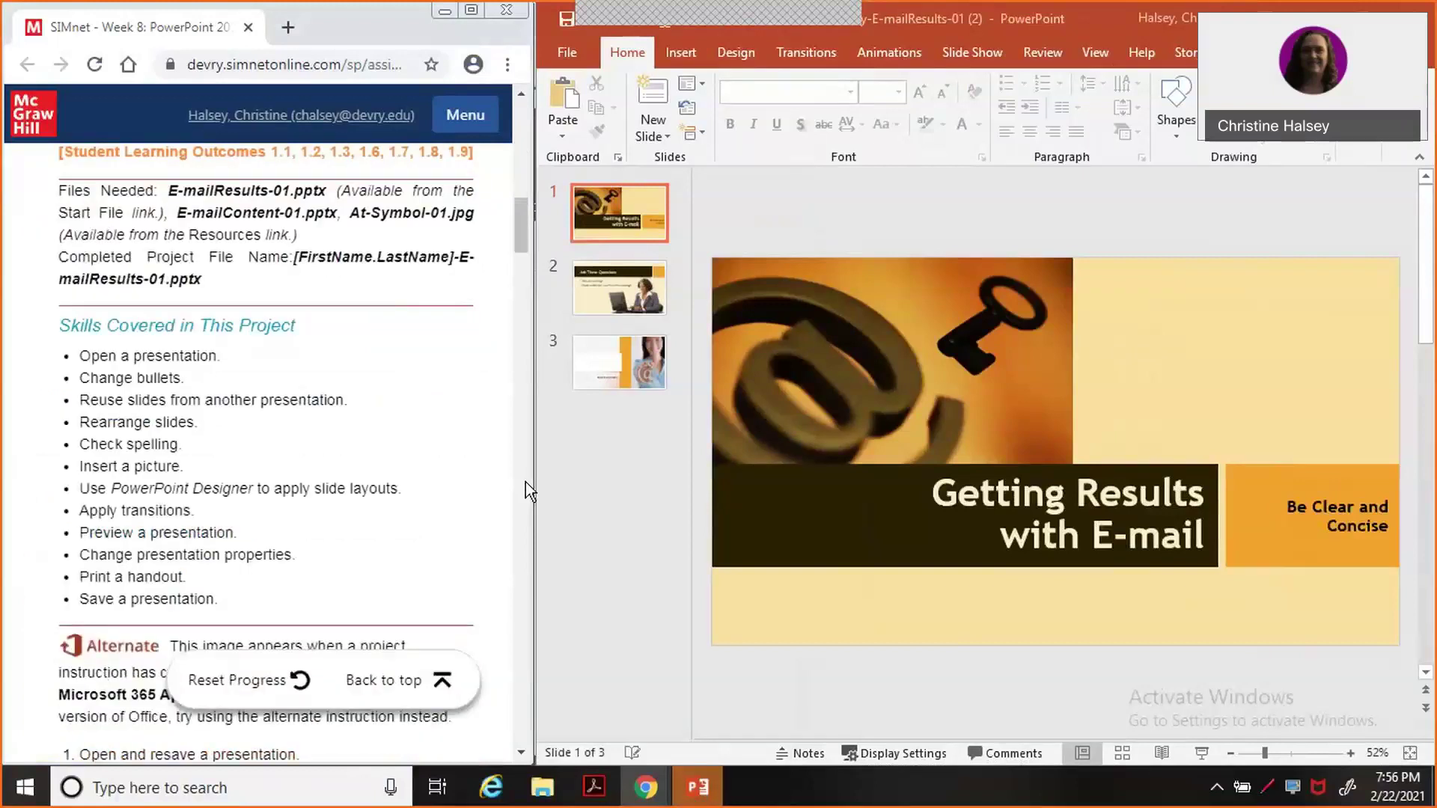
pyautogui.scroll(-8, 525, 482)
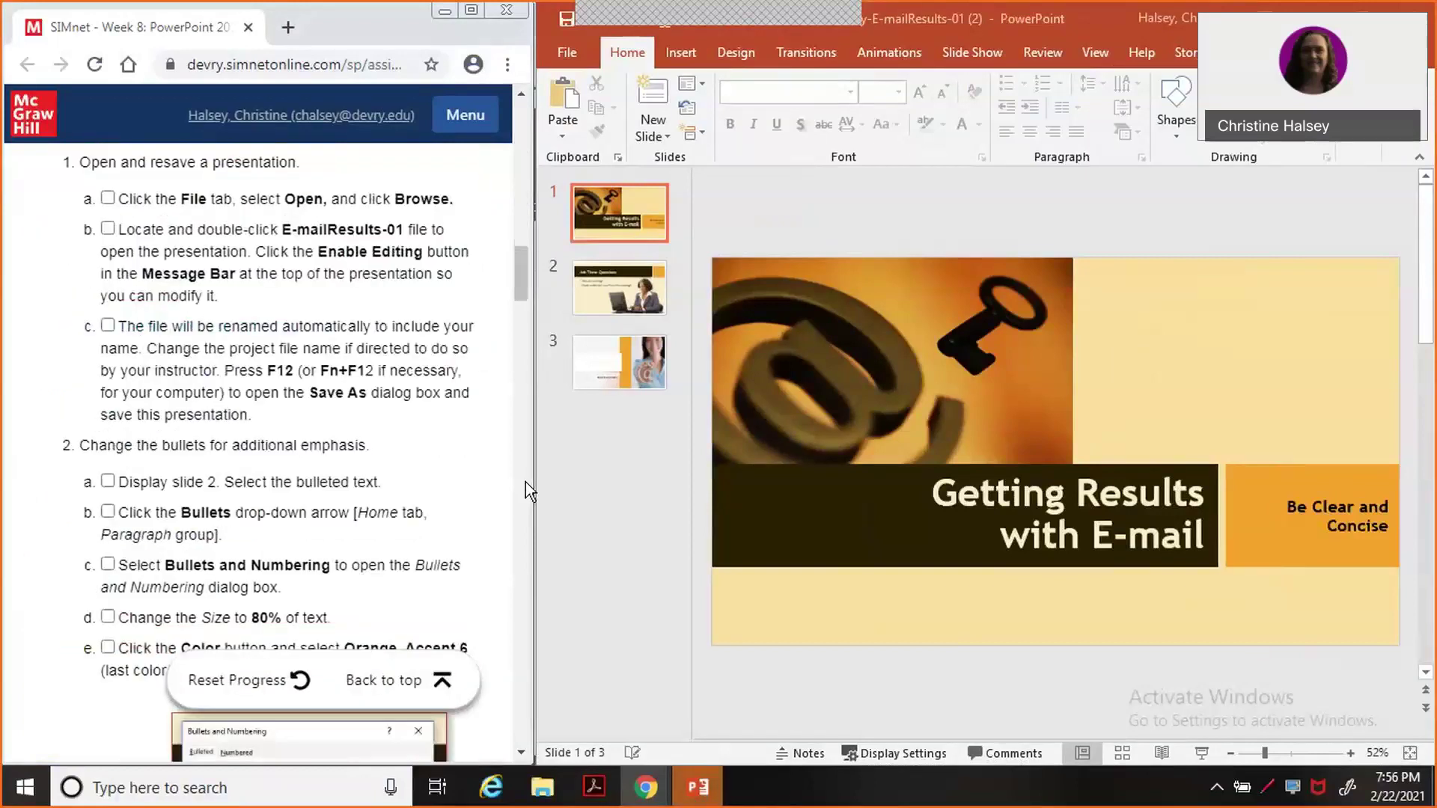
pyautogui.click(108, 197)
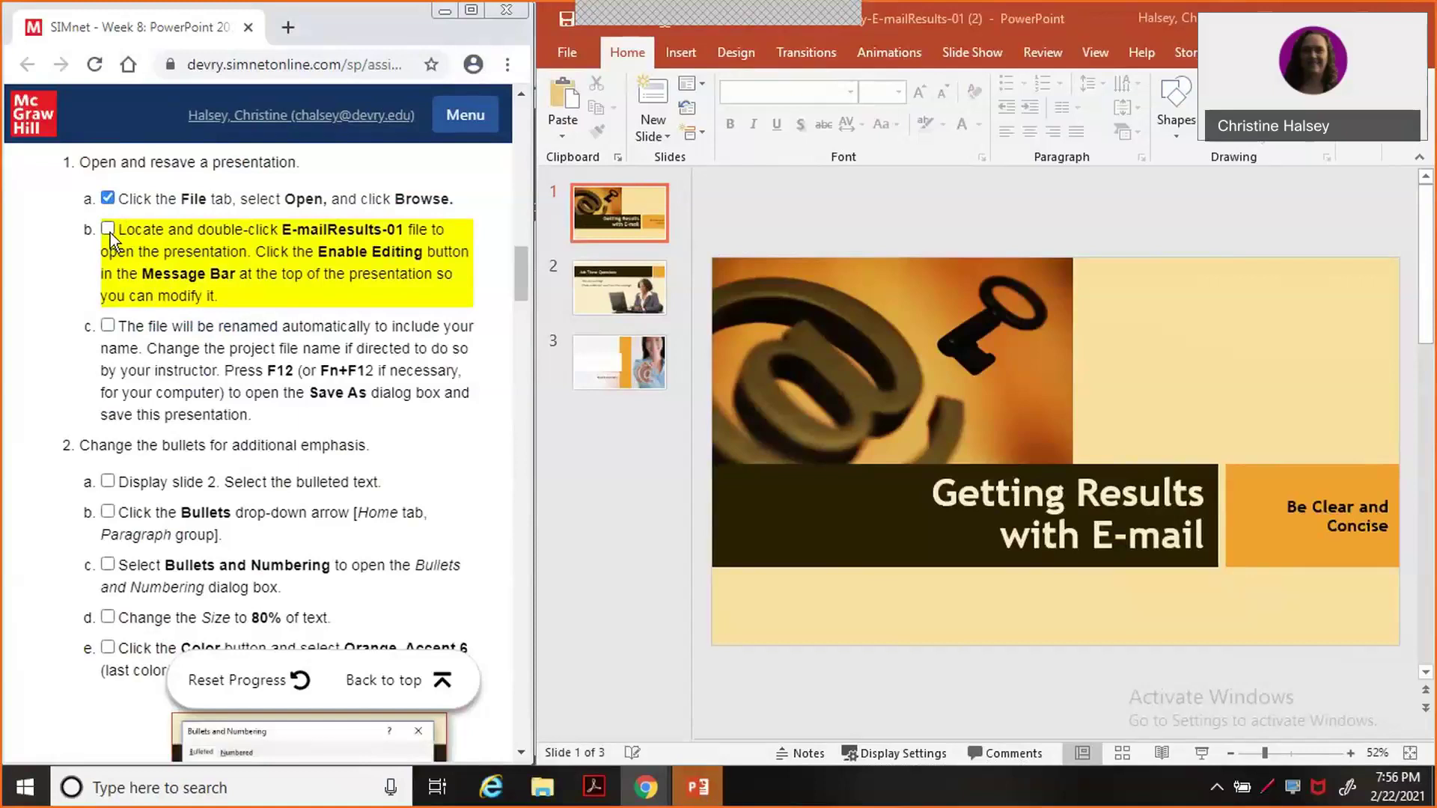
pyautogui.click(109, 231)
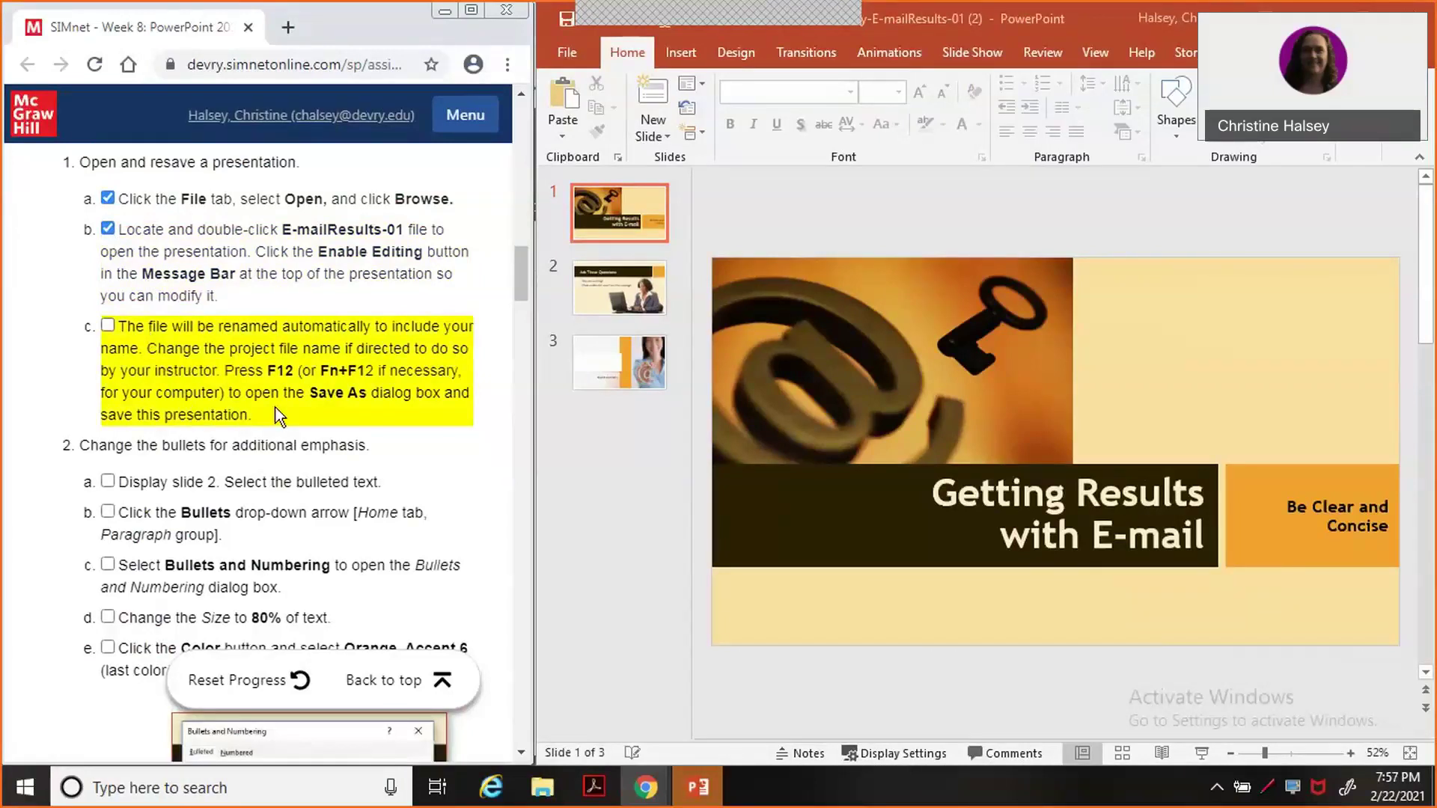
pyautogui.click(108, 327)
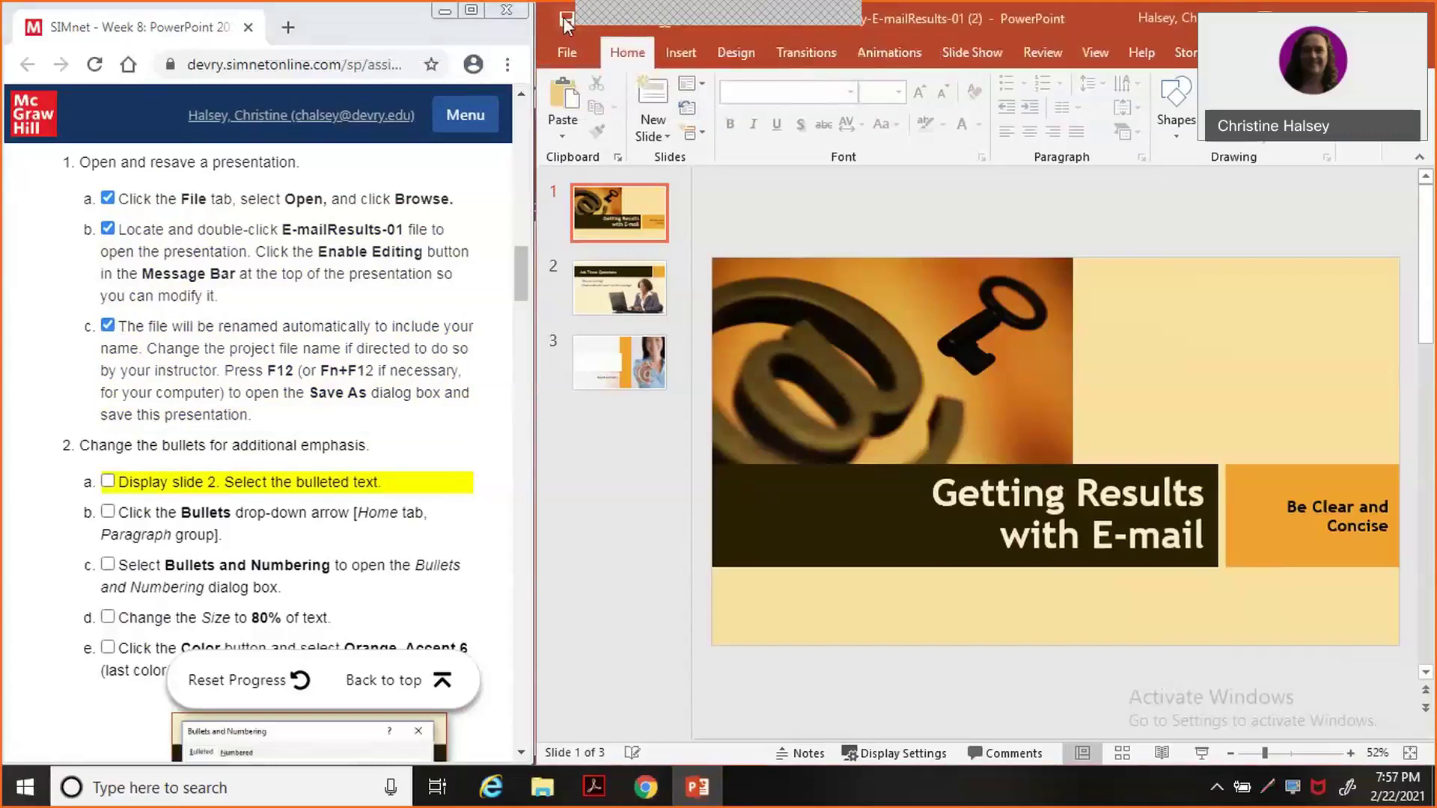
# Save the presentation and scroll the SIMnet instructions down to step 2.
pyautogui.click(567, 23)
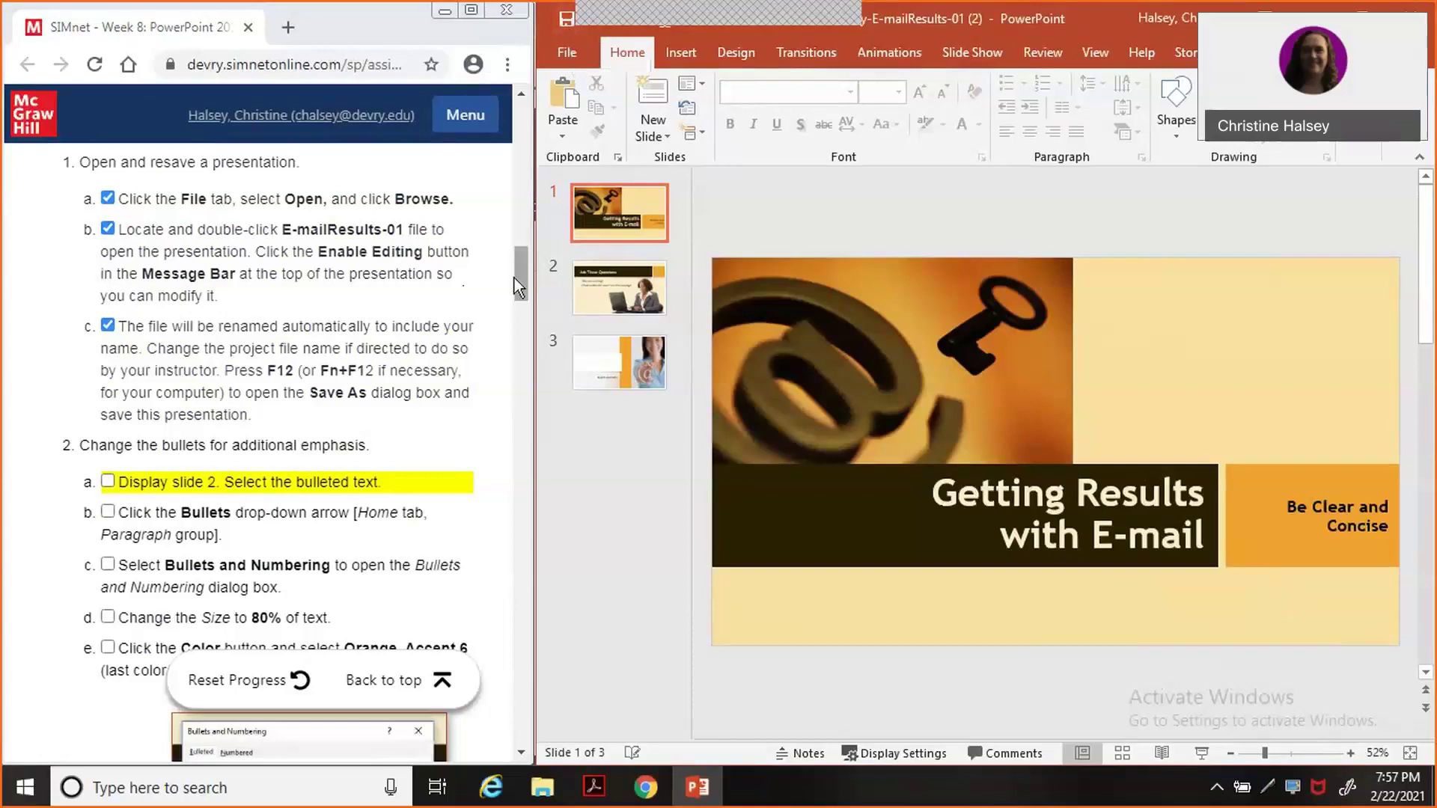
pyautogui.scroll(-3, 521, 282)
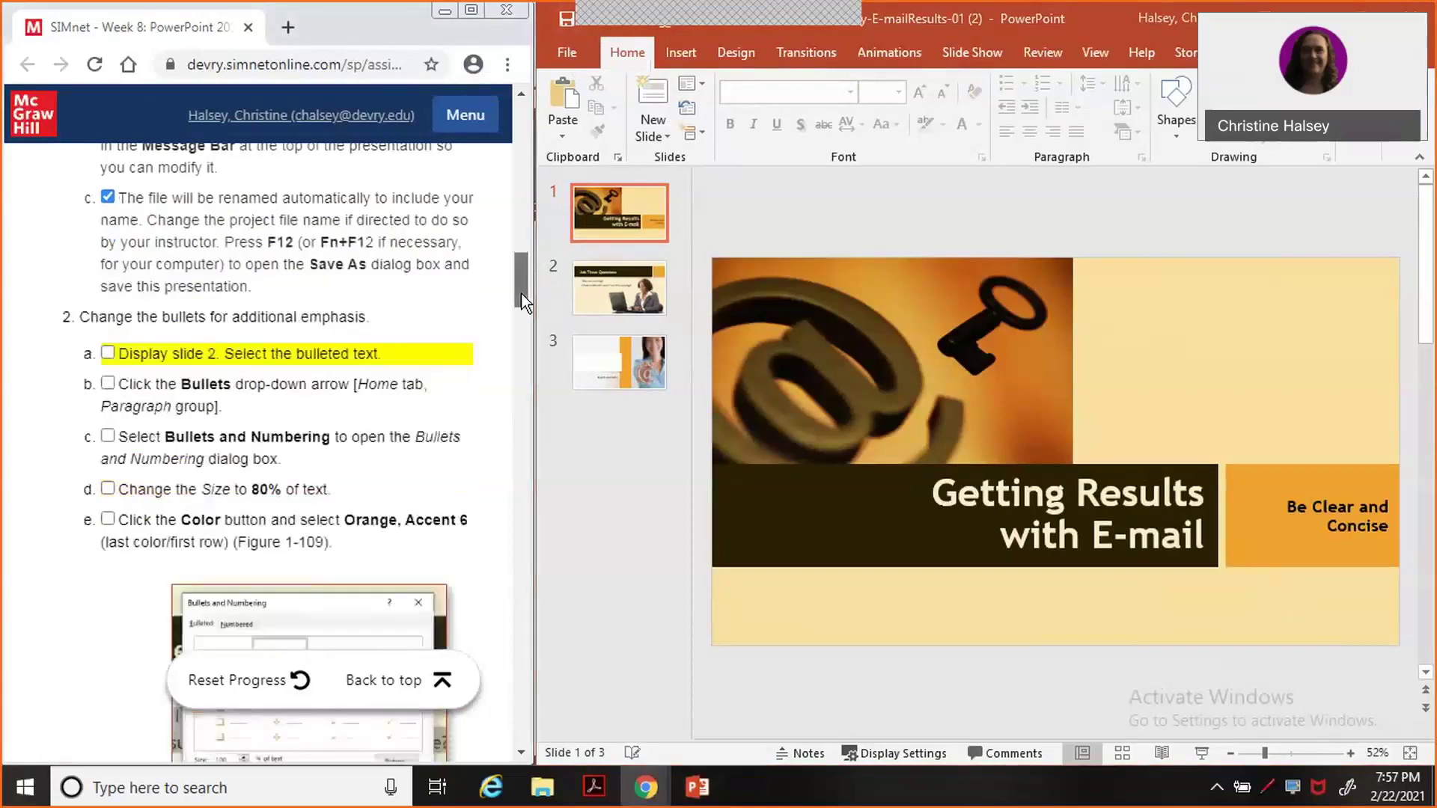
pyautogui.scroll(-1, 523, 307)
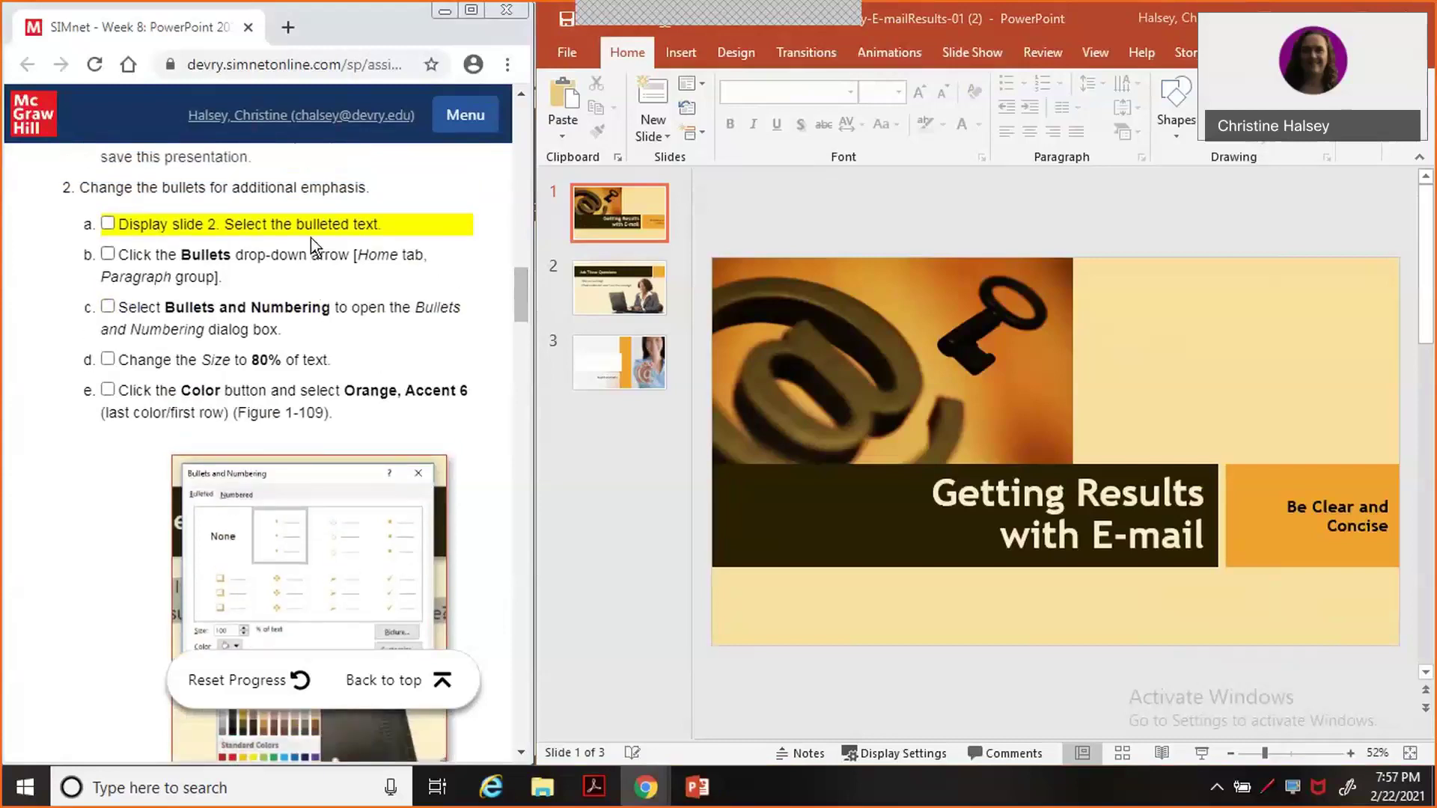
# Select both bulleted lines on slide 2 'Ask These Questions', tick step 2a, and show the bullet styles gallery.
pyautogui.click(615, 289)
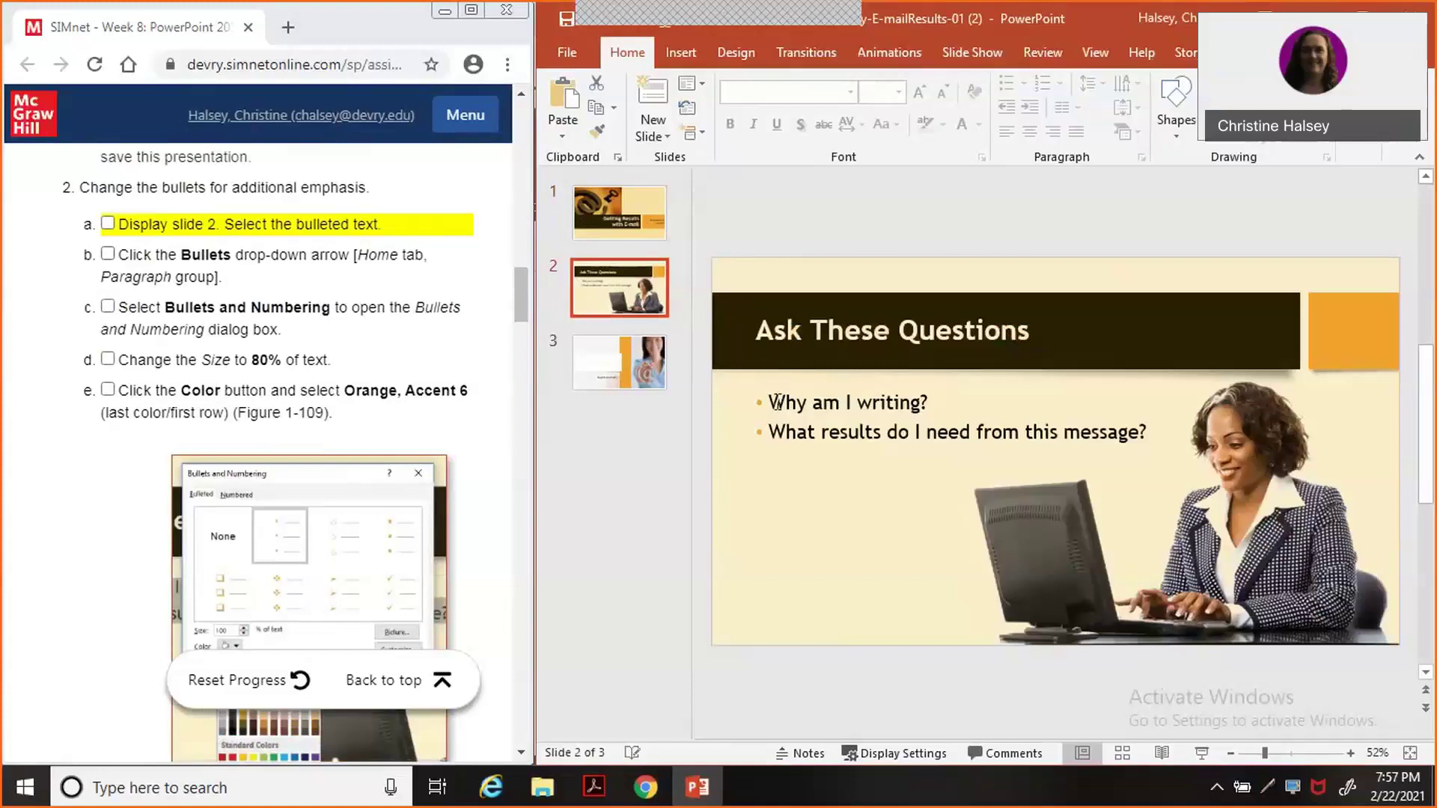
pyautogui.moveTo(776, 403); pyautogui.dragTo(1157, 441)
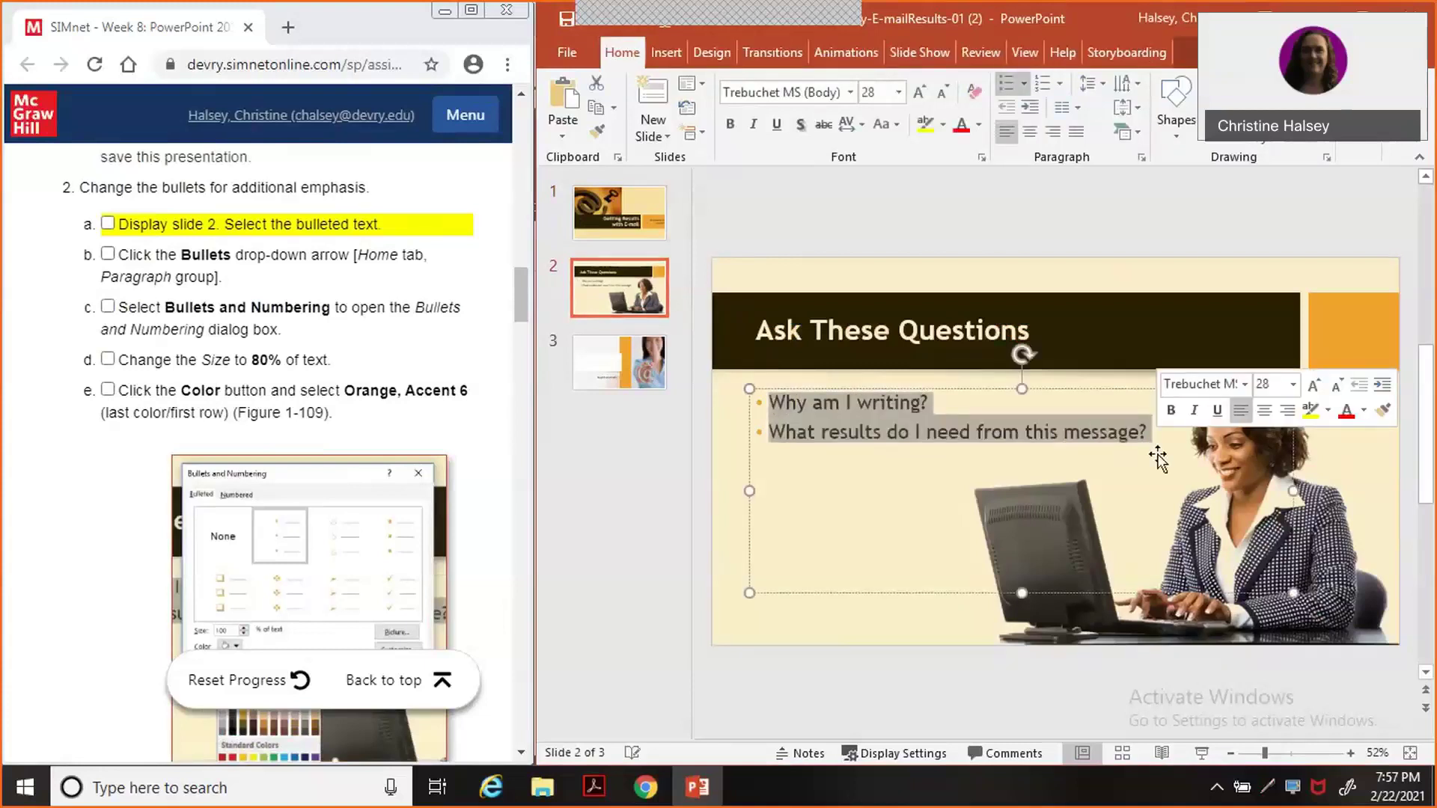
pyautogui.click(104, 226)
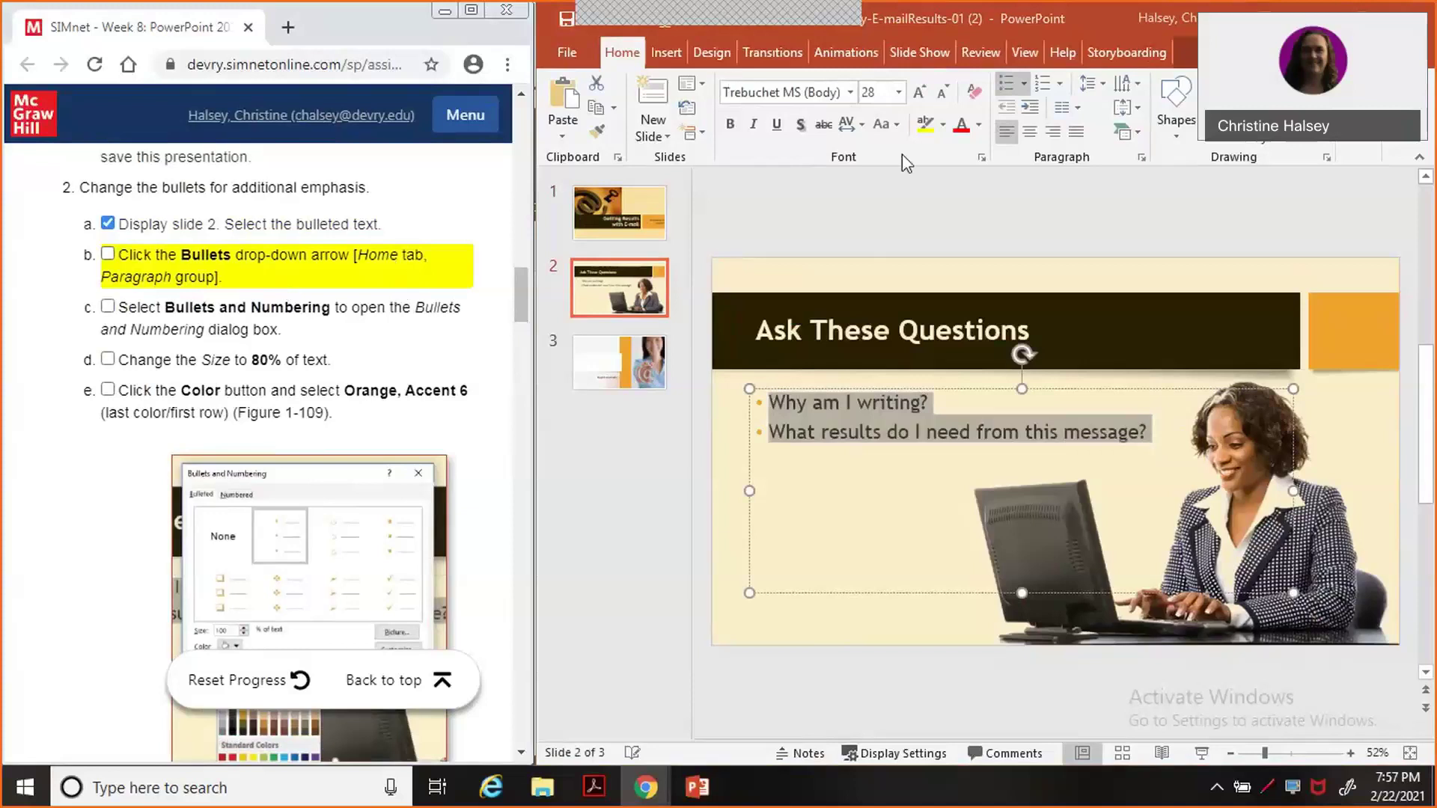
pyautogui.click(1027, 87)
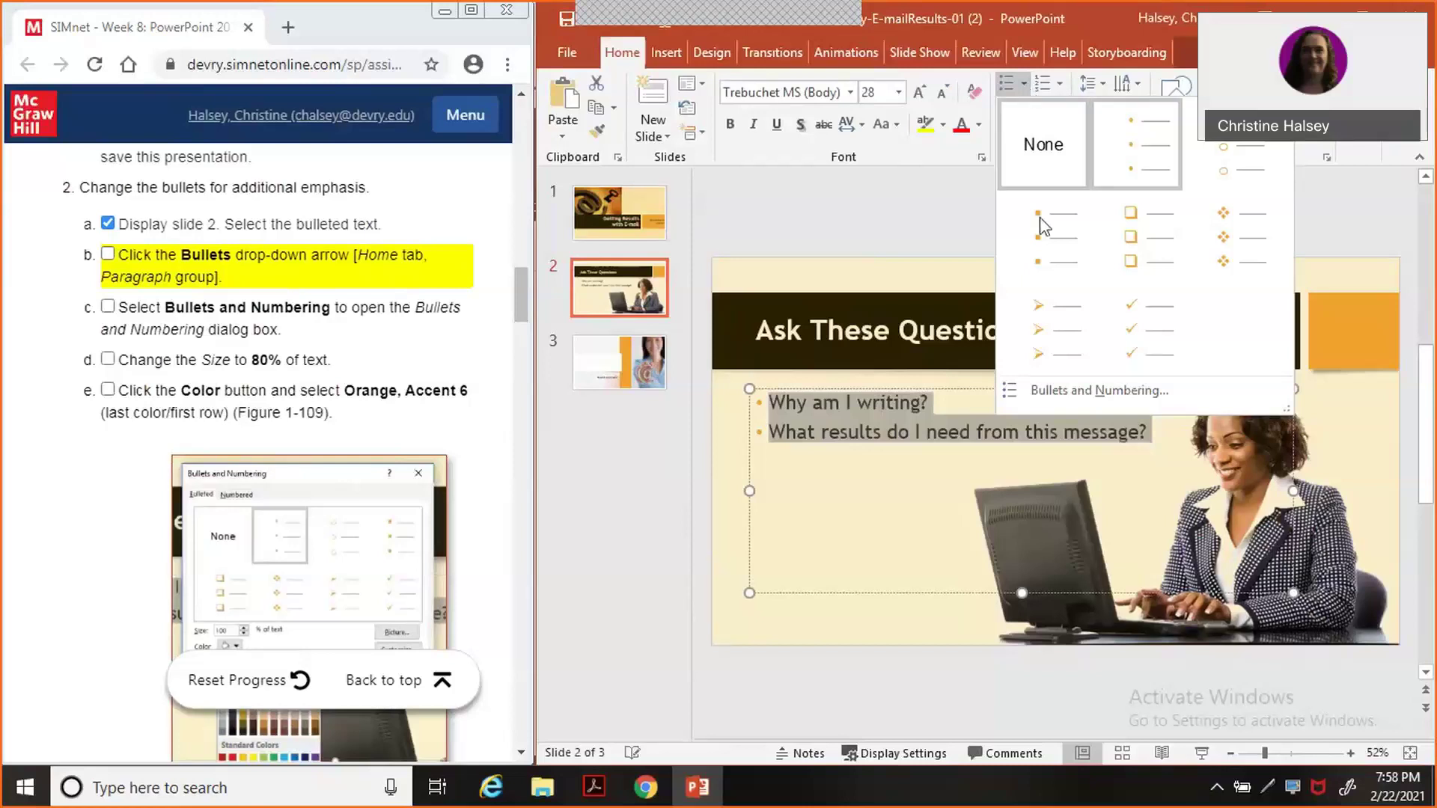
# In Bullets and Numbering, set bullet size to 80% and colour to Orange, Accent 6, ticking steps 2b–2e.
pyautogui.click(1076, 395)
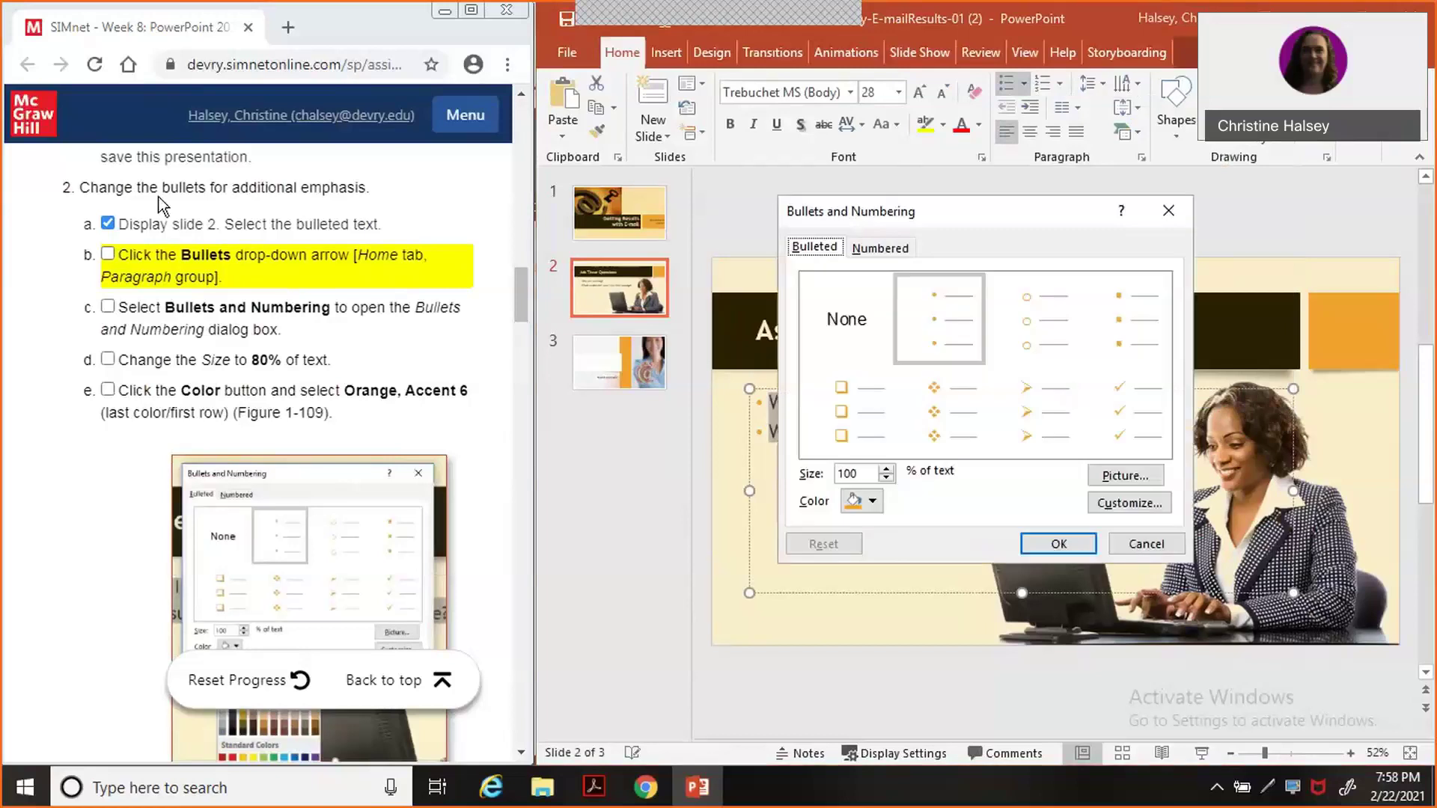
pyautogui.click(108, 255)
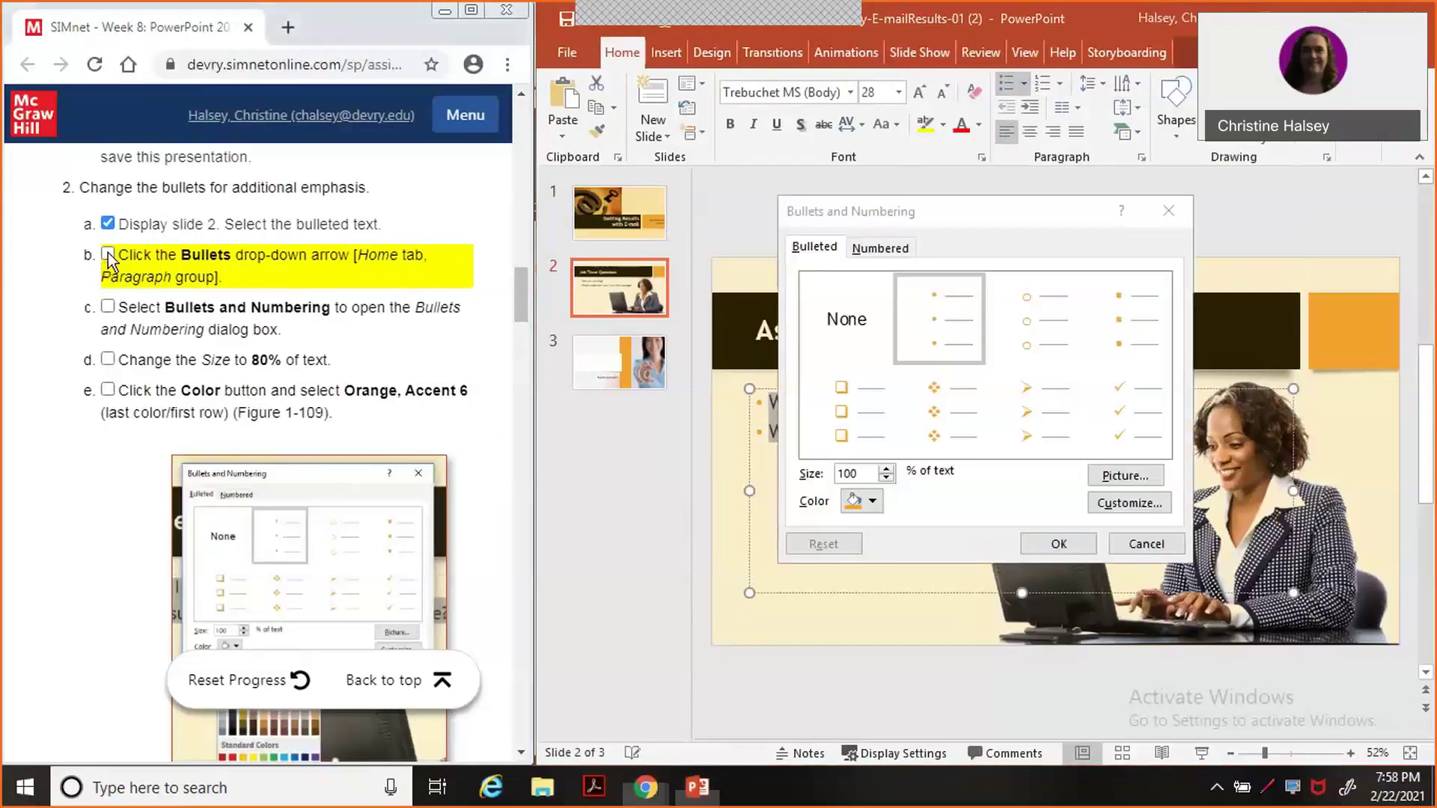
pyautogui.click(109, 309)
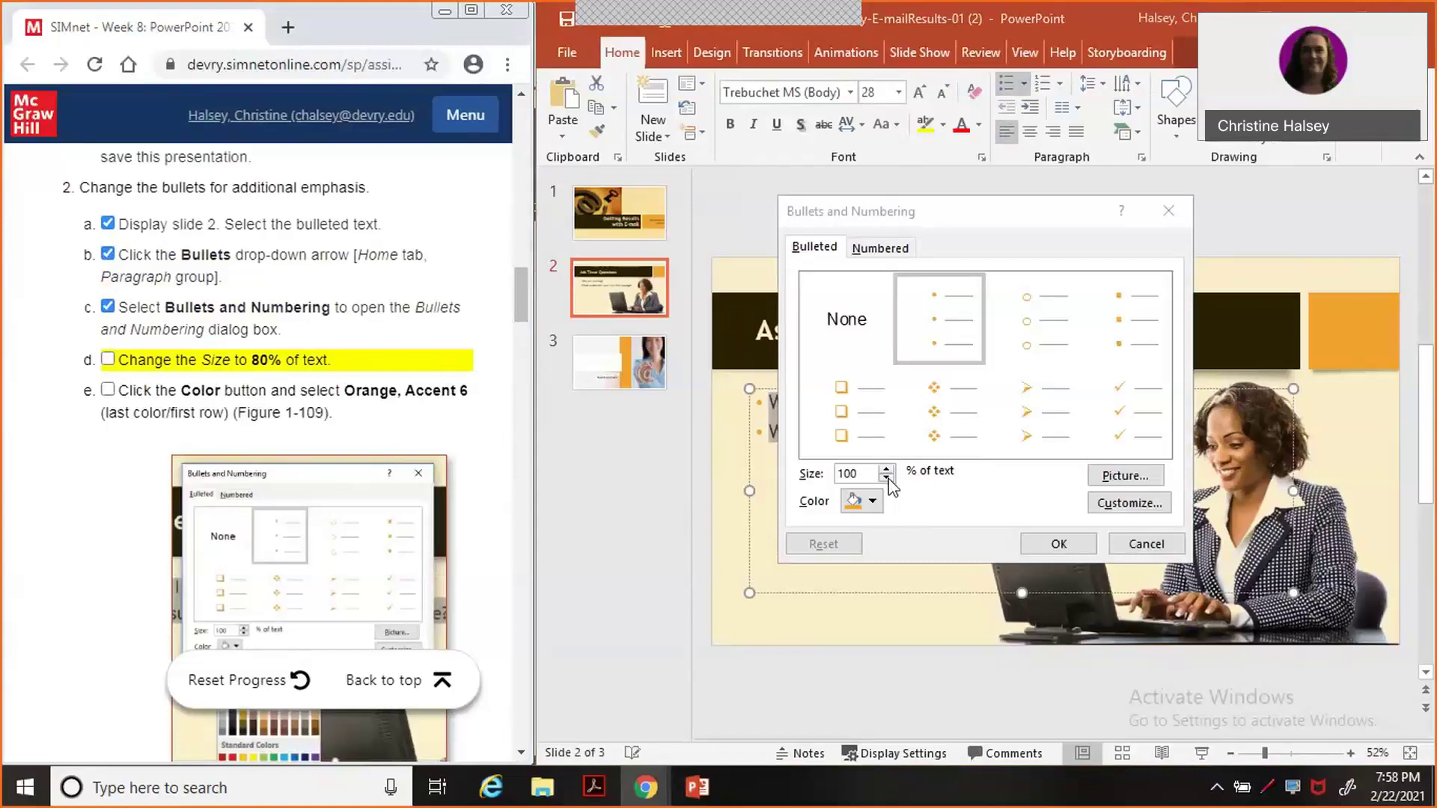
pyautogui.click(888, 479)
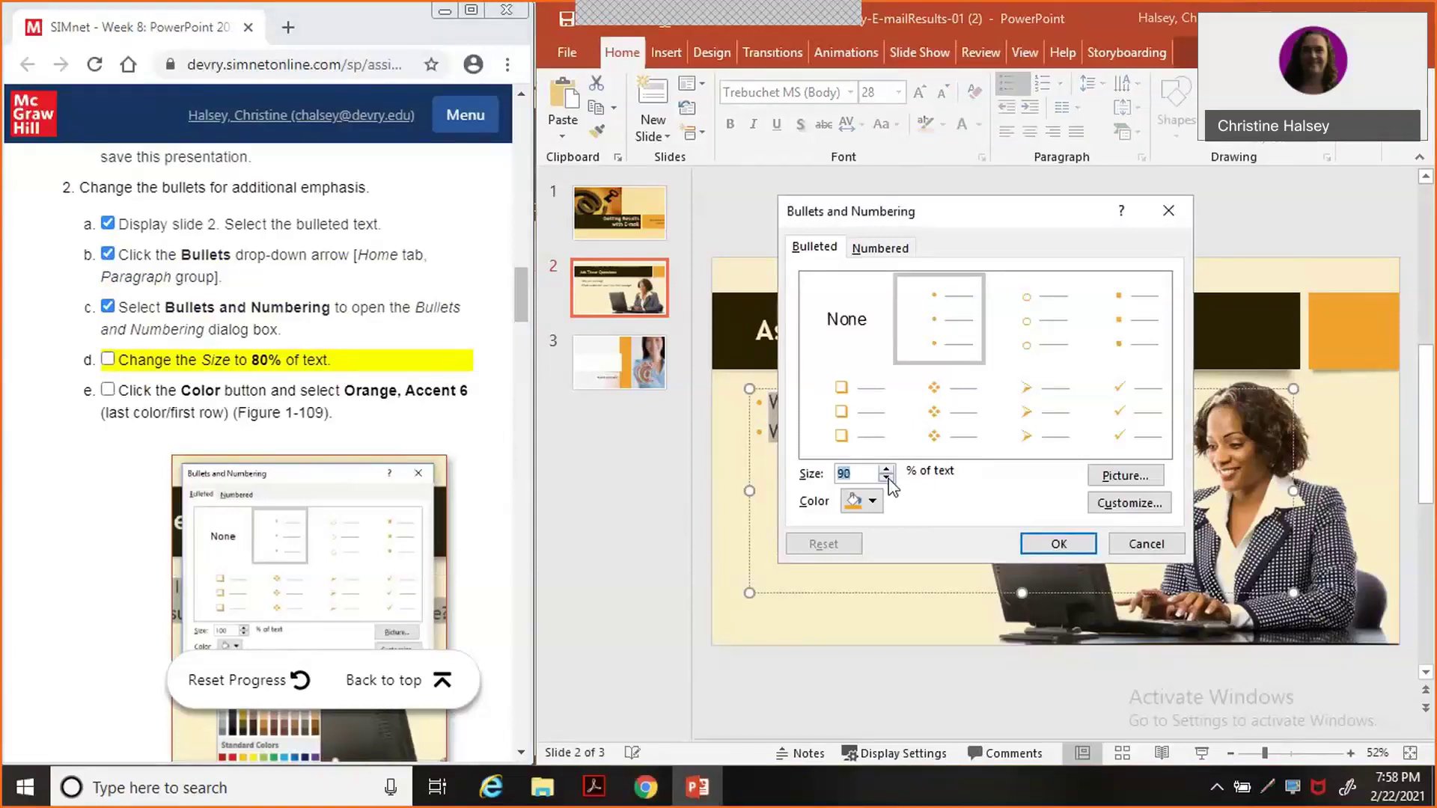
pyautogui.click(888, 479)
pyautogui.click(888, 479)
pyautogui.click(887, 479)
pyautogui.click(109, 358)
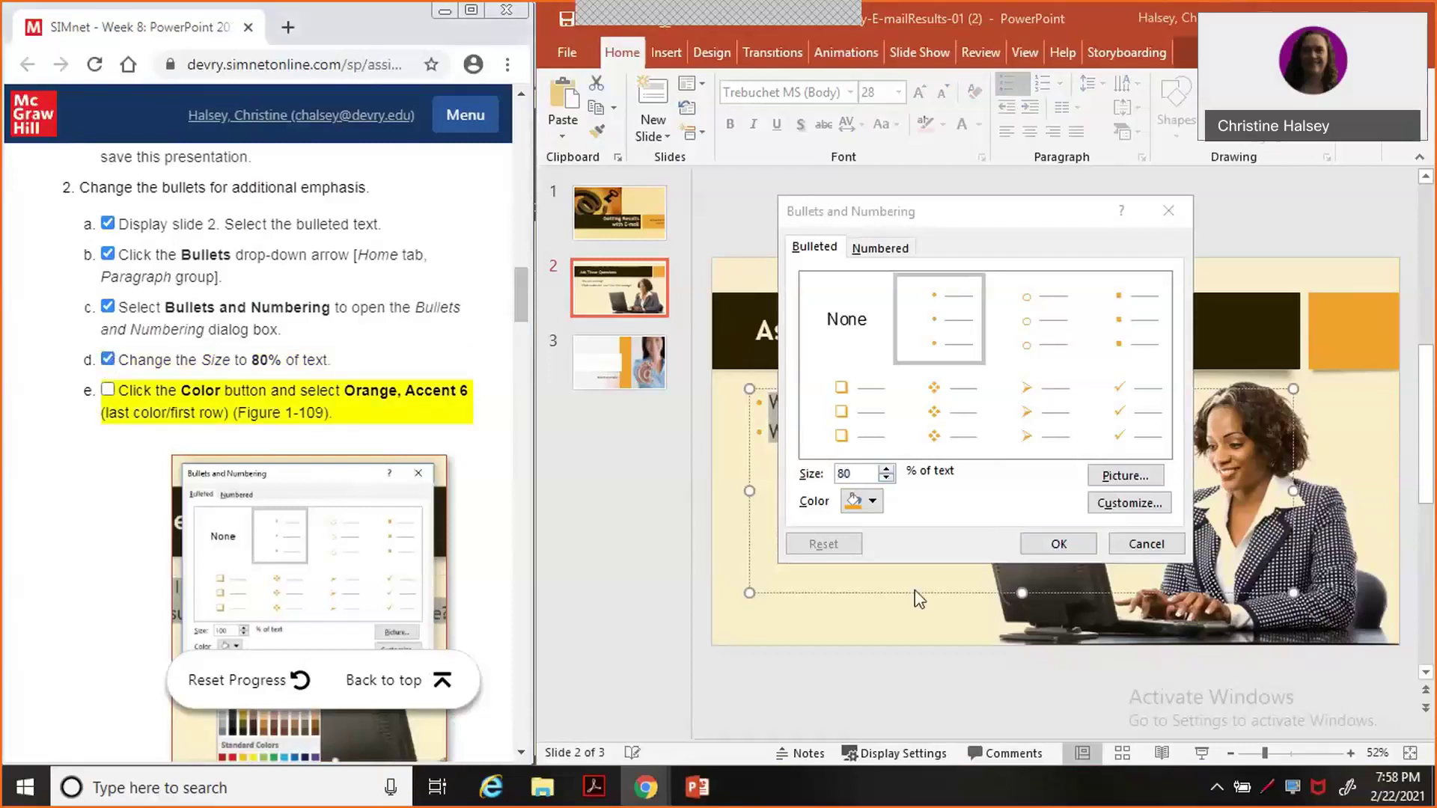
pyautogui.click(874, 501)
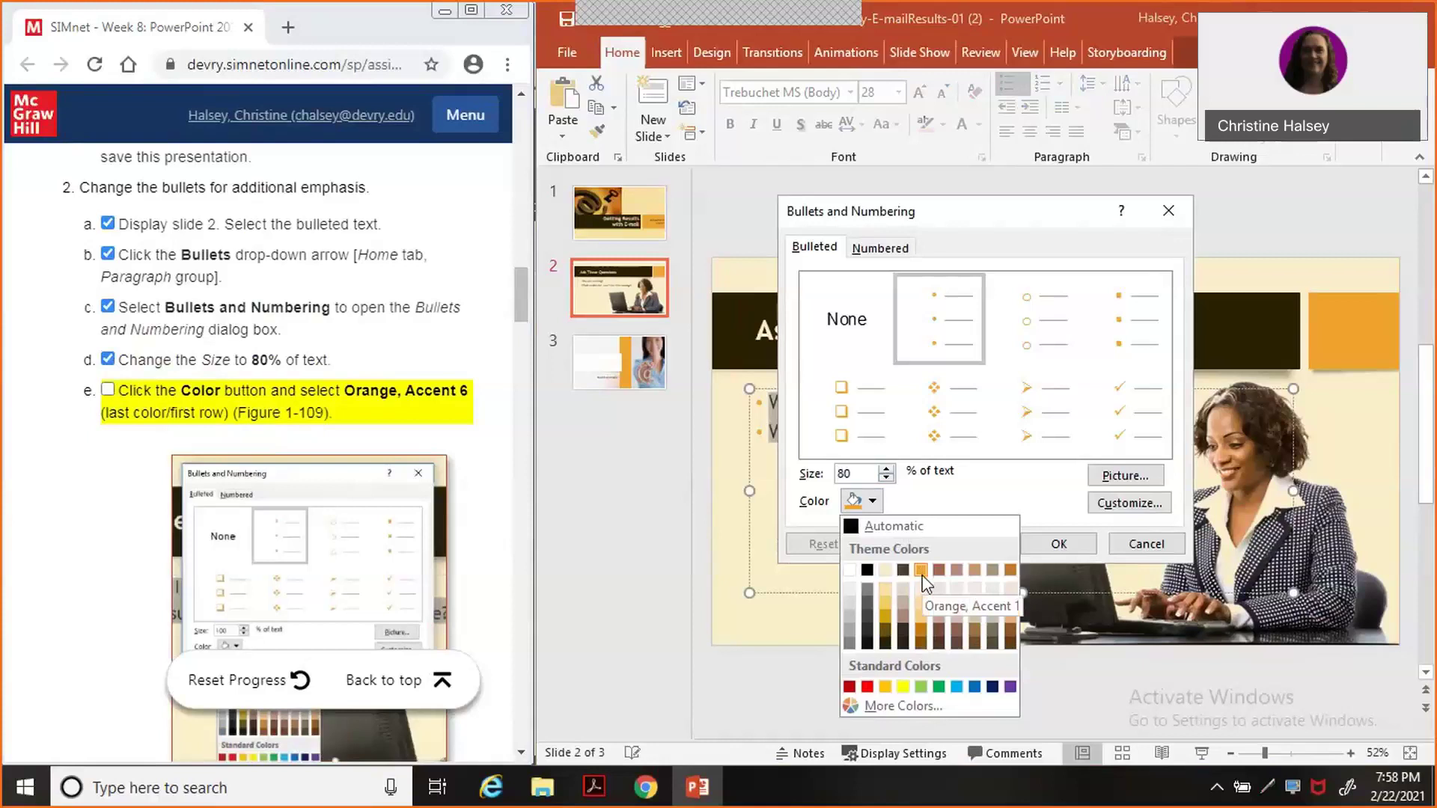
pyautogui.click(1012, 568)
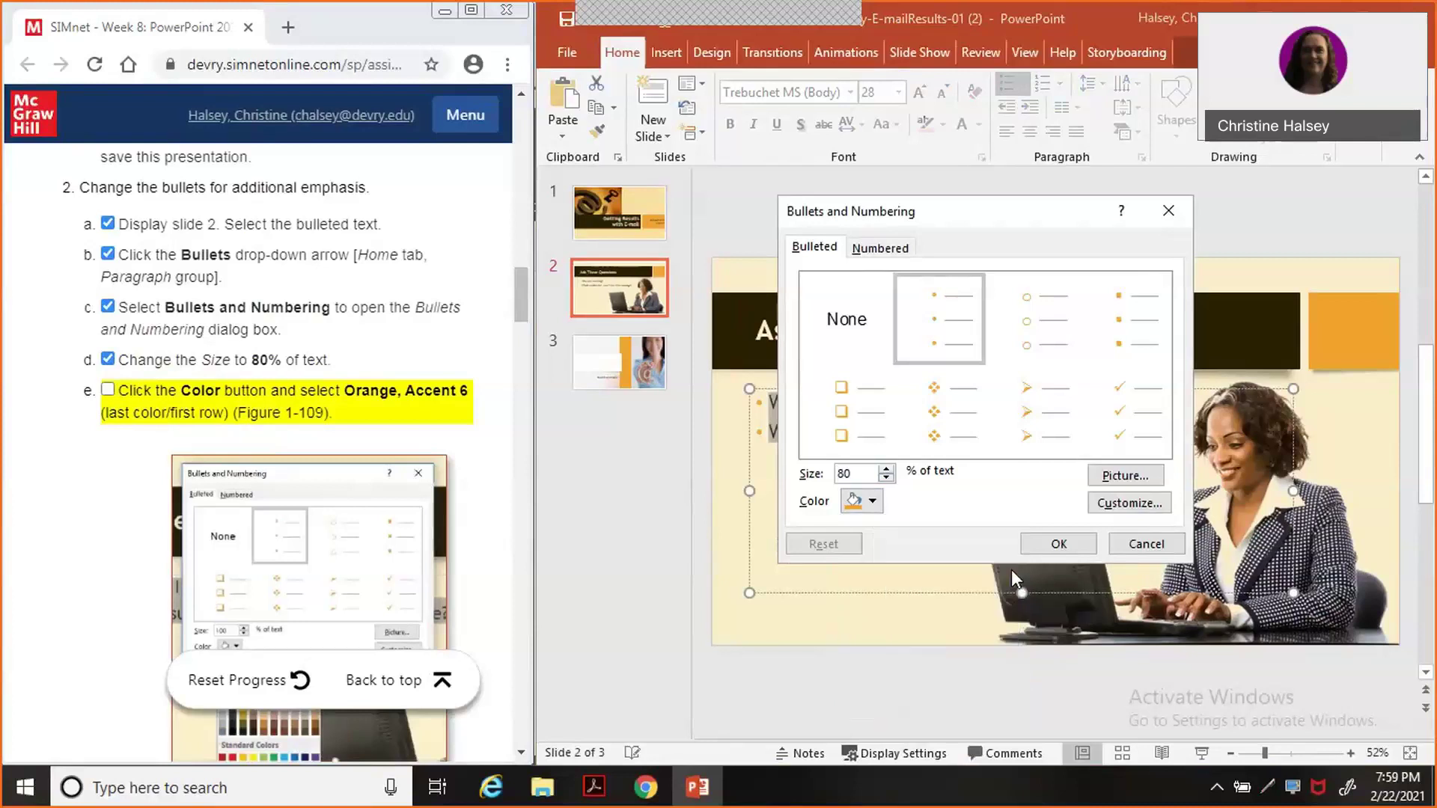
pyautogui.click(108, 390)
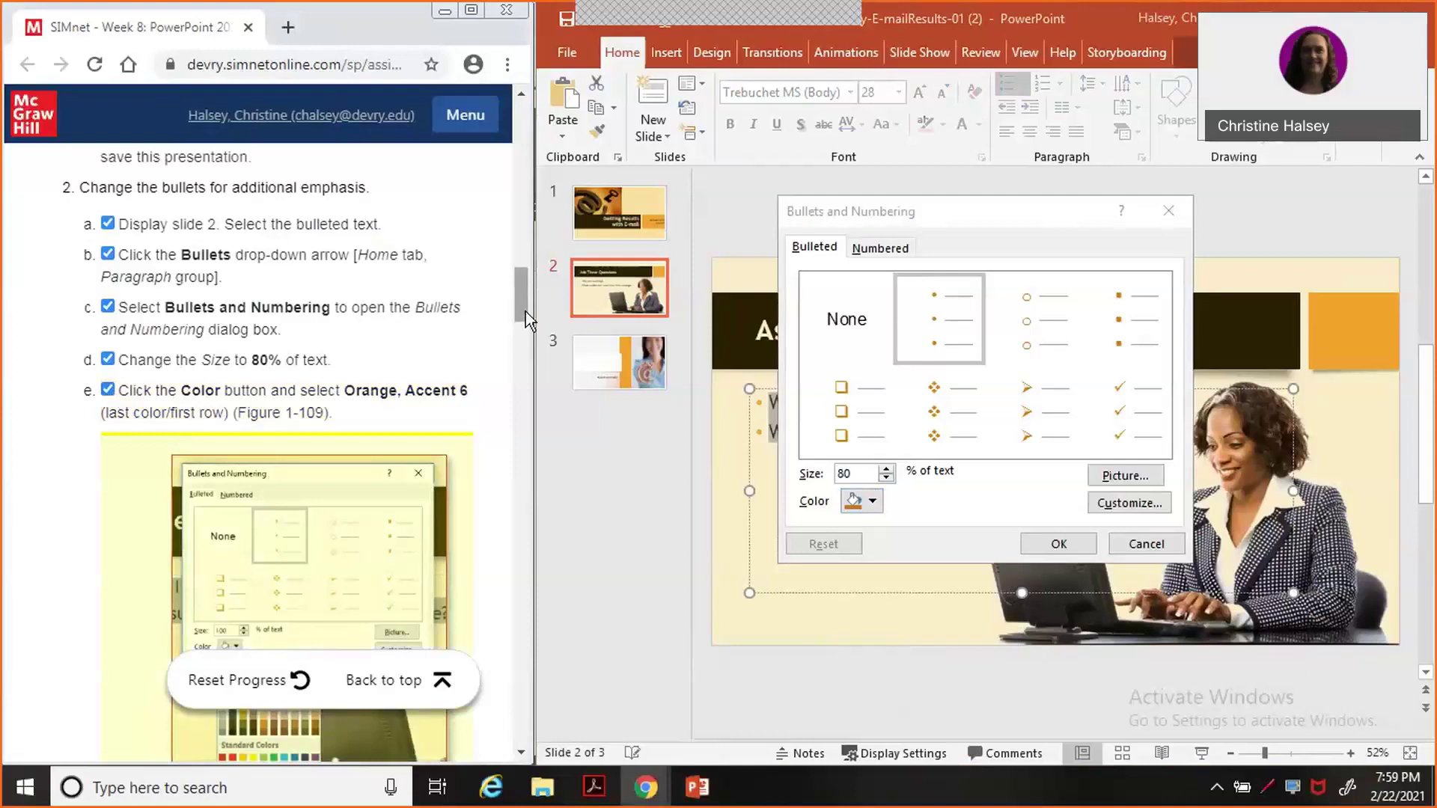
pyautogui.moveTo(525, 311); pyautogui.dragTo(525, 365)
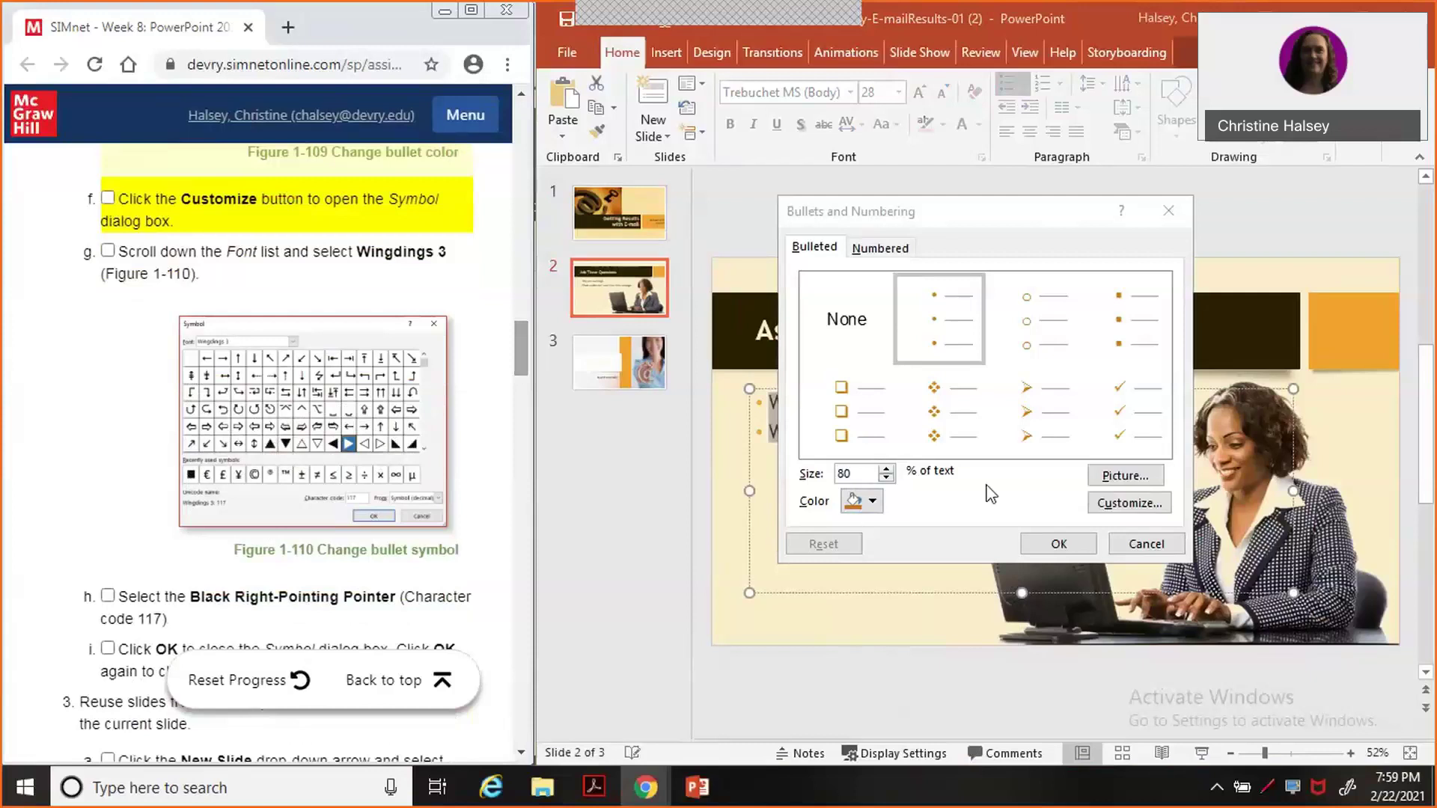
# Open the Symbol dialog from Customize after closing the mistaken Insert Pictures window, and tick step 2f.
pyautogui.click(1121, 509)
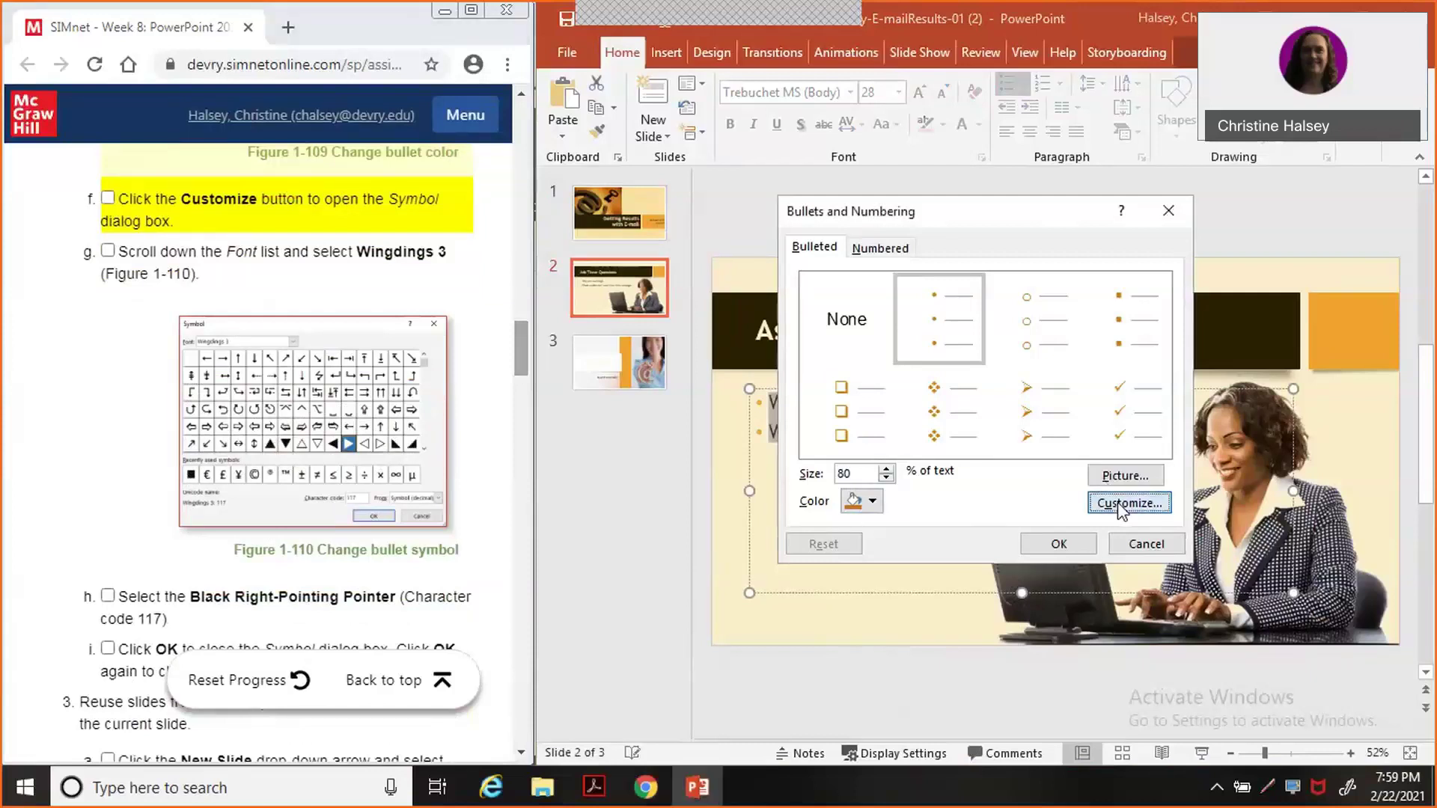
pyautogui.click(1119, 505)
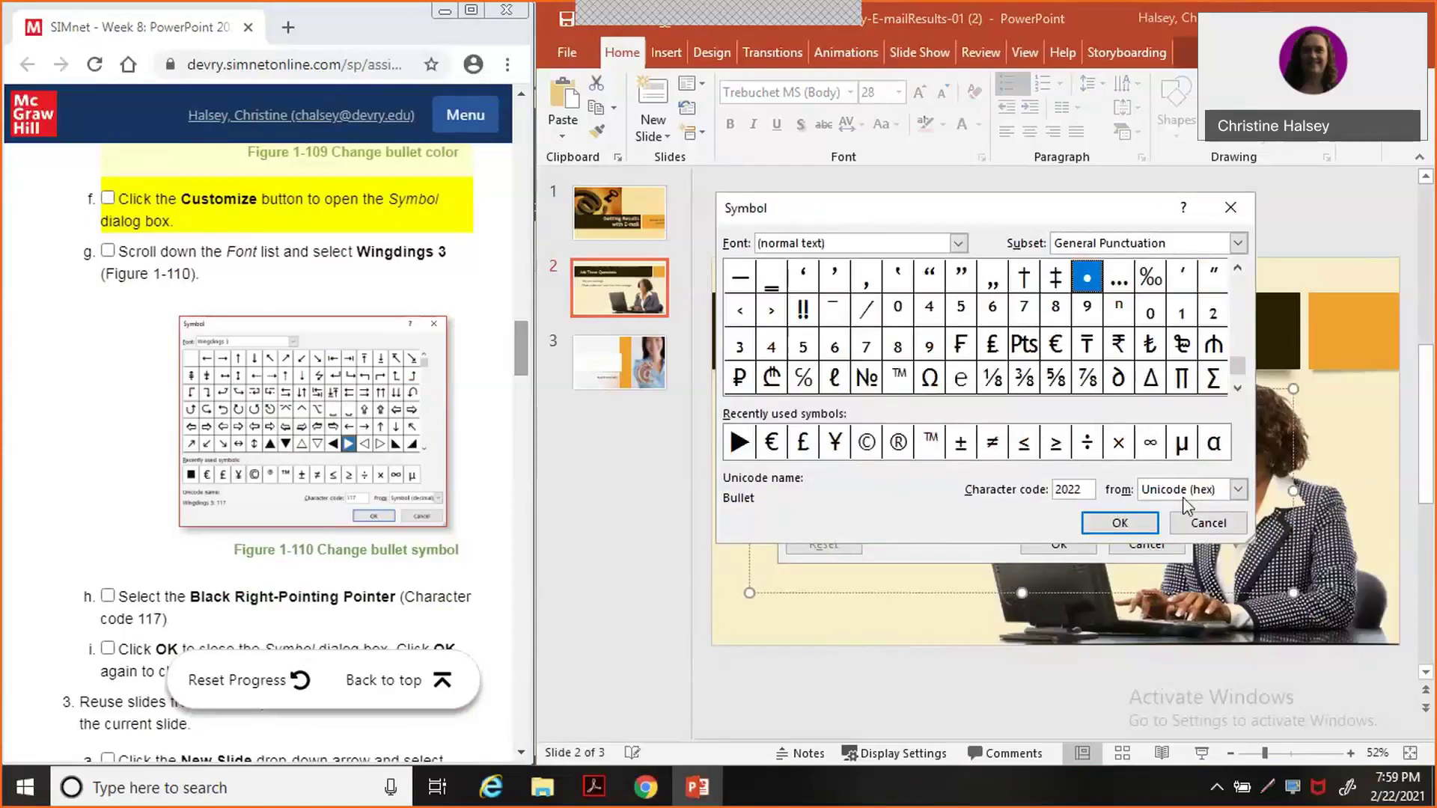
pyautogui.click(1200, 526)
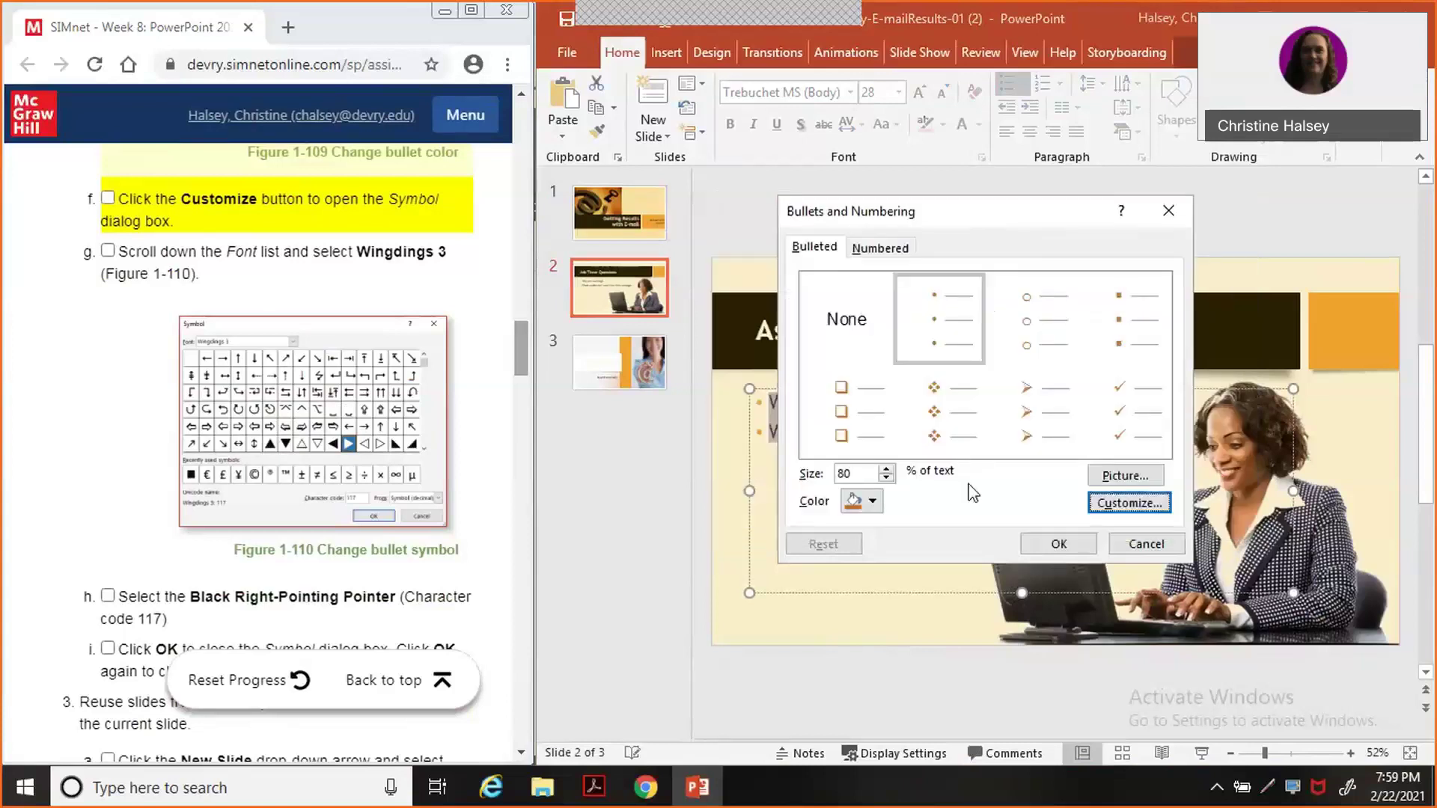
pyautogui.click(1122, 481)
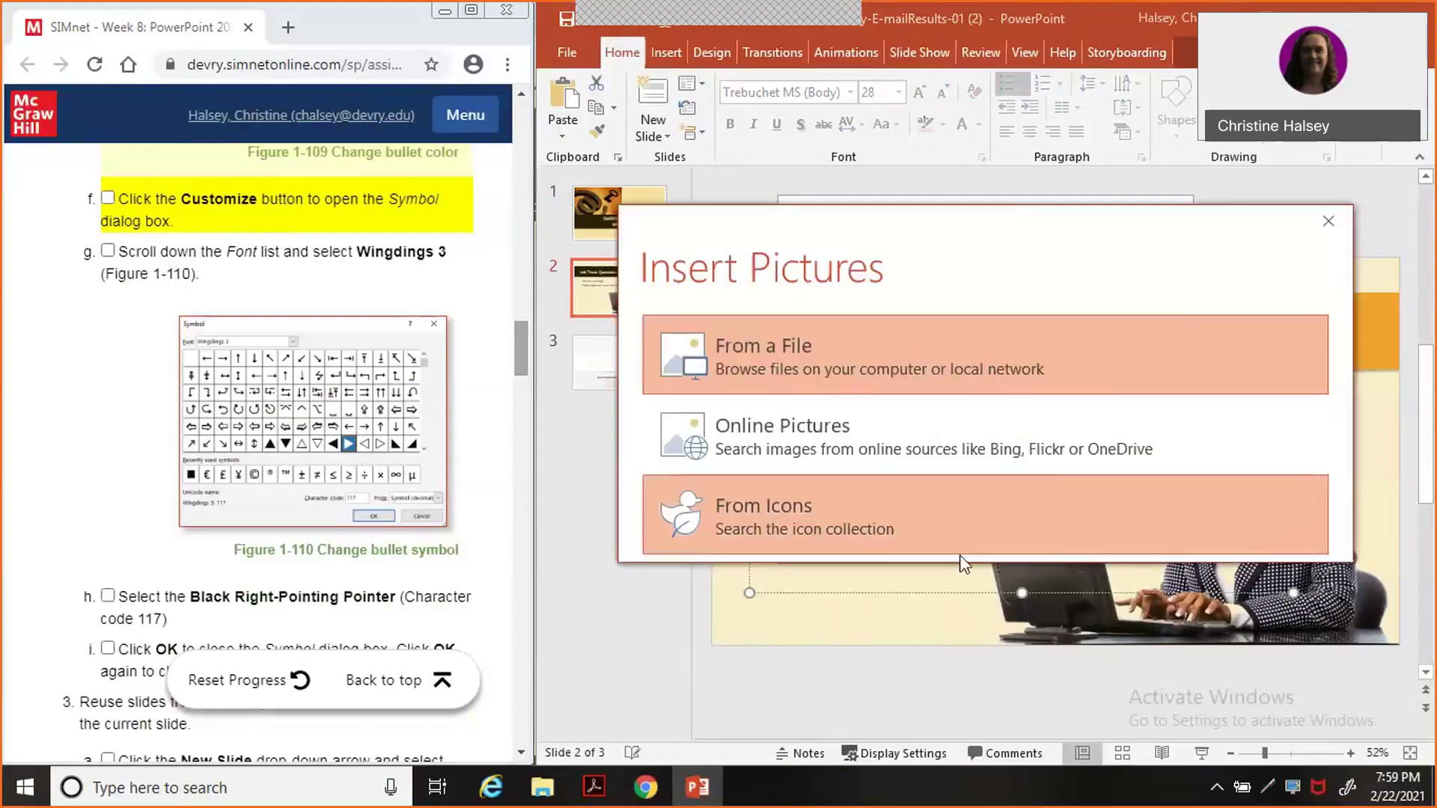
pyautogui.click(1325, 220)
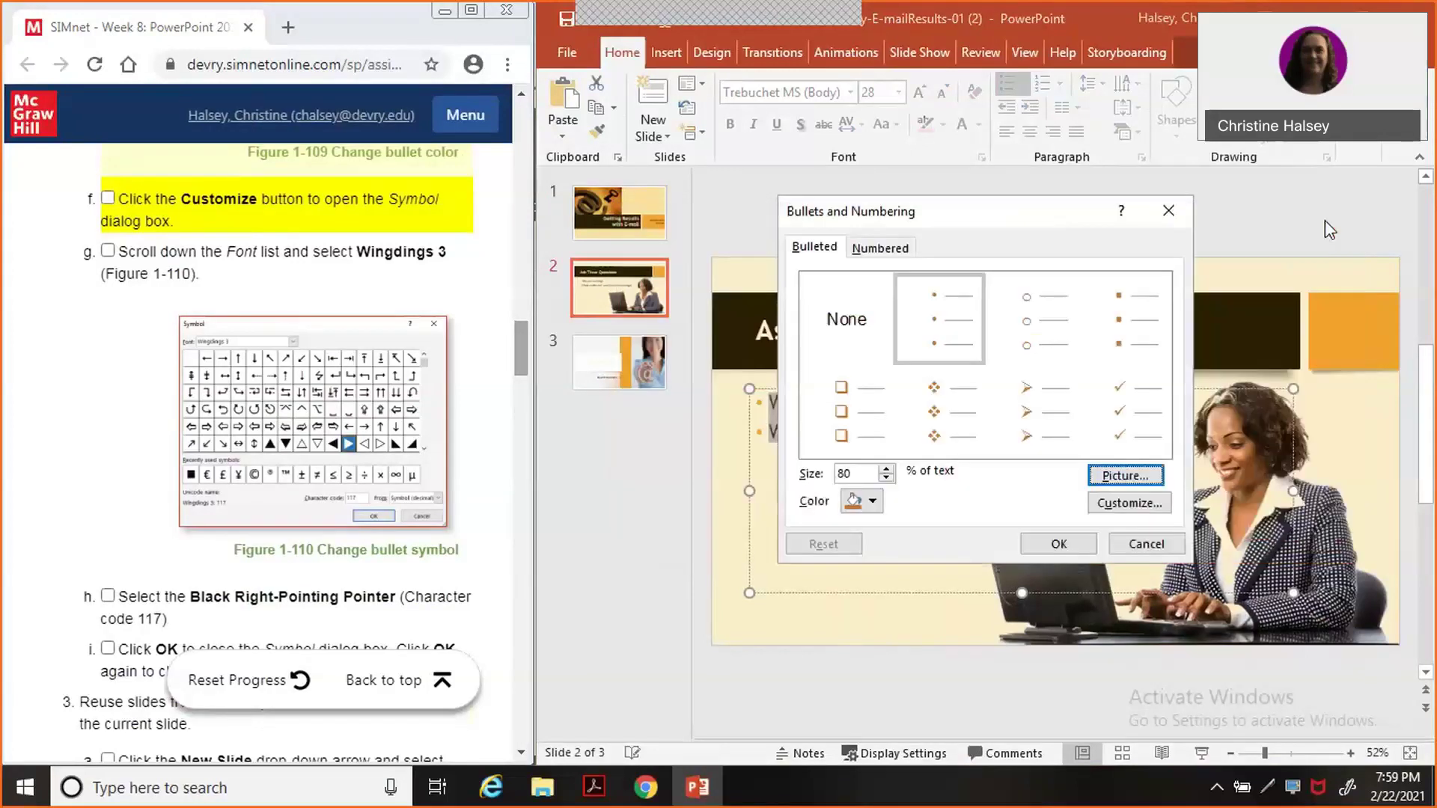
pyautogui.click(1112, 514)
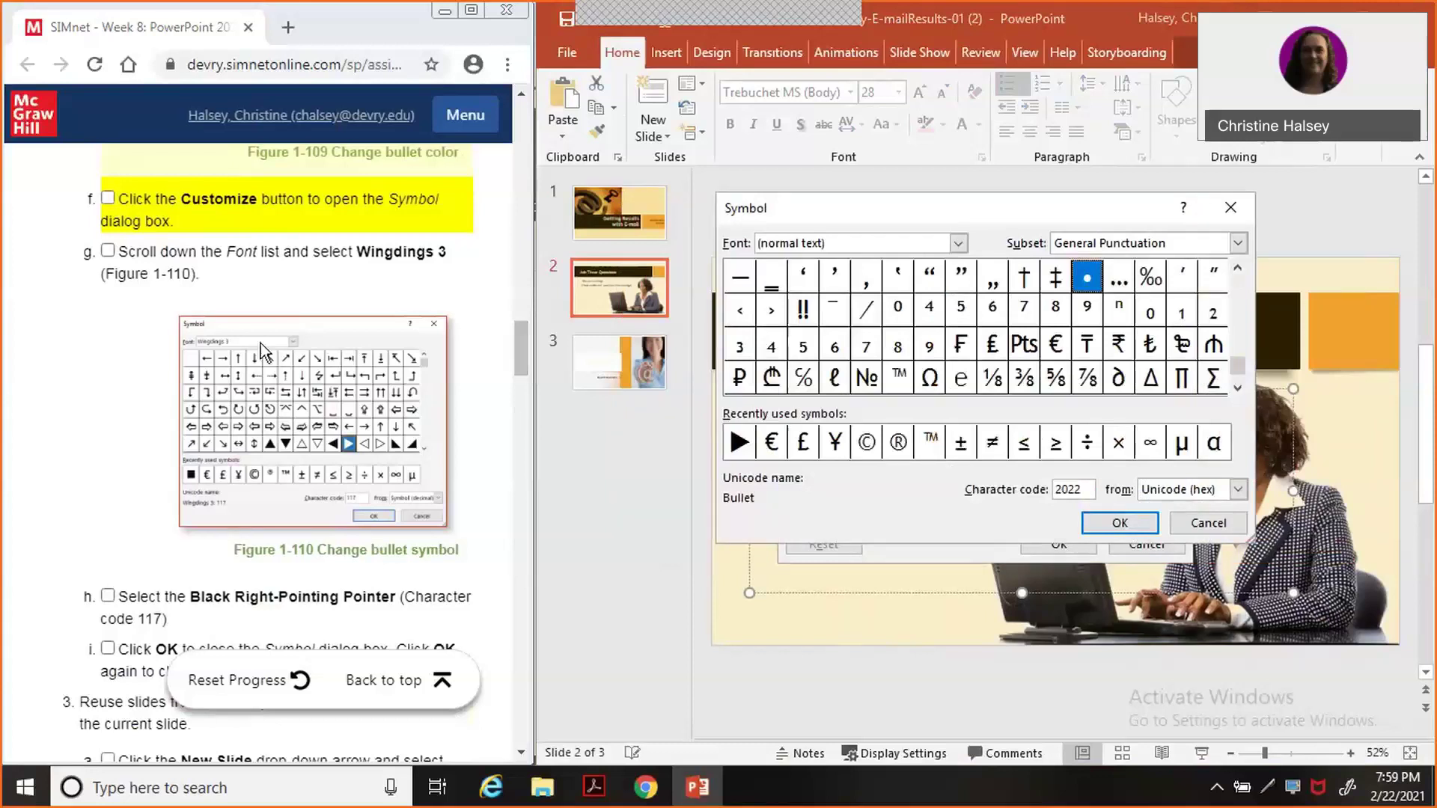
pyautogui.click(105, 198)
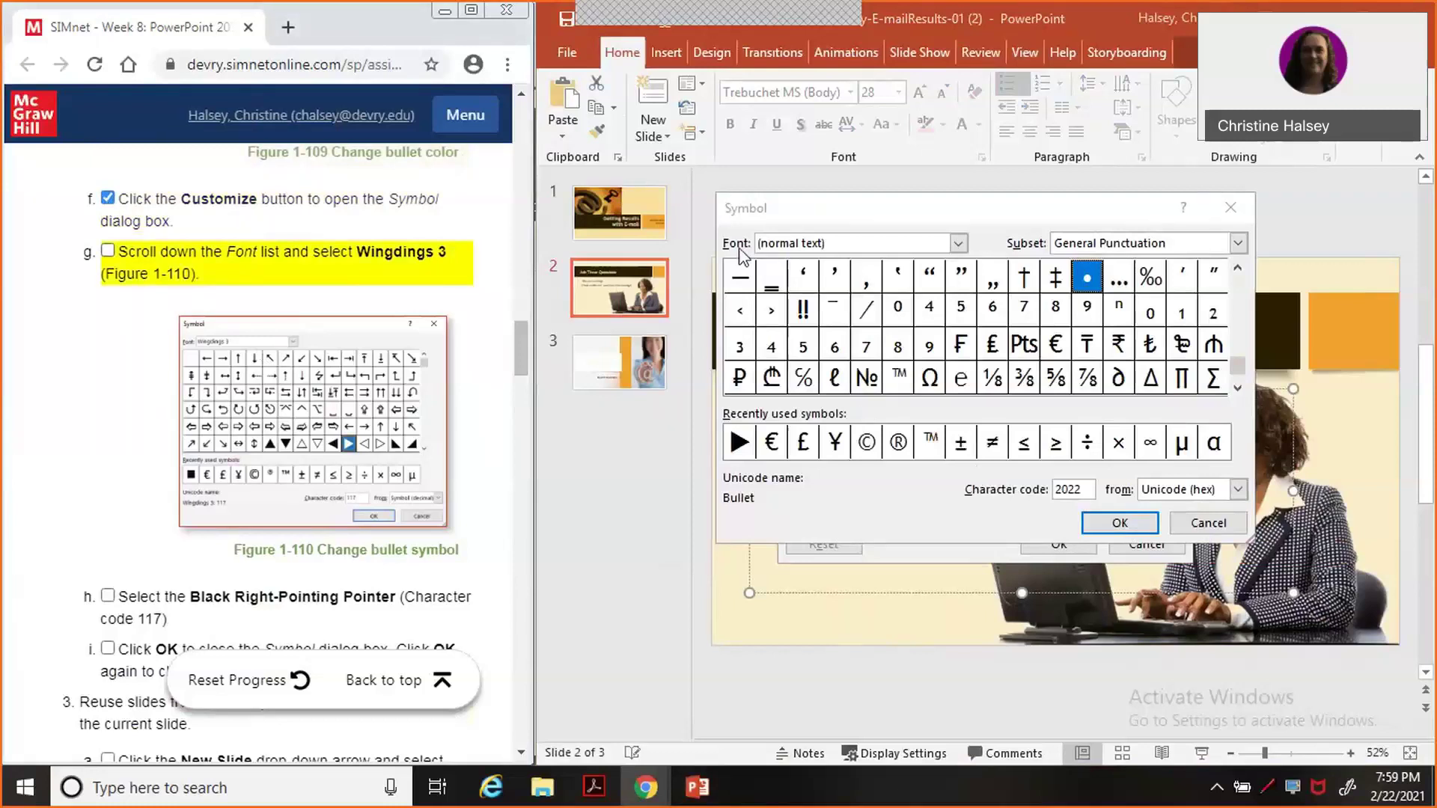
# Apply the Wingdings 3 right-pointing triangle, character 117, as the bullet, ticking steps 2g and 2h.
pyautogui.click(958, 245)
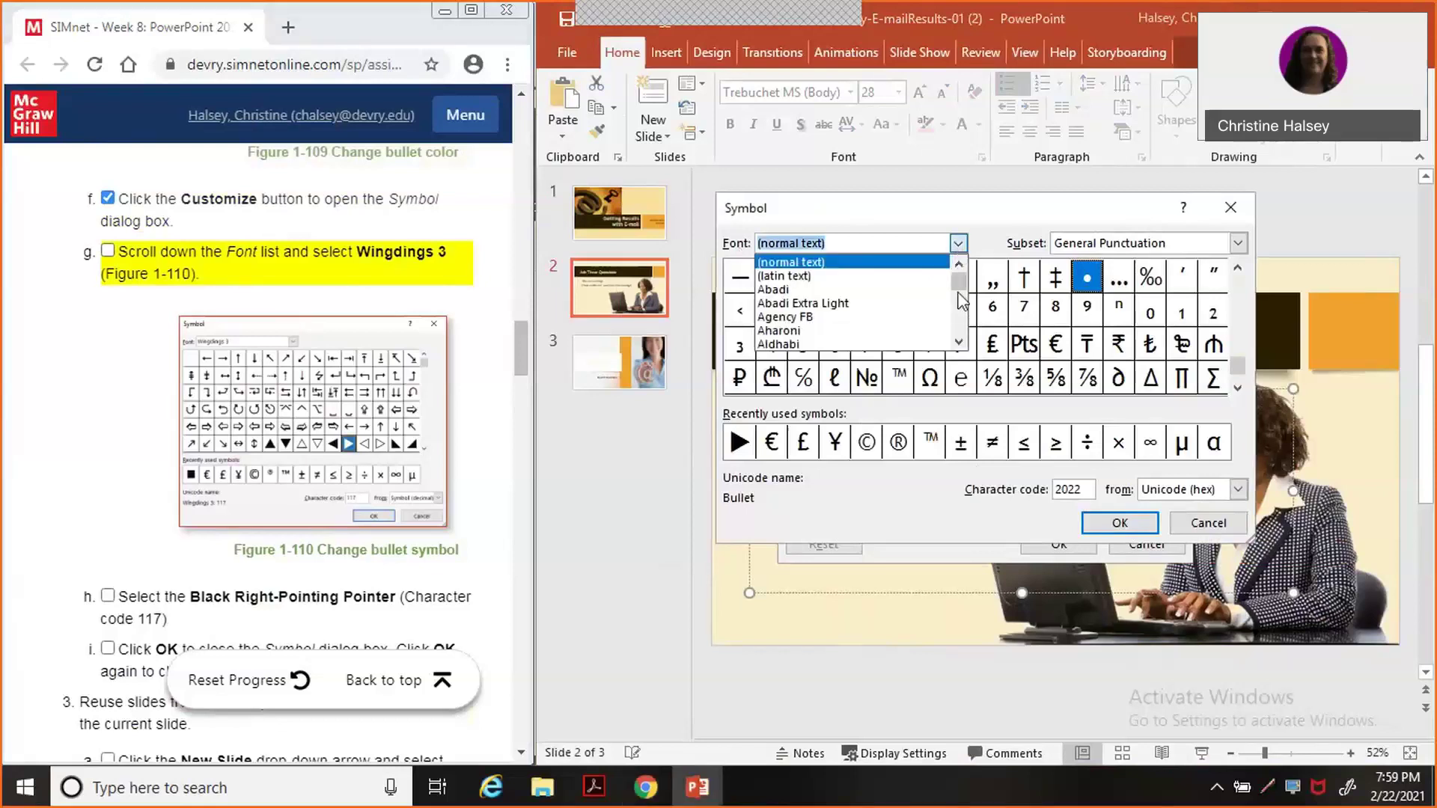
pyautogui.moveTo(960, 295); pyautogui.dragTo(962, 338)
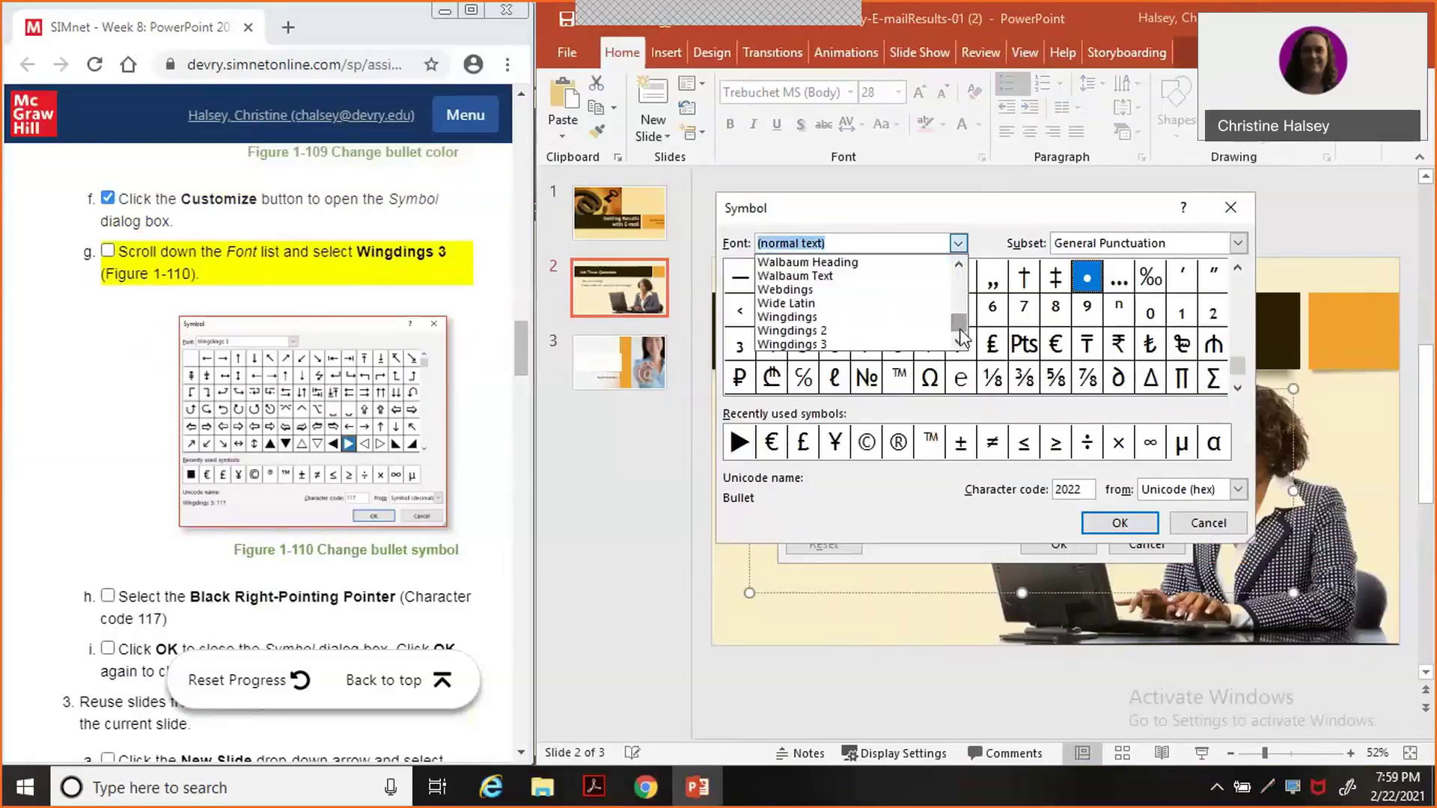
pyautogui.click(907, 346)
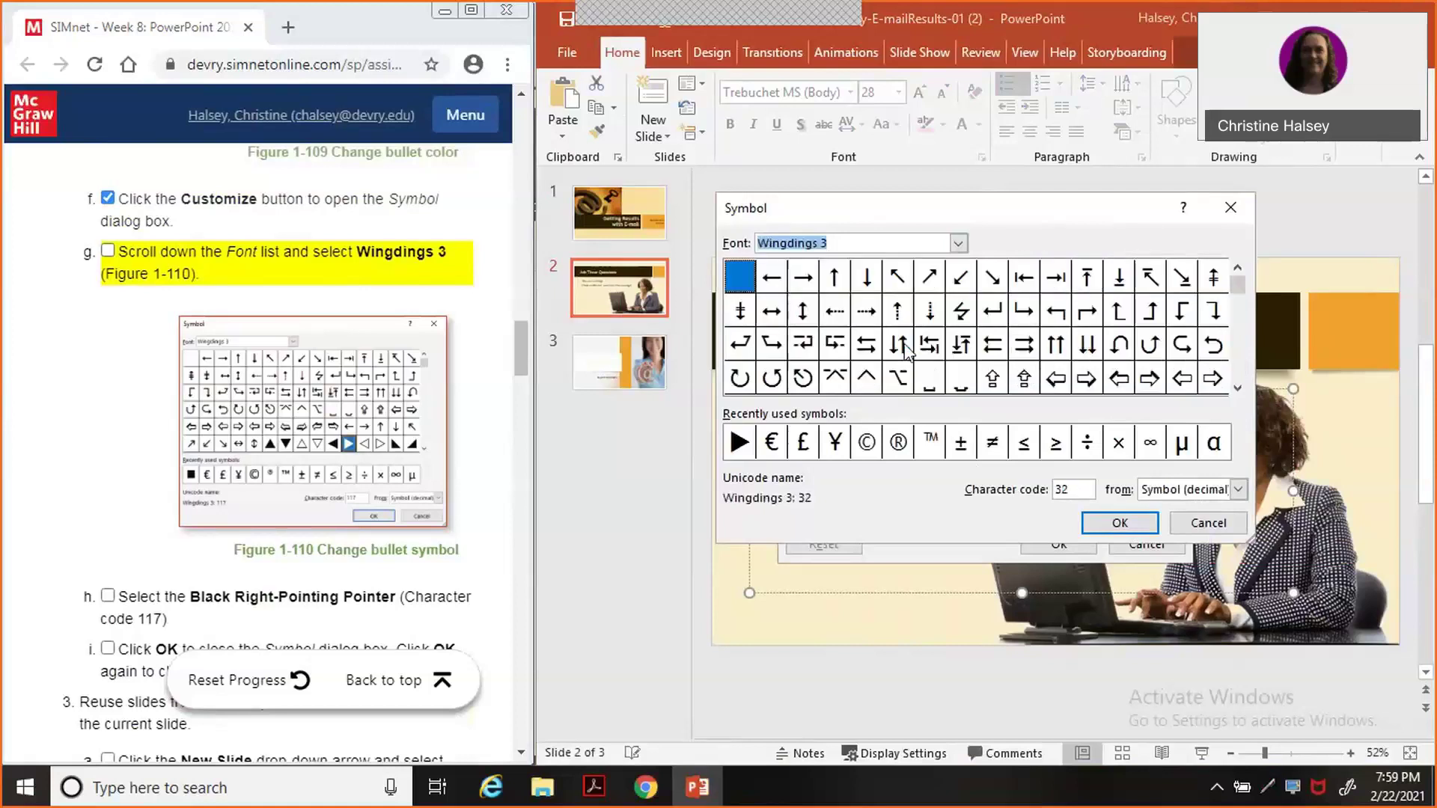
pyautogui.click(108, 251)
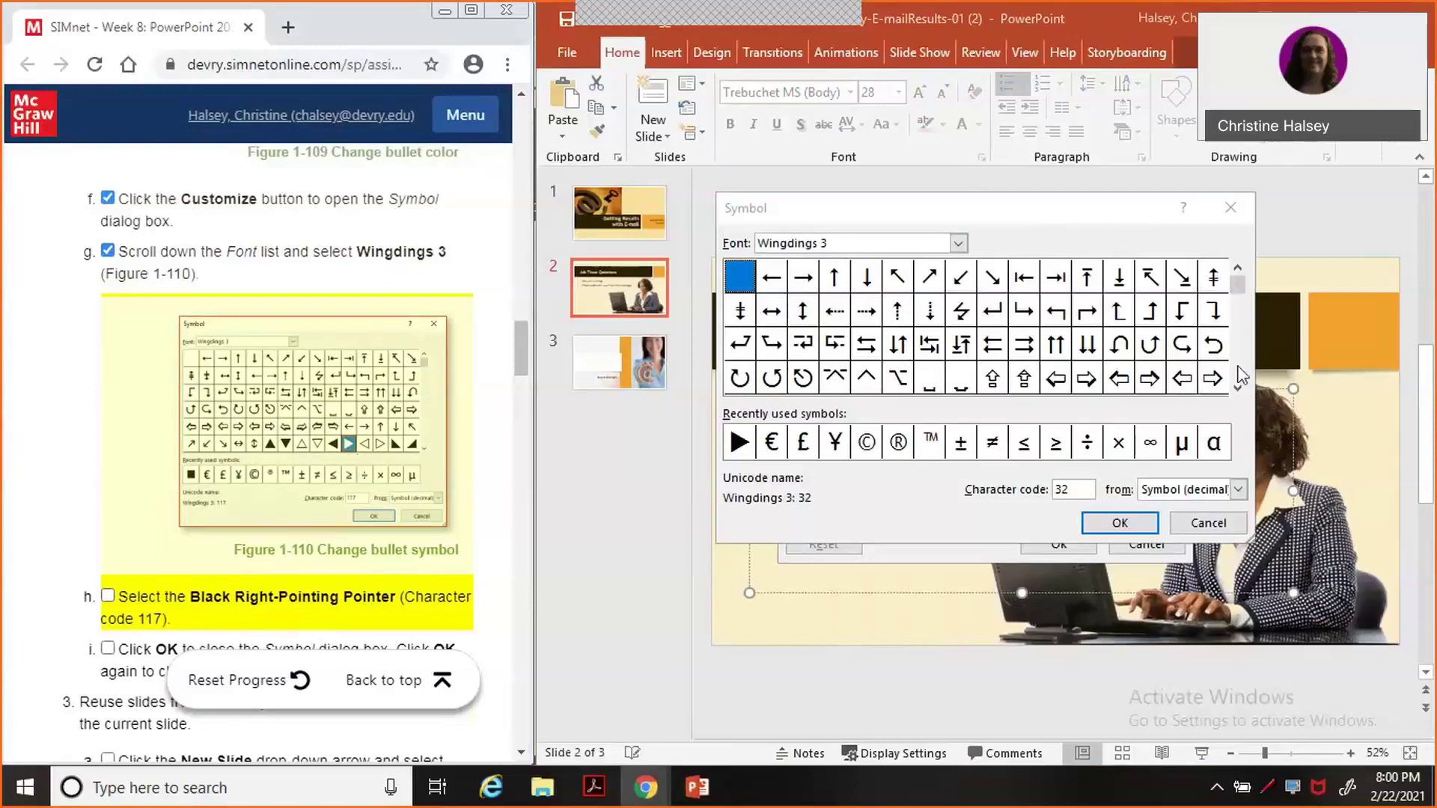
pyautogui.scroll(-5, 1239, 374)
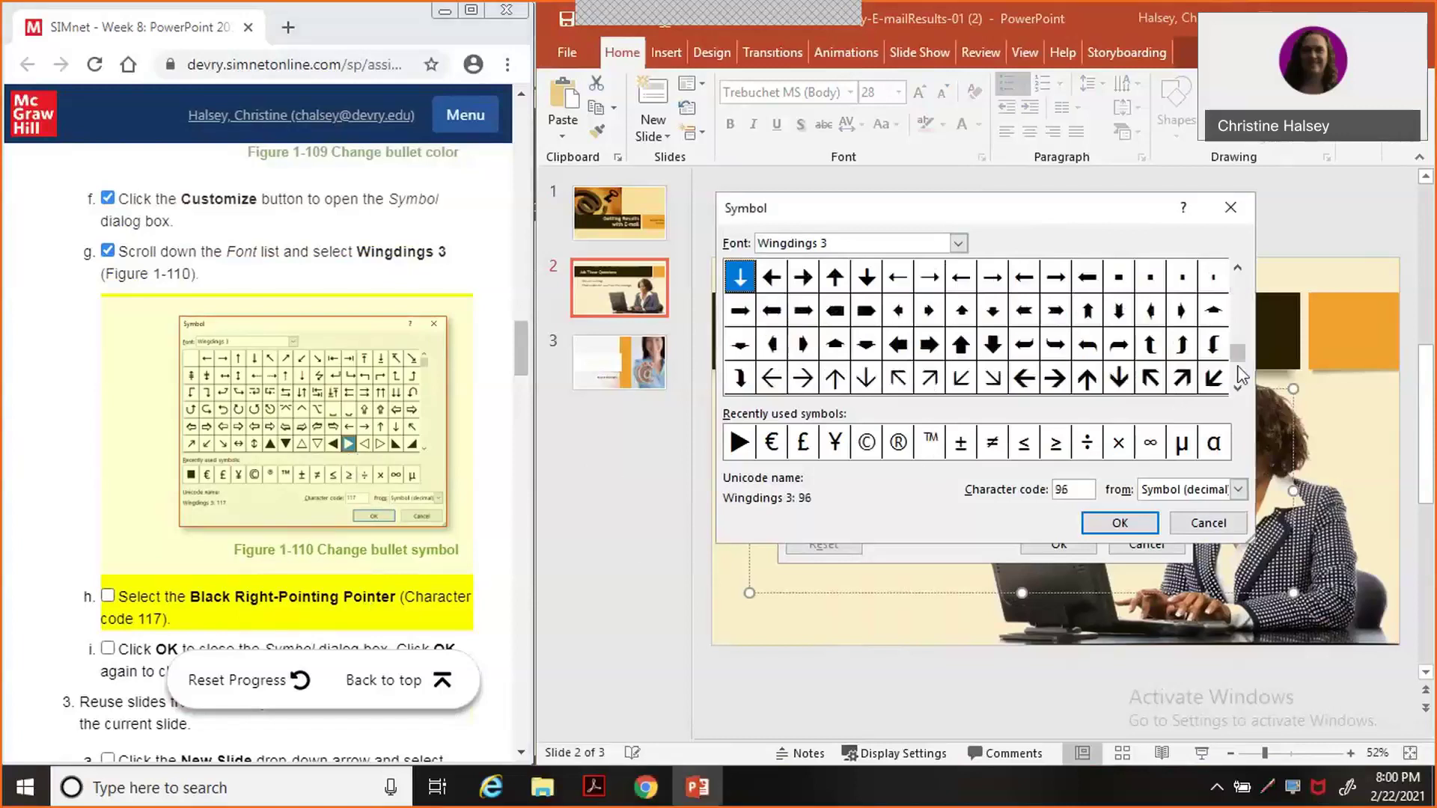
pyautogui.click(1239, 297)
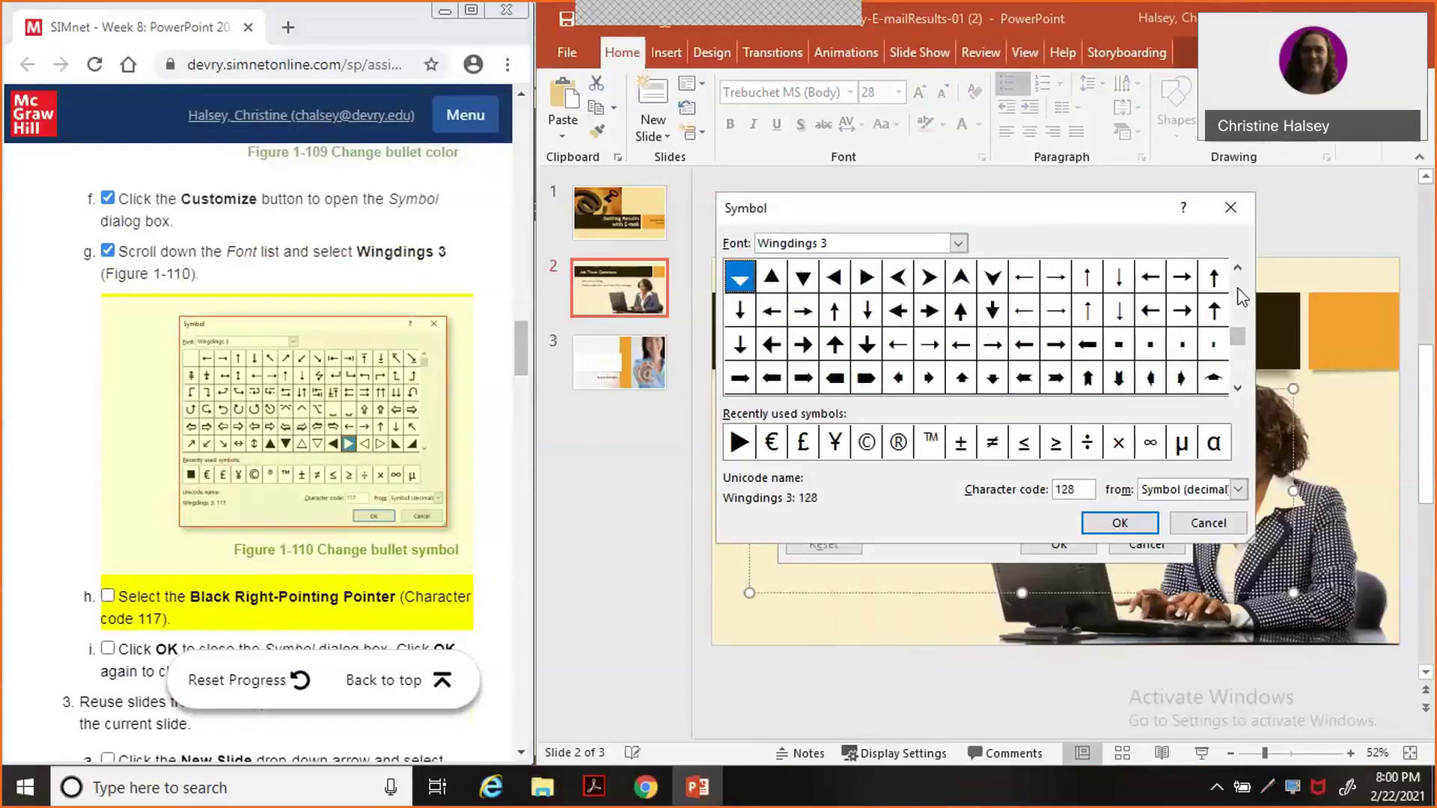
pyautogui.click(1239, 297)
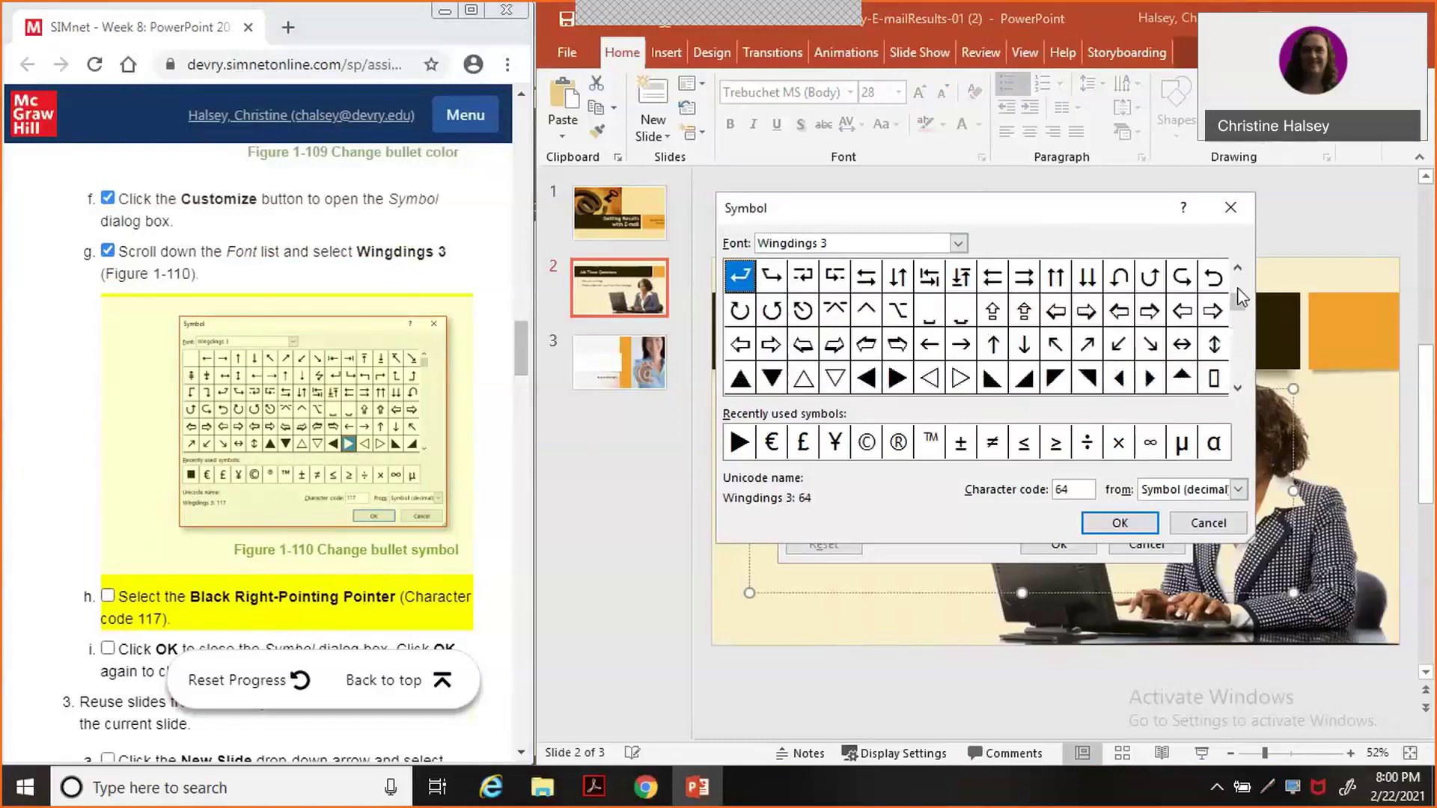
pyautogui.click(895, 380)
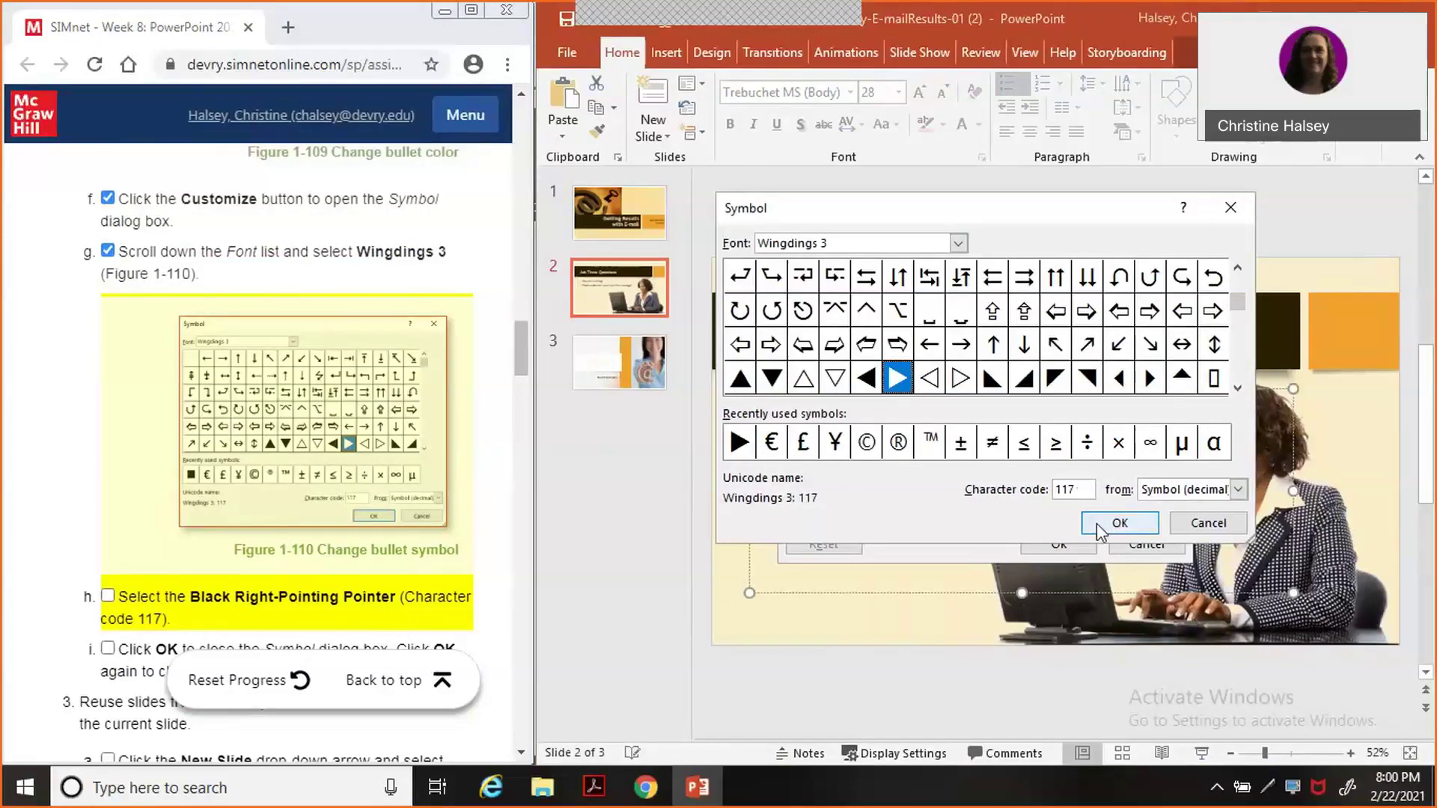
pyautogui.click(1098, 524)
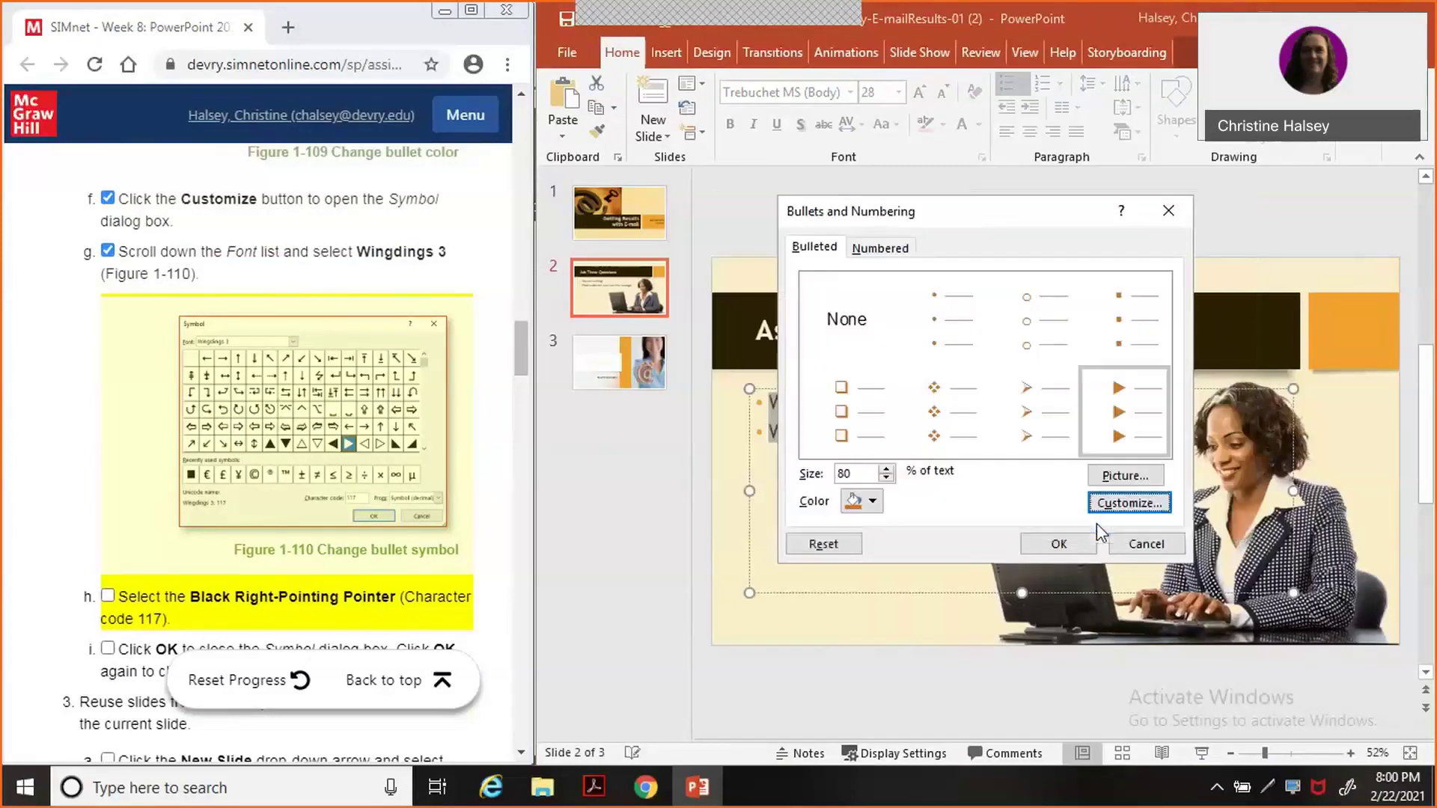
pyautogui.click(107, 595)
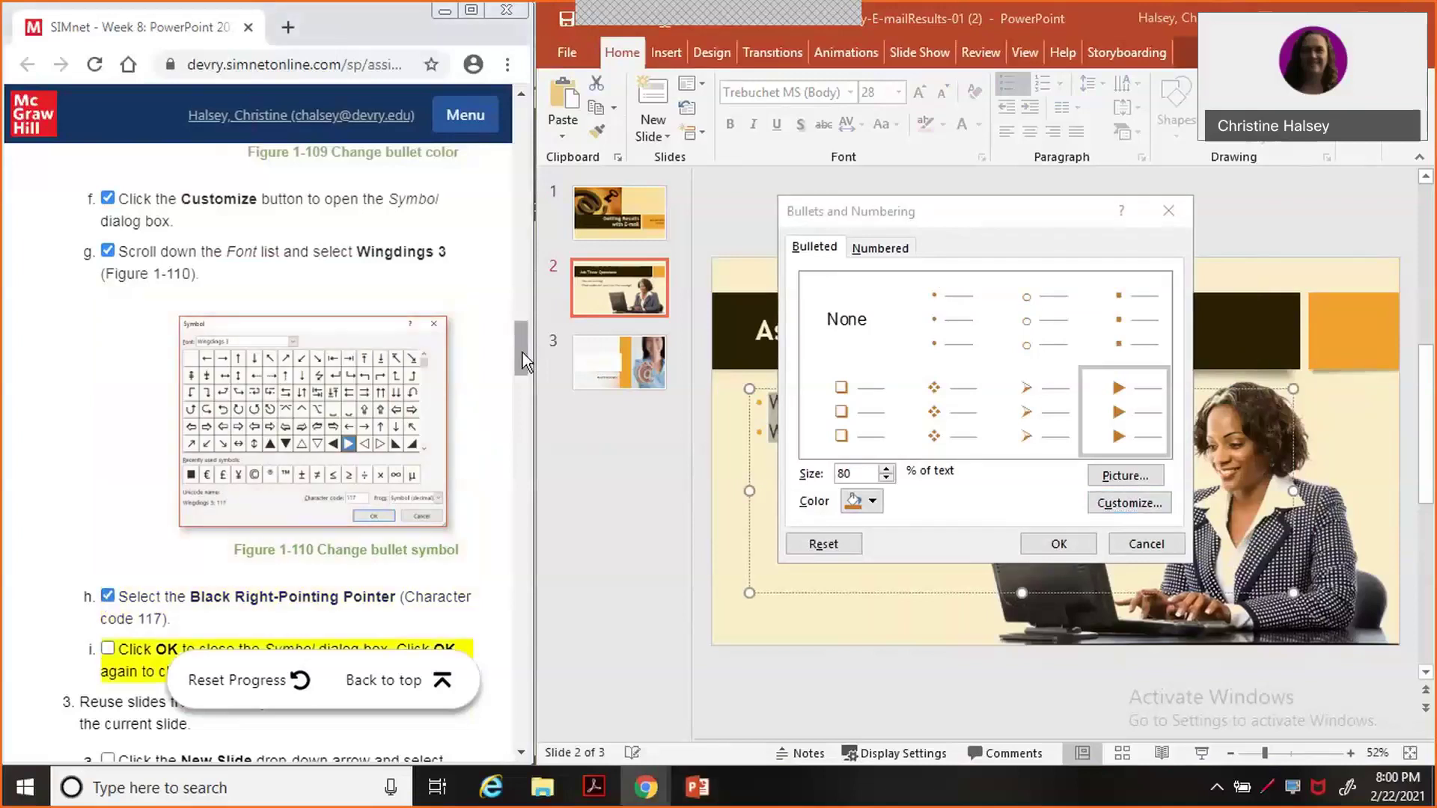
pyautogui.scroll(-6, 522, 370)
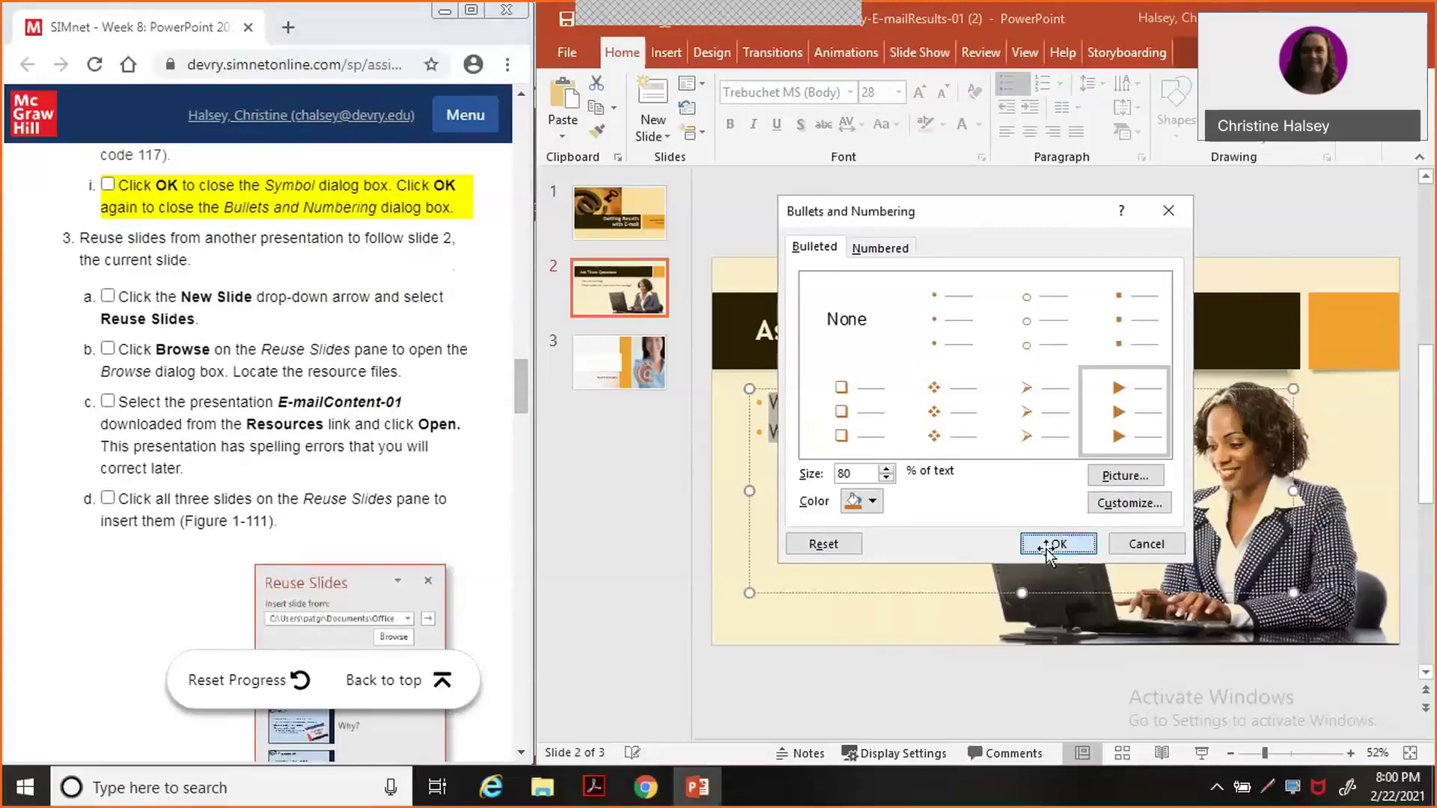
pyautogui.click(1048, 554)
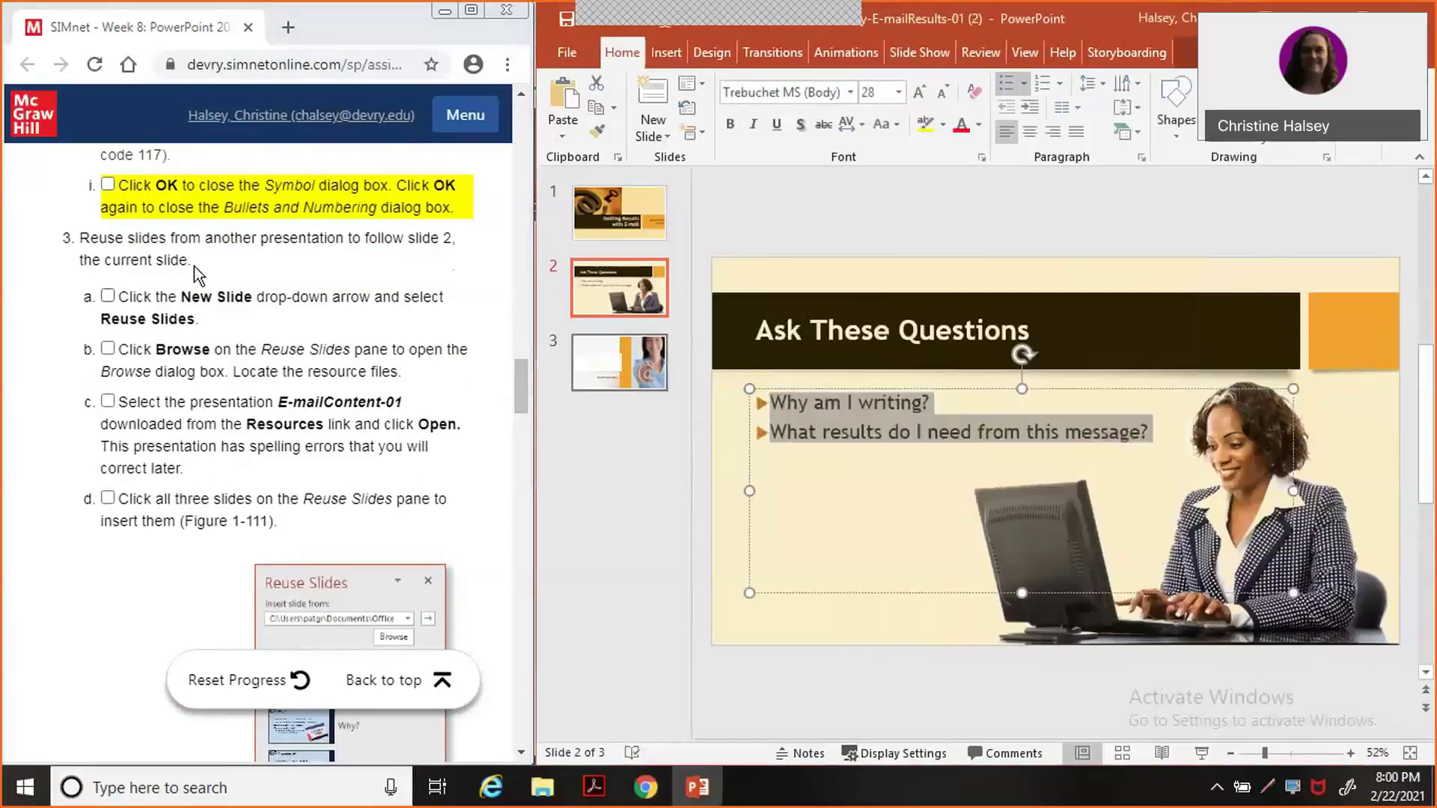
# Tick step 2i in SIMnet, then go to File > New and scroll through the template gallery.
pyautogui.click(109, 185)
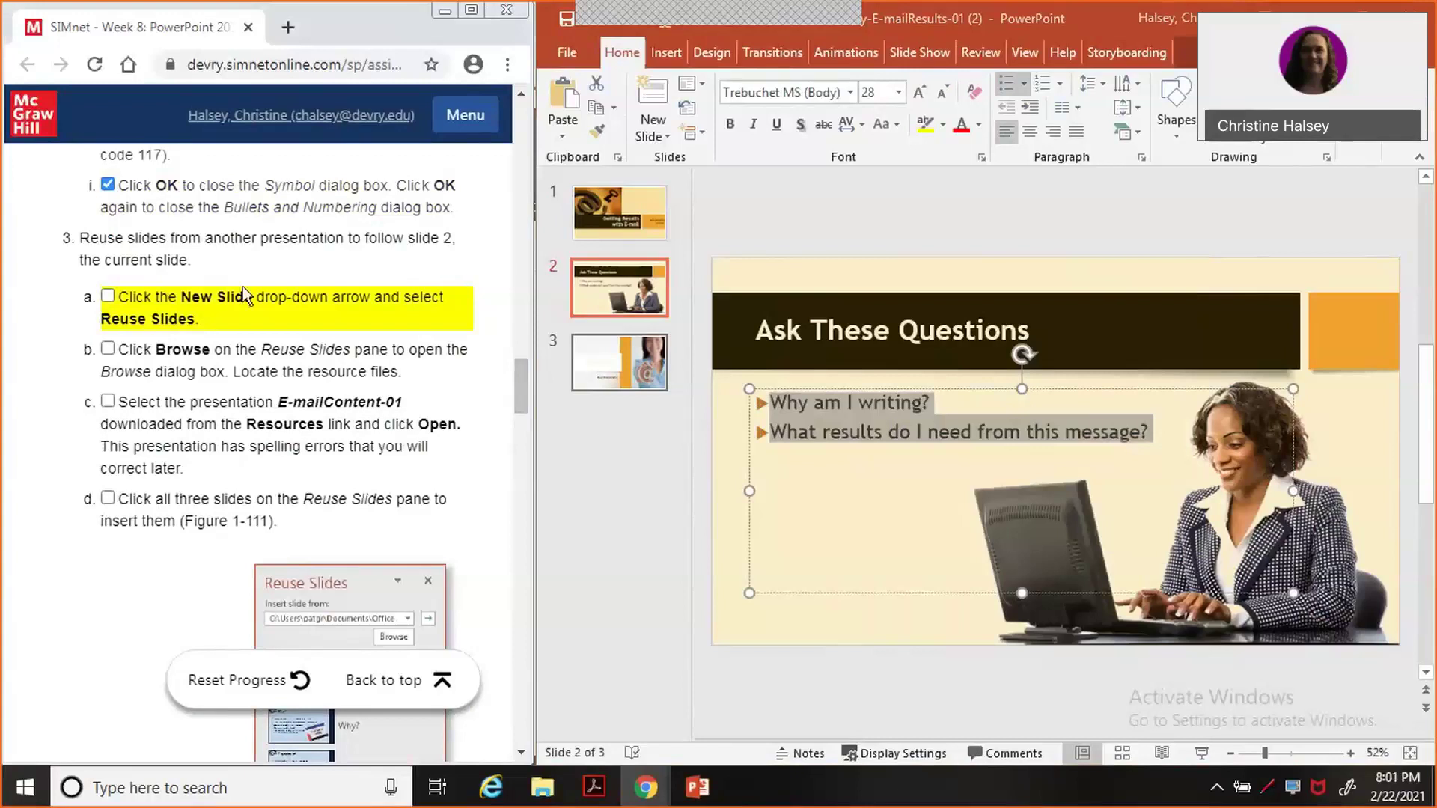
pyautogui.click(568, 52)
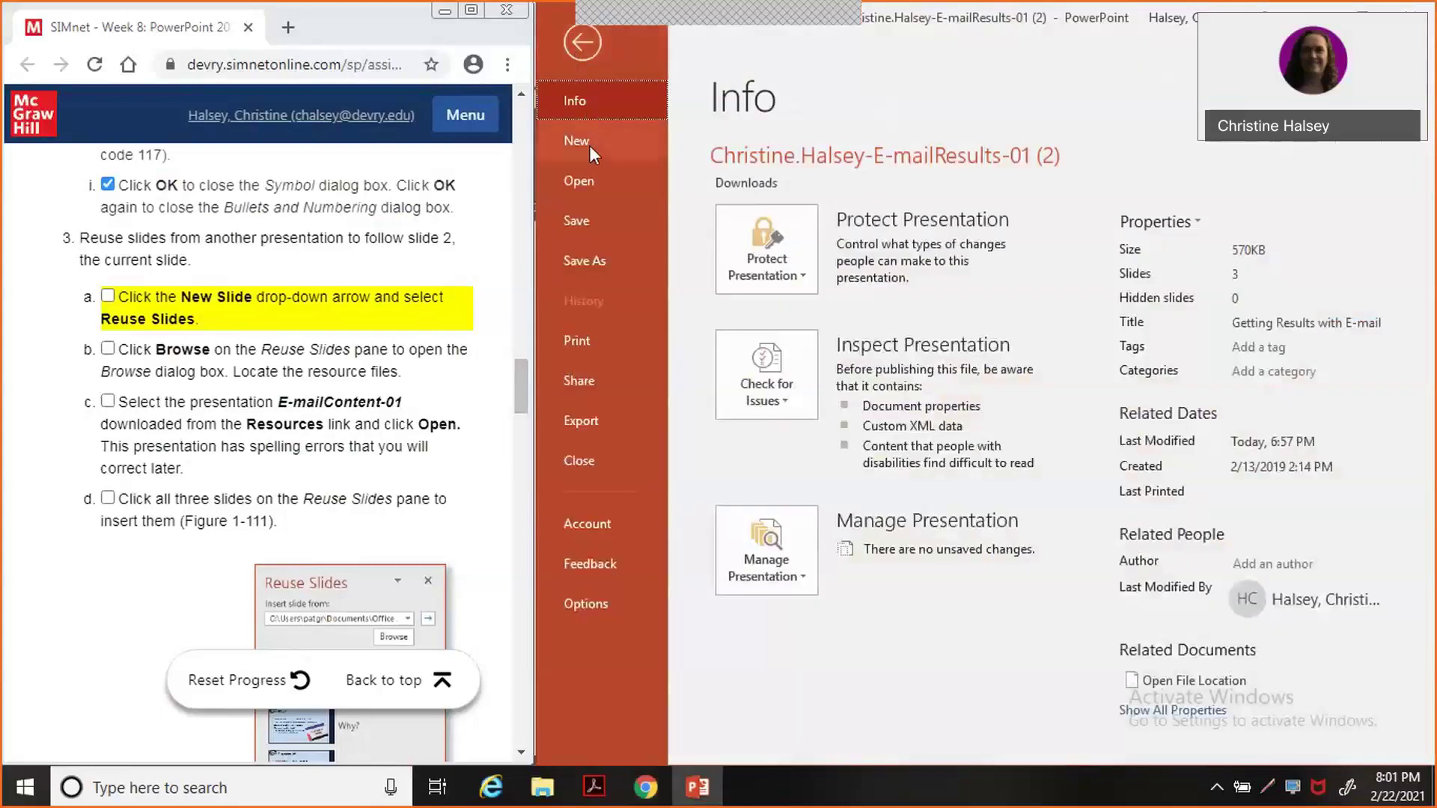
pyautogui.click(589, 141)
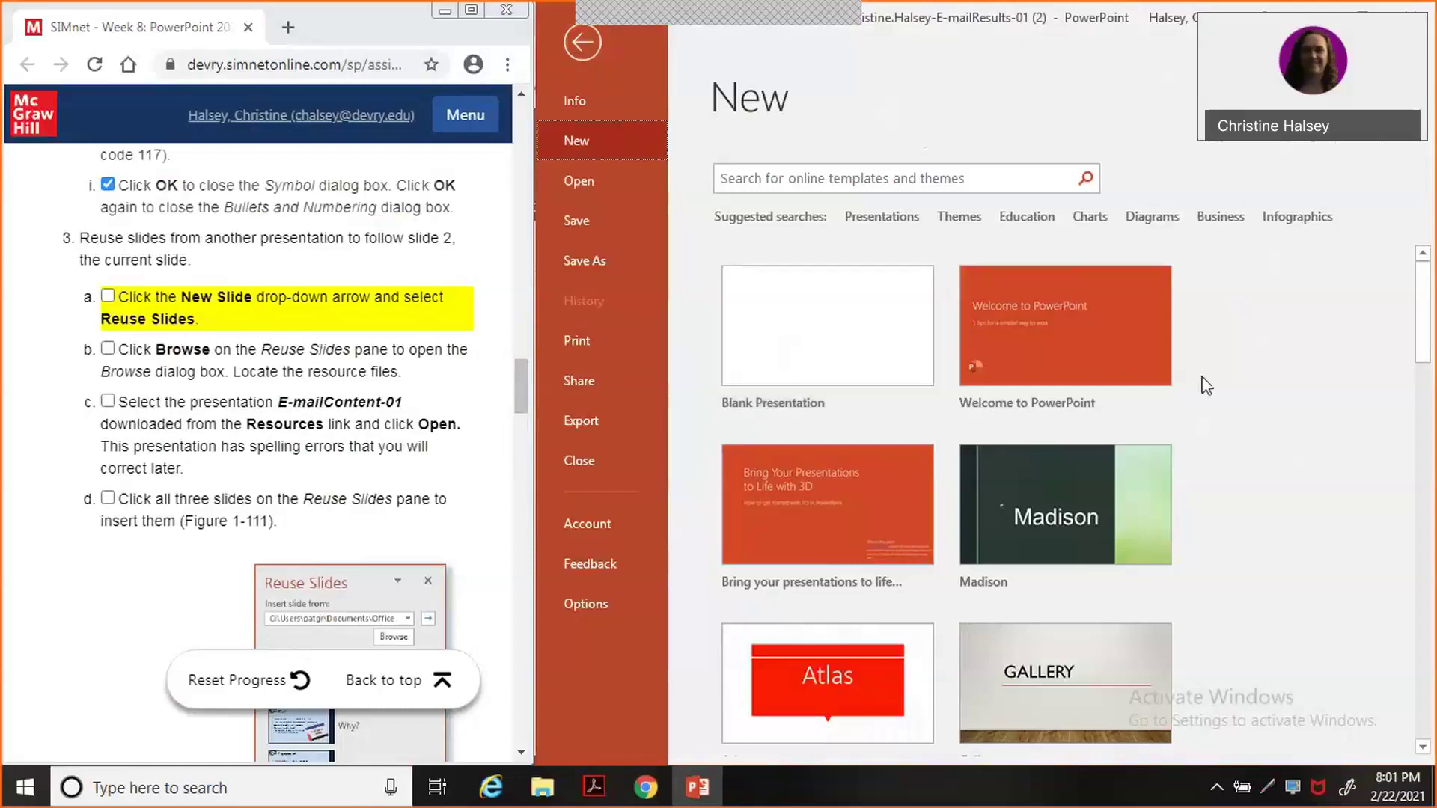
pyautogui.moveTo(1422, 314); pyautogui.dragTo(1424, 364)
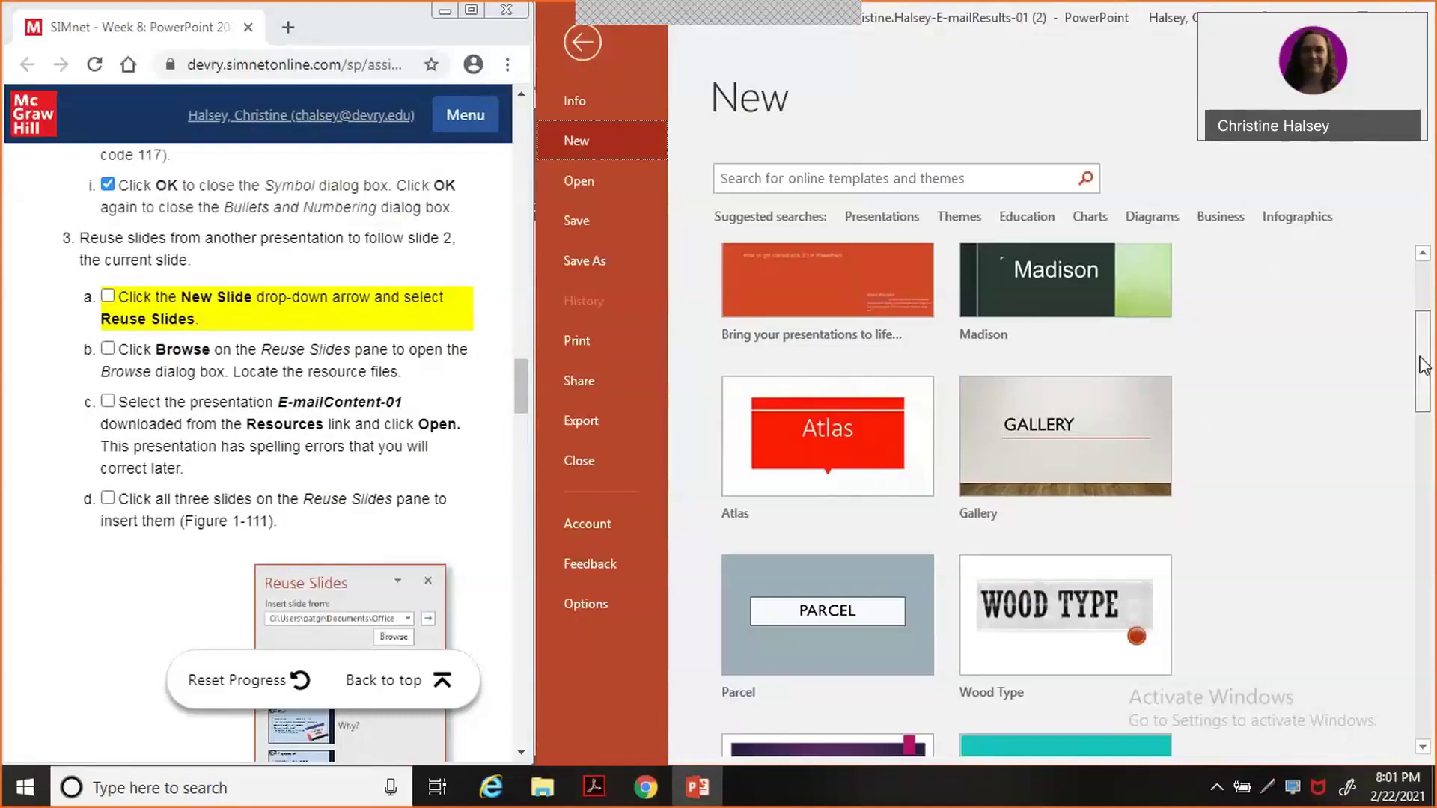
pyautogui.moveTo(1423, 364); pyautogui.dragTo(1407, 277)
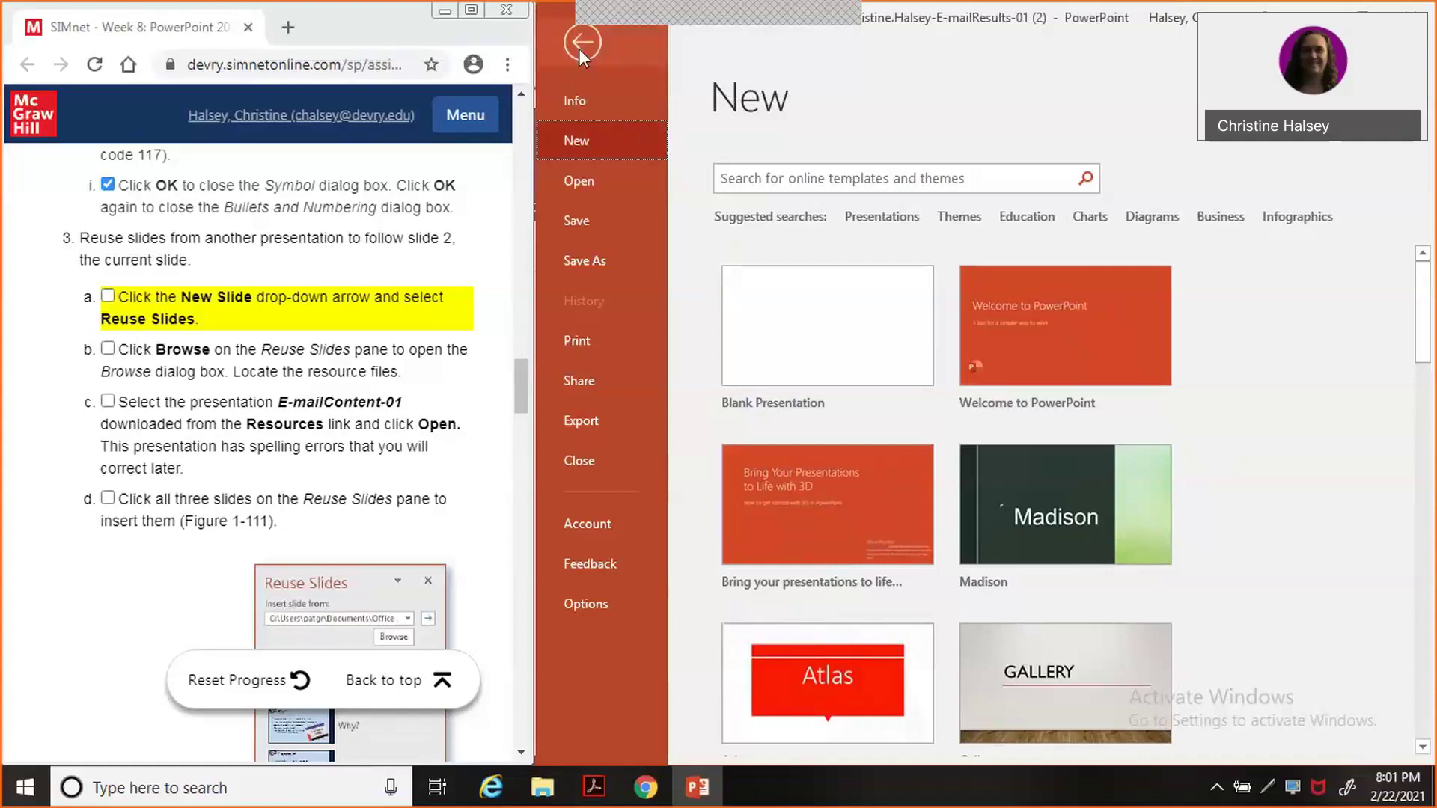
# Open the Reuse Slides pane from the New Slide menu and tick SIMnet step 3a.
pyautogui.click(579, 46)
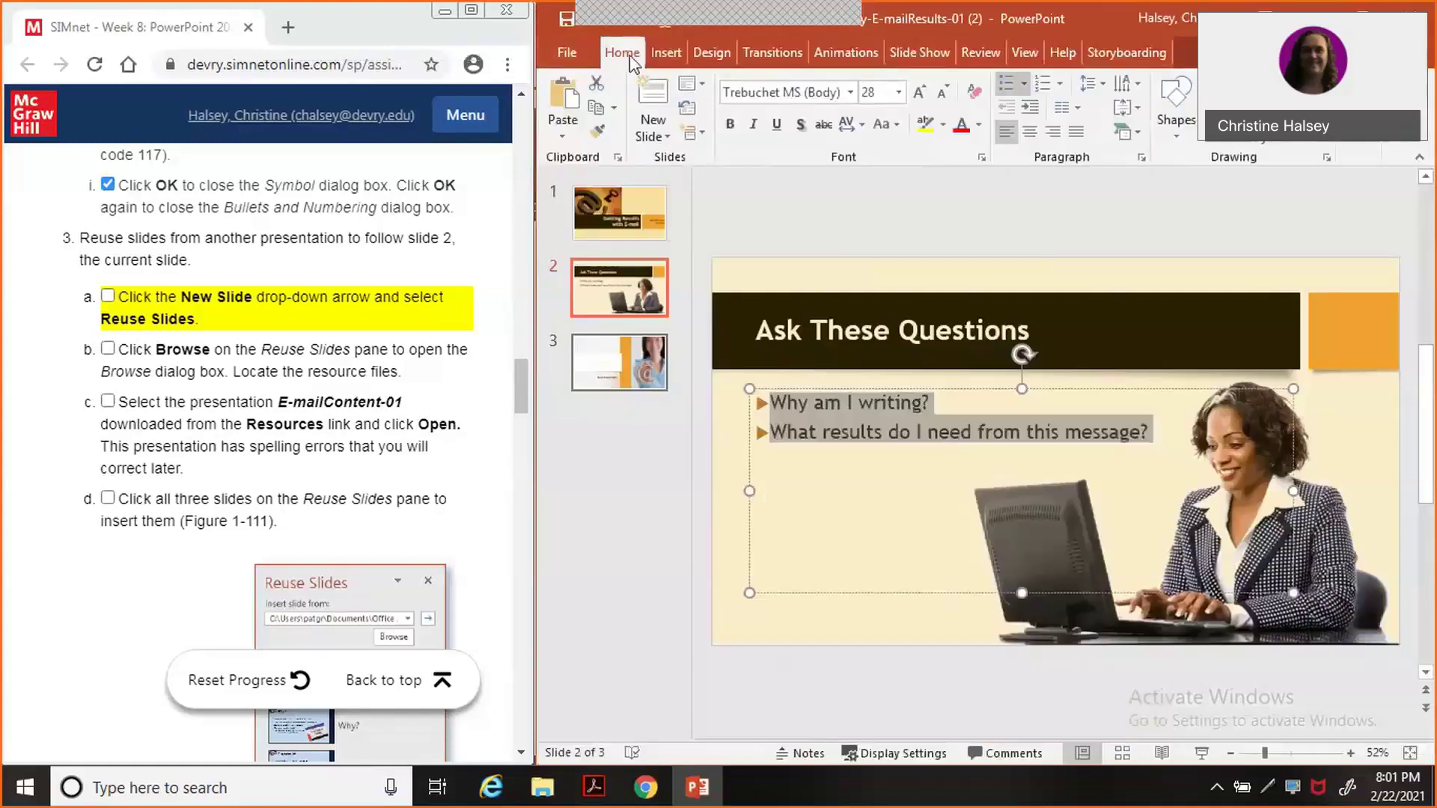
pyautogui.click(653, 137)
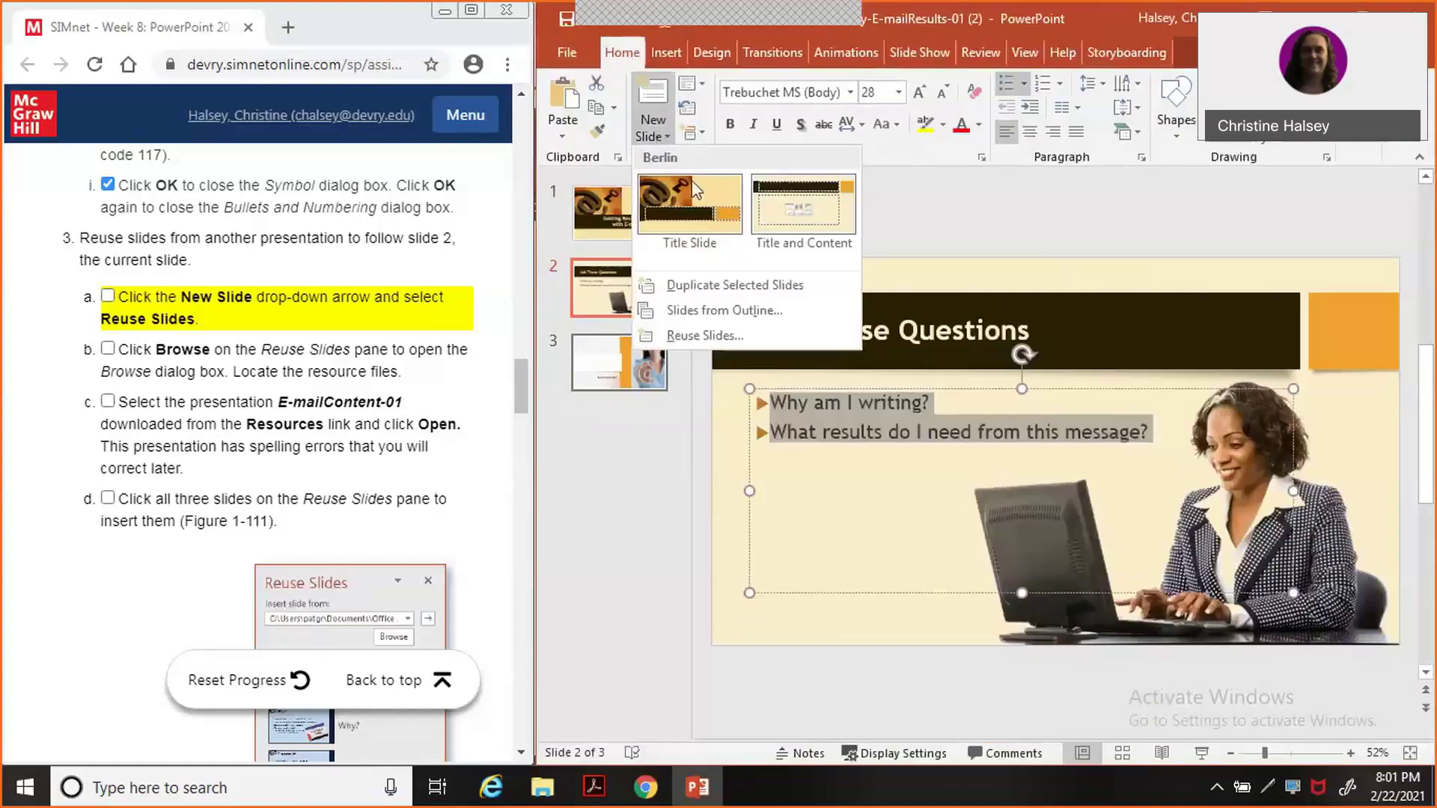
pyautogui.click(694, 346)
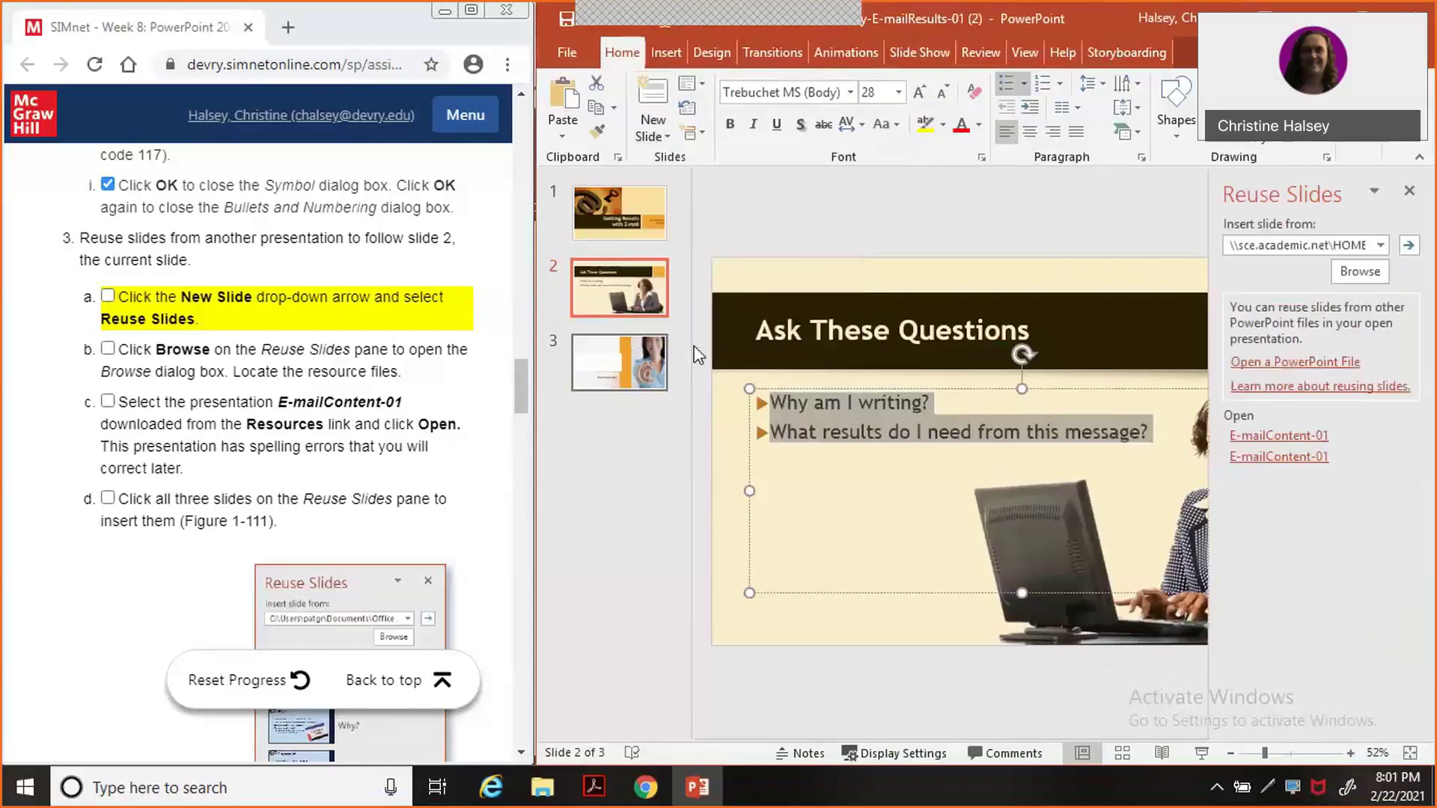
pyautogui.click(107, 298)
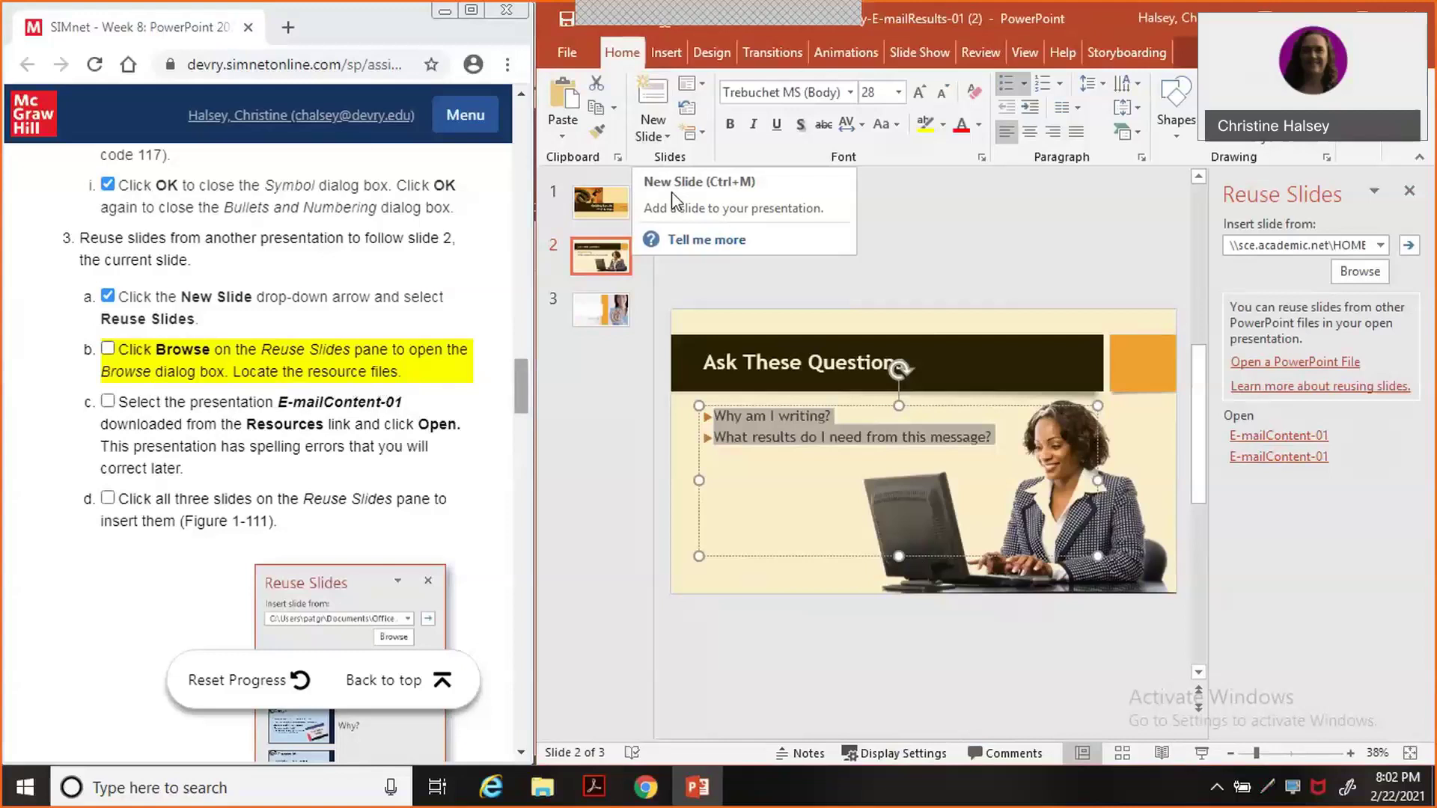
# Browse to Downloads > PP2019-GuidedProject-1-2 resources and load E-mailContent-01 into the pane.
pyautogui.press('F1')
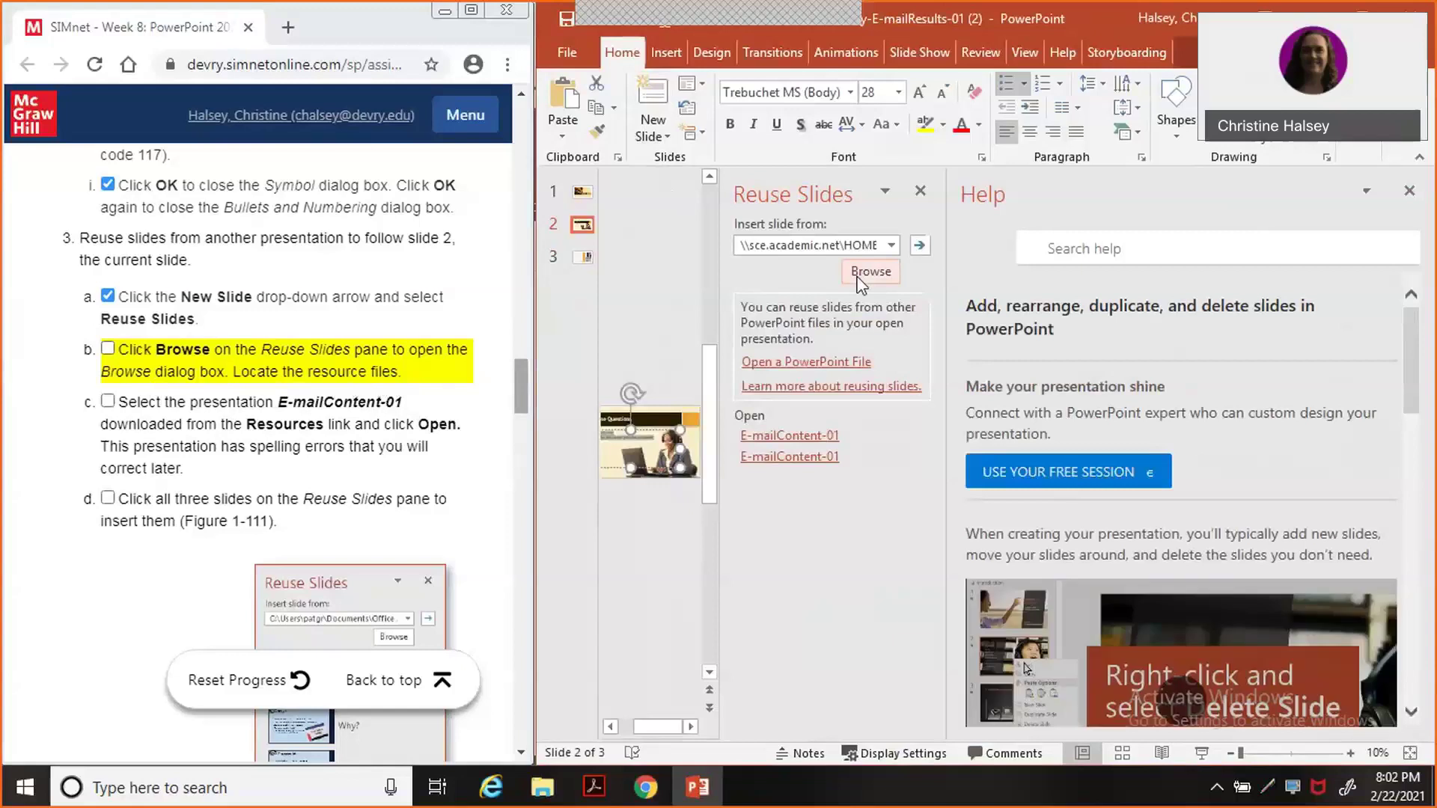
pyautogui.click(868, 272)
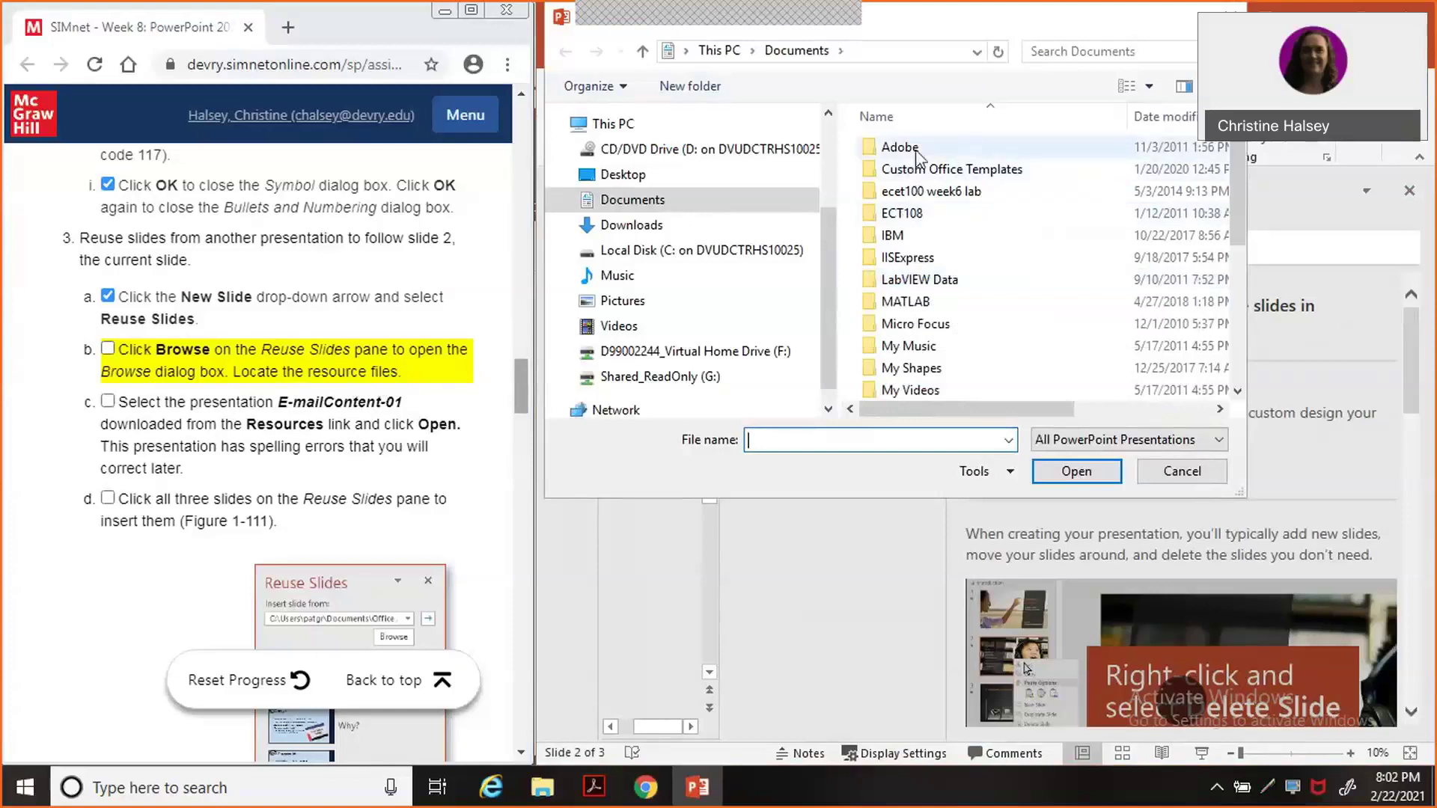
pyautogui.click(738, 226)
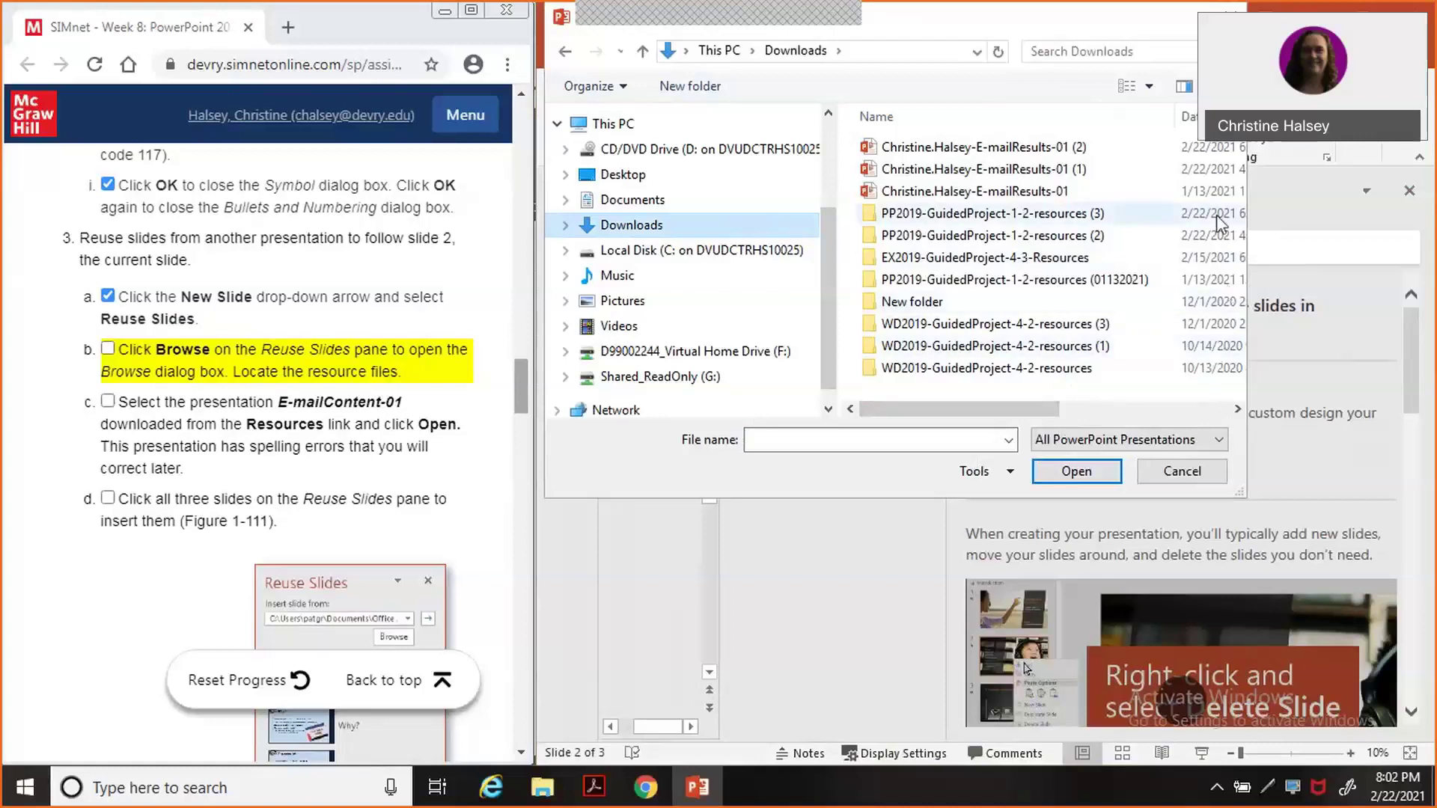
pyautogui.click(1074, 219)
pyautogui.doubleClick(1074, 219)
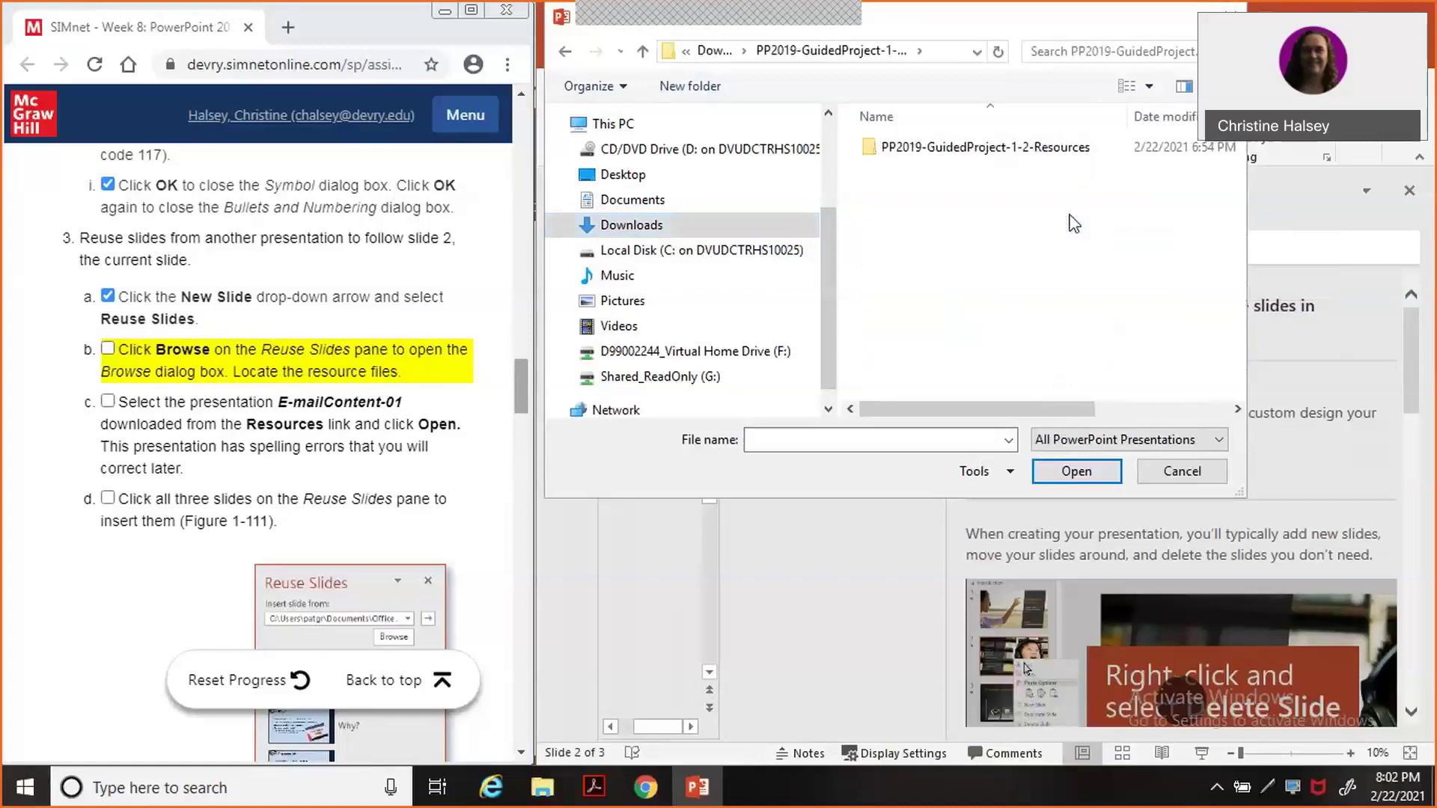
pyautogui.doubleClick(988, 148)
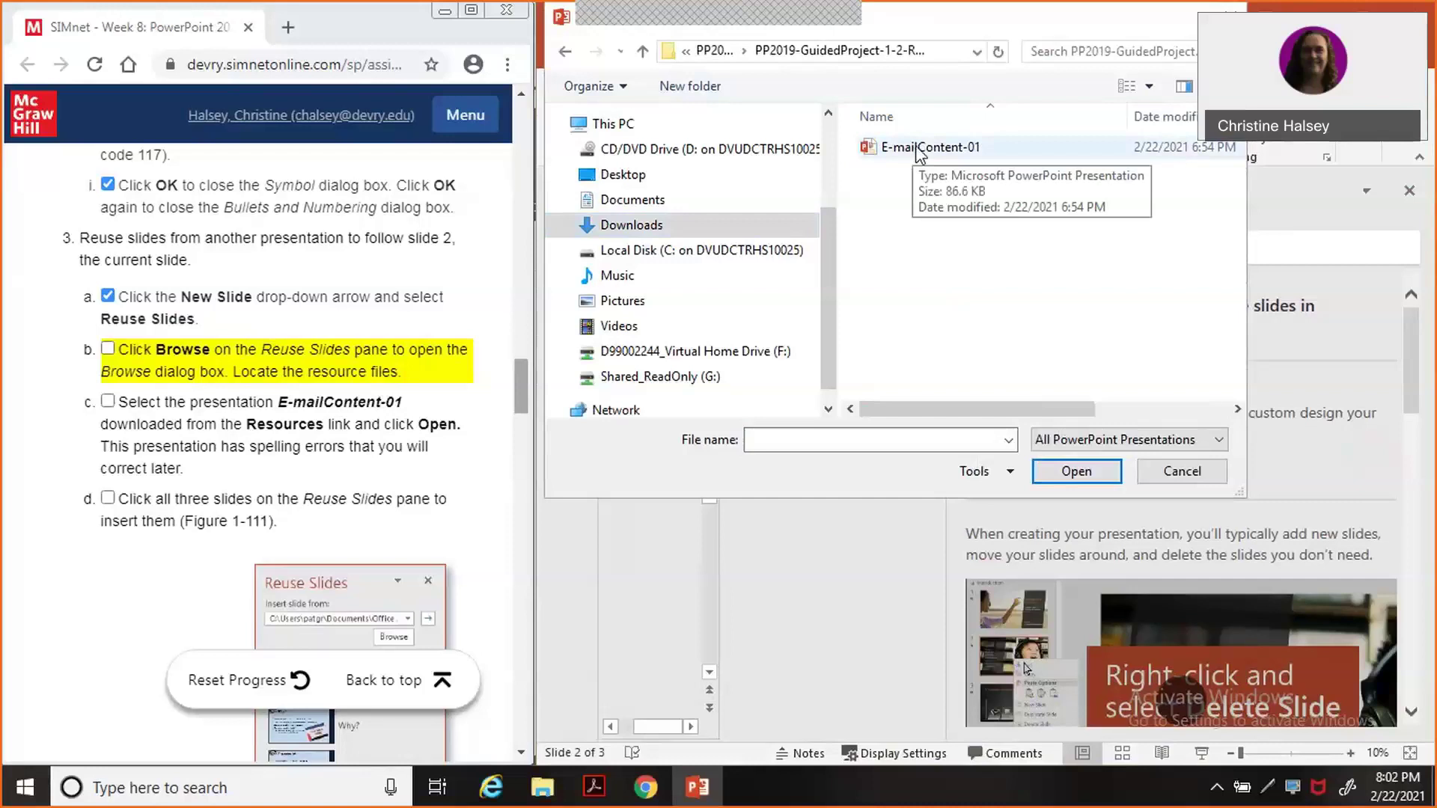
pyautogui.doubleClick(921, 147)
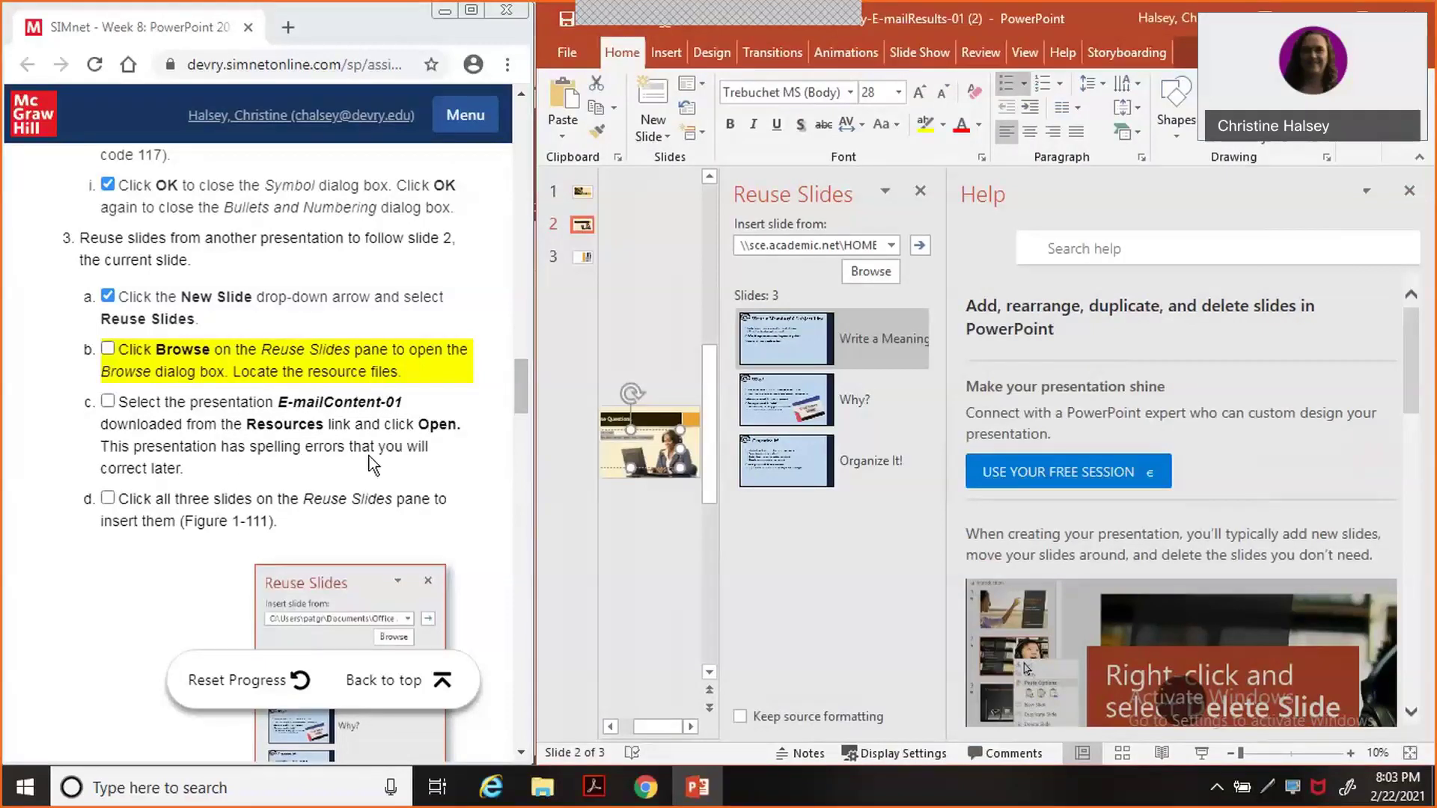
# Tick steps 3b–3c and insert the Why?, Organize It! and Subject Line slides repeatedly, reaching ten slides.
pyautogui.click(108, 350)
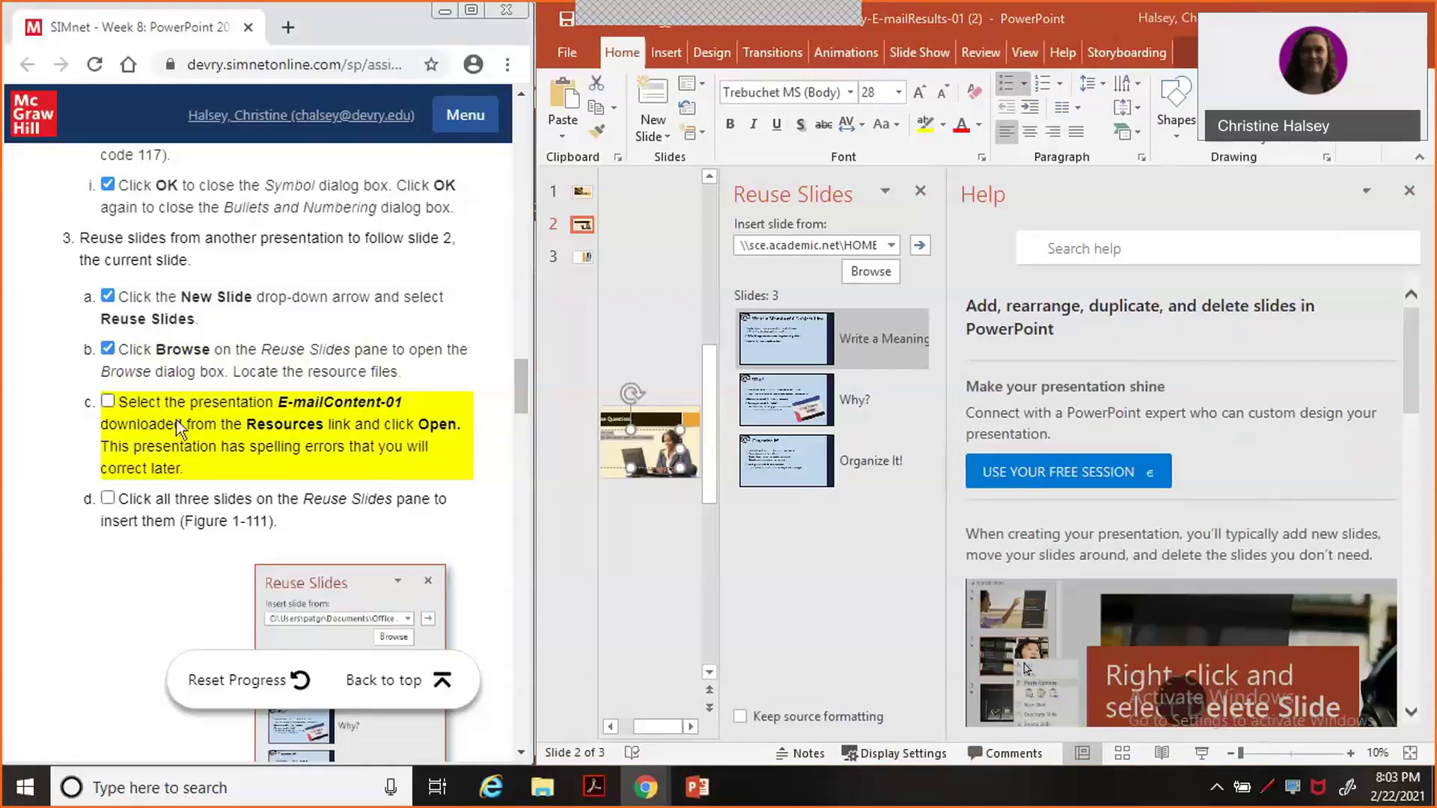
pyautogui.click(107, 403)
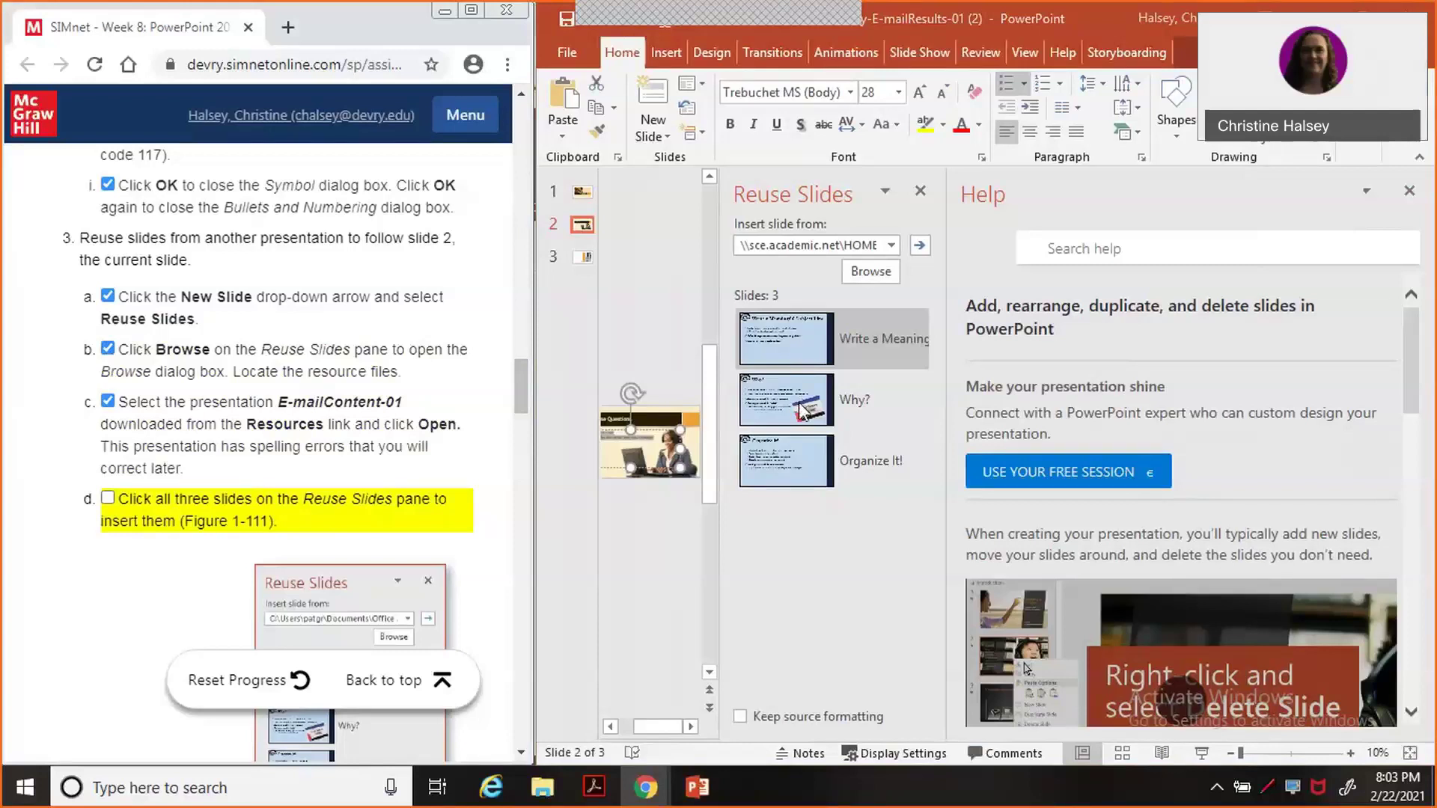
pyautogui.click(802, 410)
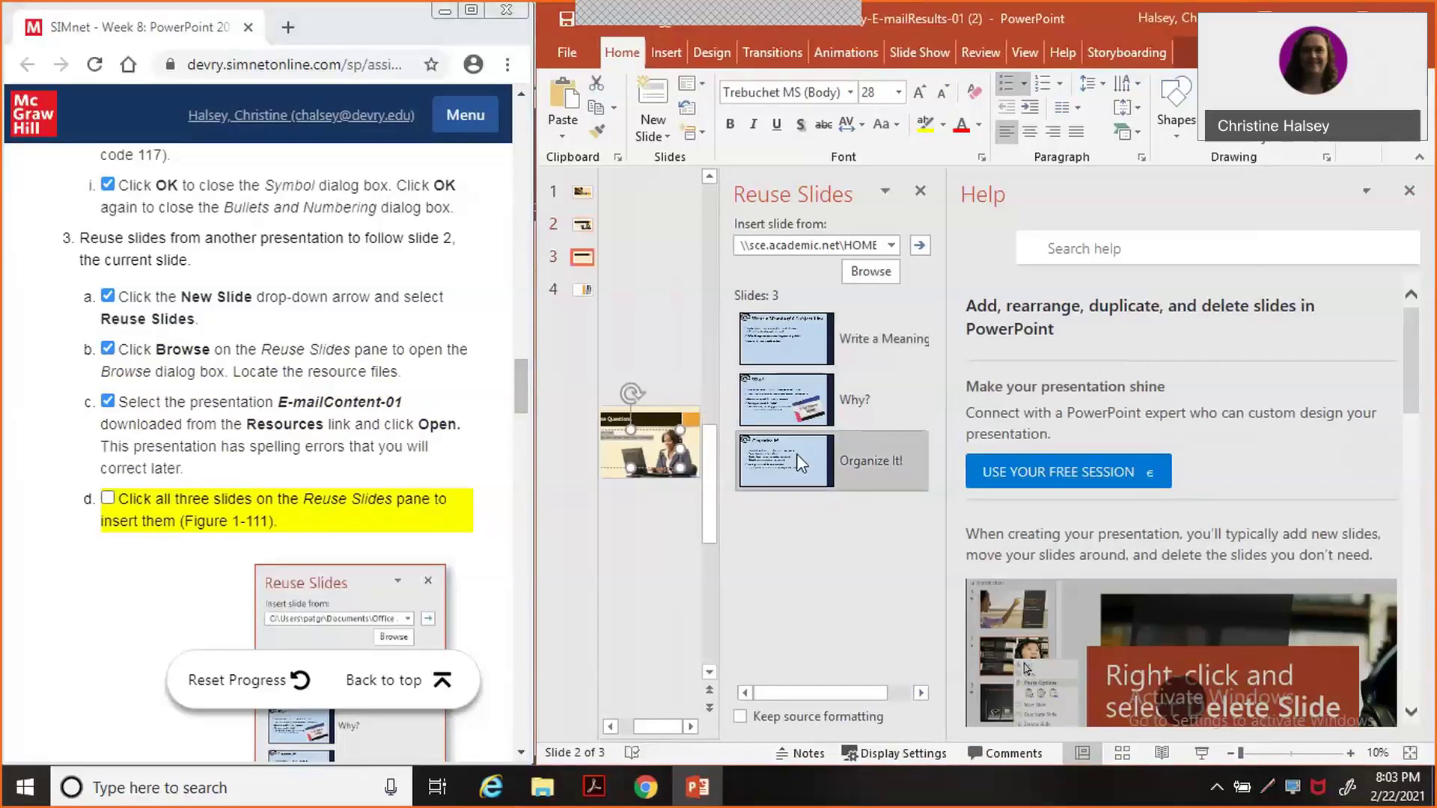
pyautogui.click(796, 340)
pyautogui.click(804, 387)
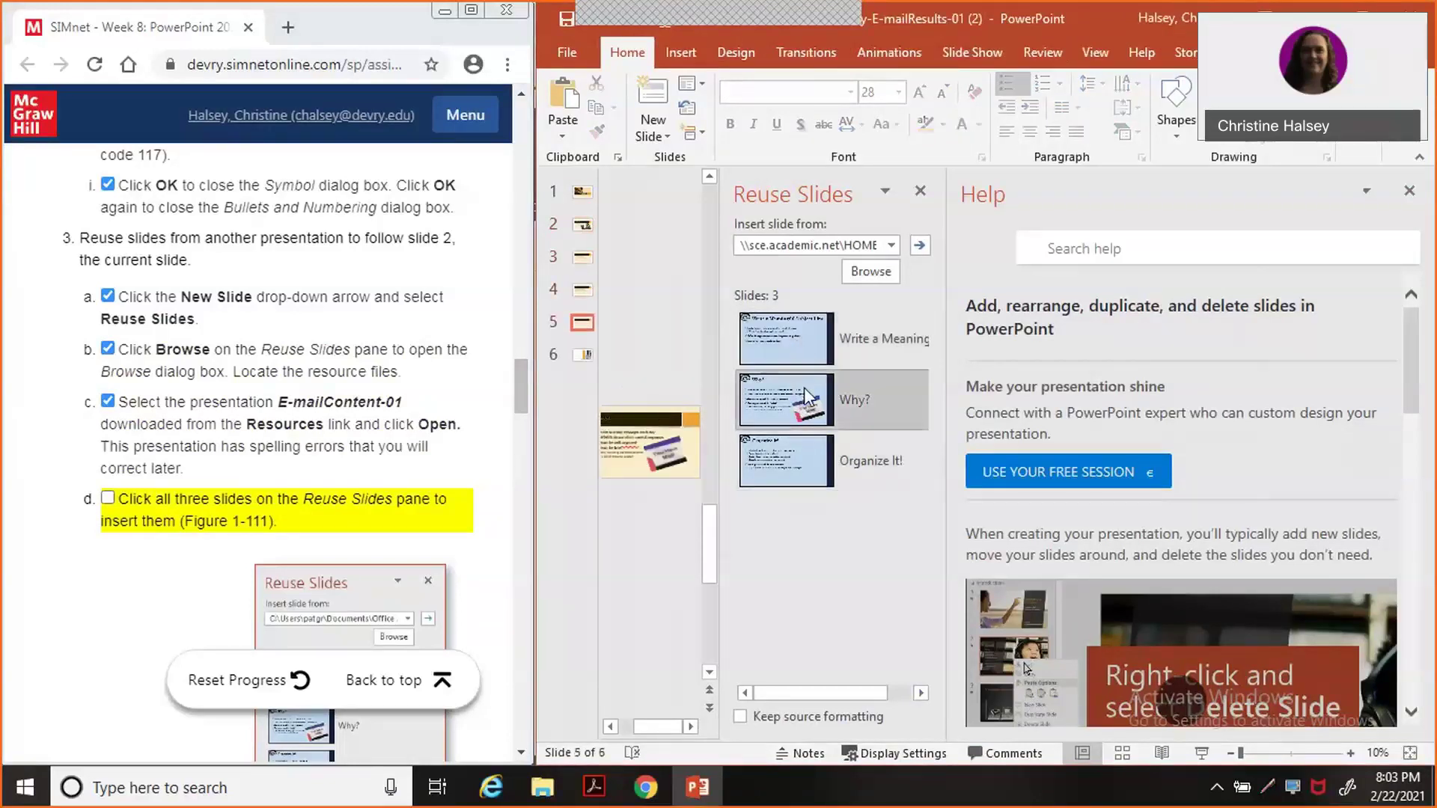
pyautogui.click(794, 343)
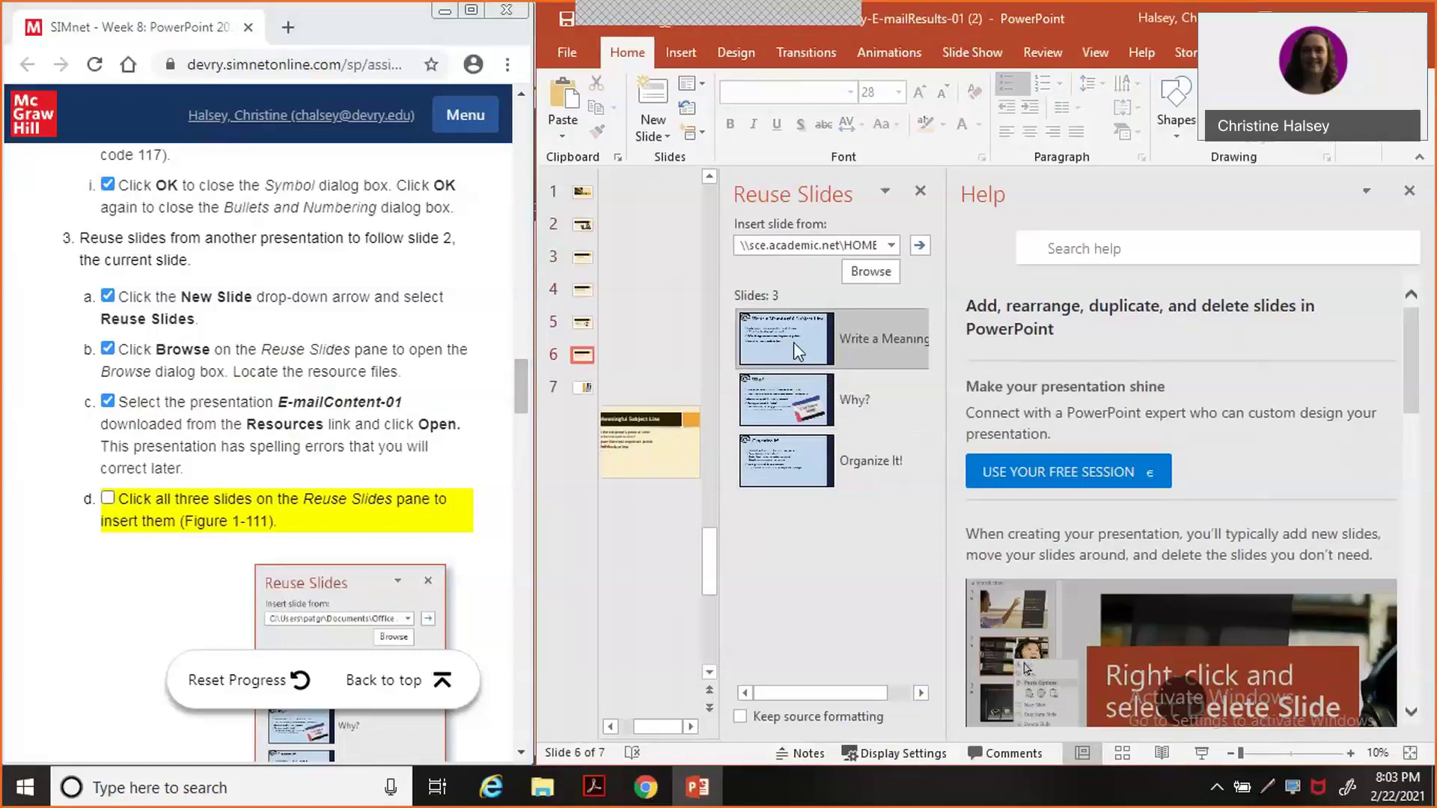
pyautogui.click(787, 408)
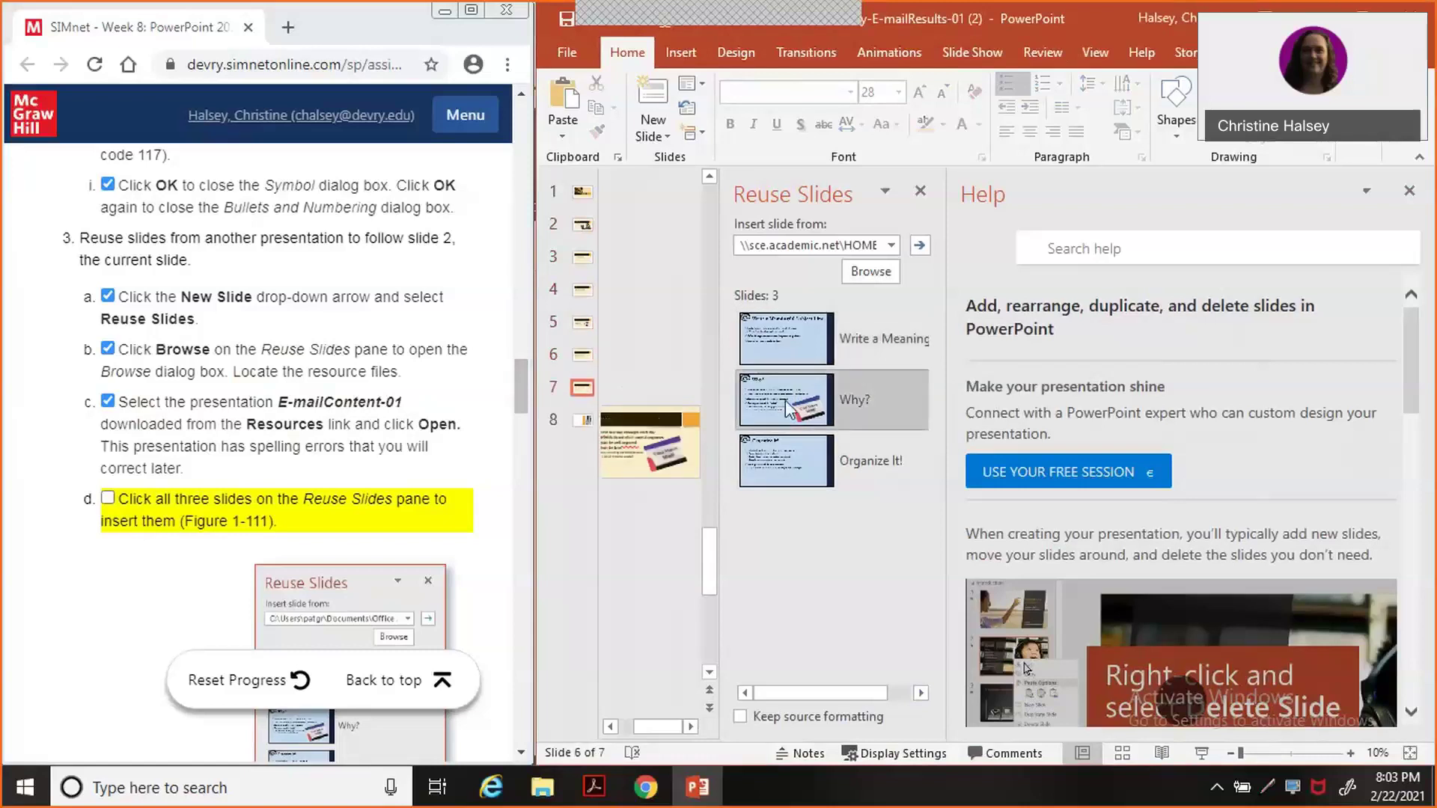
pyautogui.click(790, 342)
pyautogui.click(785, 334)
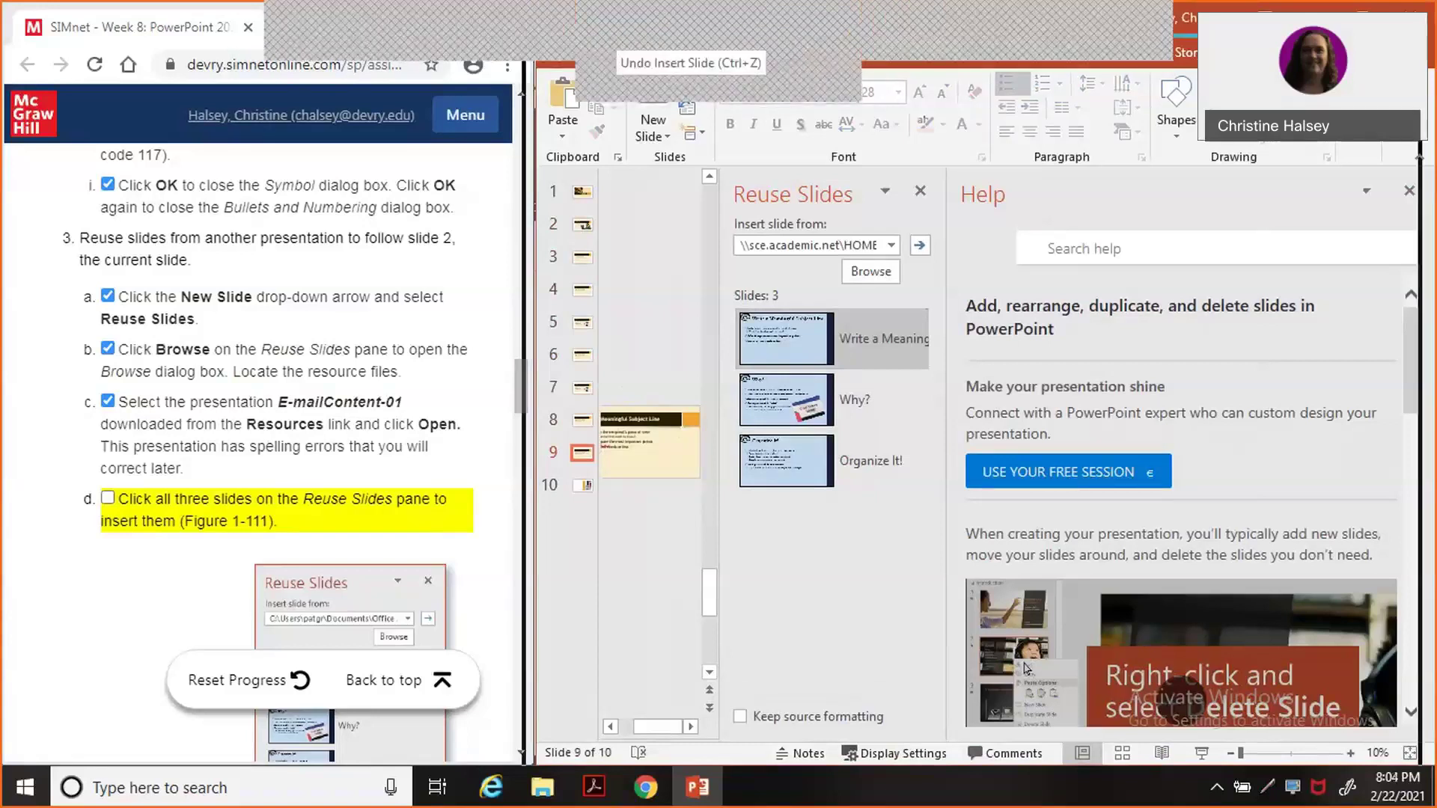
# Undo the slide insertions repeatedly until the deck is back to three slides.
pyautogui.moveTo(659, 51); pyautogui.dragTo(646, 97)
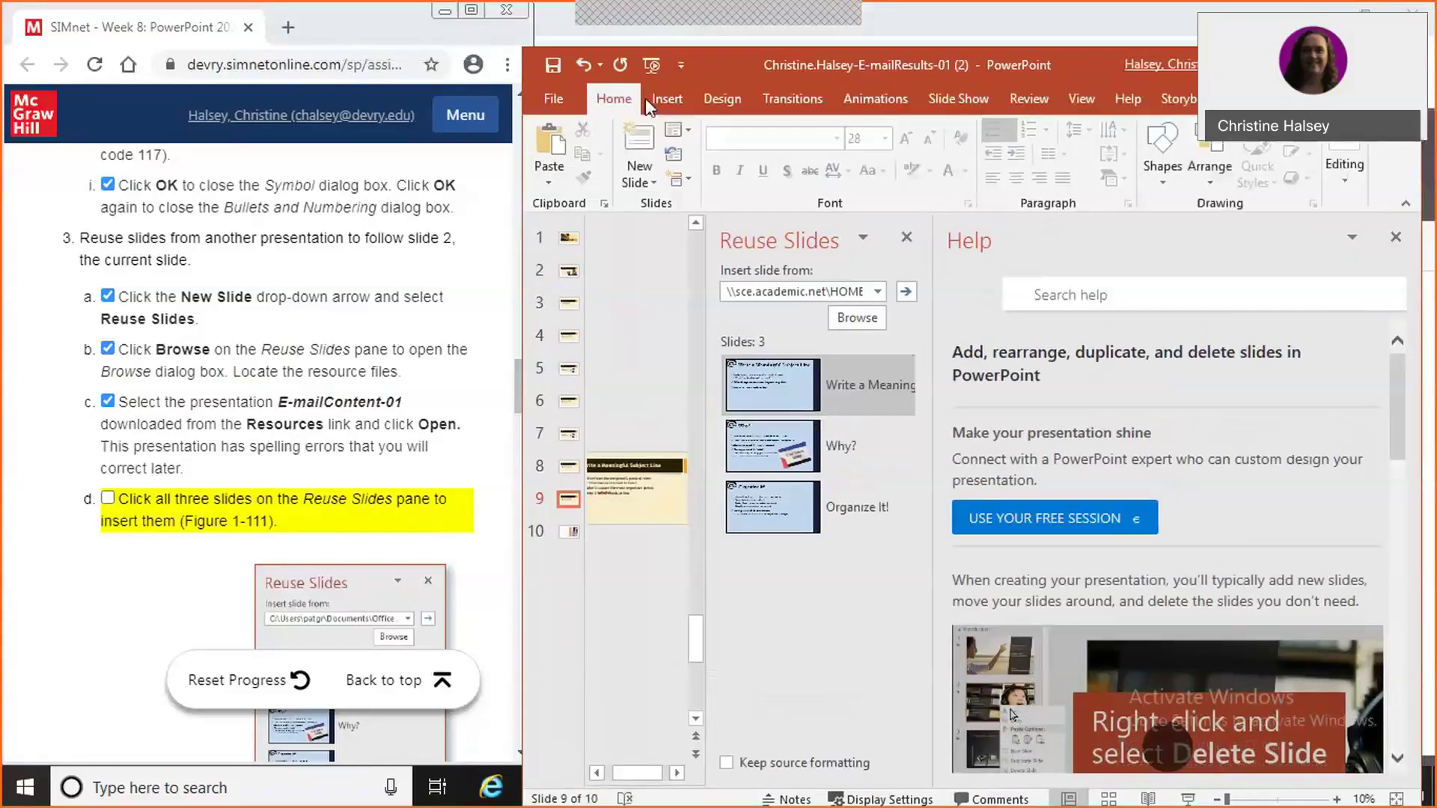
pyautogui.click(578, 65)
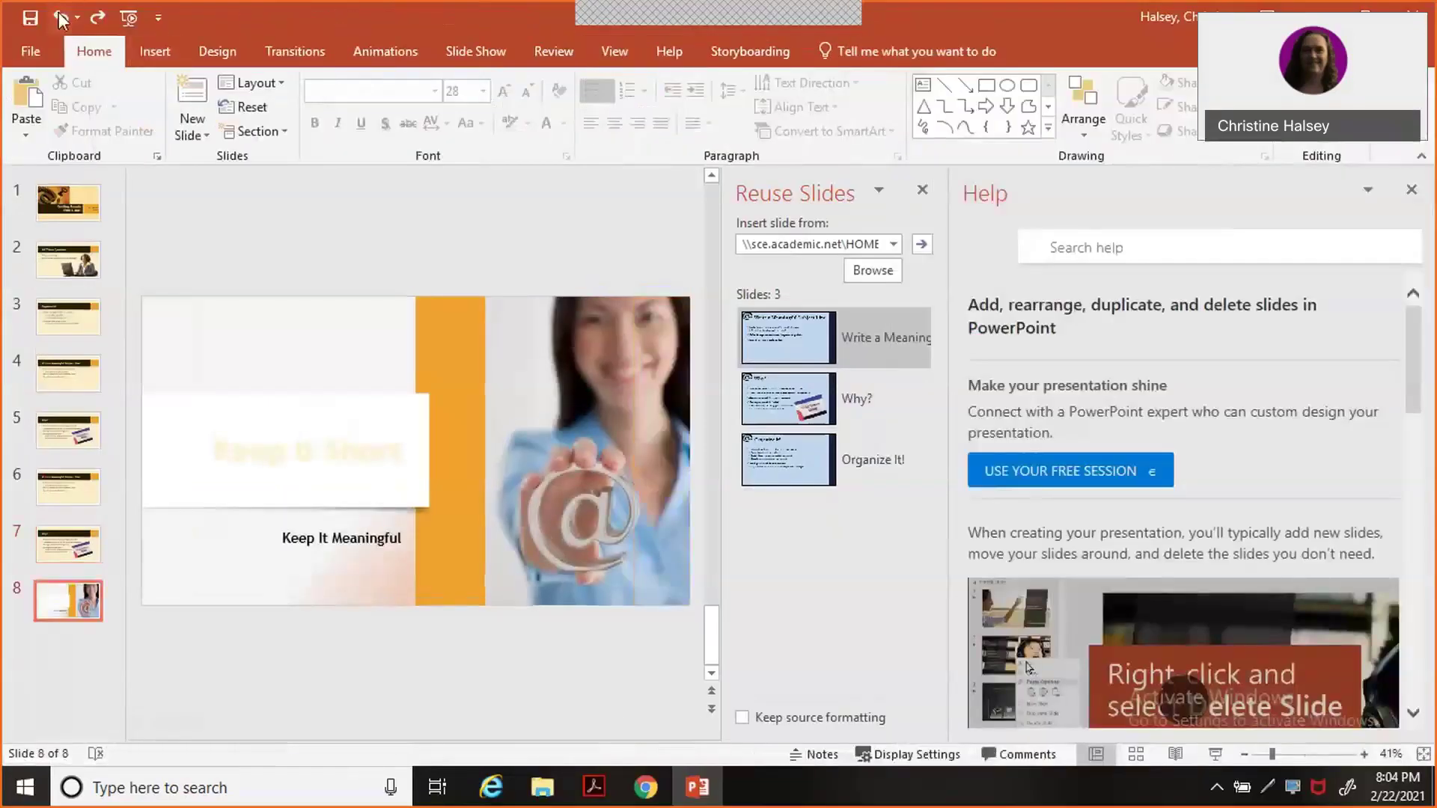
pyautogui.click(60, 17)
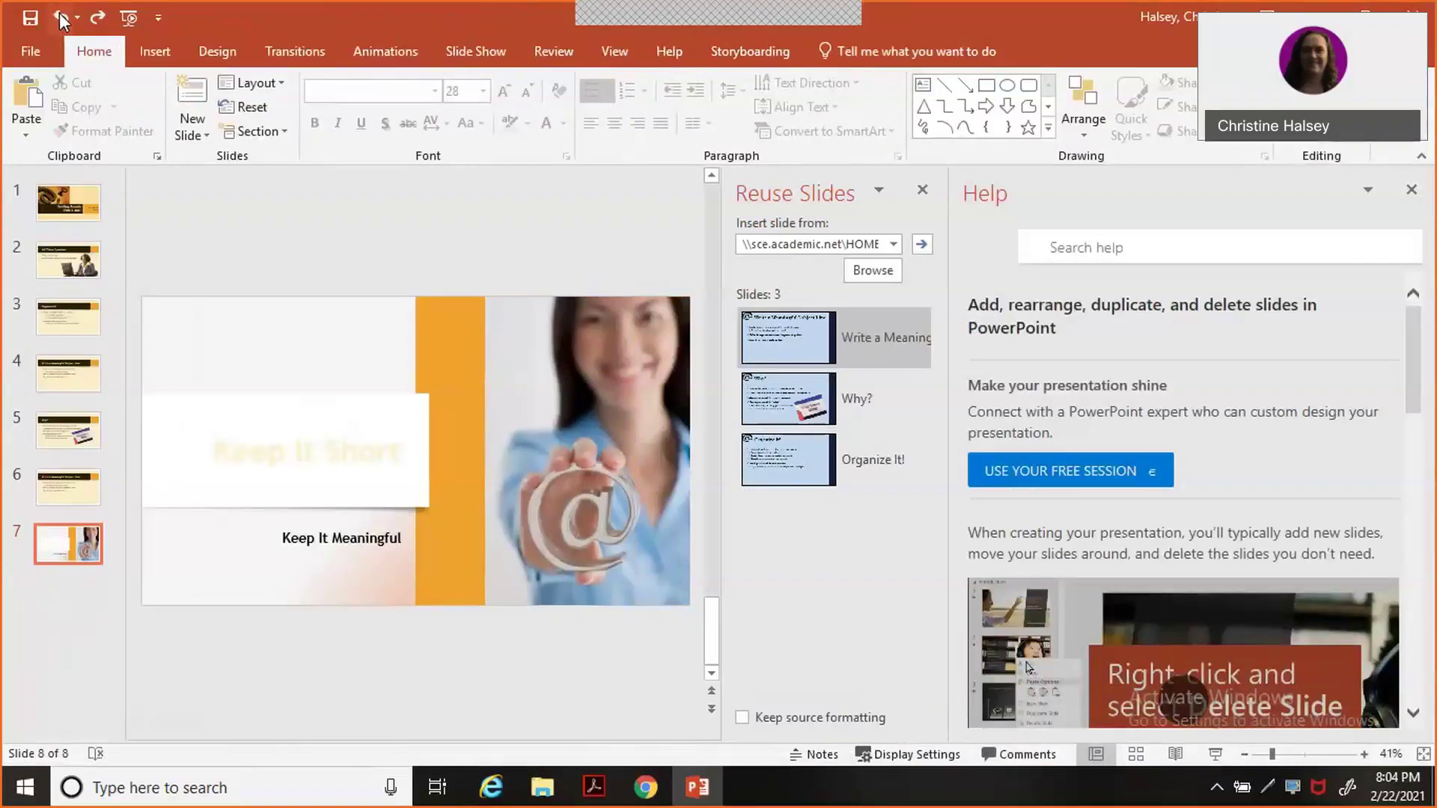
pyautogui.click(60, 16)
pyautogui.click(60, 17)
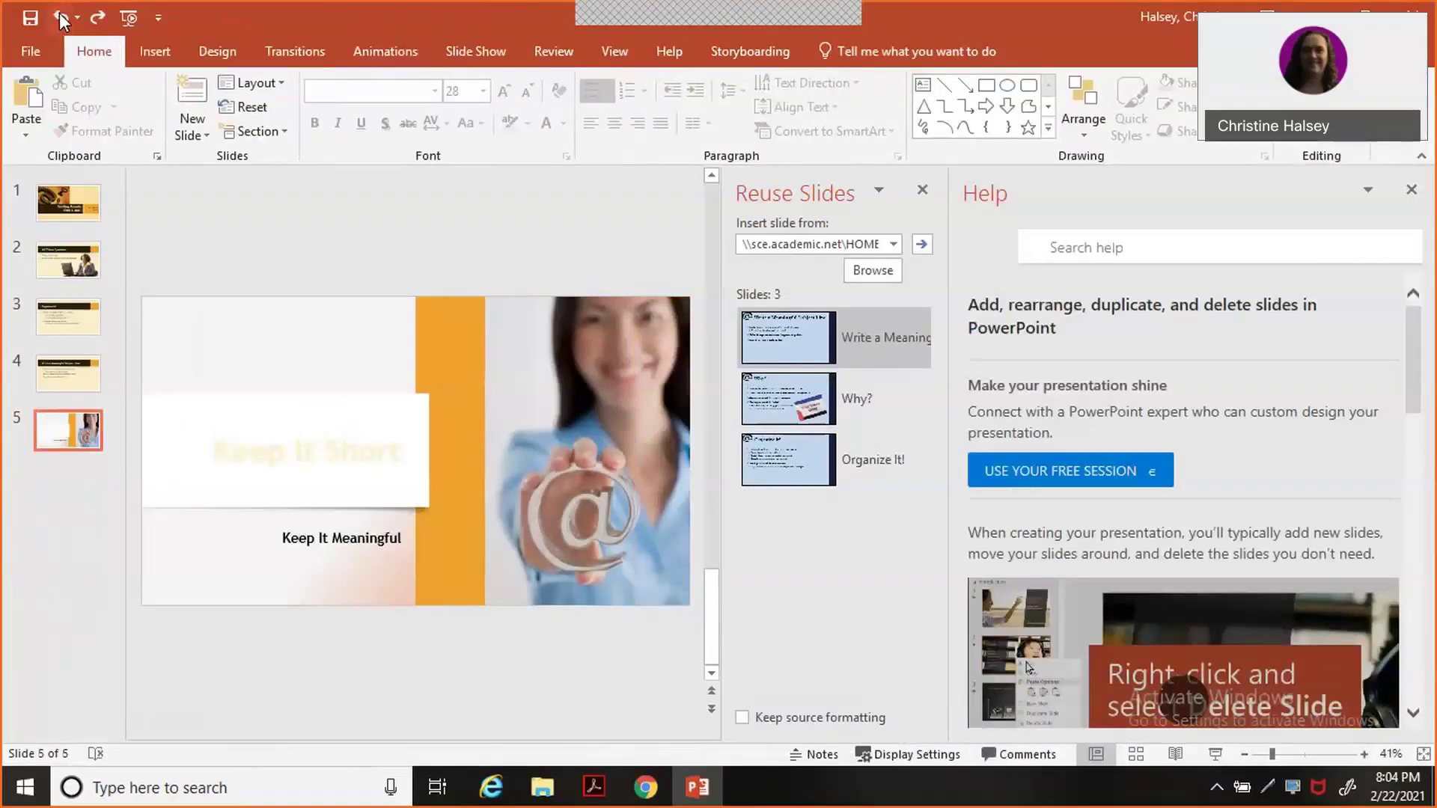
pyautogui.click(60, 17)
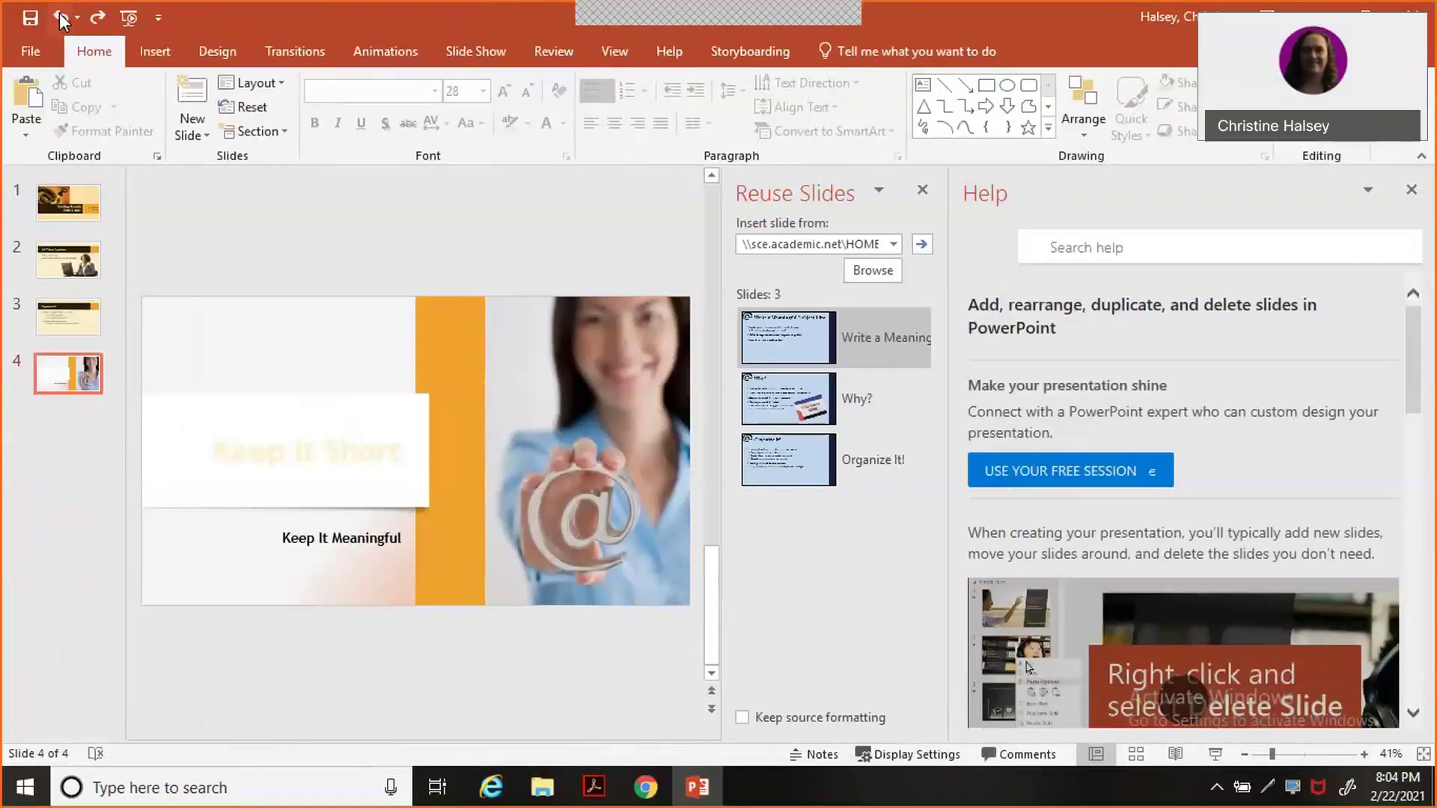
pyautogui.click(60, 16)
pyautogui.click(59, 17)
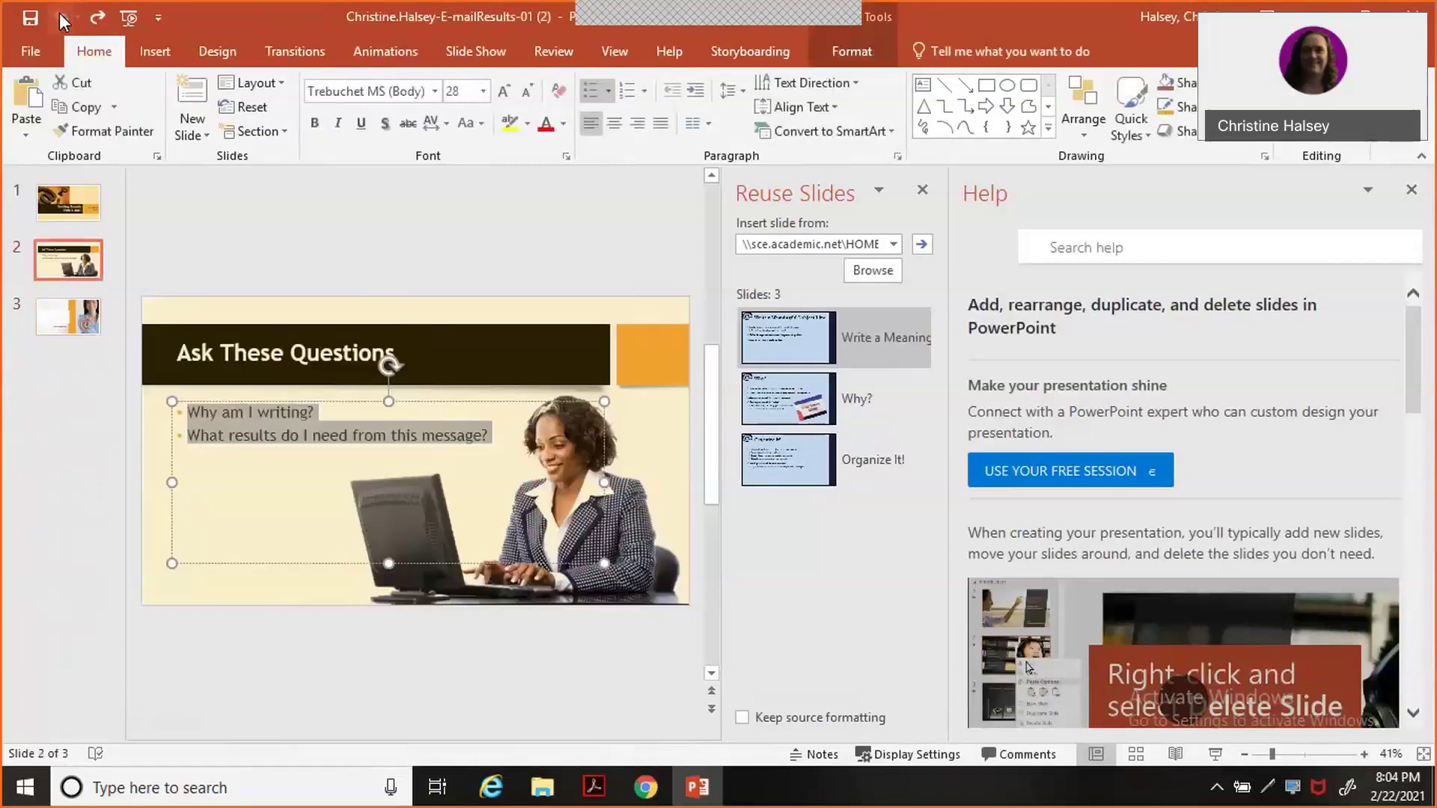
# Redo and undo back and forth to keep slide 2's arrow bullets with only three slides.
pyautogui.click(98, 18)
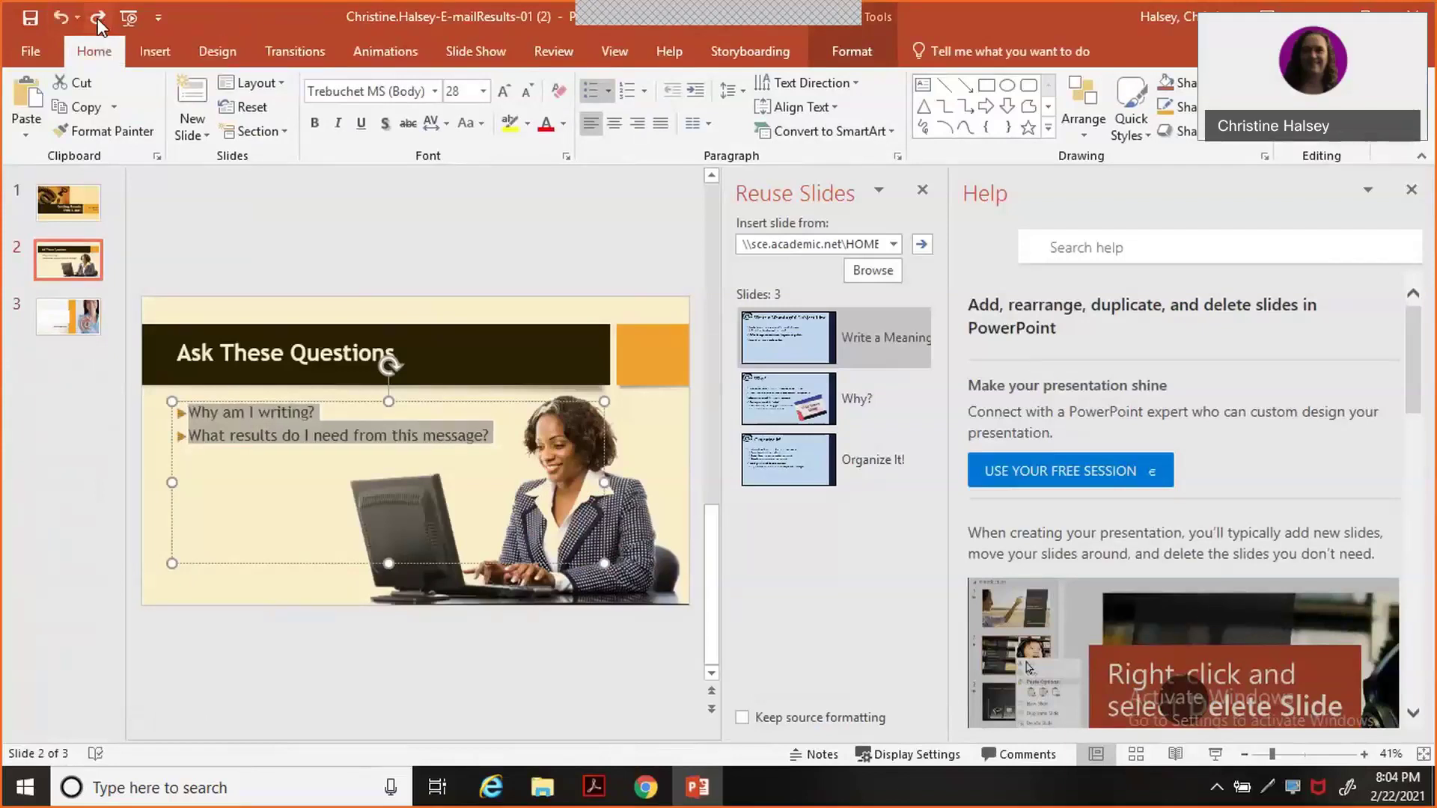
pyautogui.click(98, 18)
pyautogui.click(98, 18)
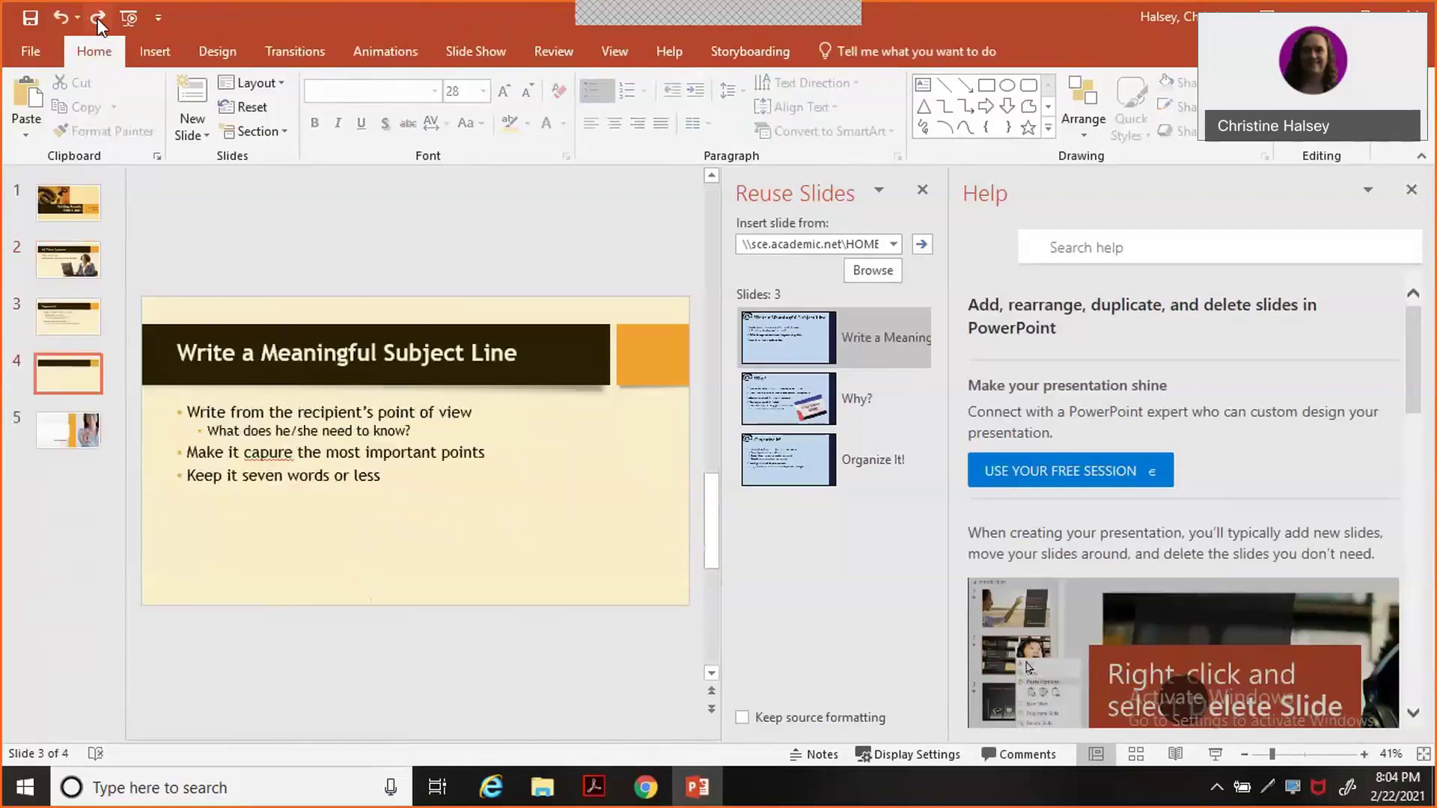
pyautogui.click(98, 18)
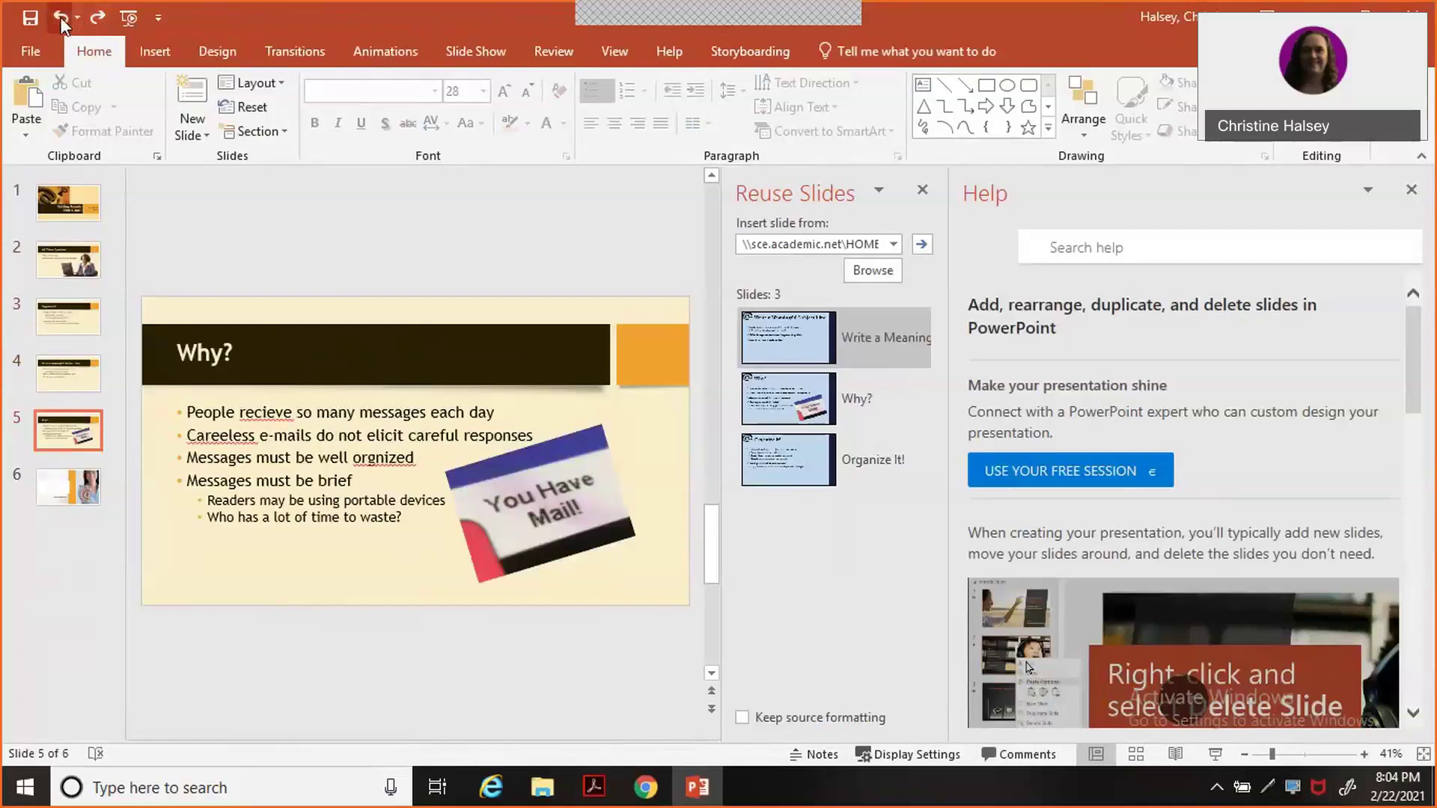
pyautogui.click(61, 18)
pyautogui.click(62, 19)
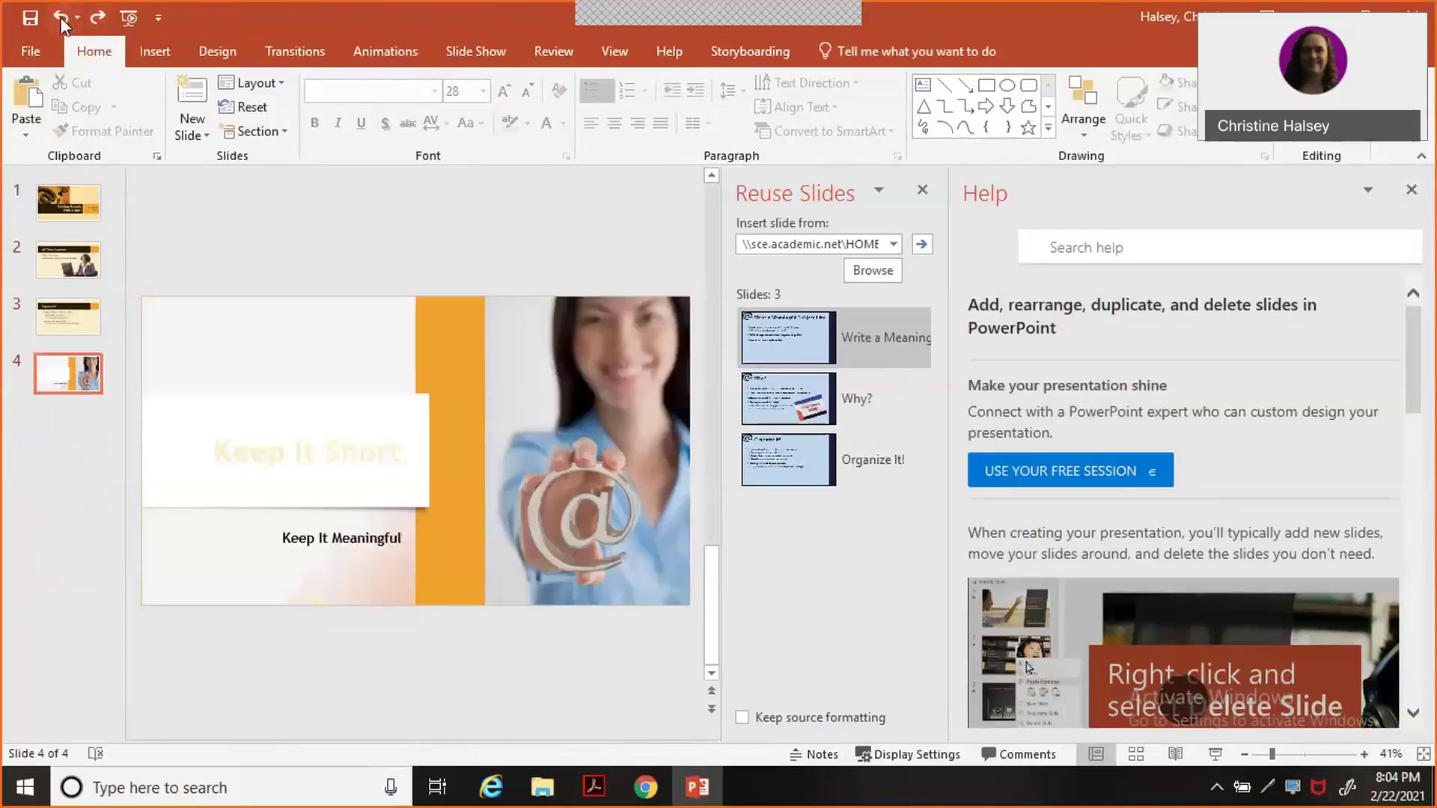
pyautogui.click(62, 19)
pyautogui.click(61, 19)
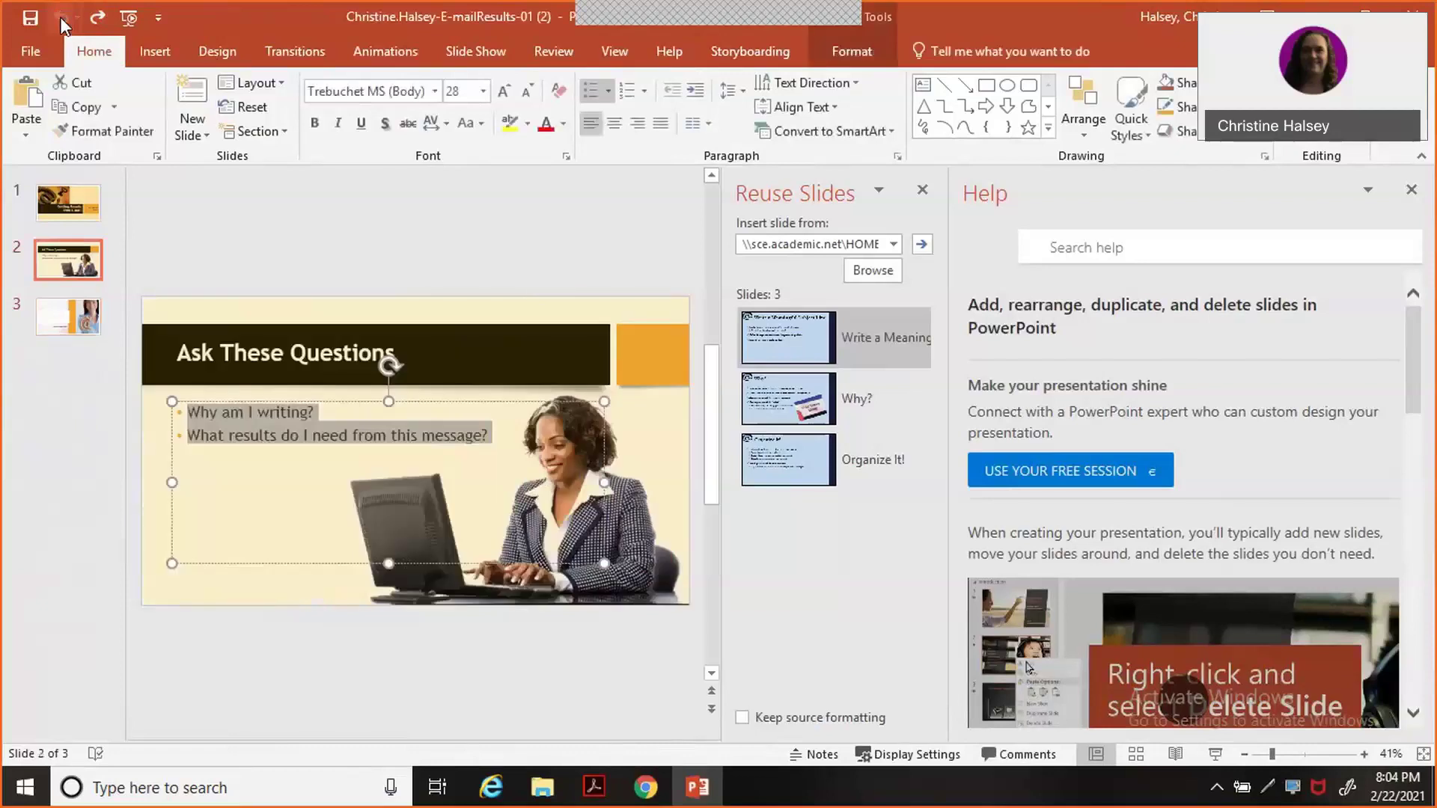
pyautogui.click(97, 17)
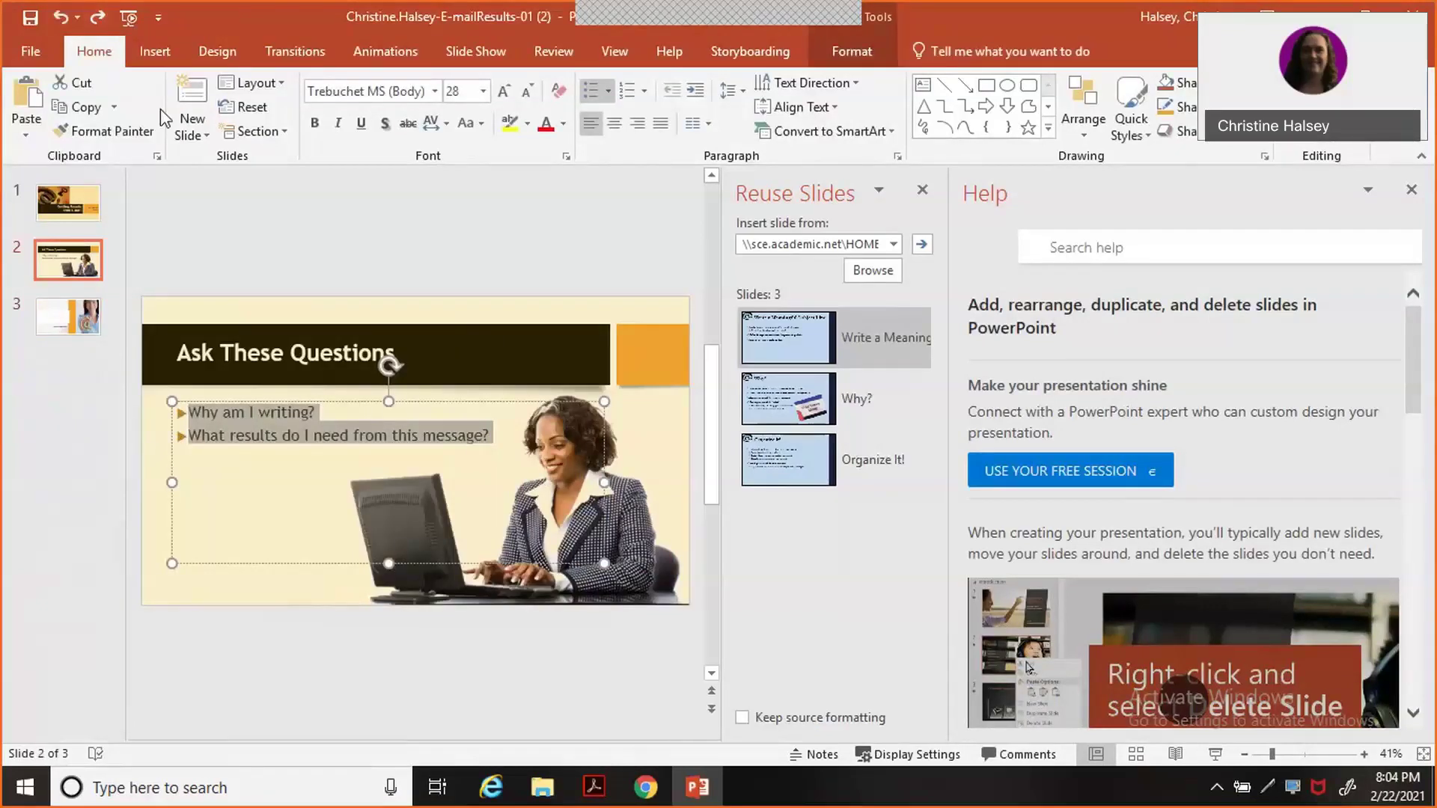
pyautogui.click(97, 17)
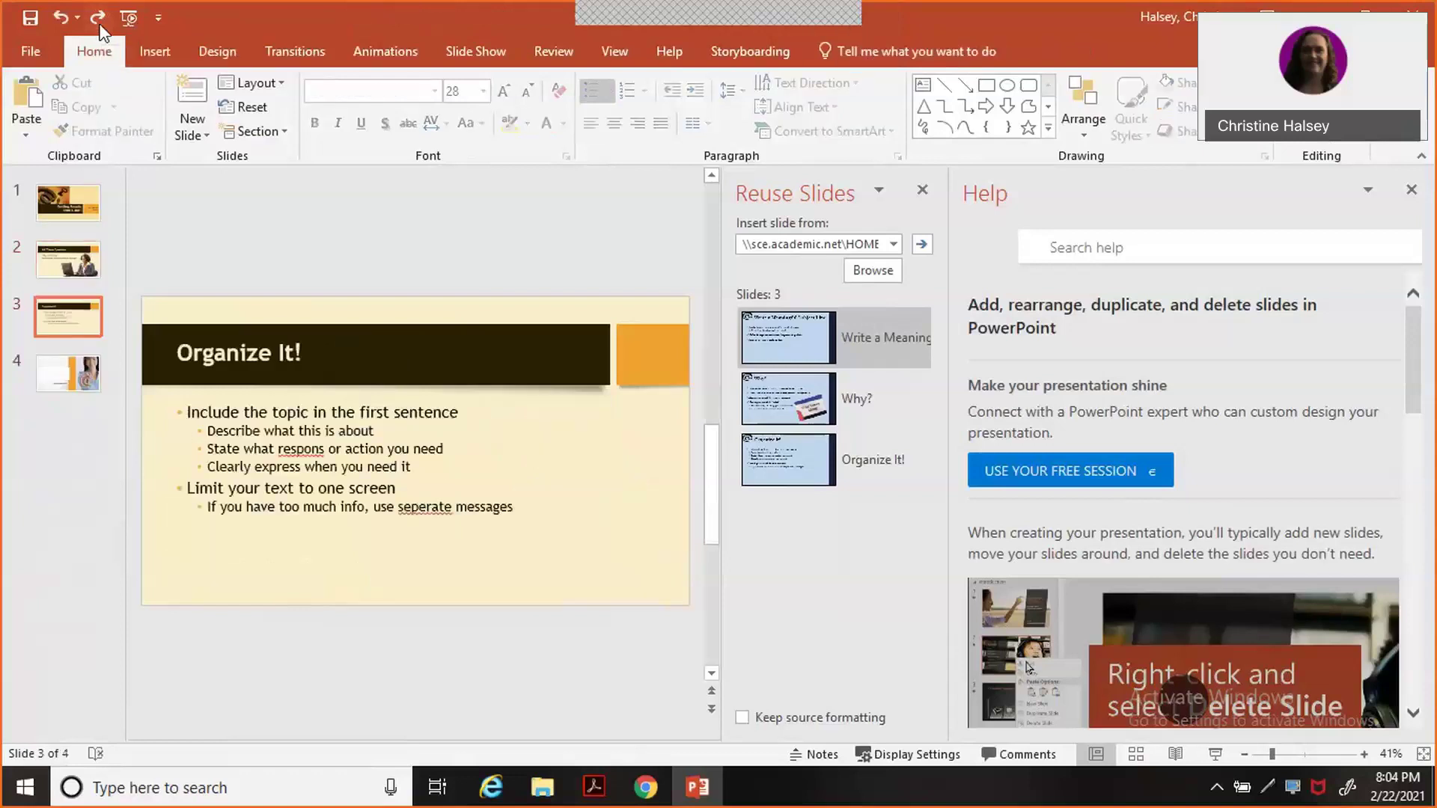
pyautogui.click(60, 18)
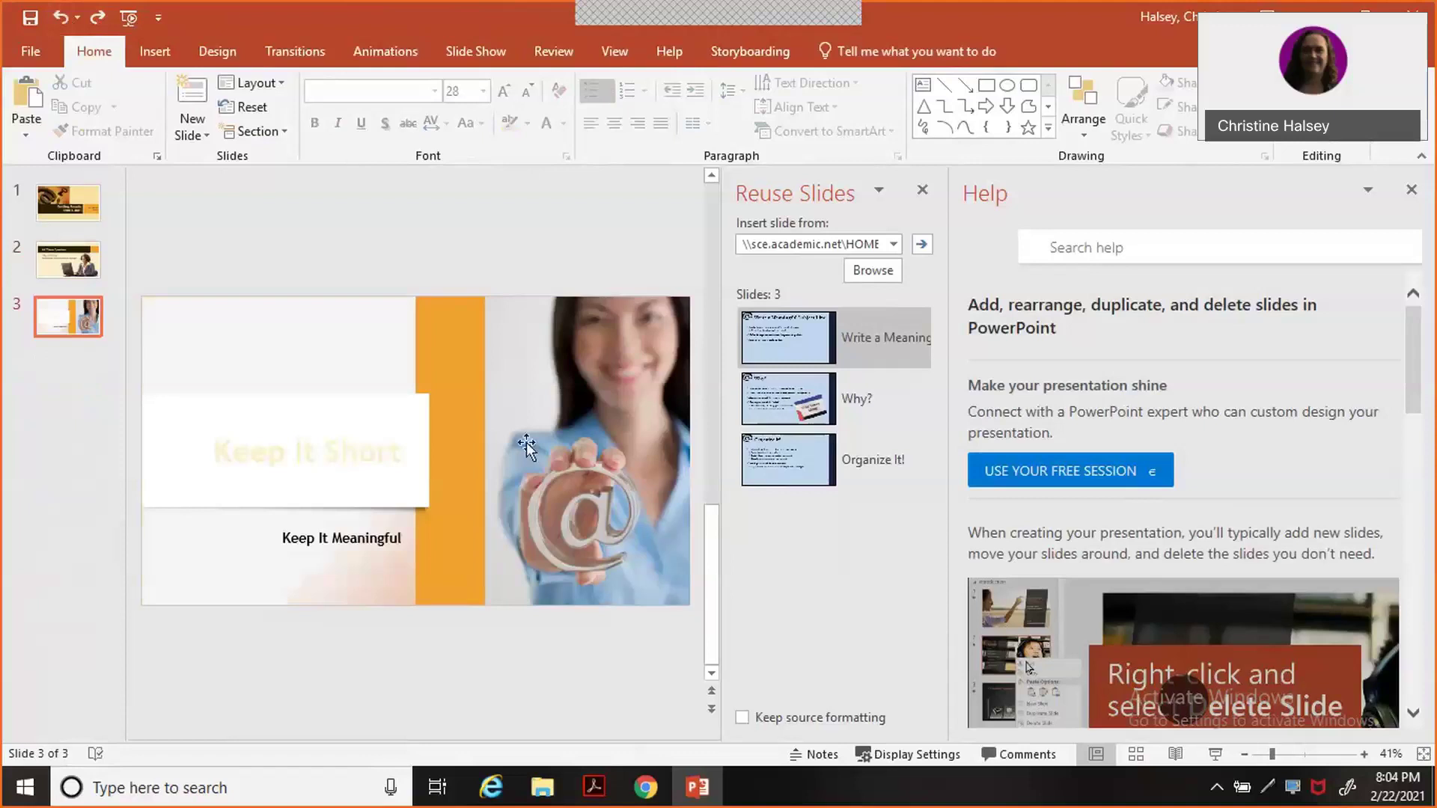
# Insert the reused Write a Meaningful Subject Line, Why? and Organize It! slides after Keep It Short.
pyautogui.moveTo(675, 791)
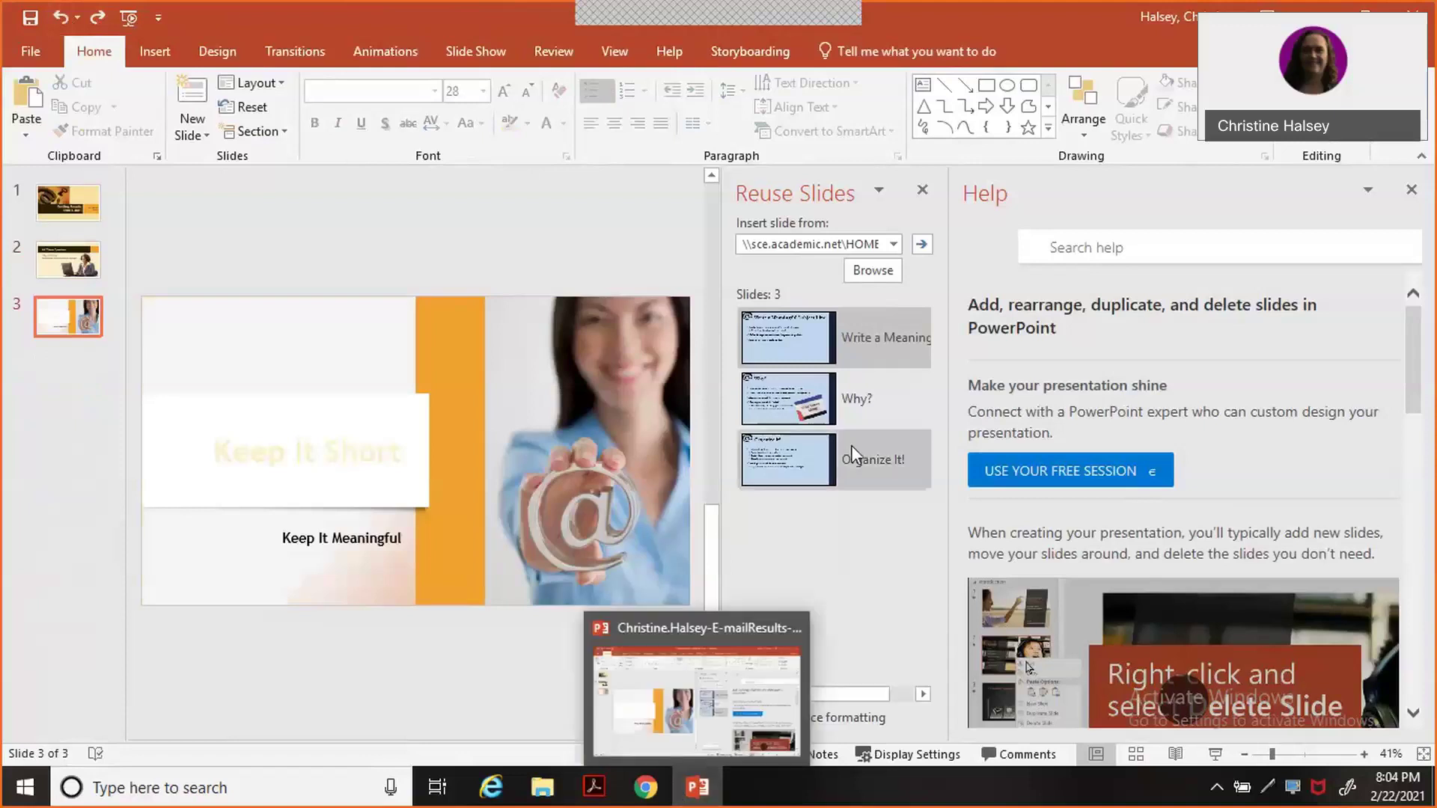
pyautogui.click(812, 352)
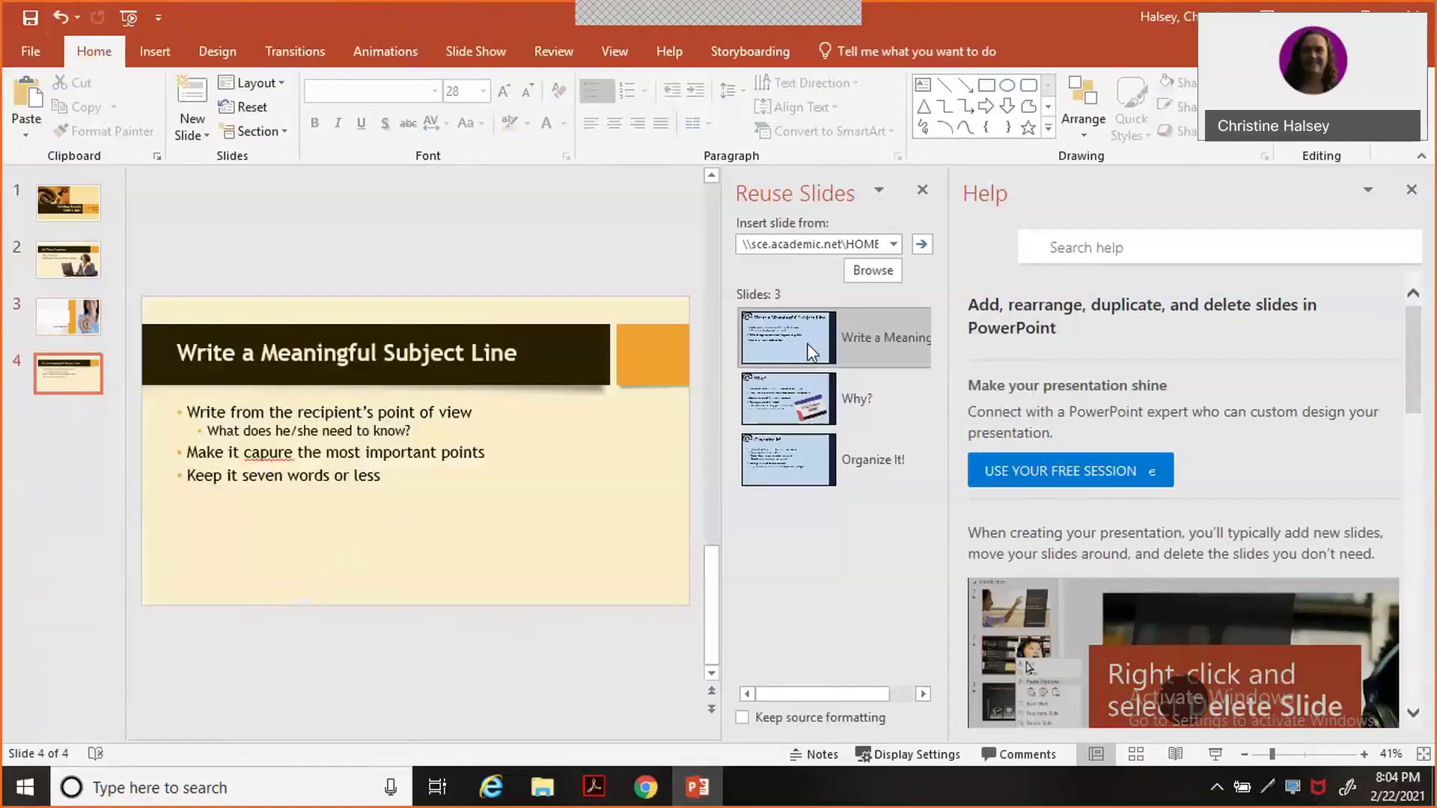
pyautogui.click(814, 399)
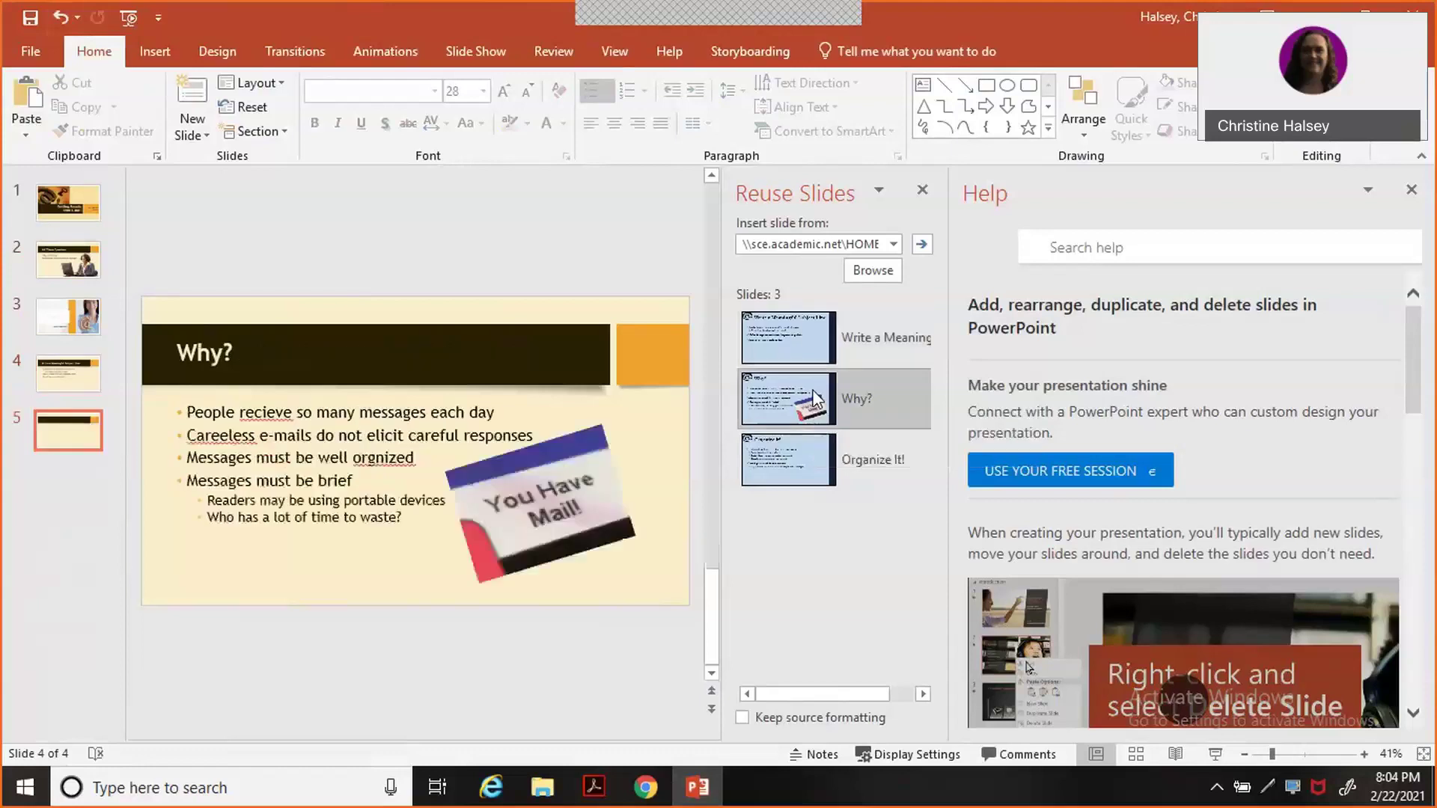
pyautogui.click(818, 482)
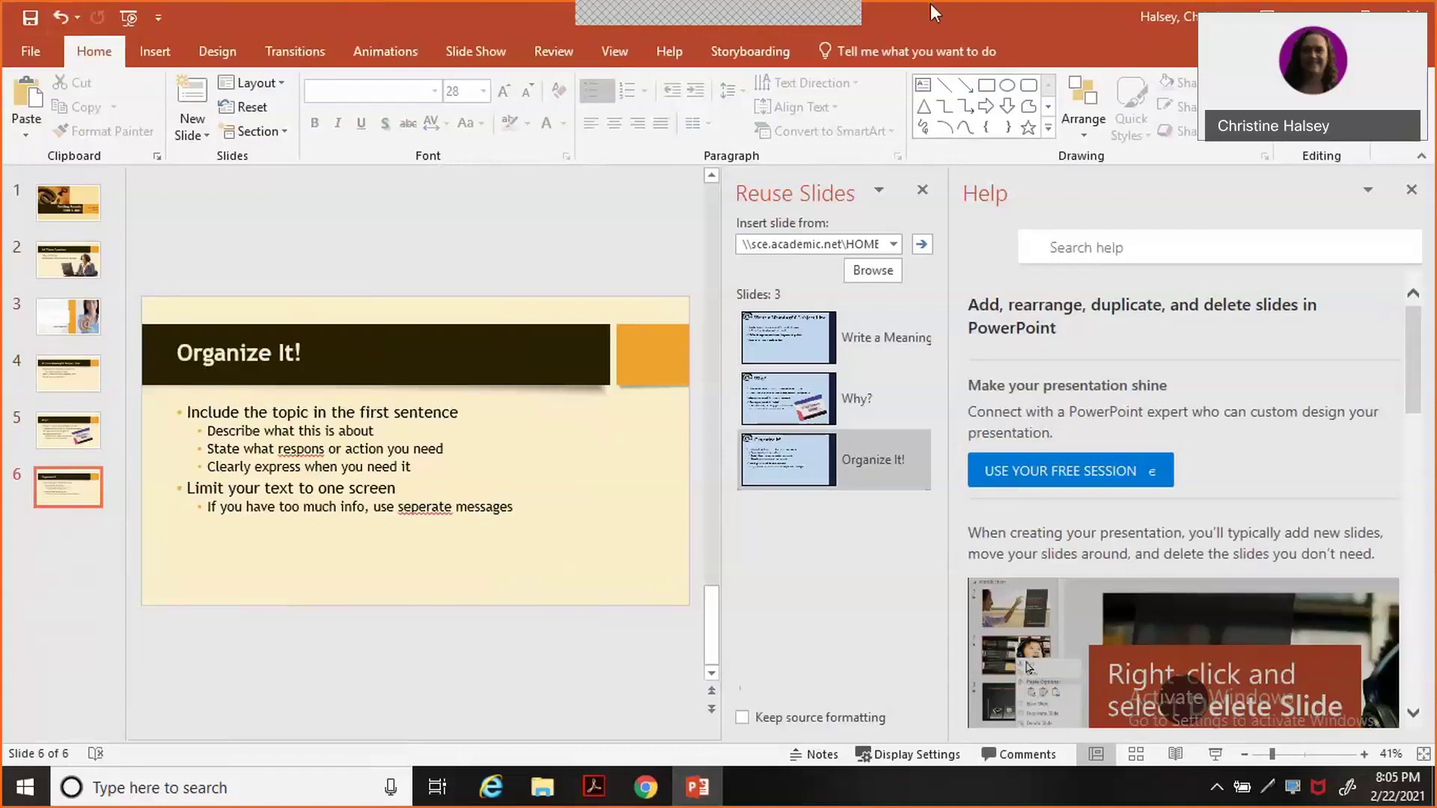
# Tick SIMnet steps 3d and 3e and close the Reuse Slides pane.
pyautogui.doubleClick(1031, 23)
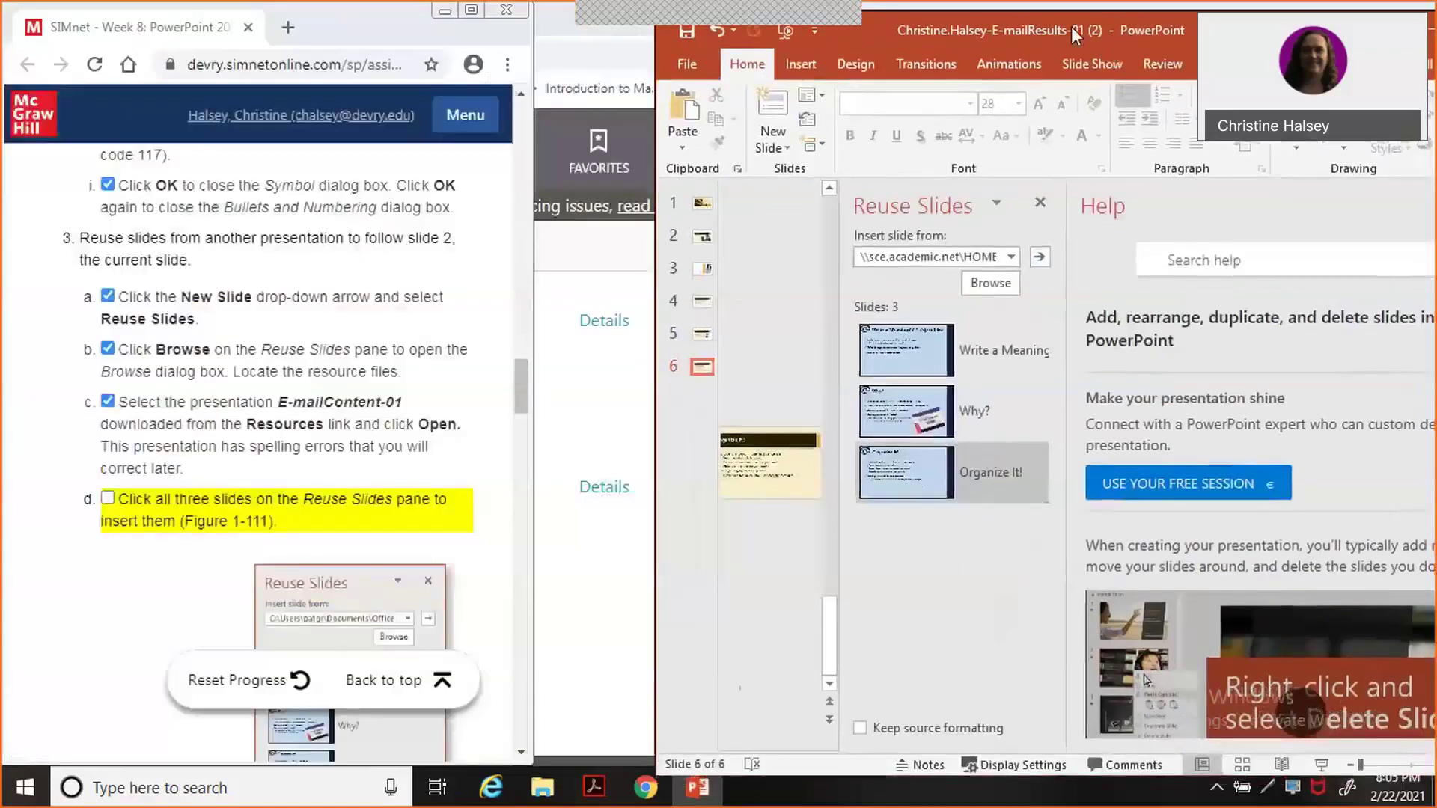
pyautogui.moveTo(1071, 25); pyautogui.dragTo(1038, 14)
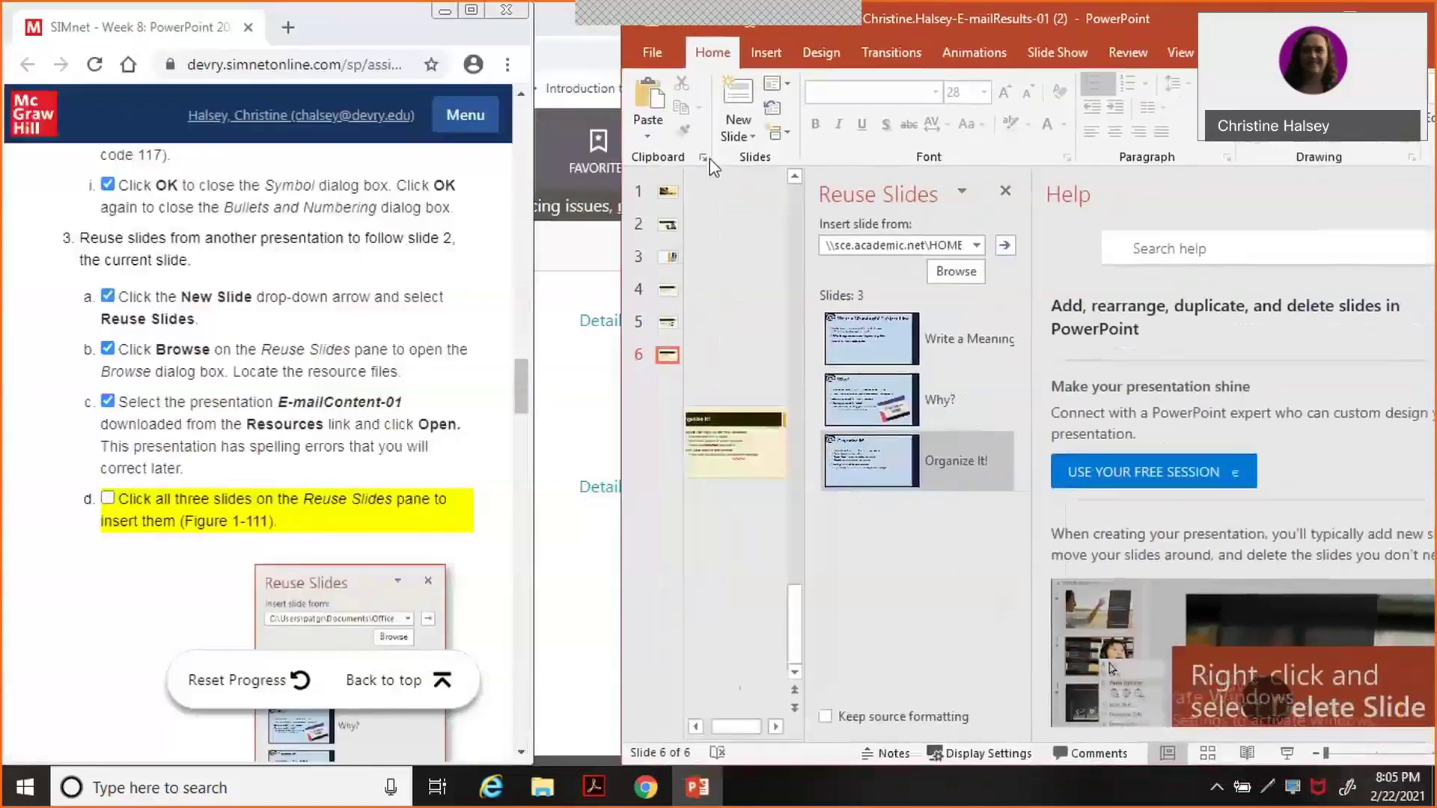
pyautogui.click(120, 503)
pyautogui.click(141, 513)
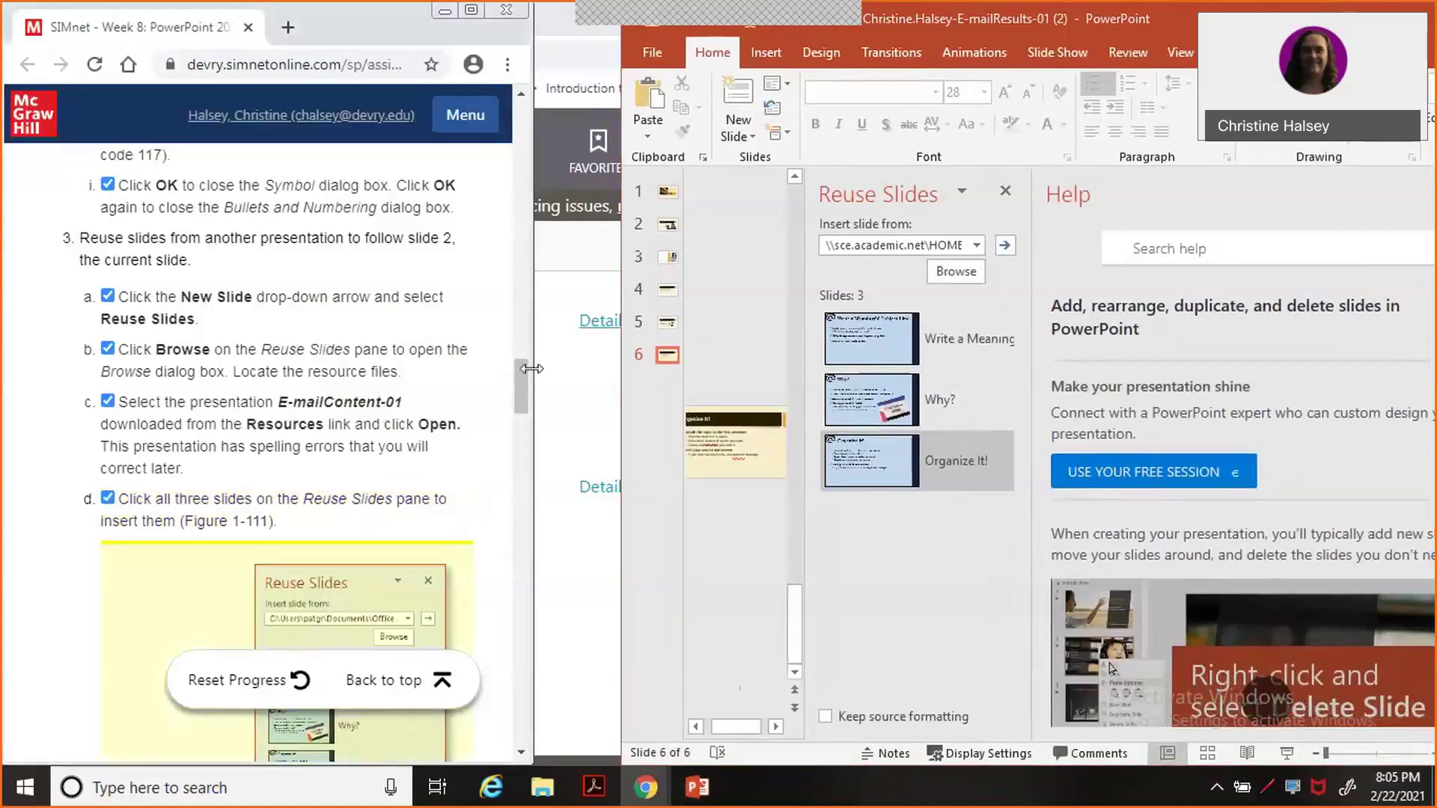
pyautogui.moveTo(522, 376); pyautogui.dragTo(522, 433)
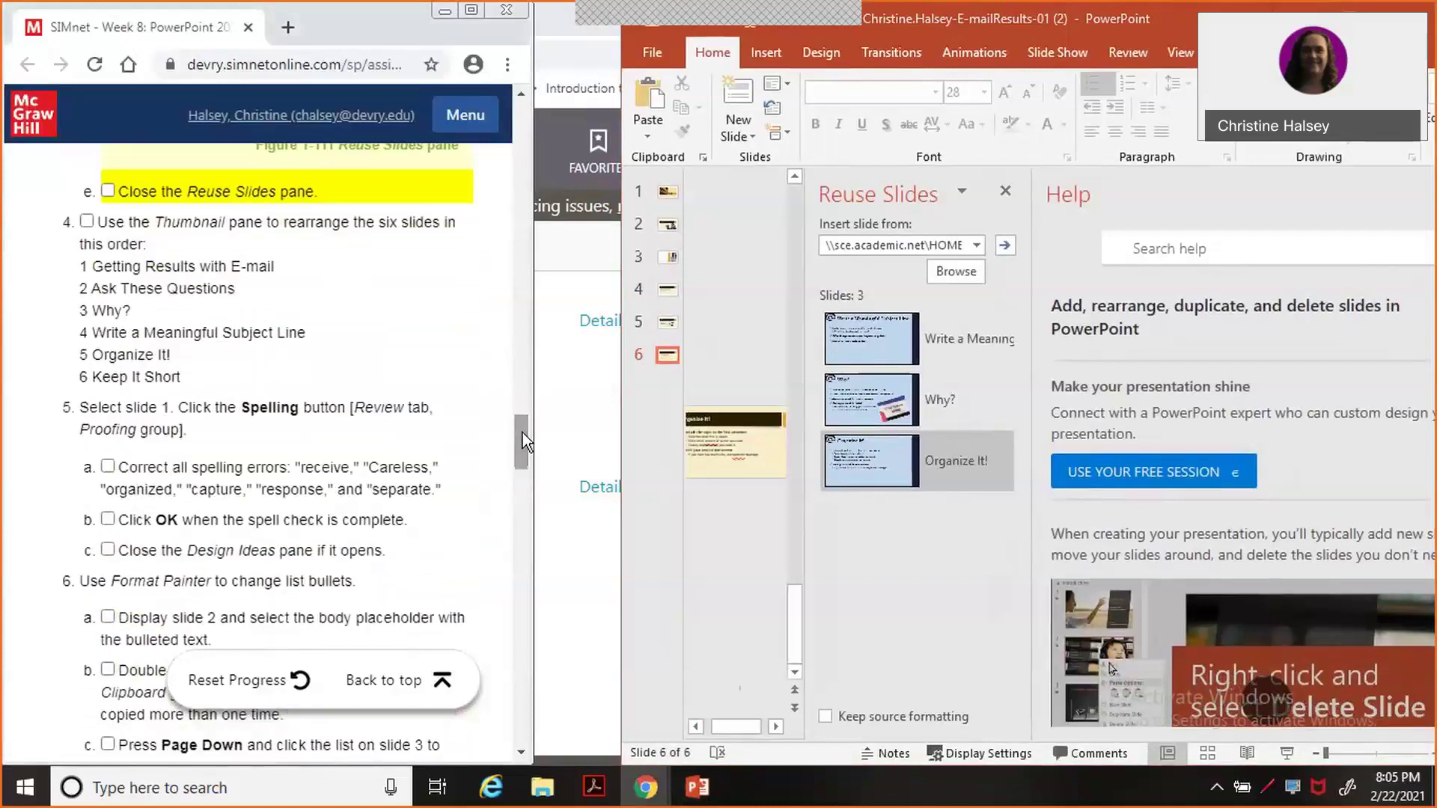
pyautogui.click(1007, 193)
pyautogui.click(1007, 193)
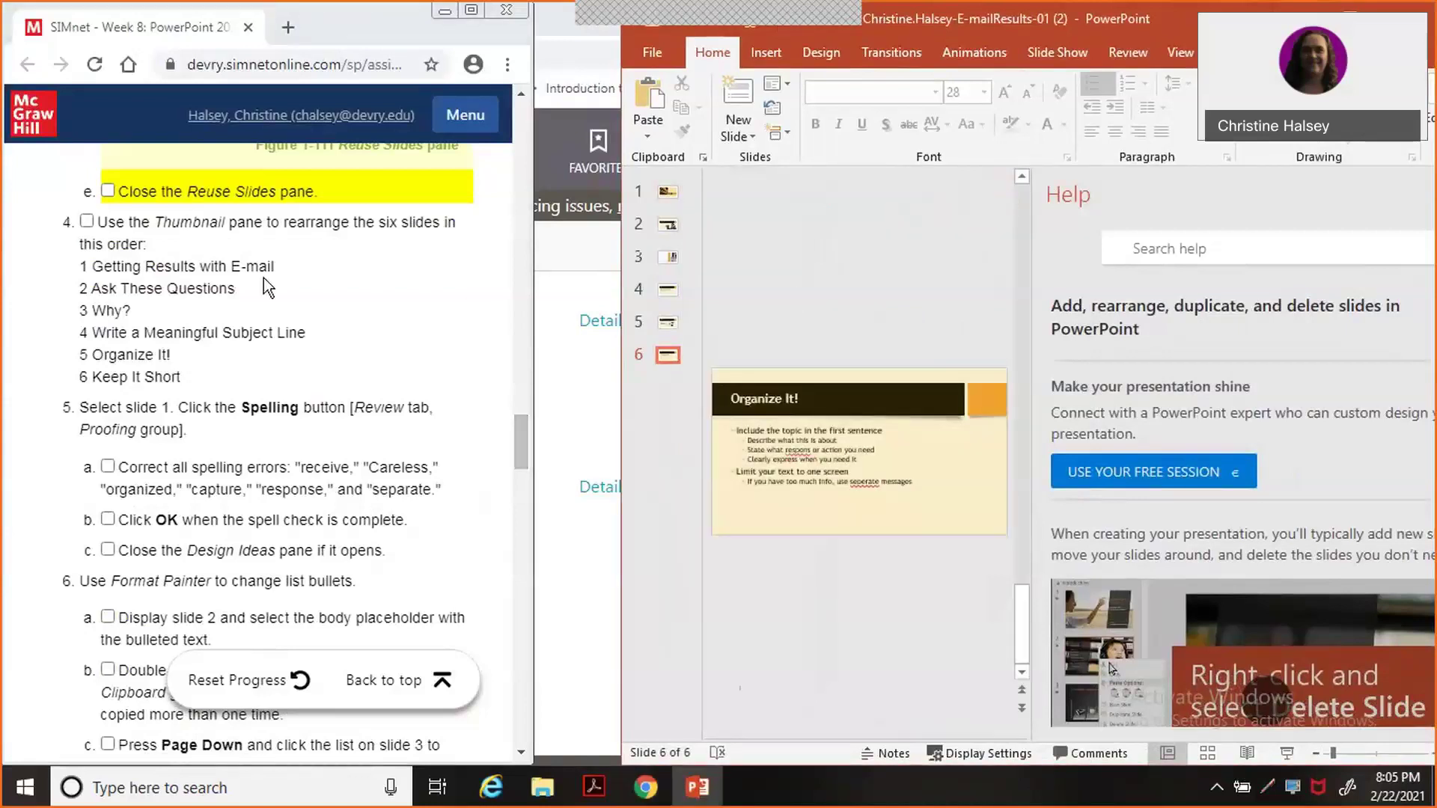
pyautogui.click(109, 192)
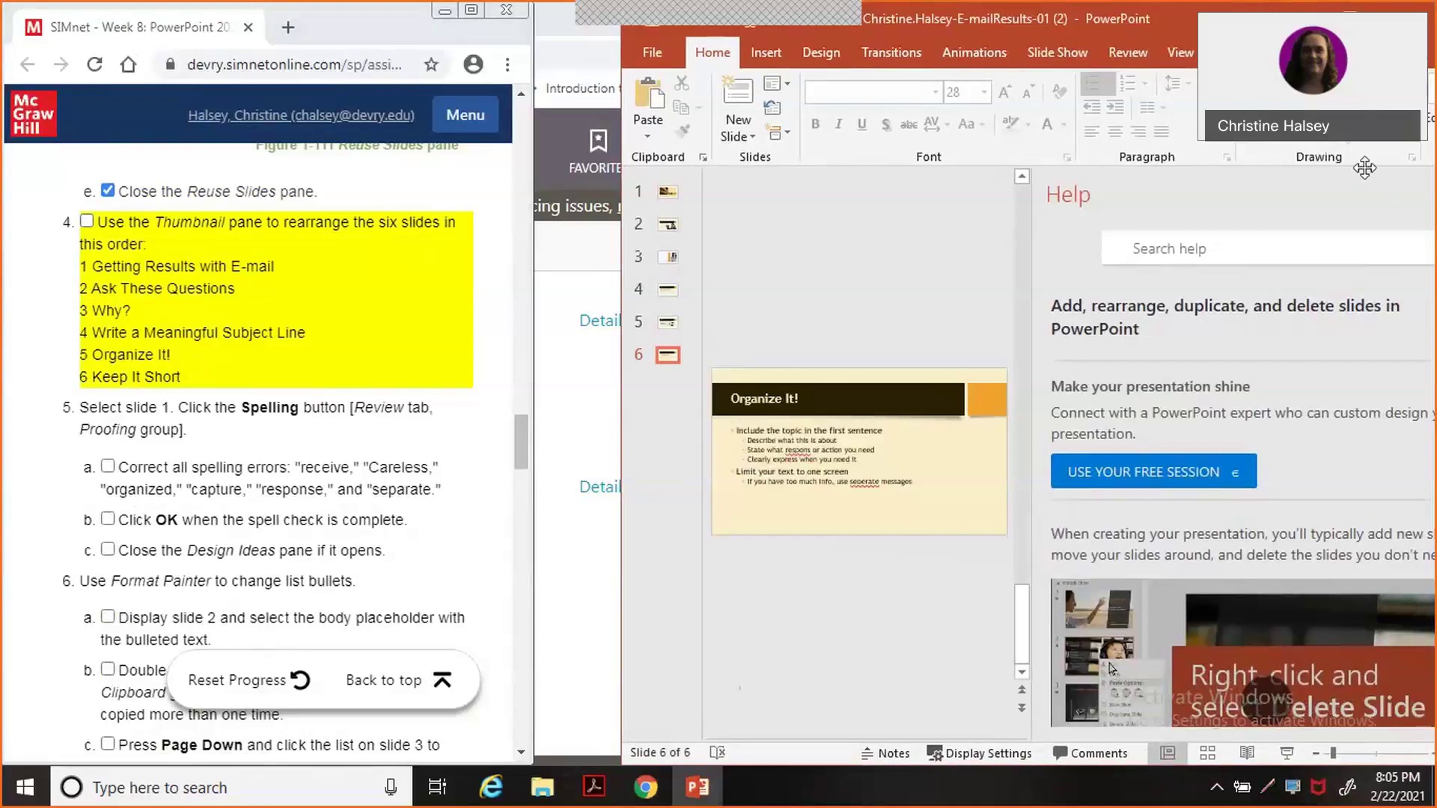
# Close the Help pane and snap PowerPoint to the right half of the screen.
pyautogui.doubleClick(1160, 21)
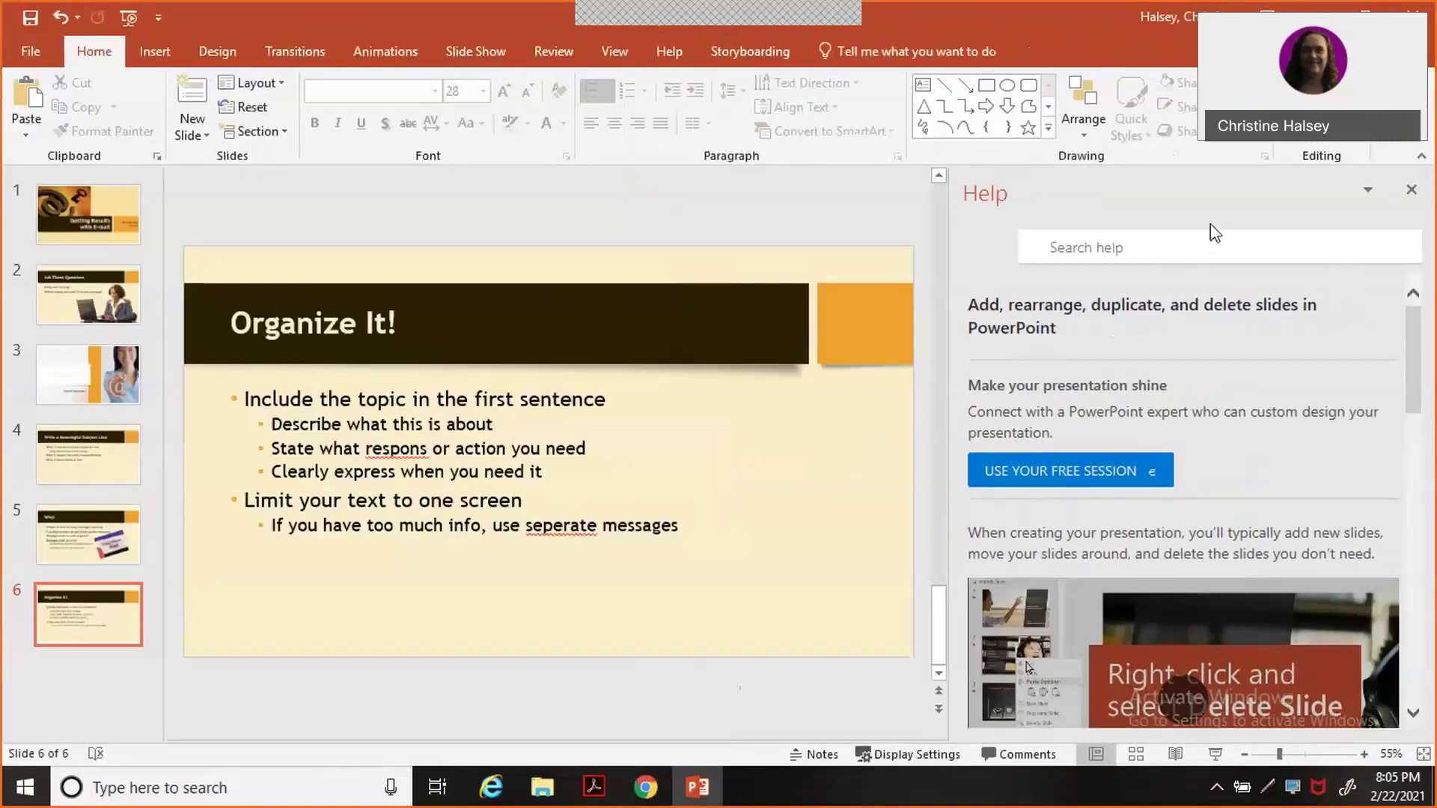
pyautogui.click(1412, 191)
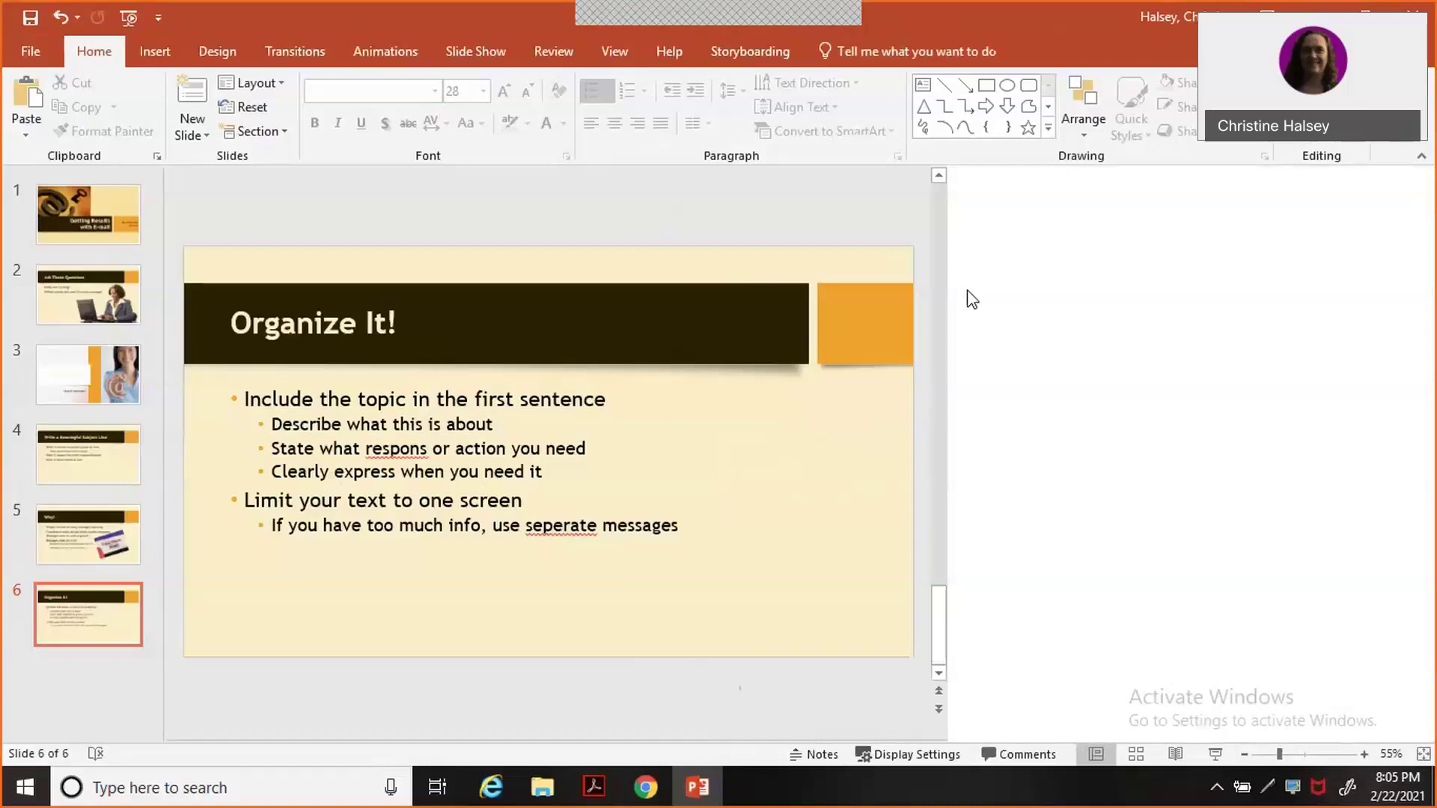
pyautogui.doubleClick(510, 6)
pyautogui.moveTo(1156, 74); pyautogui.dragTo(1433, 45)
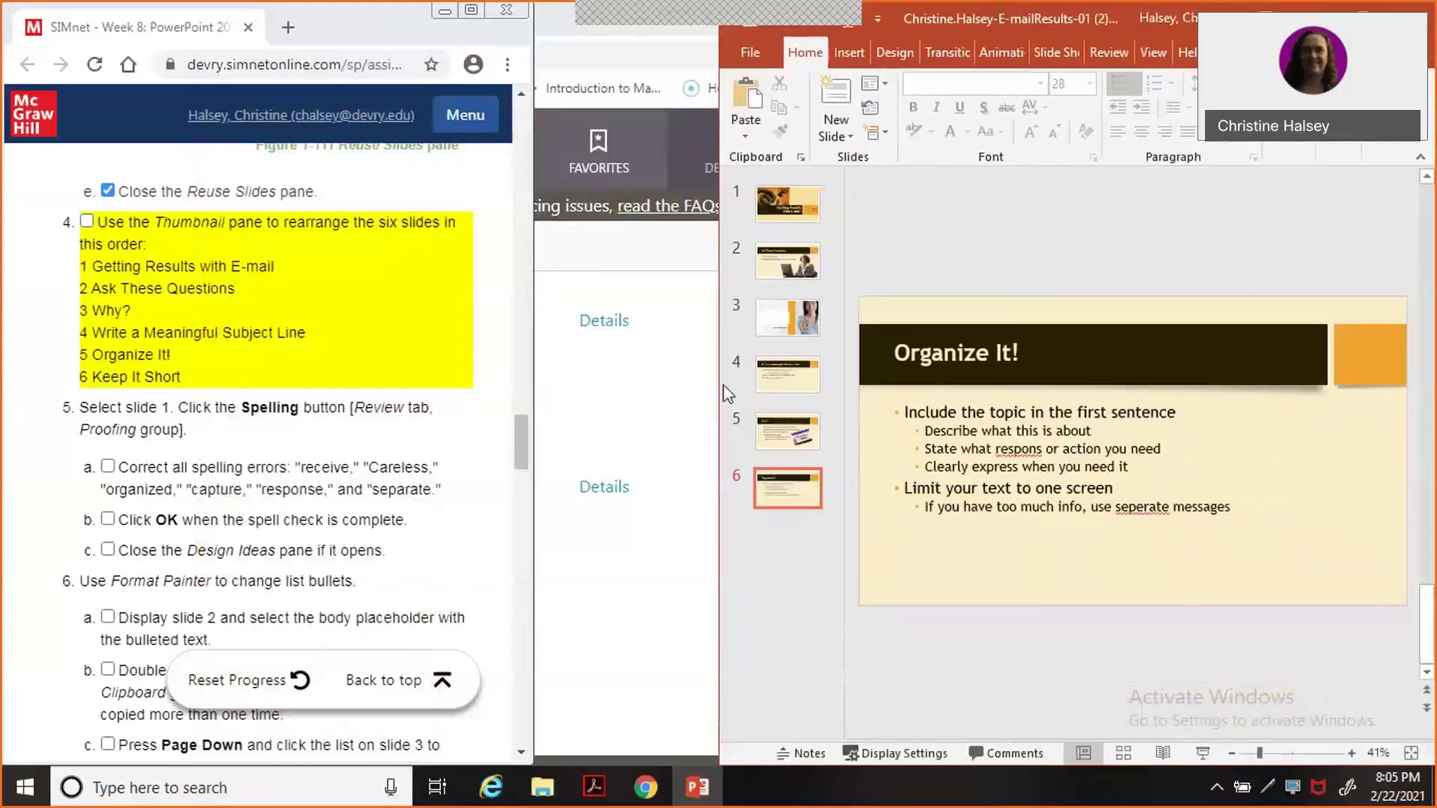
# Drag Why?, Write a Meaningful Subject Line and Organize It! up to positions 3–5, then tick step 4.
pyautogui.moveTo(719, 384); pyautogui.dragTo(534, 411)
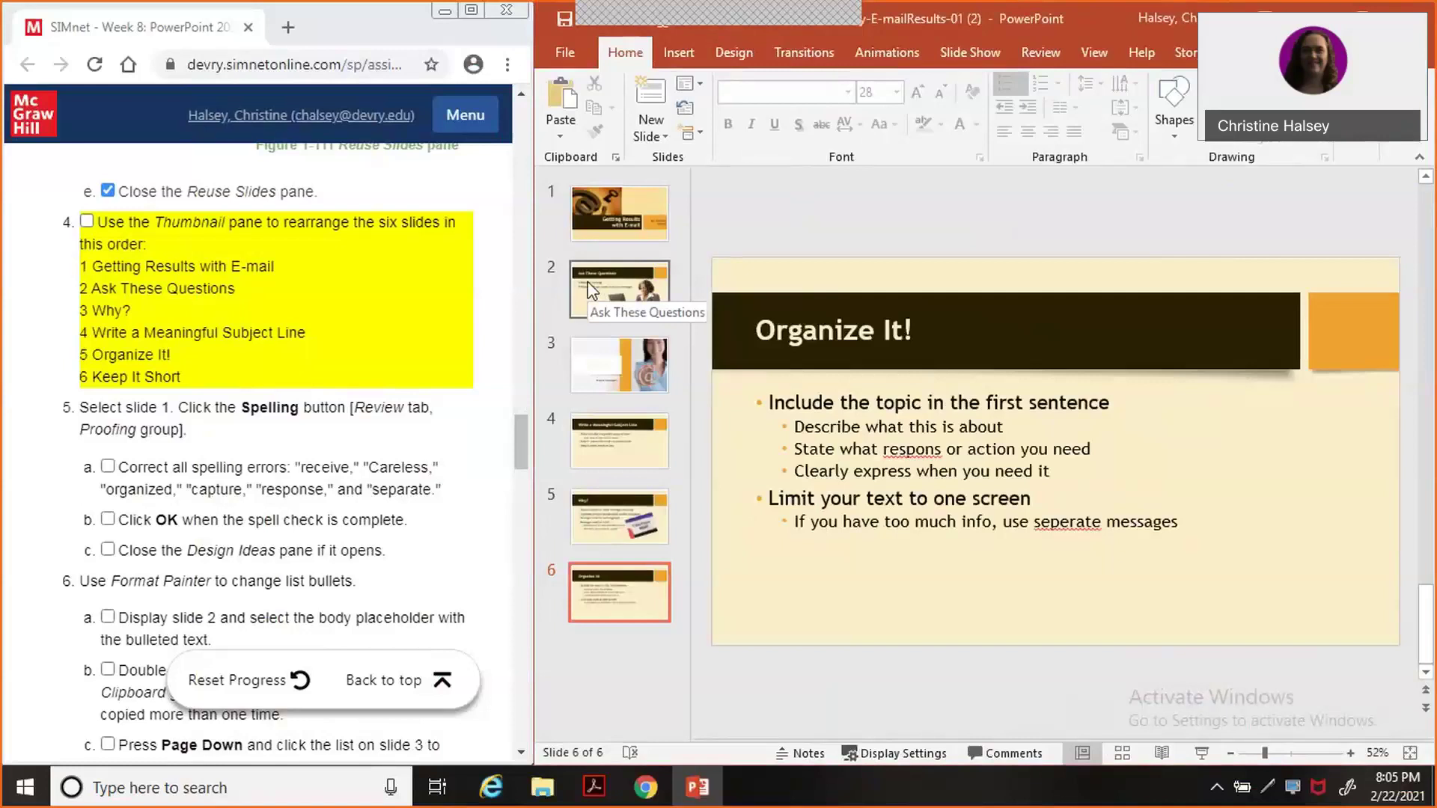
pyautogui.click(593, 290)
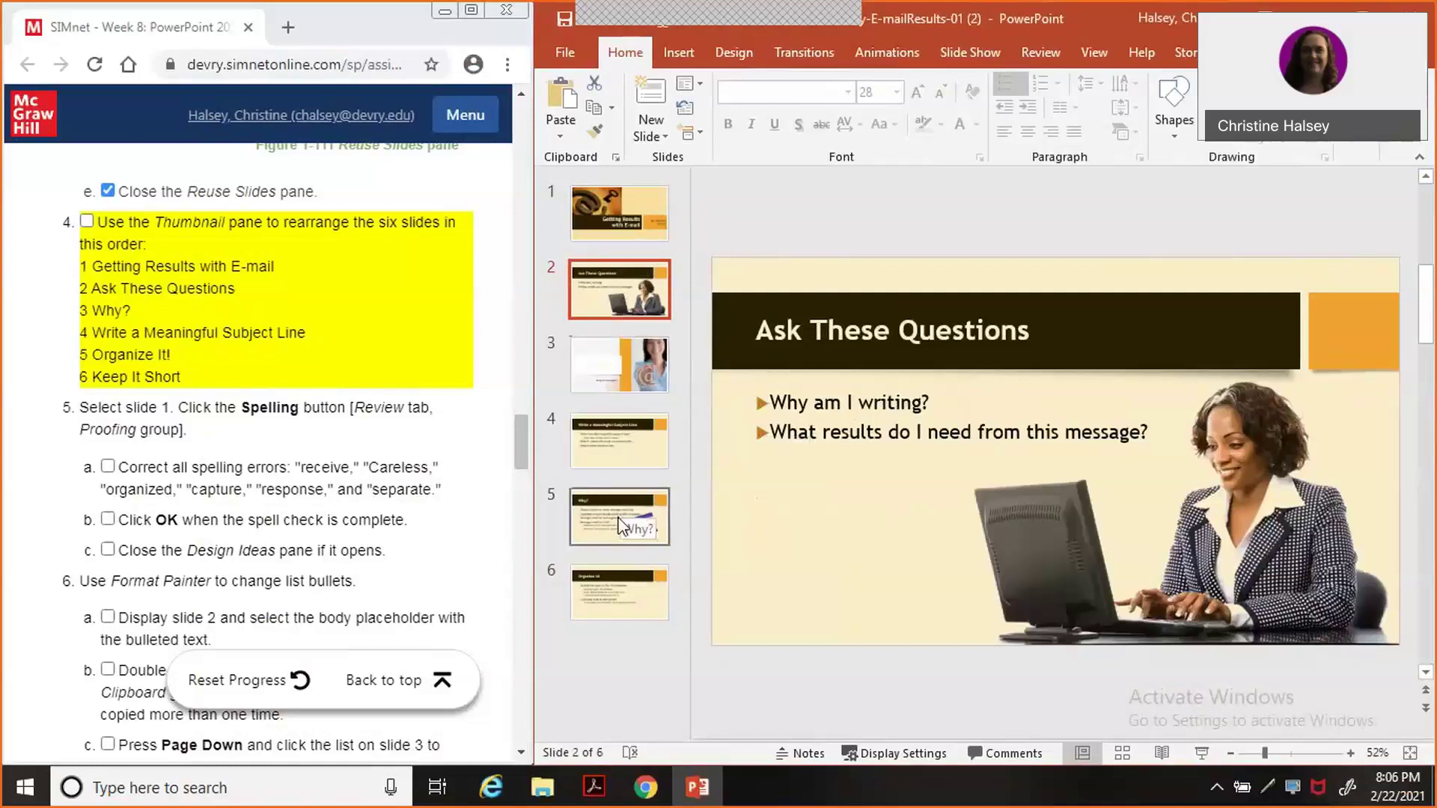
pyautogui.click(620, 527)
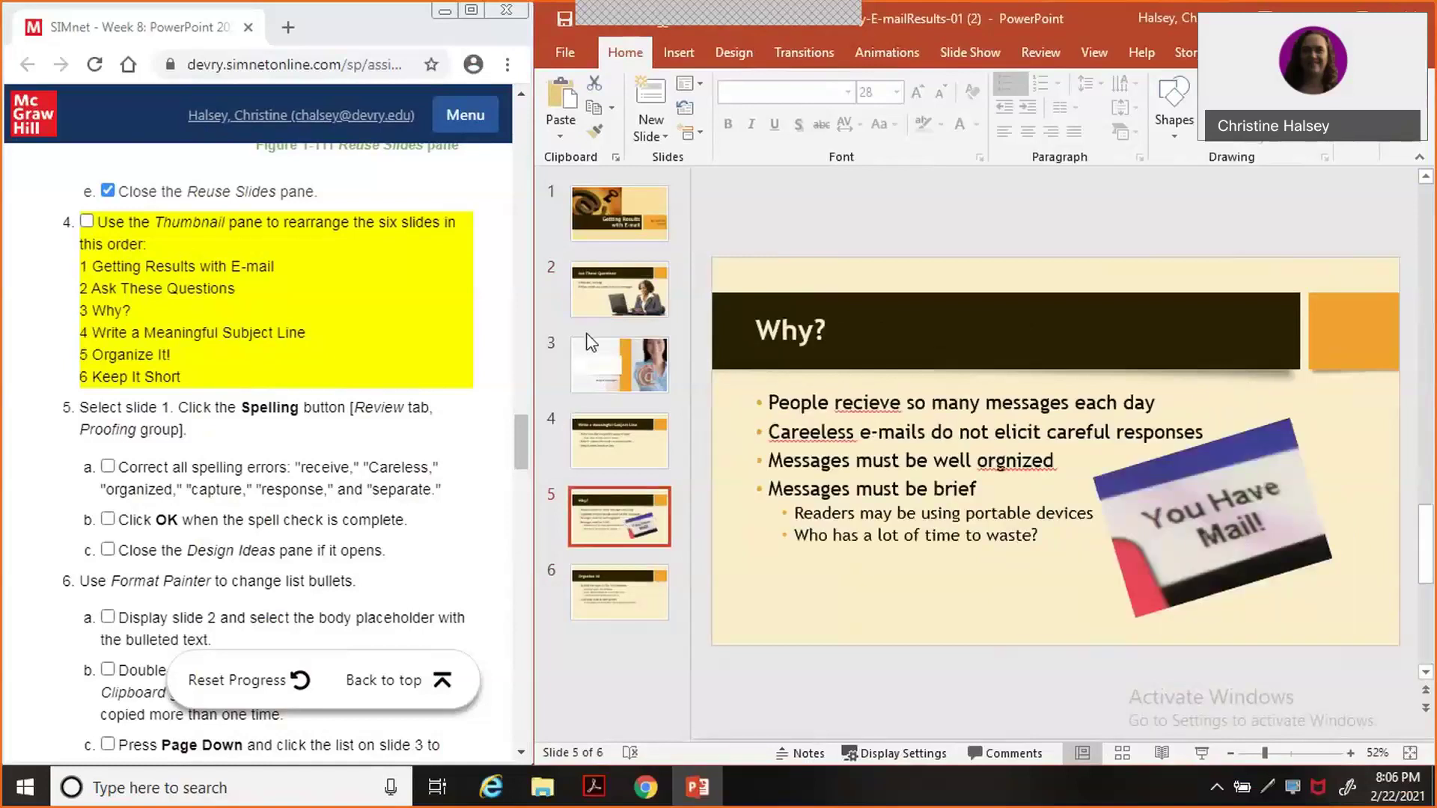
pyautogui.moveTo(627, 531); pyautogui.dragTo(629, 383)
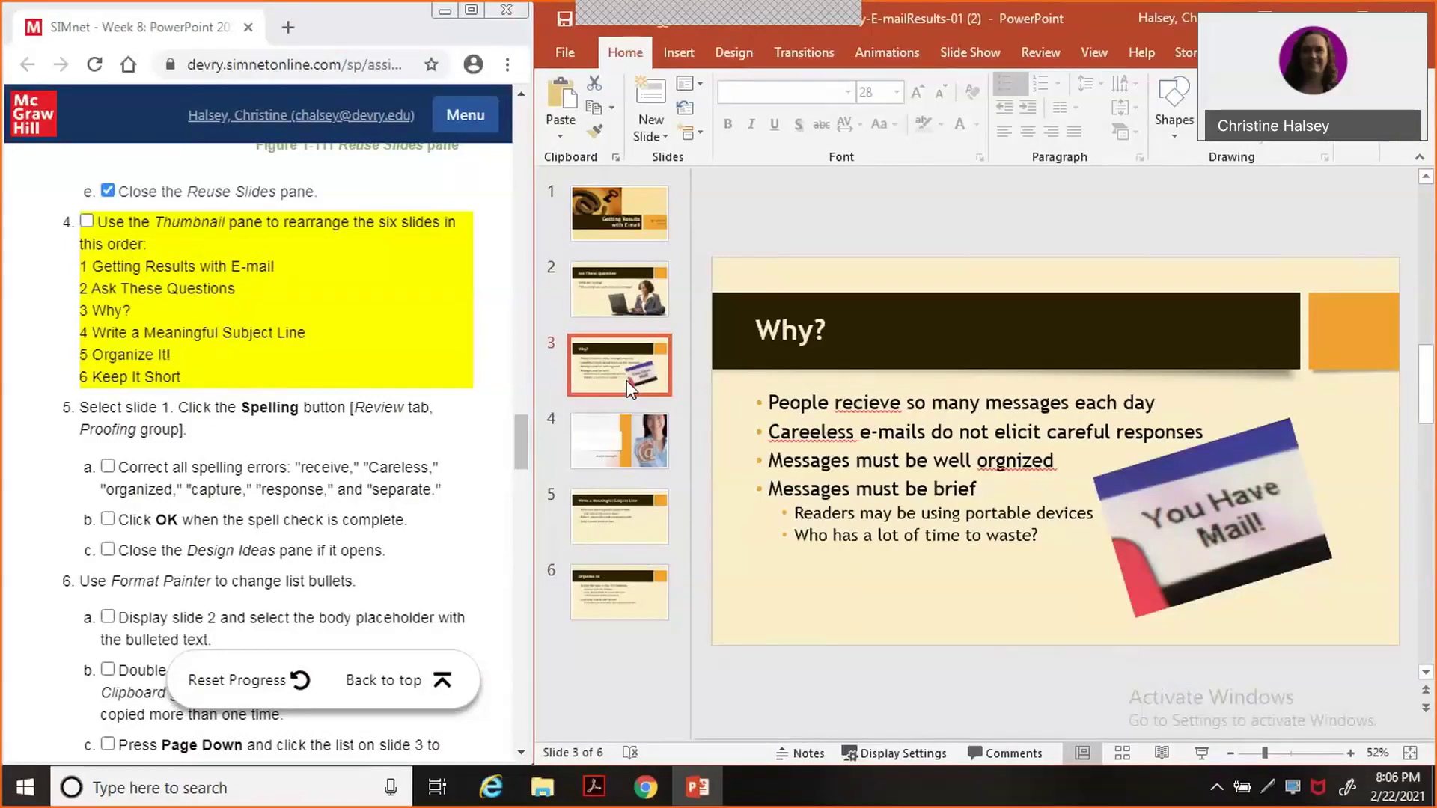
pyautogui.click(638, 531)
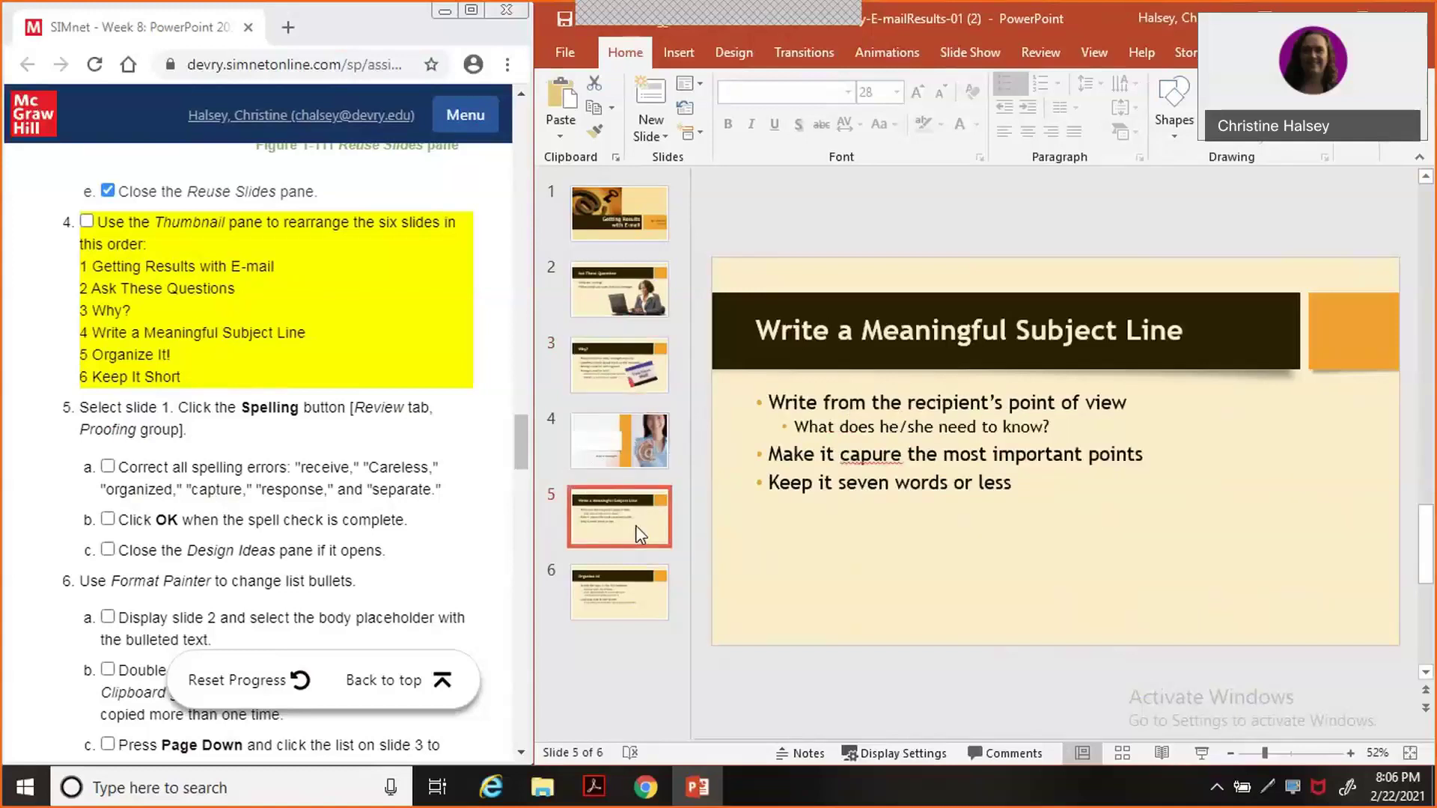
pyautogui.moveTo(636, 526); pyautogui.dragTo(651, 443)
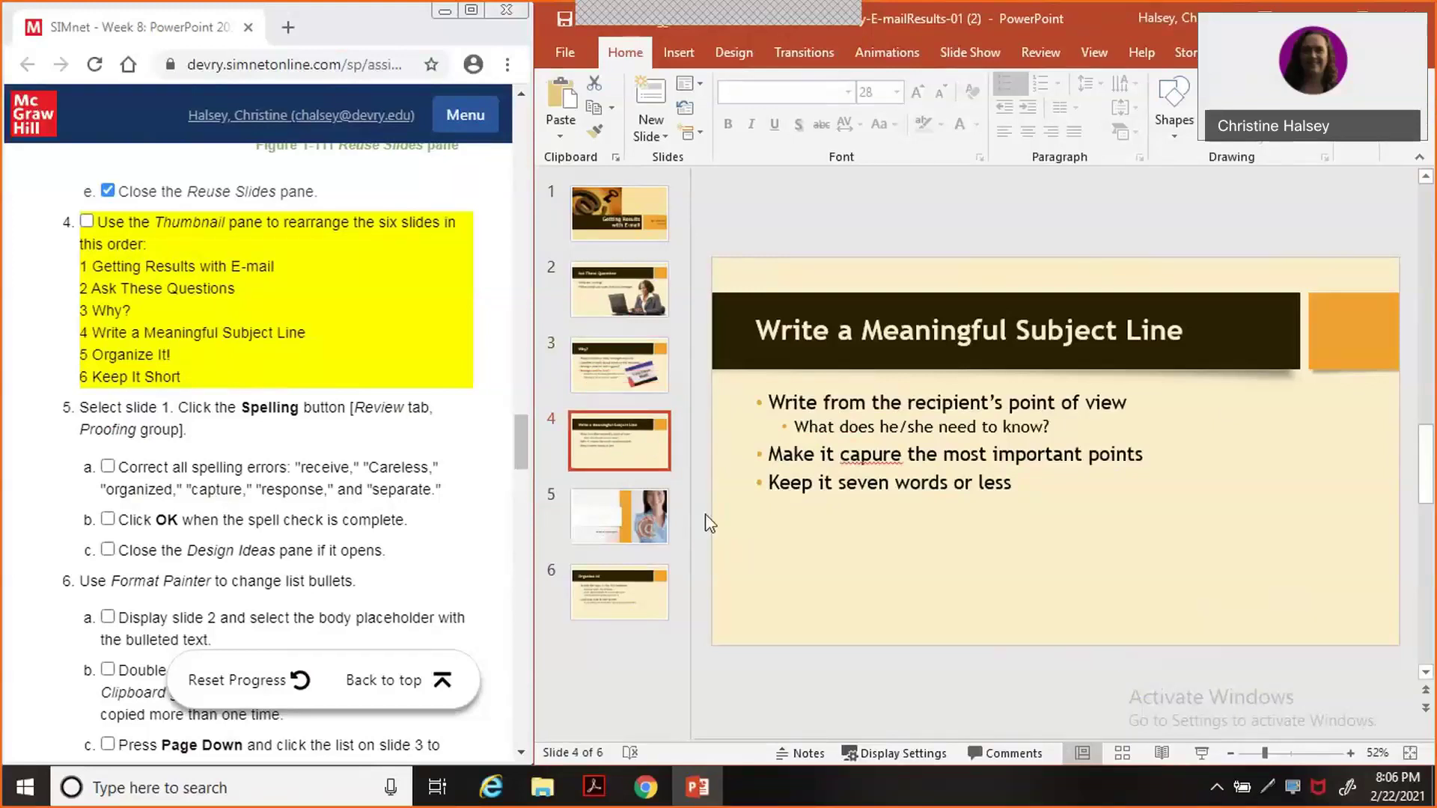
pyautogui.moveTo(626, 618); pyautogui.dragTo(642, 528)
pyautogui.click(630, 595)
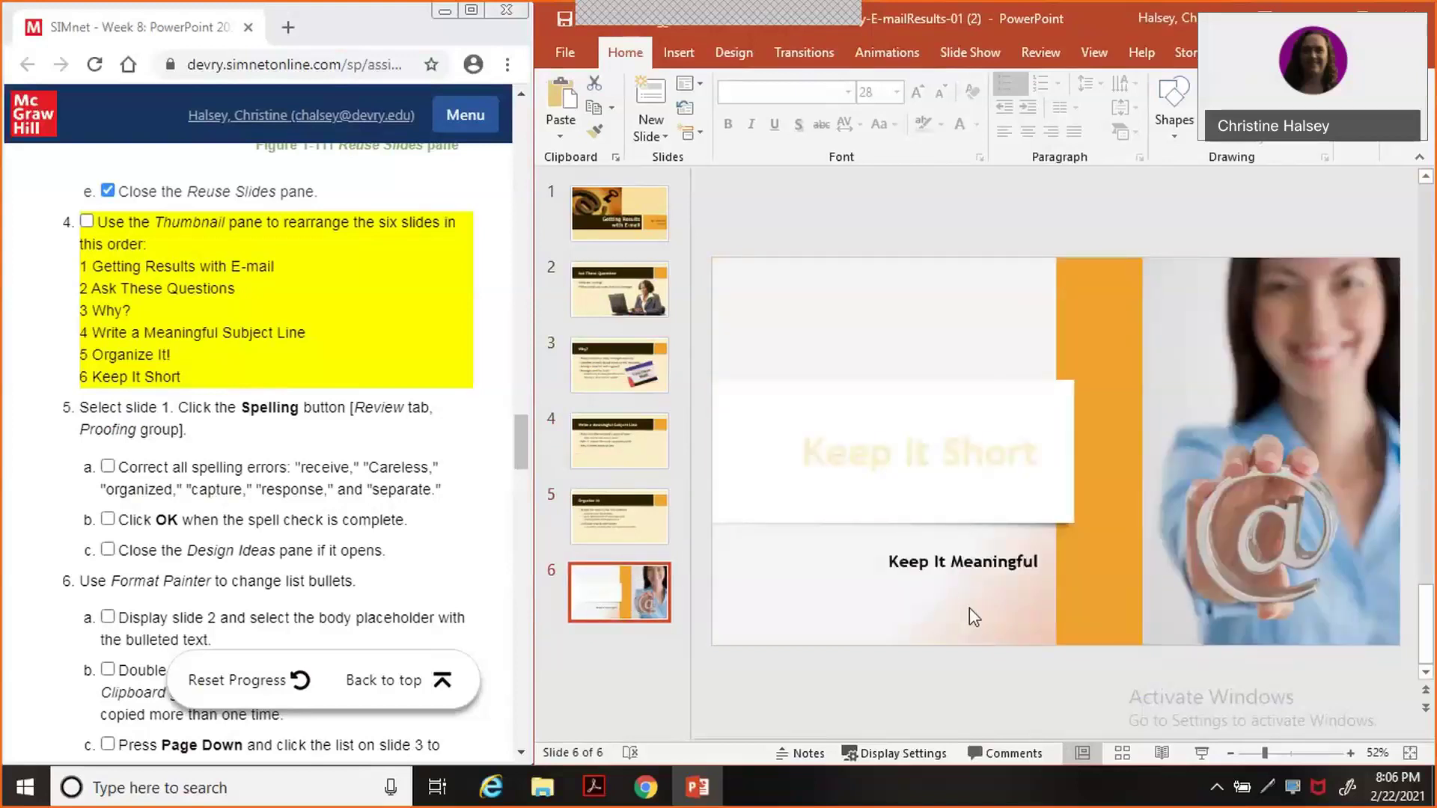
pyautogui.click(87, 222)
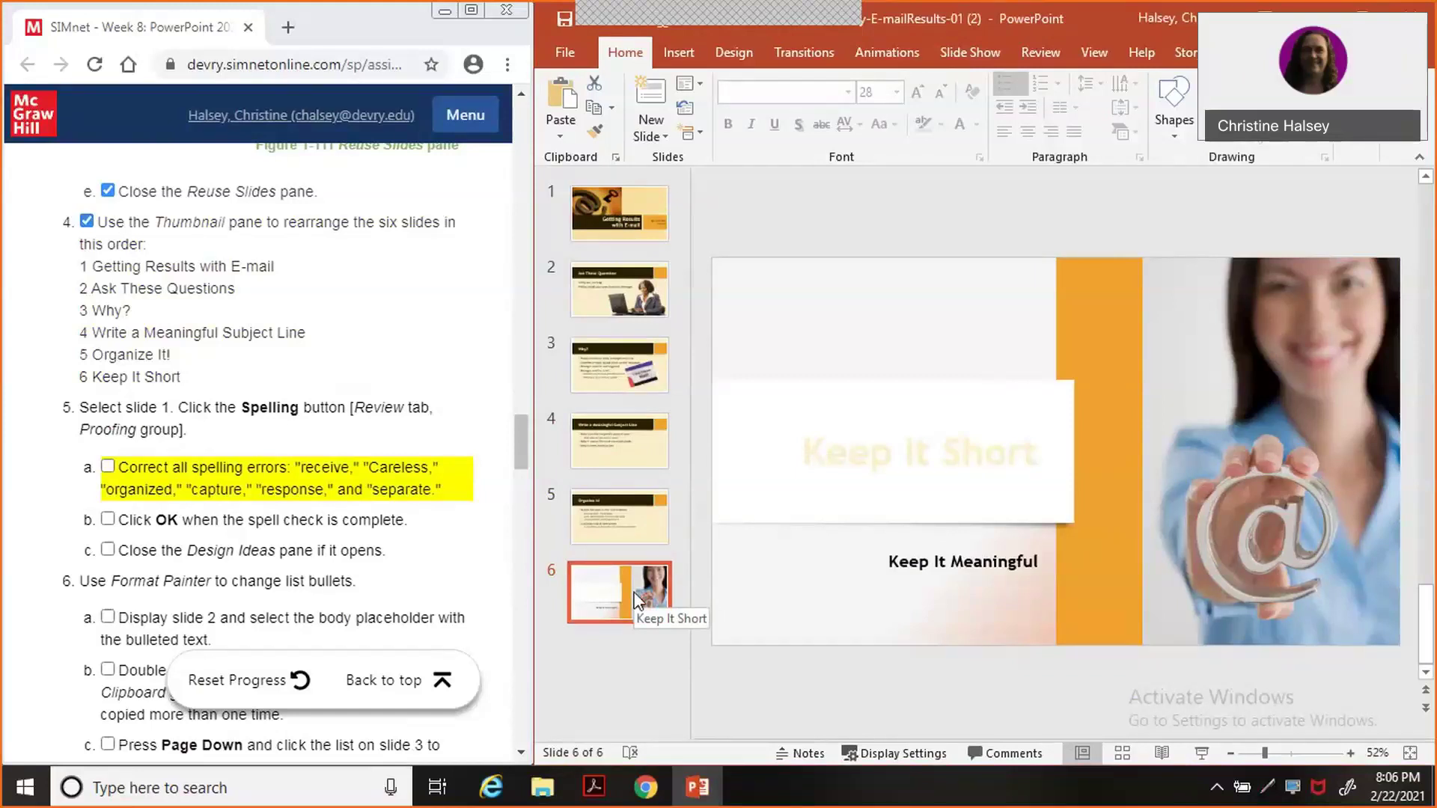
# Spell-check from slide 1, correcting recieve, Careeless, orgnized, capure, respons and seperate.
pyautogui.click(635, 216)
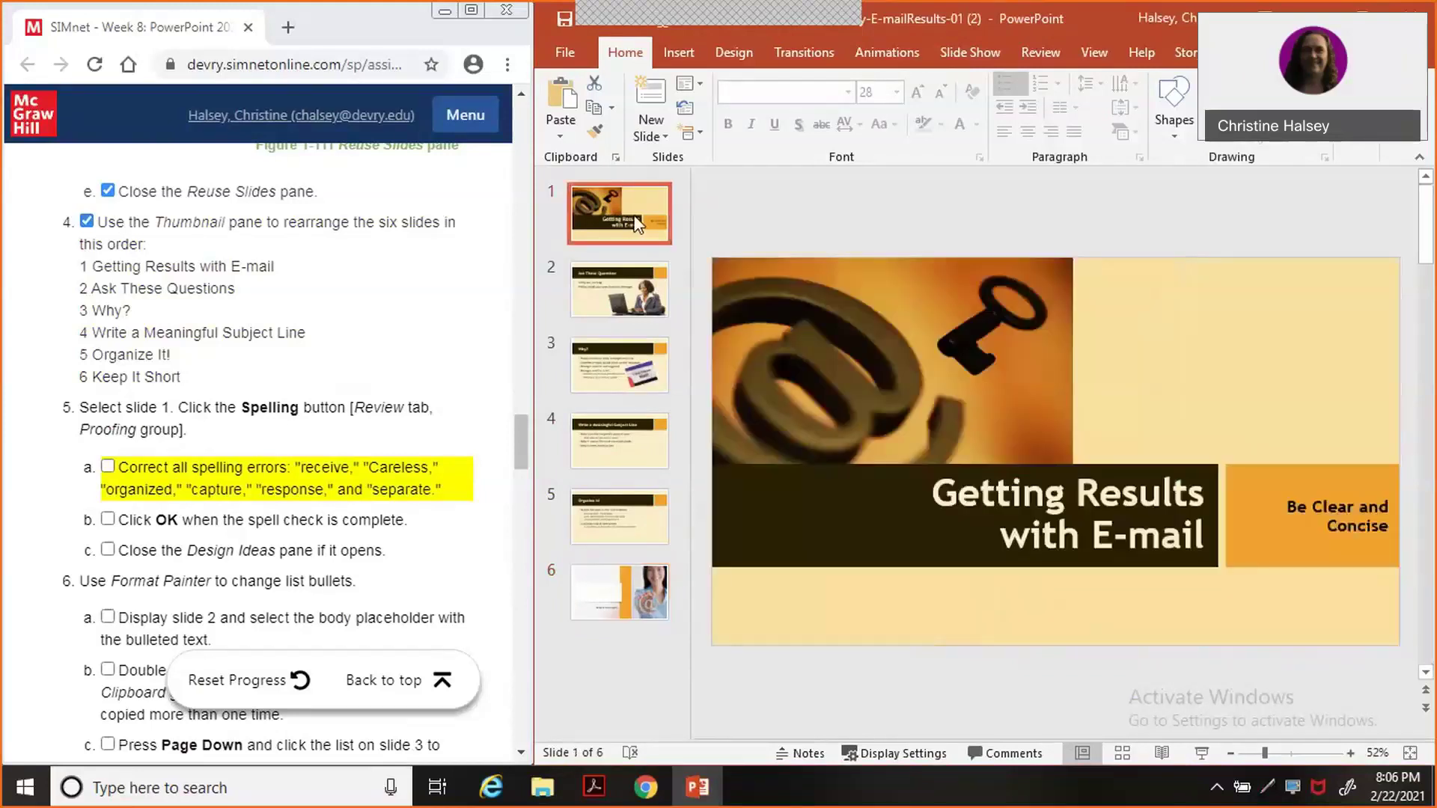
pyautogui.click(1055, 54)
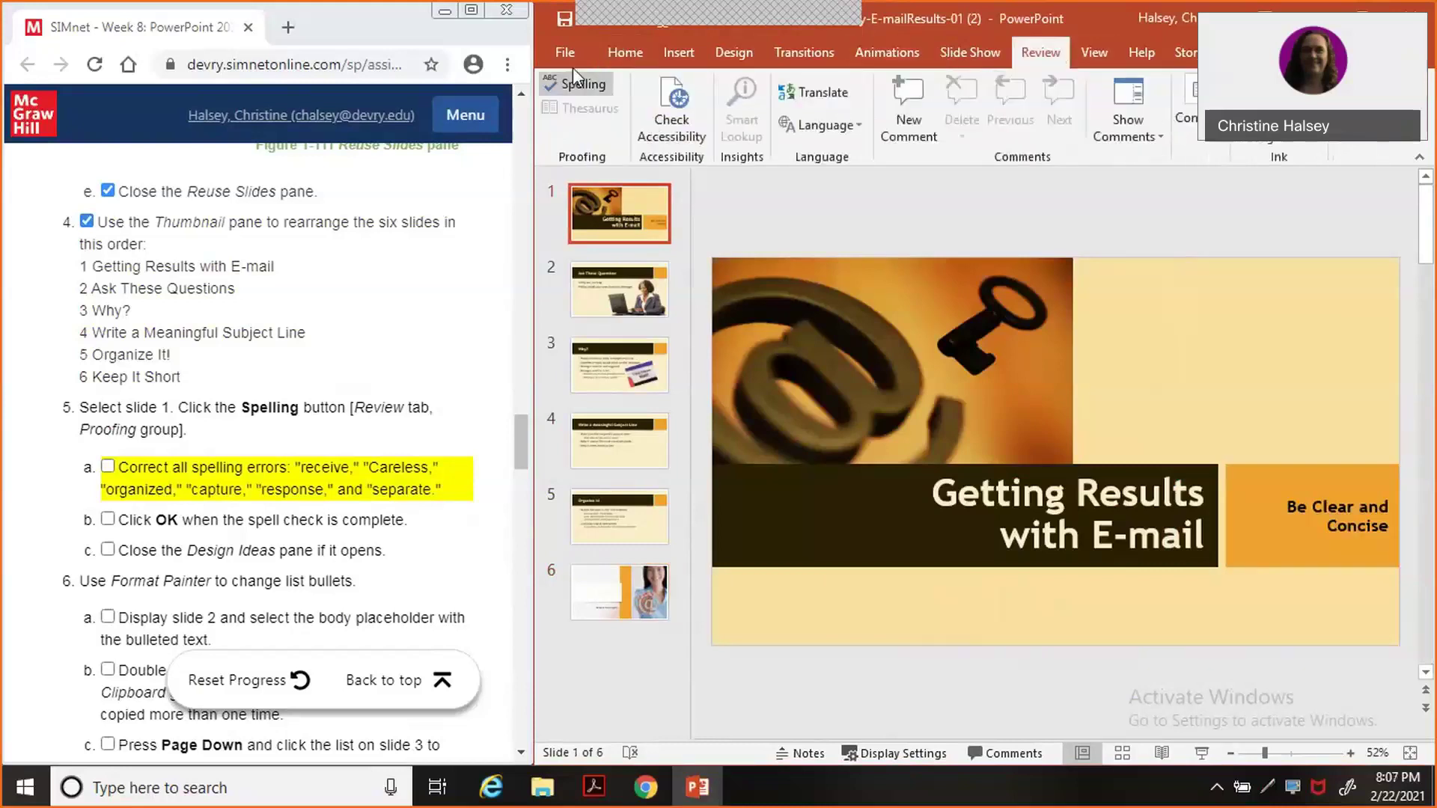
pyautogui.click(569, 87)
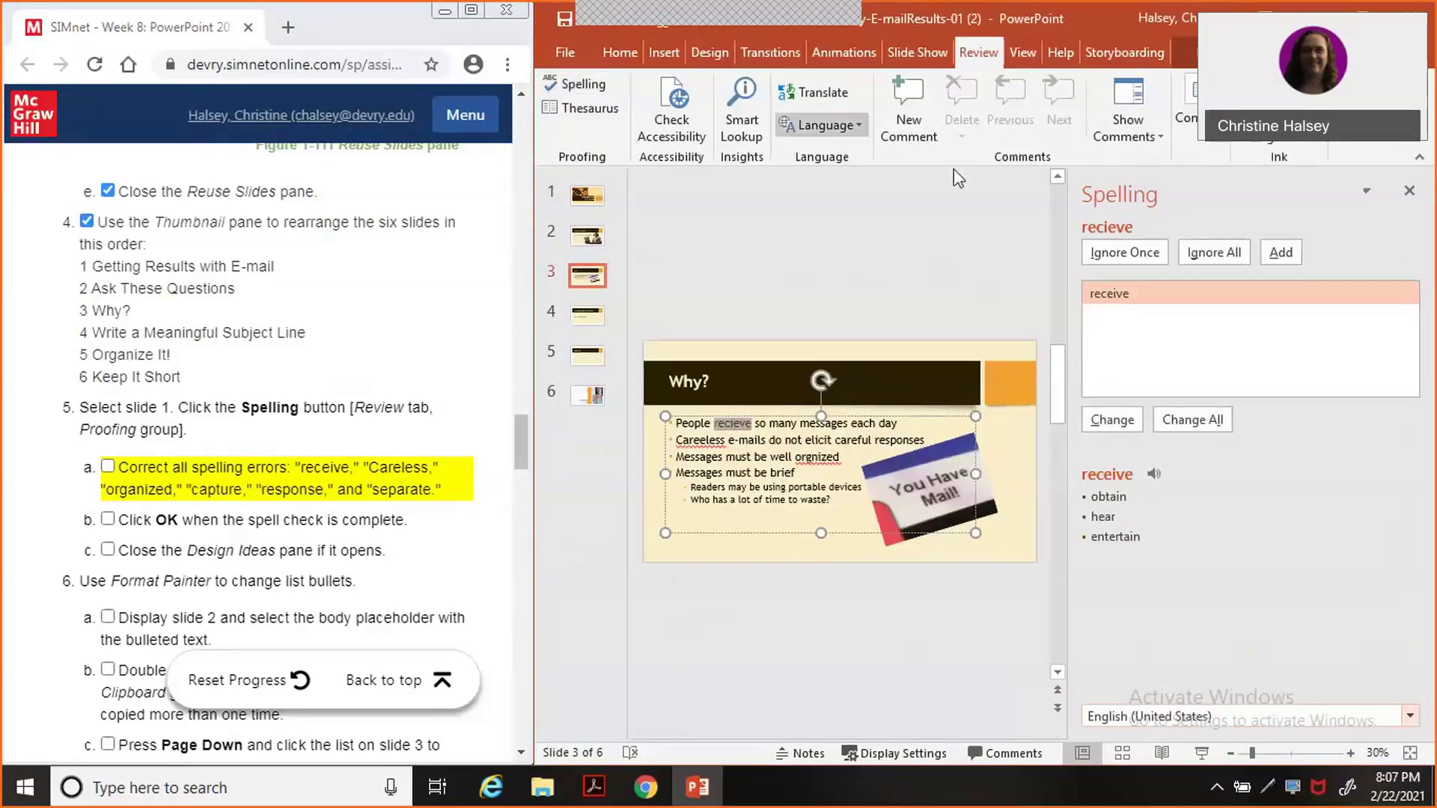
pyautogui.click(1111, 420)
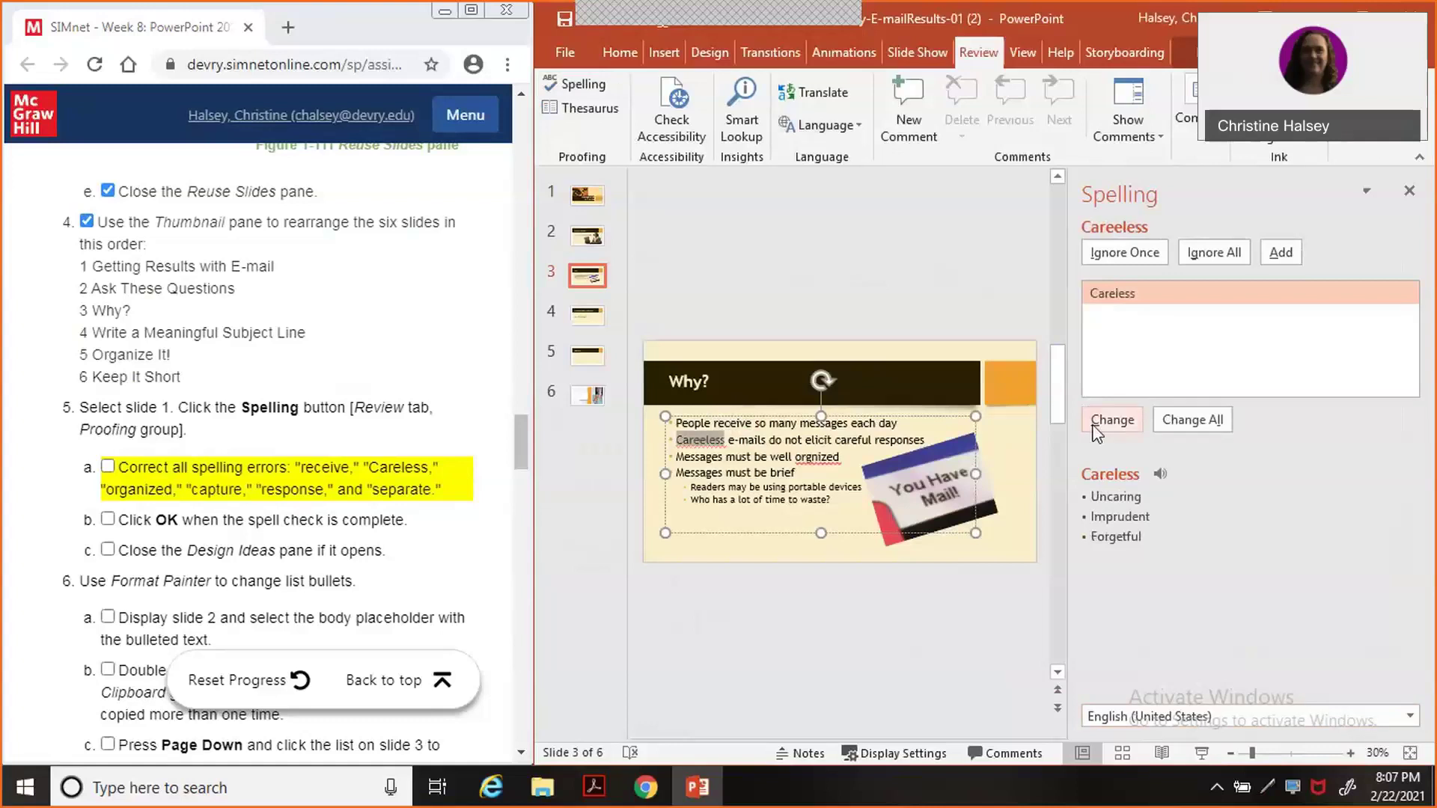
pyautogui.click(1094, 427)
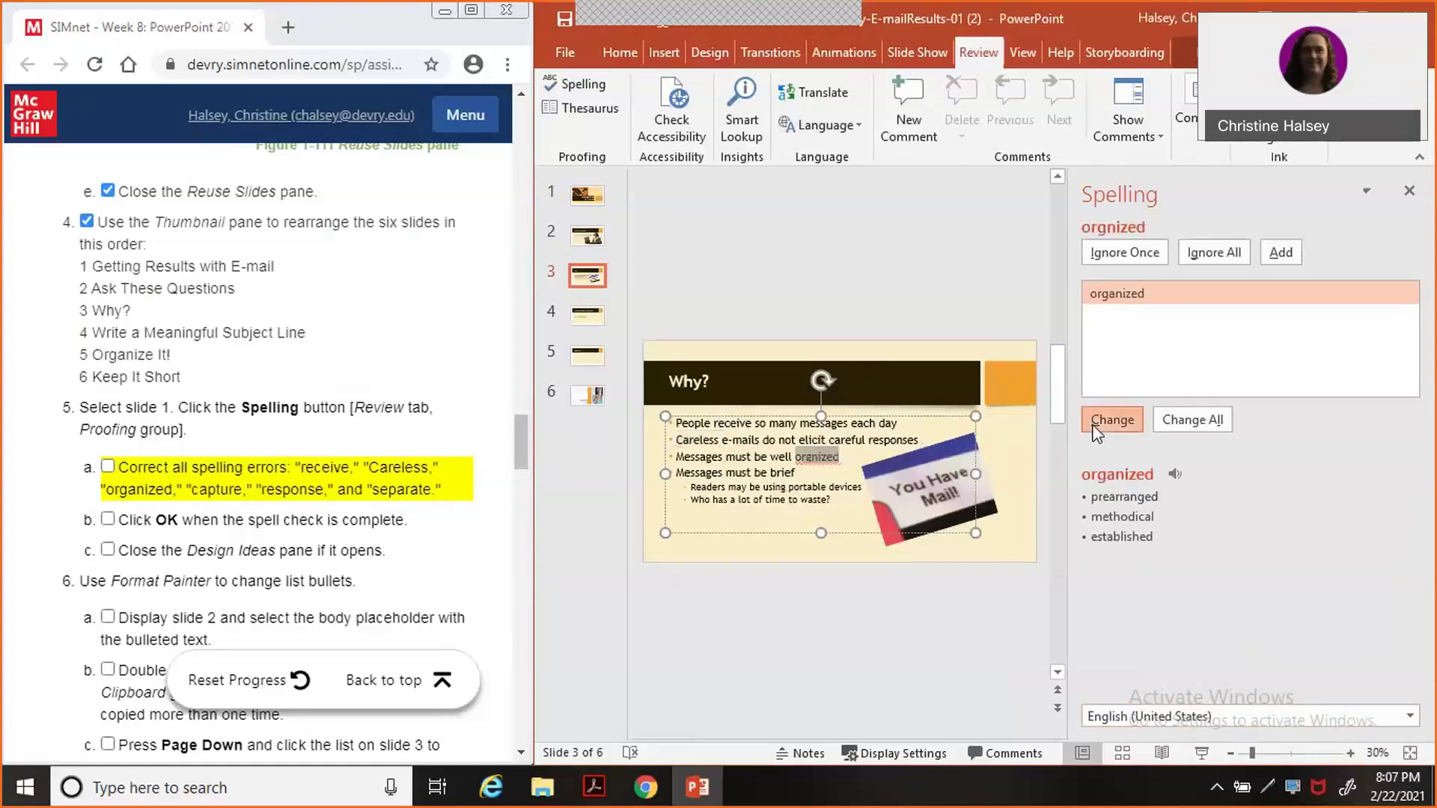
pyautogui.click(1094, 428)
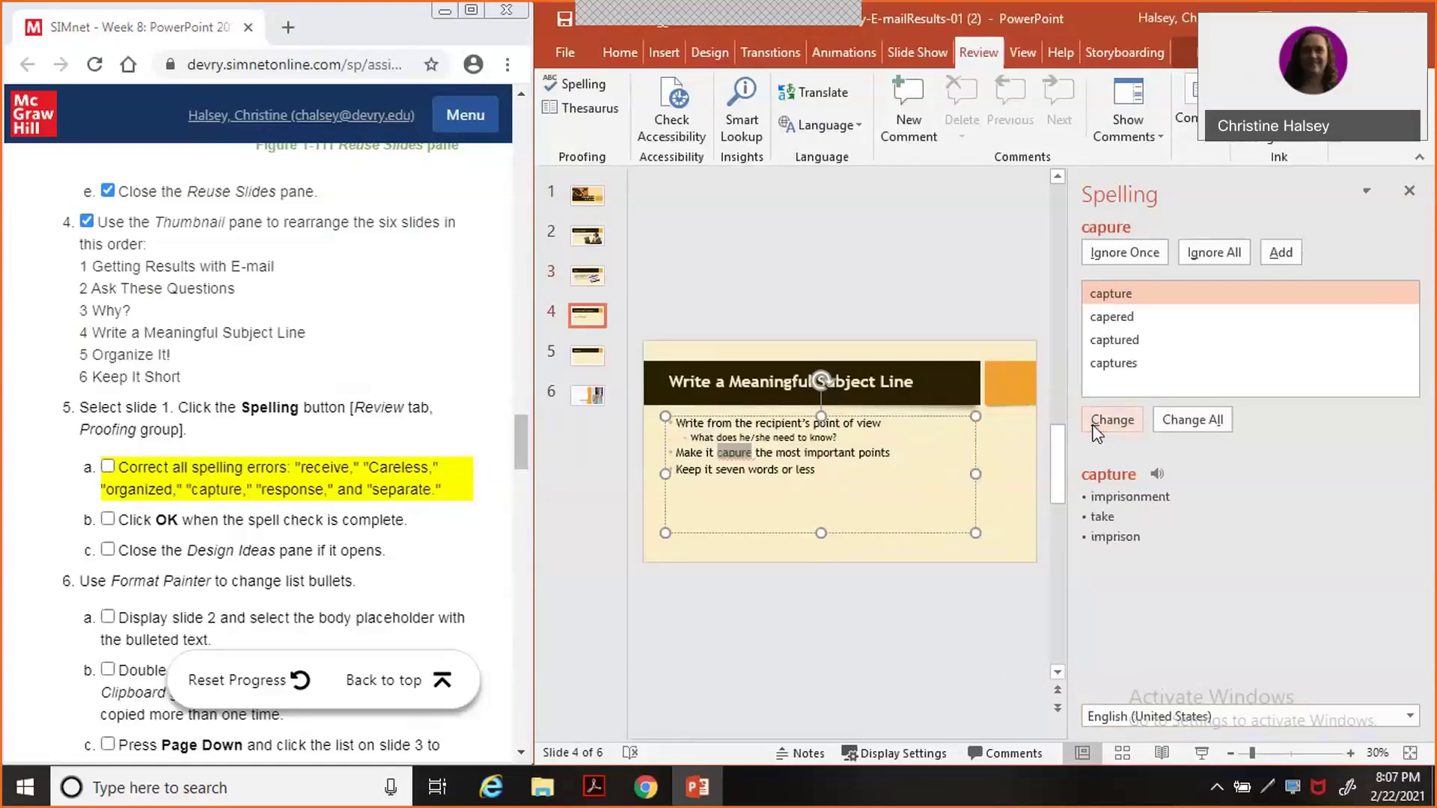
pyautogui.click(1110, 420)
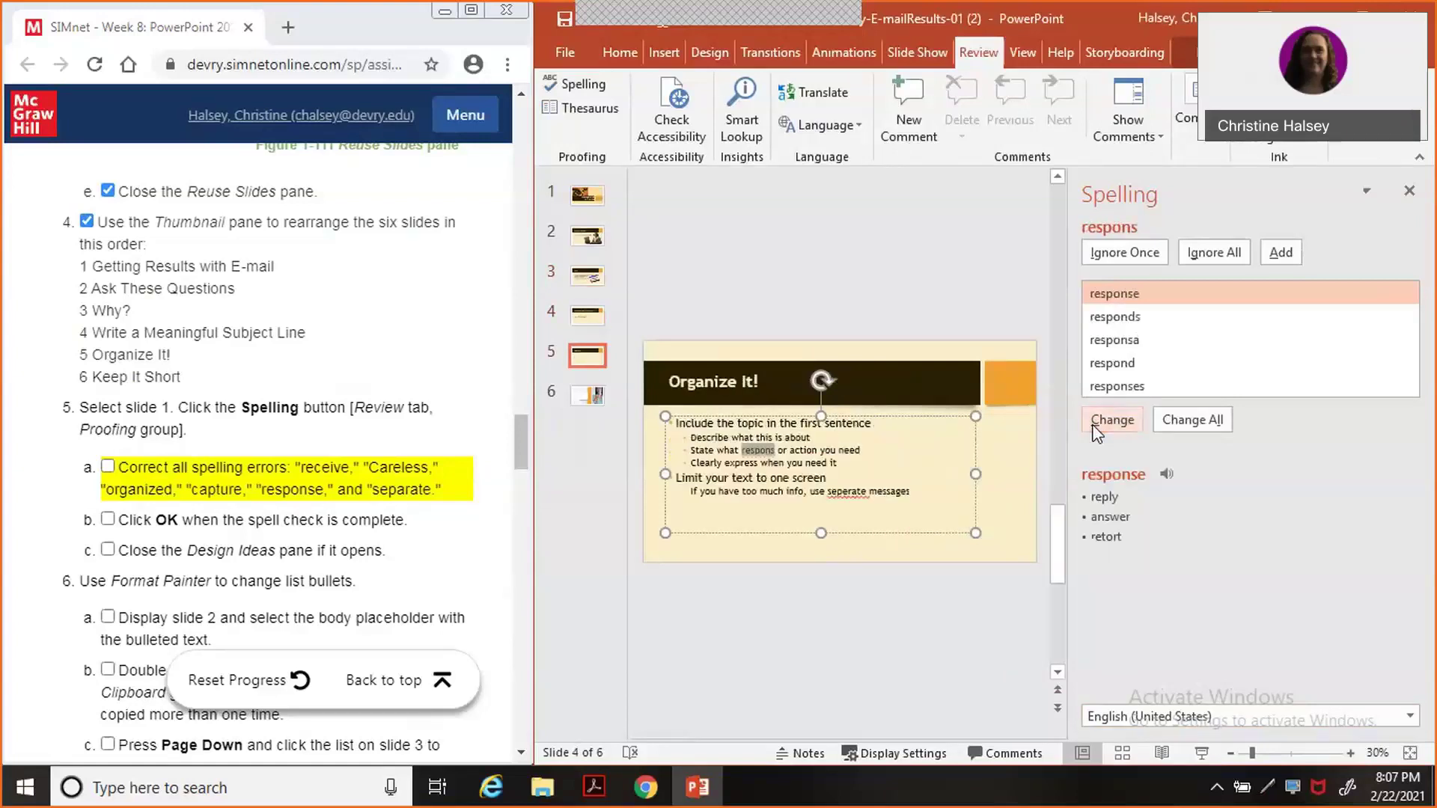
pyautogui.click(1094, 428)
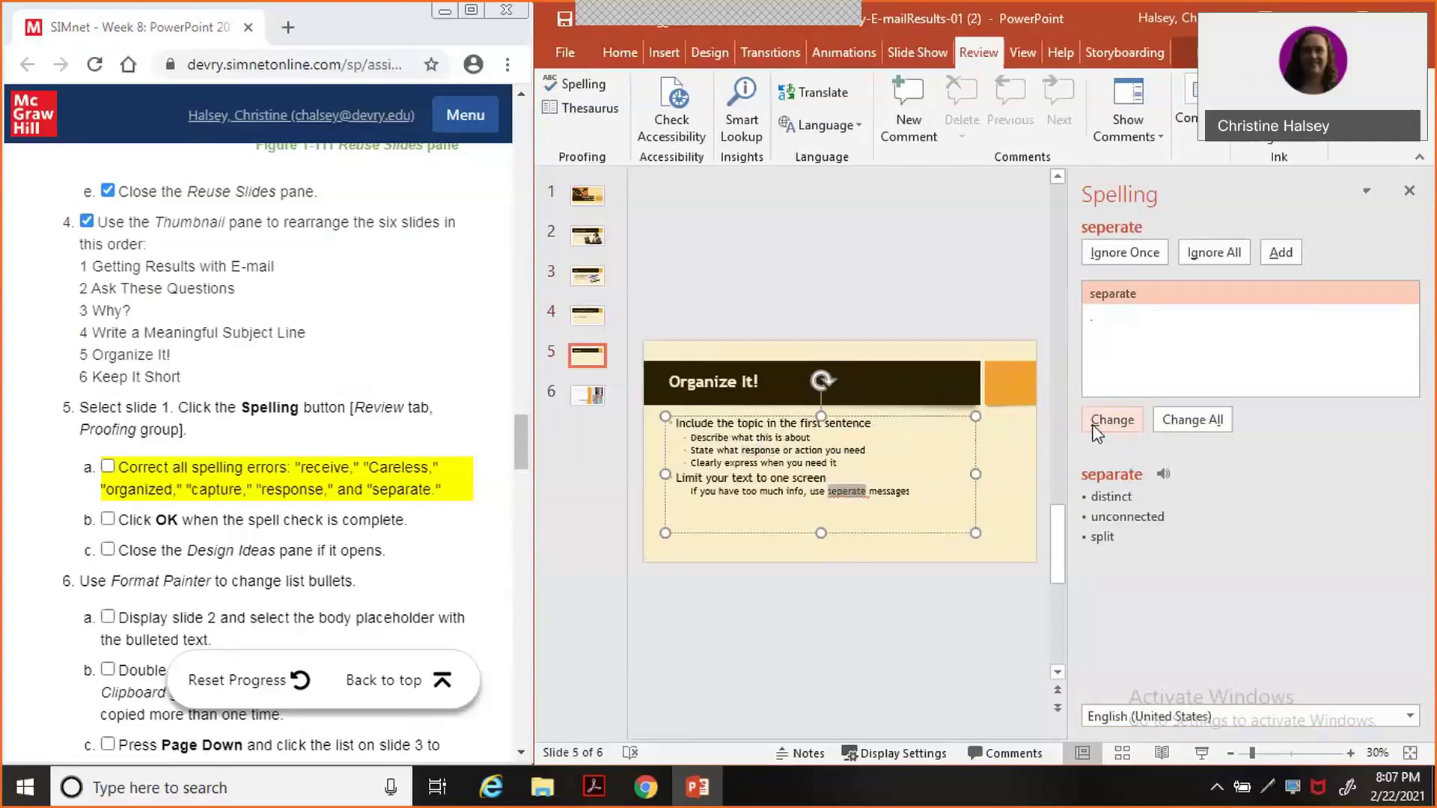
pyautogui.click(1095, 428)
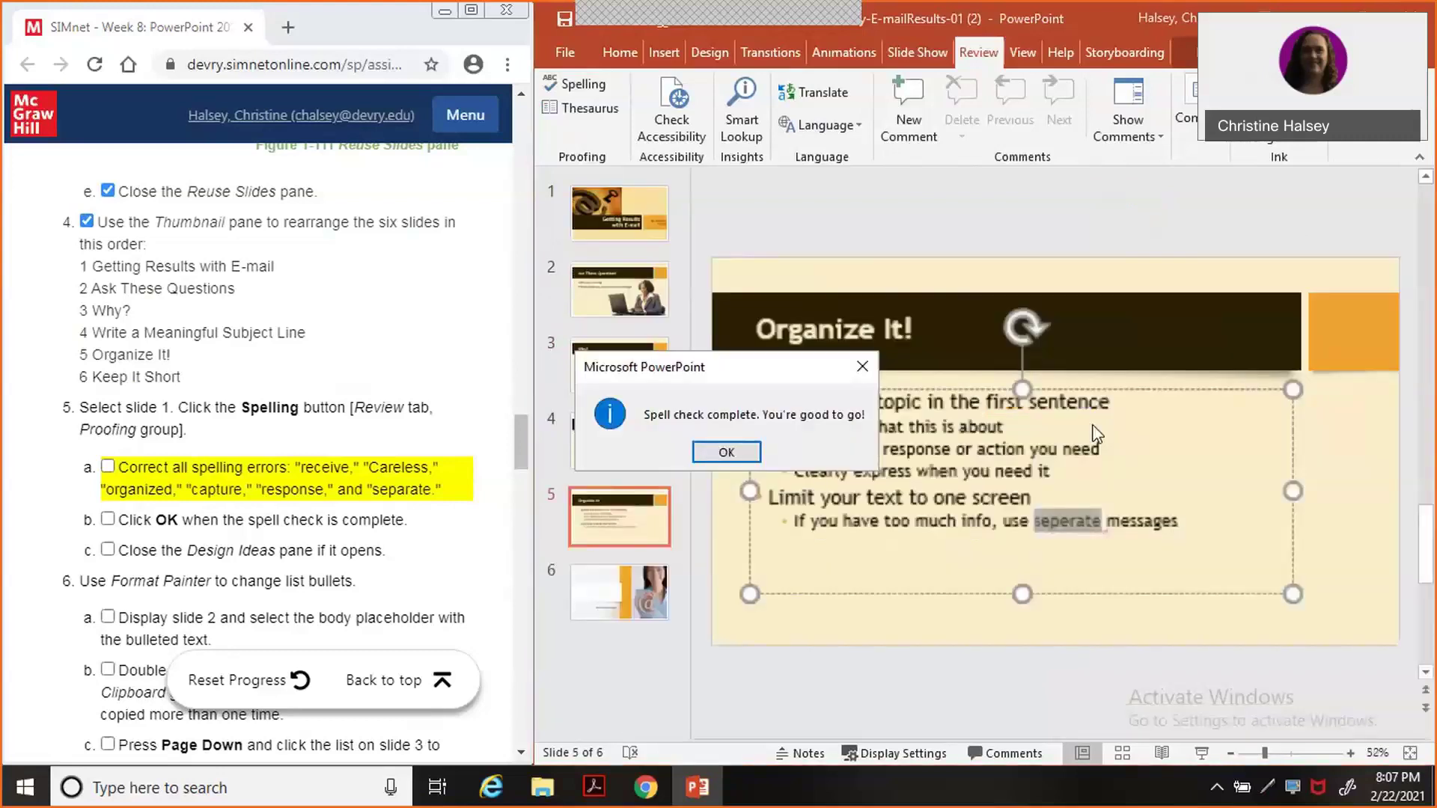
pyautogui.click(726, 453)
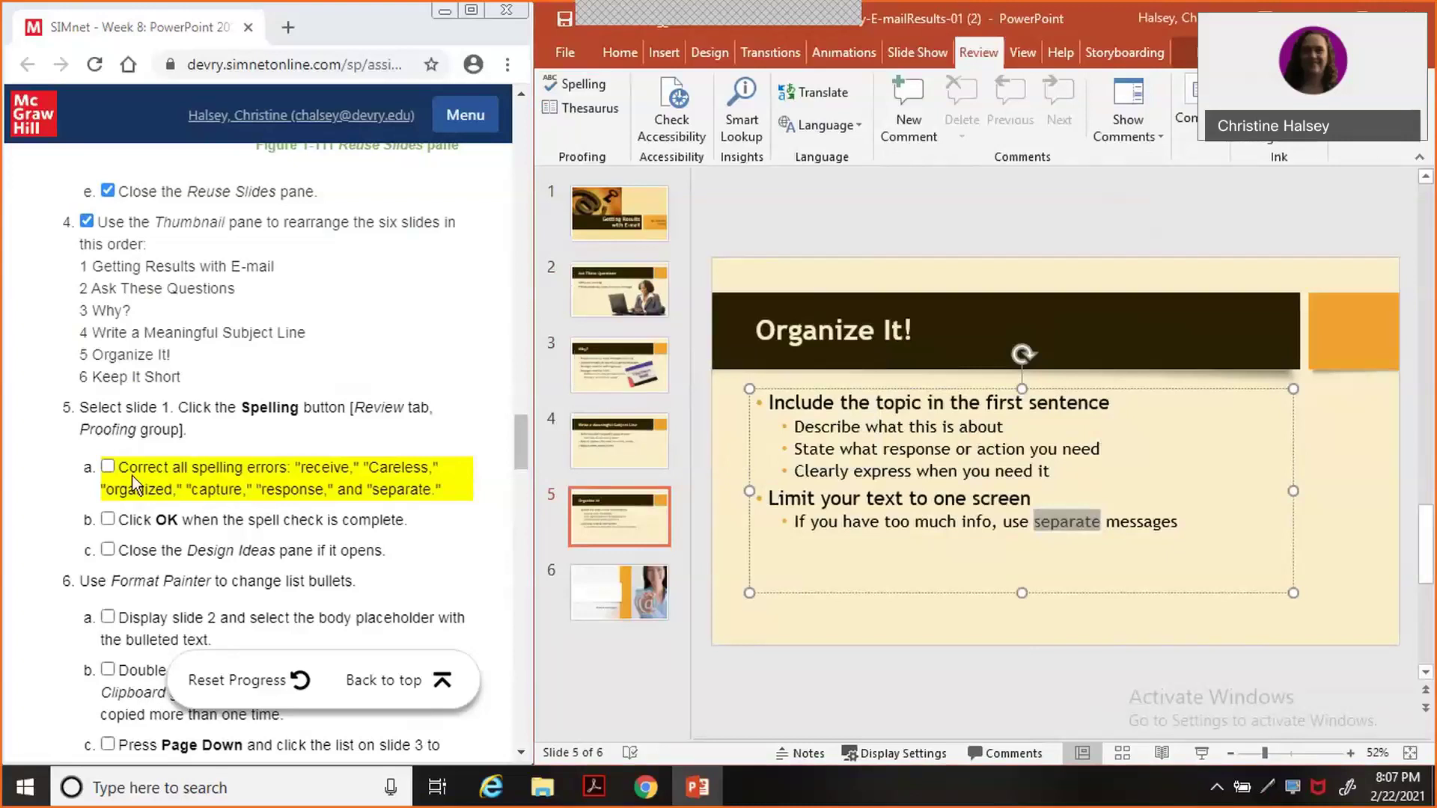
# Tick SIMnet steps 5a, 5b and 5c as done.
pyautogui.click(107, 467)
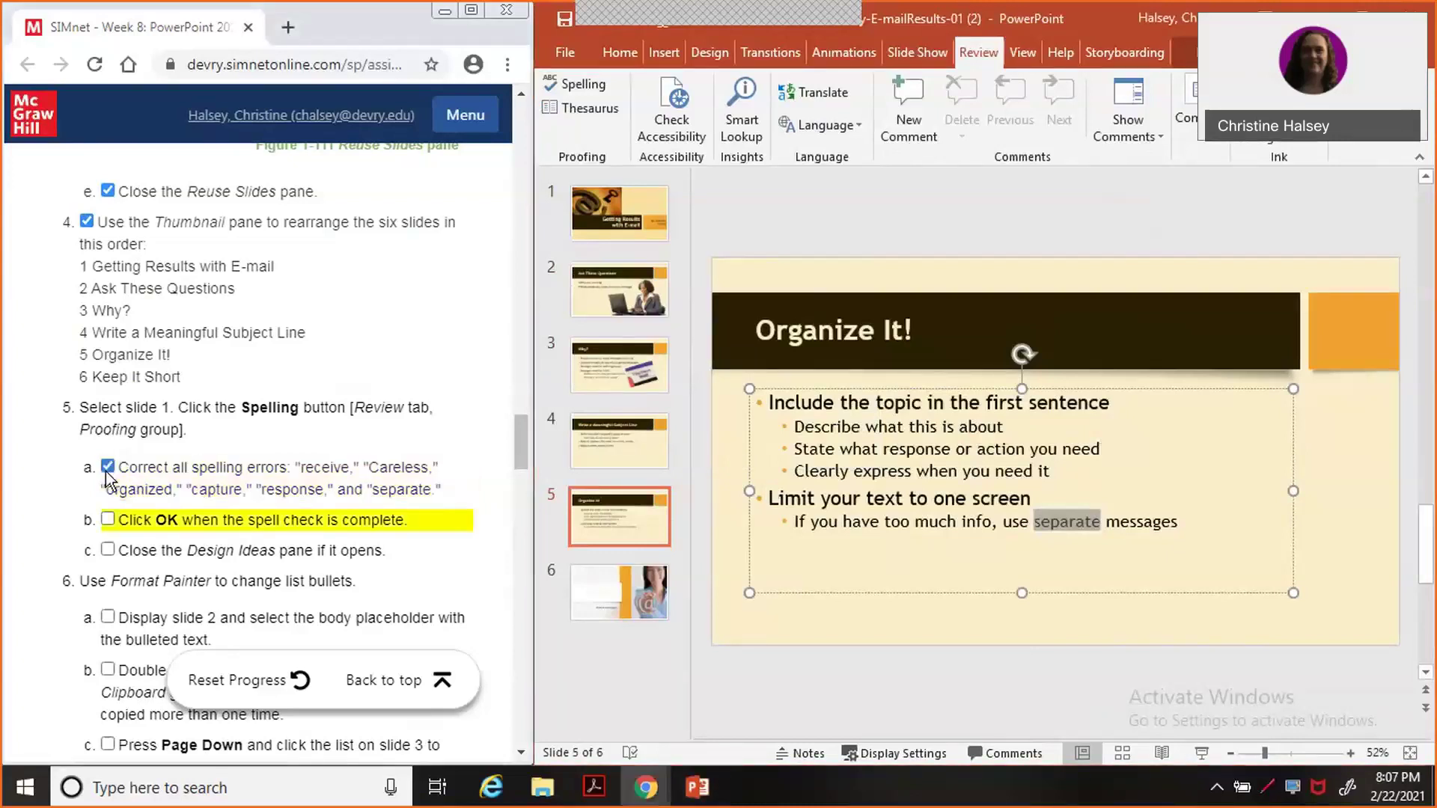
pyautogui.click(108, 519)
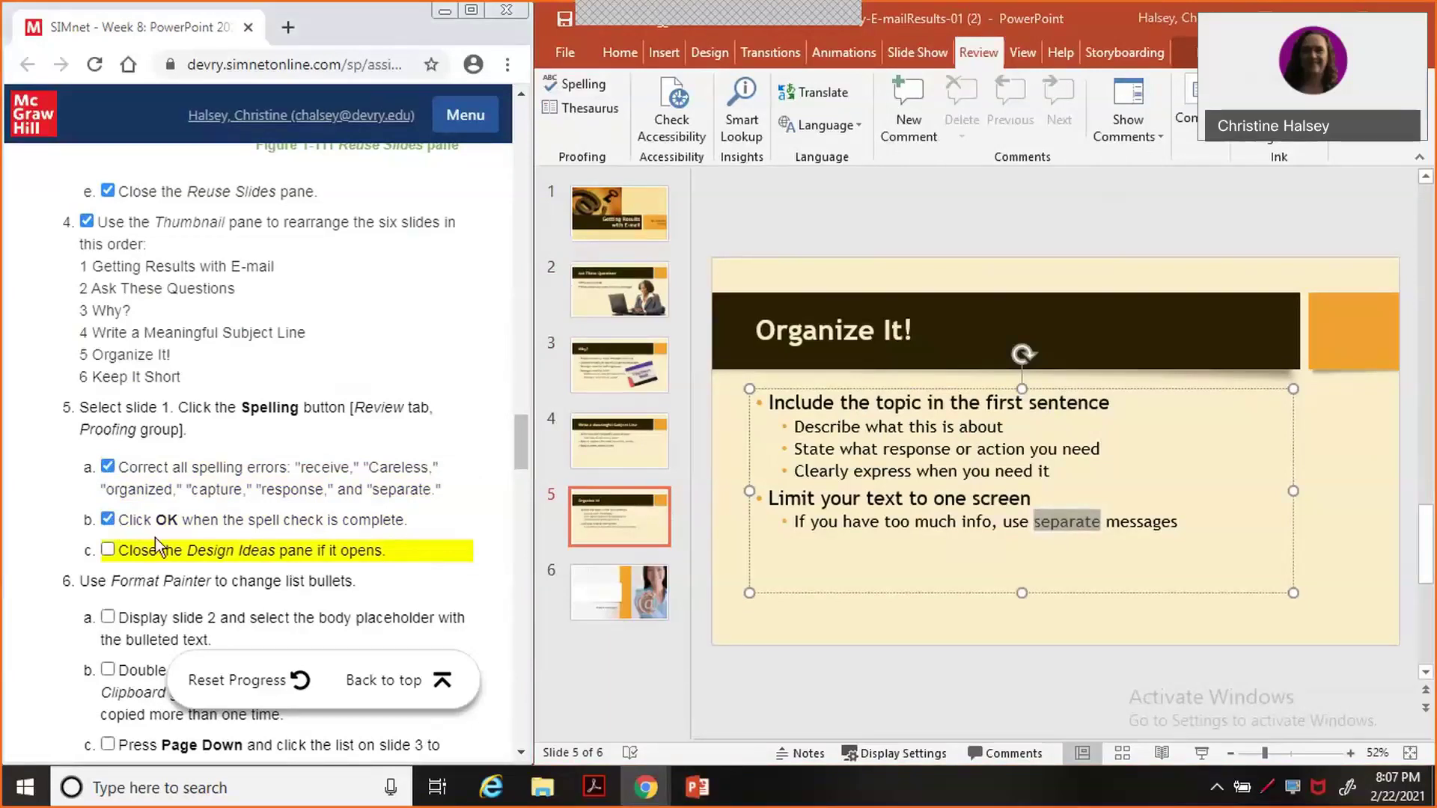
pyautogui.click(108, 551)
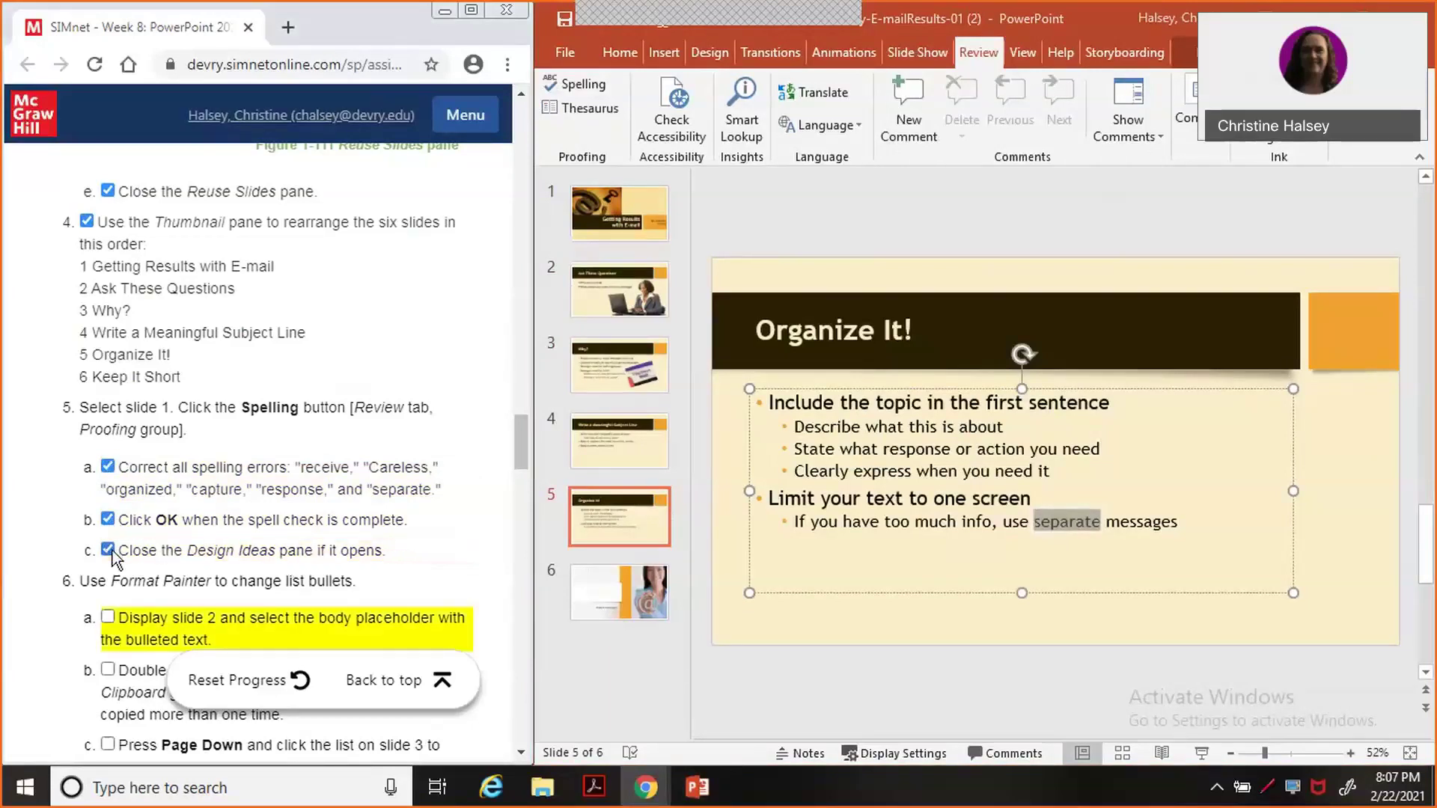
# Select slide 2's bulleted body text and tick step 6a in SIMnet.
pyautogui.click(607, 290)
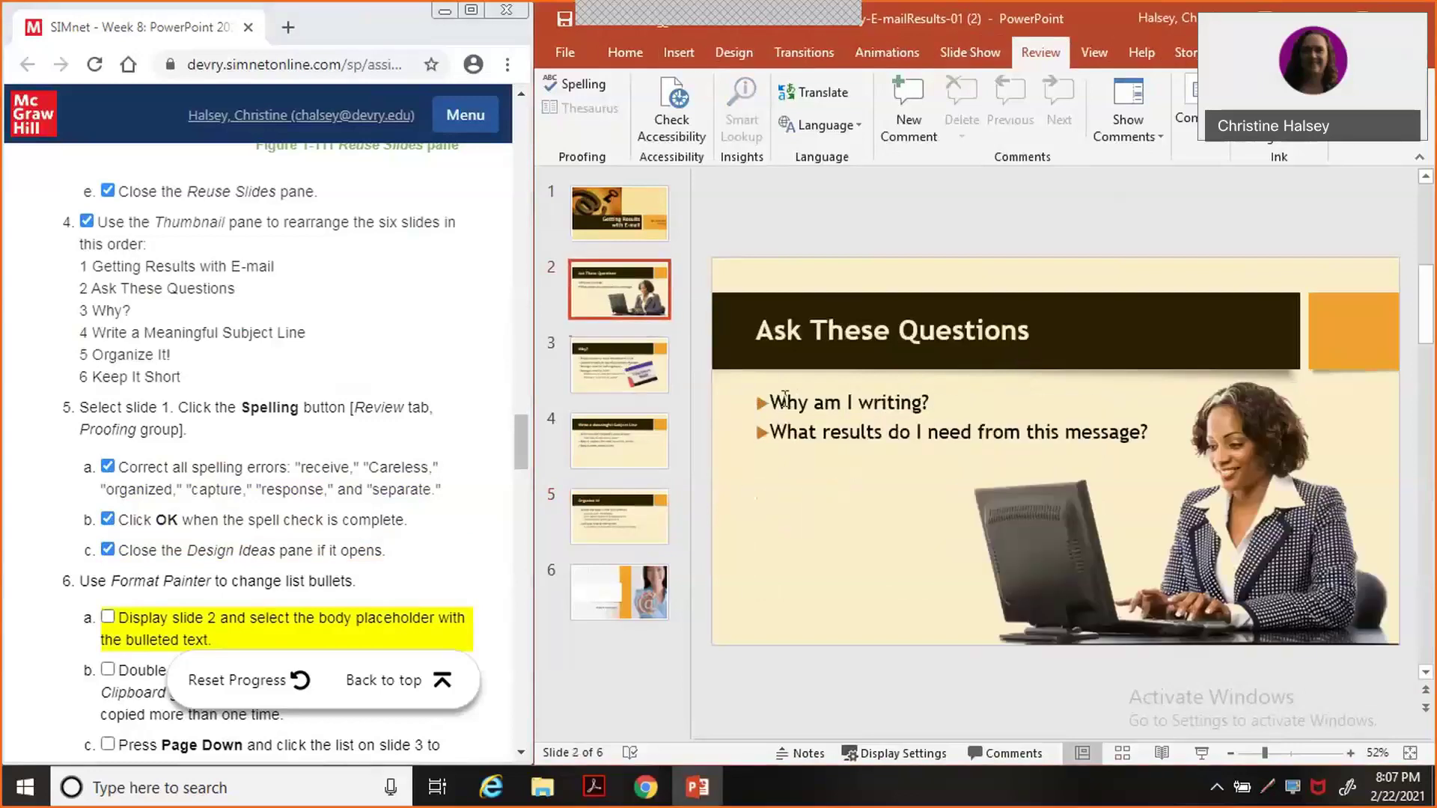
pyautogui.click(784, 401)
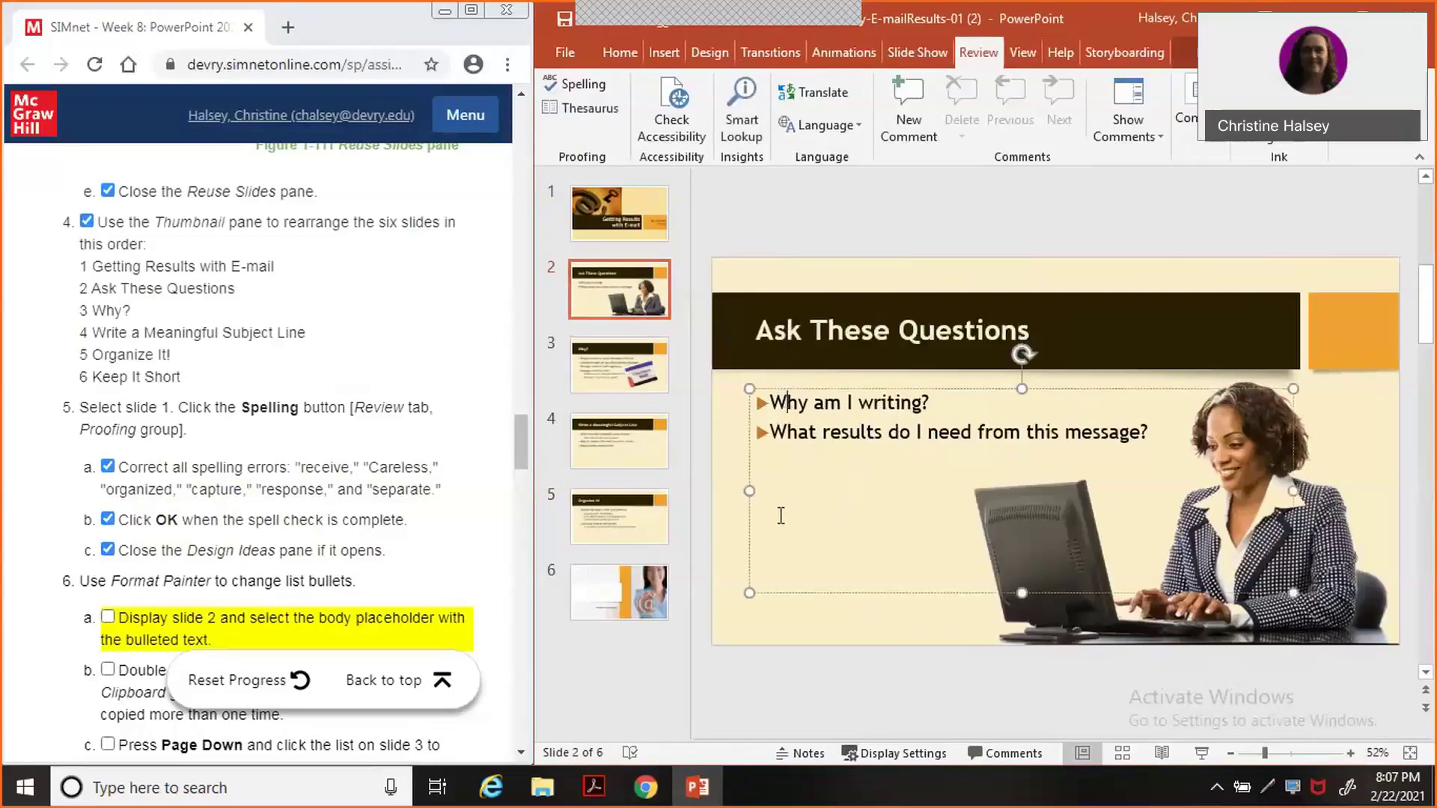
pyautogui.click(109, 619)
pyautogui.click(109, 618)
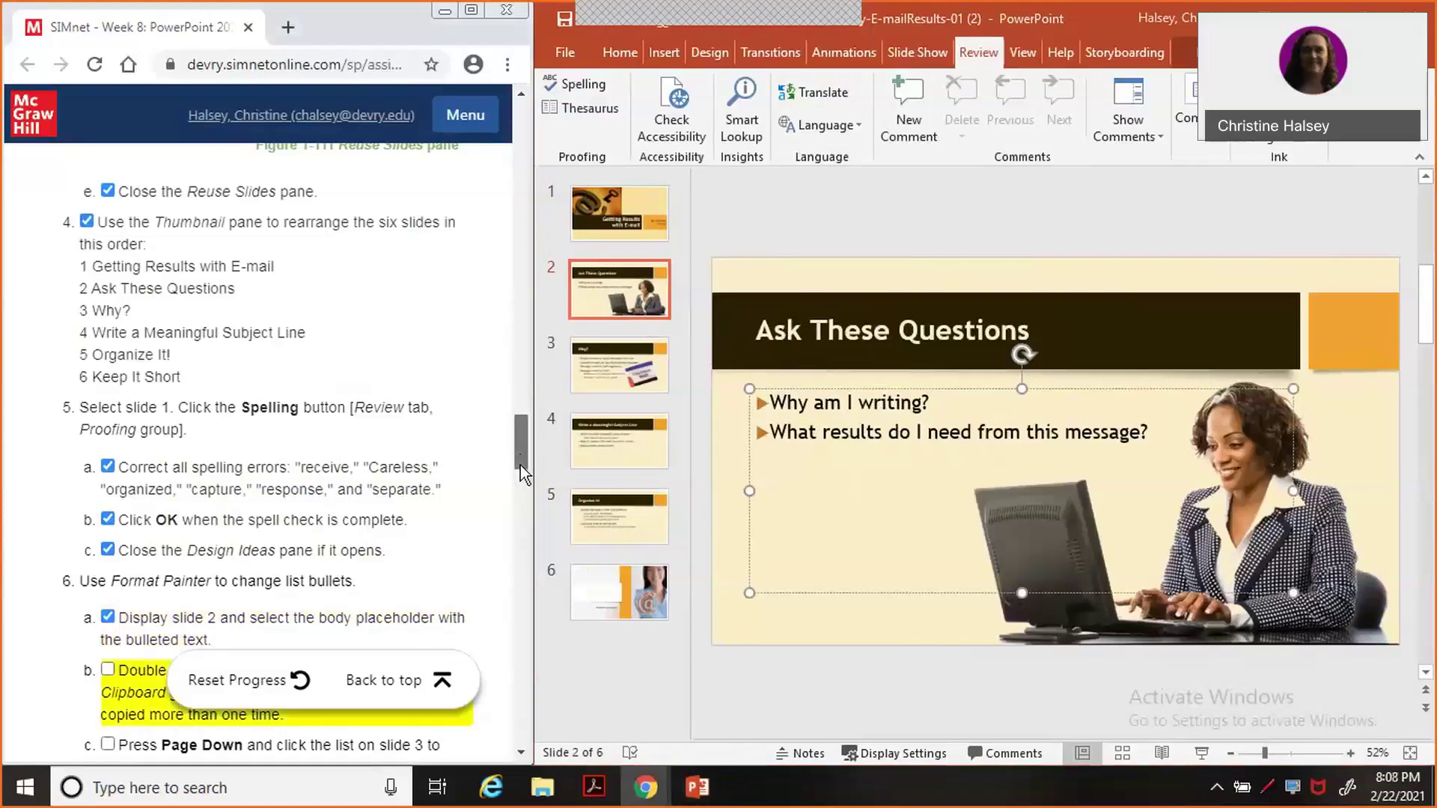
pyautogui.scroll(-3, 520, 465)
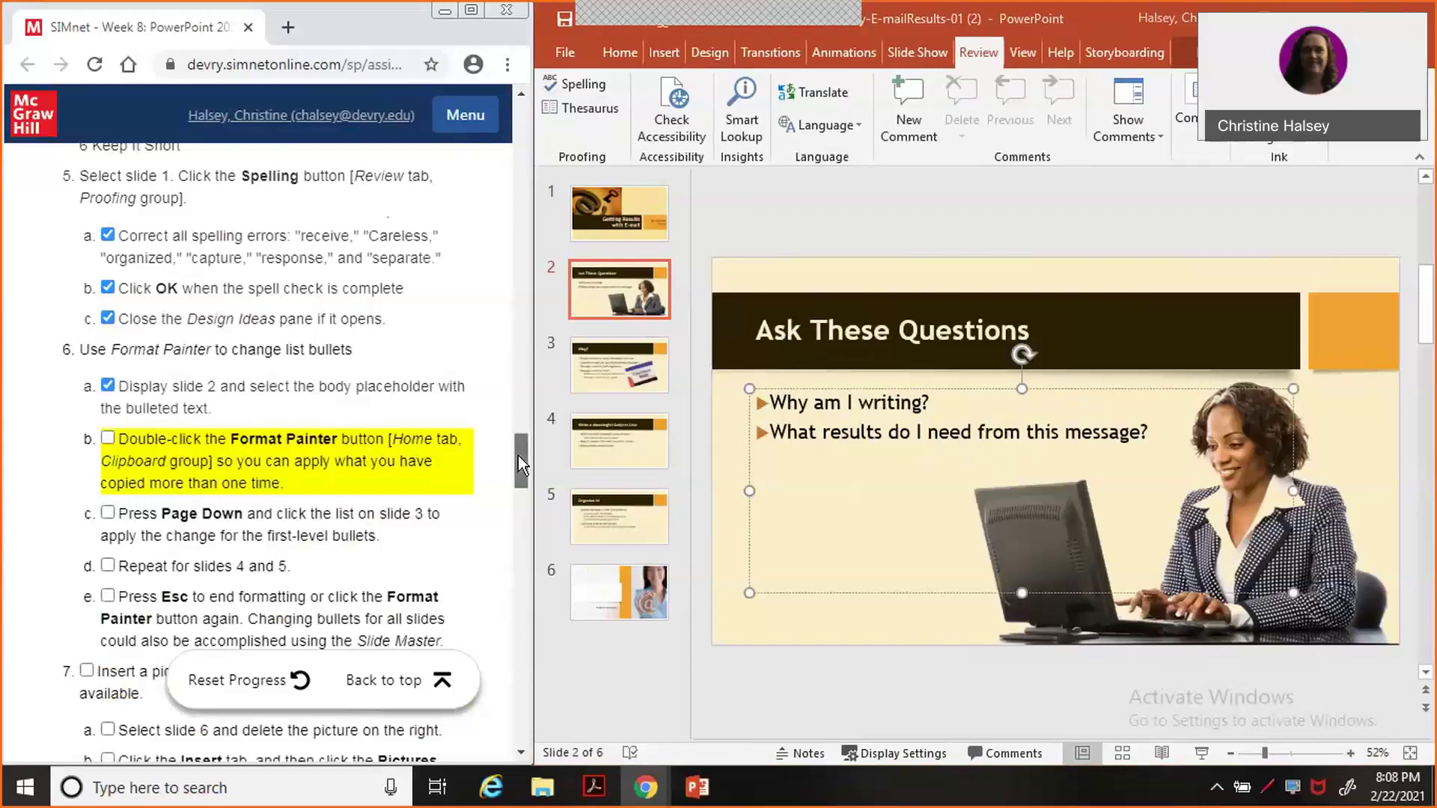
pyautogui.moveTo(518, 455); pyautogui.dragTo(518, 470)
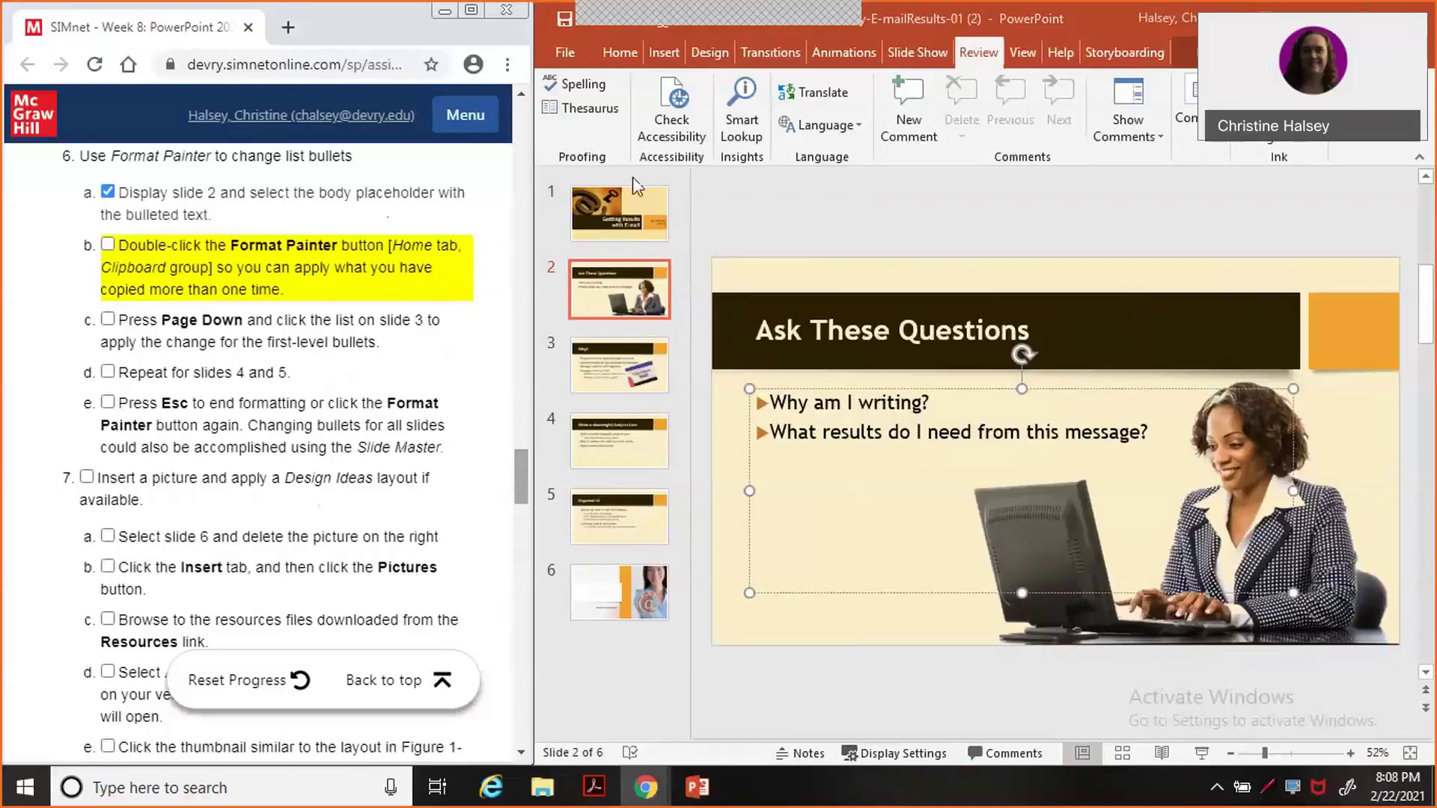
pyautogui.click(615, 60)
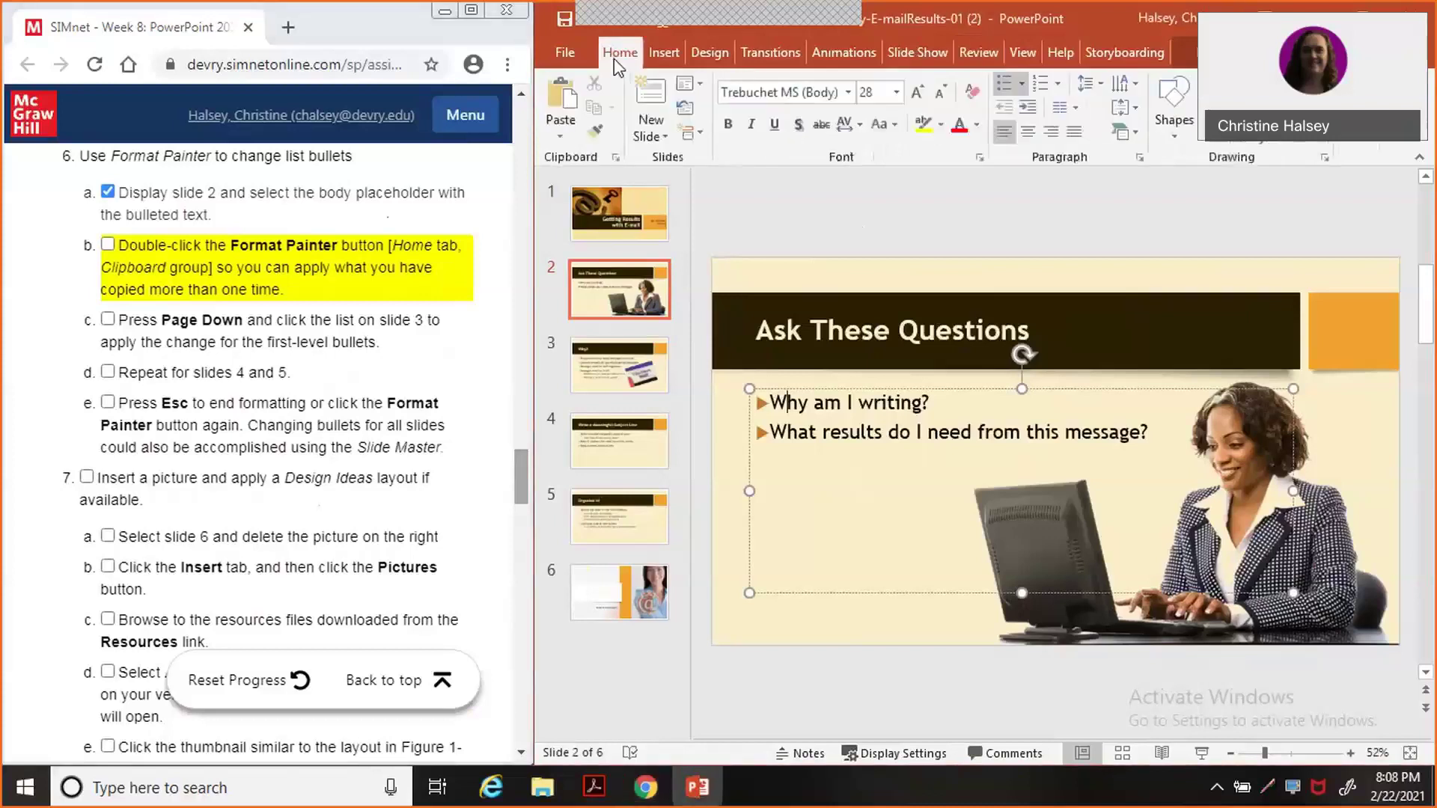
# Lock Format Painter on slide 2's bullets, remove a stray 3, and move to slide 3.
pyautogui.doubleClick(596, 133)
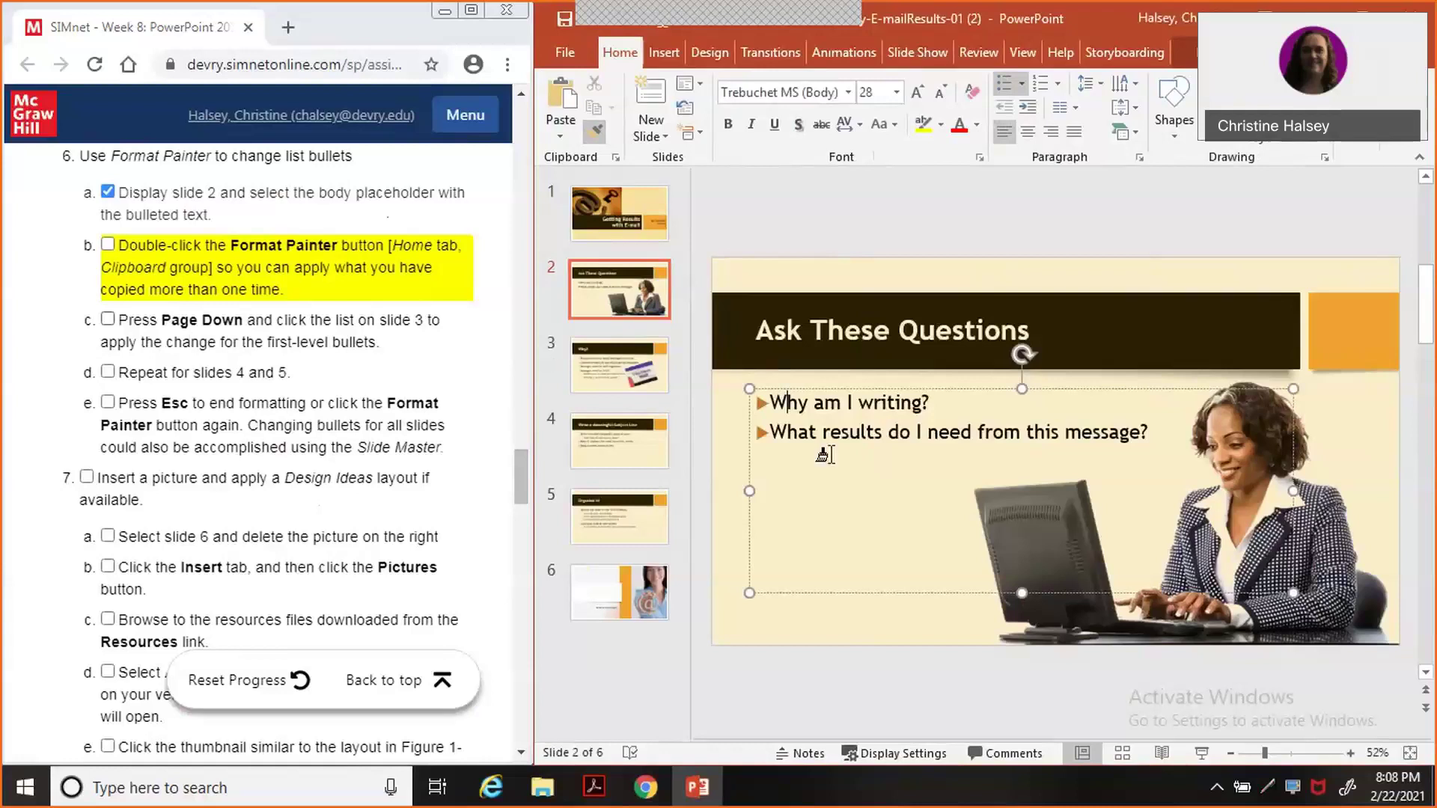
pyautogui.write('3')
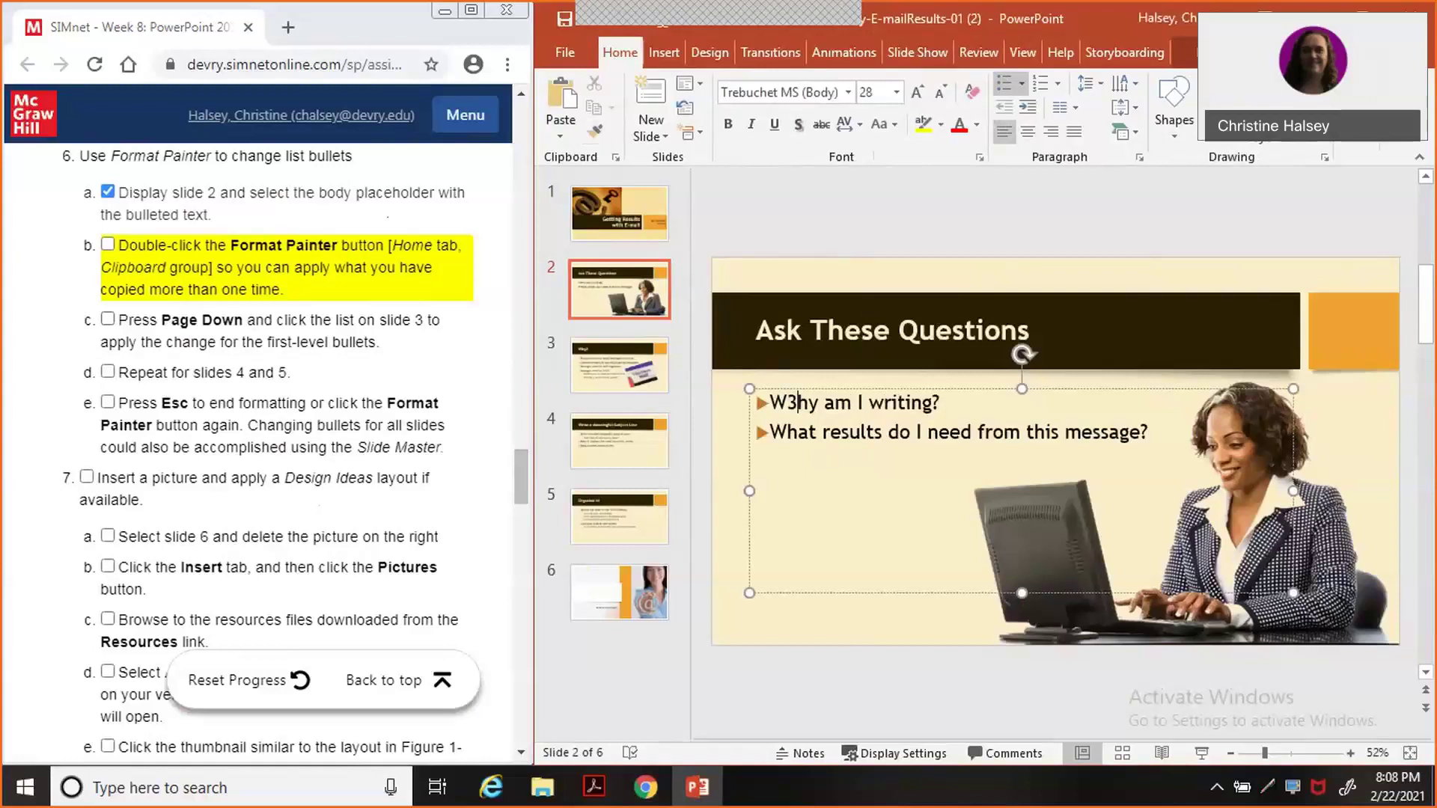
pyautogui.press('BackSpace')
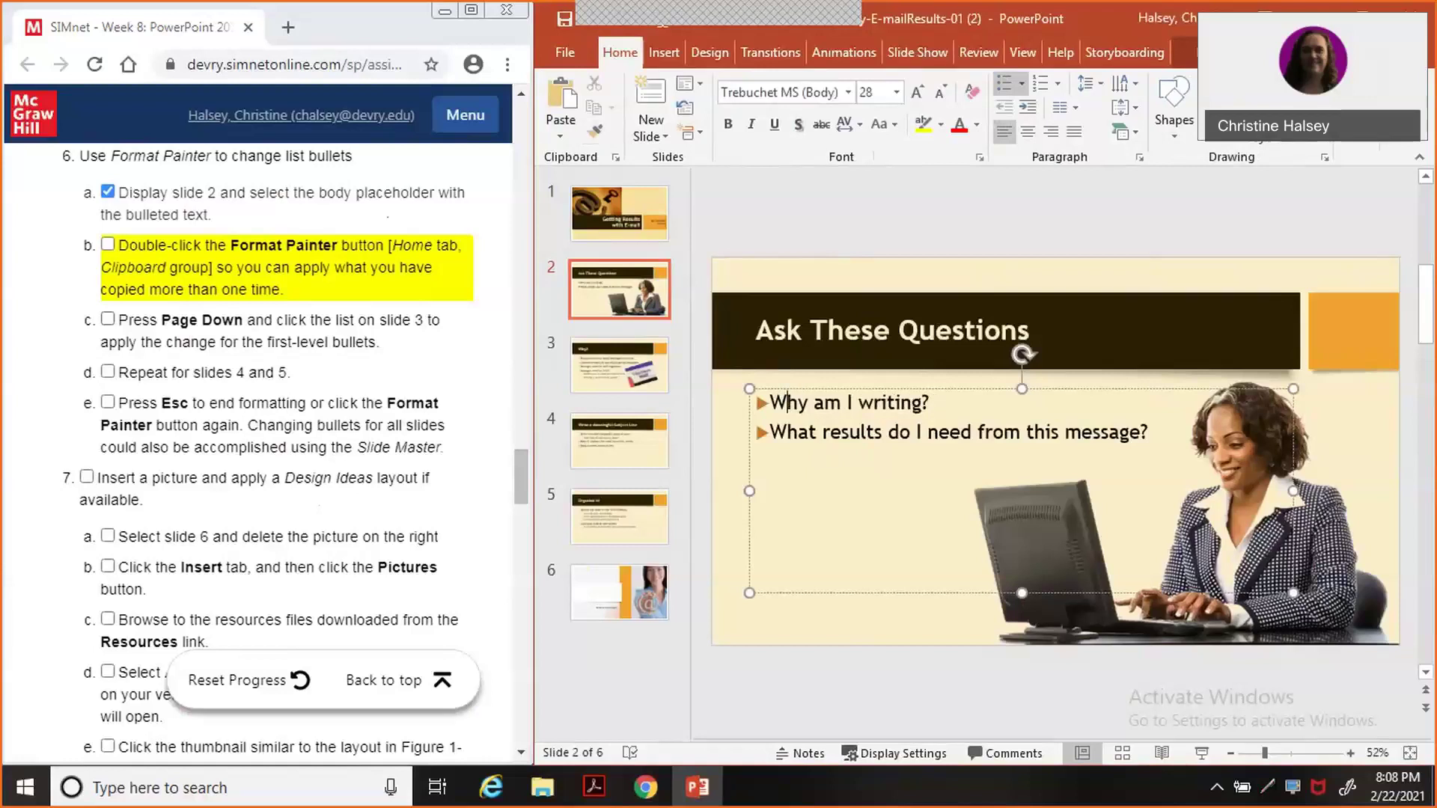
pyautogui.press('pagedown')
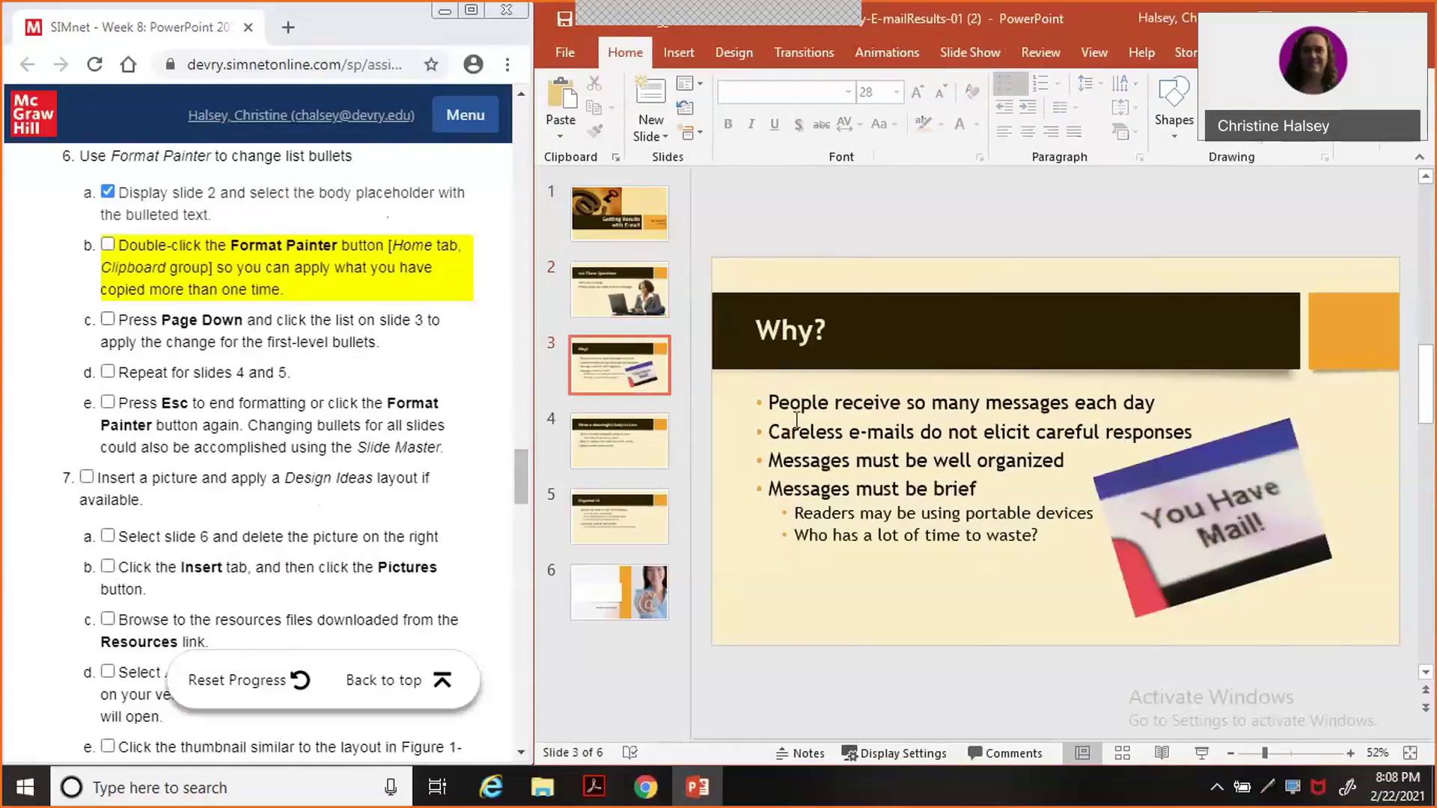
pyautogui.click(757, 395)
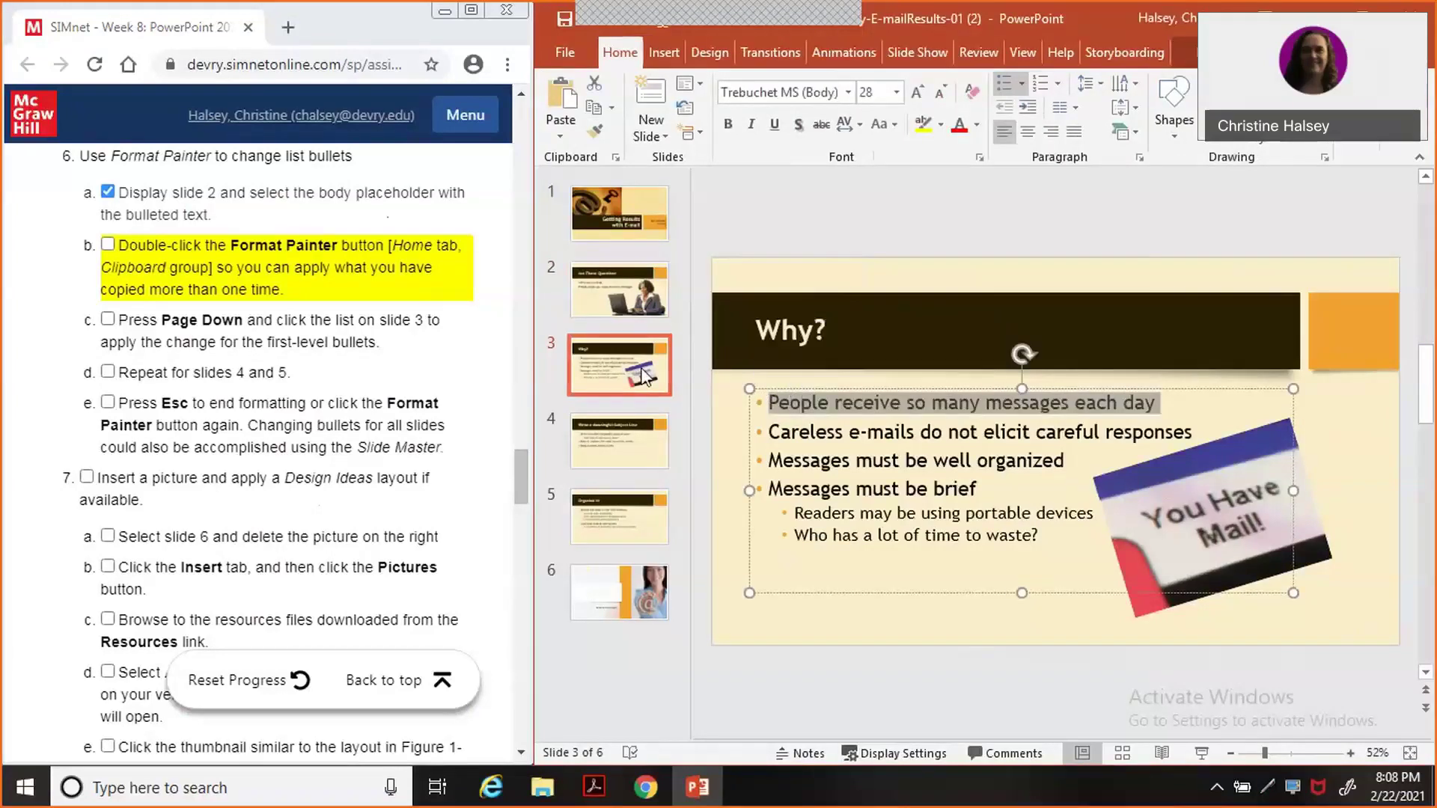
# Pick up slide 2's bullet formatting again and paint it over slide 3's first four lines.
pyautogui.click(622, 299)
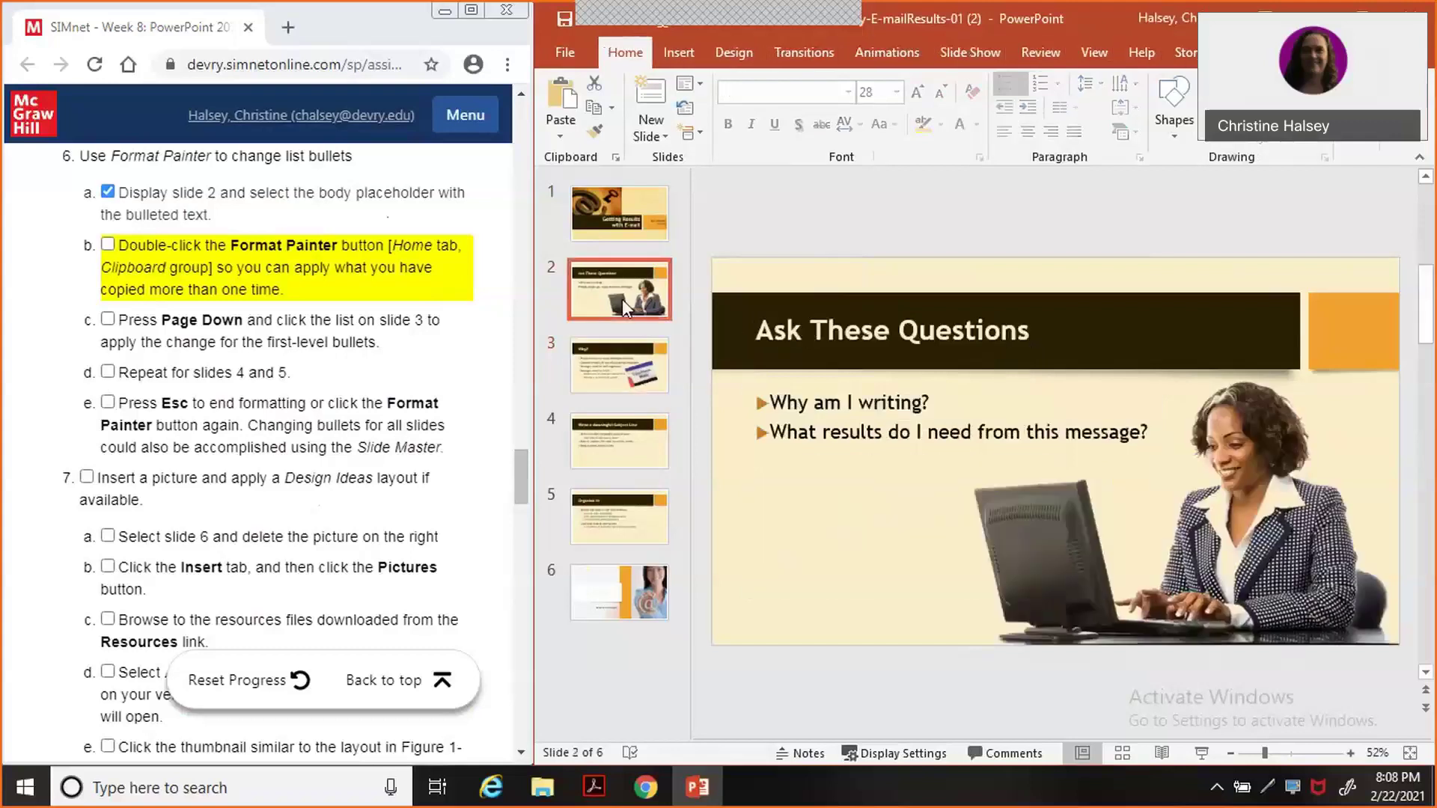
pyautogui.doubleClick(595, 135)
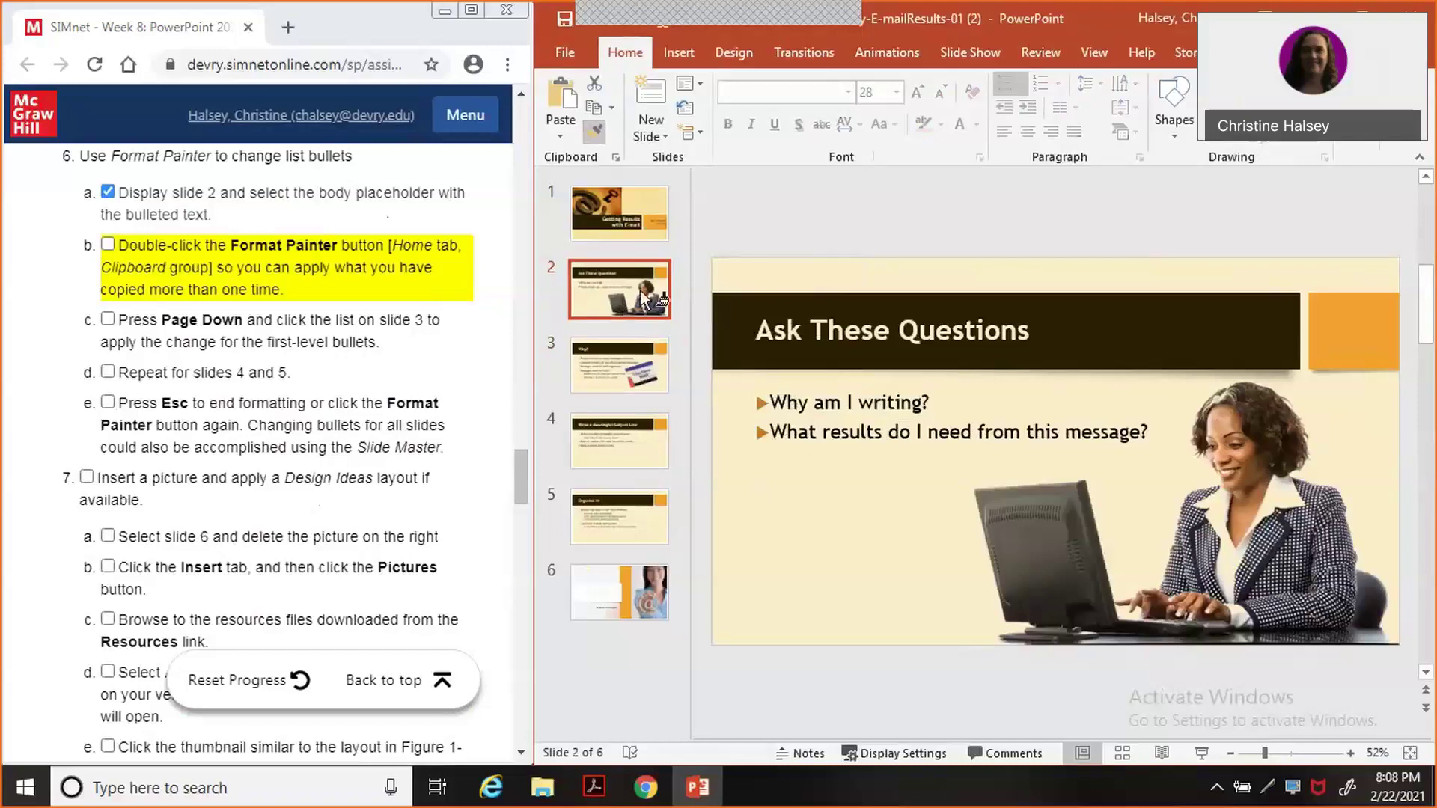
pyautogui.click(618, 365)
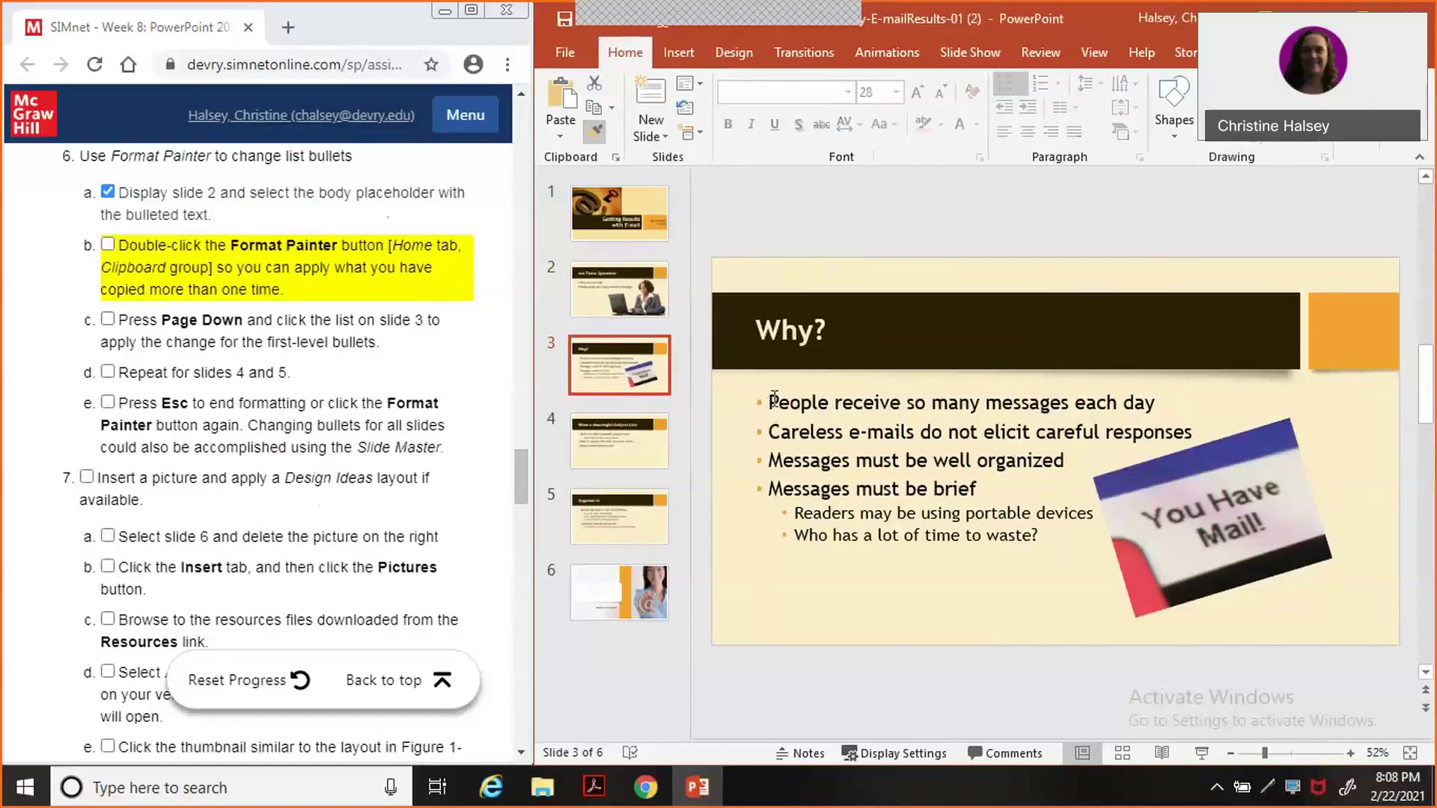
pyautogui.moveTo(774, 399); pyautogui.dragTo(1073, 550)
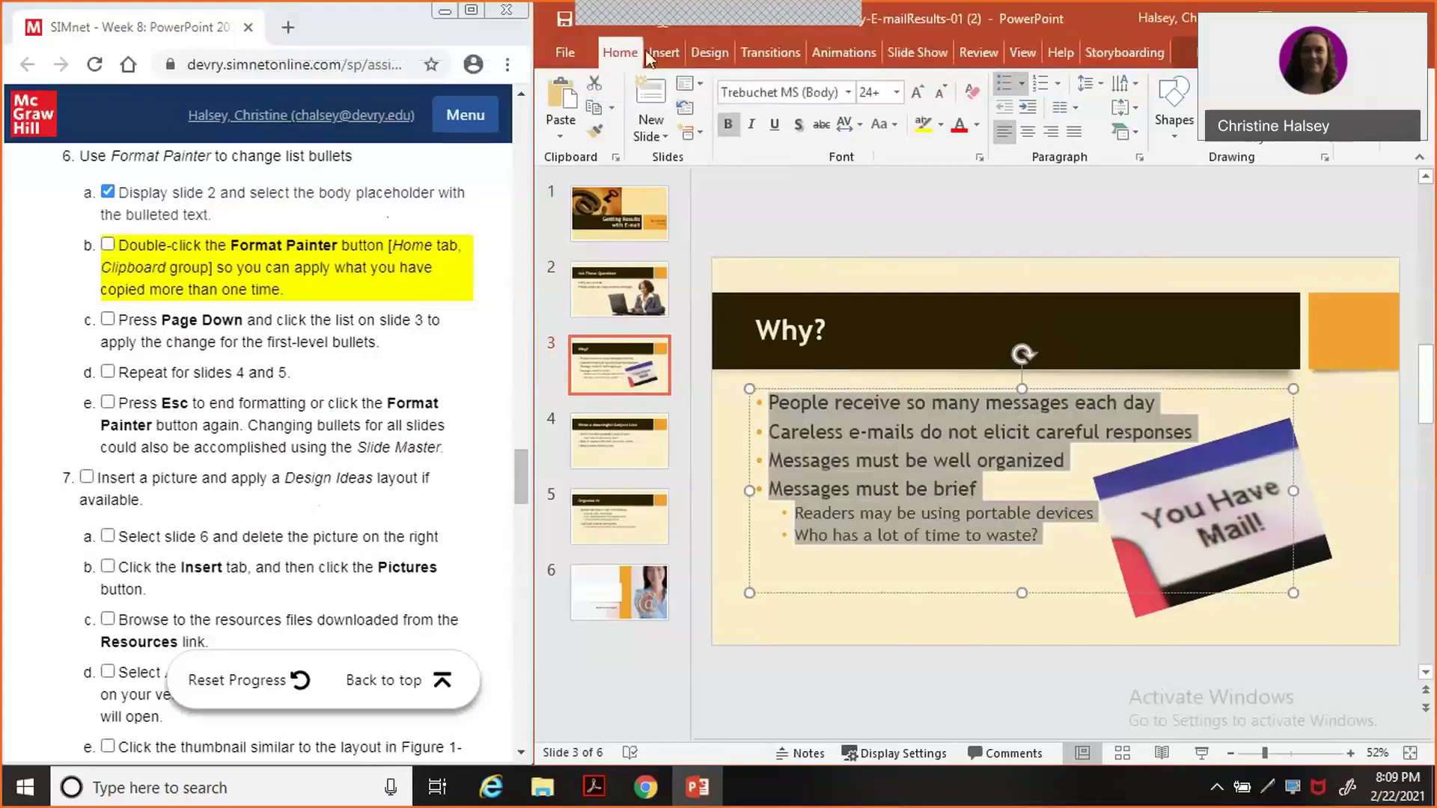
pyautogui.click(558, 51)
pyautogui.click(577, 43)
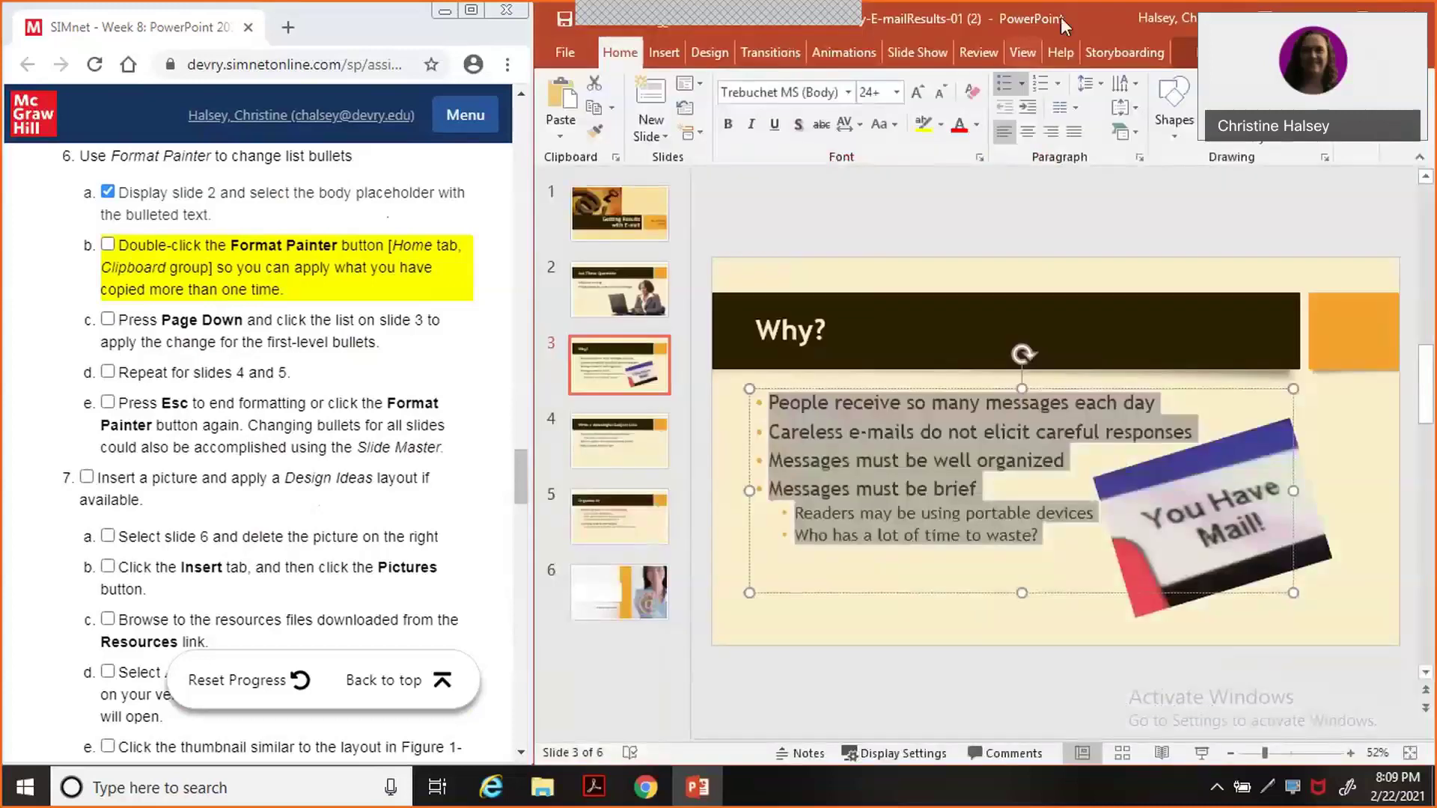
# Undo the last change and clear the text selection on slide 3.
pyautogui.moveTo(1063, 13); pyautogui.dragTo(1026, 42)
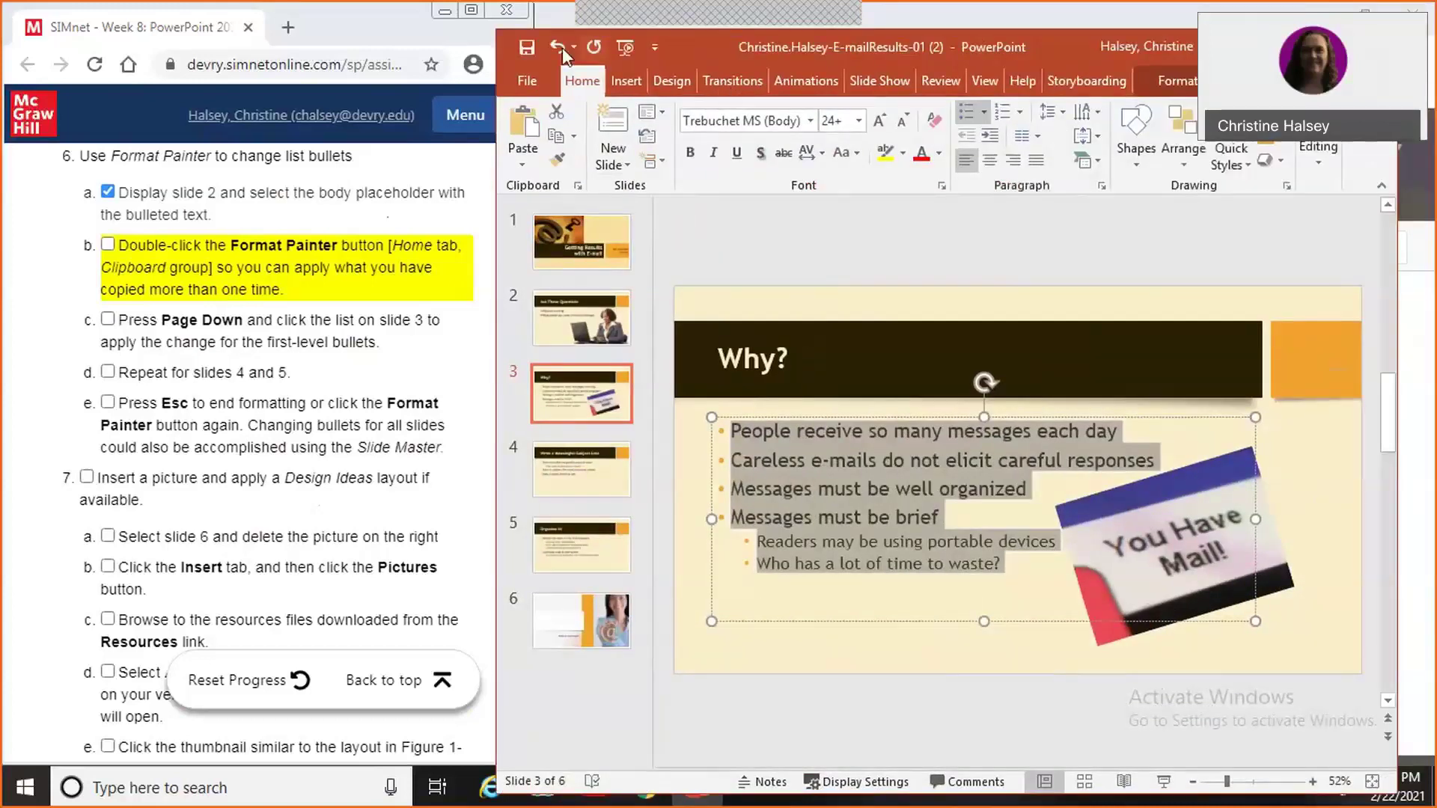
pyautogui.click(558, 47)
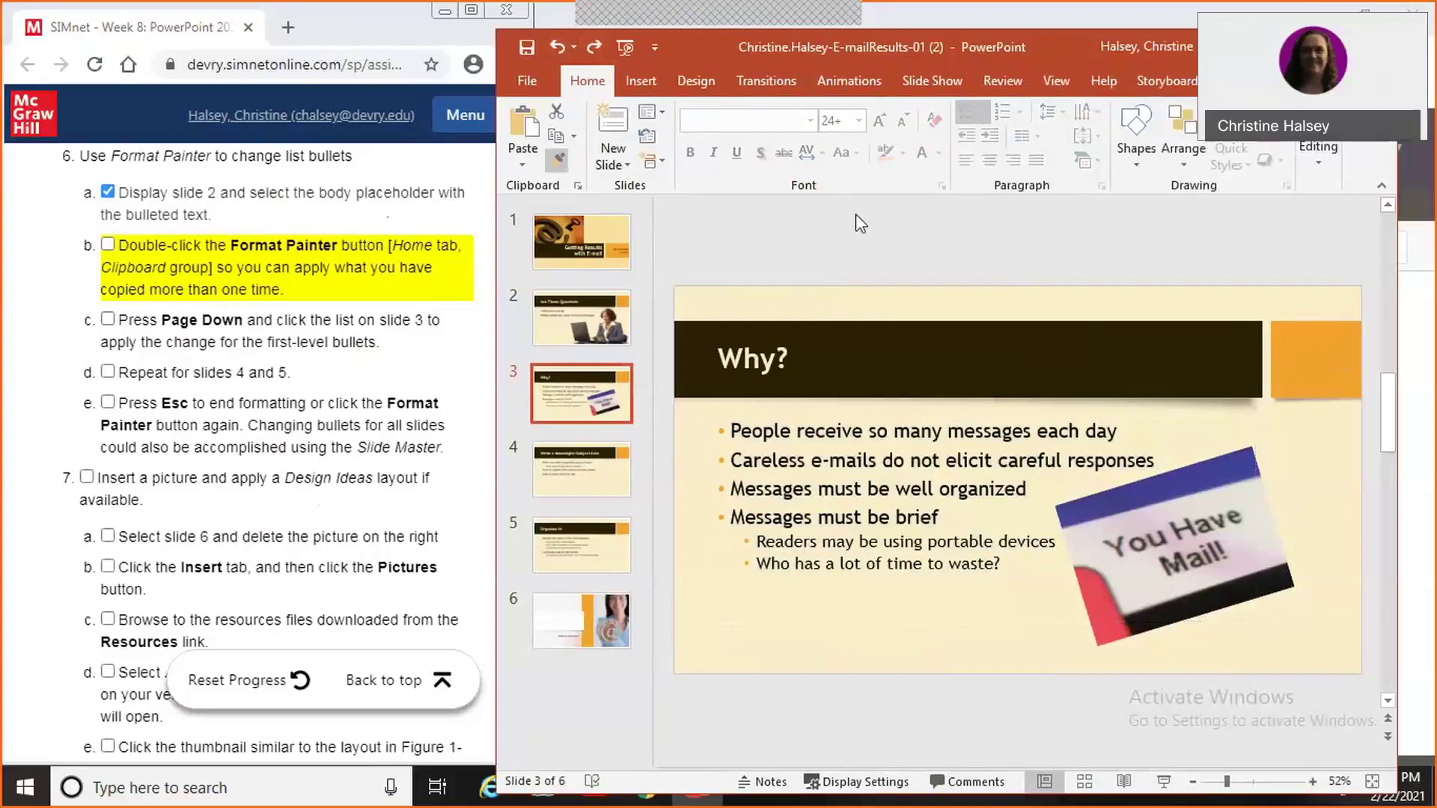
pyautogui.moveTo(732, 430); pyautogui.dragTo(943, 518)
pyautogui.click(956, 522)
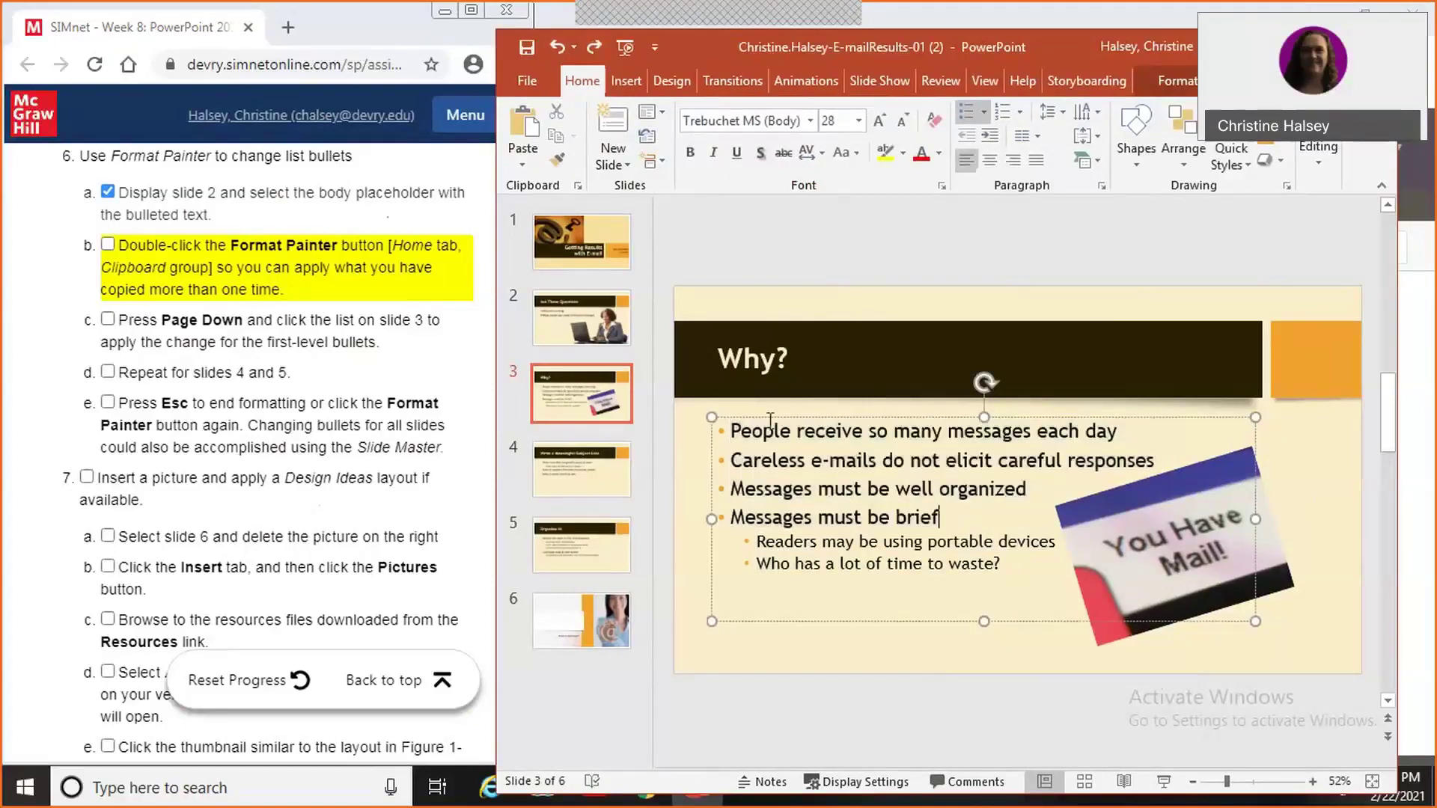
pyautogui.click(578, 310)
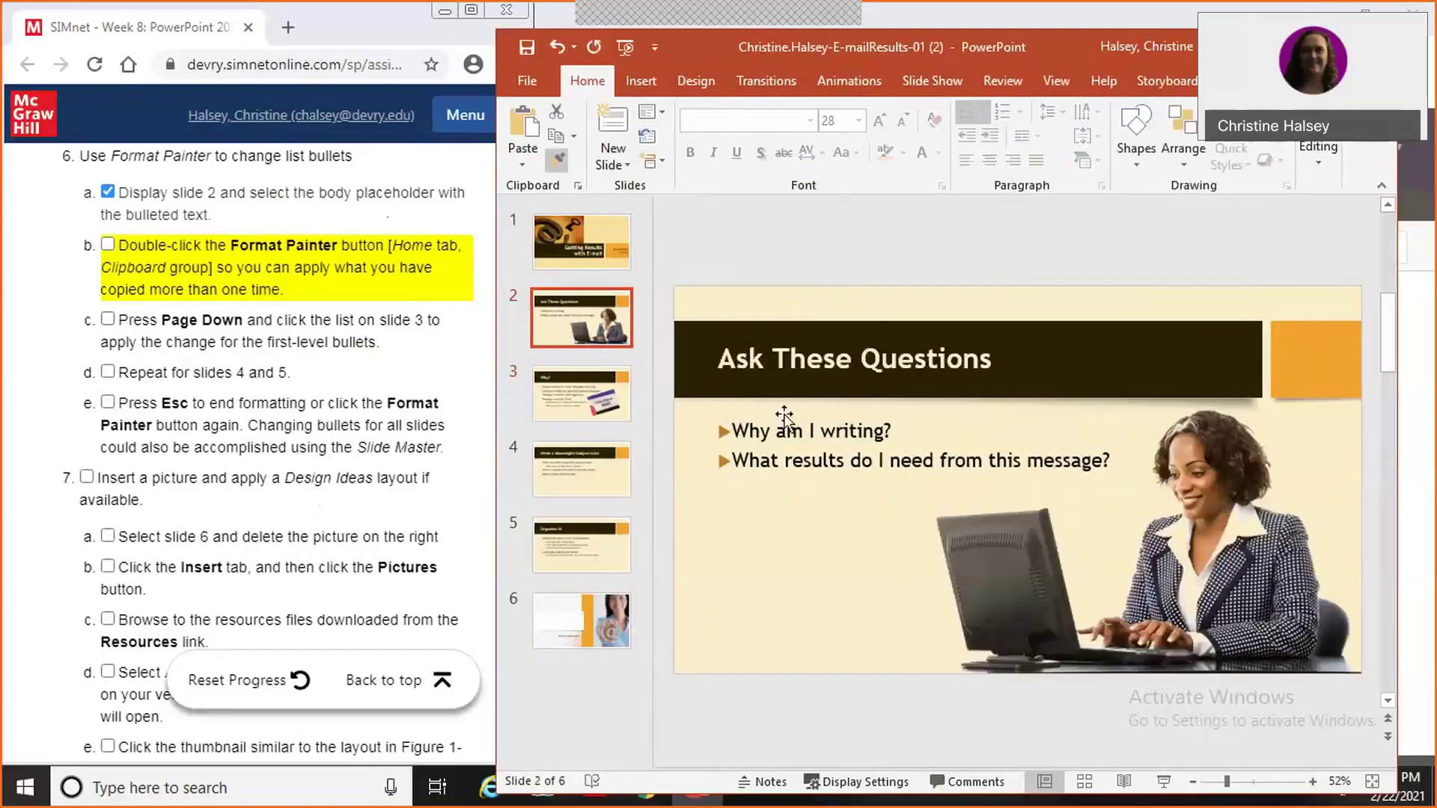
pyautogui.click(585, 407)
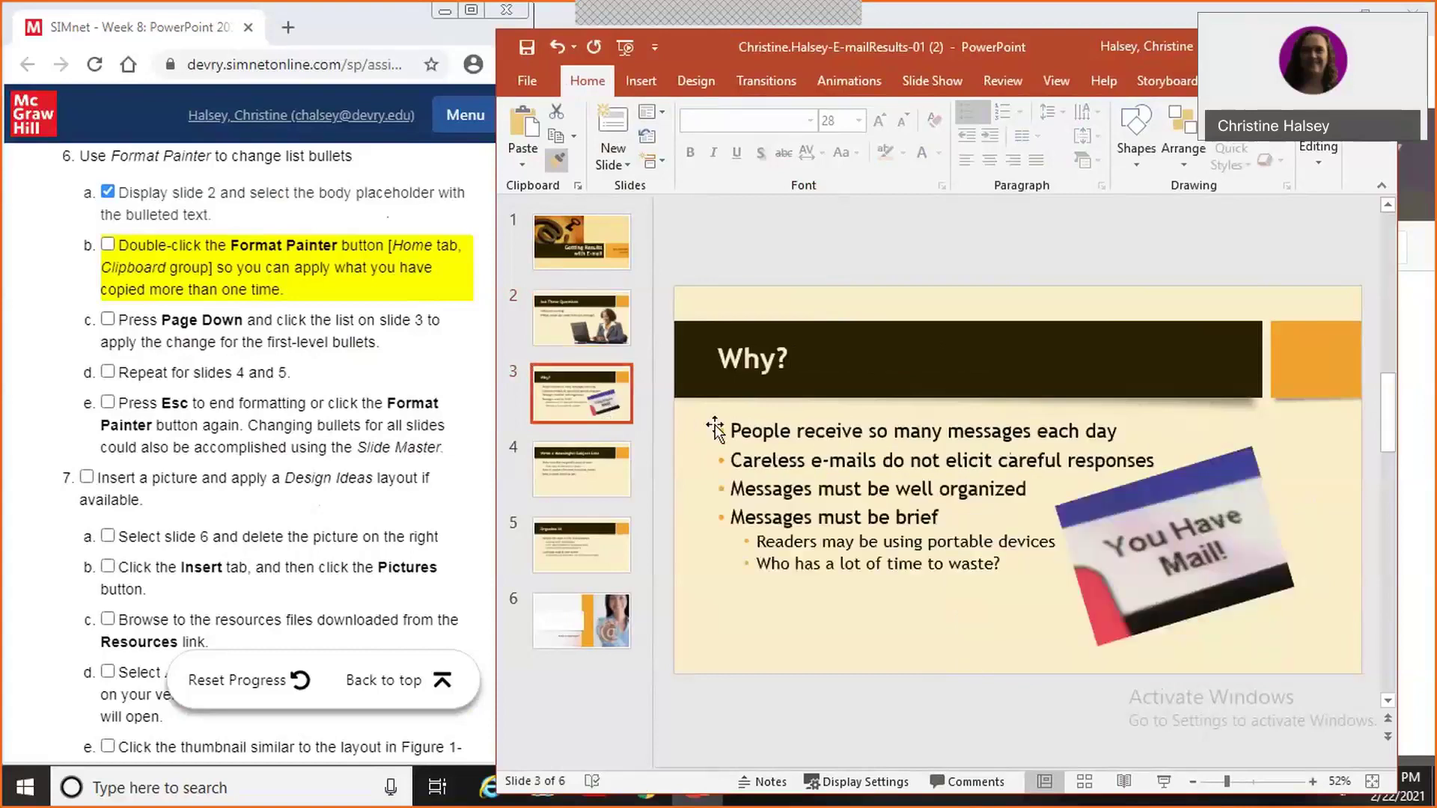
# Copy slide 2's bullet formatting and give slide 3's first-level lines the orange arrow bullets.
pyautogui.click(585, 335)
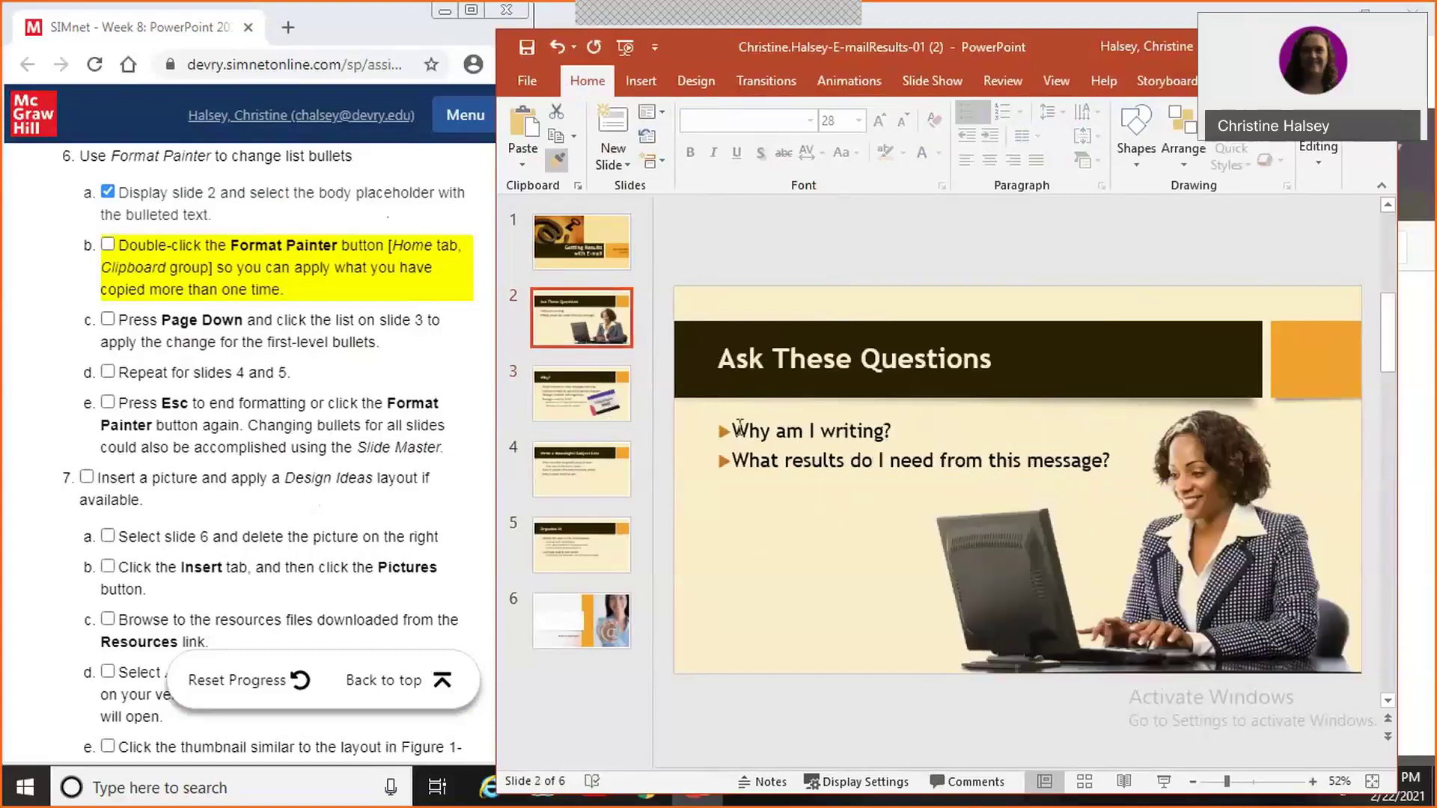
pyautogui.click(917, 429)
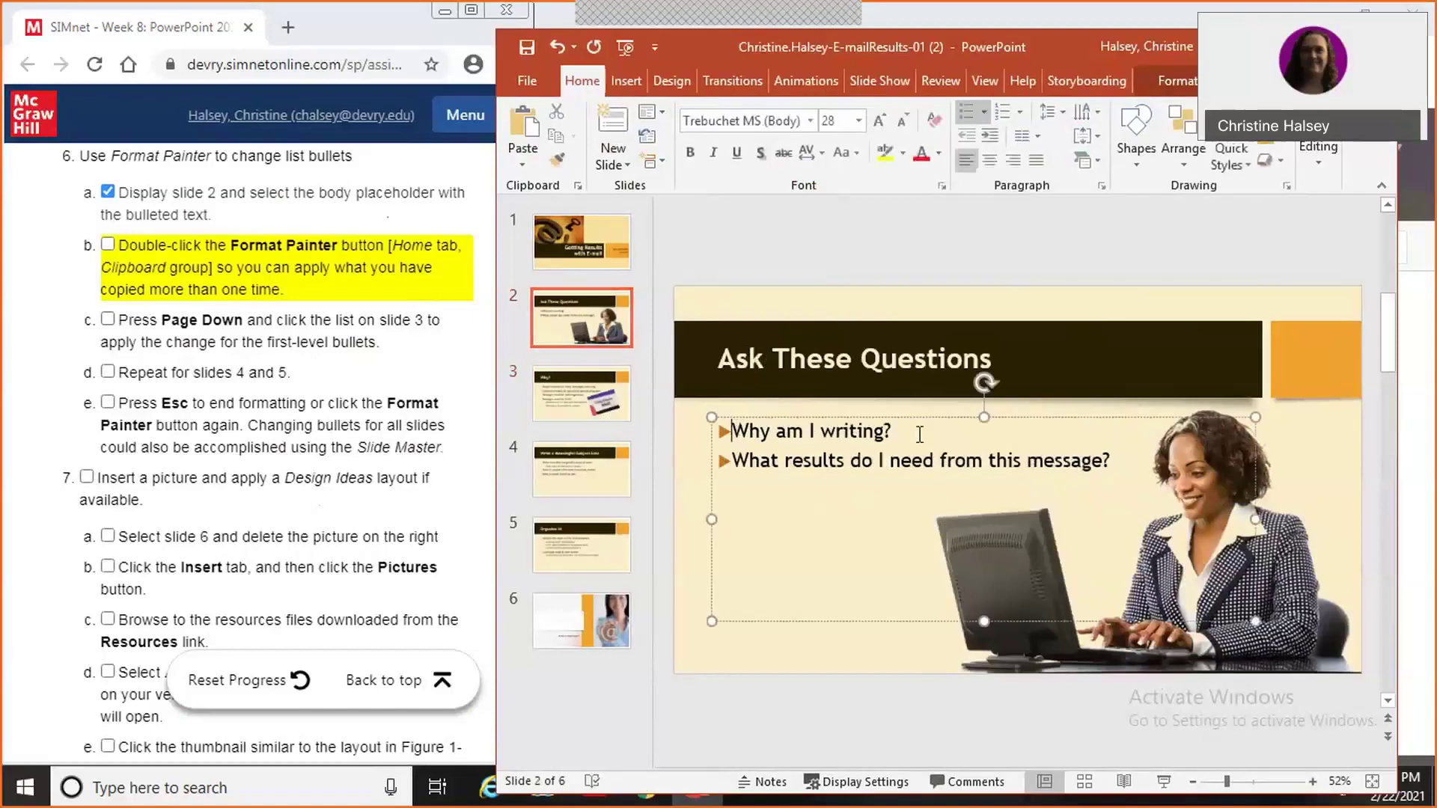
pyautogui.hotkey('ctrl', 'a')
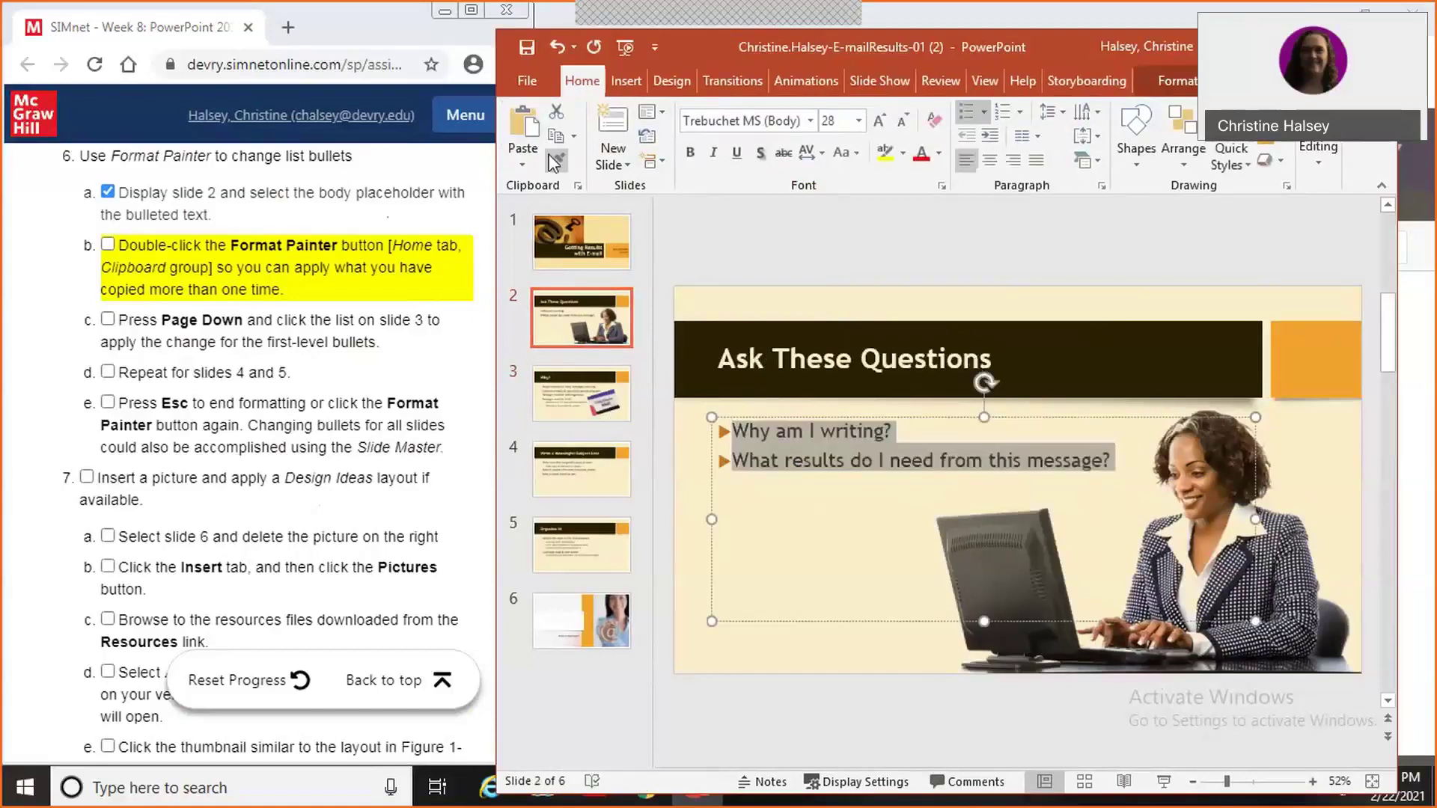
pyautogui.doubleClick(560, 161)
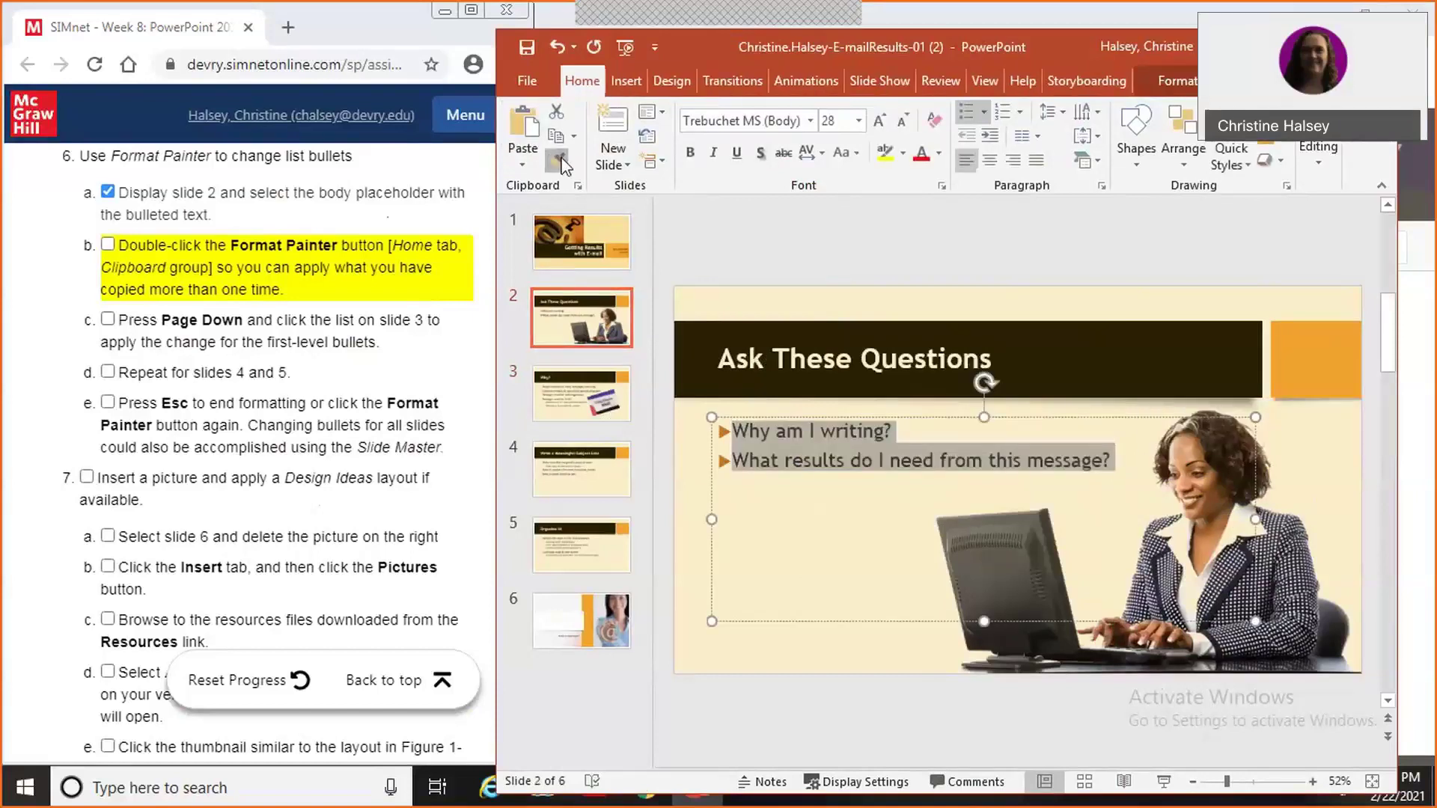
pyautogui.click(612, 399)
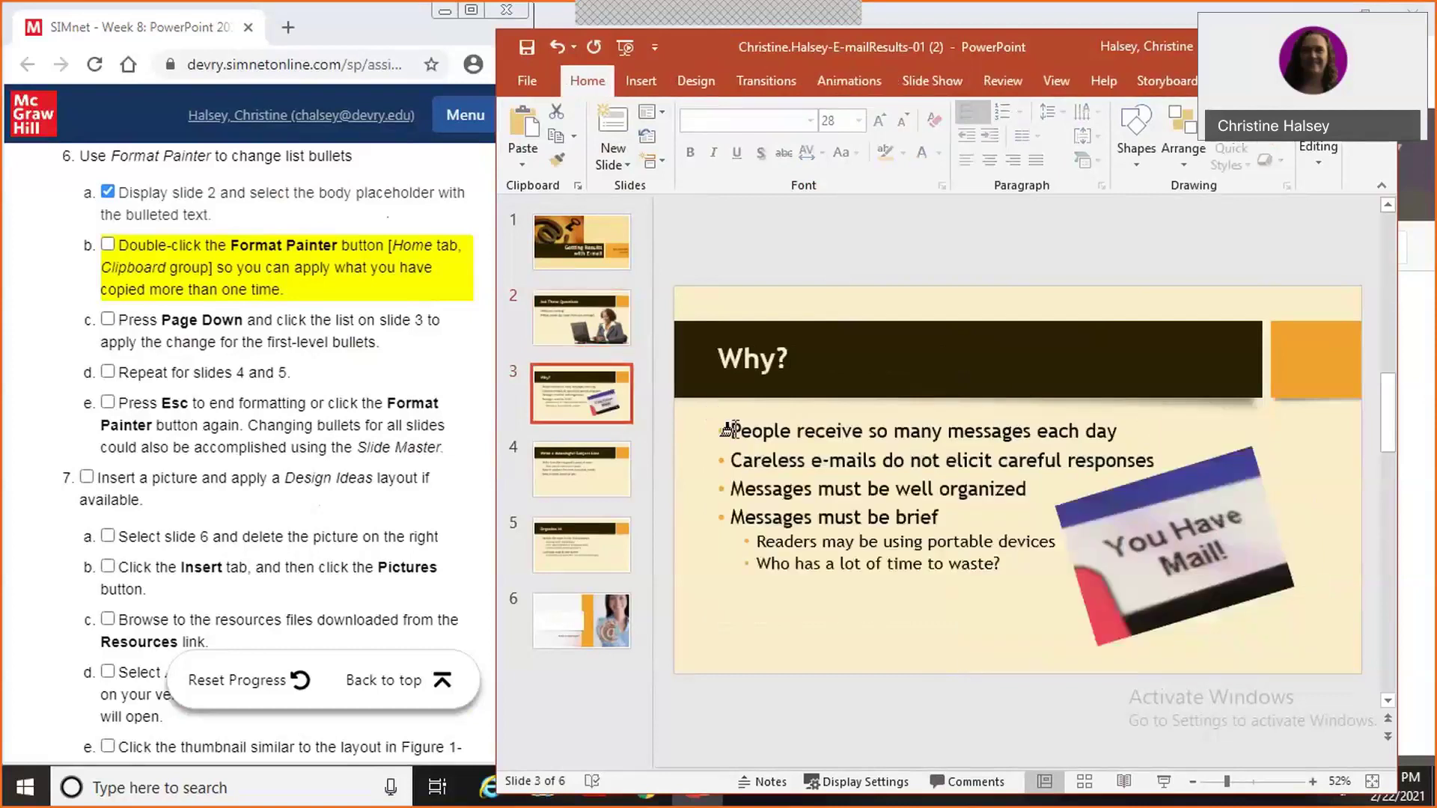
pyautogui.moveTo(722, 428)
pyautogui.mouseDown()
pyautogui.moveTo(973, 464)
pyautogui.moveTo(1026, 490)
pyautogui.moveTo(958, 517)
pyautogui.mouseUp()
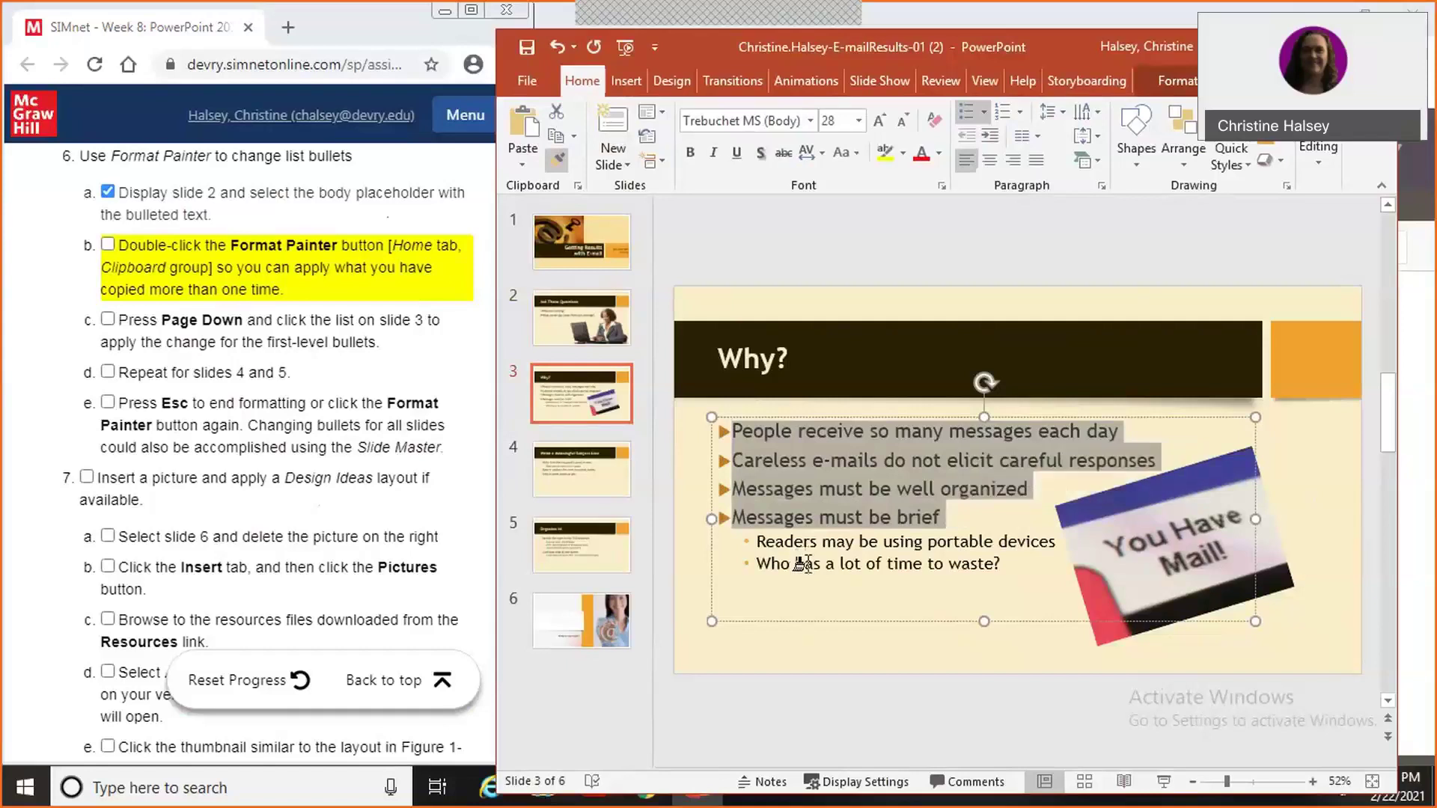
# Apply the arrow bullets to the first-level lines on slides 4 and 5.
pyautogui.doubleClick(561, 162)
pyautogui.click(604, 478)
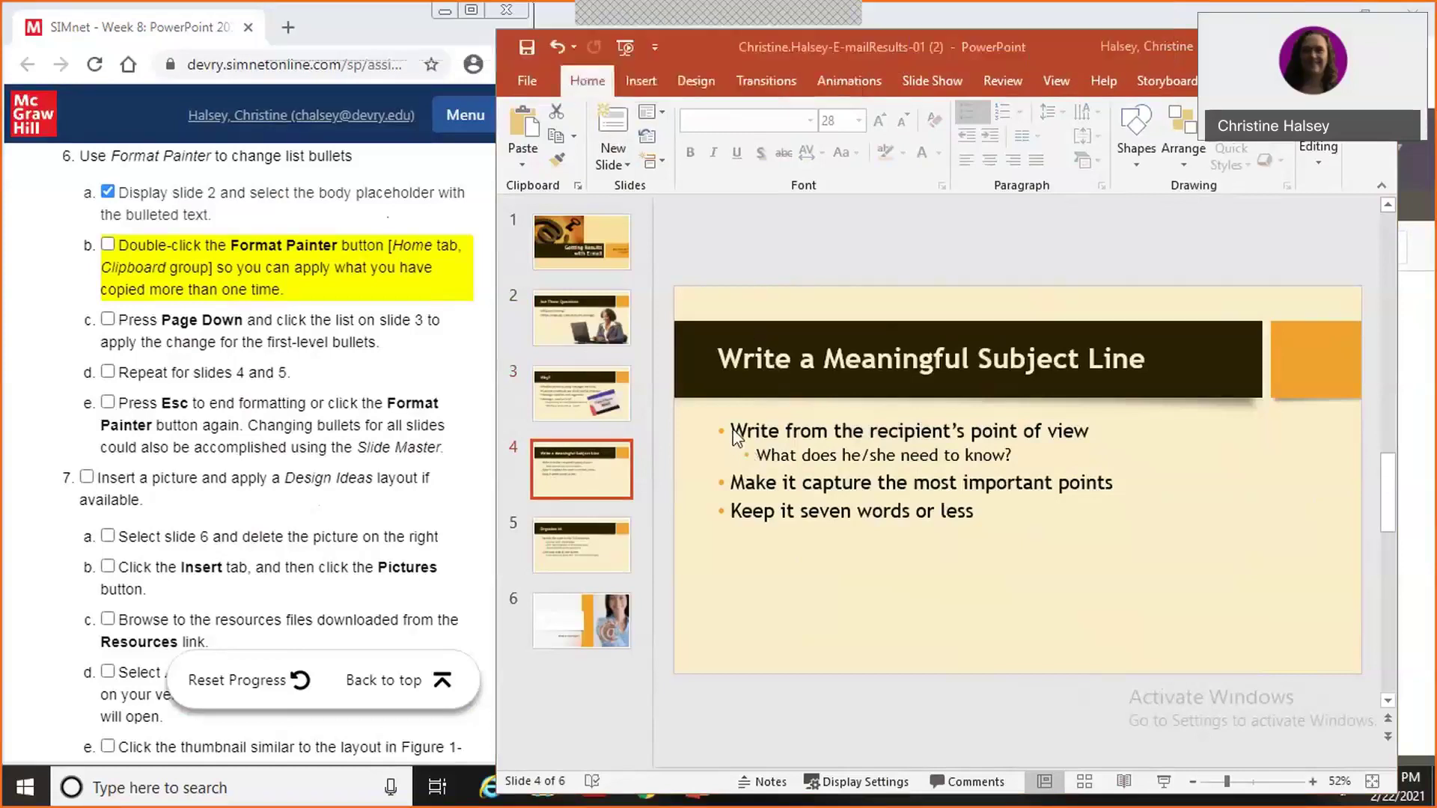
pyautogui.moveTo(731, 432)
pyautogui.mouseDown()
pyautogui.moveTo(1052, 402)
pyautogui.moveTo(1094, 427)
pyautogui.mouseUp()
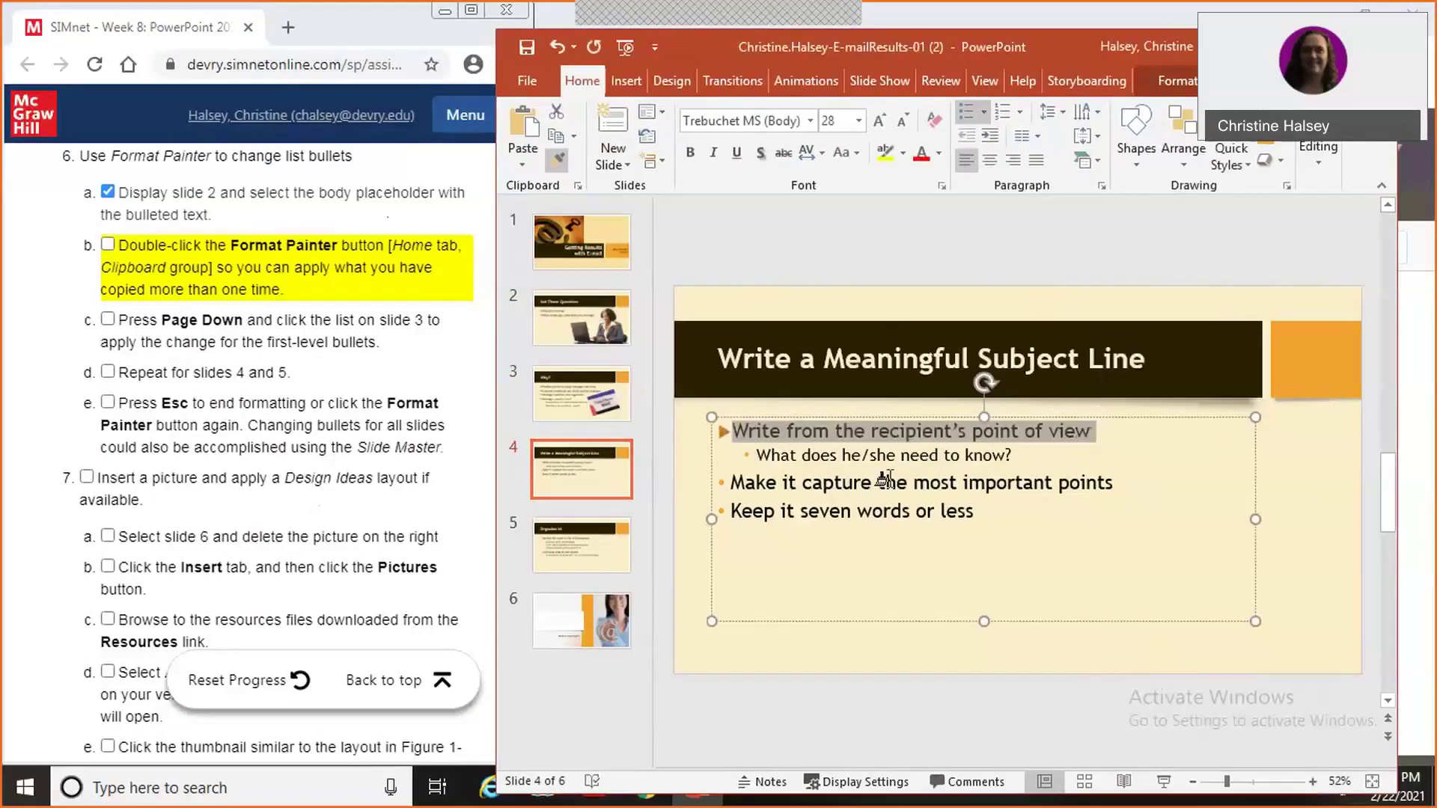
pyautogui.moveTo(730, 479)
pyautogui.mouseDown()
pyautogui.moveTo(909, 487)
pyautogui.moveTo(983, 510)
pyautogui.mouseUp()
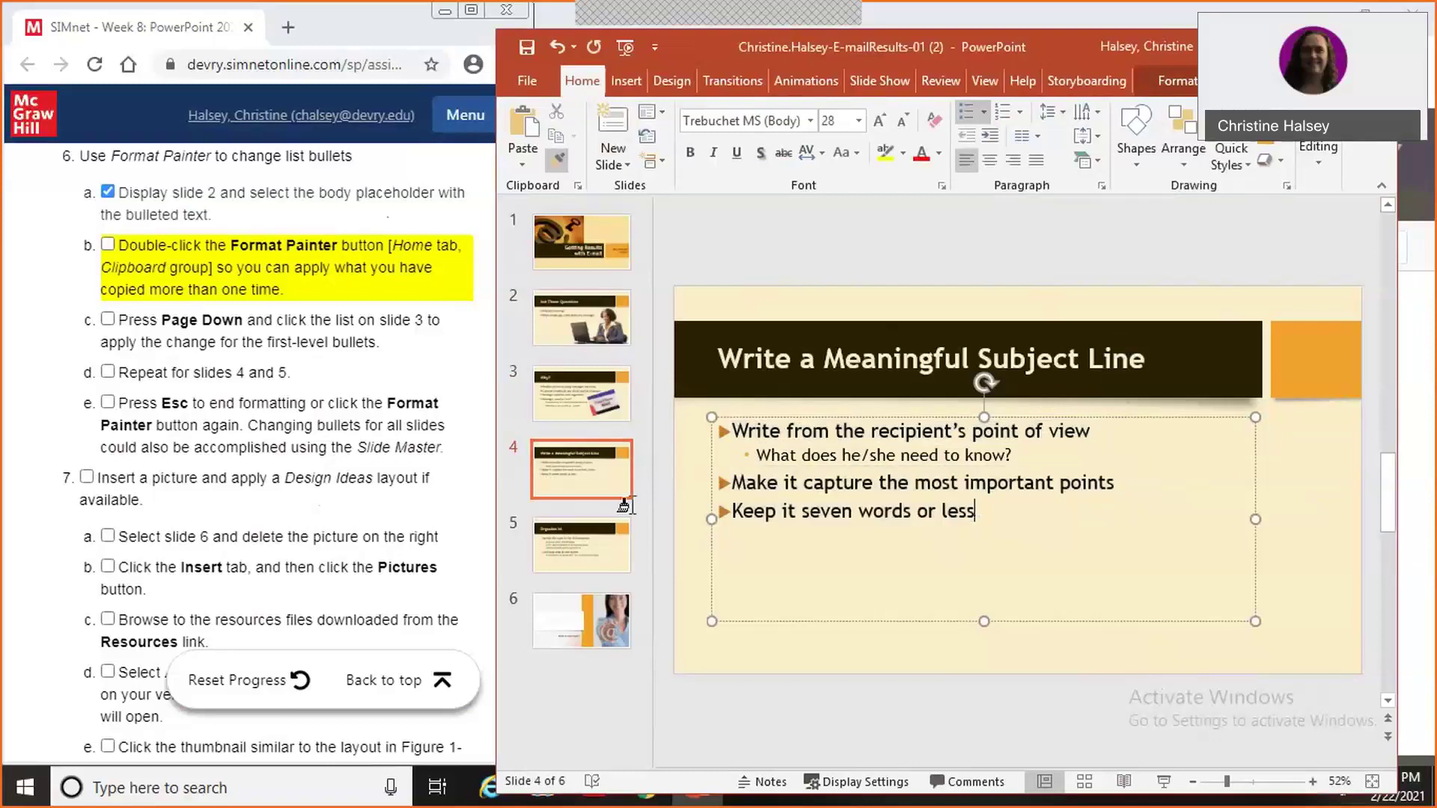
pyautogui.click(599, 551)
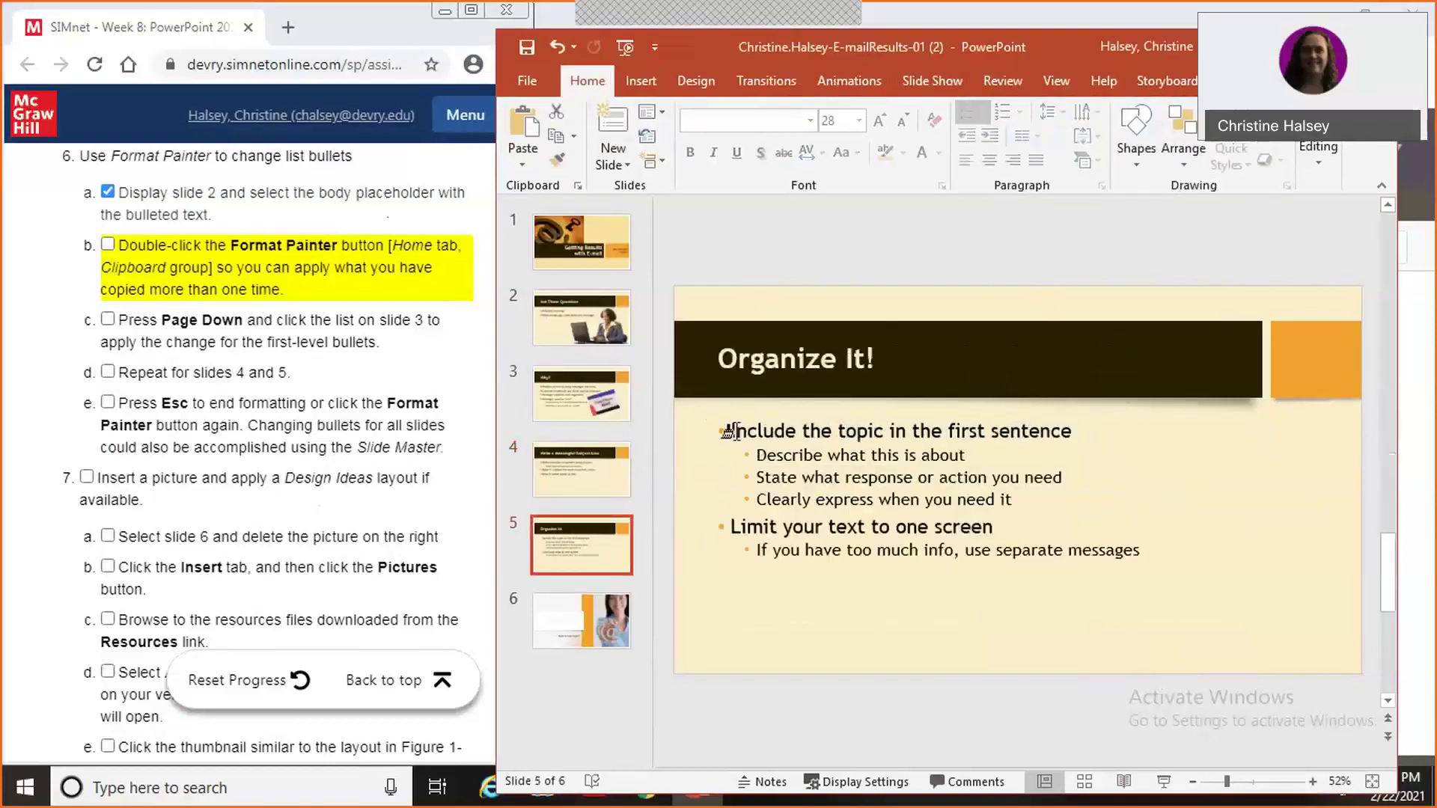
pyautogui.moveTo(732, 428); pyautogui.dragTo(1099, 430)
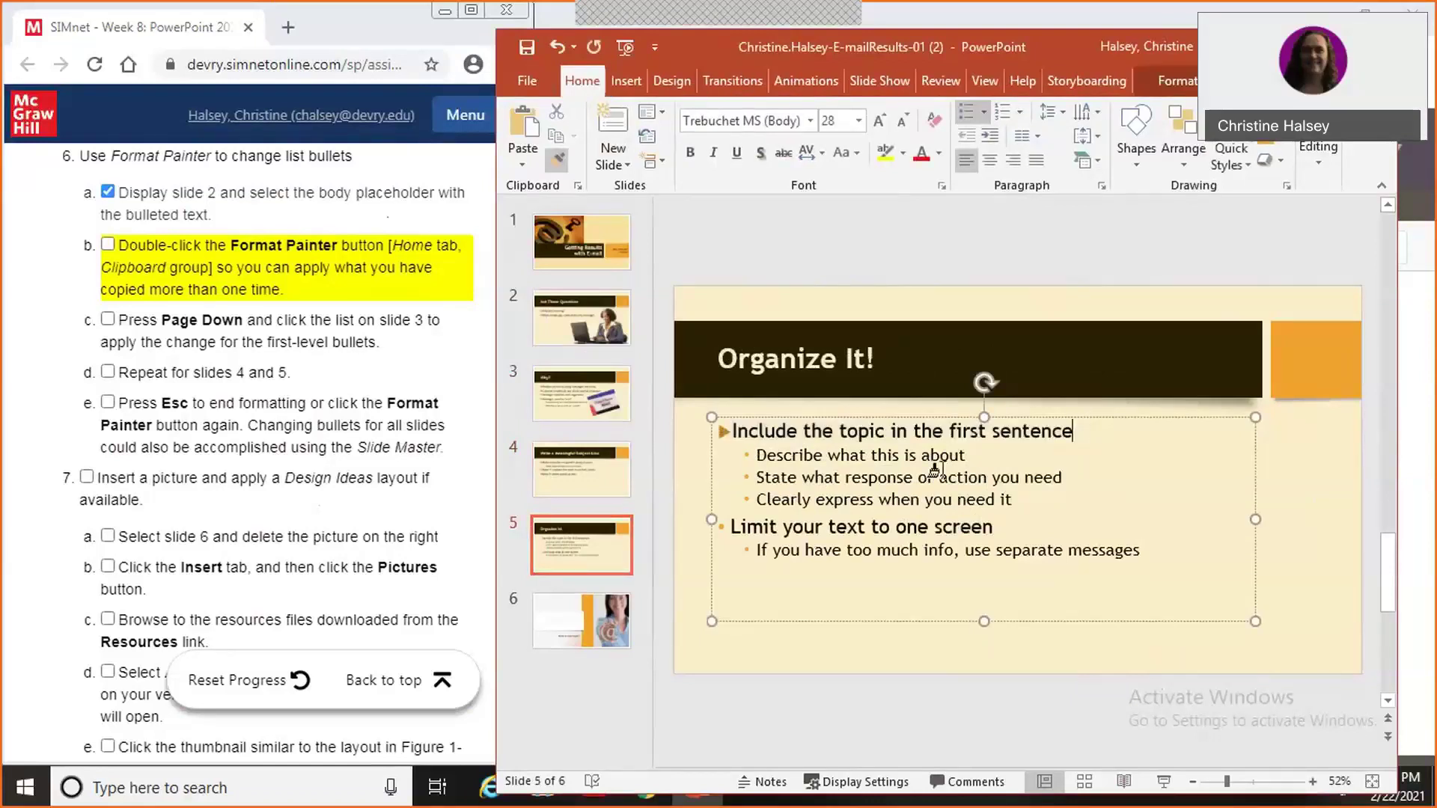
pyautogui.moveTo(725, 522); pyautogui.dragTo(1023, 514)
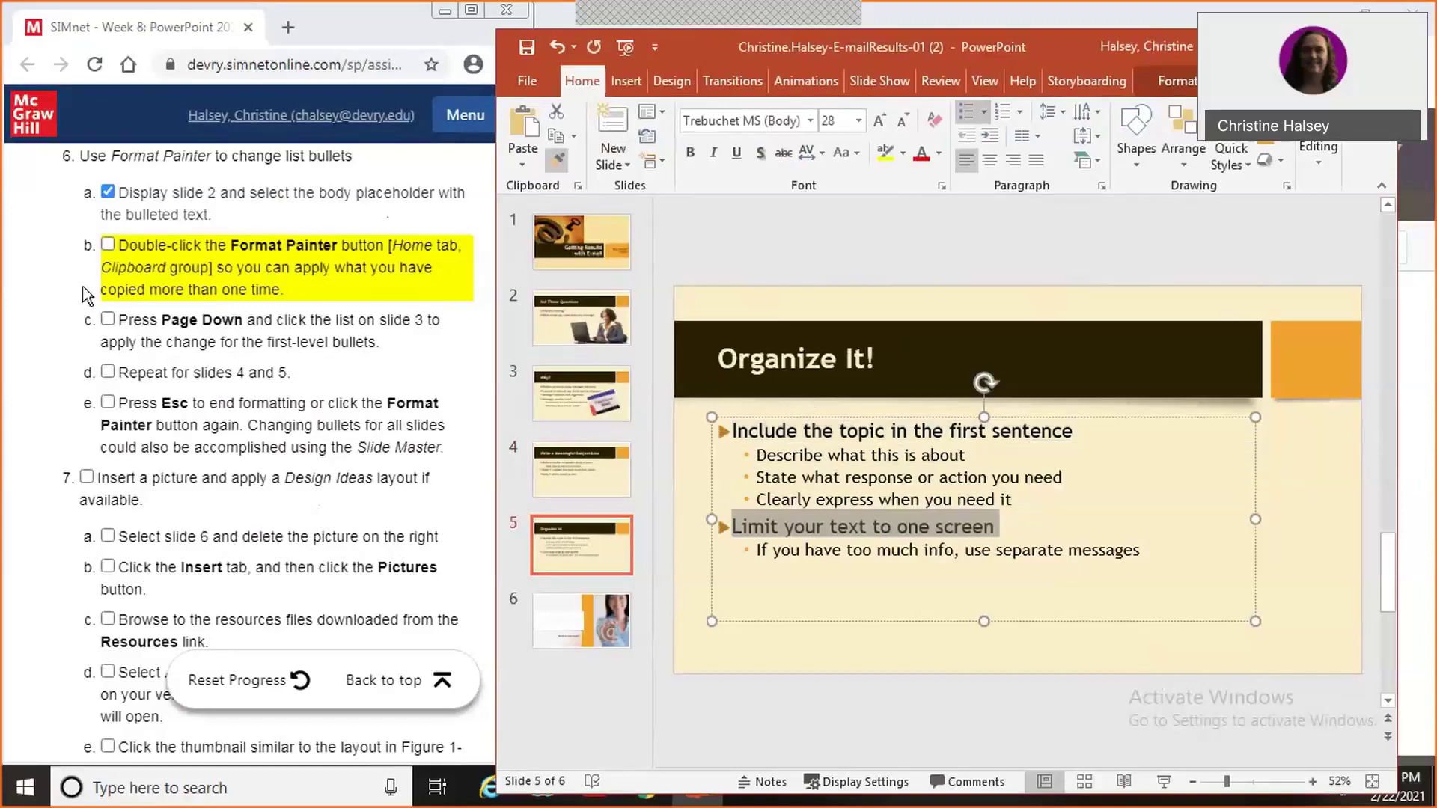
# Tick SIMnet steps 6b–6d and turn Format Painter off.
pyautogui.click(108, 247)
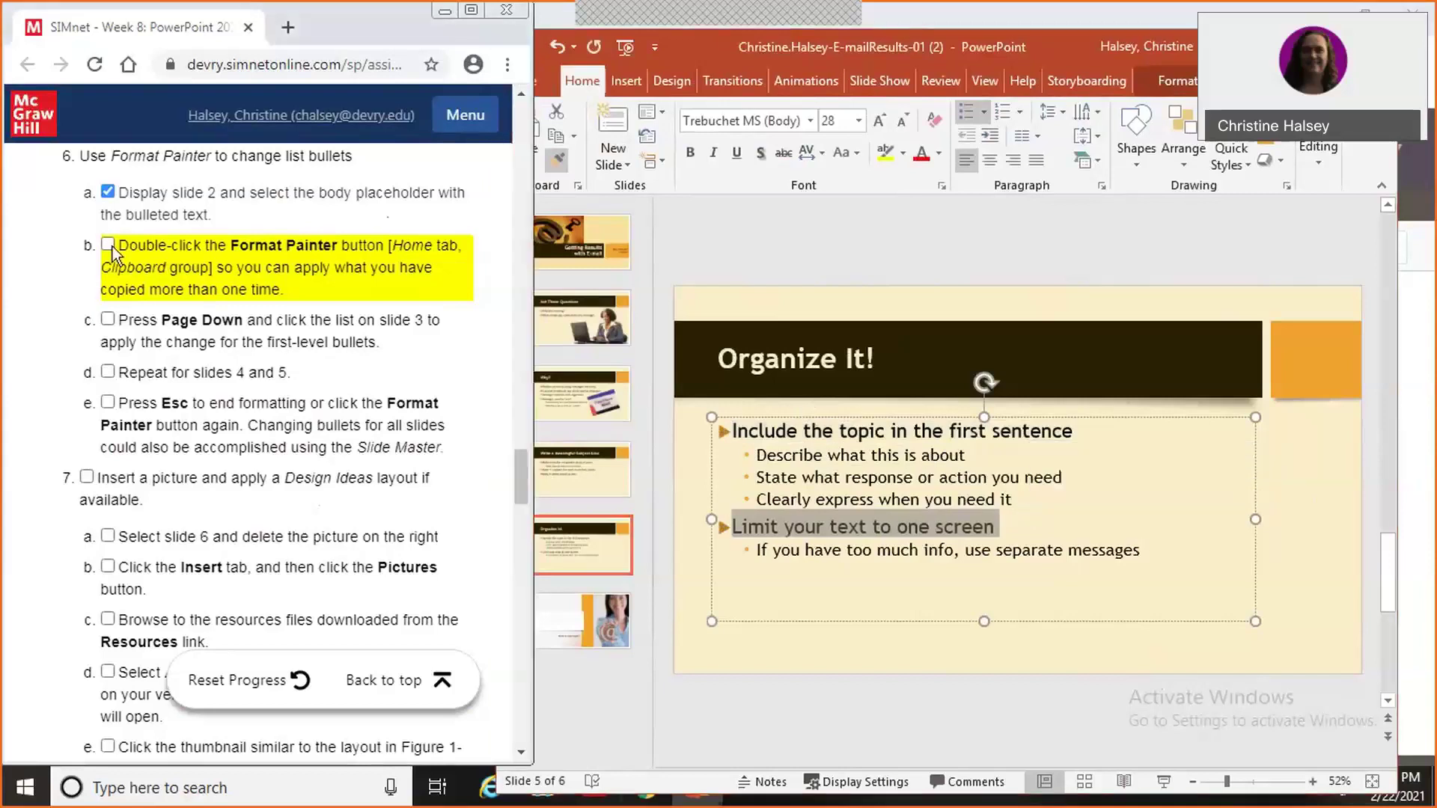
pyautogui.click(109, 321)
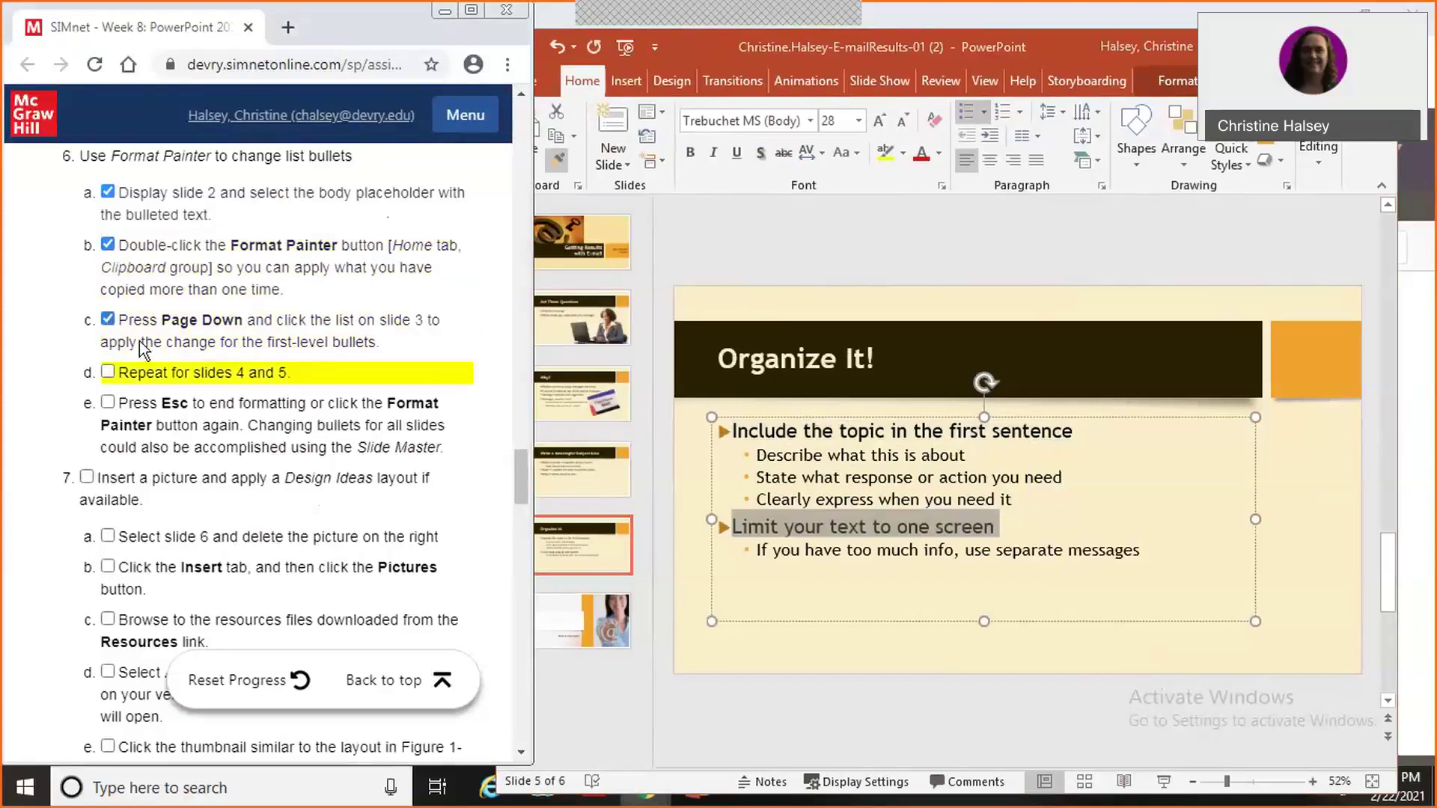
pyautogui.click(992, 574)
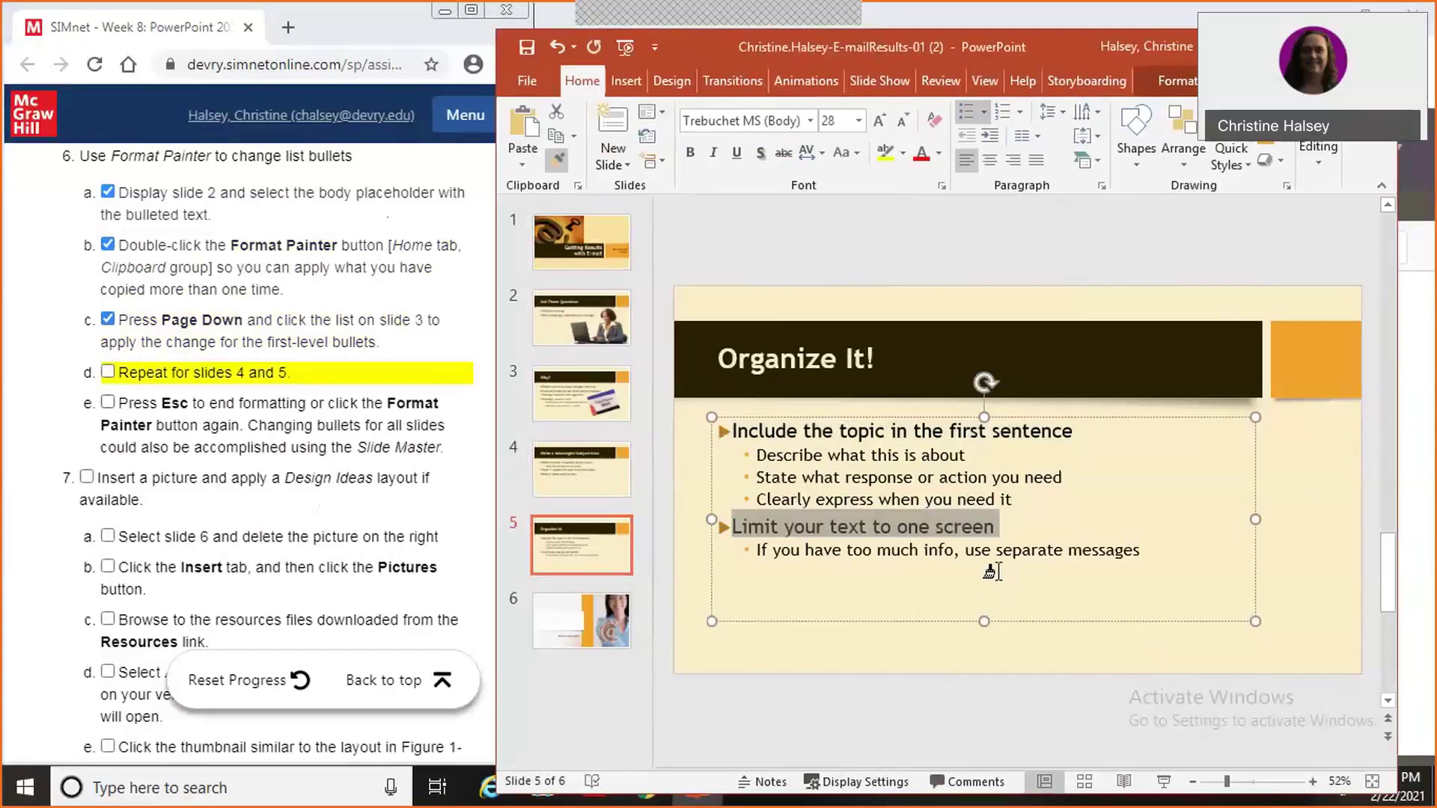
pyautogui.press('Escape')
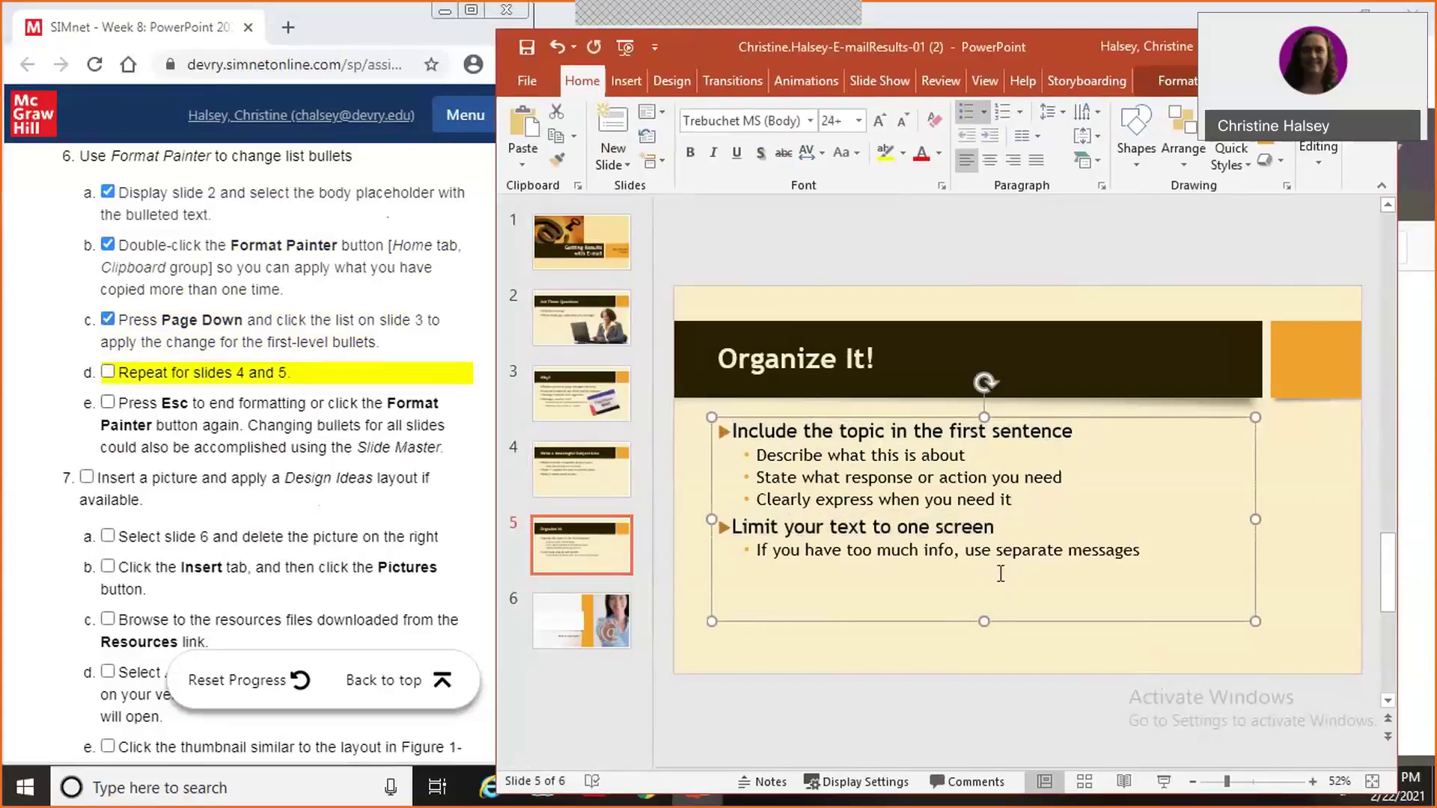
pyautogui.click(109, 385)
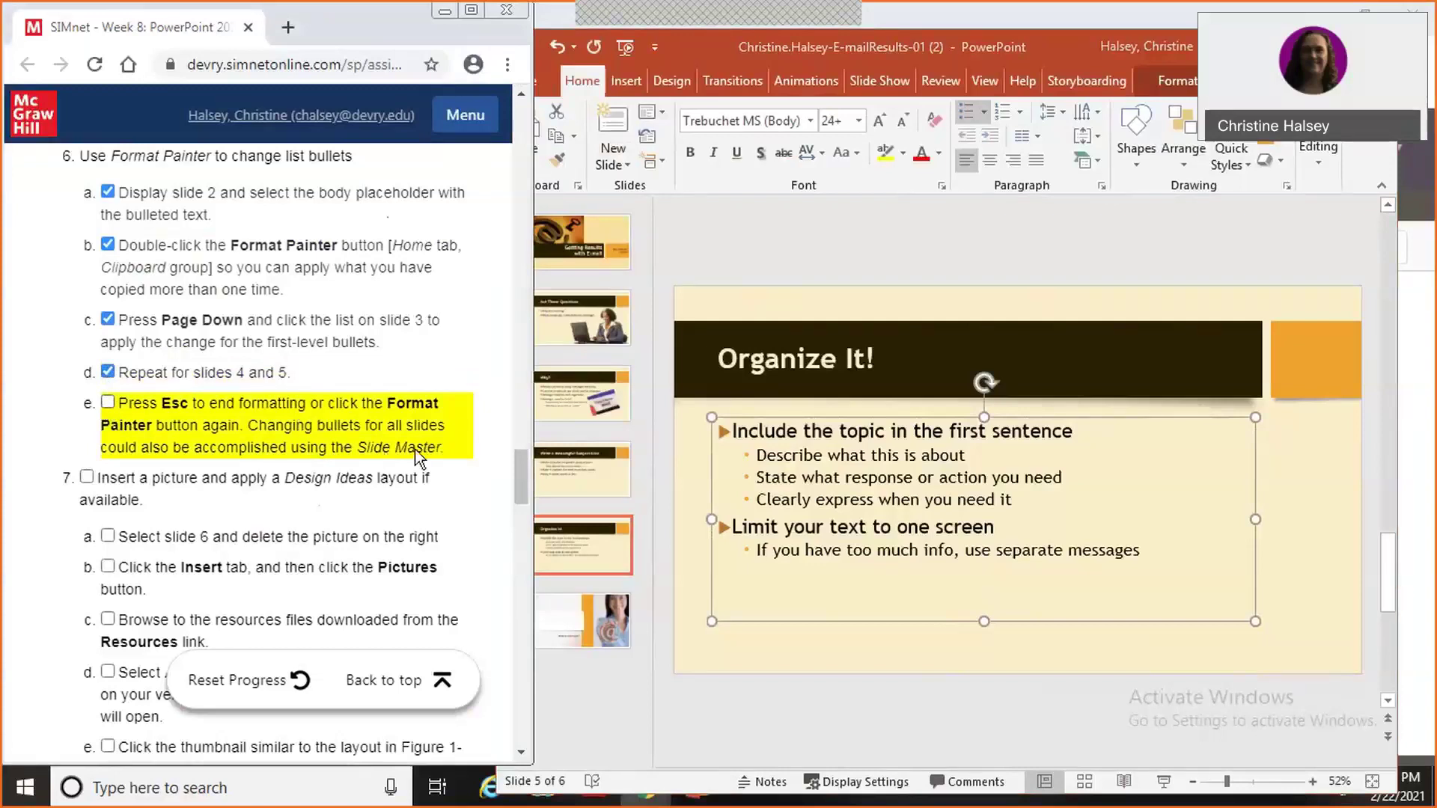
pyautogui.click(1003, 67)
pyautogui.click(985, 80)
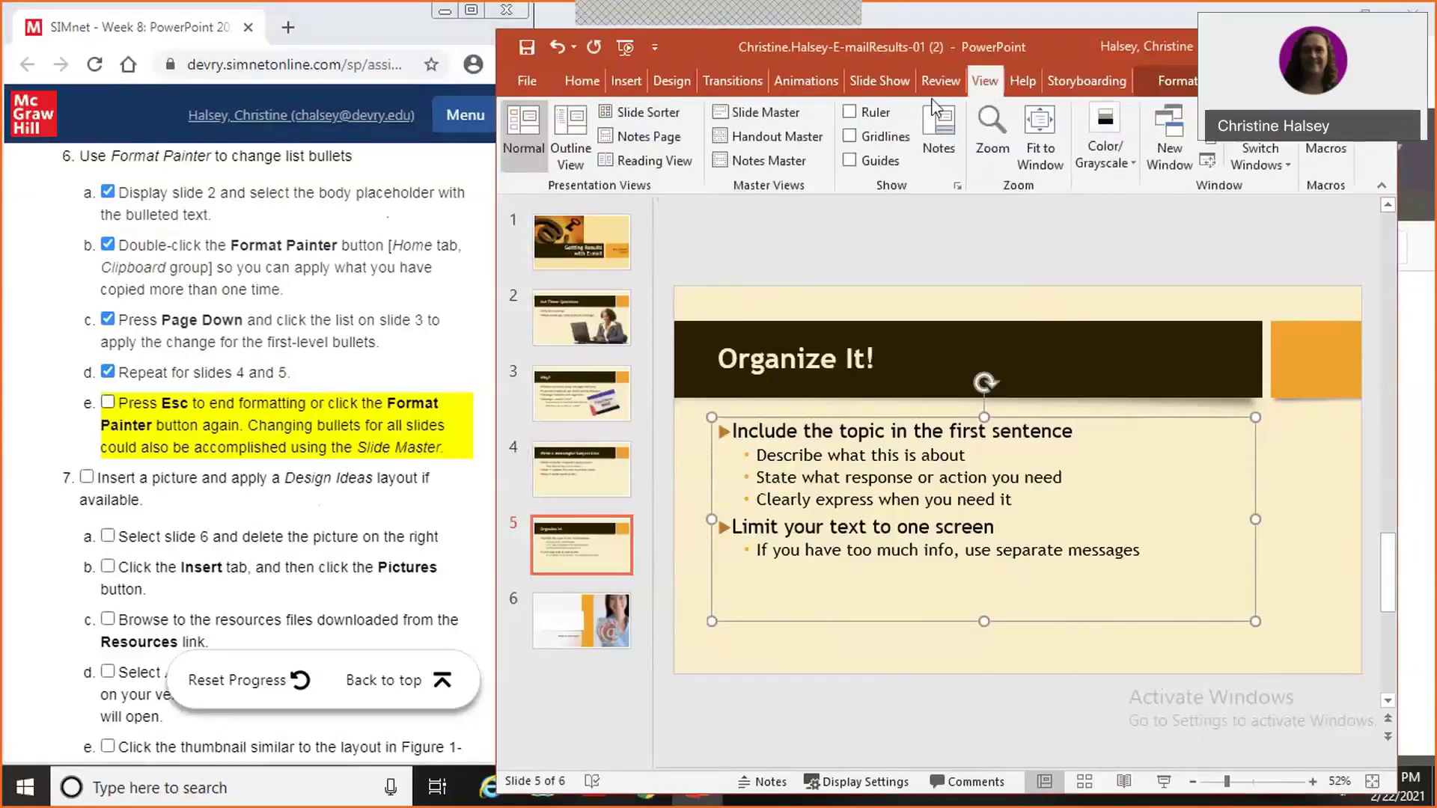
pyautogui.click(774, 114)
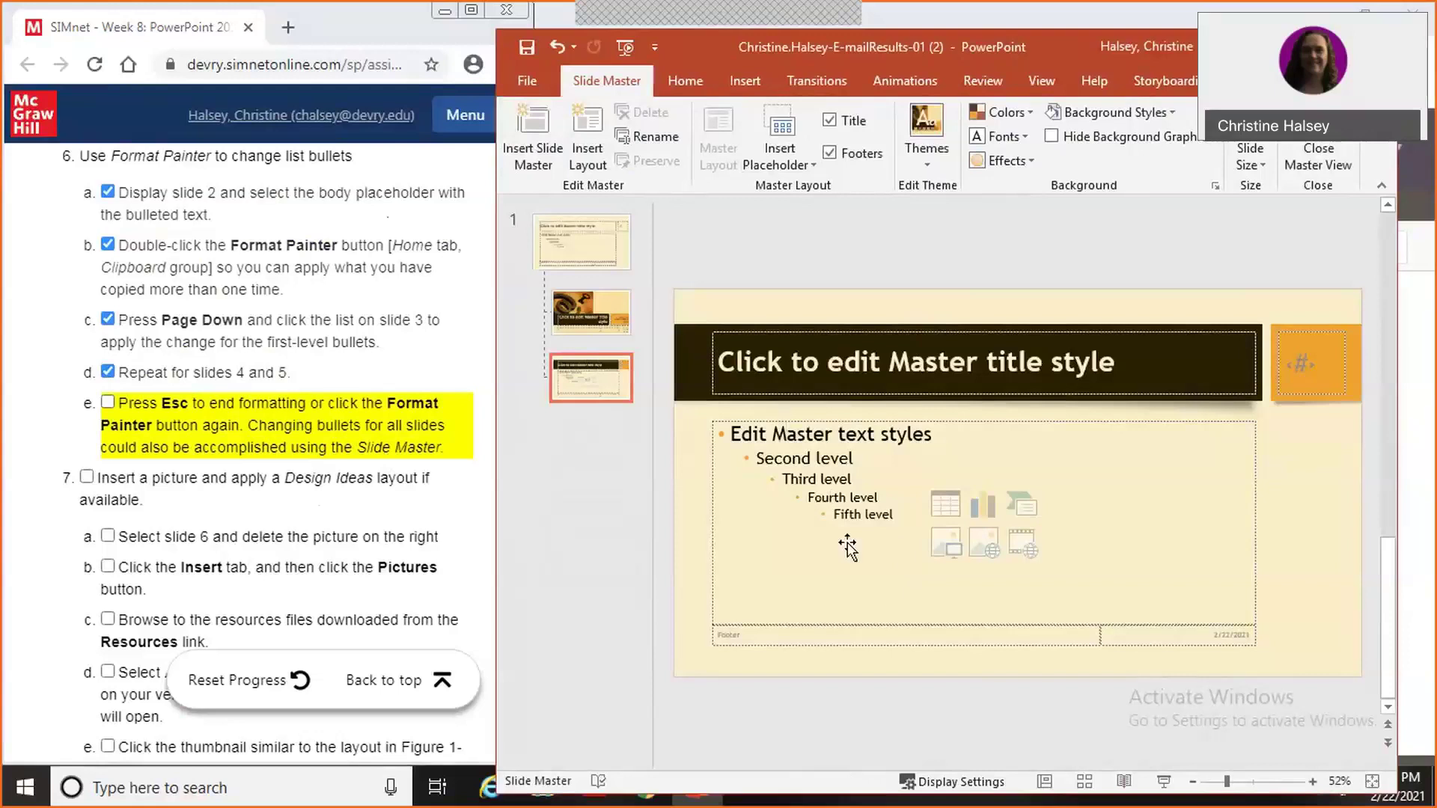
pyautogui.click(737, 436)
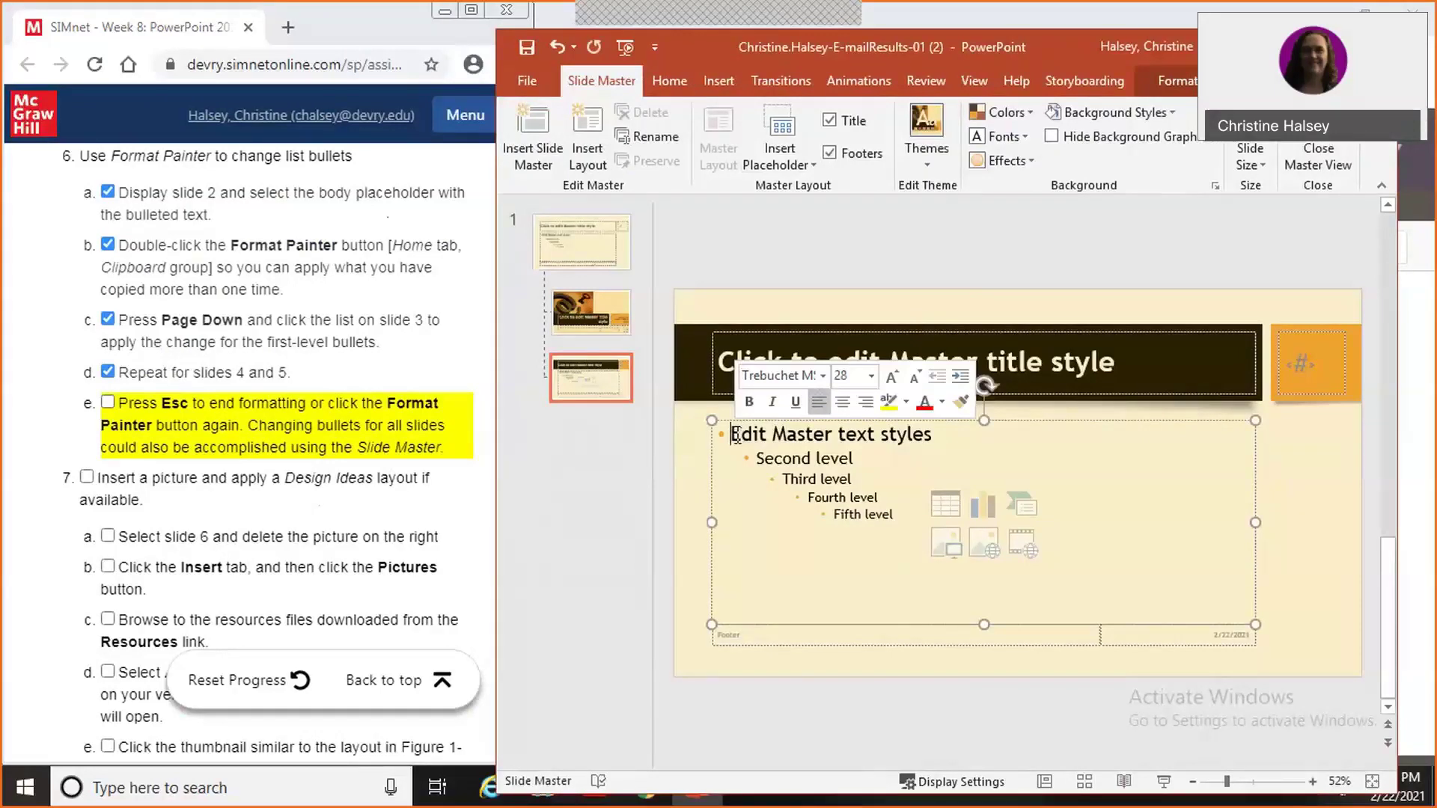
pyautogui.click(109, 403)
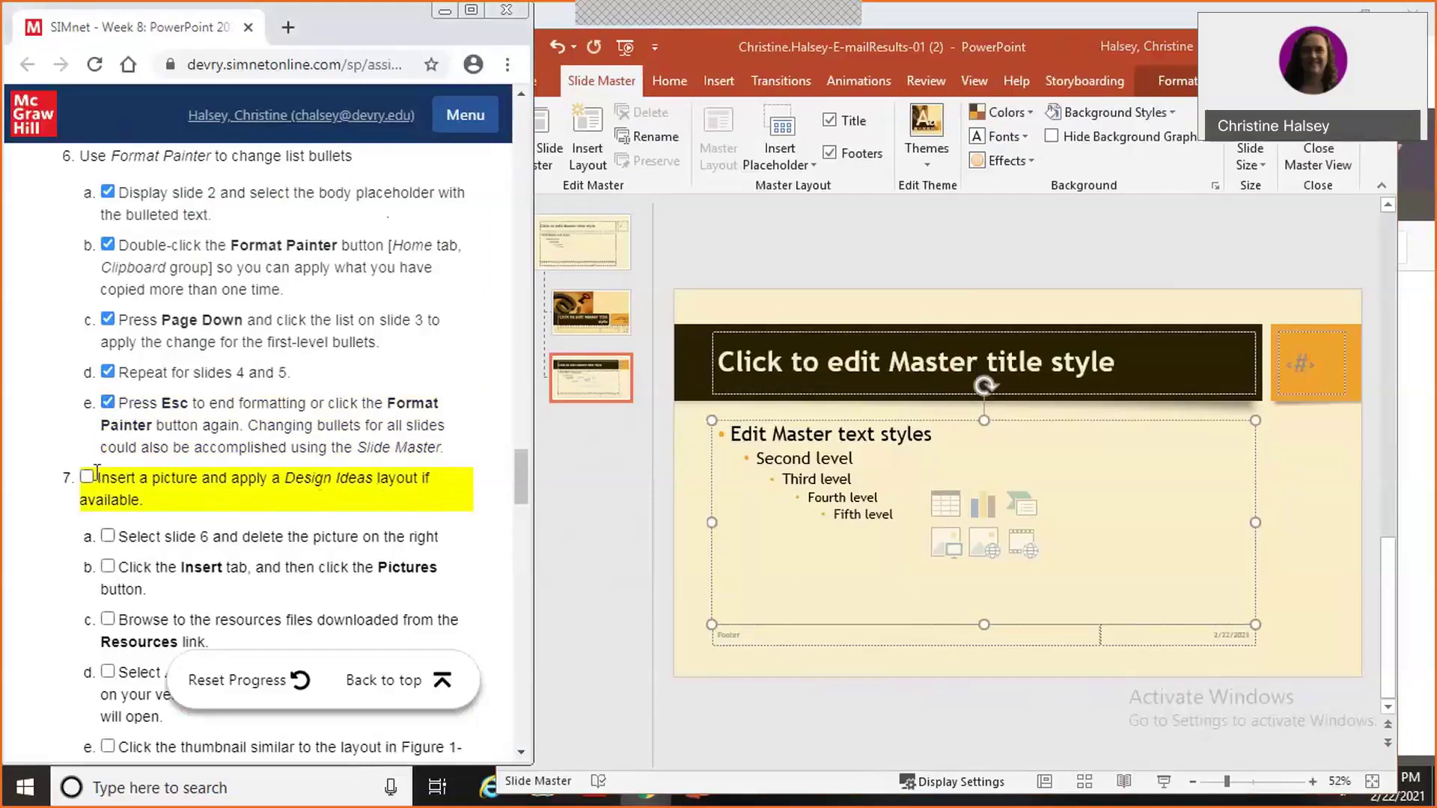
pyautogui.click(87, 477)
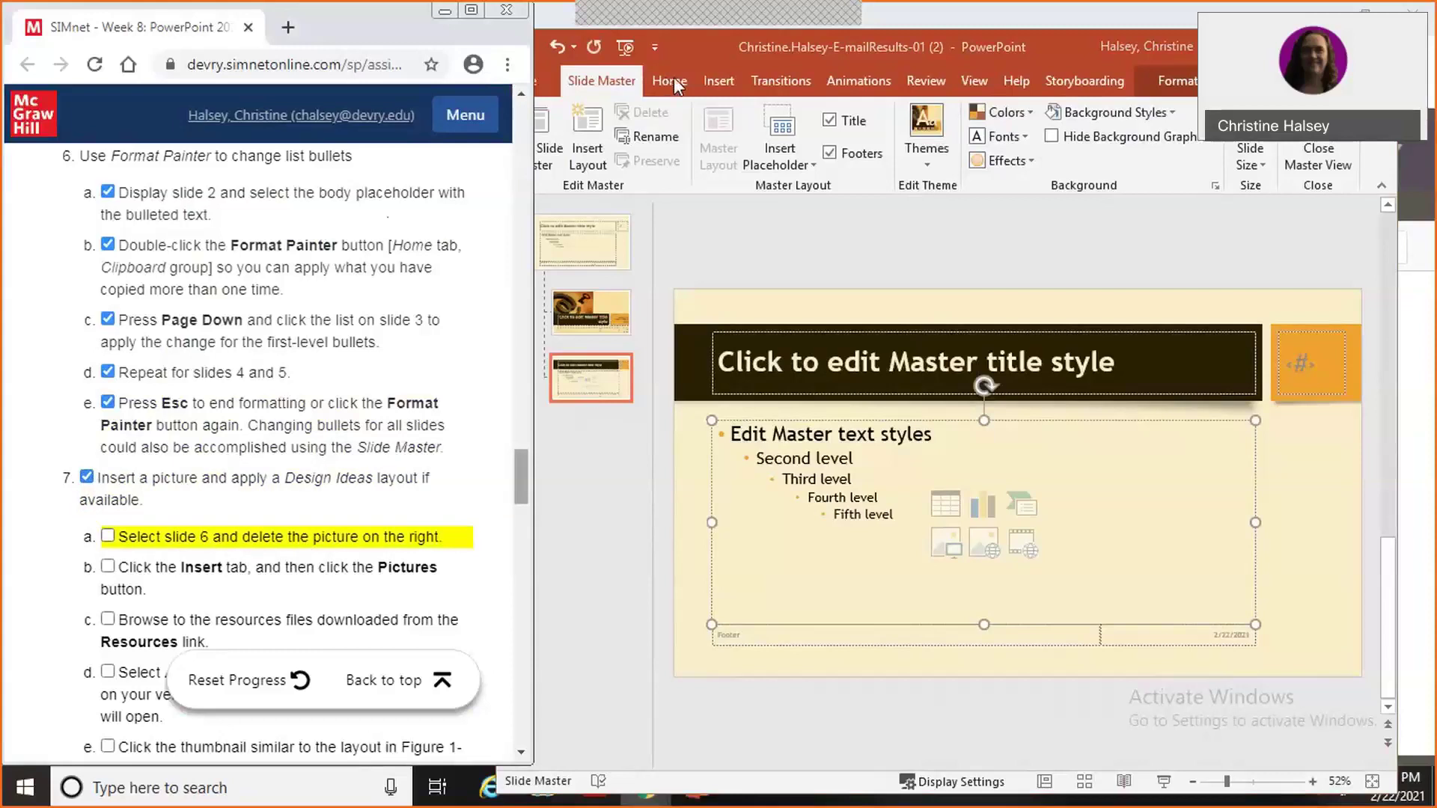
pyautogui.click(976, 86)
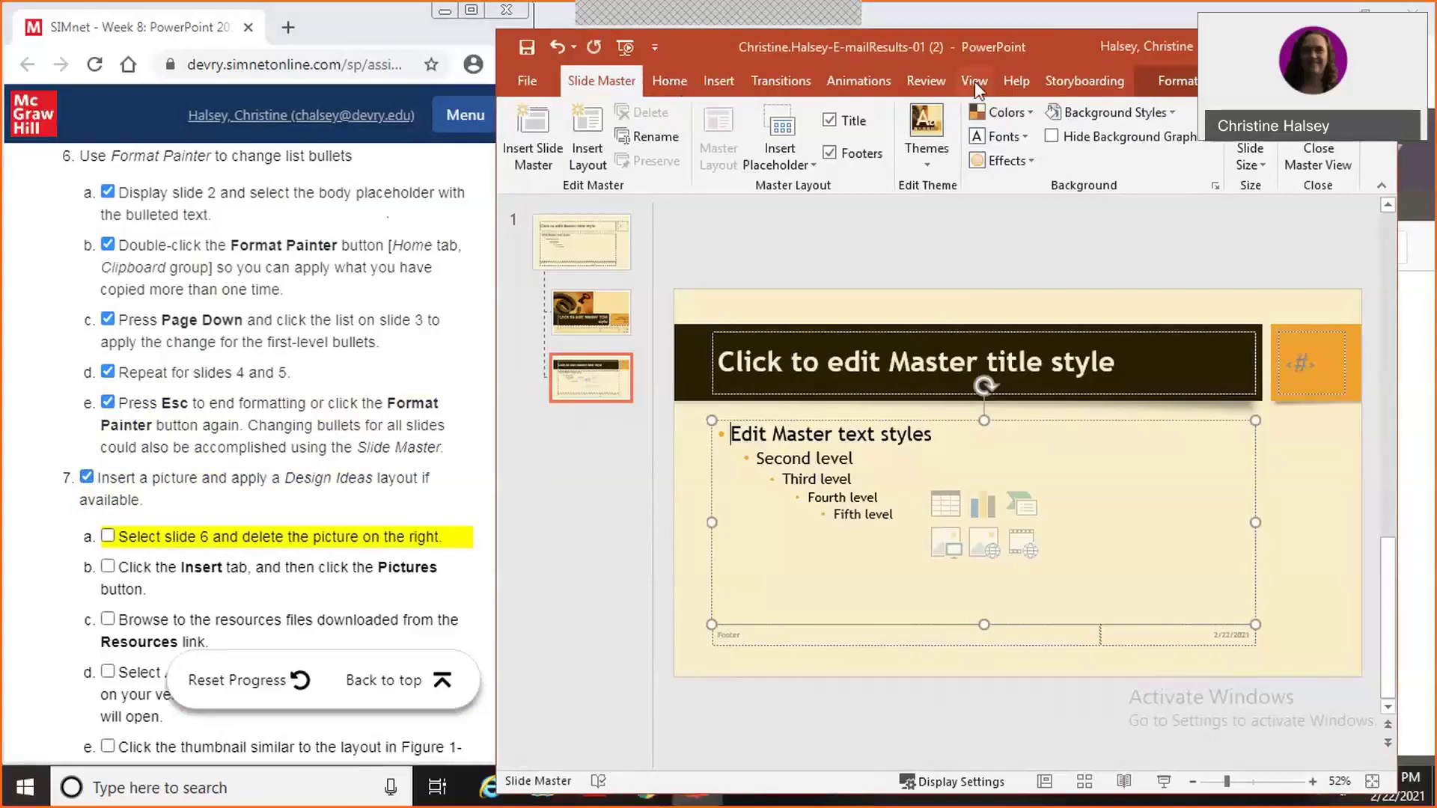
pyautogui.click(975, 84)
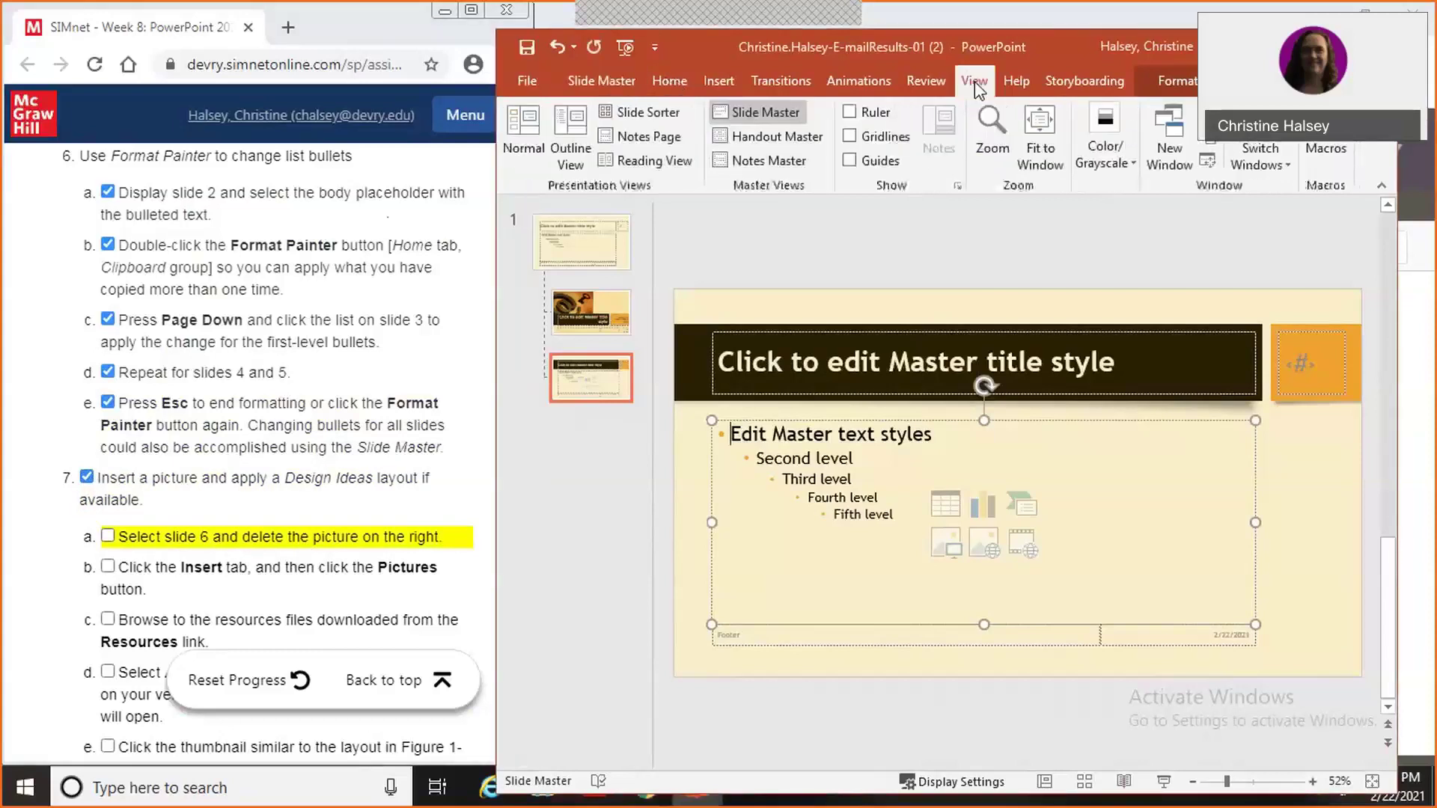
pyautogui.click(521, 126)
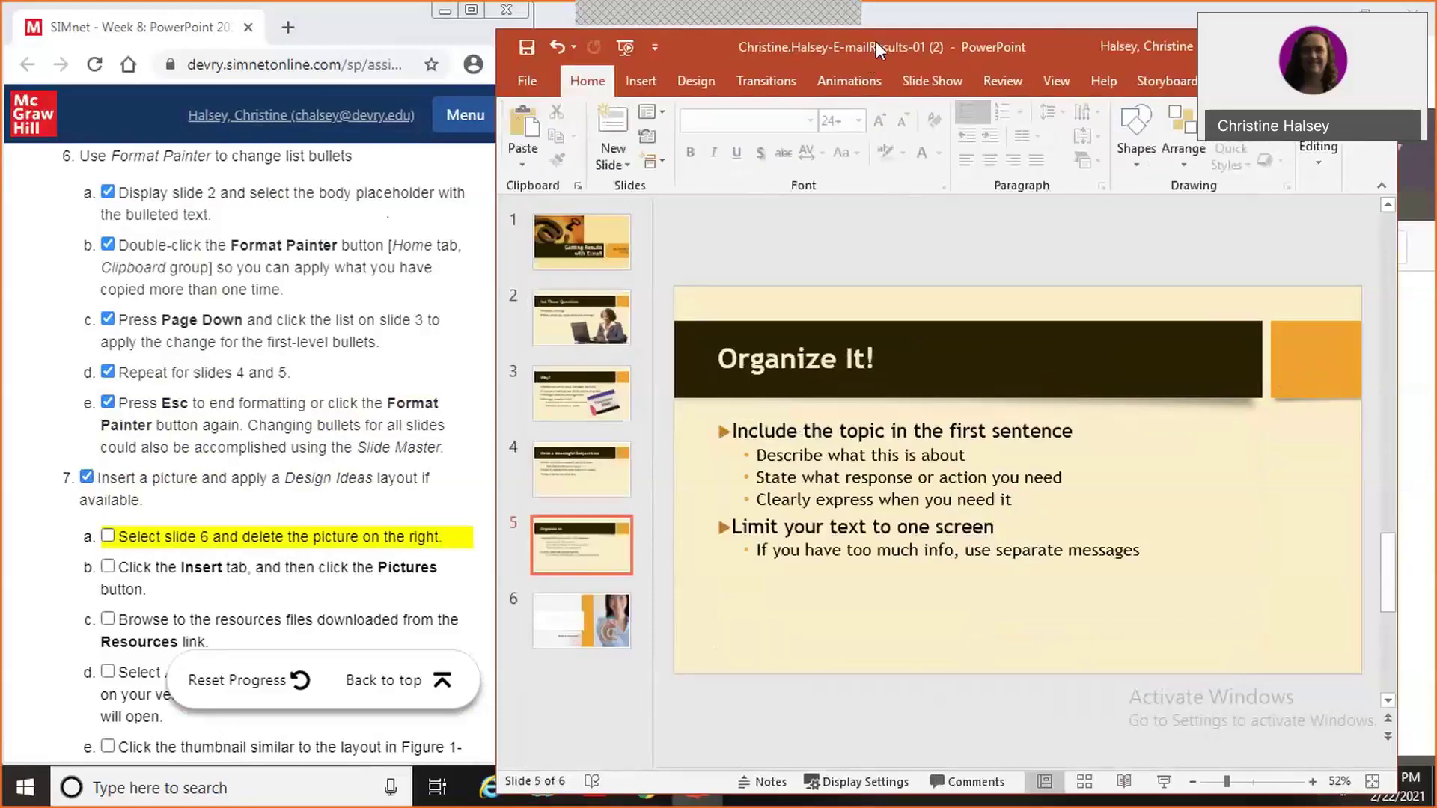
# Delete the woman-holding-@ photo on the right of slide 6, 'Keep It Short'.
pyautogui.moveTo(876, 42); pyautogui.dragTo(918, 39)
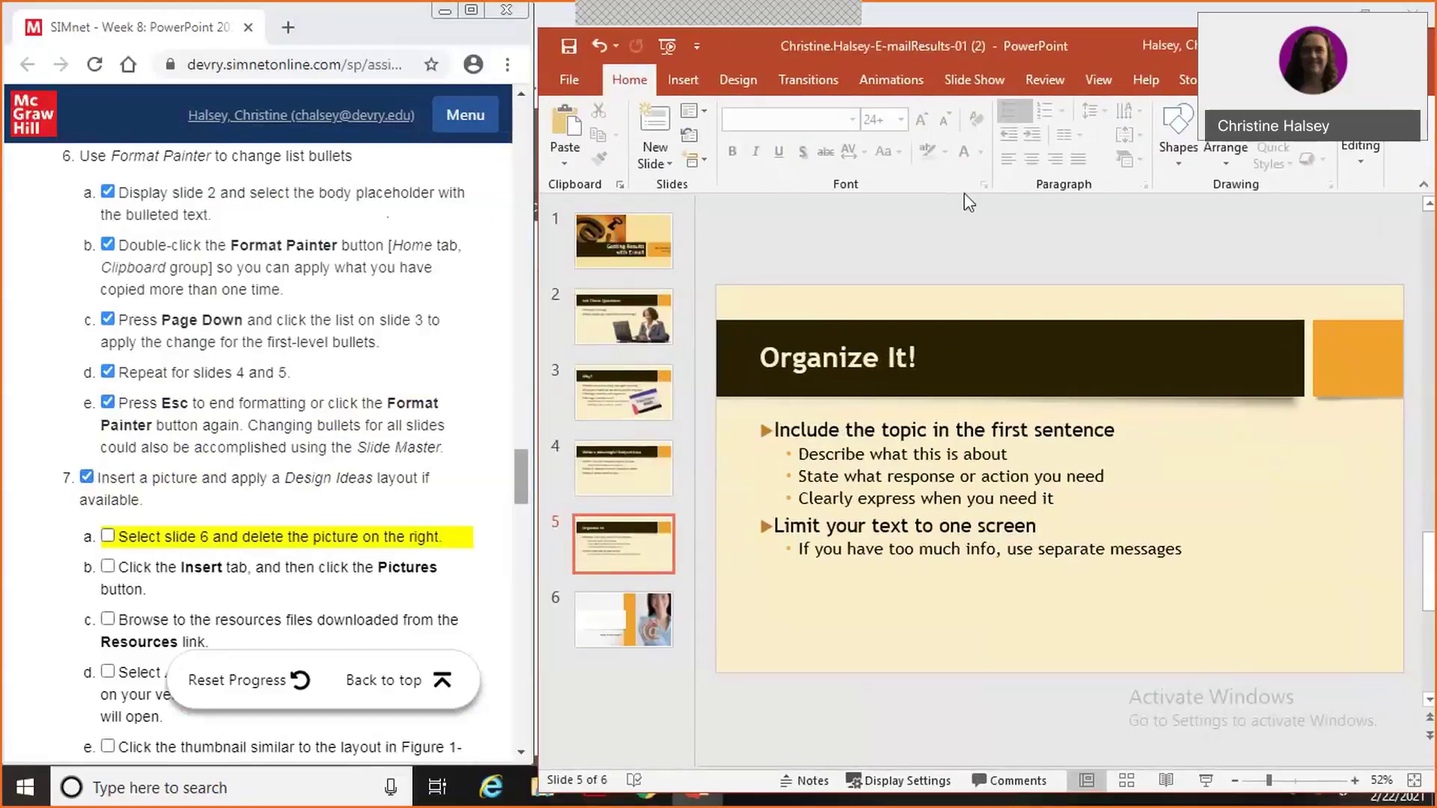
pyautogui.click(621, 625)
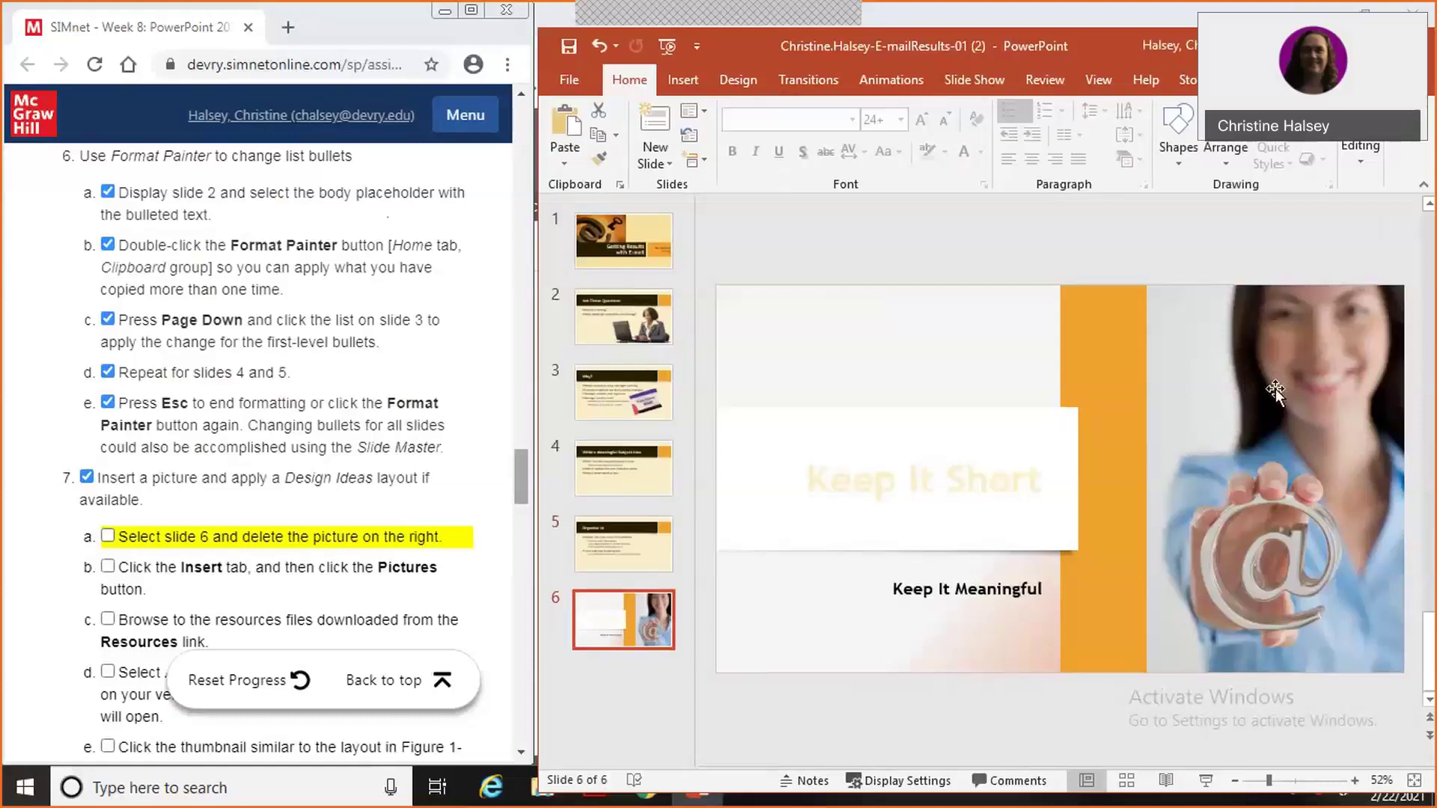
pyautogui.click(1275, 391)
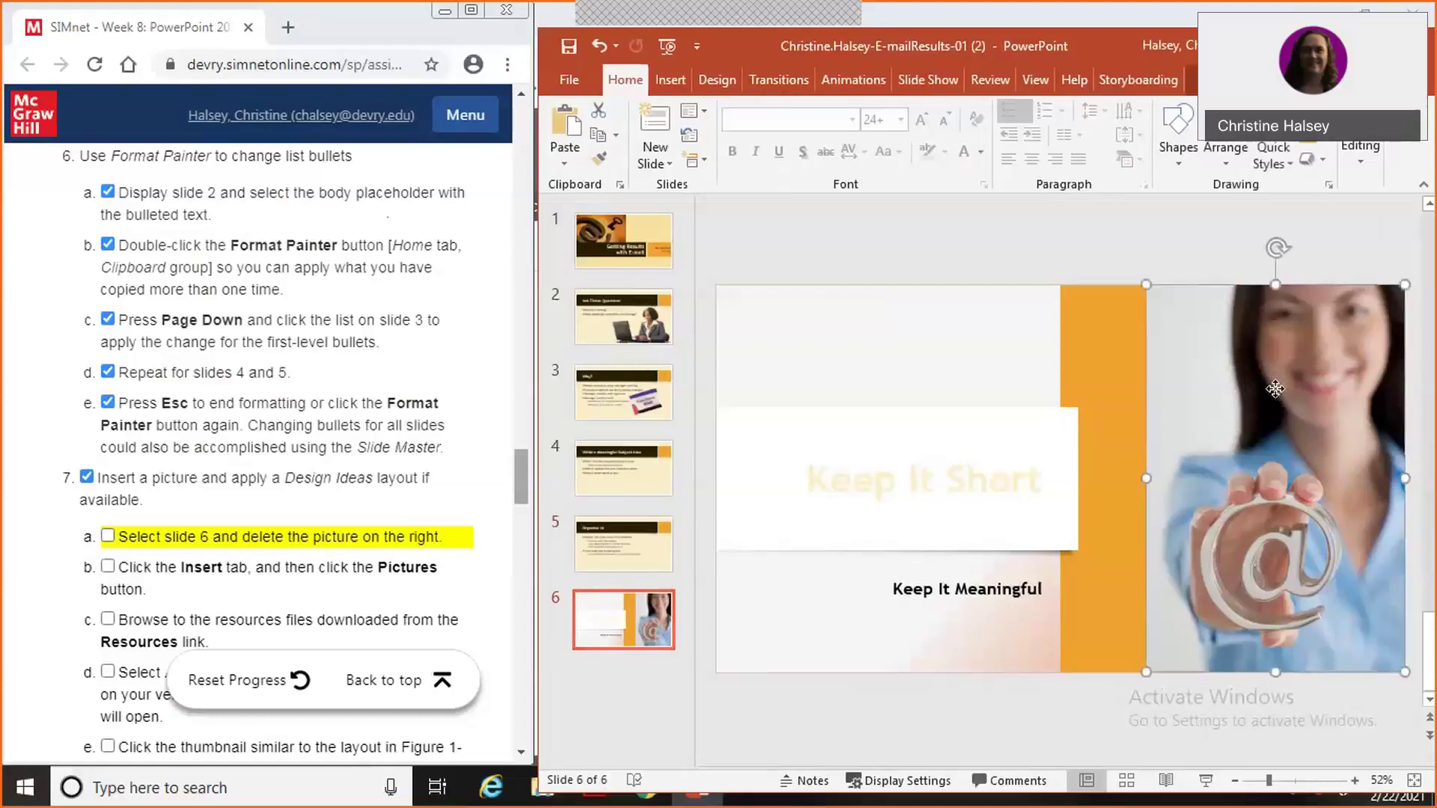
pyautogui.press('Delete')
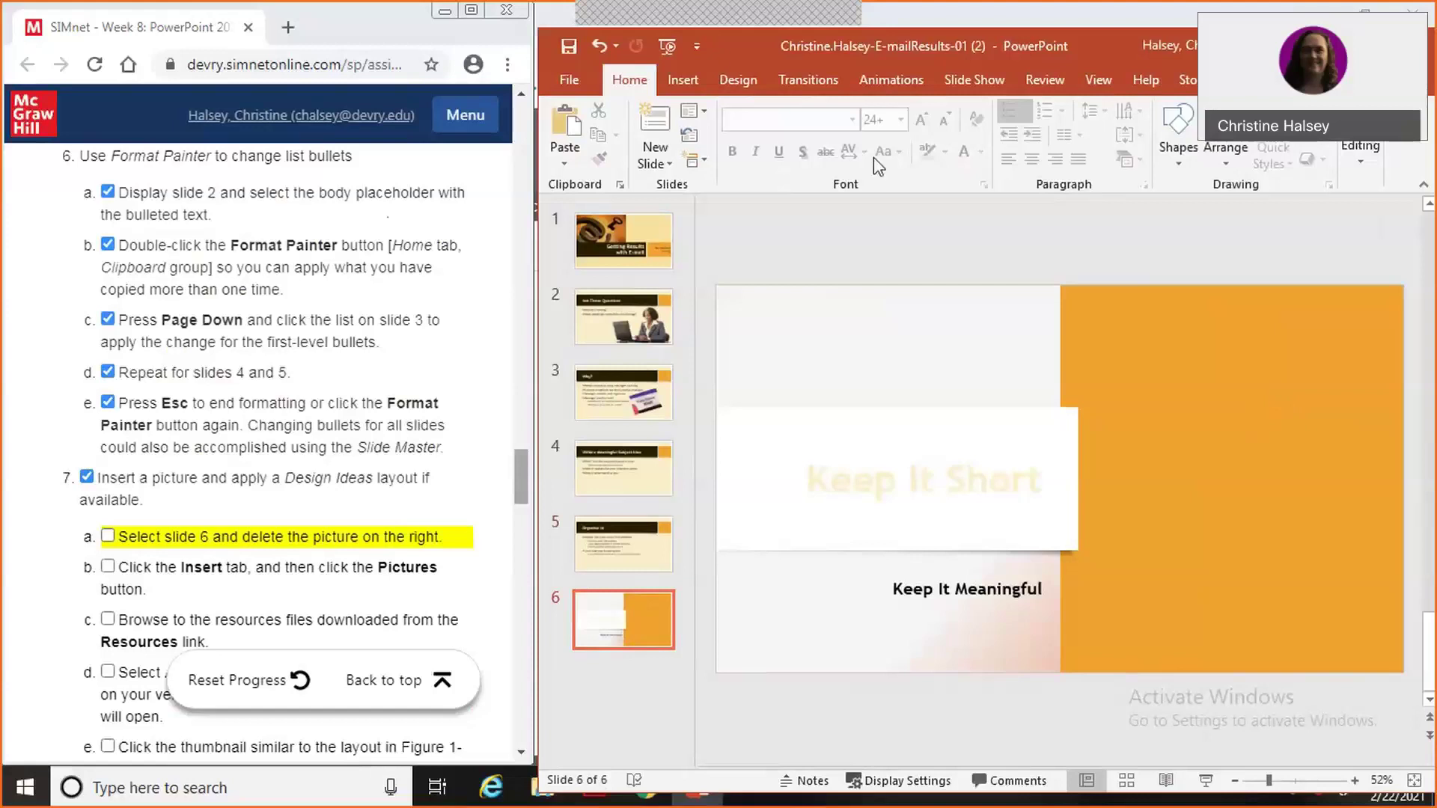
pyautogui.click(107, 537)
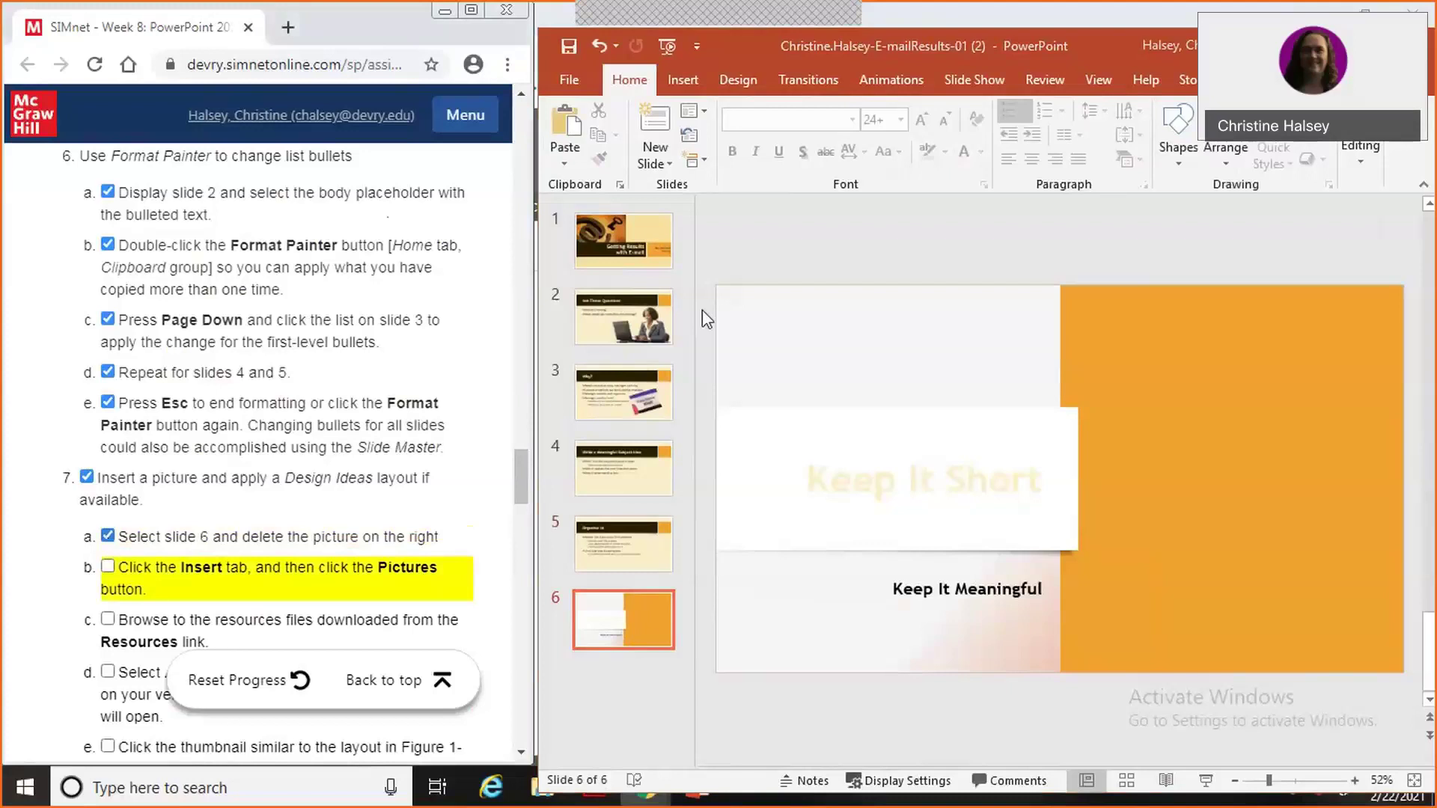
# Insert At-Symbol-01 from Downloads > PP2019-GuidedProject-1-2-resources (3) onto slide 6.
pyautogui.click(676, 80)
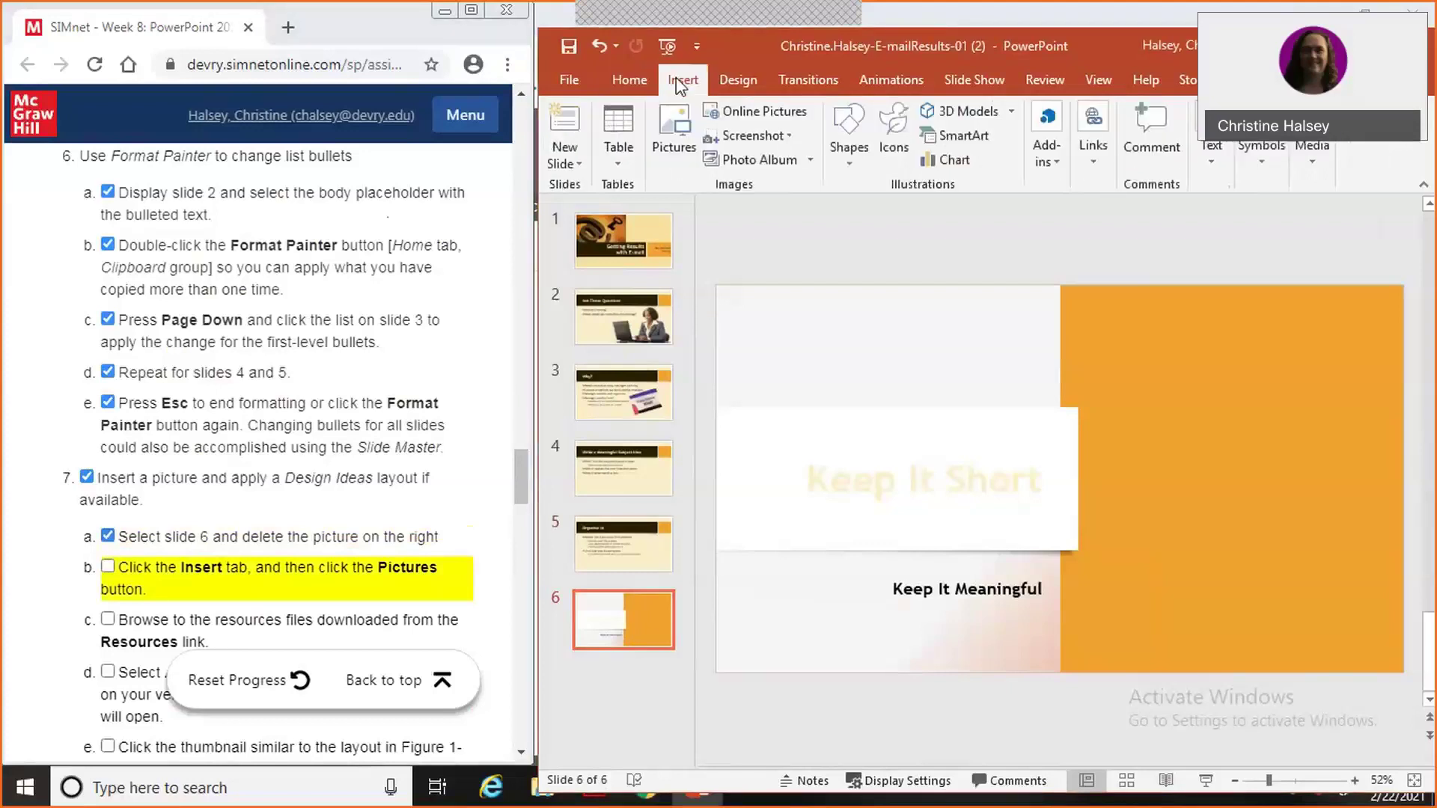
pyautogui.click(680, 145)
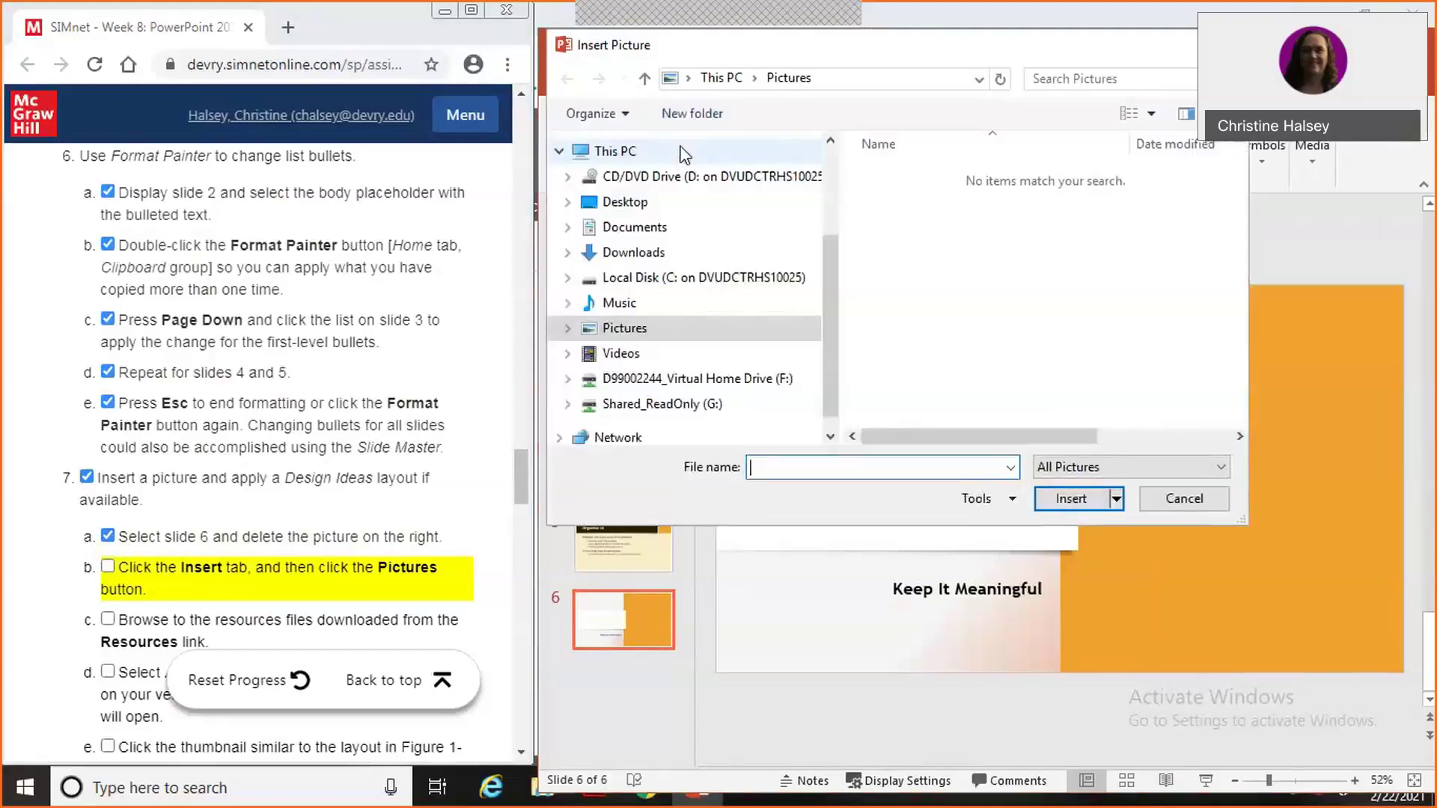
pyautogui.click(655, 254)
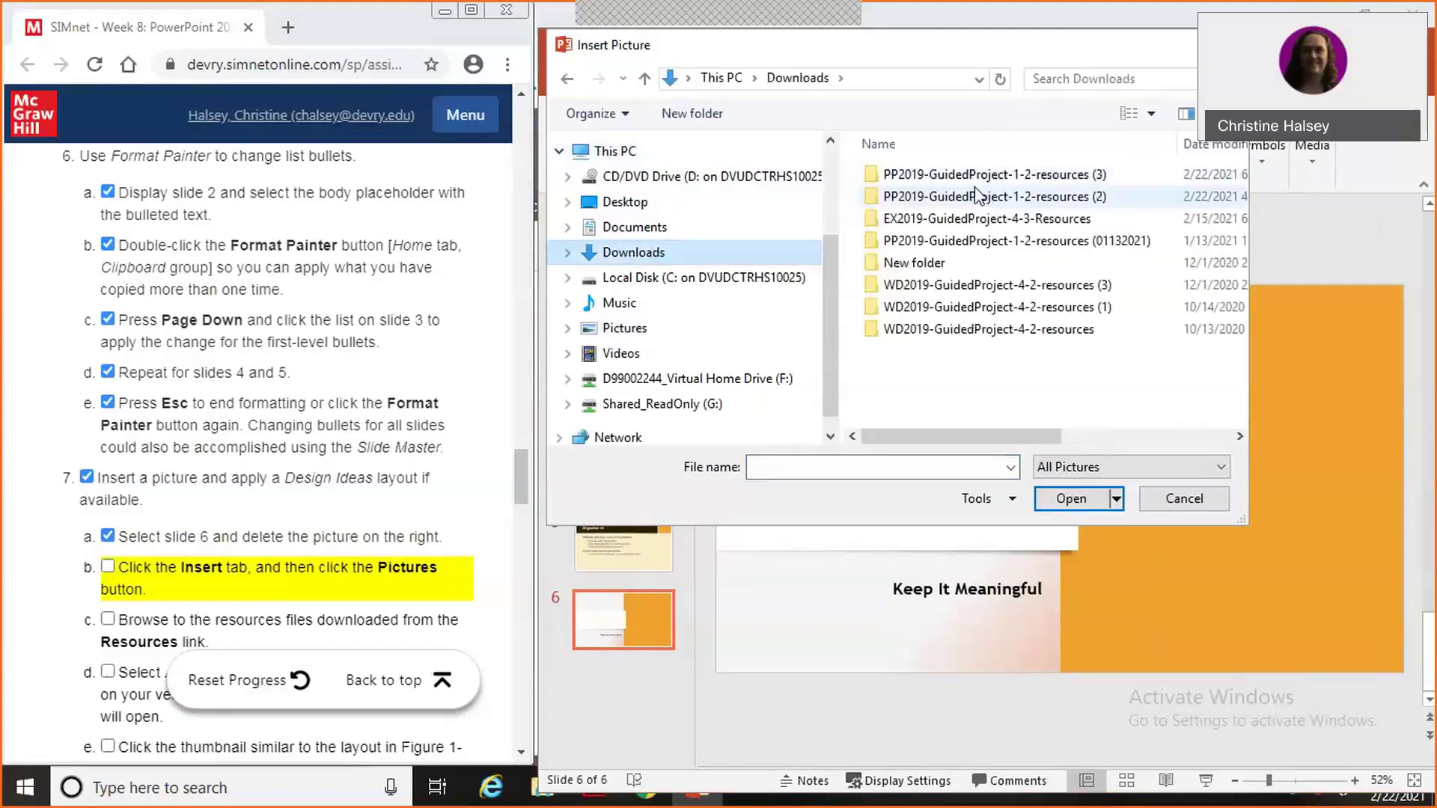
pyautogui.click(975, 179)
pyautogui.doubleClick(976, 182)
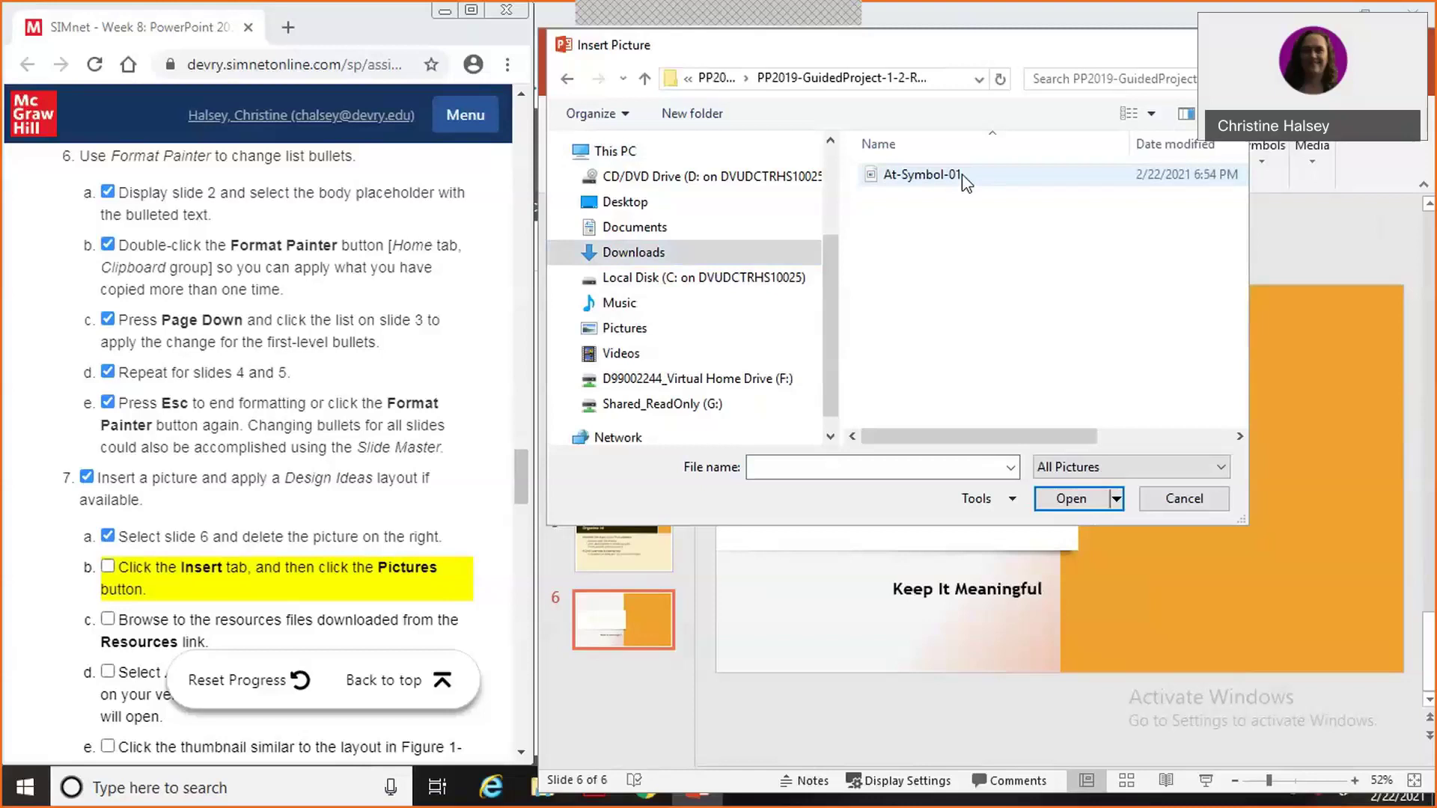
pyautogui.click(965, 179)
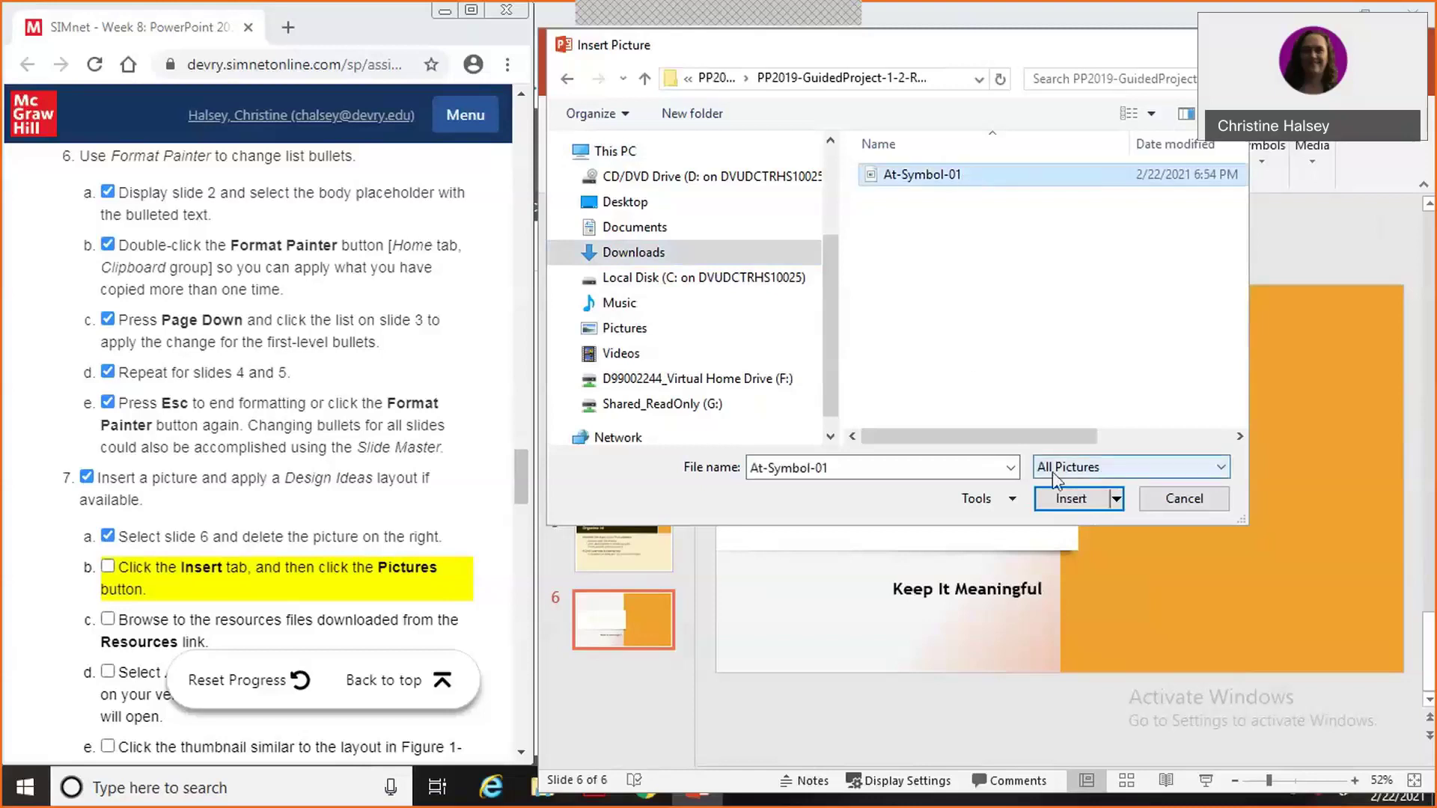
pyautogui.click(108, 567)
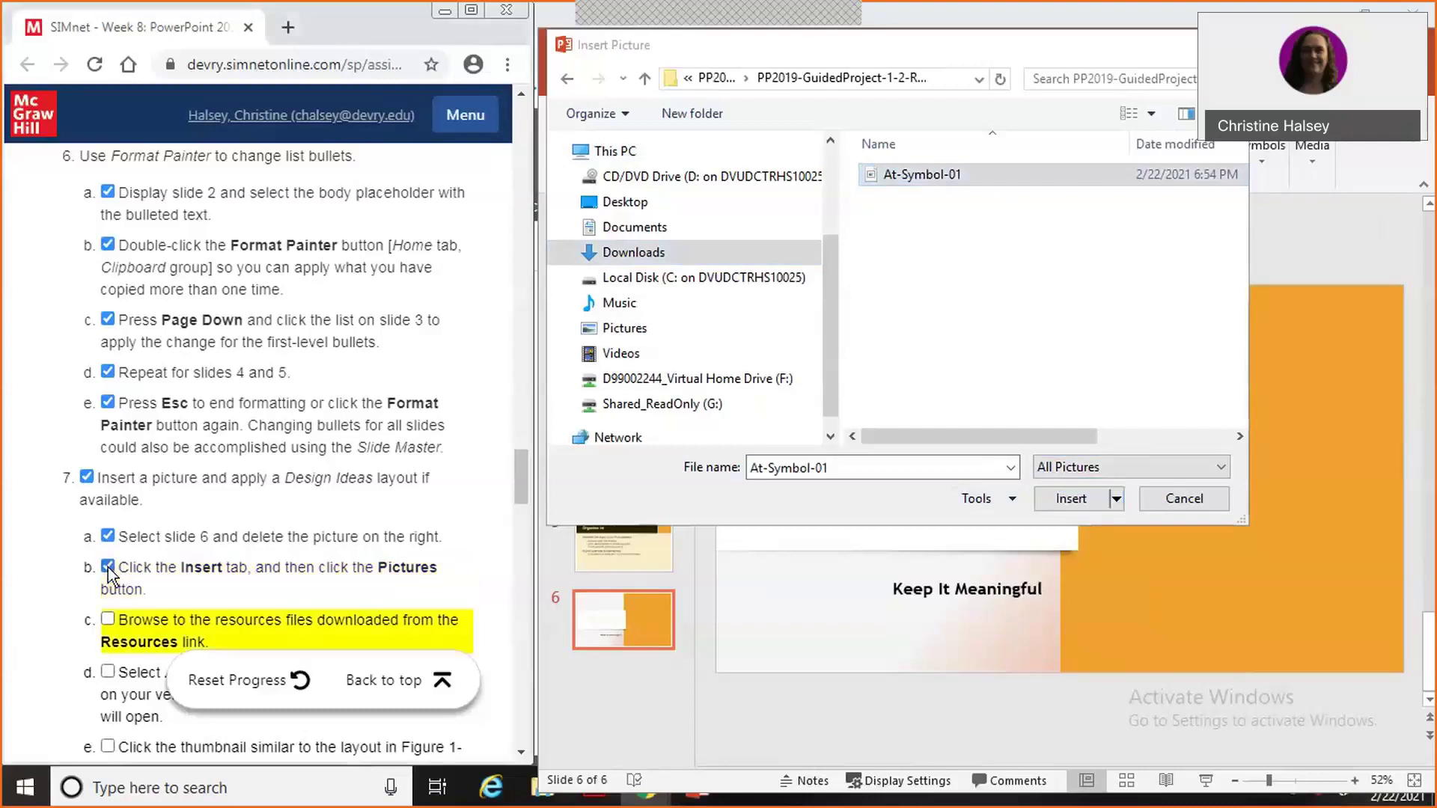
pyautogui.moveTo(523, 487); pyautogui.dragTo(523, 520)
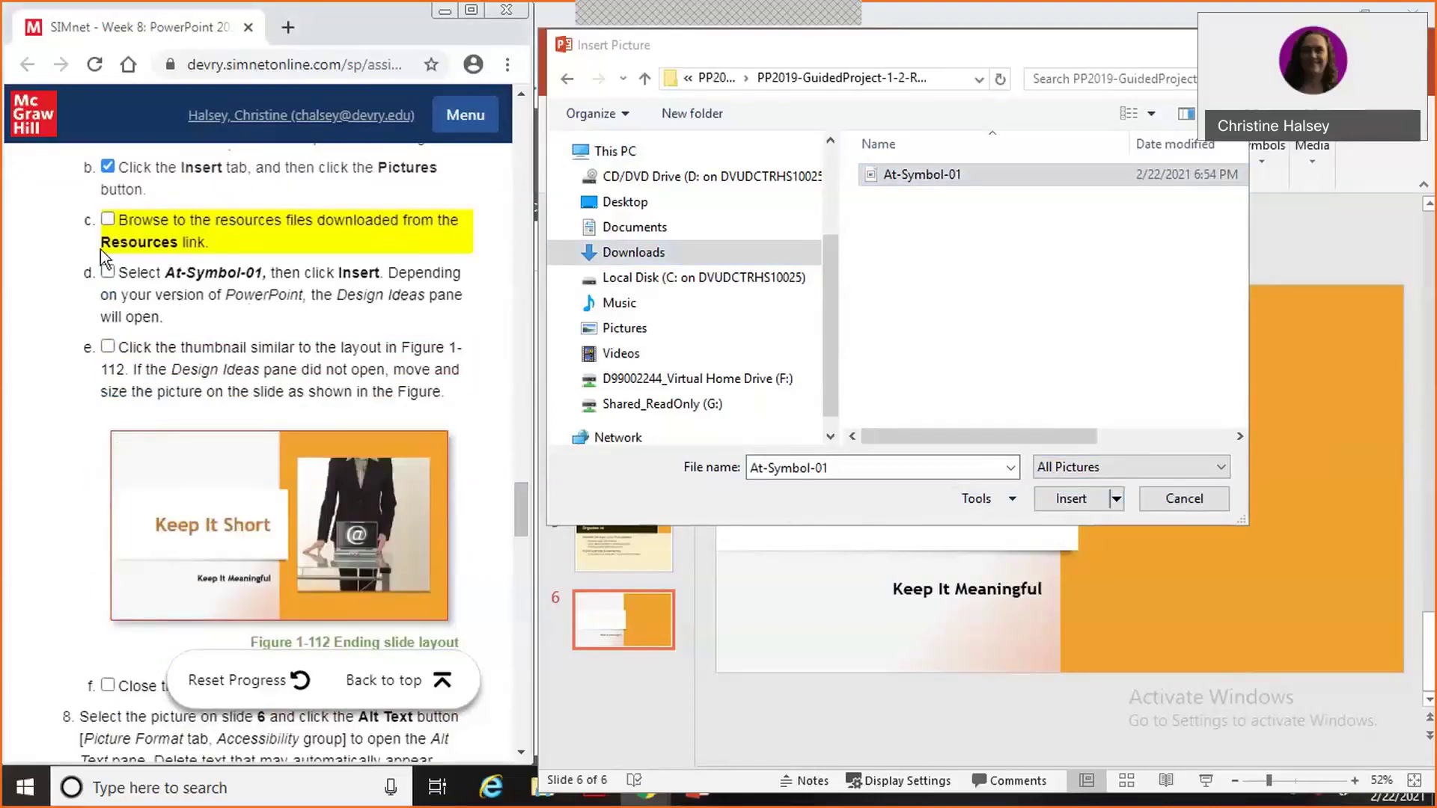
pyautogui.click(107, 221)
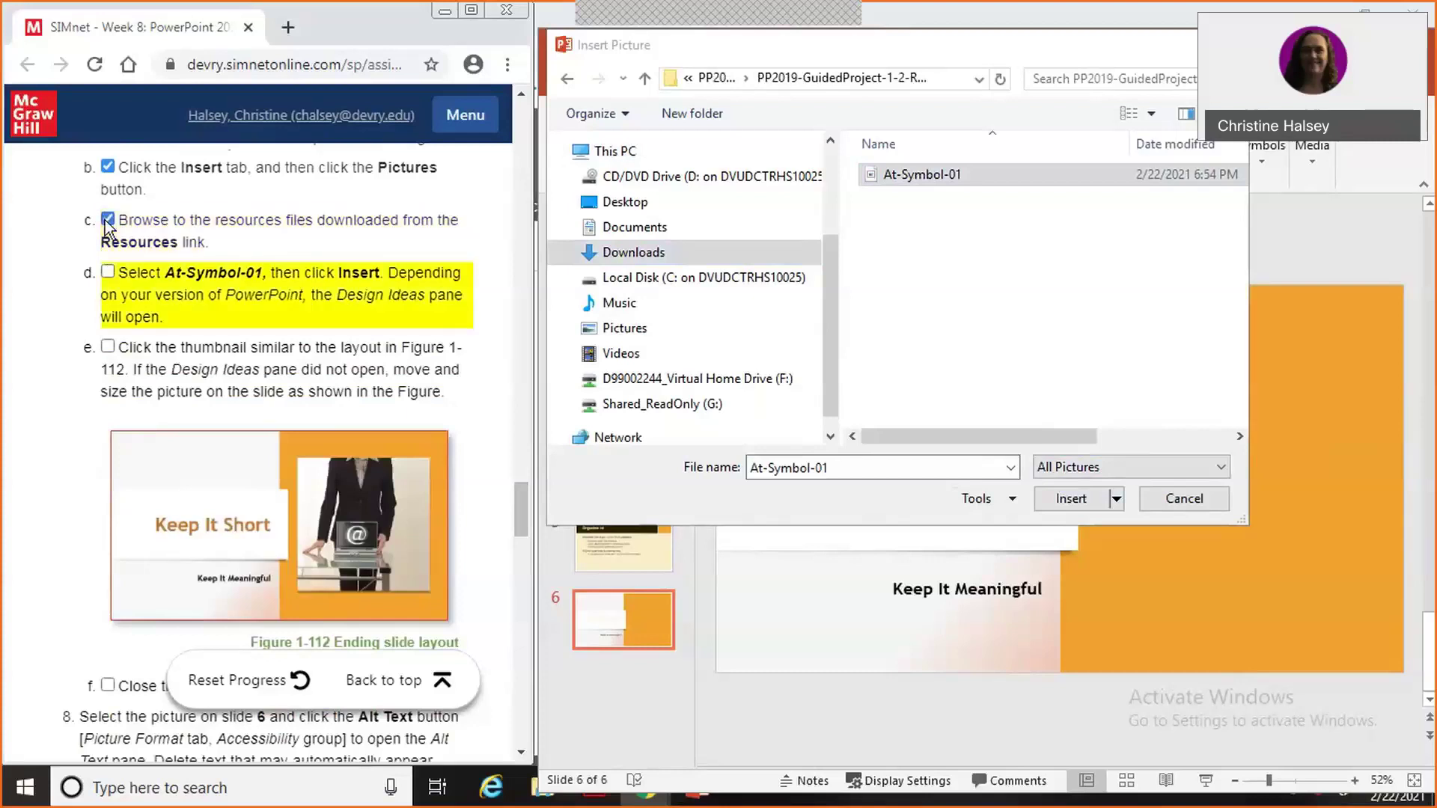
pyautogui.click(1071, 500)
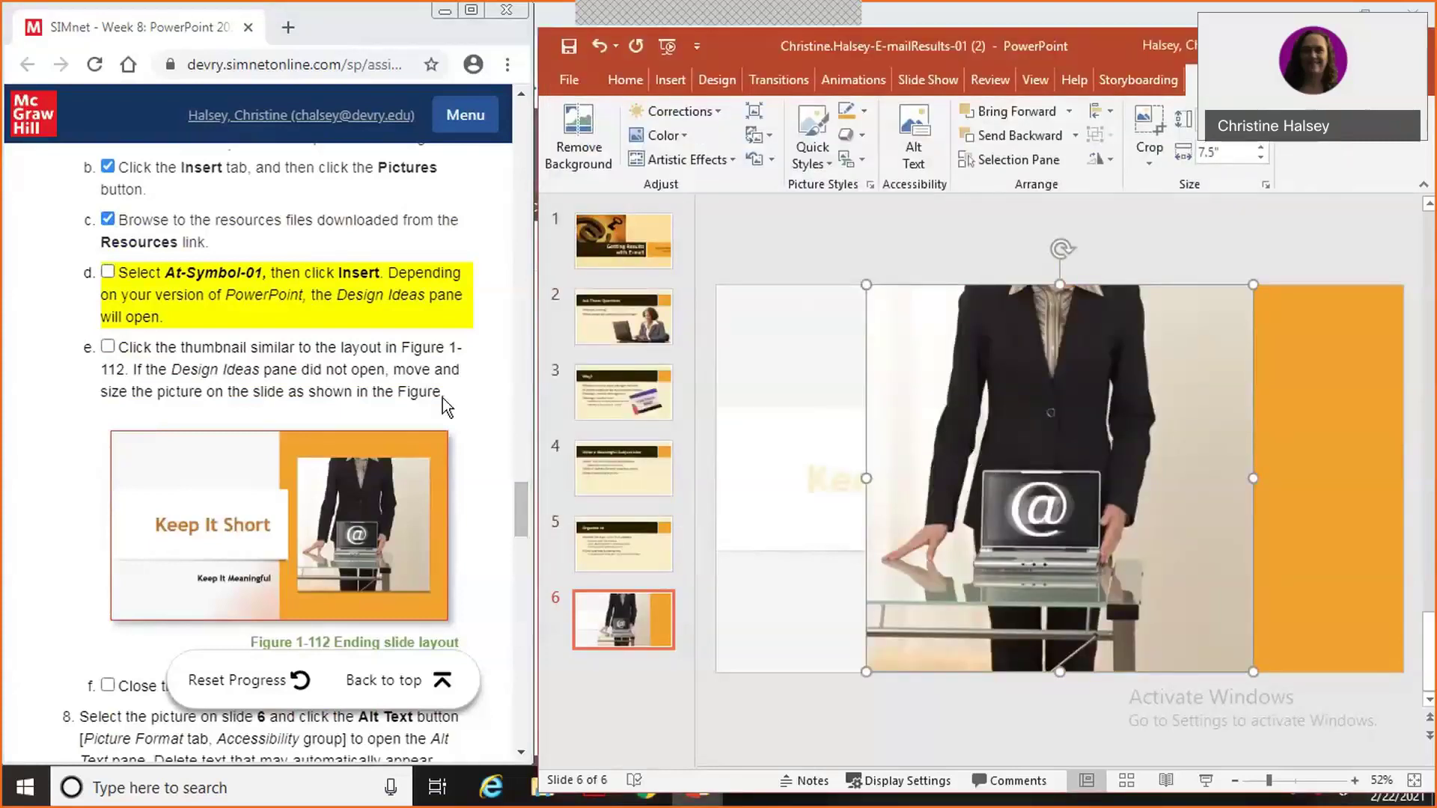
# Resize the At-Symbol-01 picture to 5.23" tall and position it over the orange panel.
pyautogui.click(107, 273)
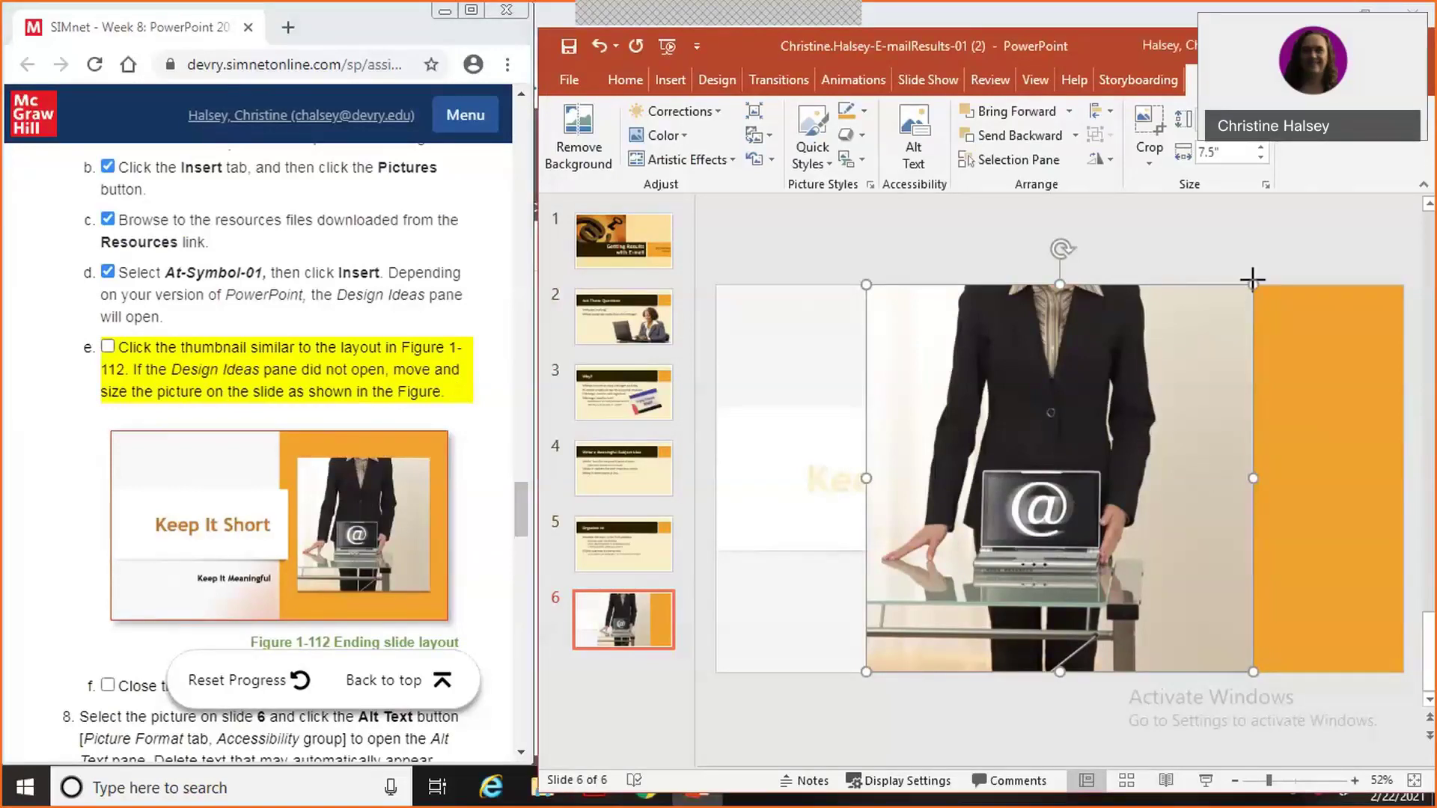
pyautogui.press('Delete')
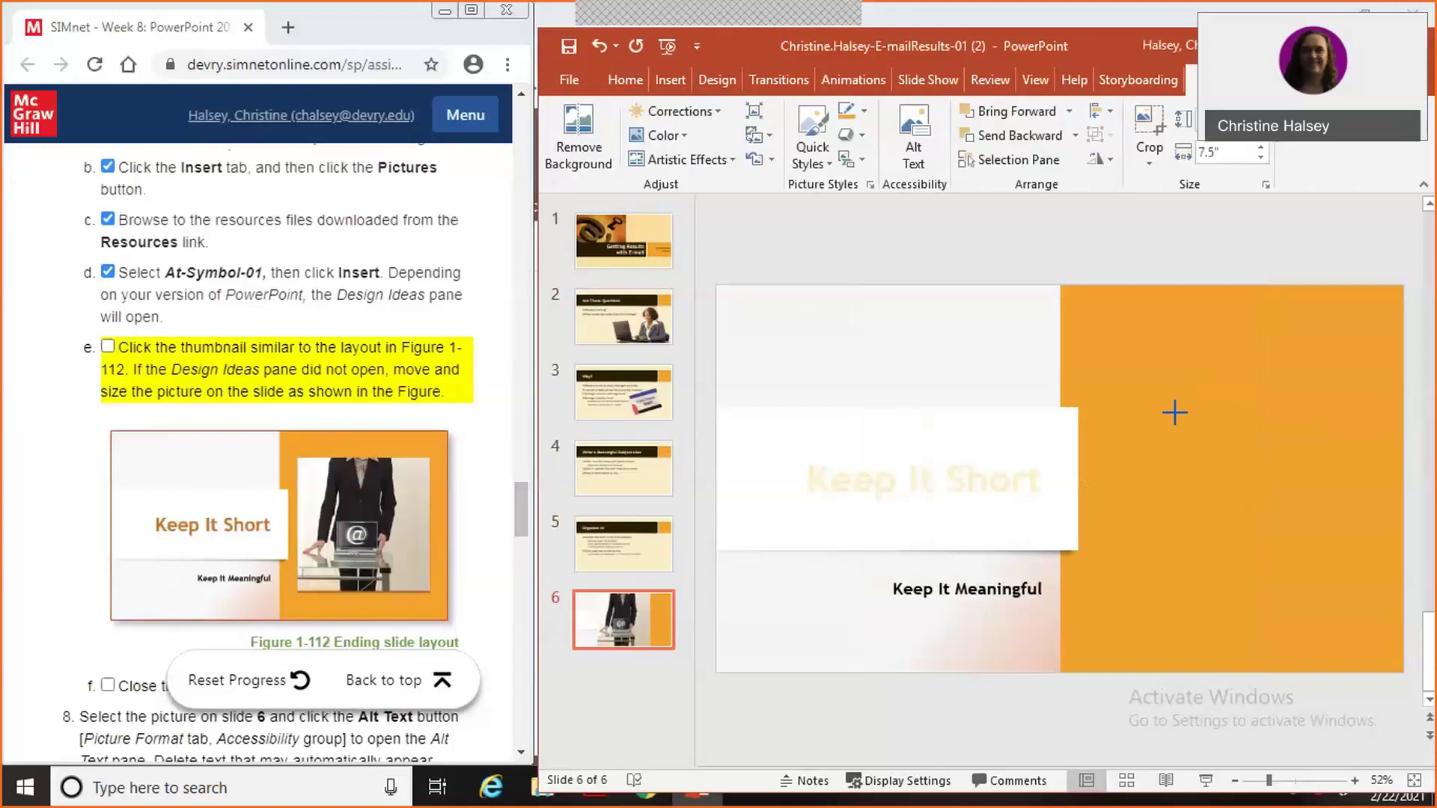
pyautogui.moveTo(1174, 413); pyautogui.dragTo(1175, 412)
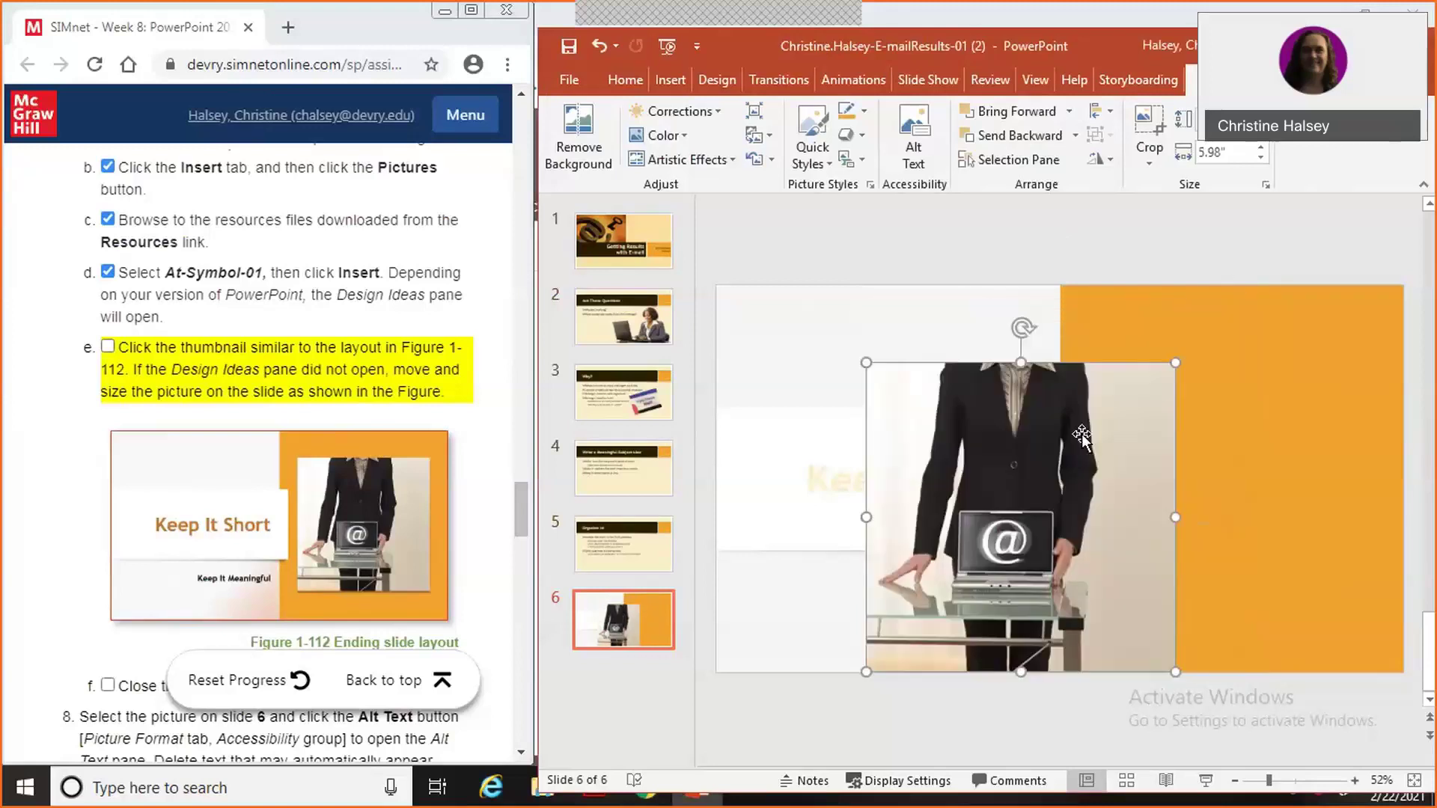
pyautogui.moveTo(1083, 436); pyautogui.dragTo(1308, 415)
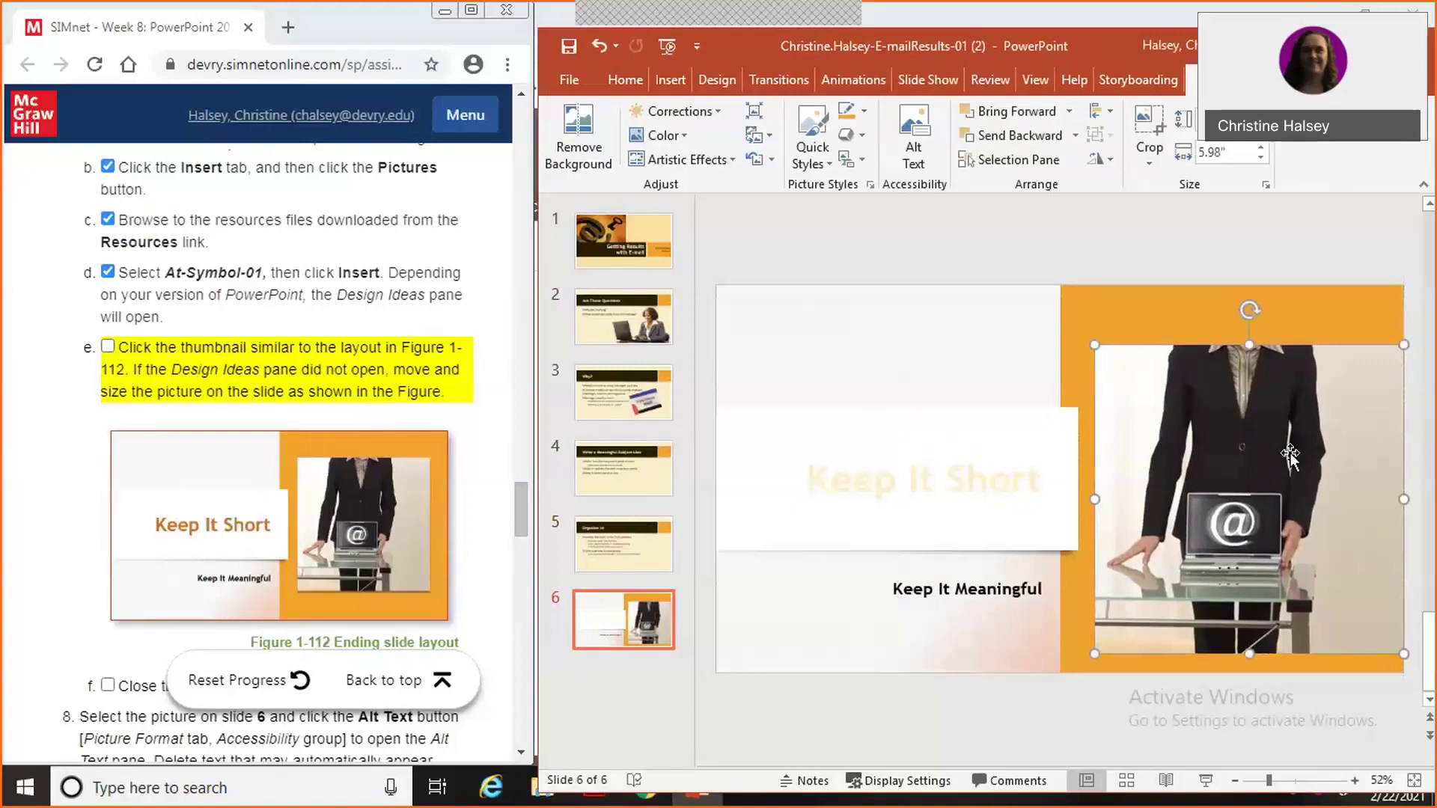
pyautogui.moveTo(1289, 454); pyautogui.dragTo(1289, 432)
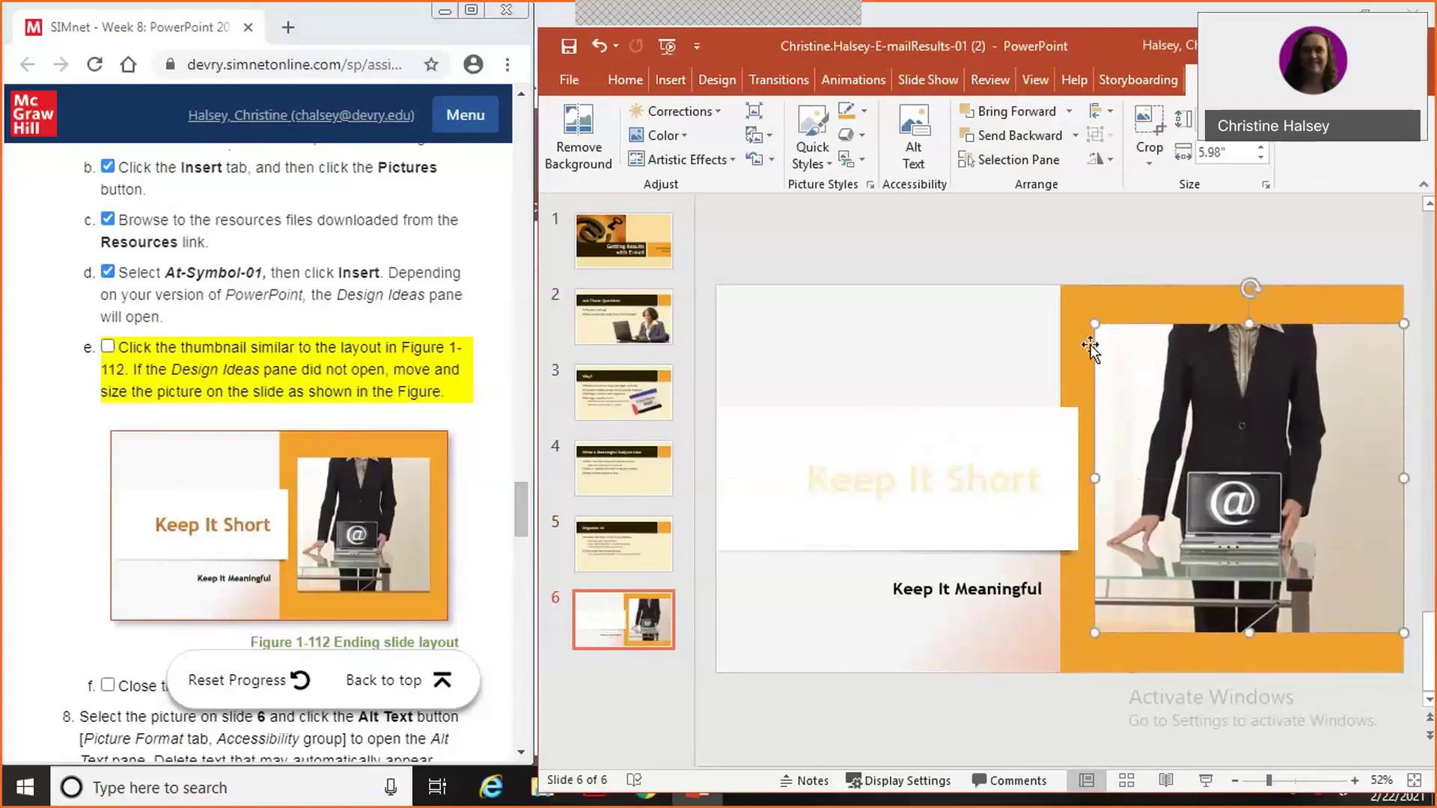
pyautogui.moveTo(1090, 322); pyautogui.dragTo(1110, 345)
pyautogui.moveTo(1161, 391); pyautogui.dragTo(1143, 370)
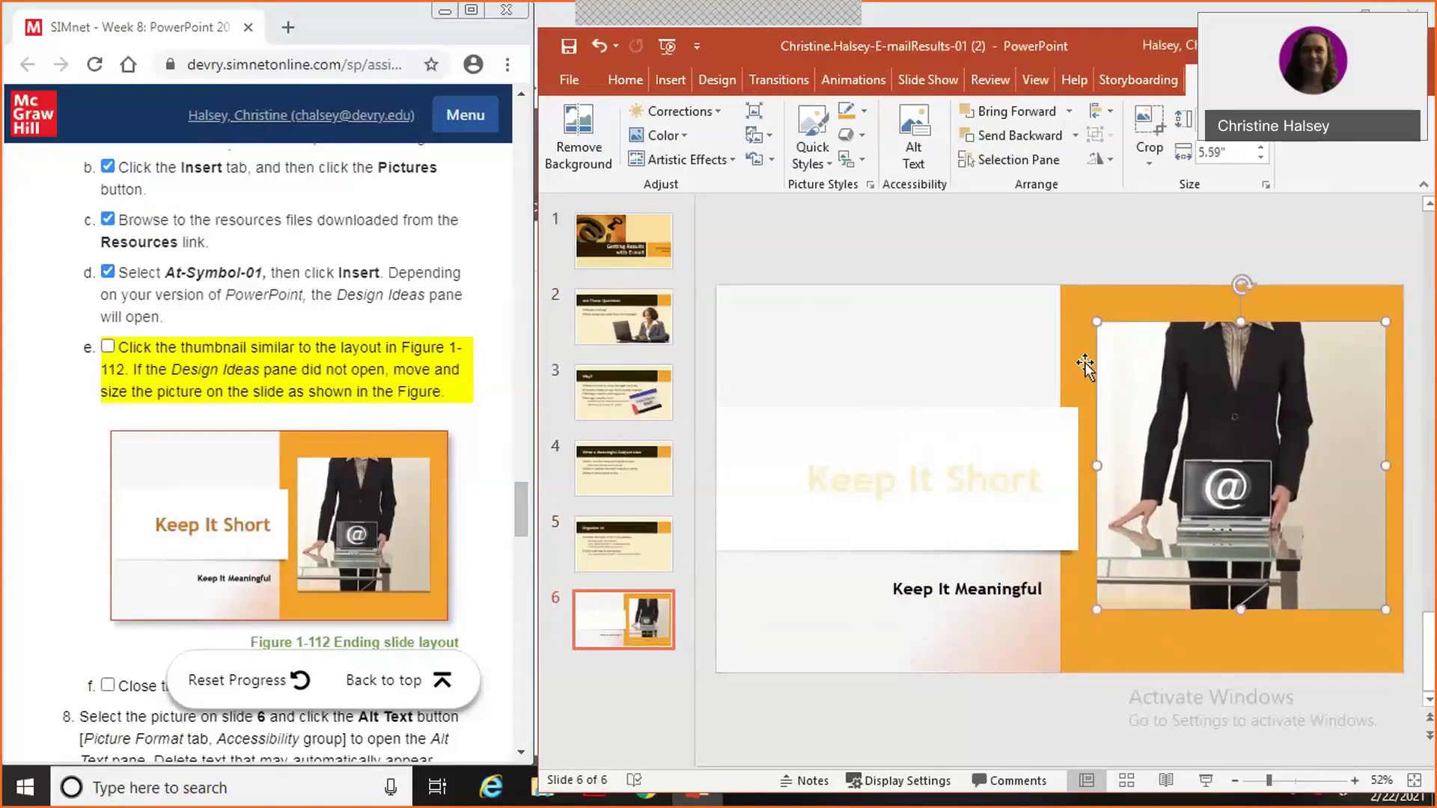
pyautogui.moveTo(1095, 322); pyautogui.dragTo(1115, 343)
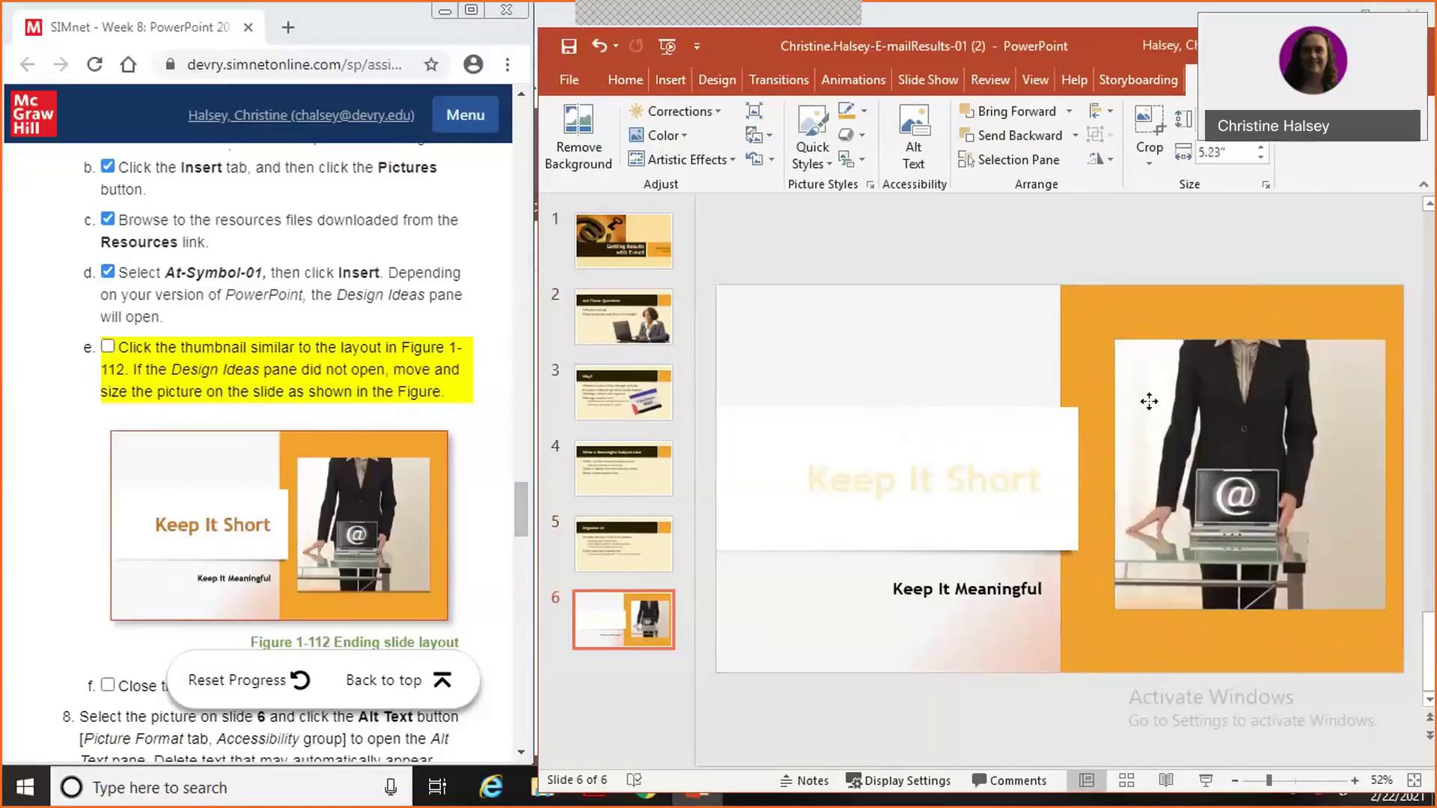
pyautogui.moveTo(1153, 404)
pyautogui.mouseDown()
pyautogui.moveTo(1130, 391)
pyautogui.moveTo(1146, 398)
pyautogui.mouseUp()
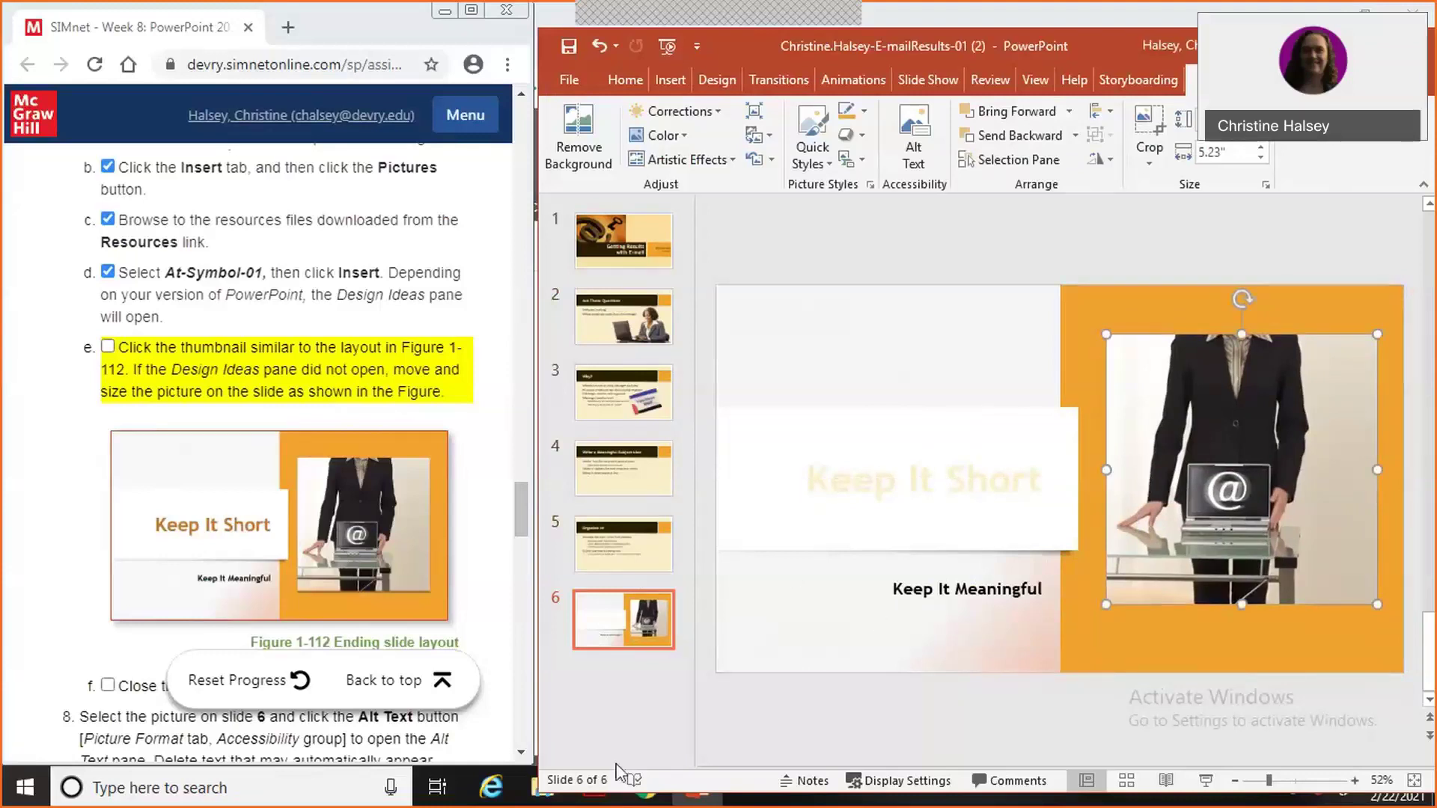
# Tick off the picture layout and Design Ideas steps in SIMnet.
pyautogui.click(109, 348)
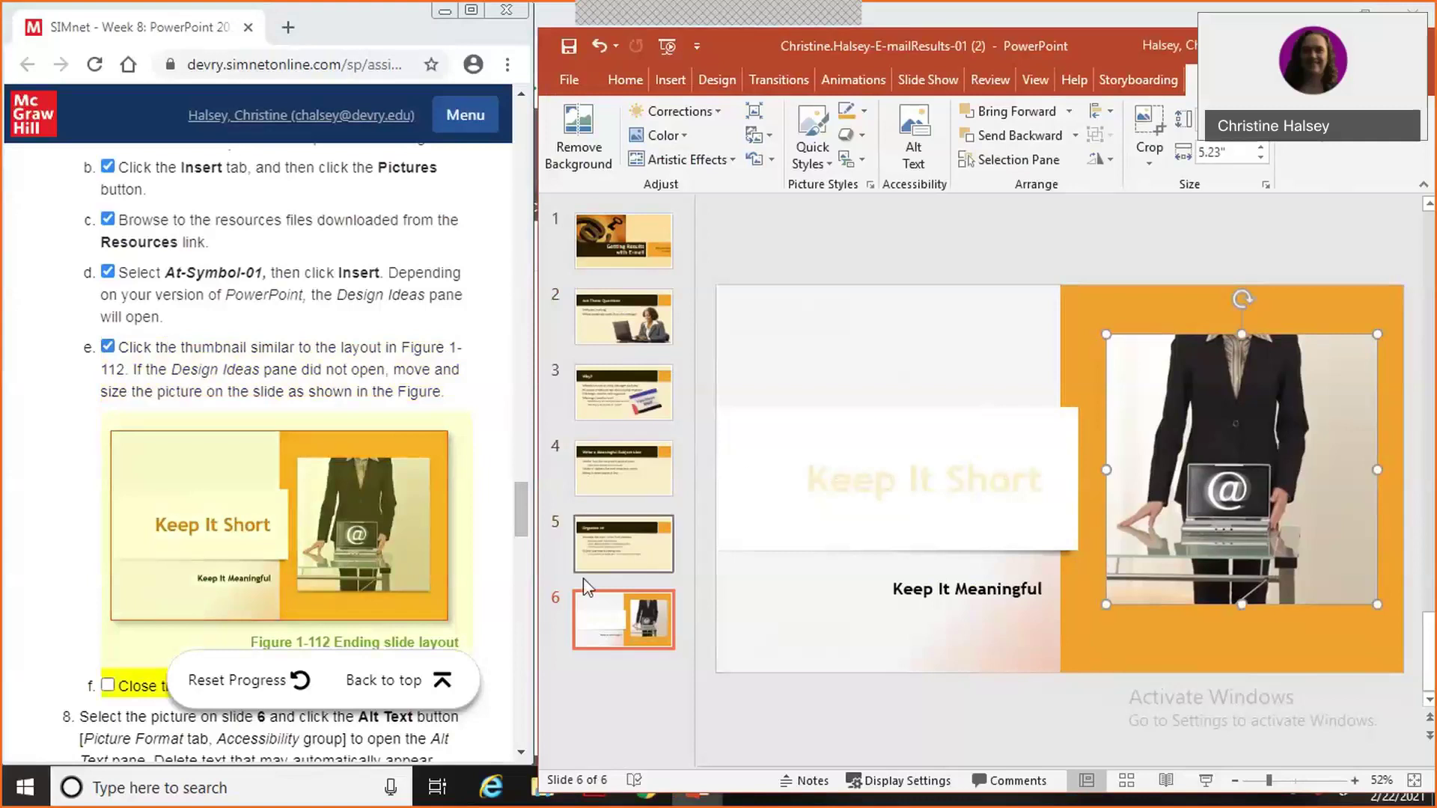
pyautogui.click(521, 754)
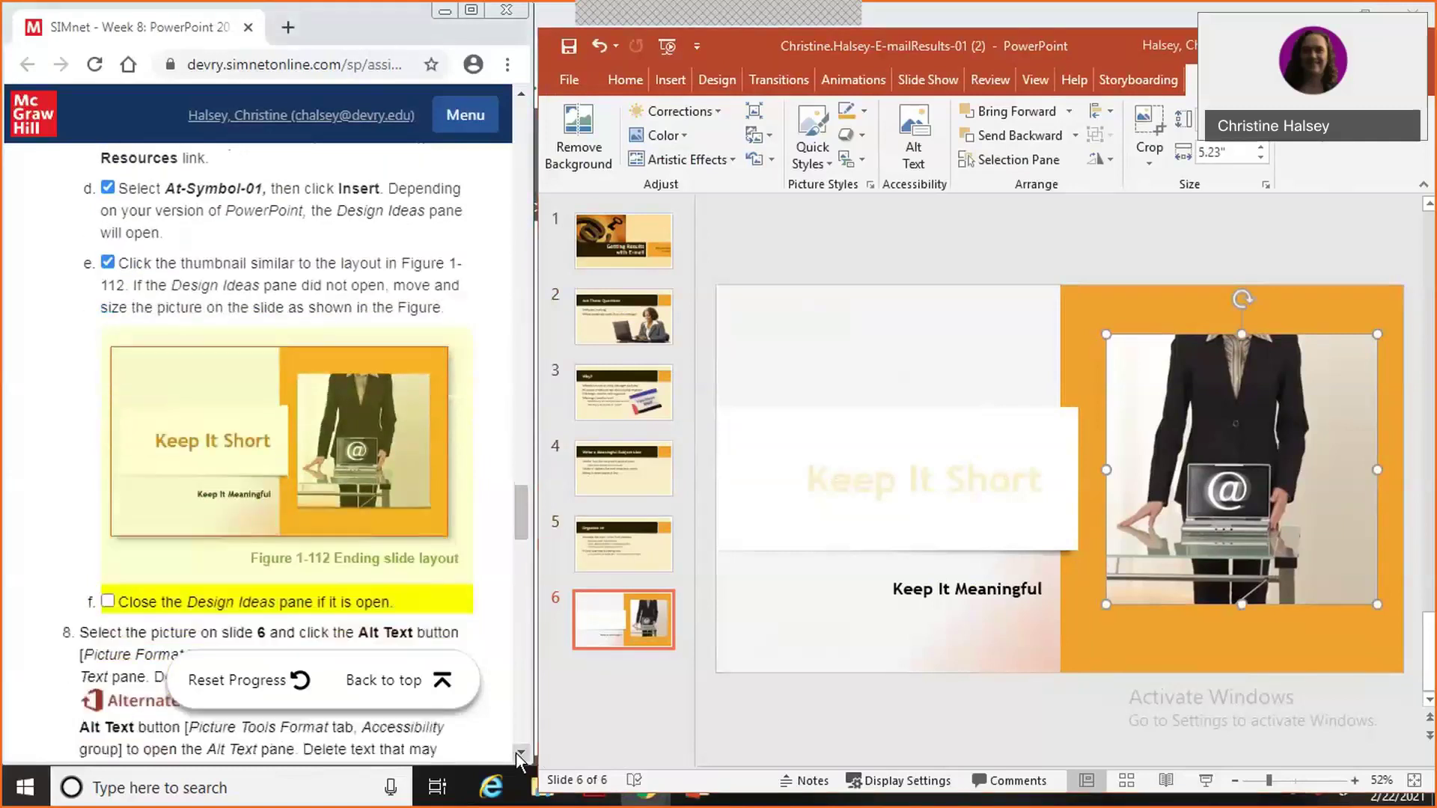
pyautogui.scroll(-2, 518, 756)
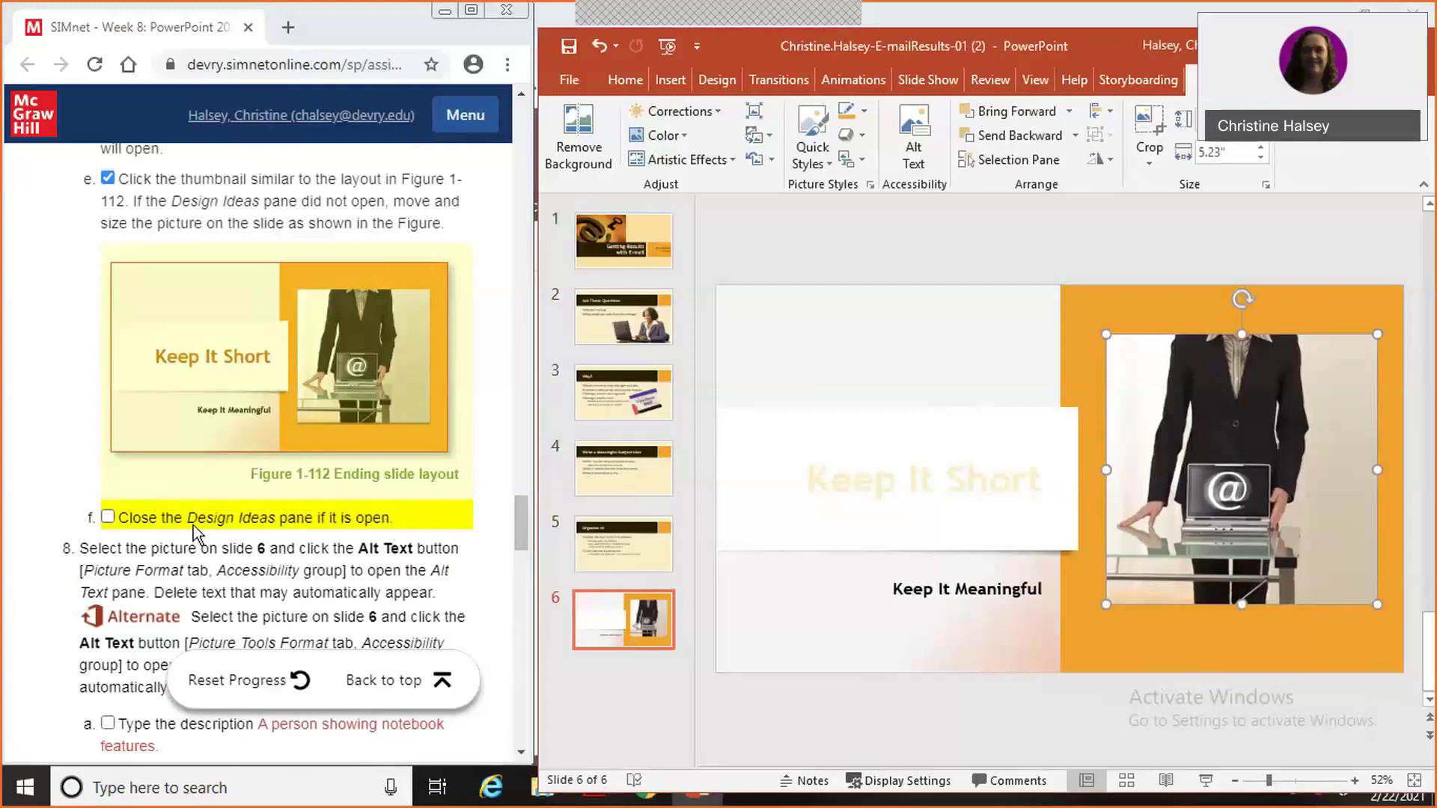
pyautogui.click(108, 516)
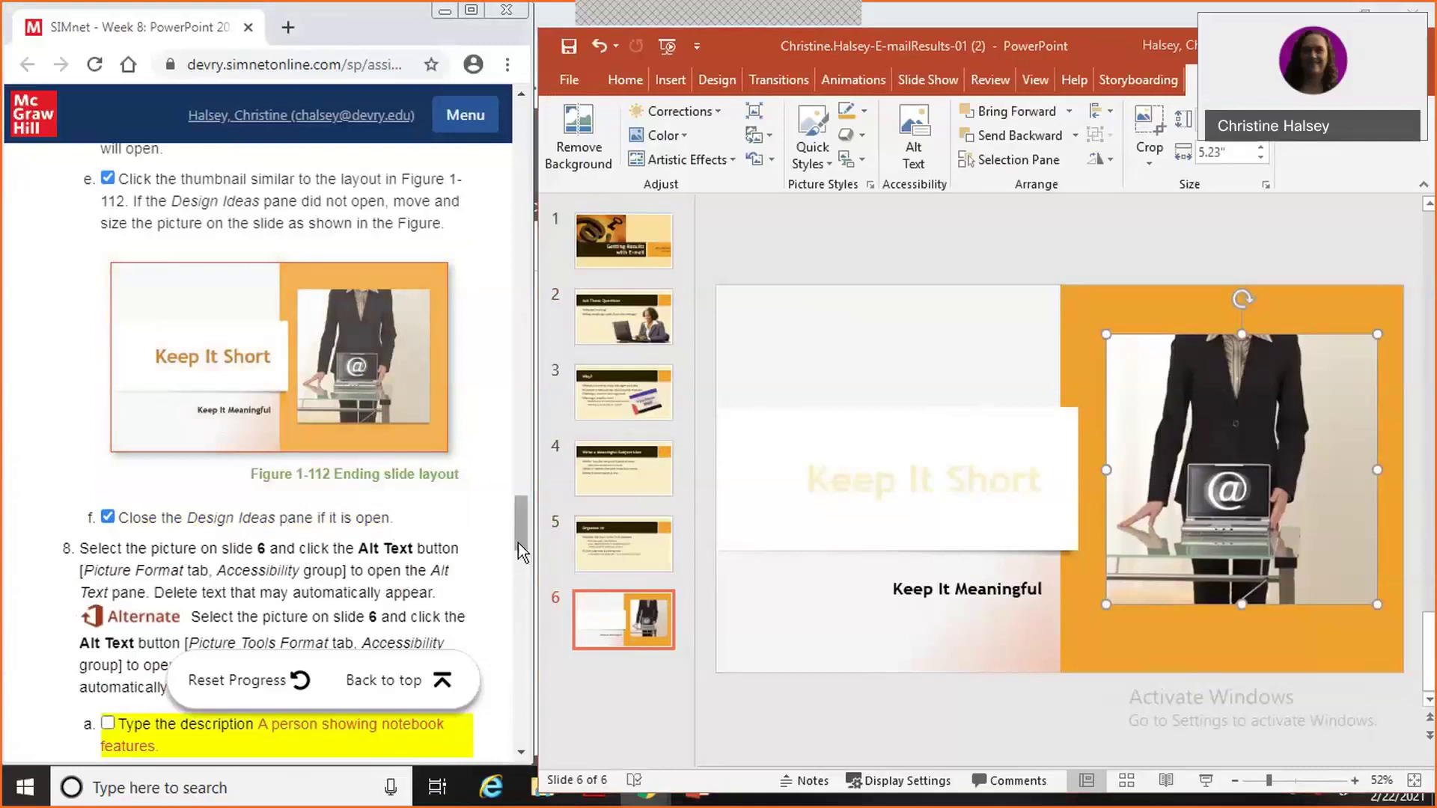
pyautogui.moveTo(518, 546); pyautogui.dragTo(519, 568)
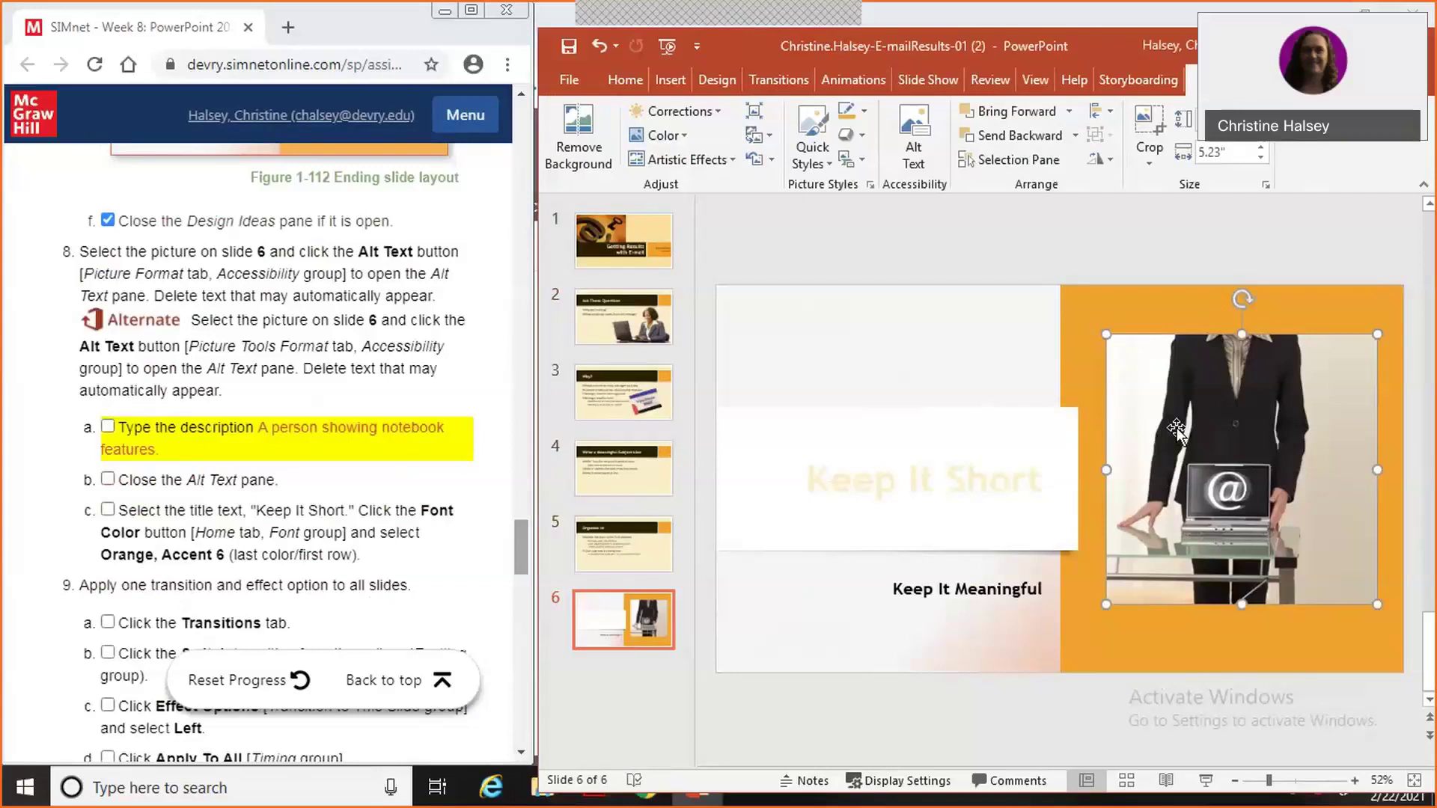
# Give the slide 6 picture the alt text 'A person showing notebook features.'.
pyautogui.rightClick(1178, 434)
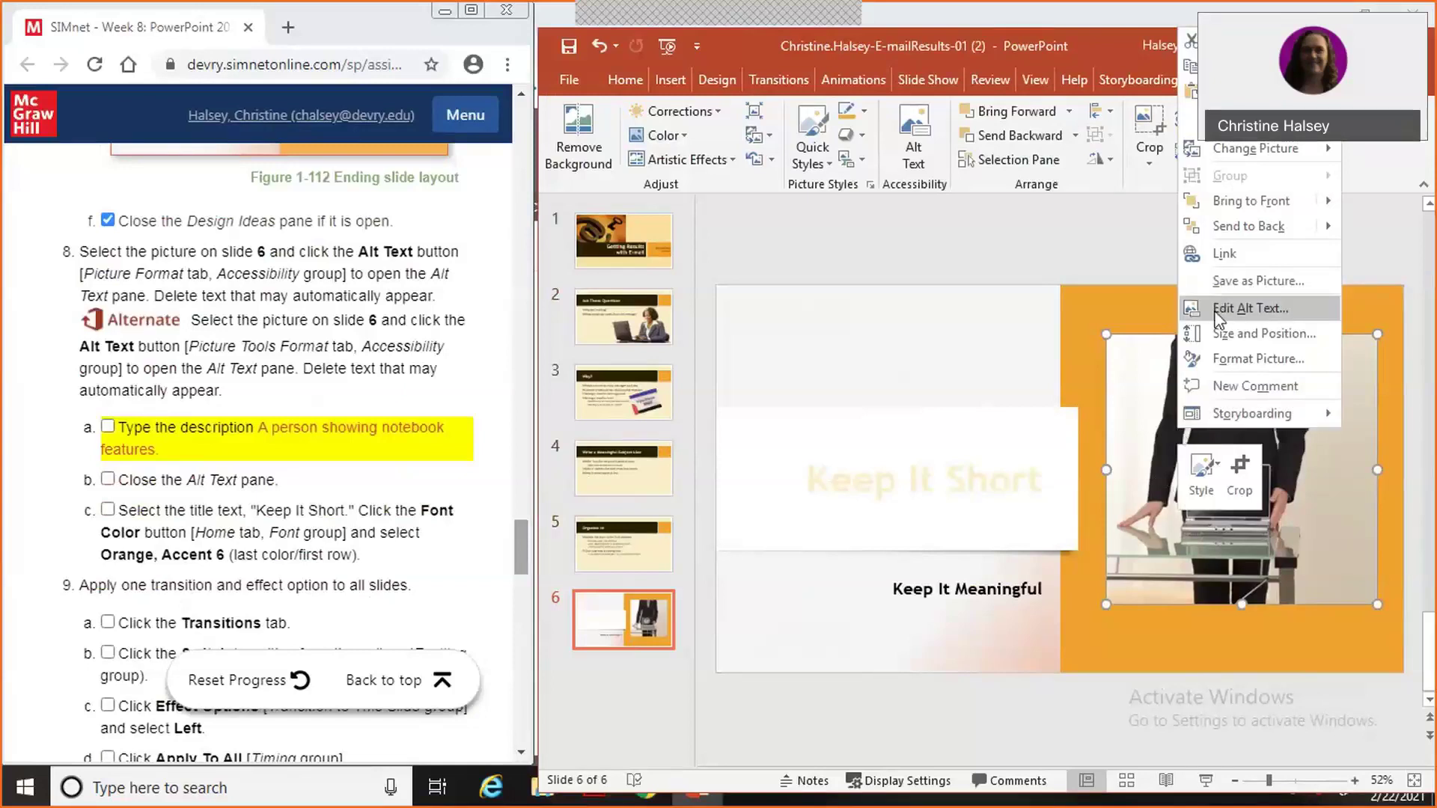
pyautogui.click(1248, 307)
pyautogui.click(1213, 366)
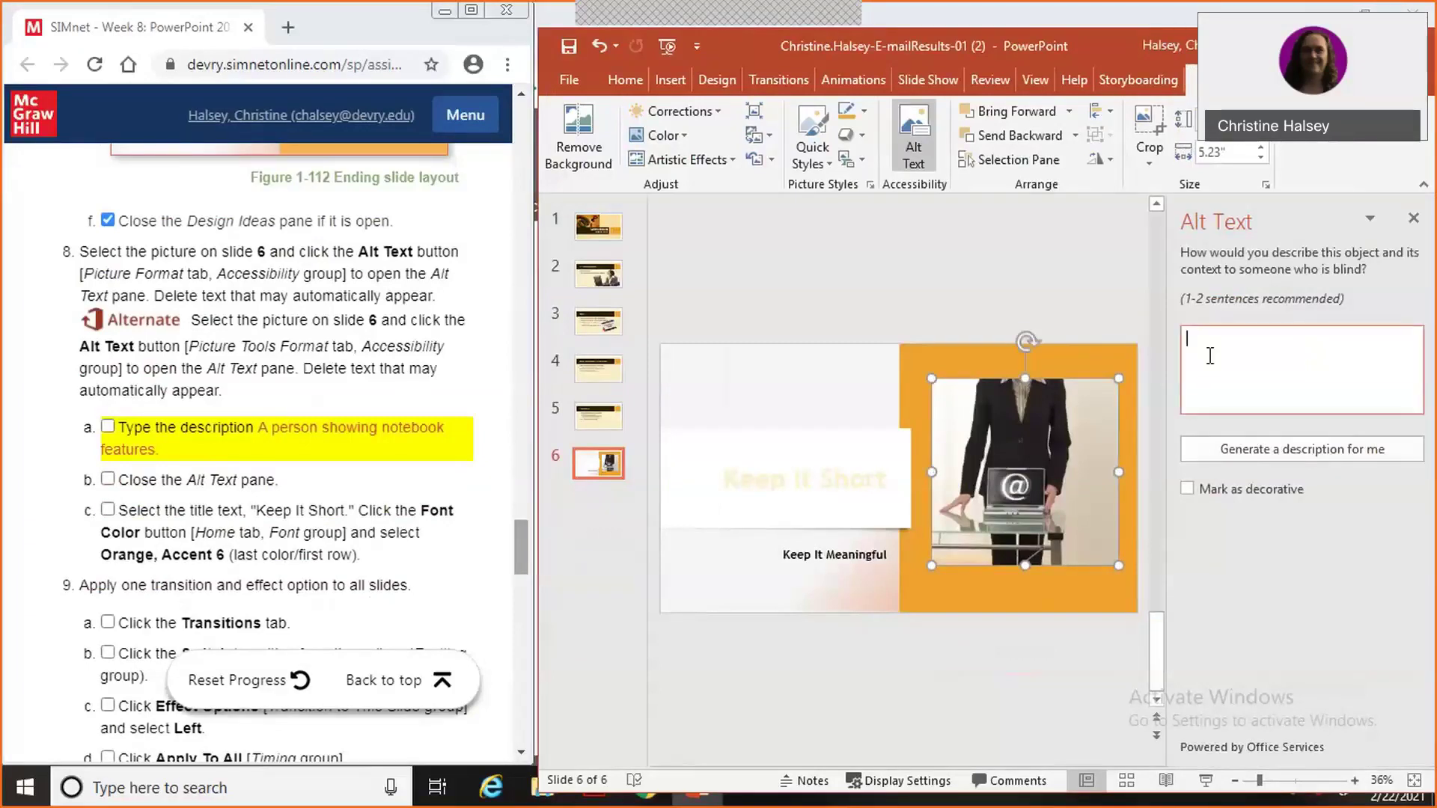
pyautogui.write('A person showei')
pyautogui.press('BackSpace')
pyautogui.press('BackSpace')
pyautogui.write('ing no')
pyautogui.write('tebook f')
pyautogui.write('earu')
pyautogui.press('BackSpace')
pyautogui.press('BackSpace')
pyautogui.write('tures')
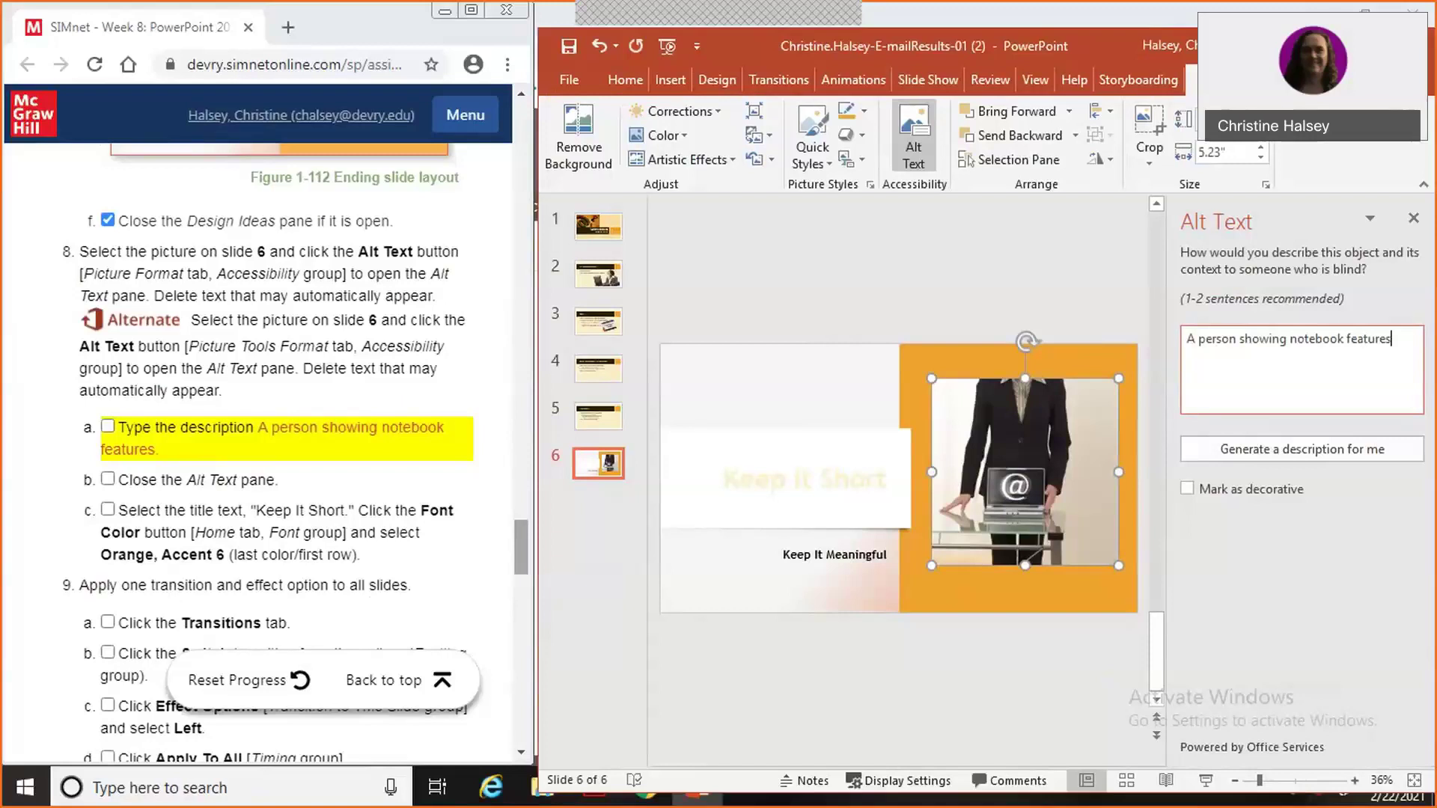
pyautogui.write('.')
# Close the Alt Text pane and tick off the description steps in SIMnet.
pyautogui.click(1413, 222)
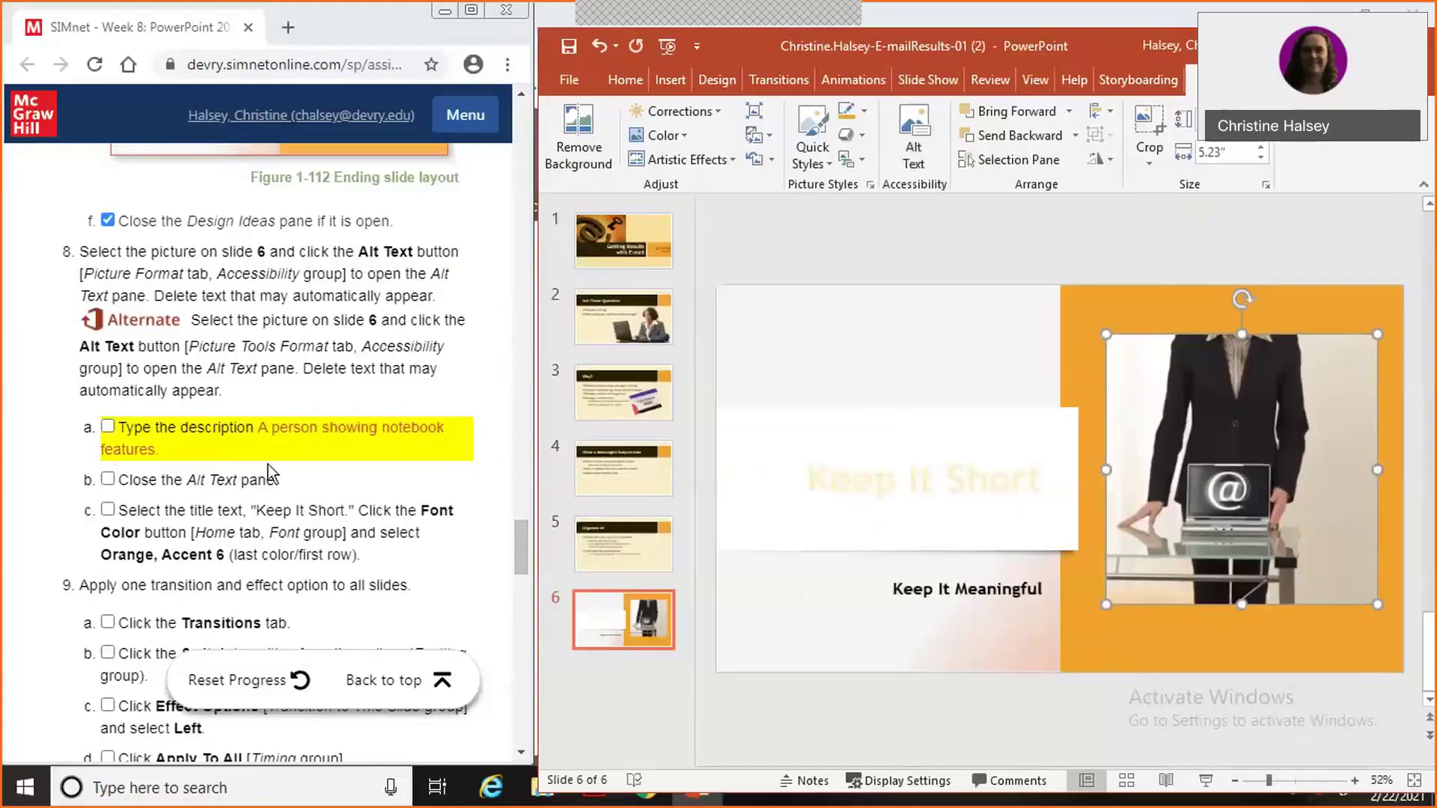
pyautogui.click(107, 428)
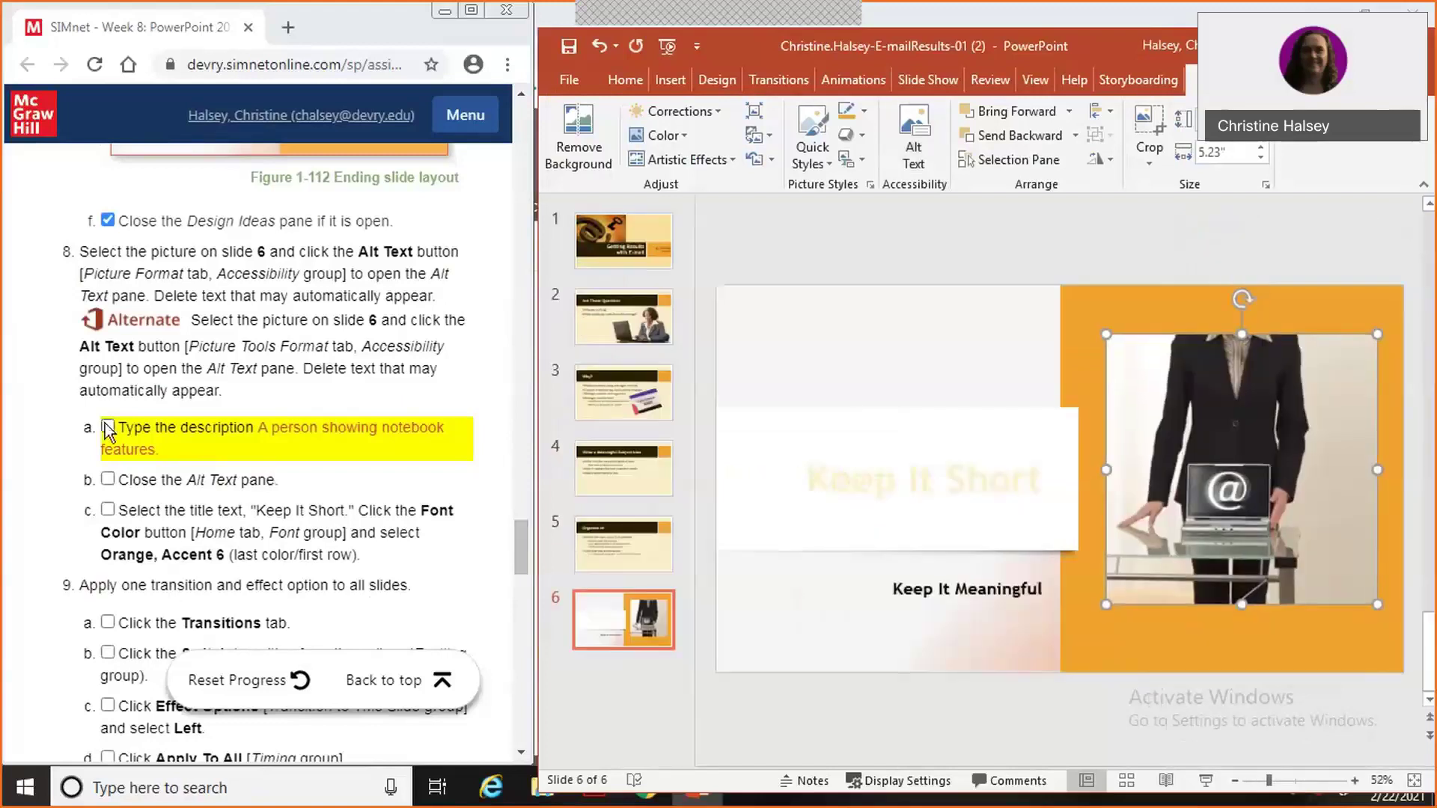
pyautogui.click(107, 480)
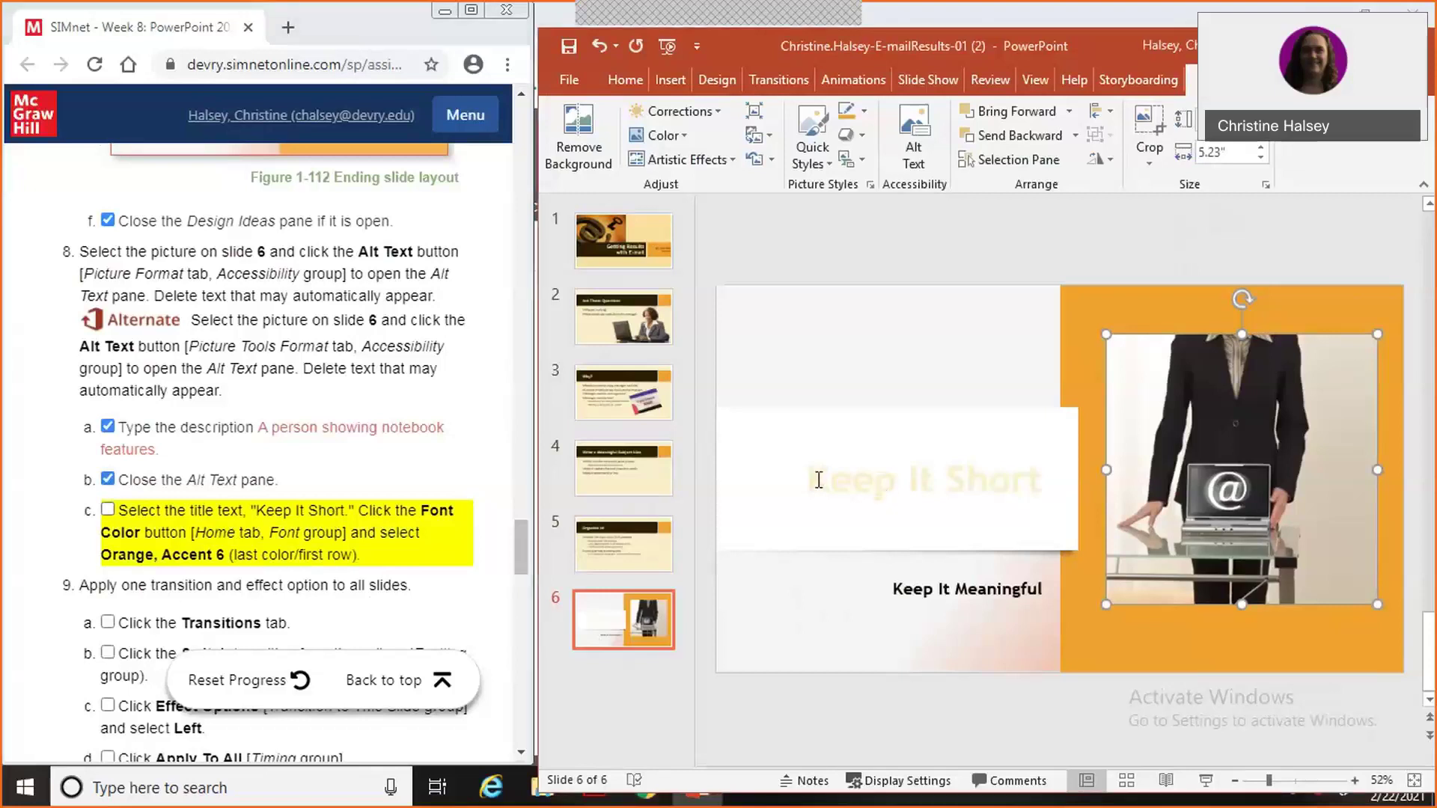
# Color the 'Keep It Short' title text Orange, Accent 6.
pyautogui.moveTo(818, 480); pyautogui.dragTo(1052, 483)
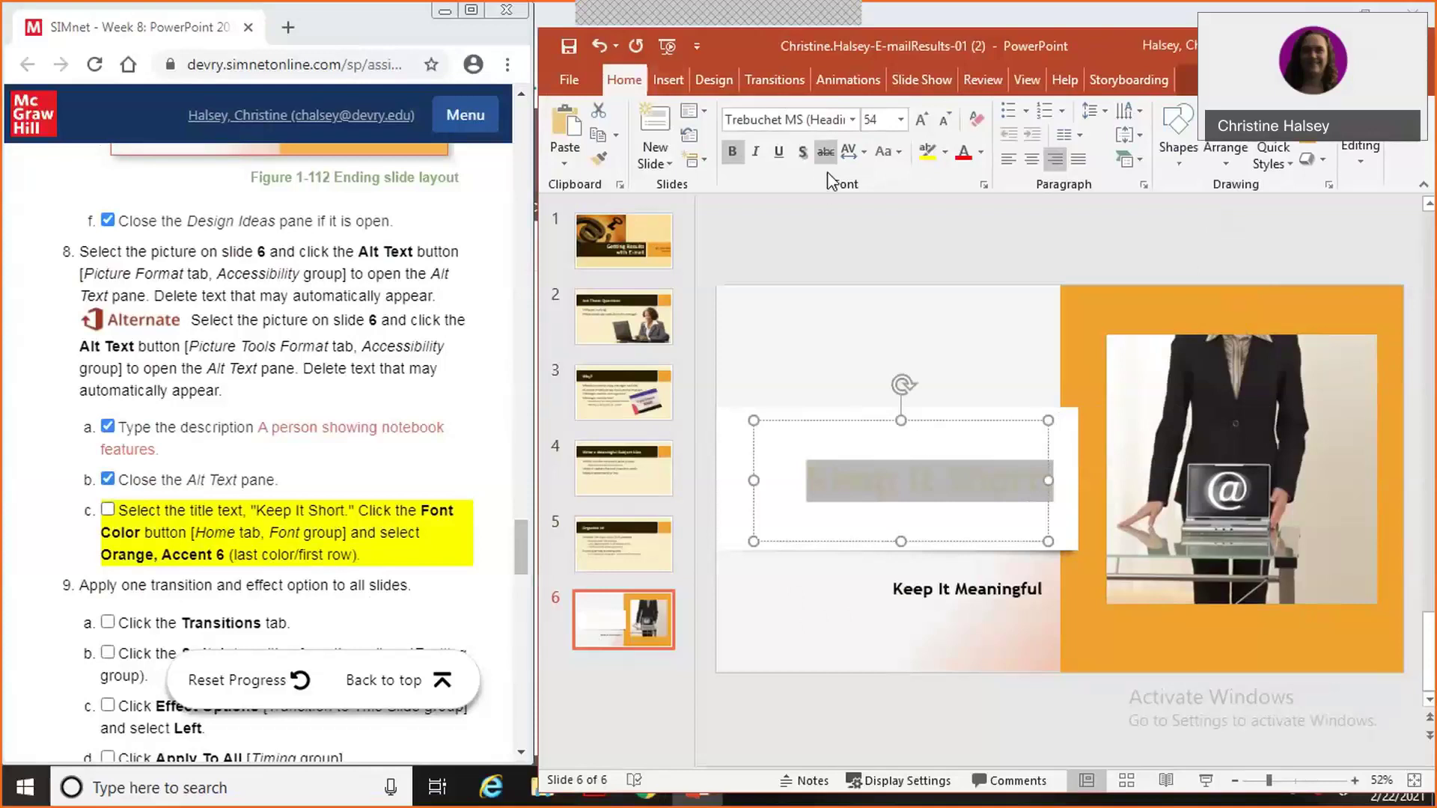
pyautogui.click(981, 154)
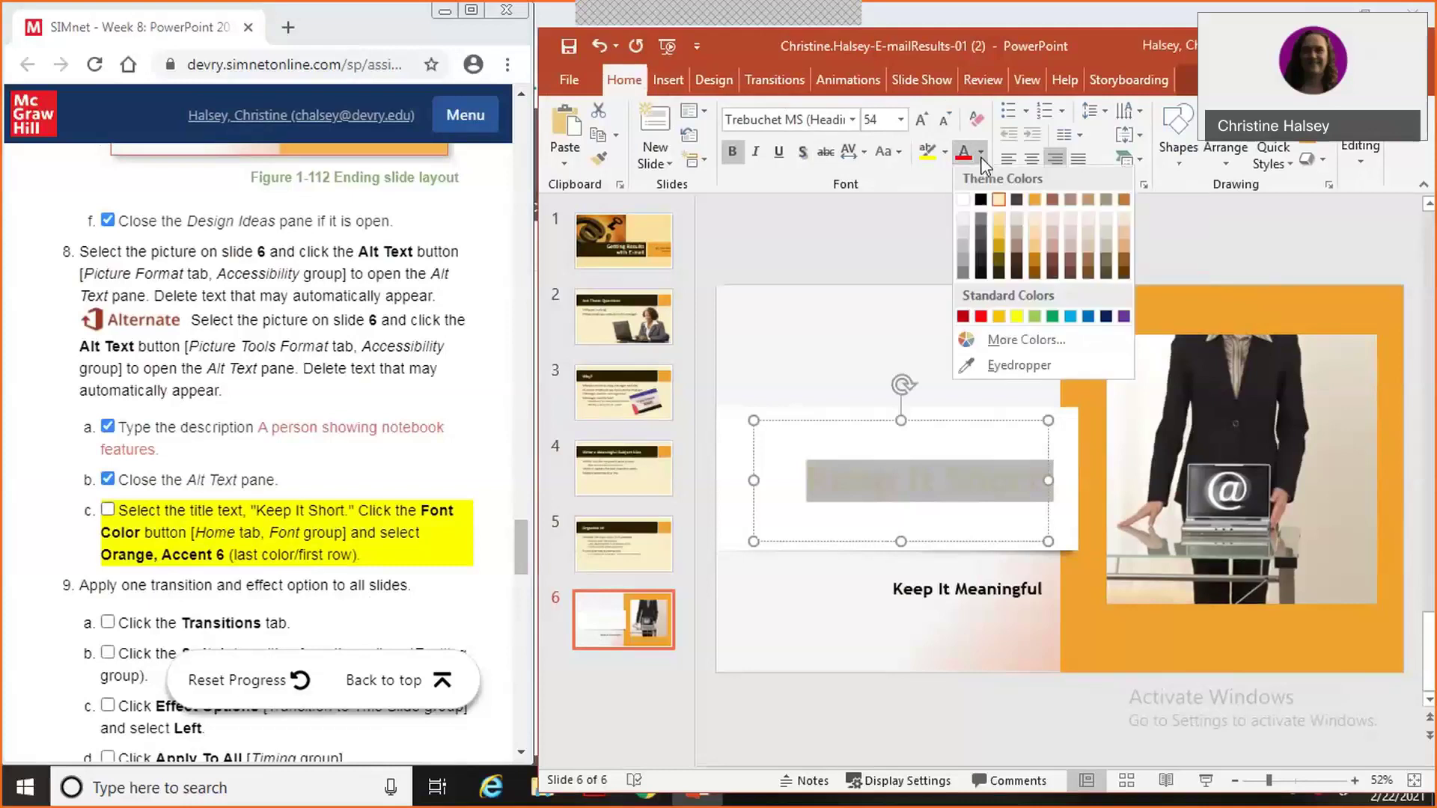
pyautogui.click(1124, 200)
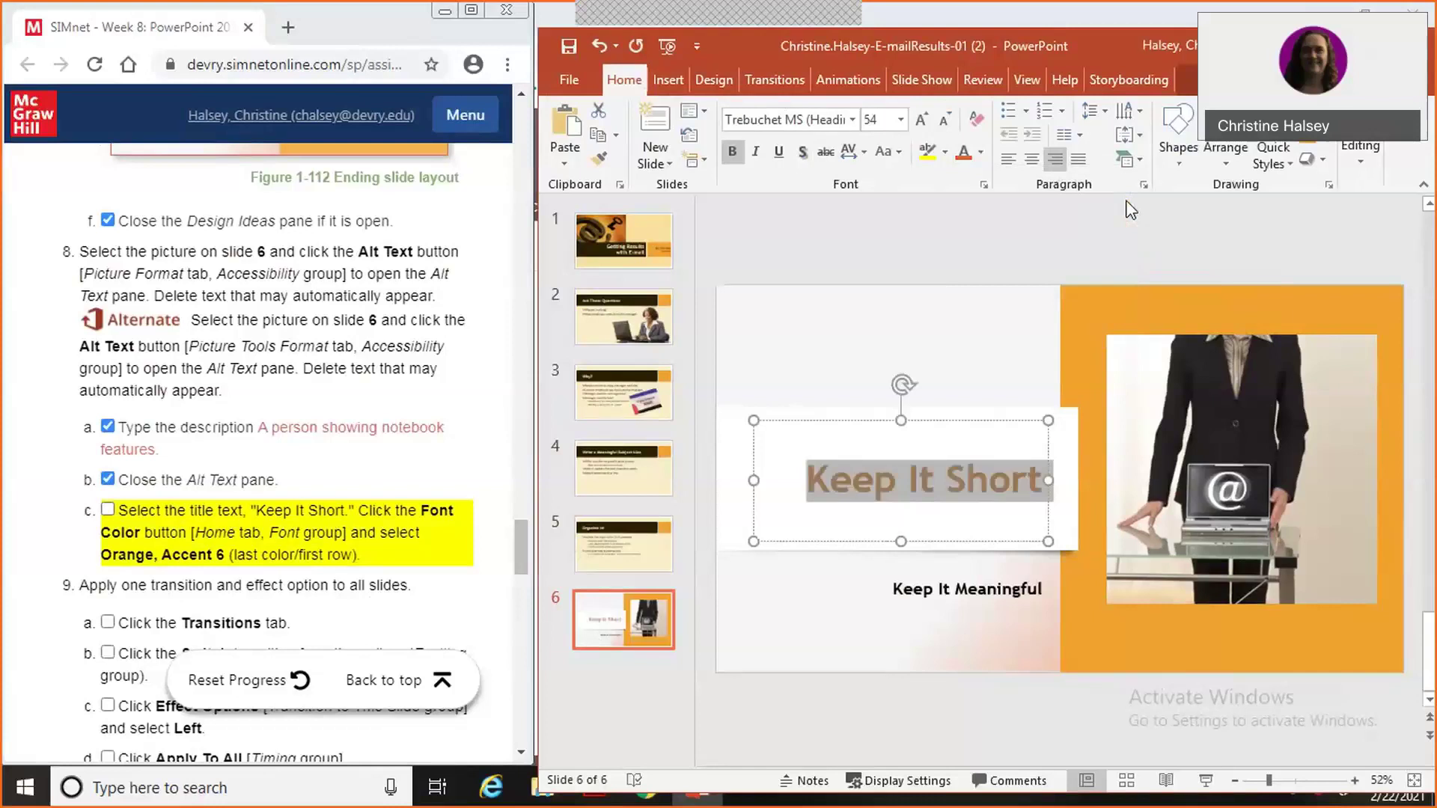
pyautogui.click(945, 340)
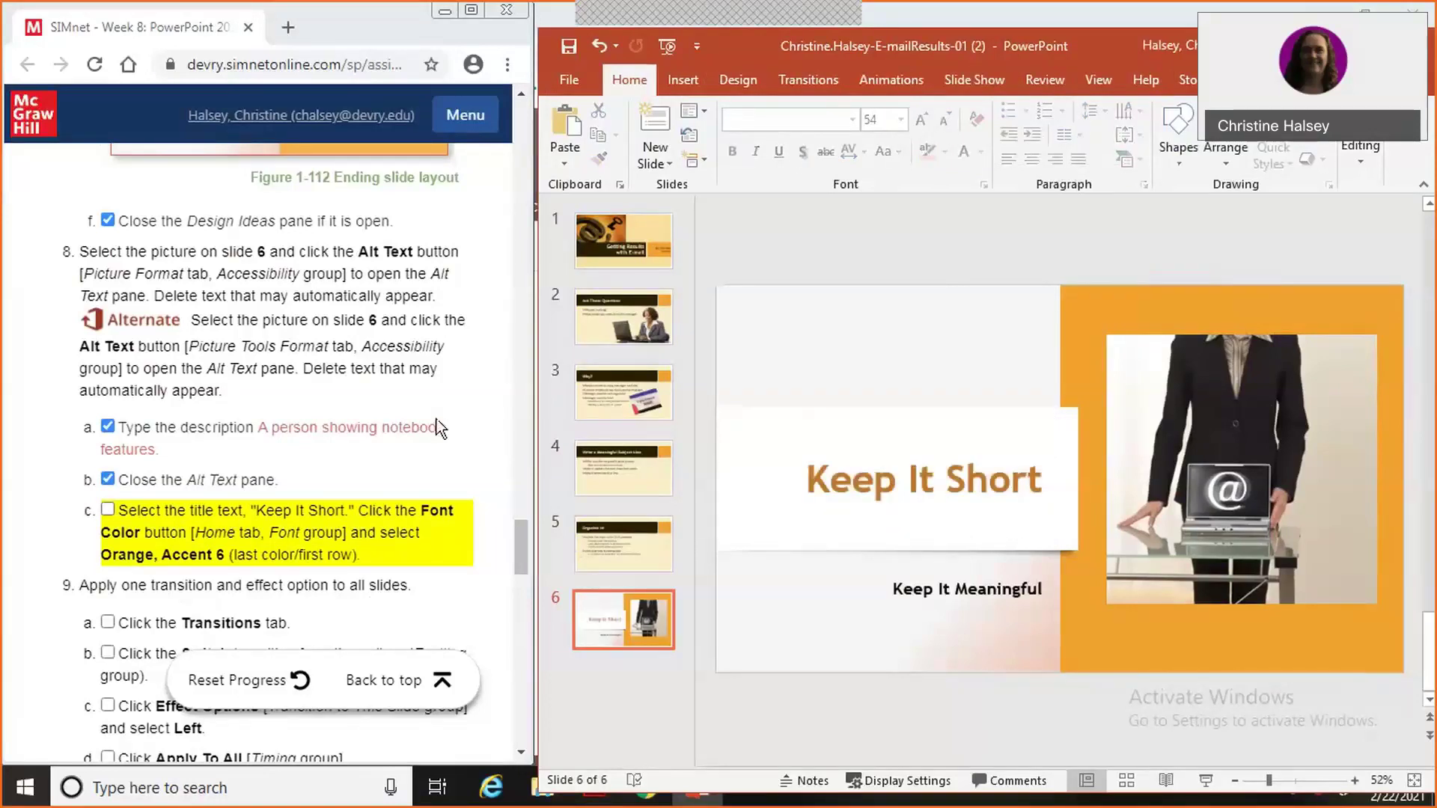
# Apply the Switch transition to slide 6.
pyautogui.click(108, 512)
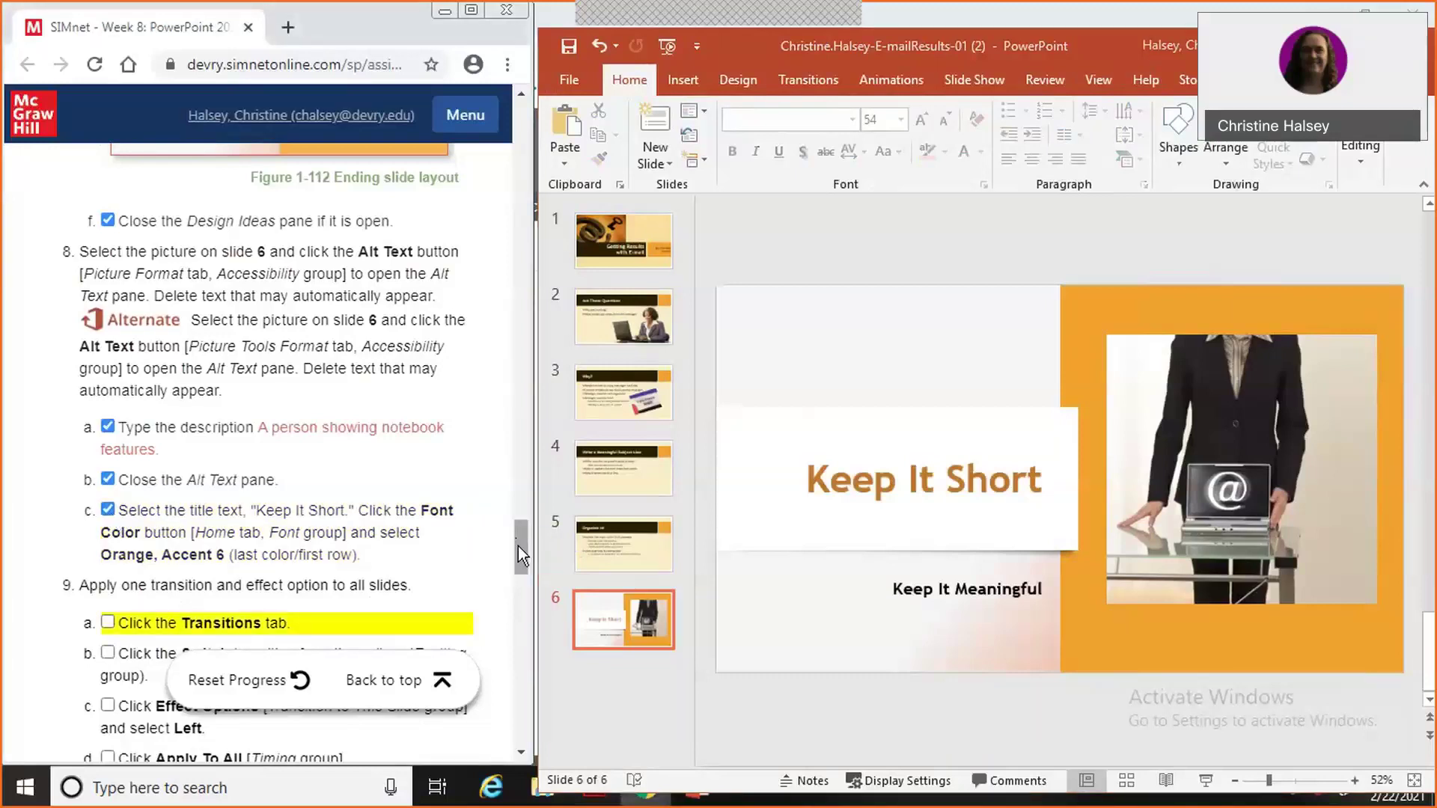
pyautogui.moveTo(517, 547); pyautogui.dragTo(523, 581)
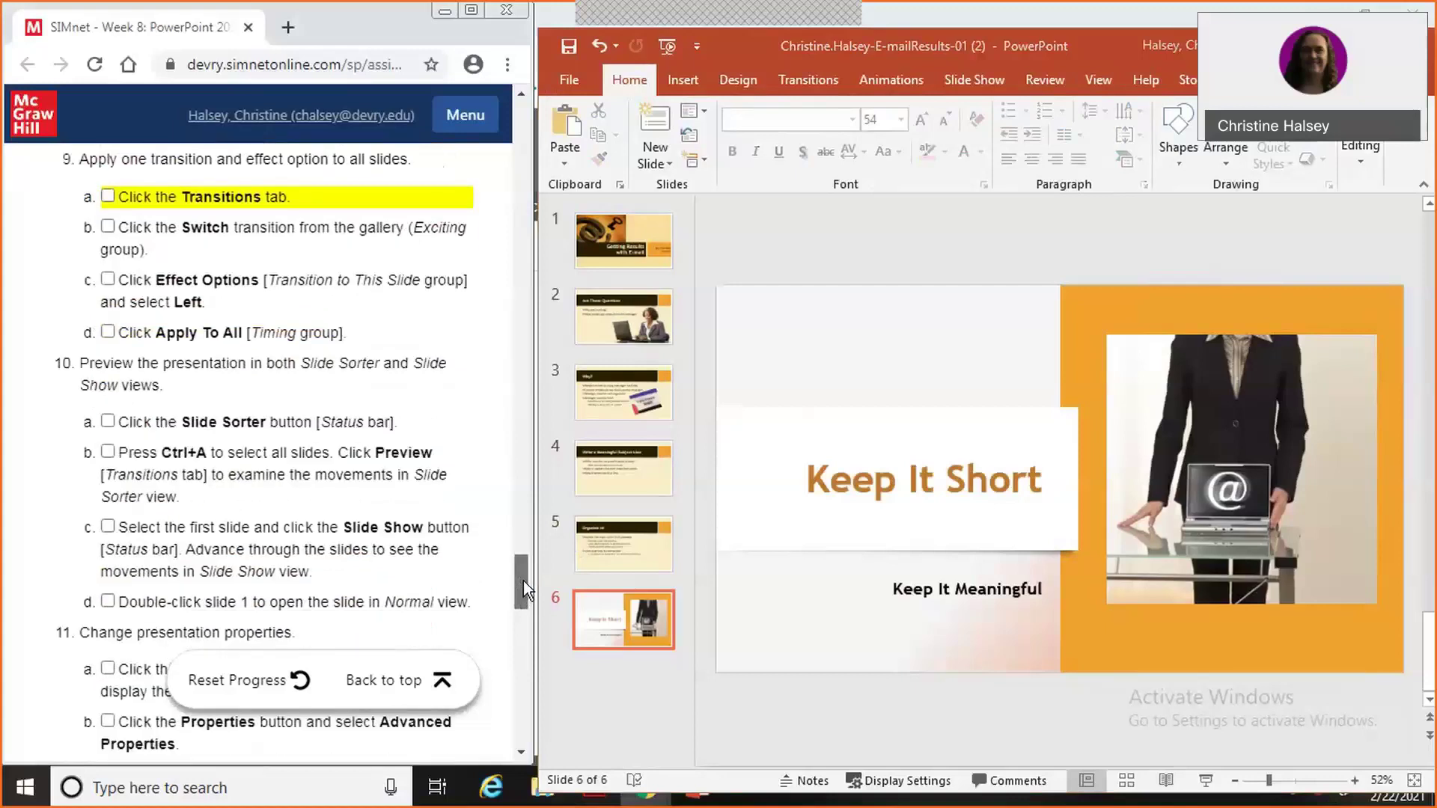
pyautogui.click(806, 83)
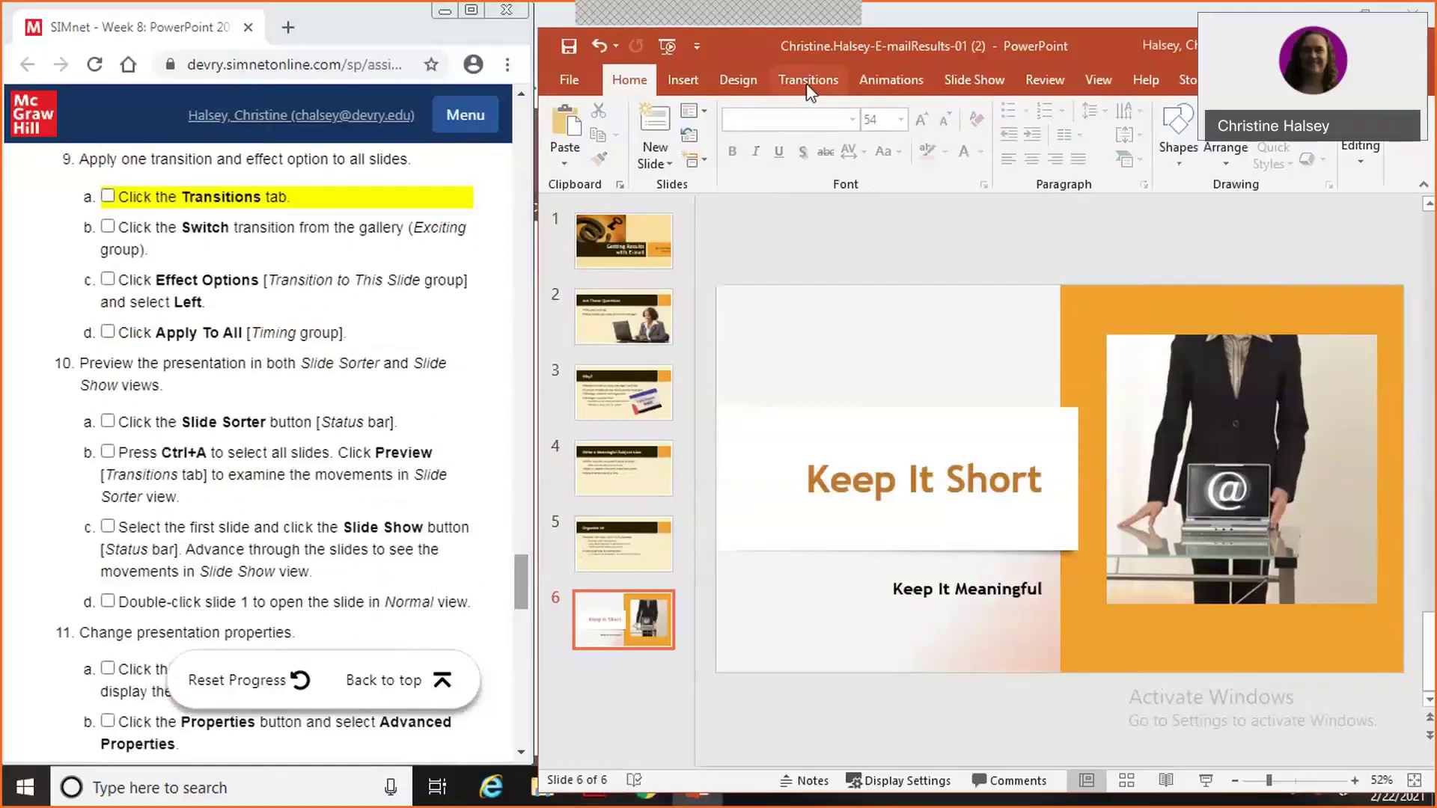
pyautogui.click(806, 83)
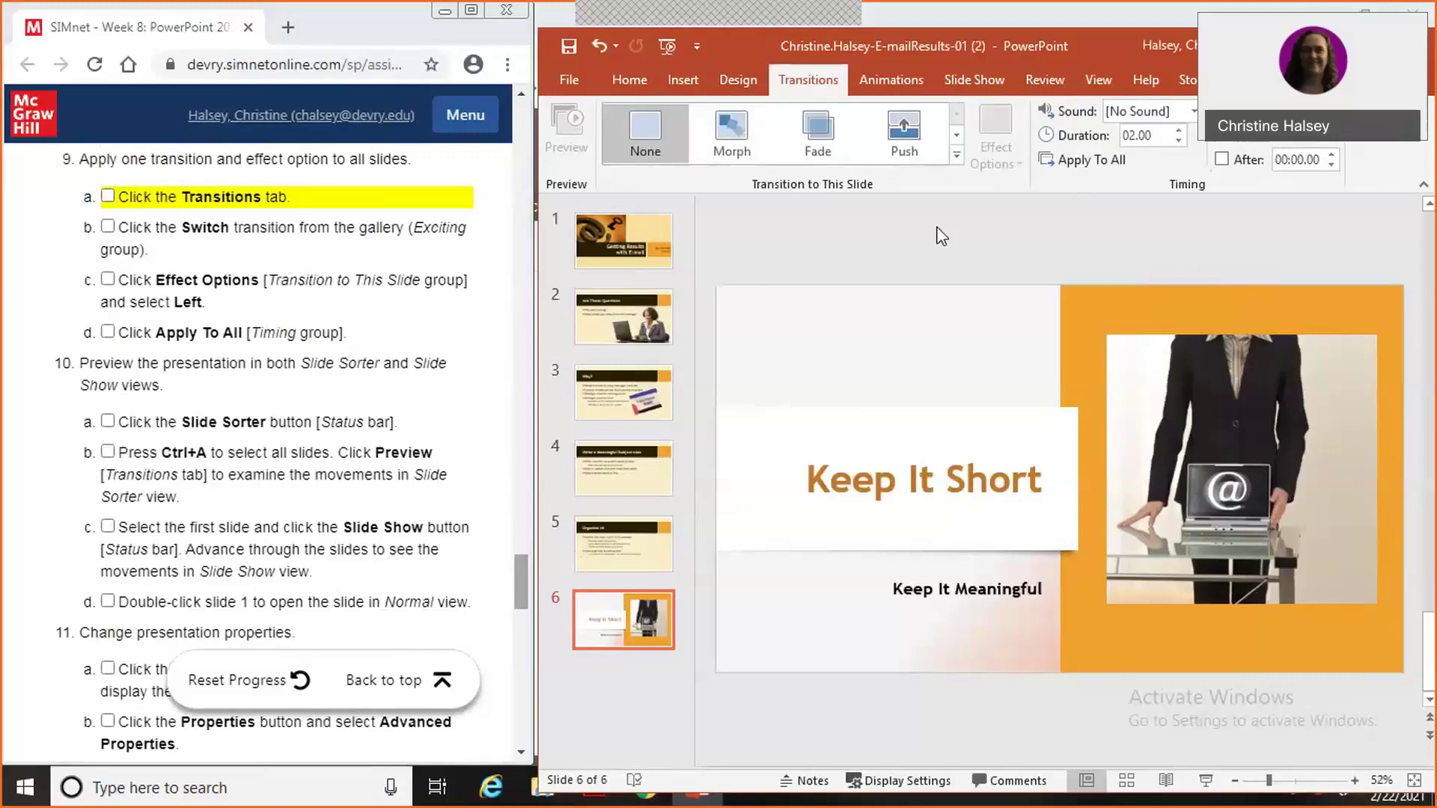
pyautogui.click(957, 157)
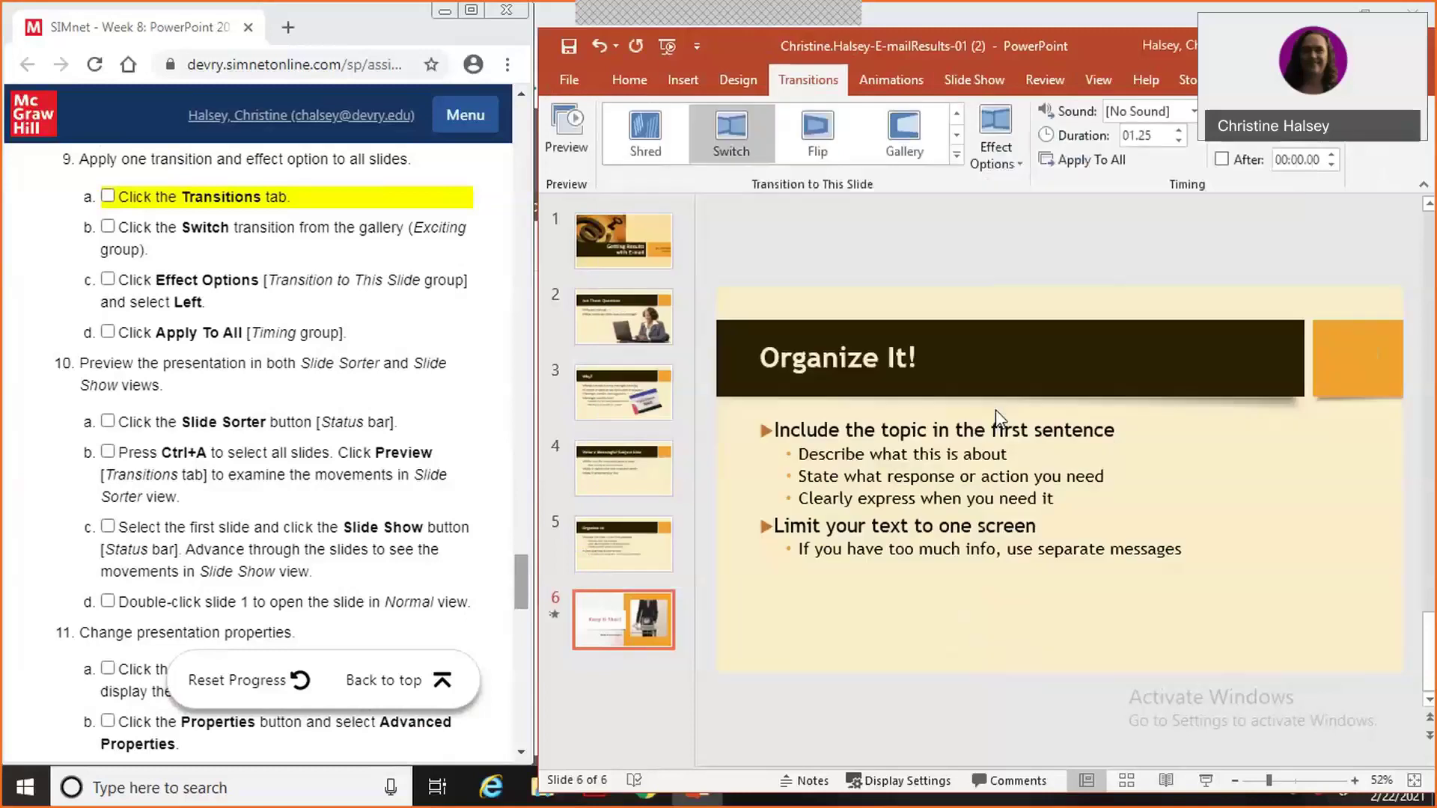
pyautogui.click(989, 408)
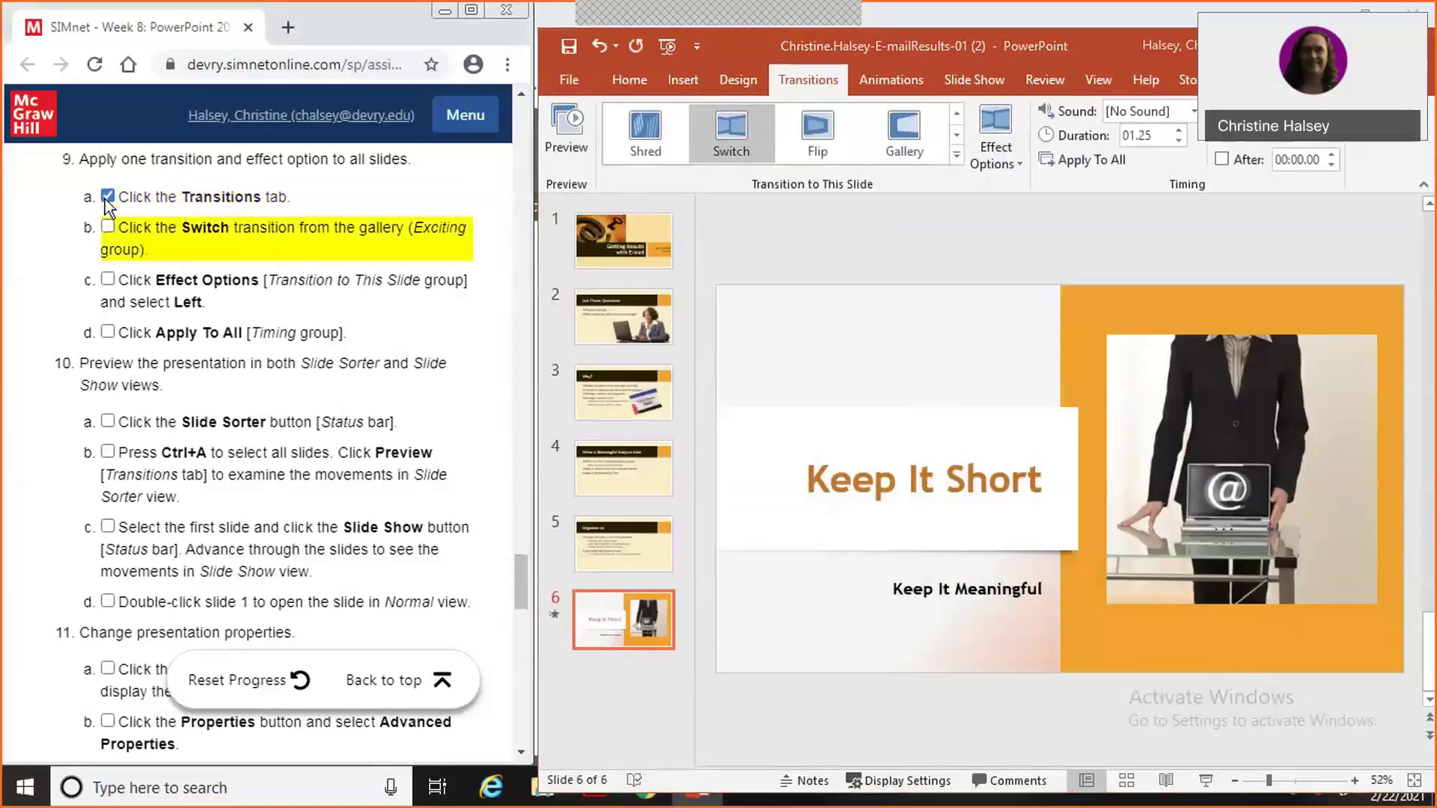
pyautogui.click(109, 229)
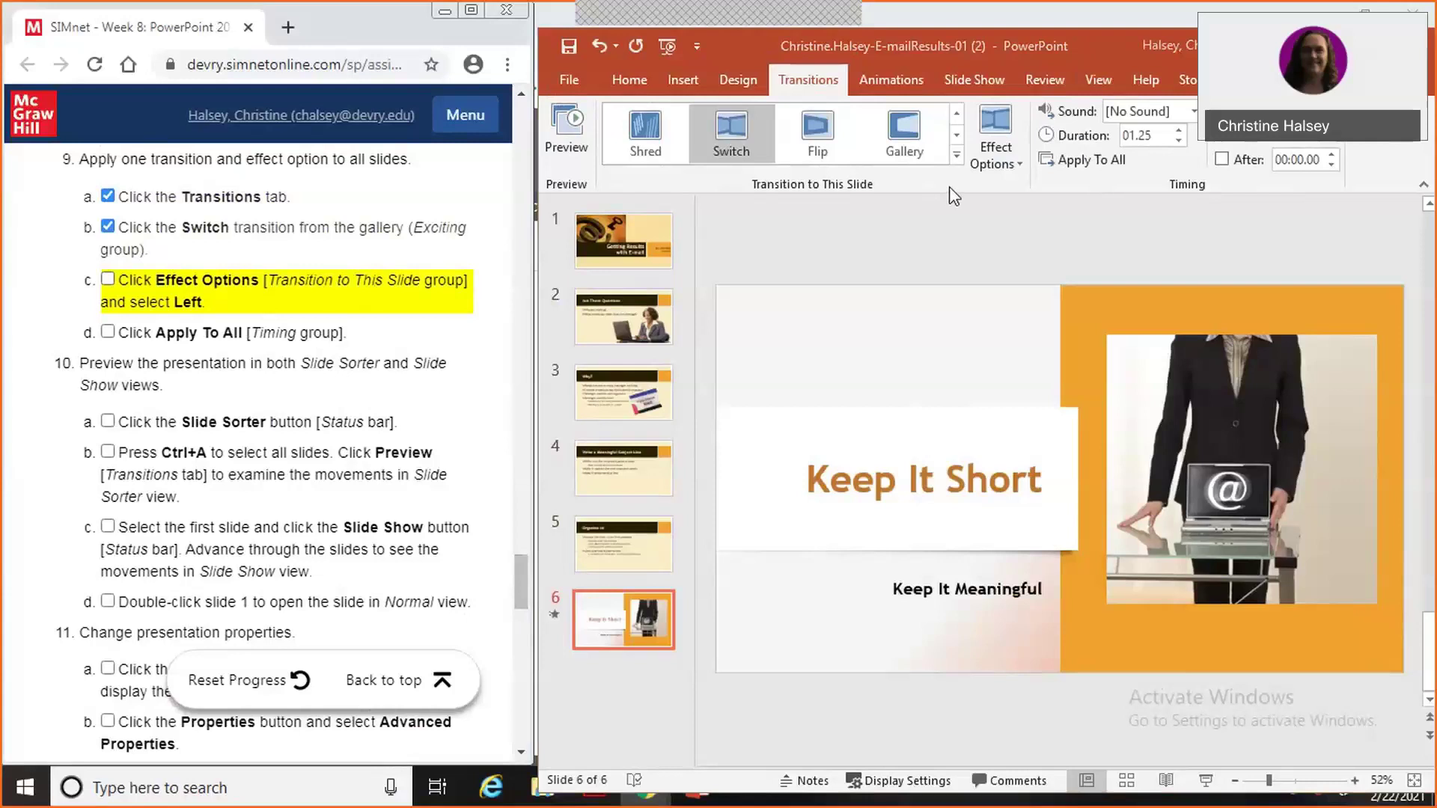
# Set the Switch effect option to Left and apply it to all slides.
pyautogui.click(1017, 166)
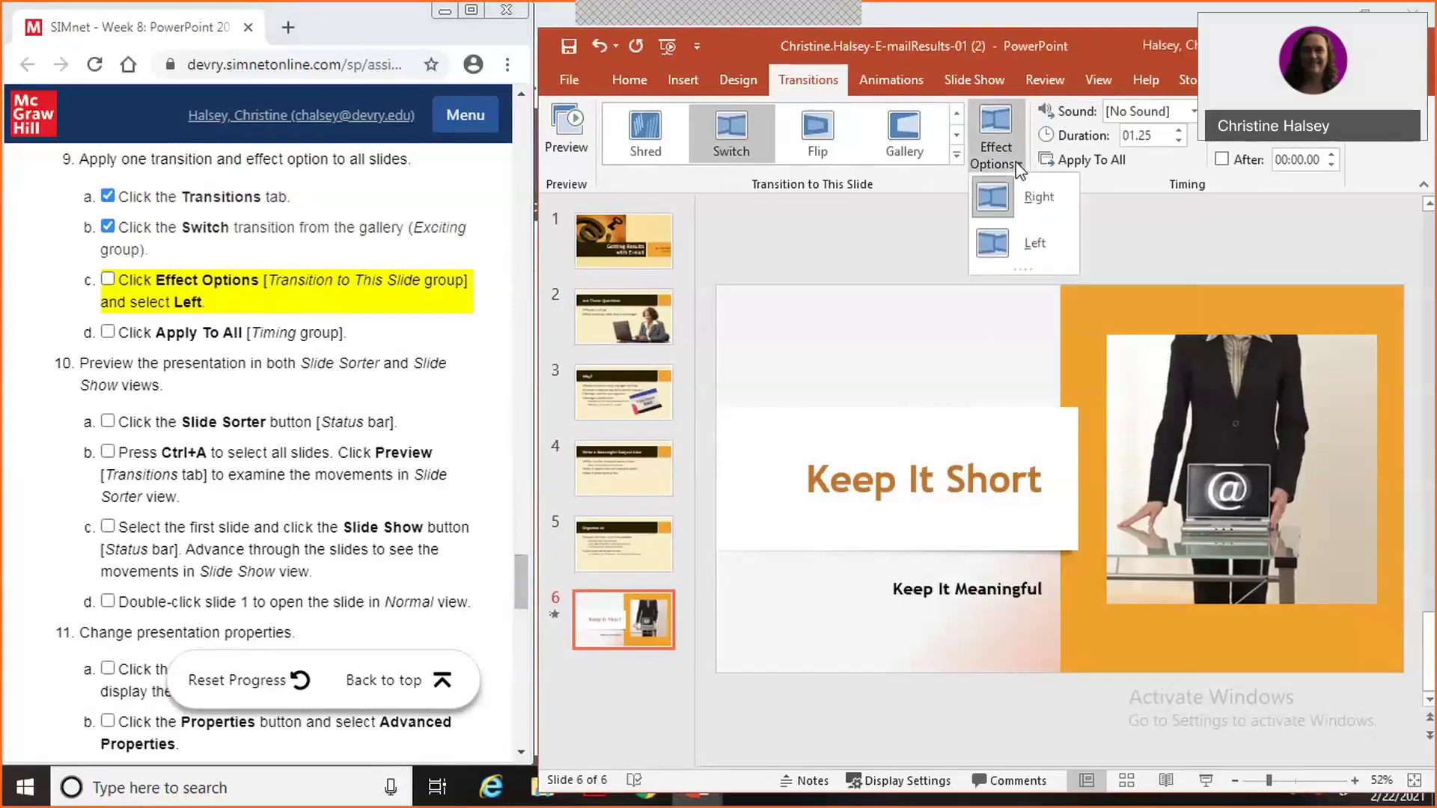
pyautogui.click(1039, 244)
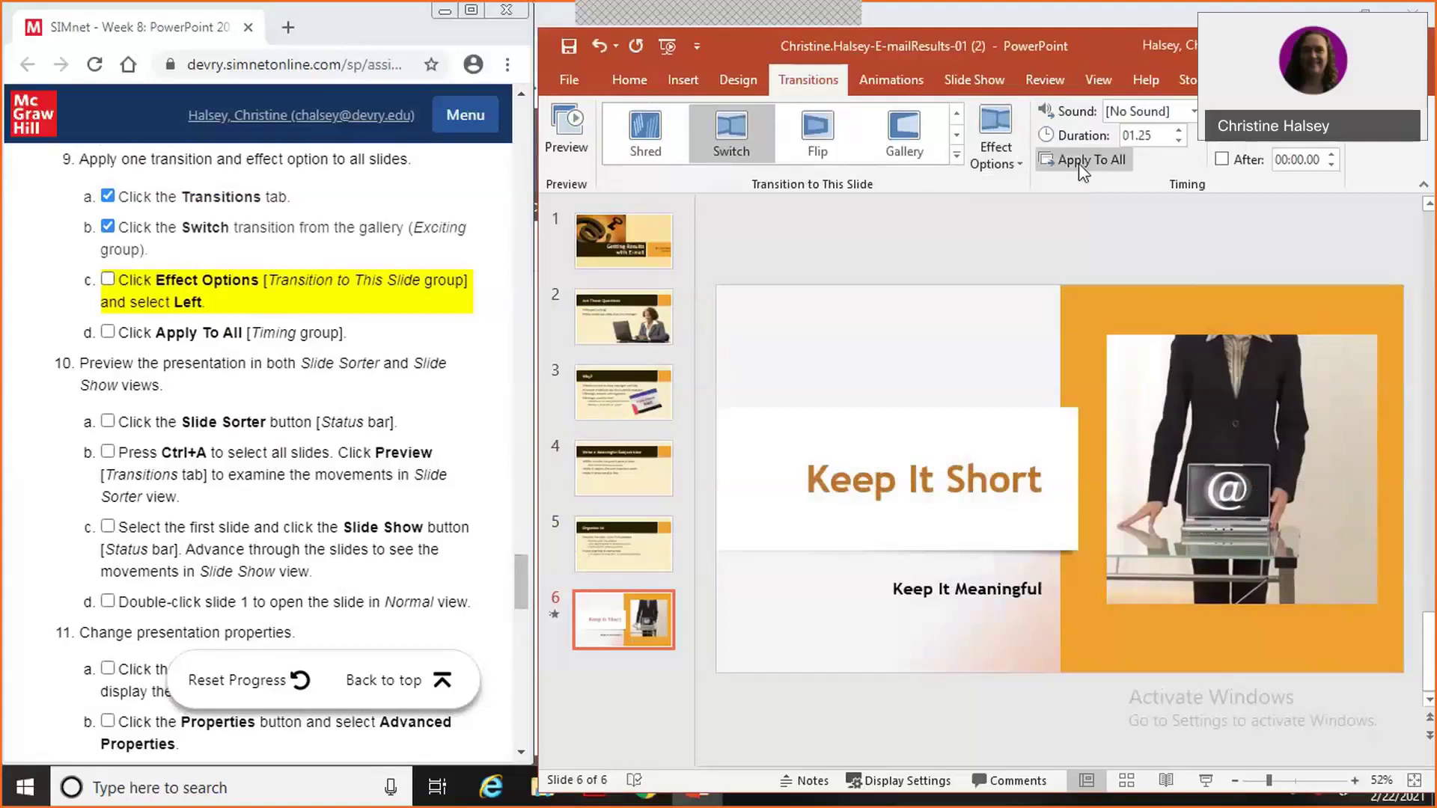
pyautogui.click(1079, 163)
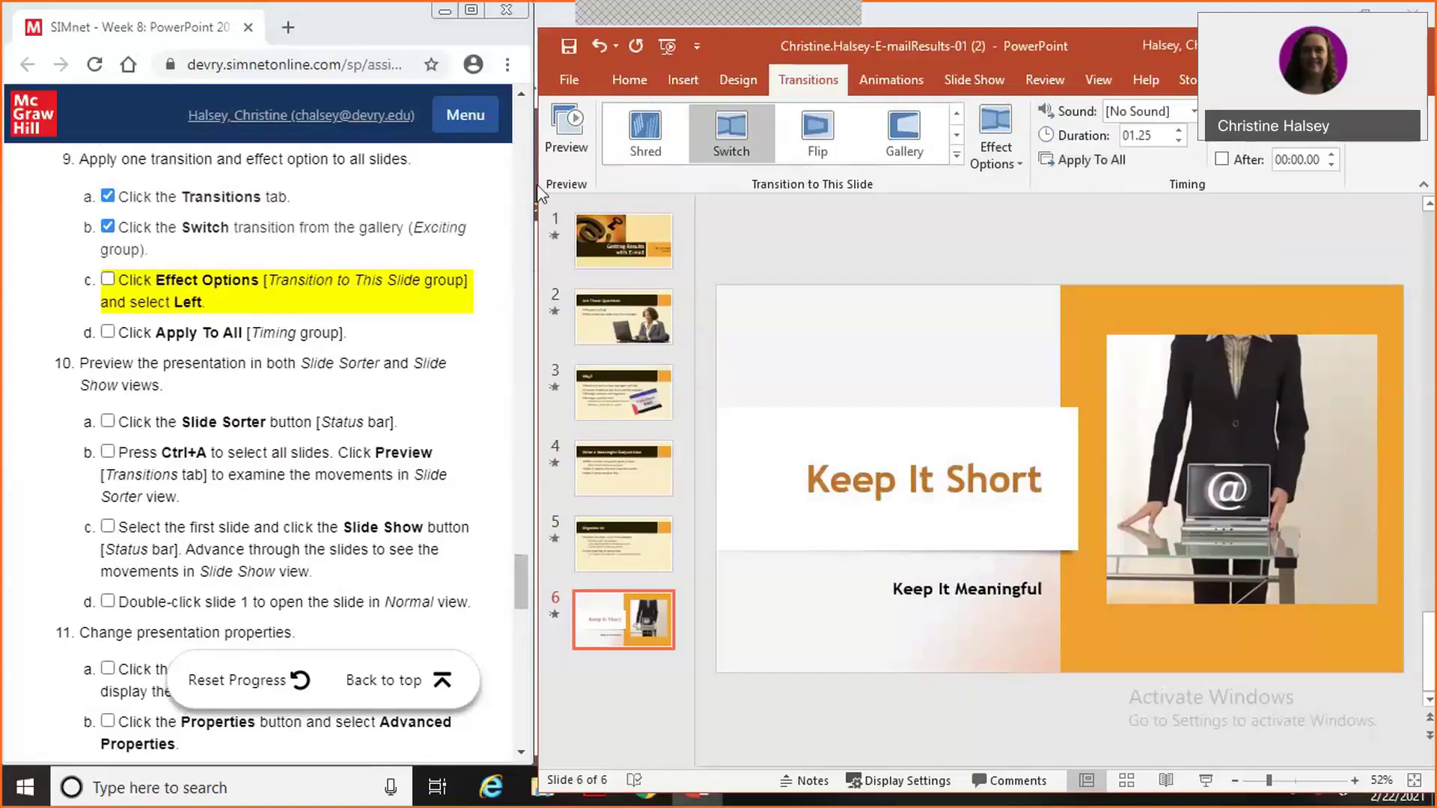
pyautogui.click(108, 280)
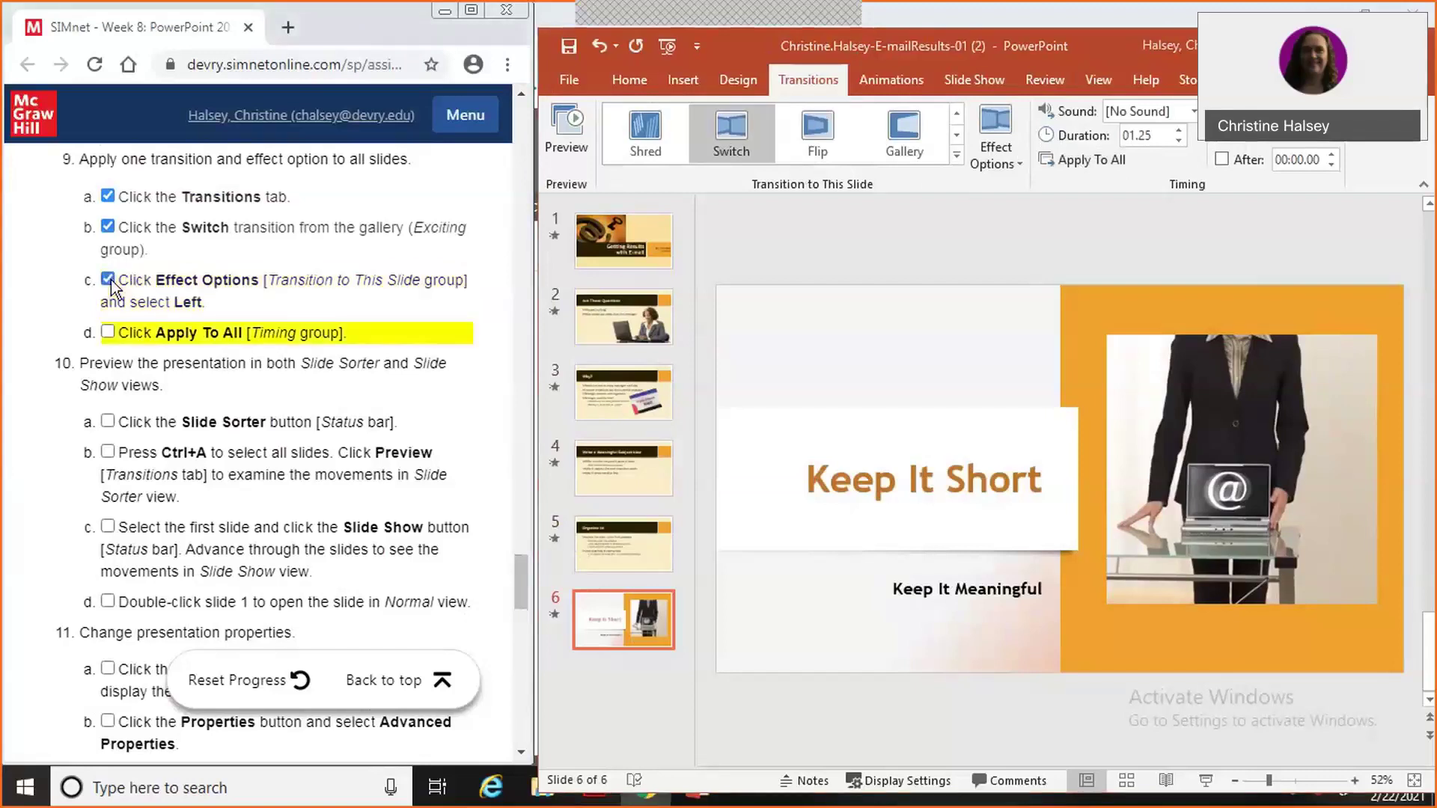
# In Slide Sorter view, select all six slides with Ctrl+A and preview their transitions.
pyautogui.click(109, 331)
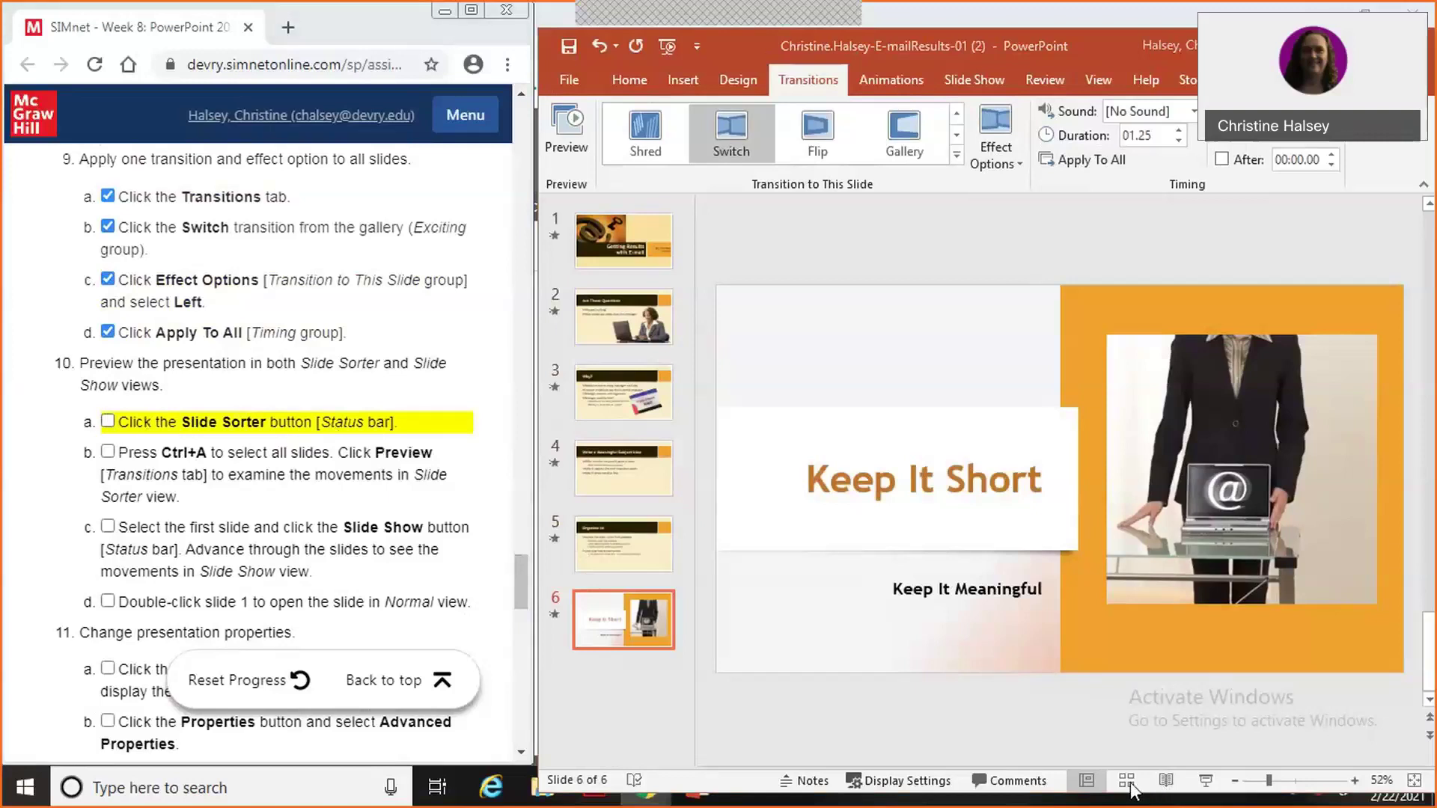
pyautogui.click(1126, 782)
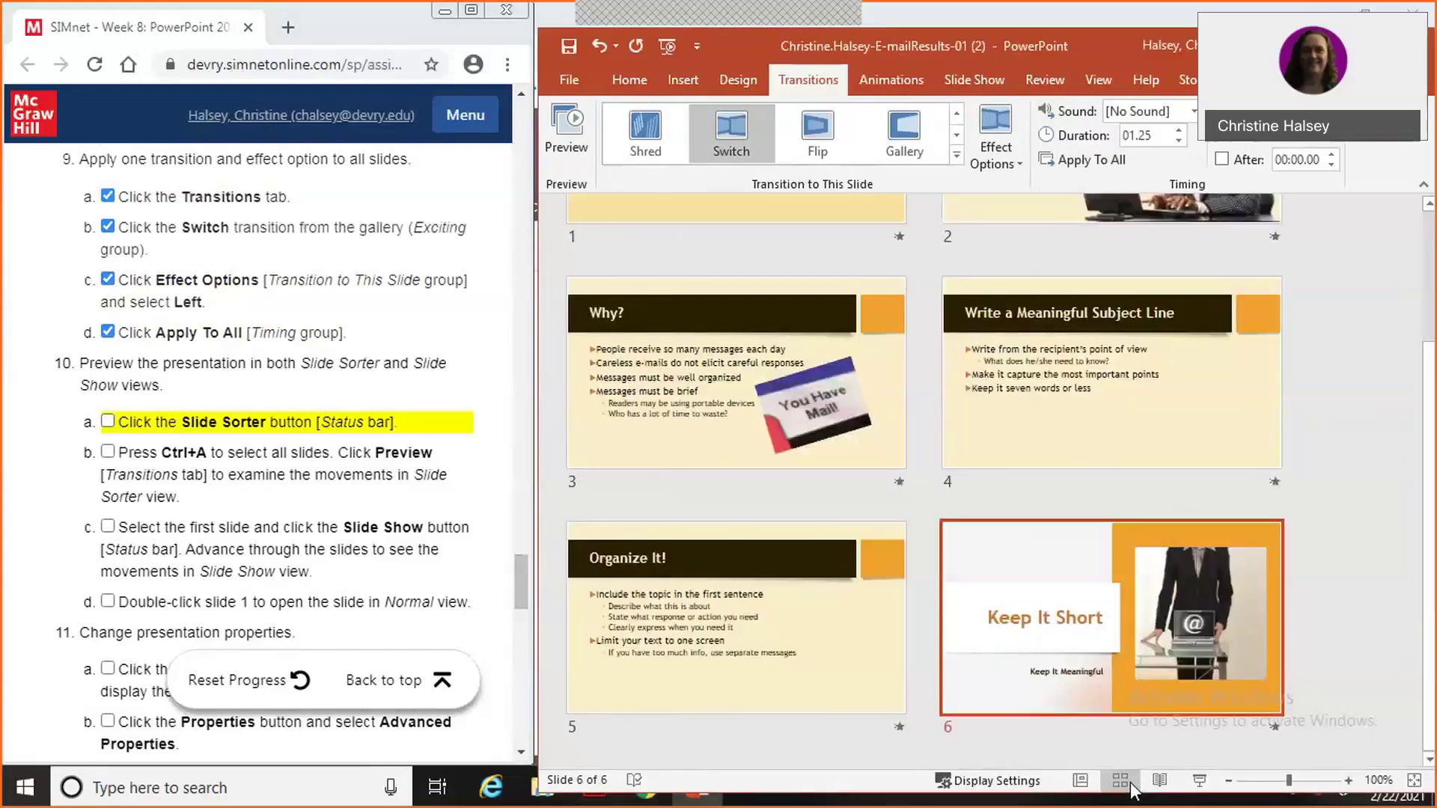
pyautogui.click(107, 423)
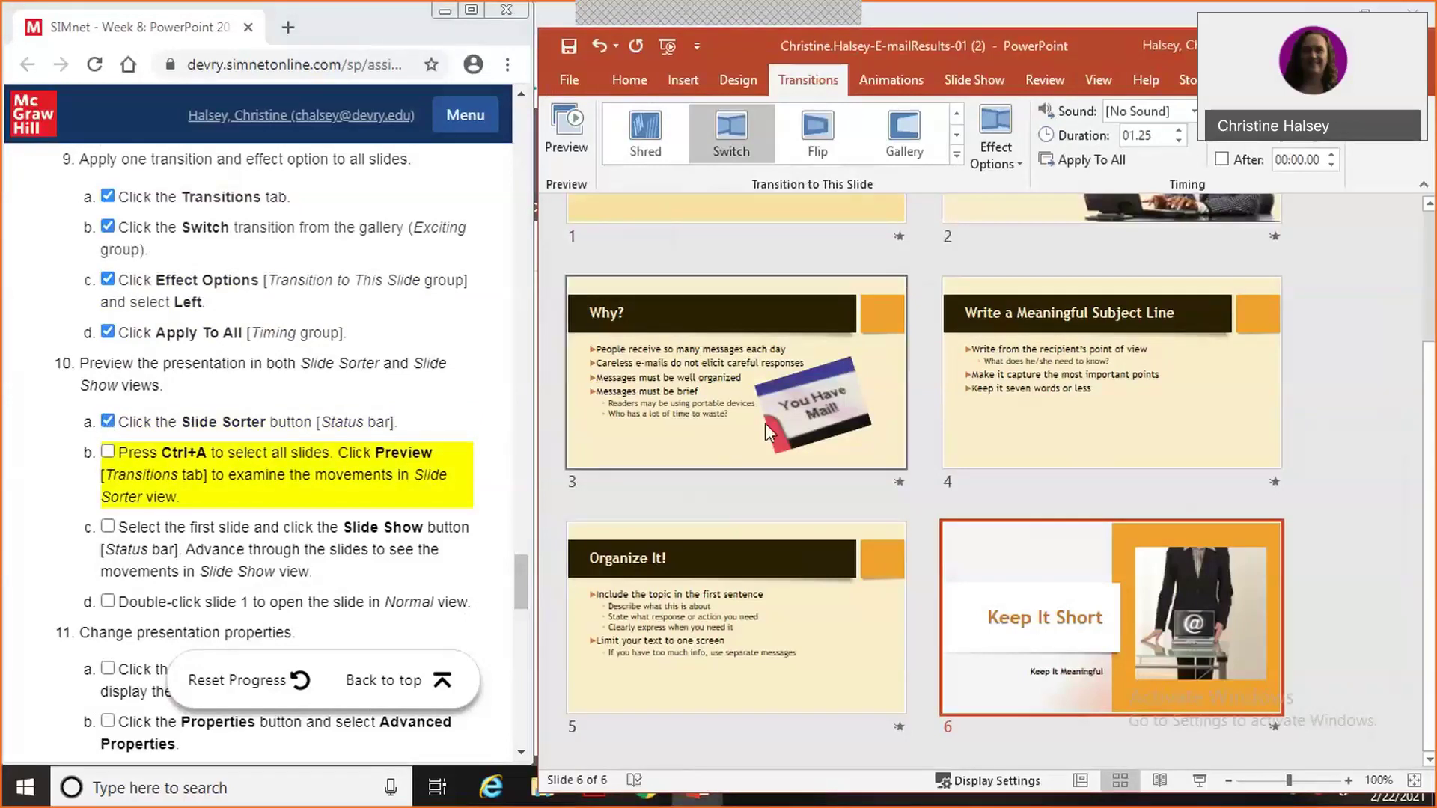
pyautogui.hotkey('ctrl', 'a')
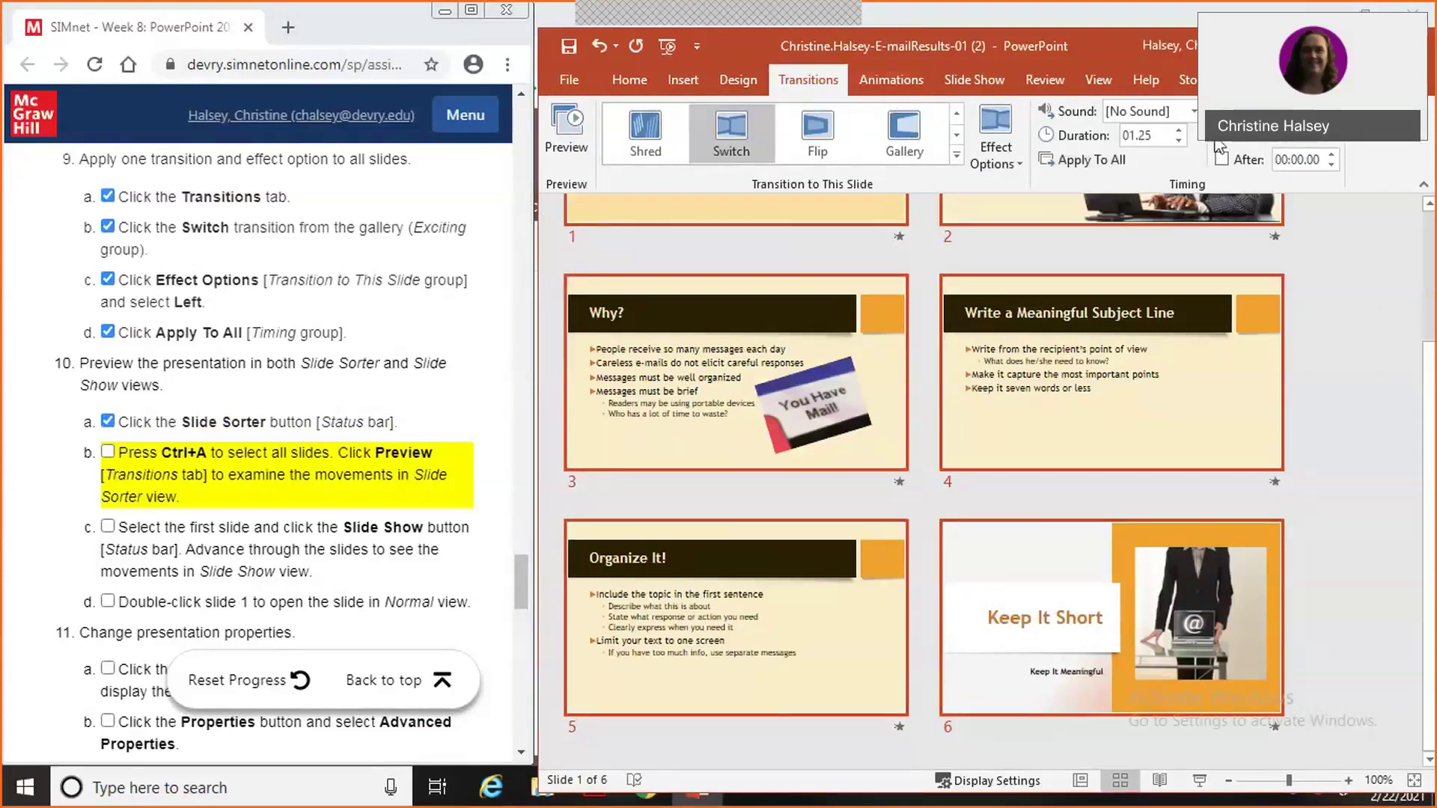
pyautogui.click(563, 129)
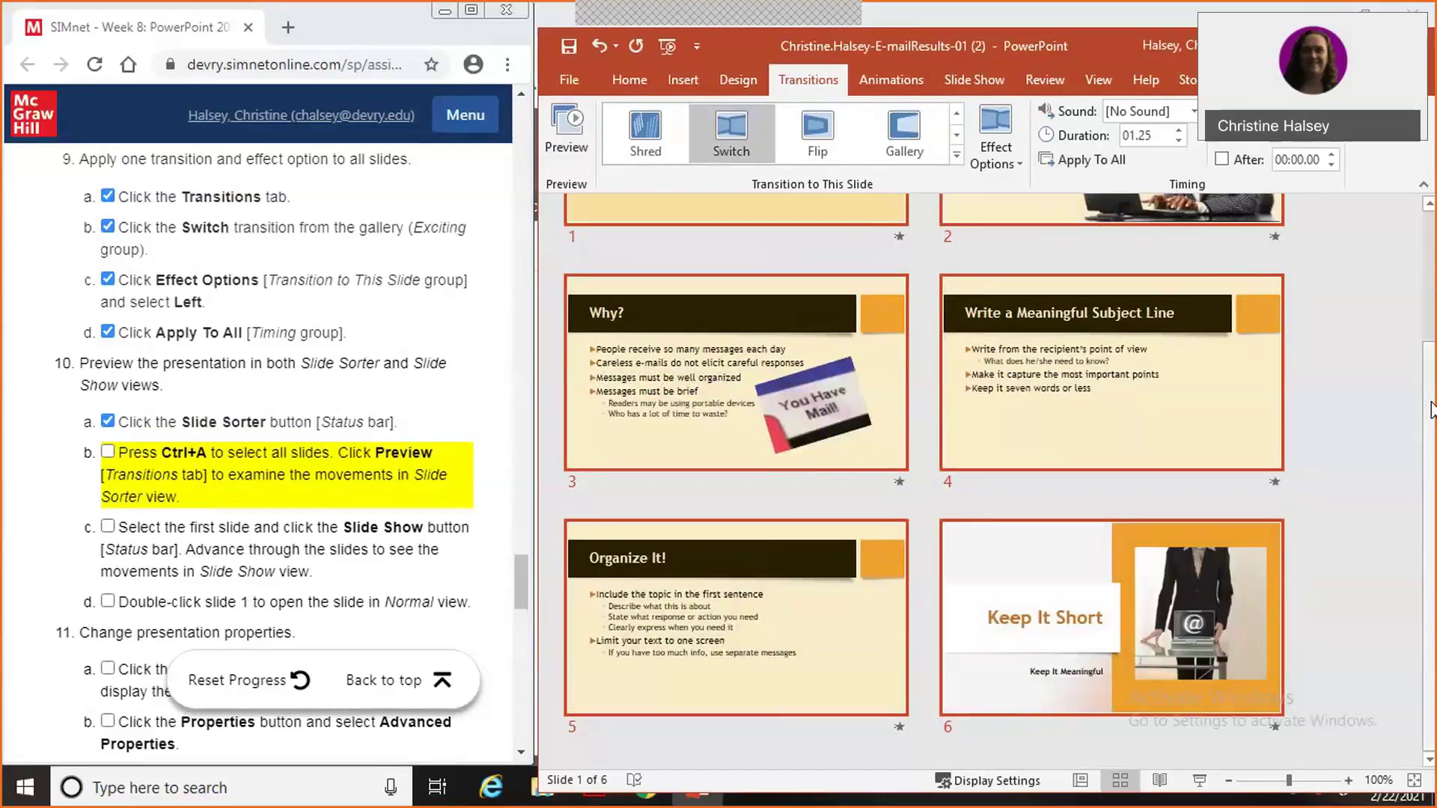
# Open slide 1, 'Getting Results with E-mail', in Normal view from the Slide Sorter.
pyautogui.click(108, 452)
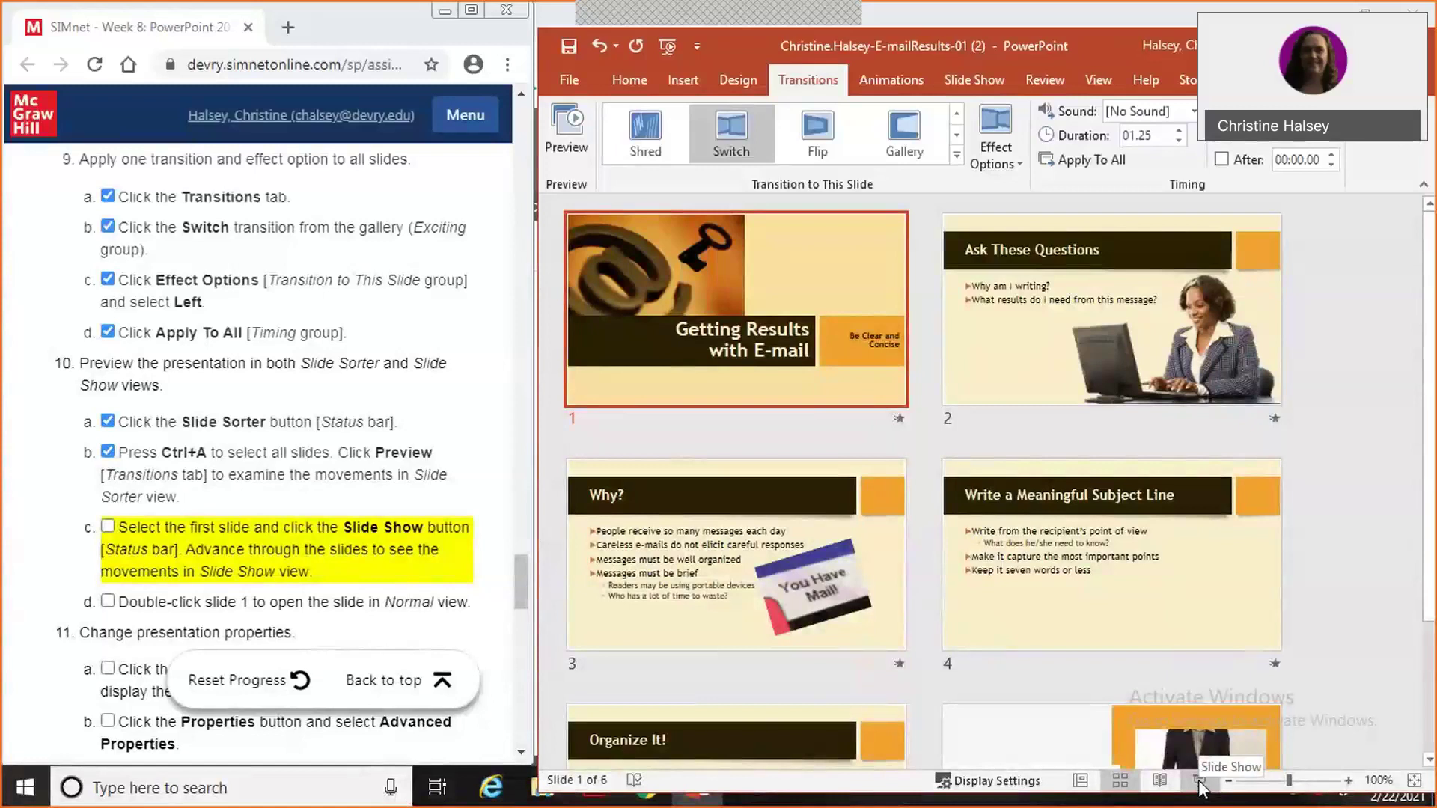
pyautogui.click(108, 526)
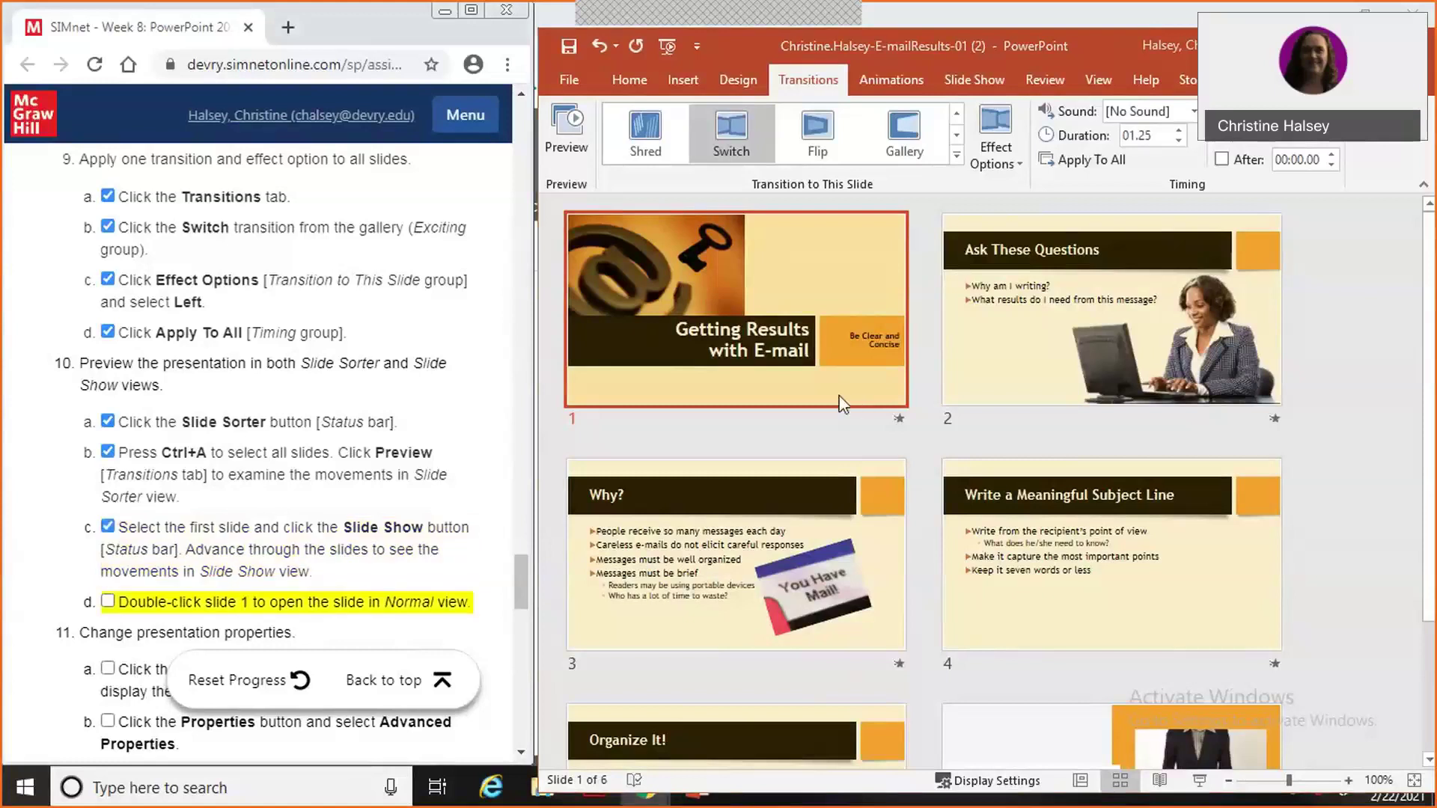
pyautogui.click(843, 404)
pyautogui.doubleClick(843, 404)
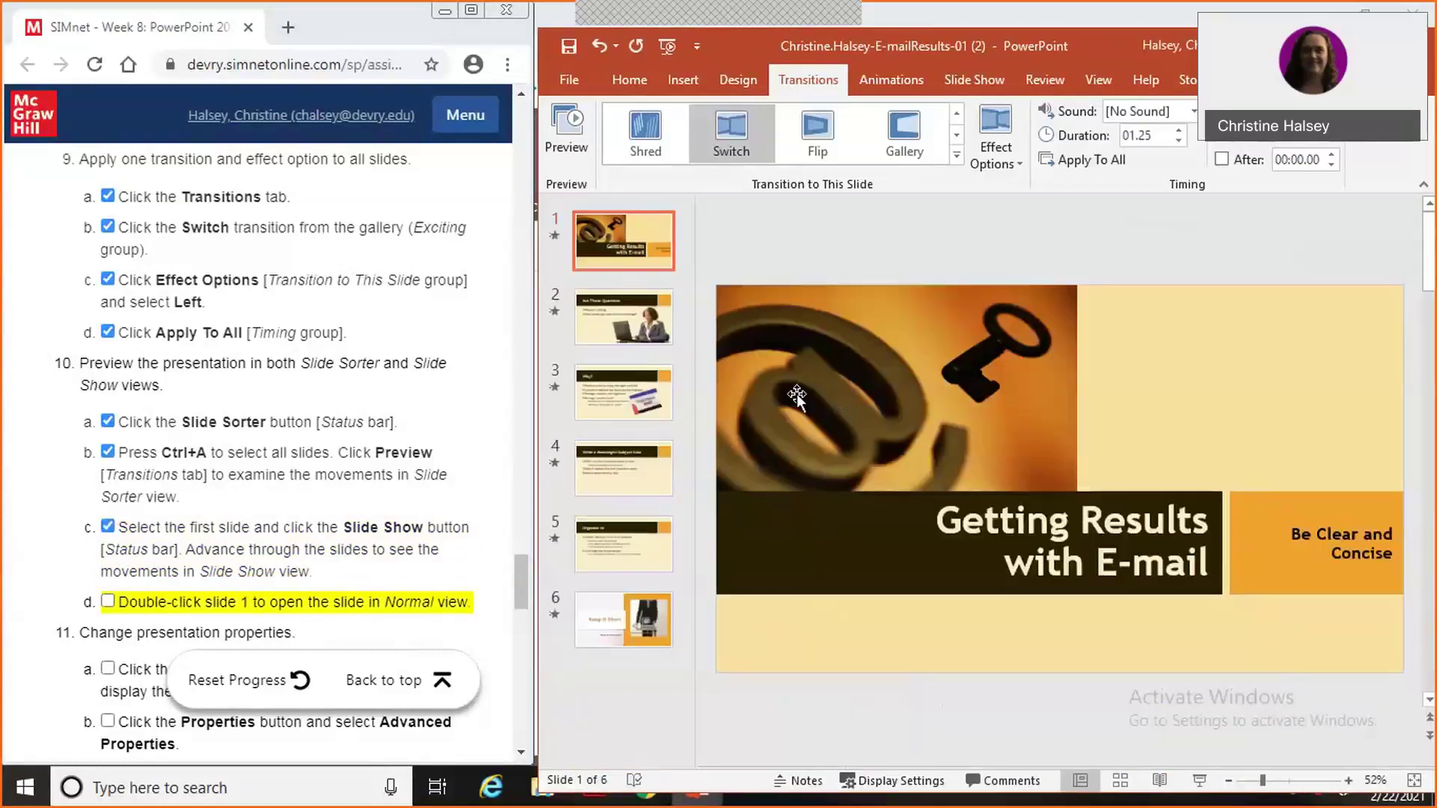
pyautogui.moveTo(522, 569); pyautogui.dragTo(513, 603)
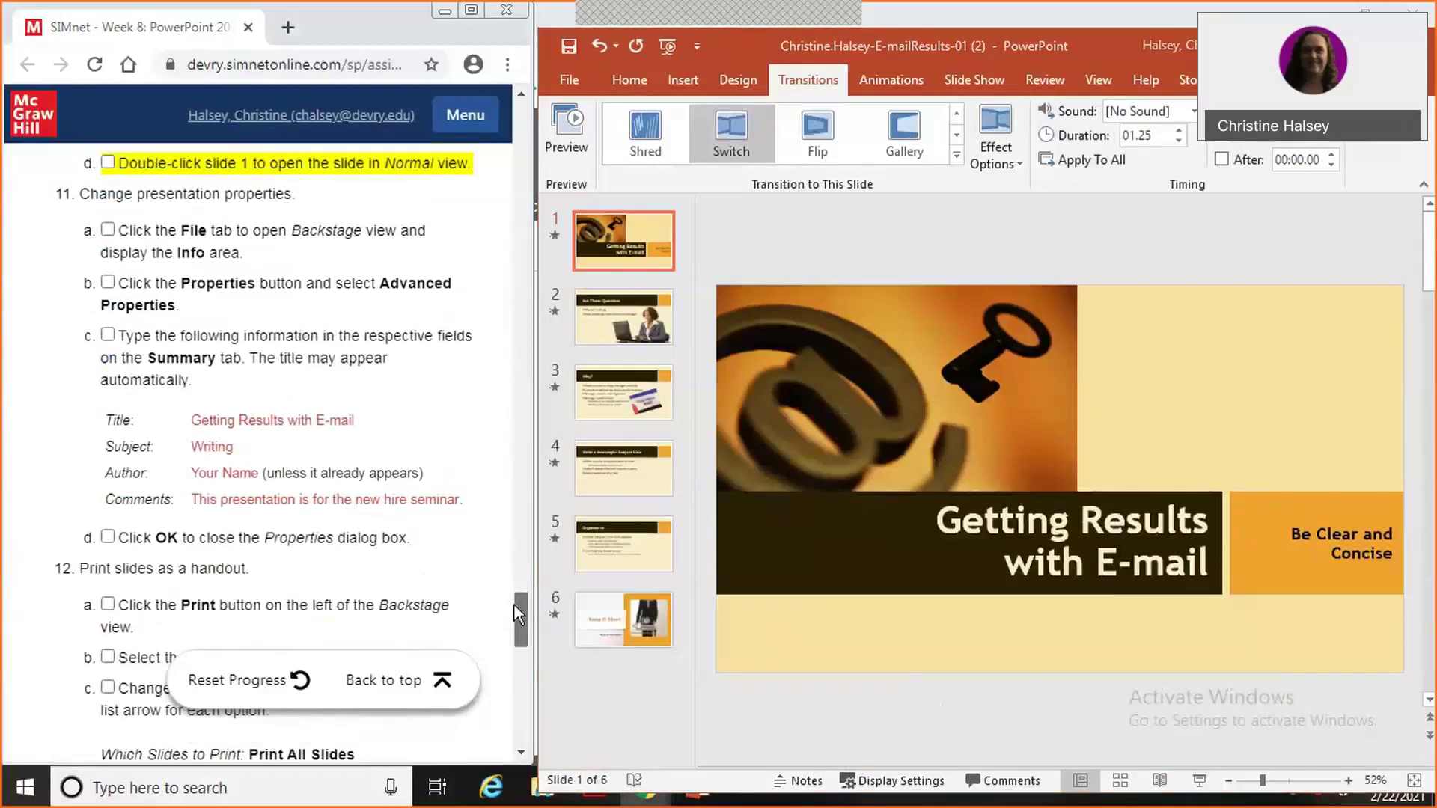
# Show all properties on File > Info and expand the Properties dropdown.
pyautogui.click(109, 164)
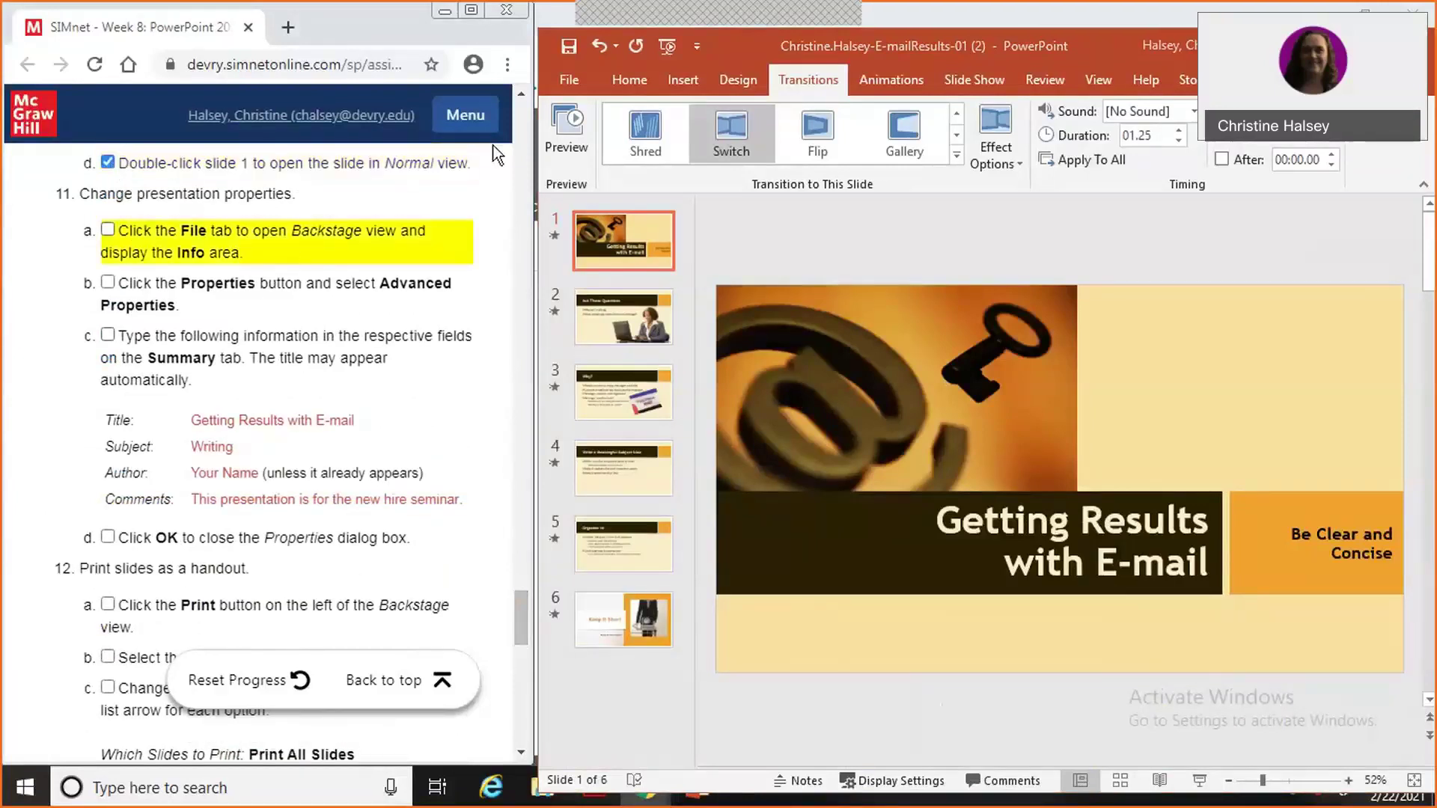
pyautogui.click(570, 81)
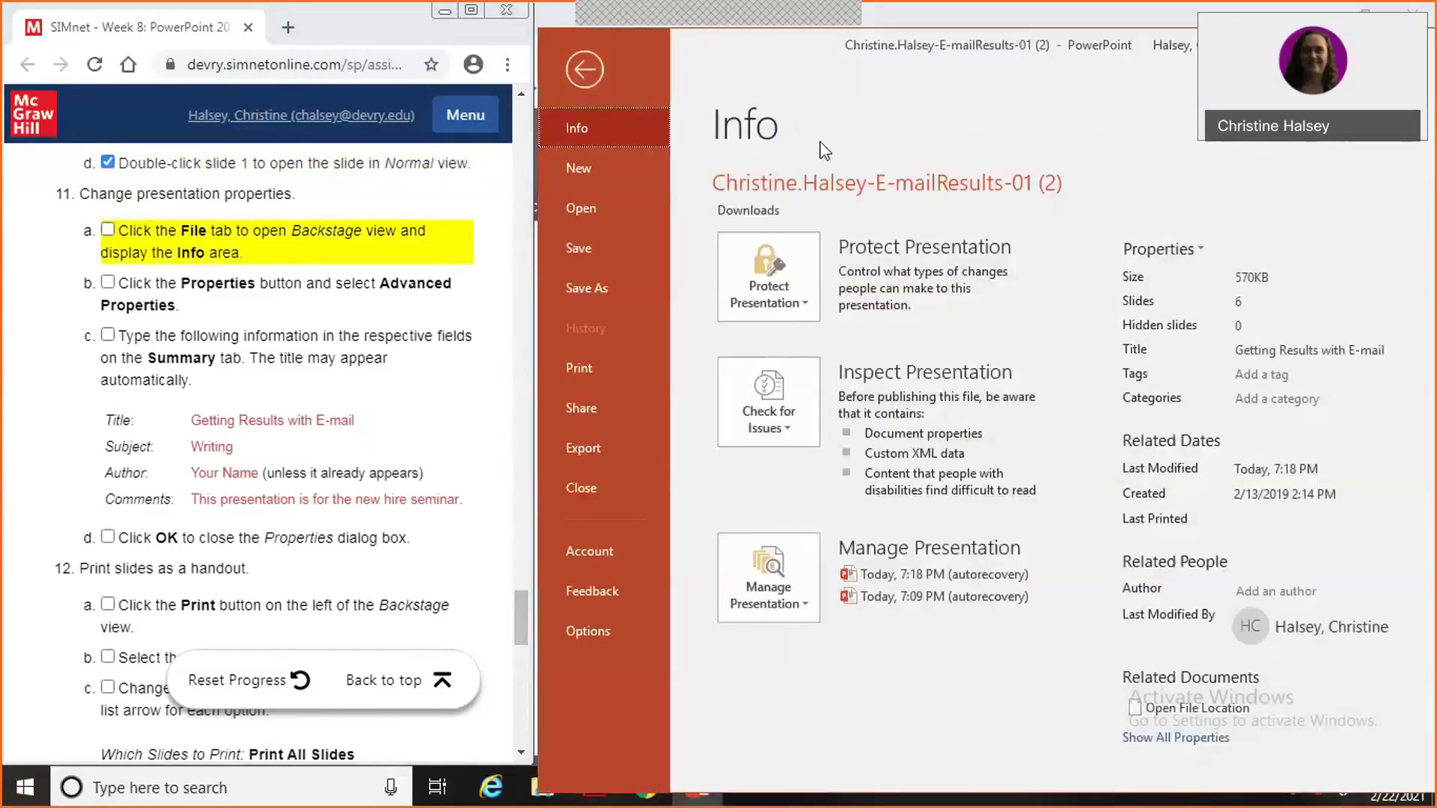
pyautogui.click(1162, 741)
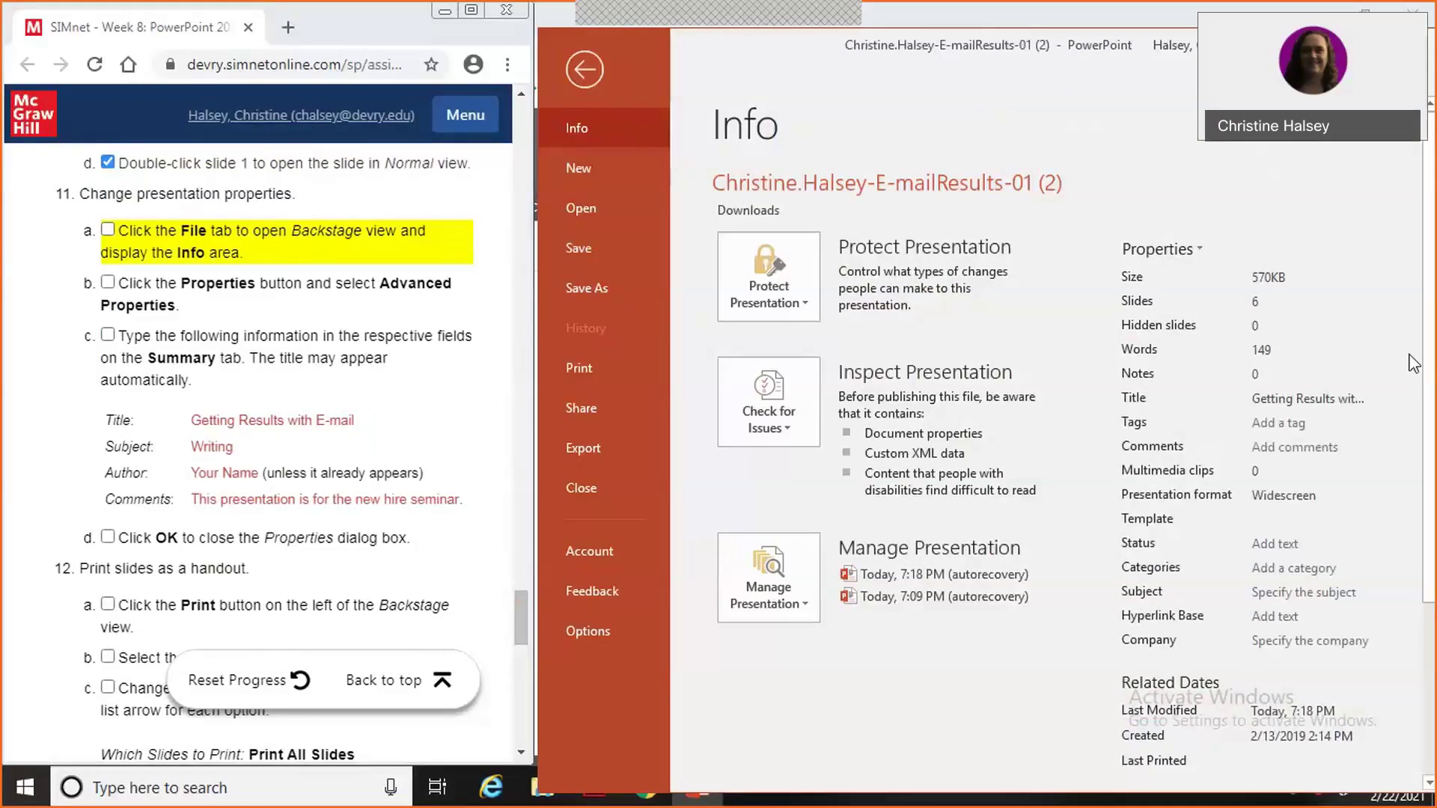
pyautogui.scroll(-3, 1413, 363)
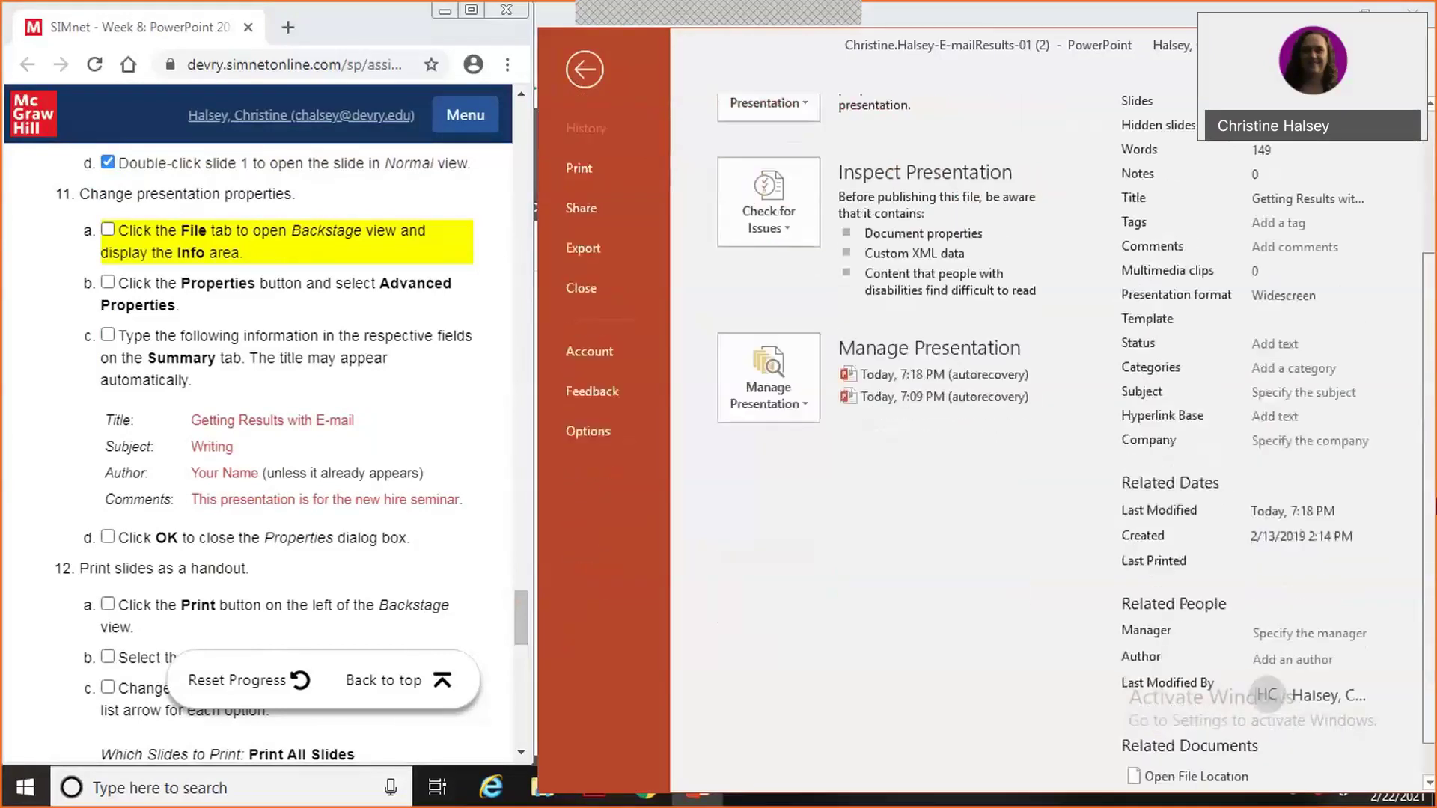
pyautogui.scroll(2, 1431, 432)
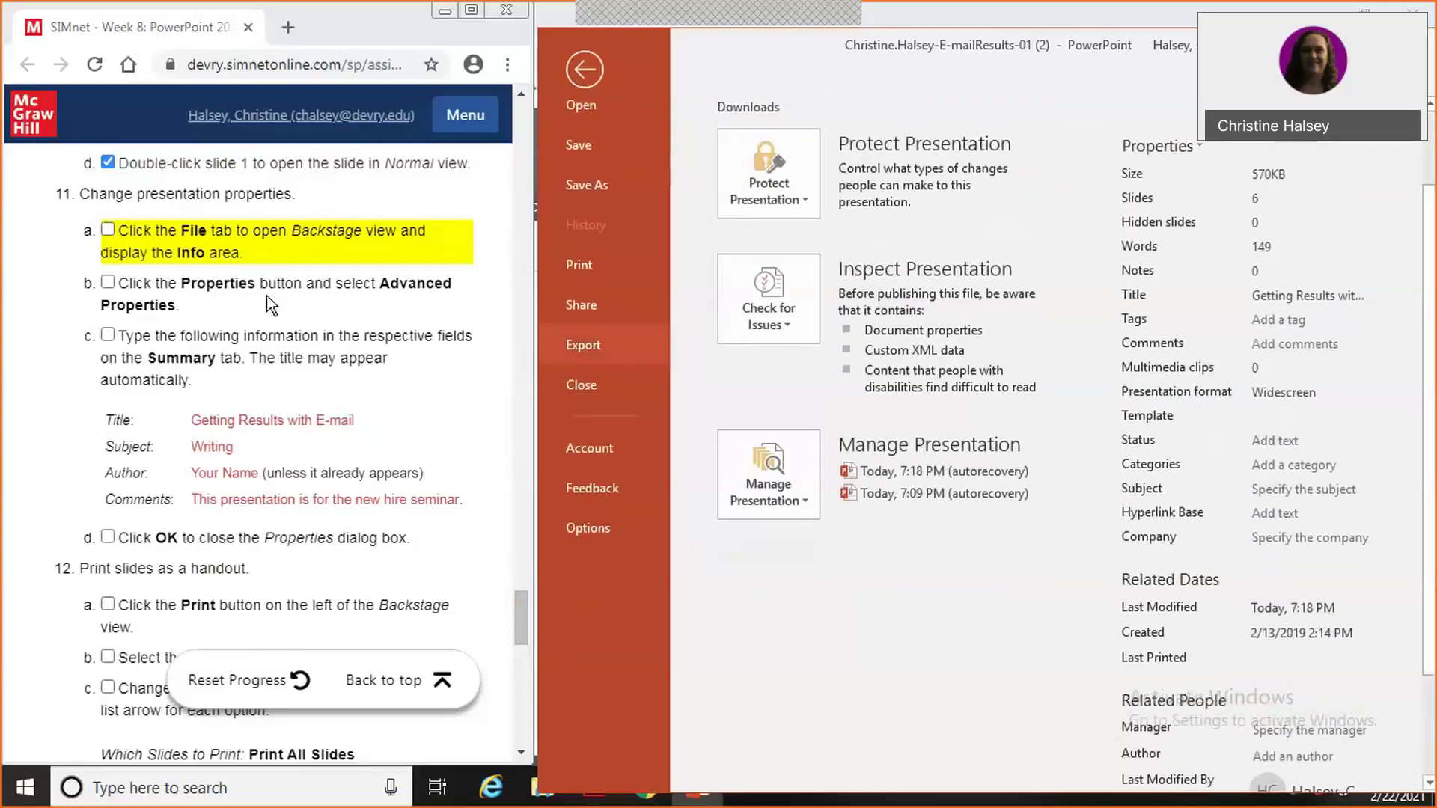
pyautogui.click(108, 231)
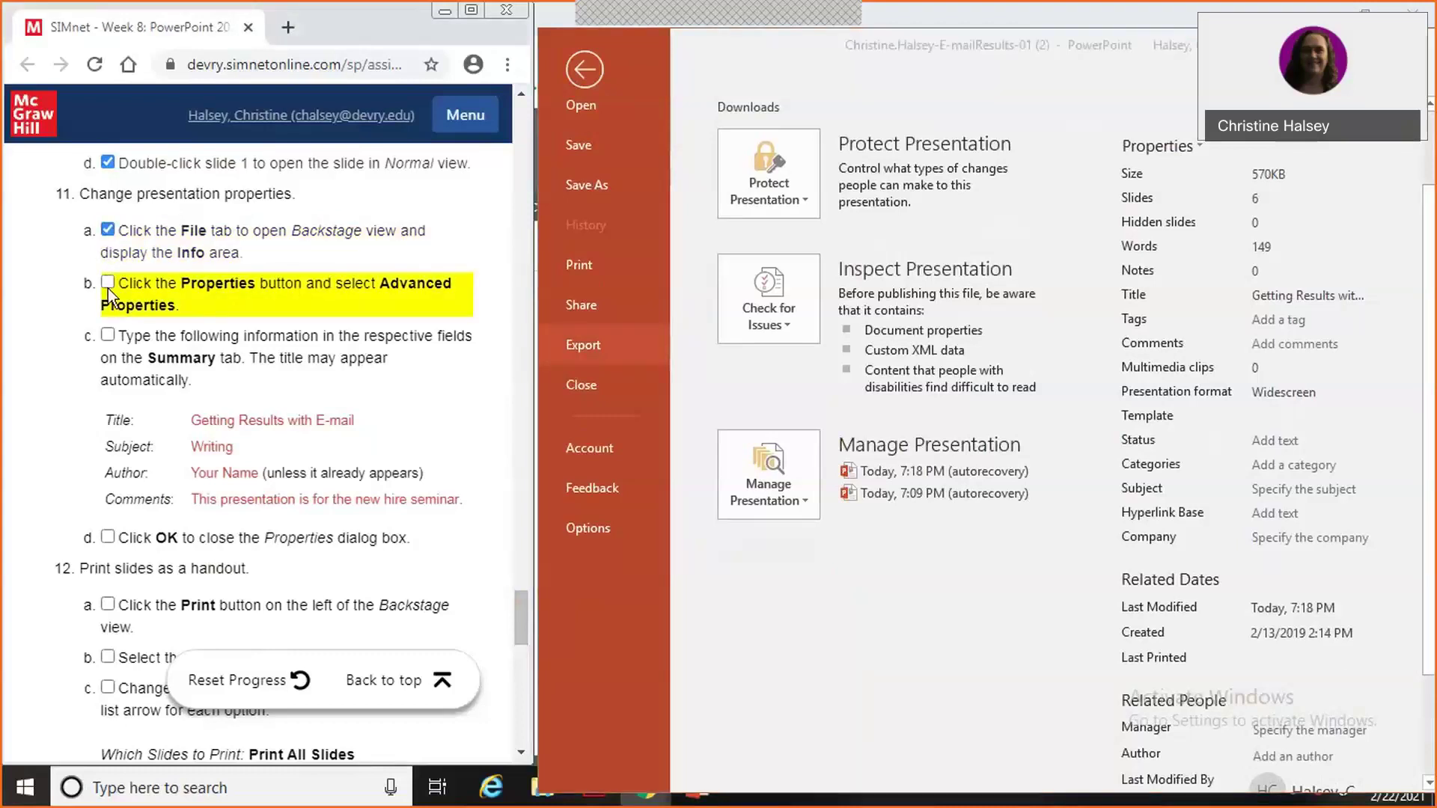
pyautogui.click(108, 282)
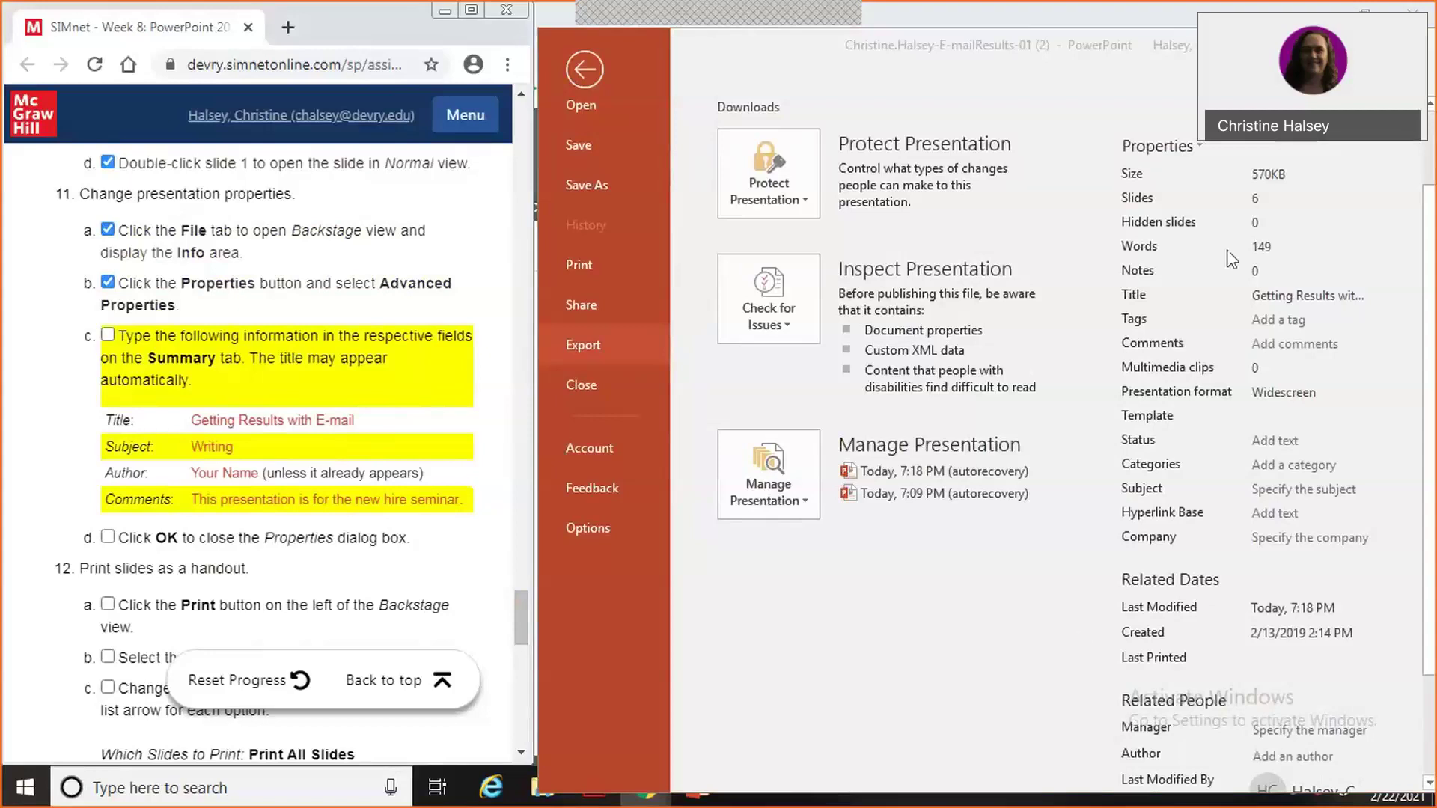
pyautogui.click(1198, 147)
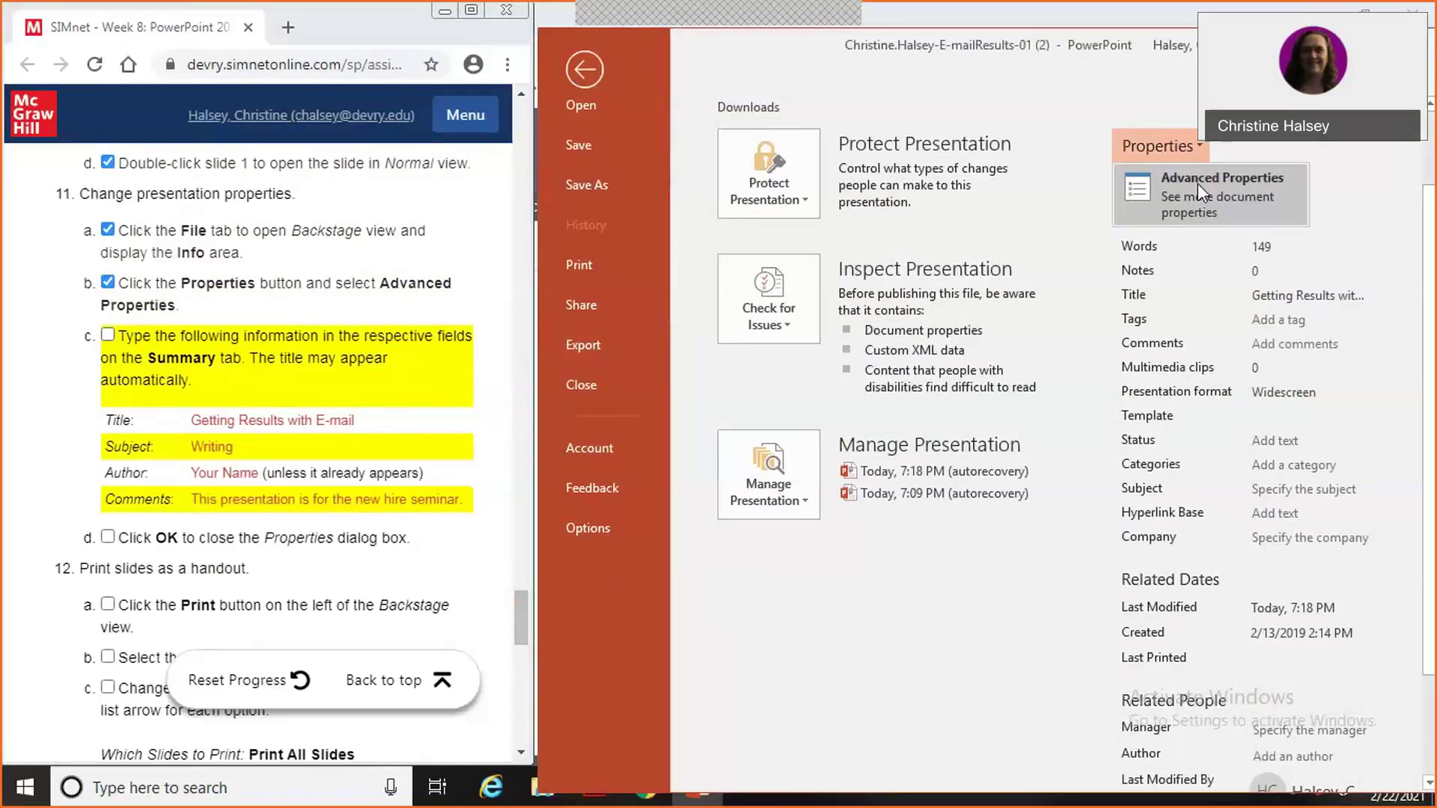
# Open the Advanced Properties window and copy the word 'Writing' from the instructions.
pyautogui.click(1197, 184)
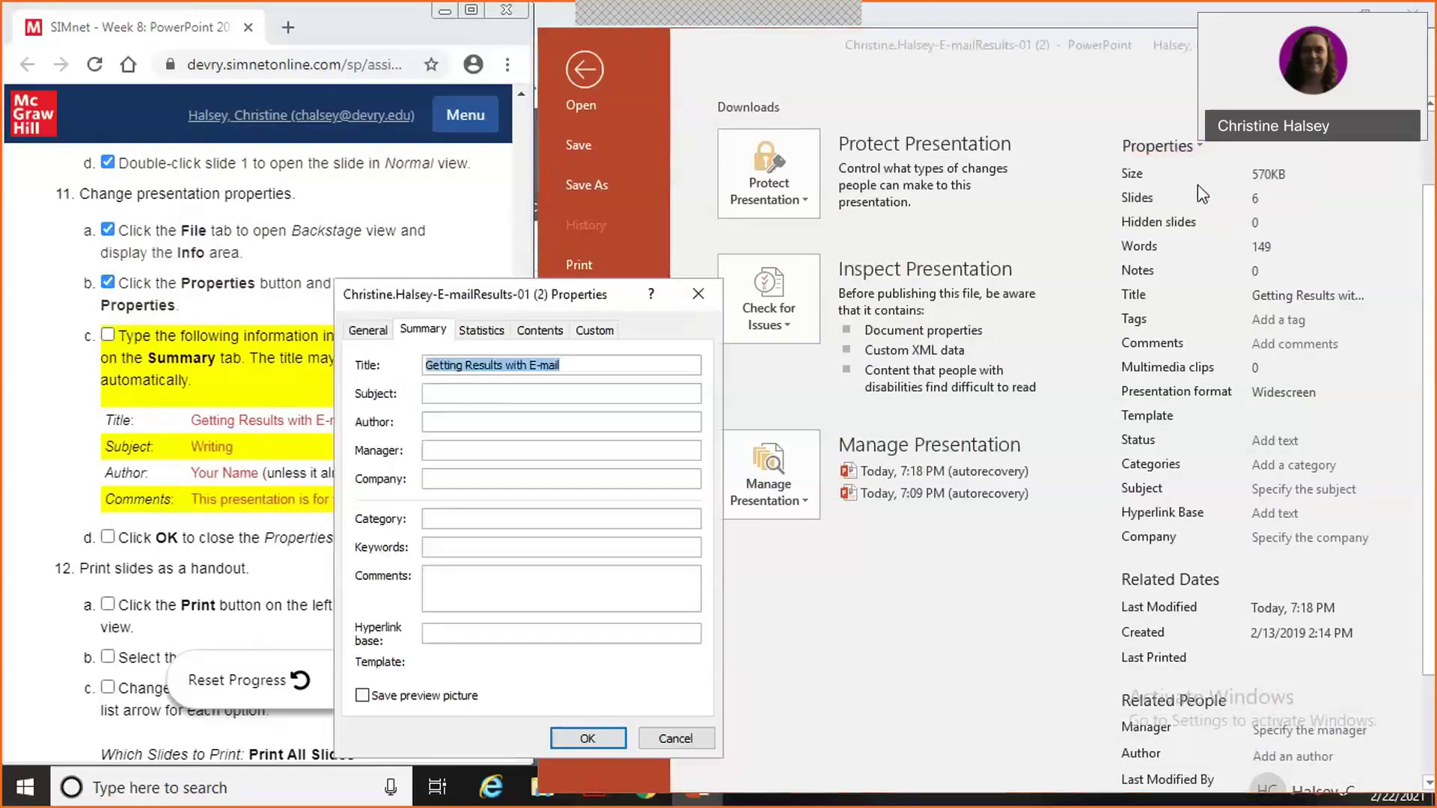
pyautogui.moveTo(544, 307); pyautogui.dragTo(865, 142)
pyautogui.click(1202, 150)
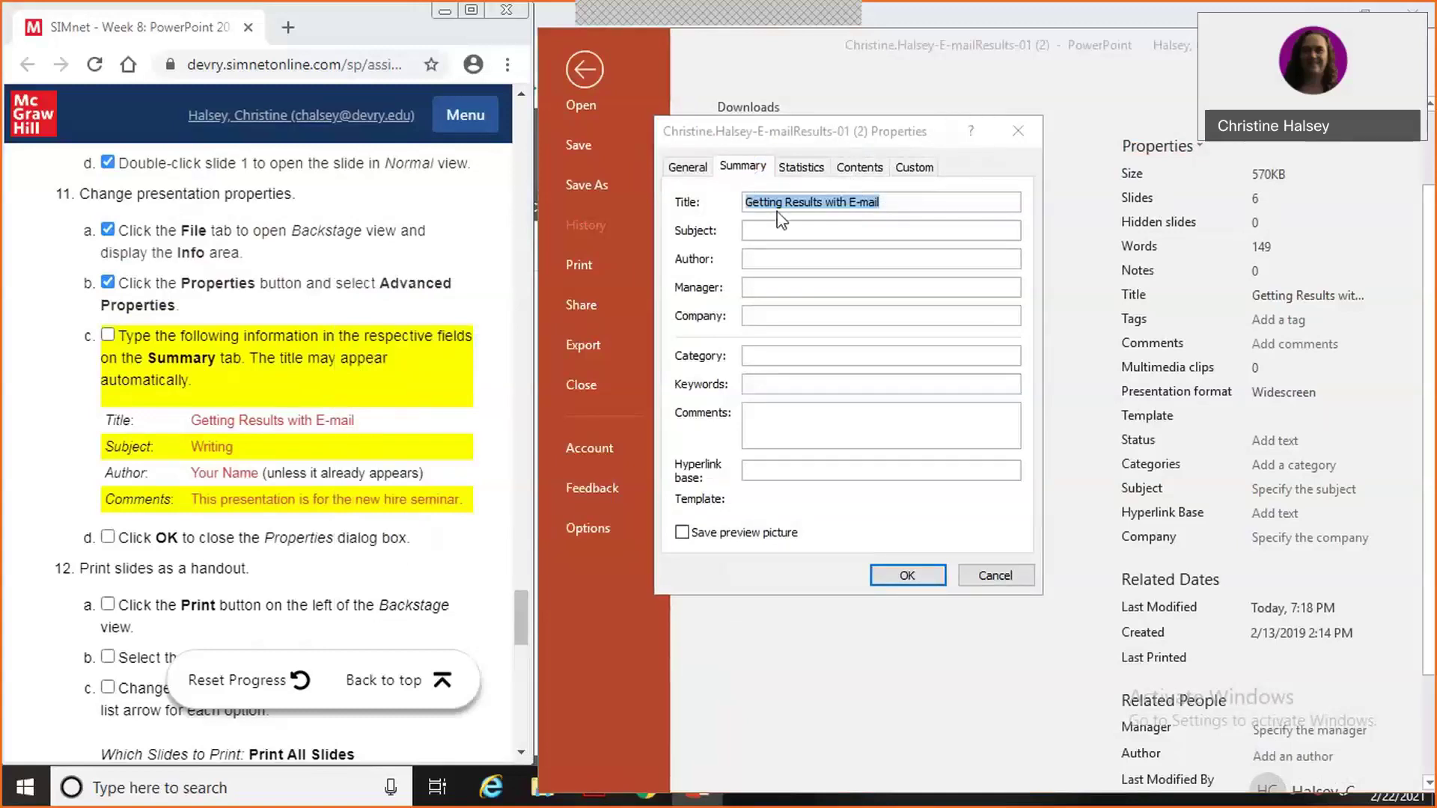
pyautogui.click(250, 447)
pyautogui.moveTo(250, 447); pyautogui.dragTo(183, 452)
pyautogui.click(183, 452)
pyautogui.rightClick(182, 452)
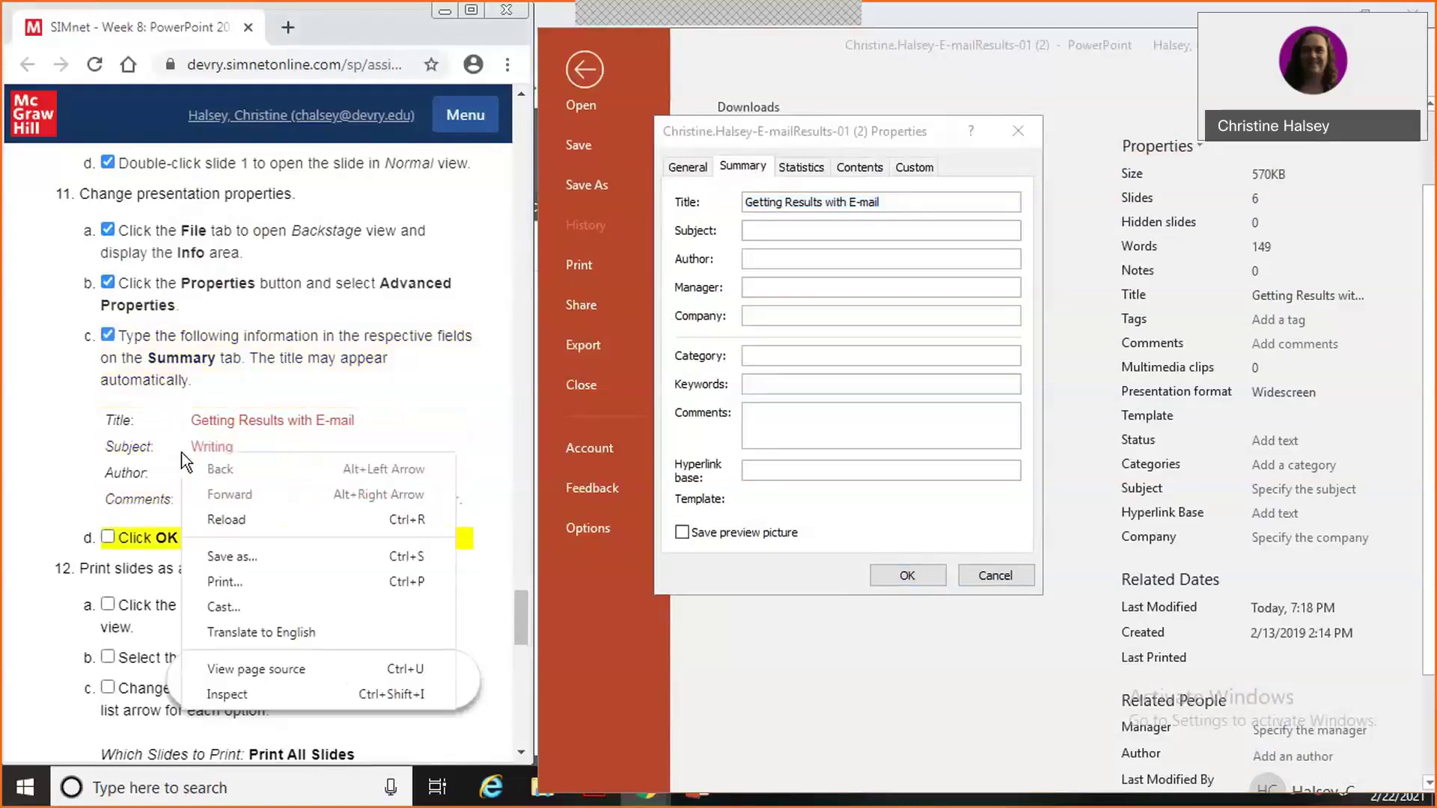
pyautogui.click(447, 411)
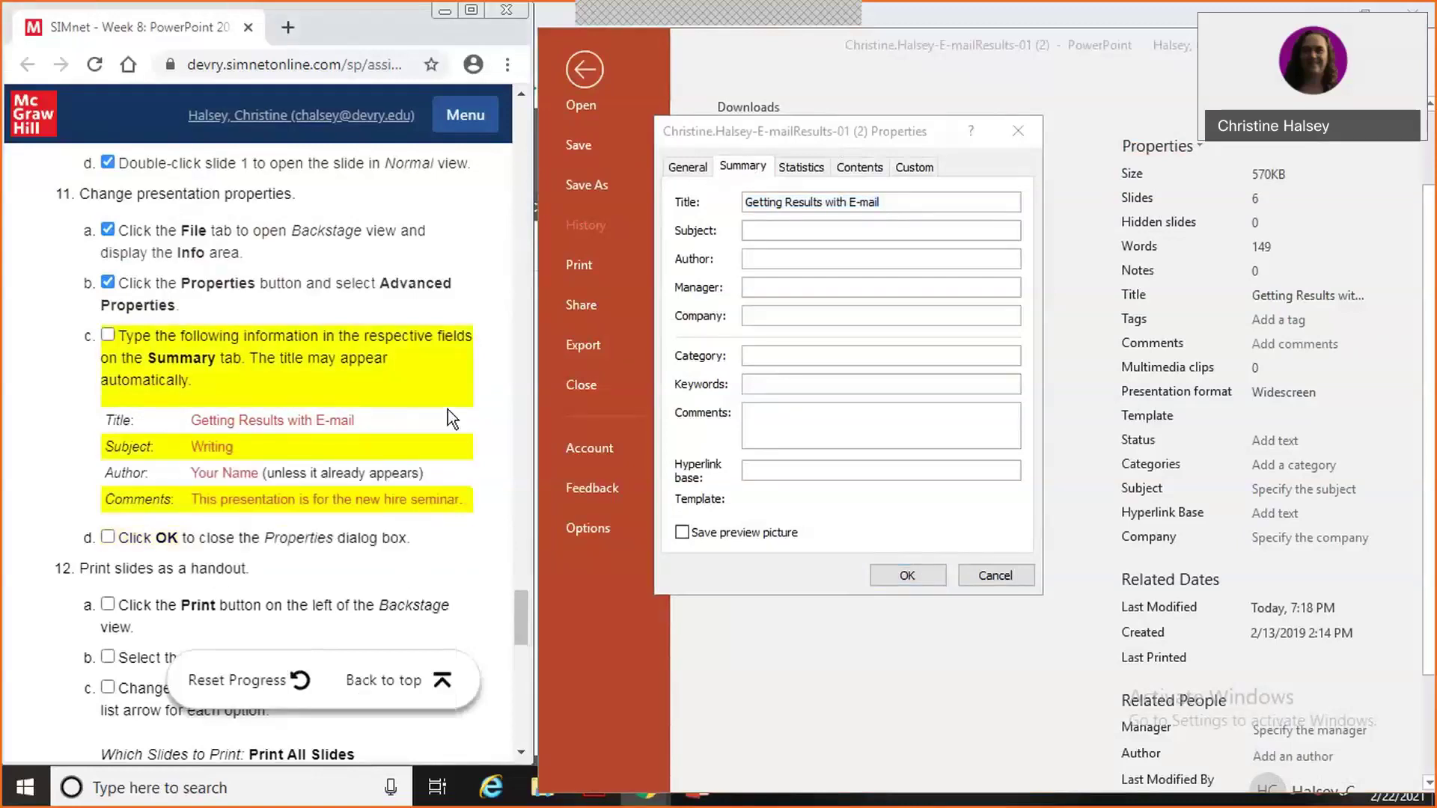
# Set Subject 'Writing', the author's name, and comment 'This presentation is for the new hire seminar.'.
pyautogui.click(788, 232)
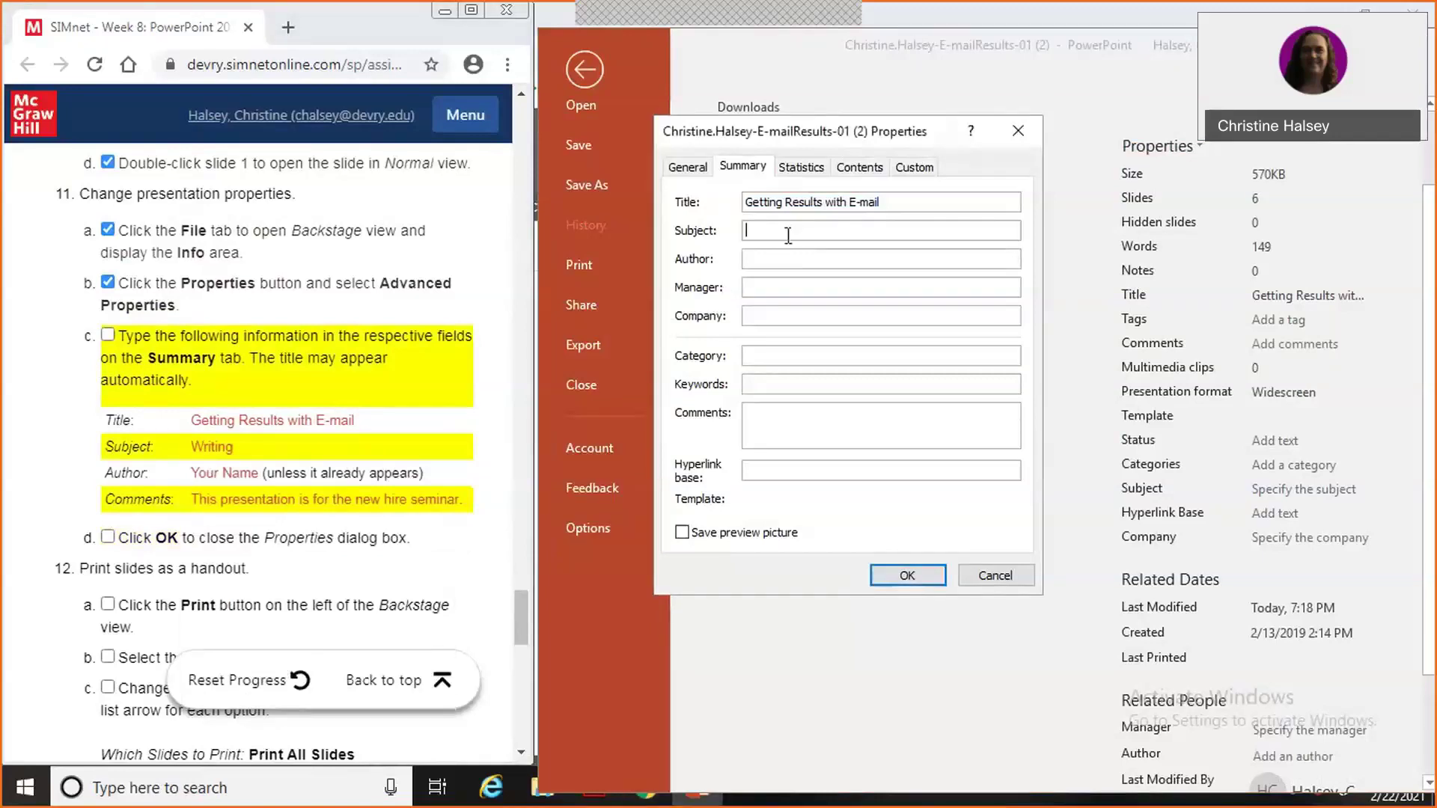
pyautogui.write('Writing')
pyautogui.write('This ')
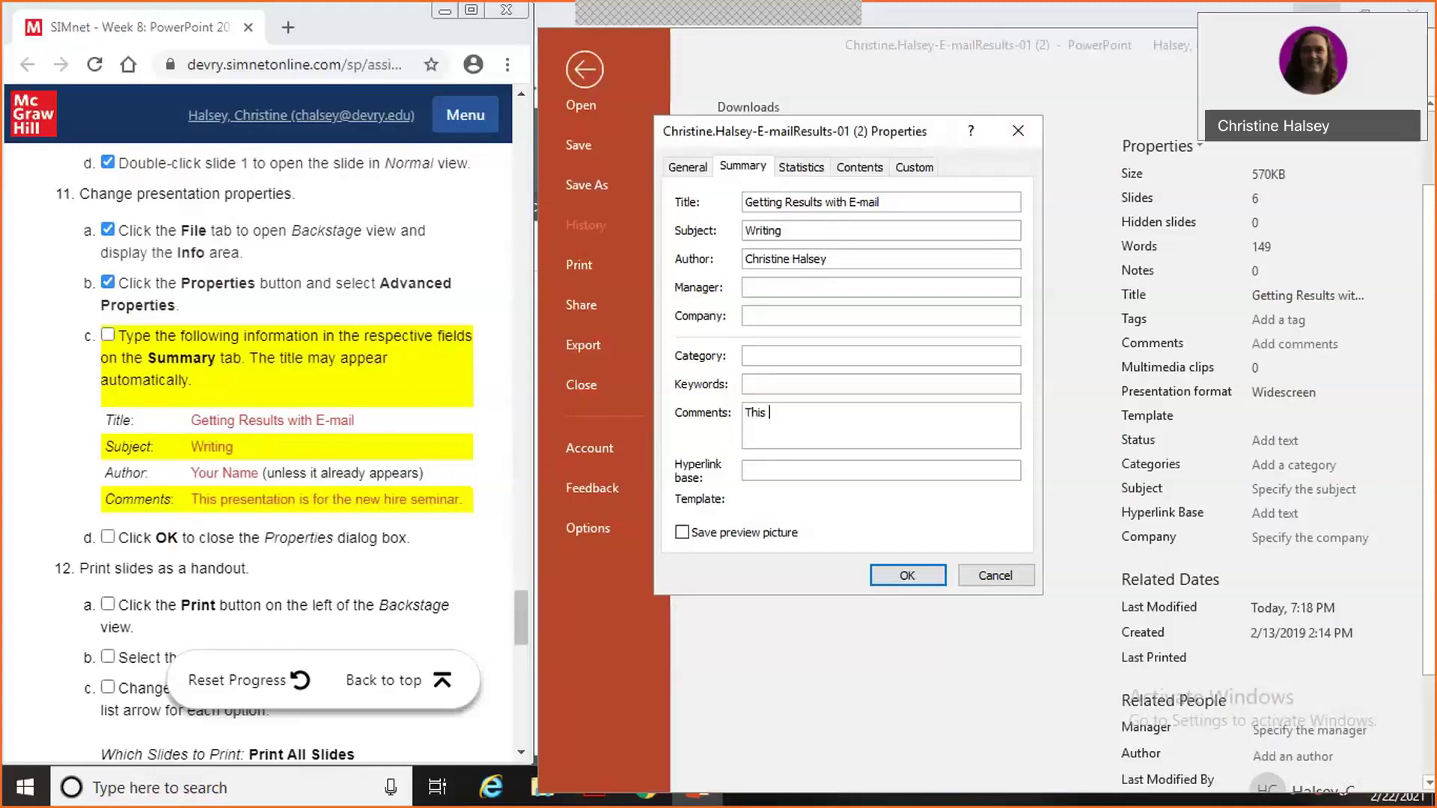
pyautogui.write('presentation is for the new ')
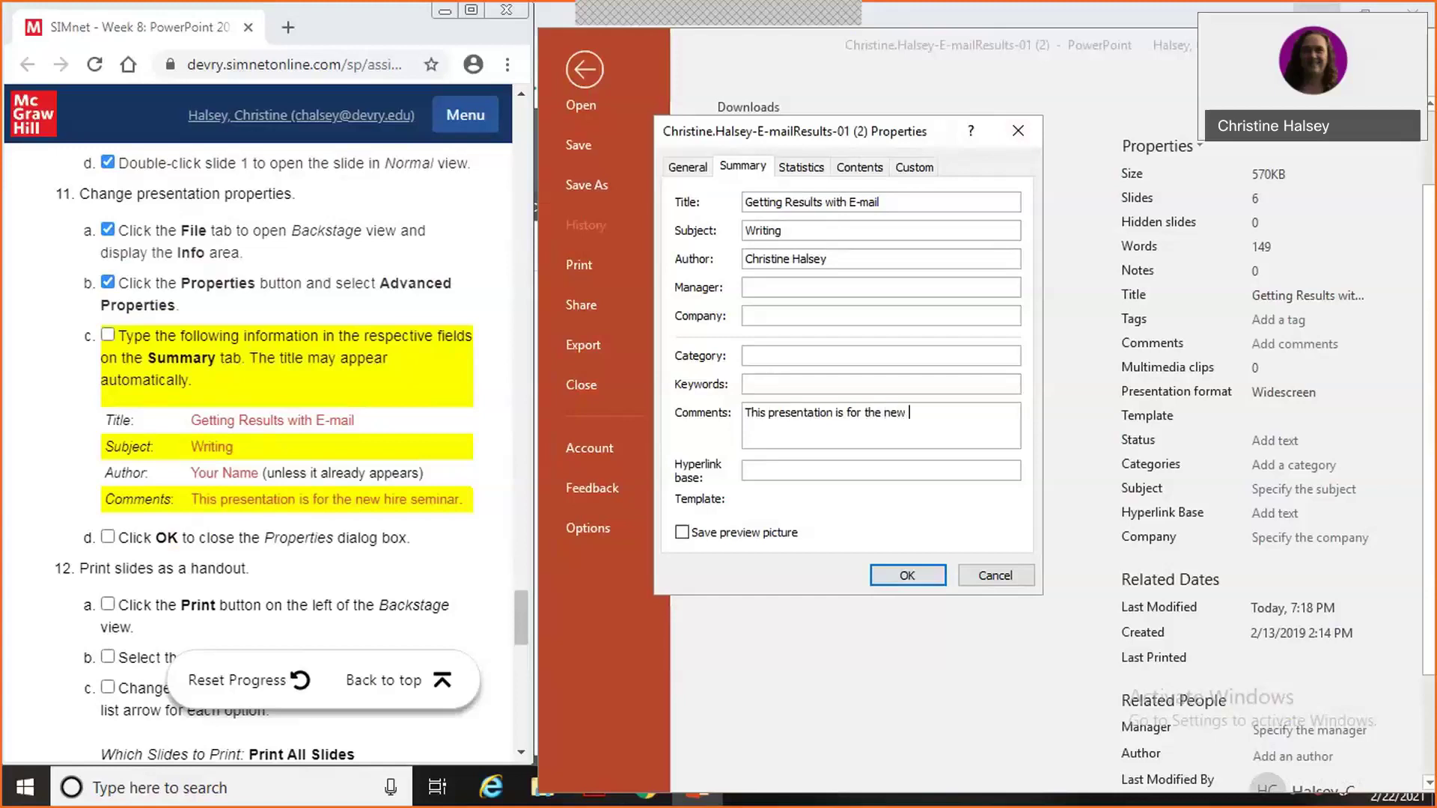
pyautogui.write('hire seminar')
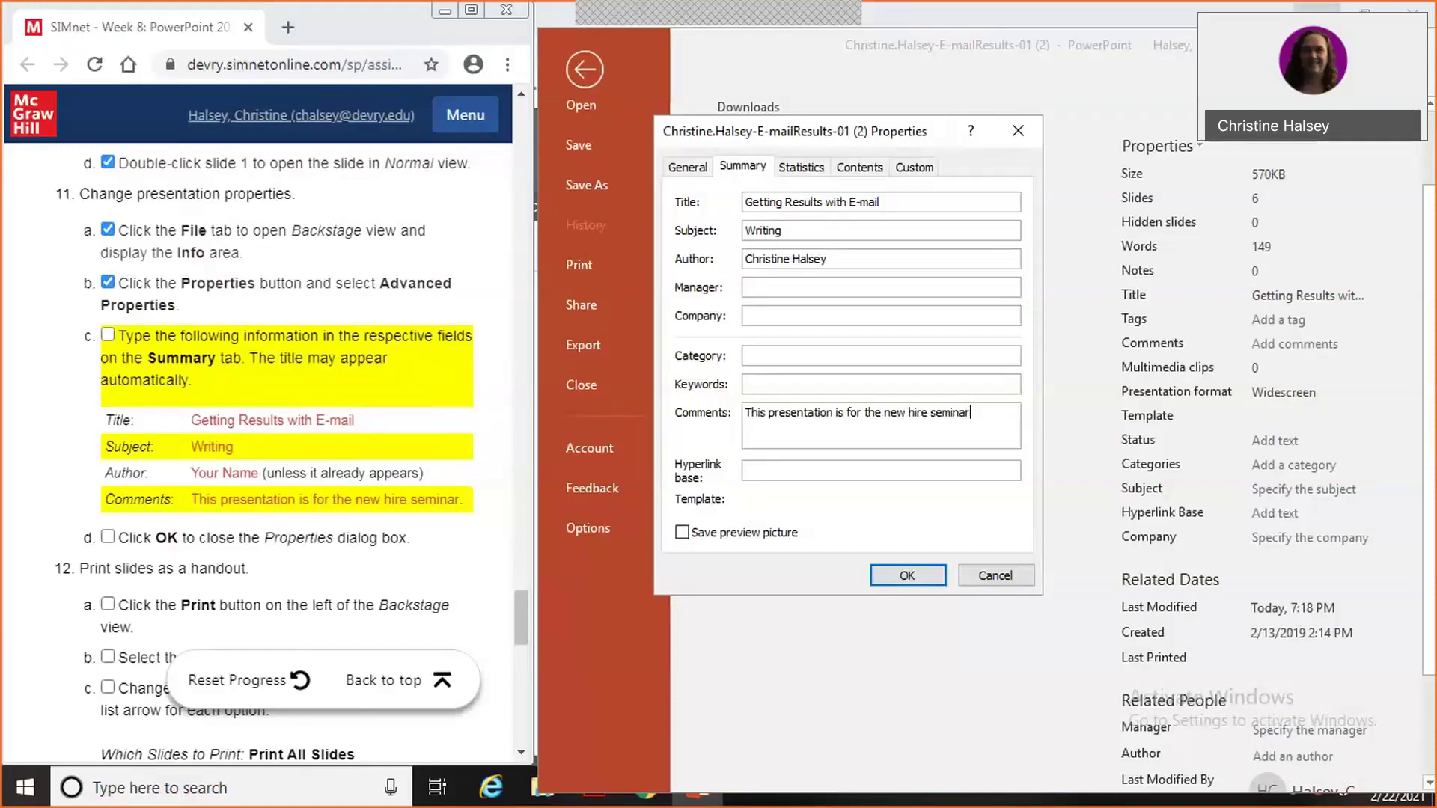
pyautogui.write('.')
pyautogui.click(907, 575)
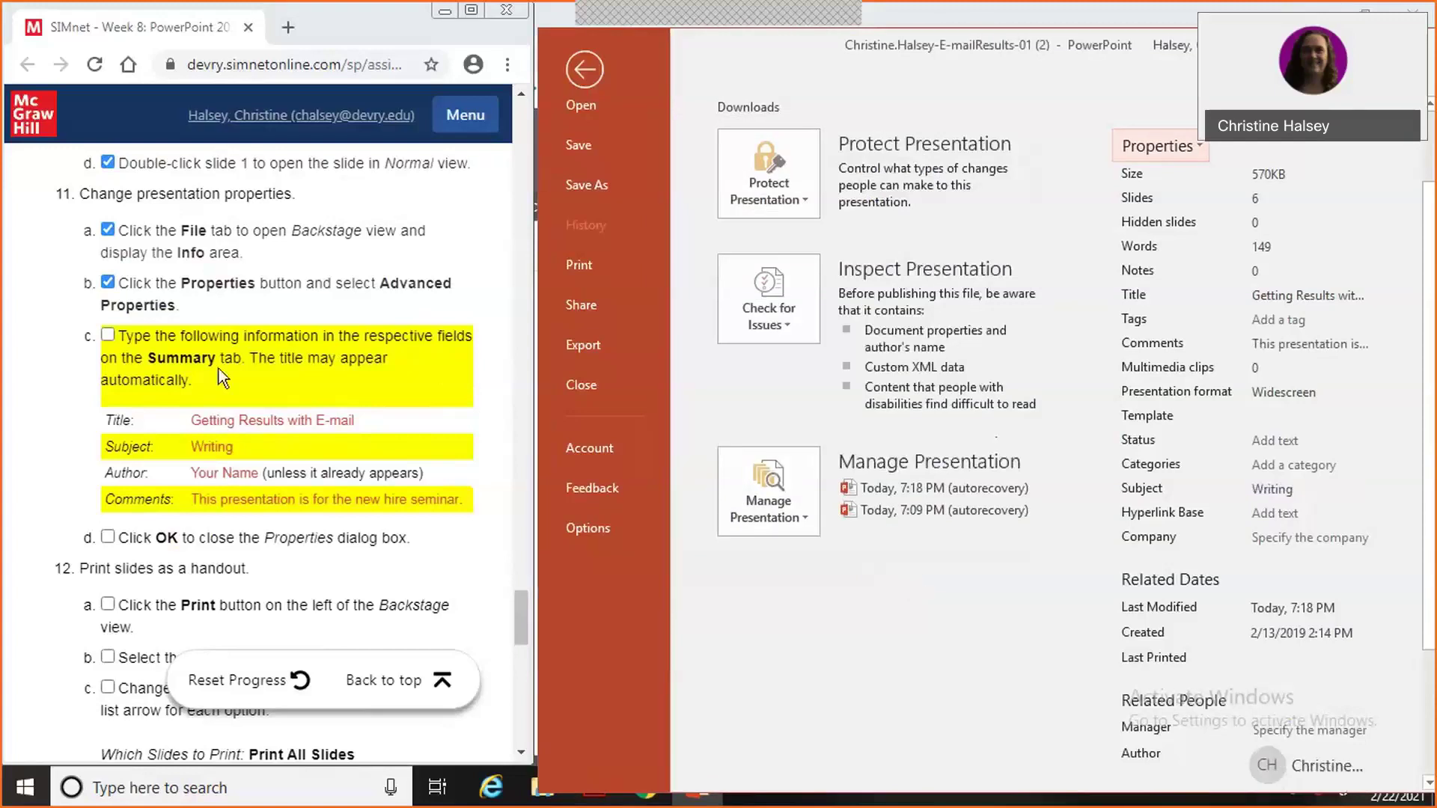
pyautogui.click(103, 332)
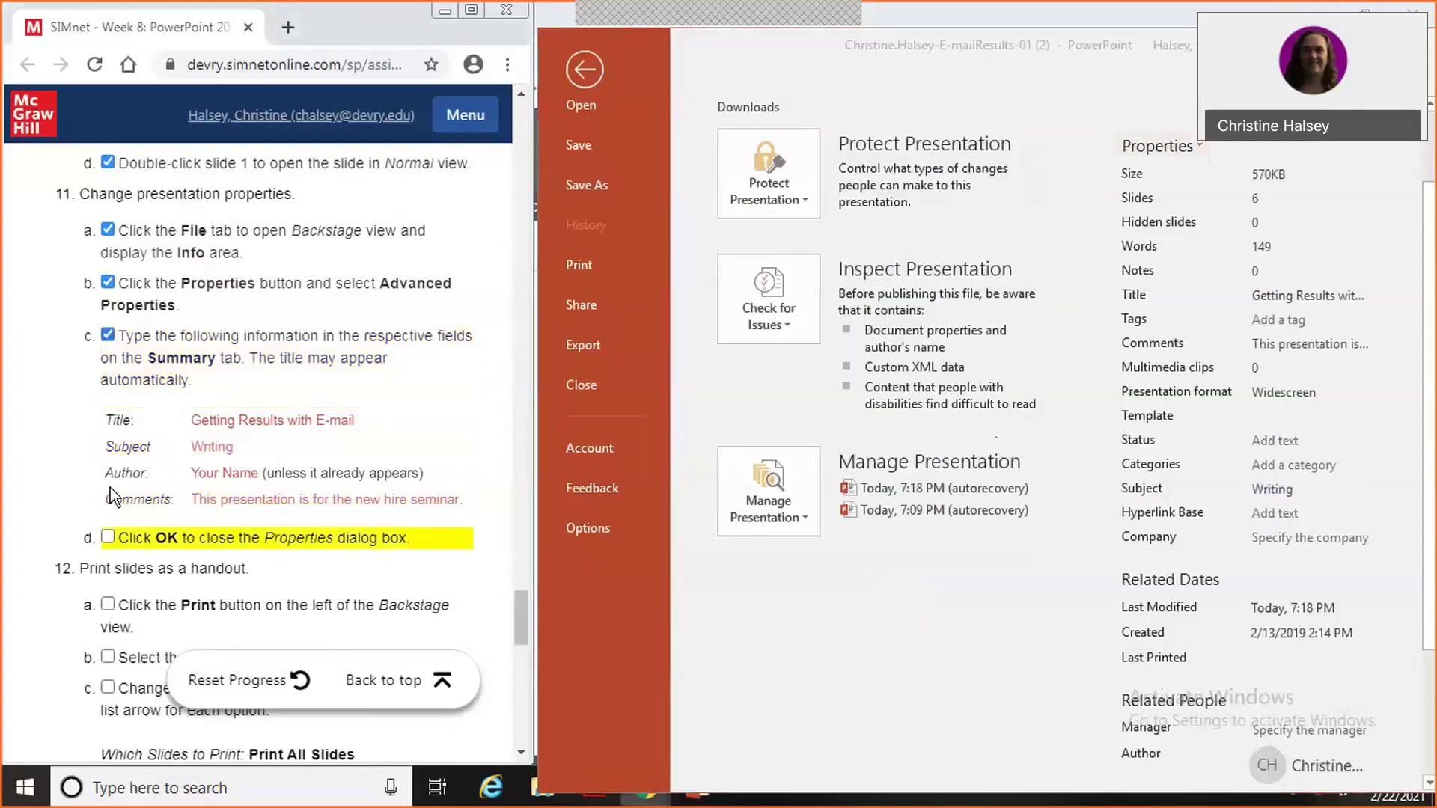
pyautogui.click(108, 534)
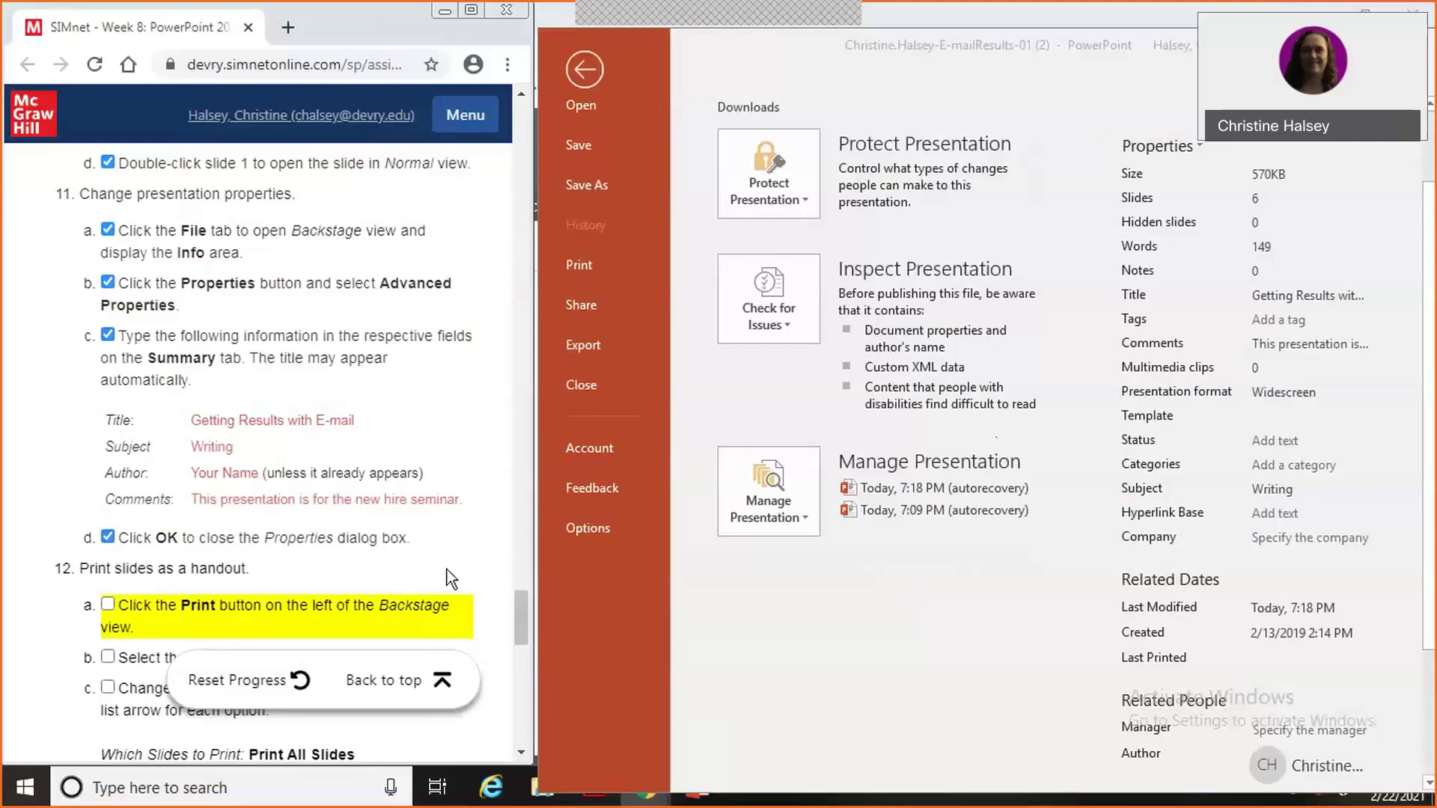
pyautogui.moveTo(522, 627); pyautogui.dragTo(519, 665)
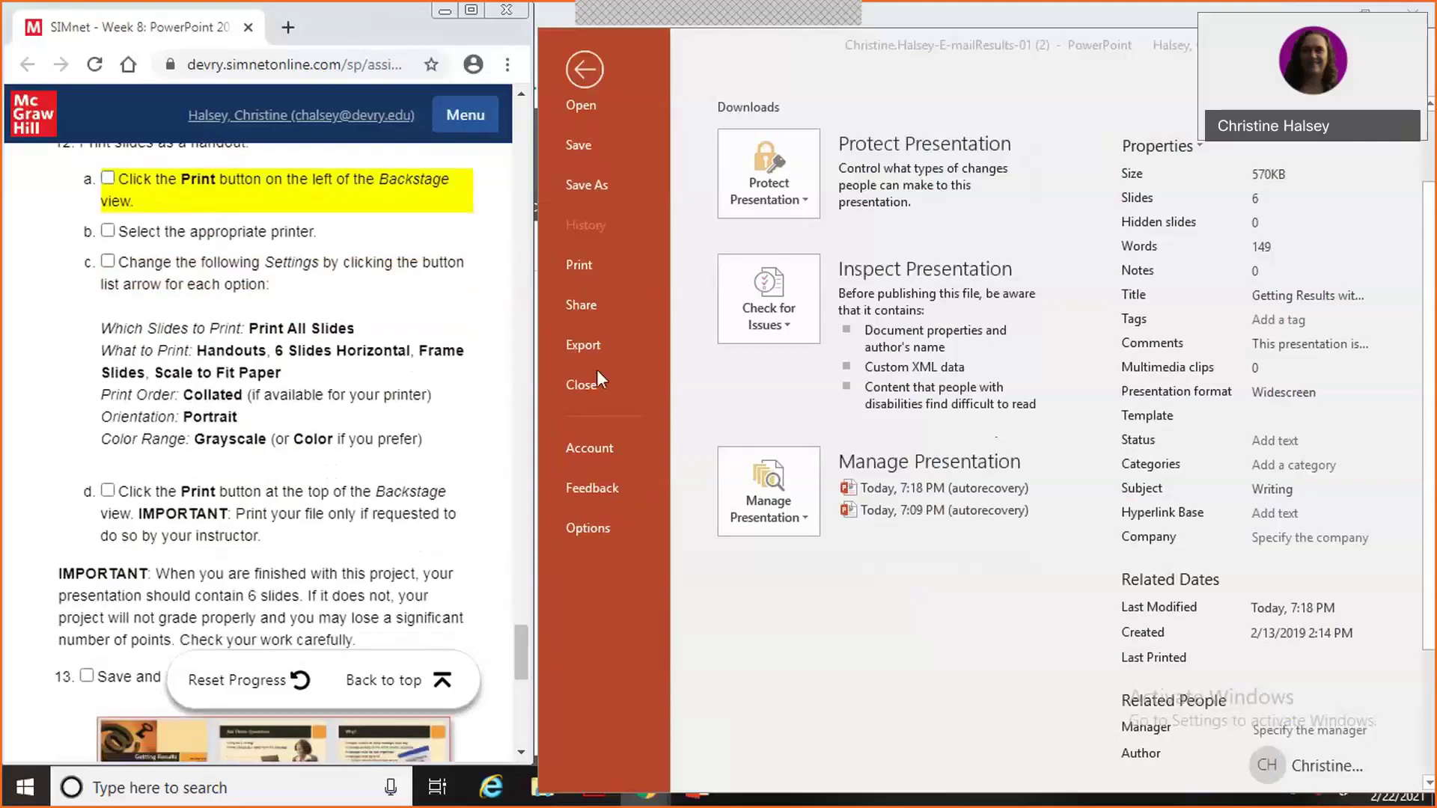
pyautogui.click(590, 262)
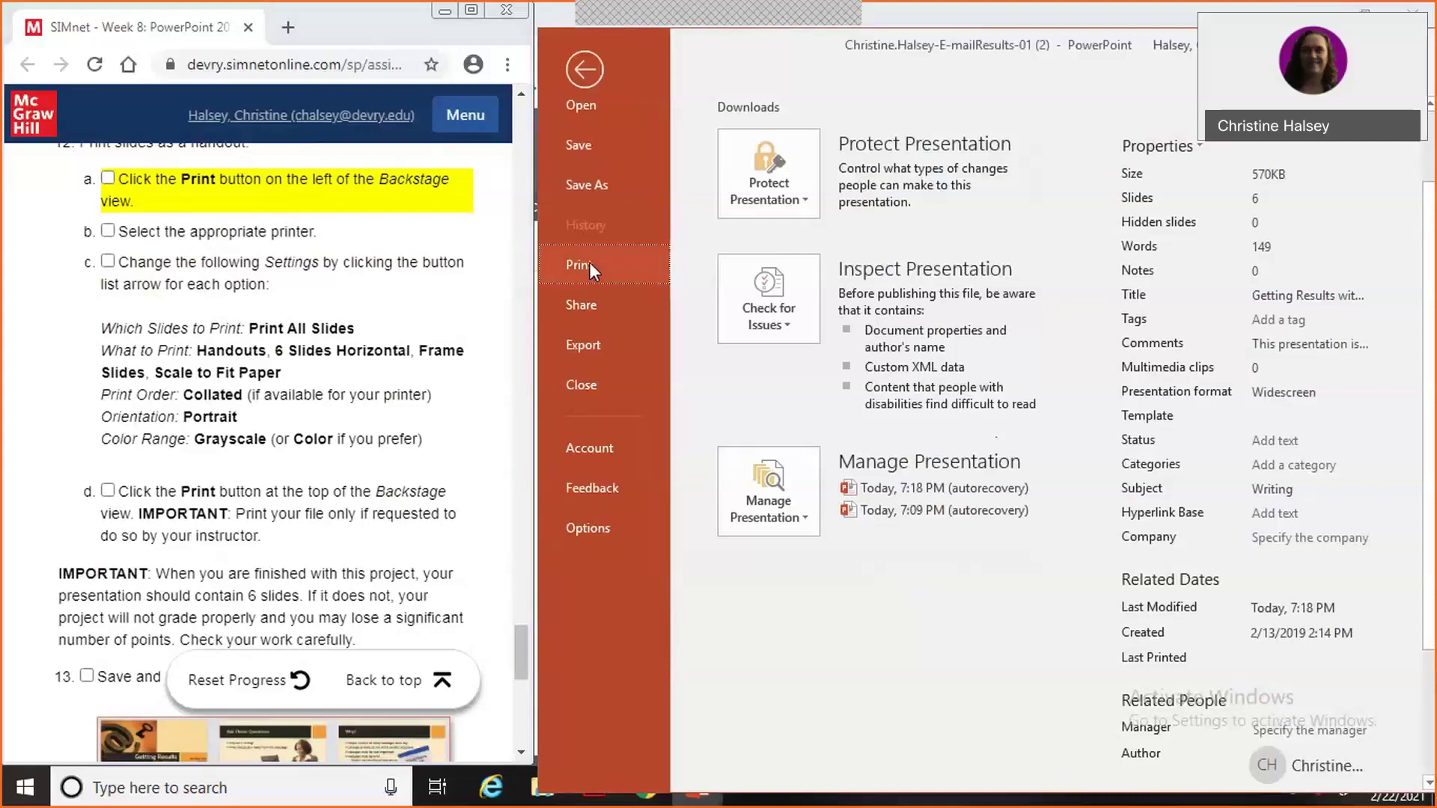
# Preview all slides in Print as a 6 Slides Horizontal handout layout.
pyautogui.click(588, 267)
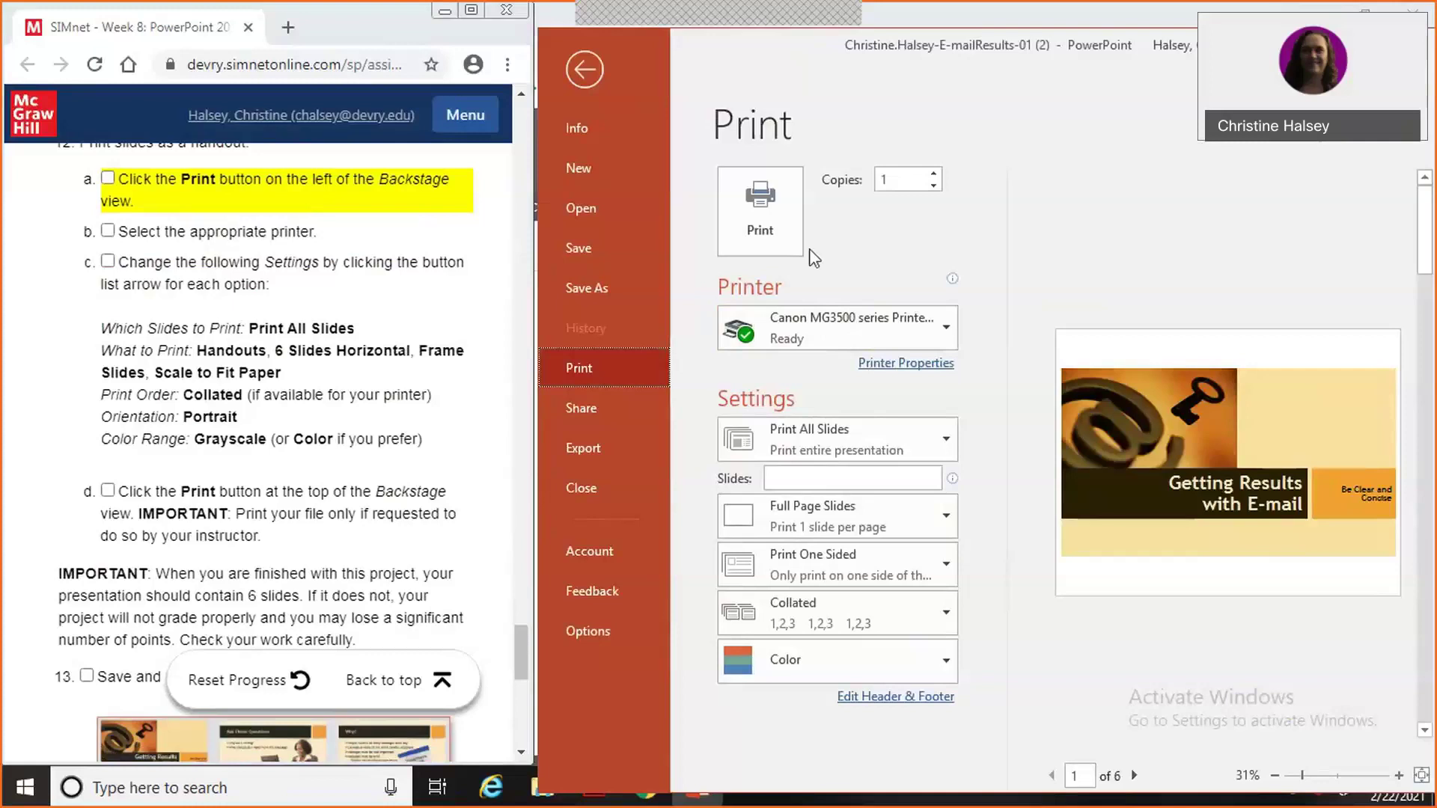
pyautogui.click(946, 442)
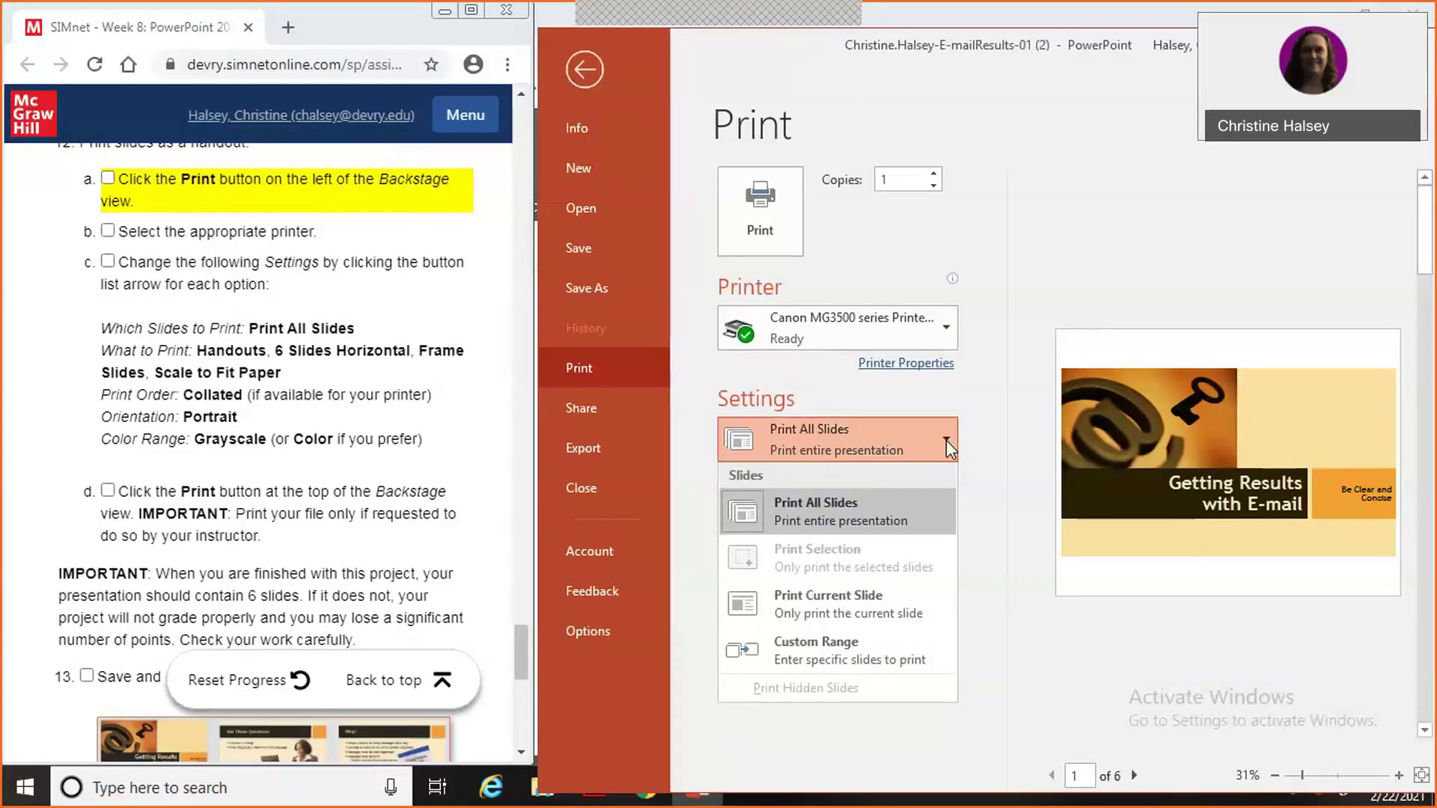
pyautogui.click(946, 440)
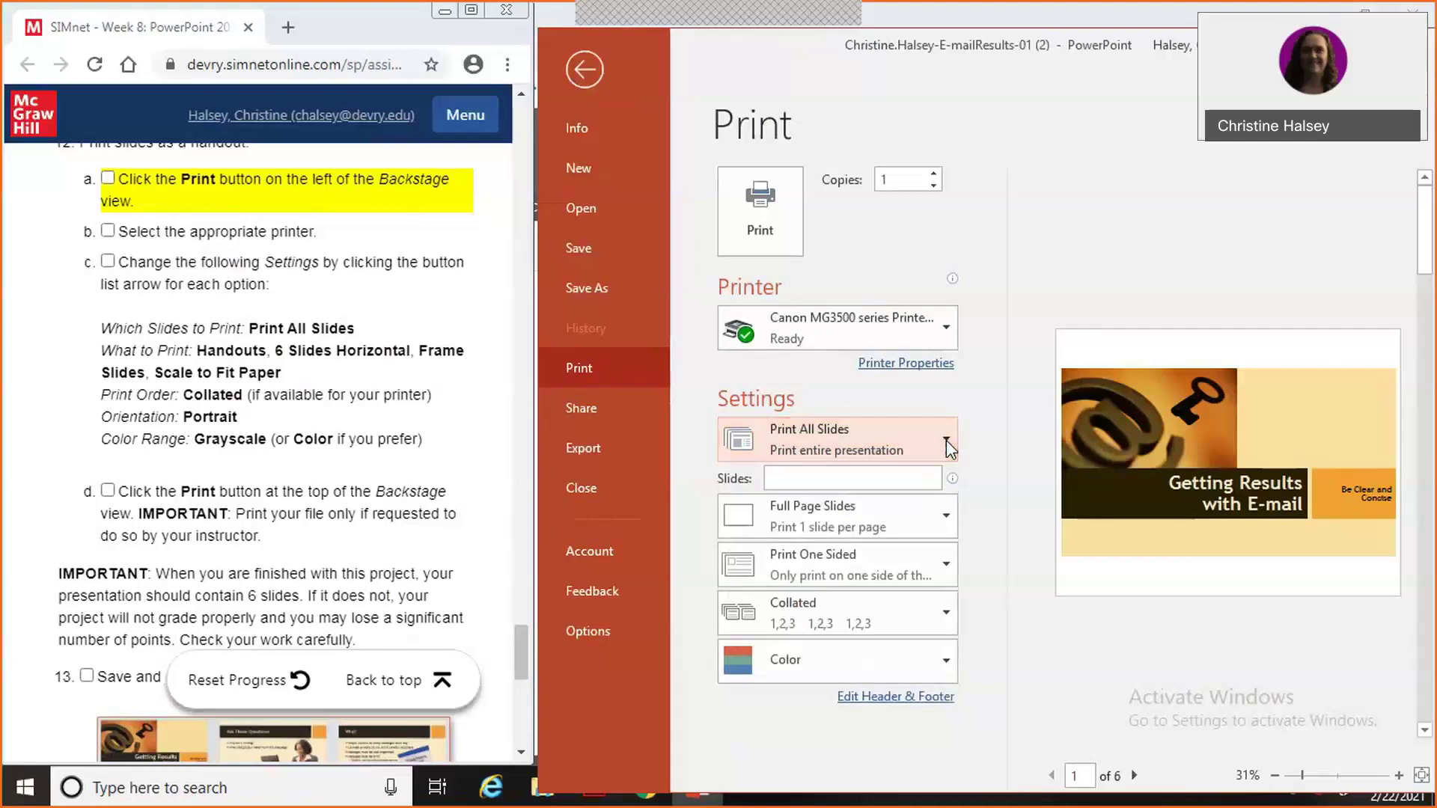
pyautogui.click(946, 517)
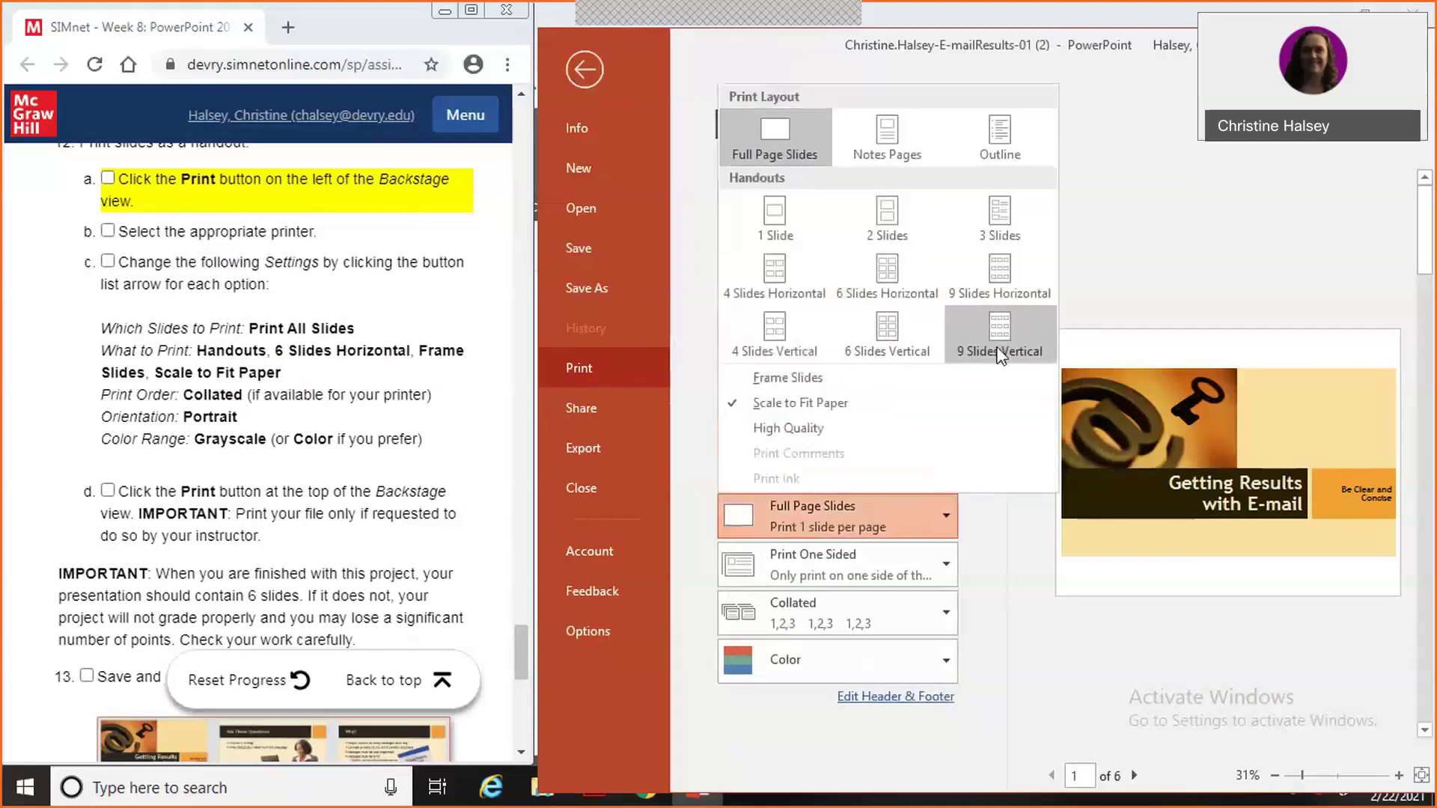
pyautogui.click(899, 274)
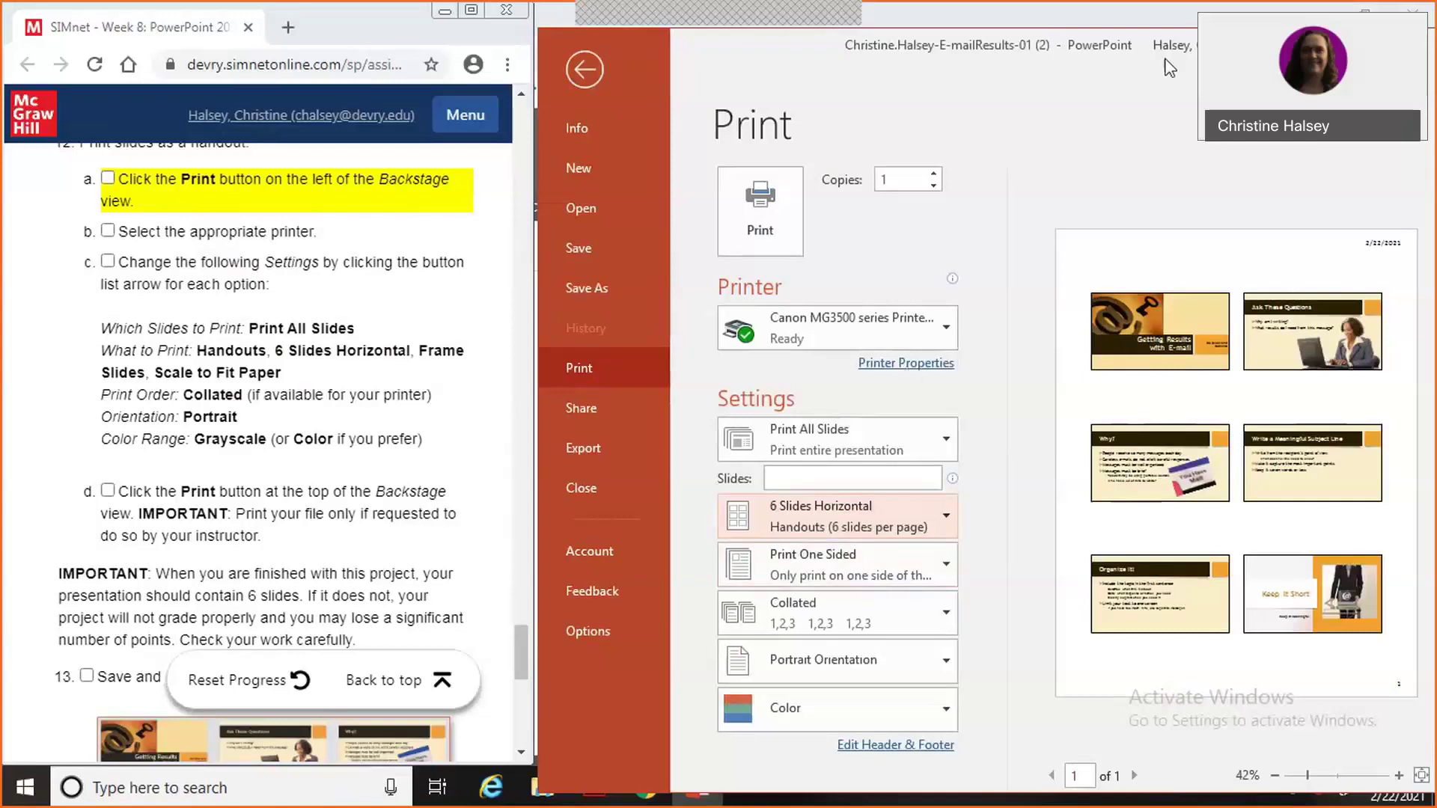
pyautogui.moveTo(1141, 60); pyautogui.dragTo(1134, 60)
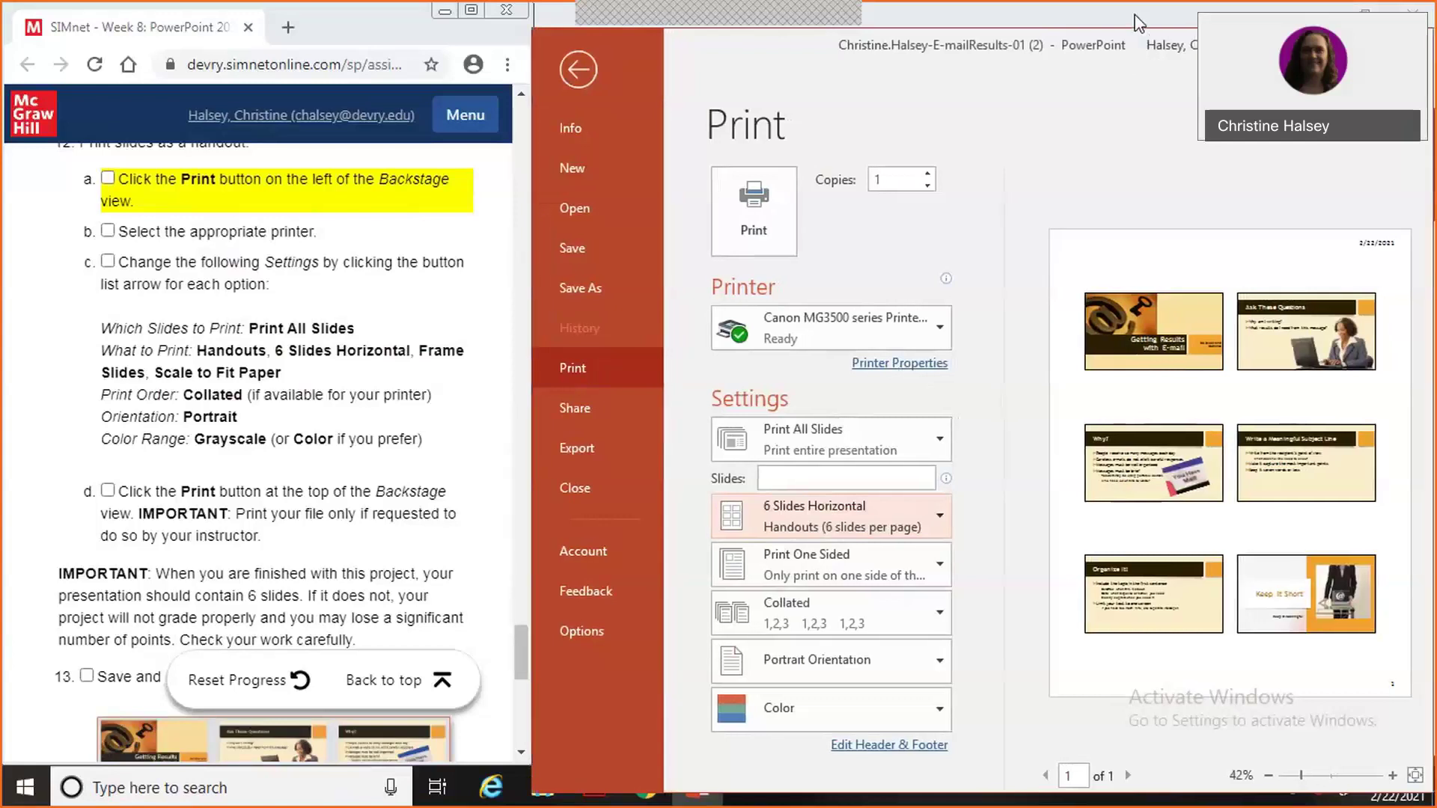
pyautogui.click(915, 365)
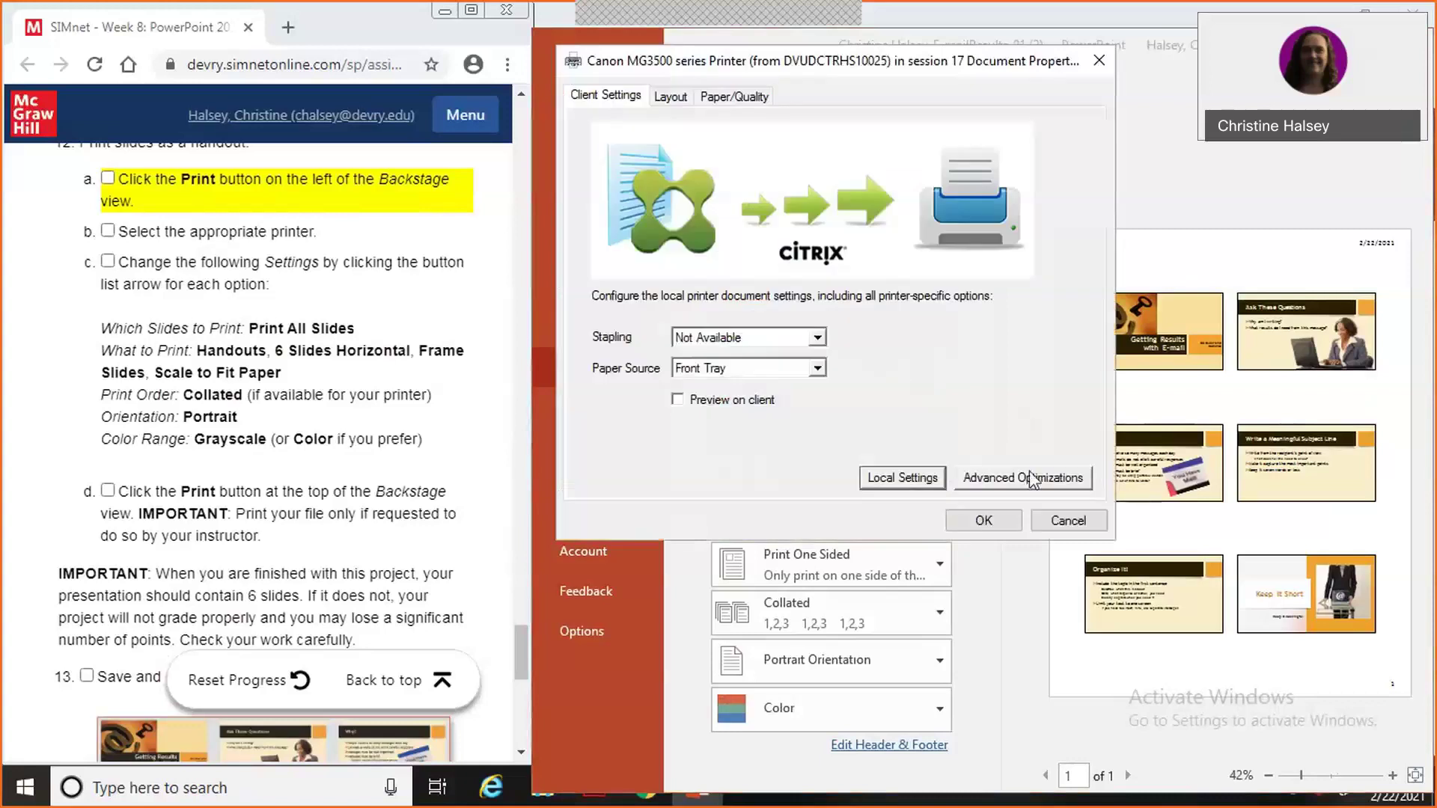
pyautogui.click(1067, 521)
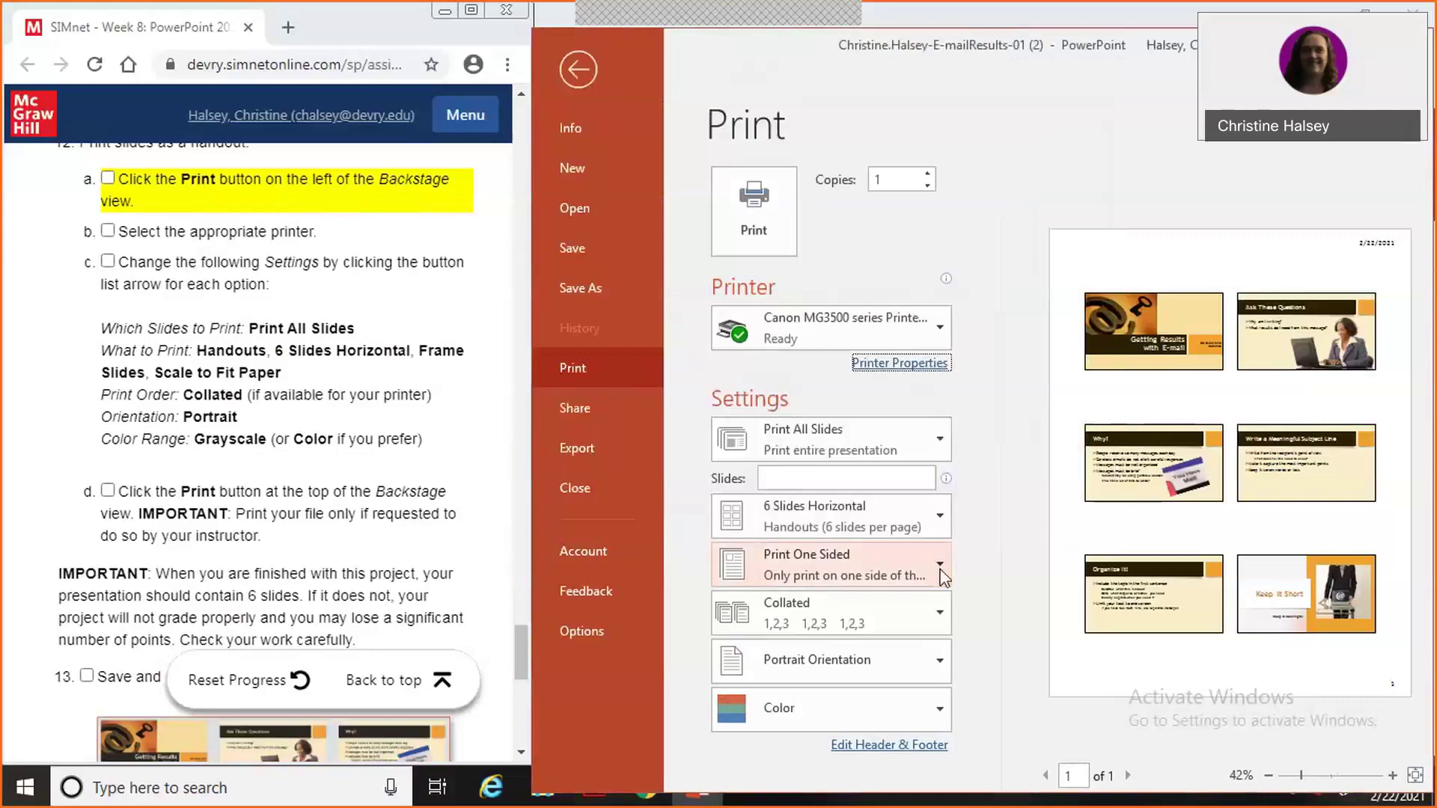
pyautogui.click(940, 572)
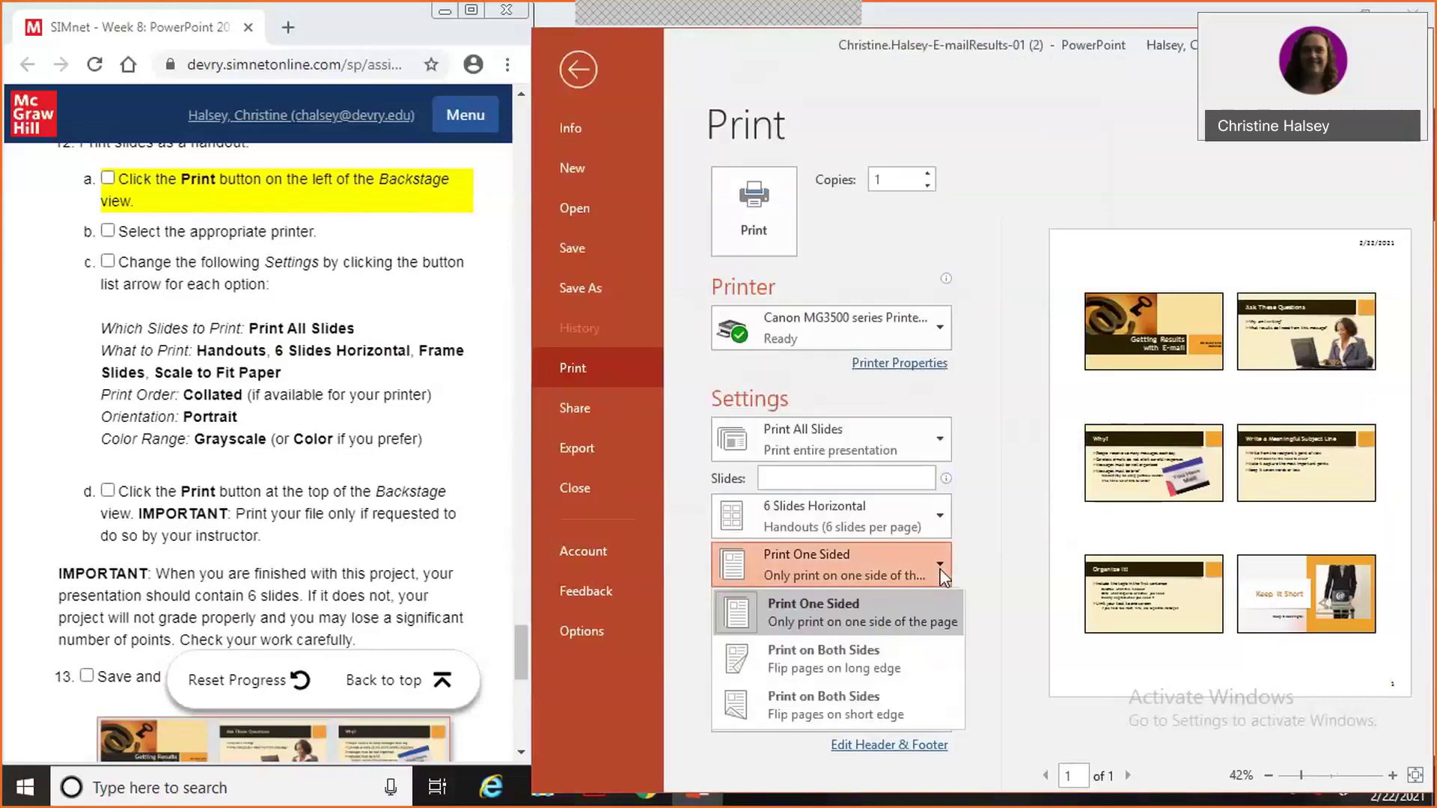
pyautogui.click(942, 574)
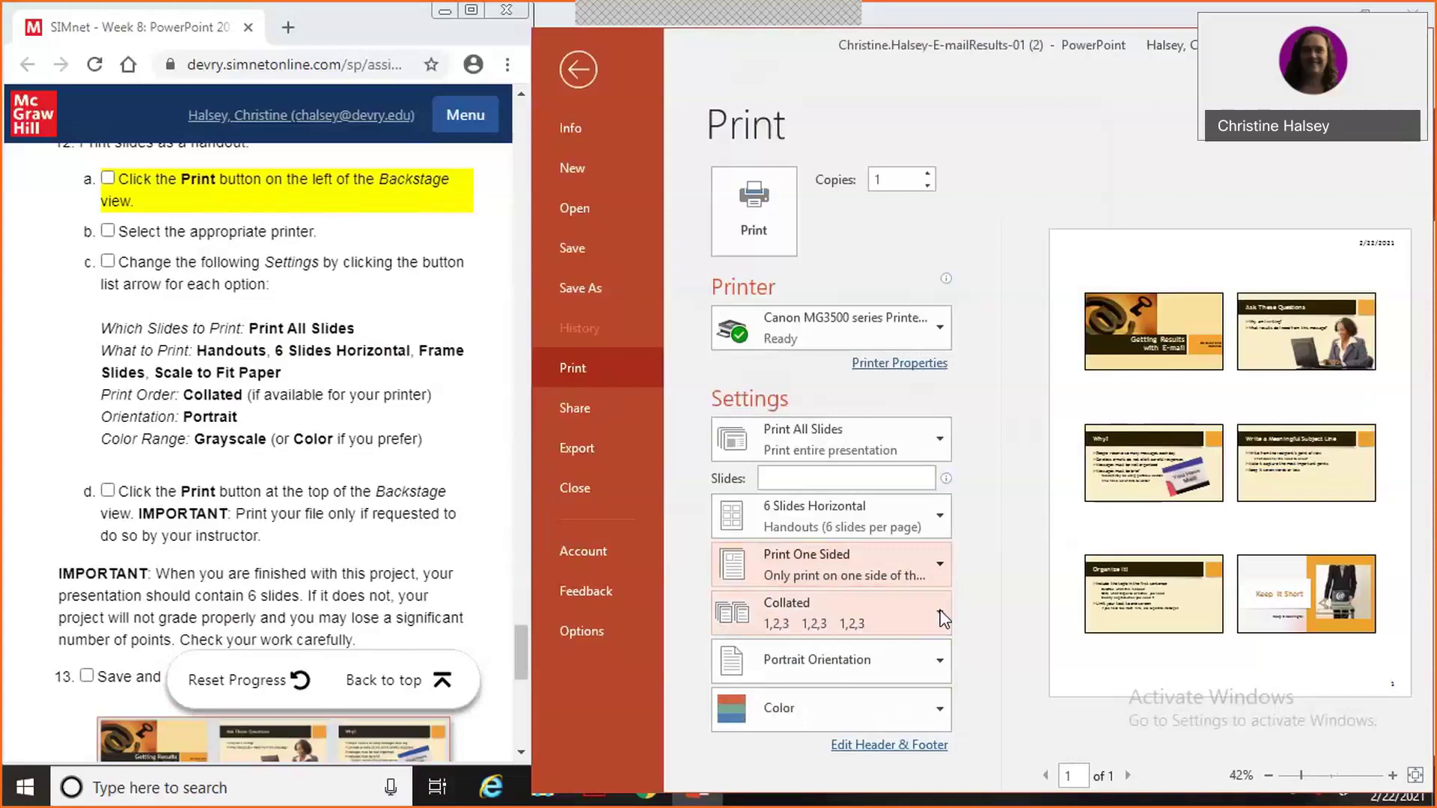
pyautogui.click(940, 440)
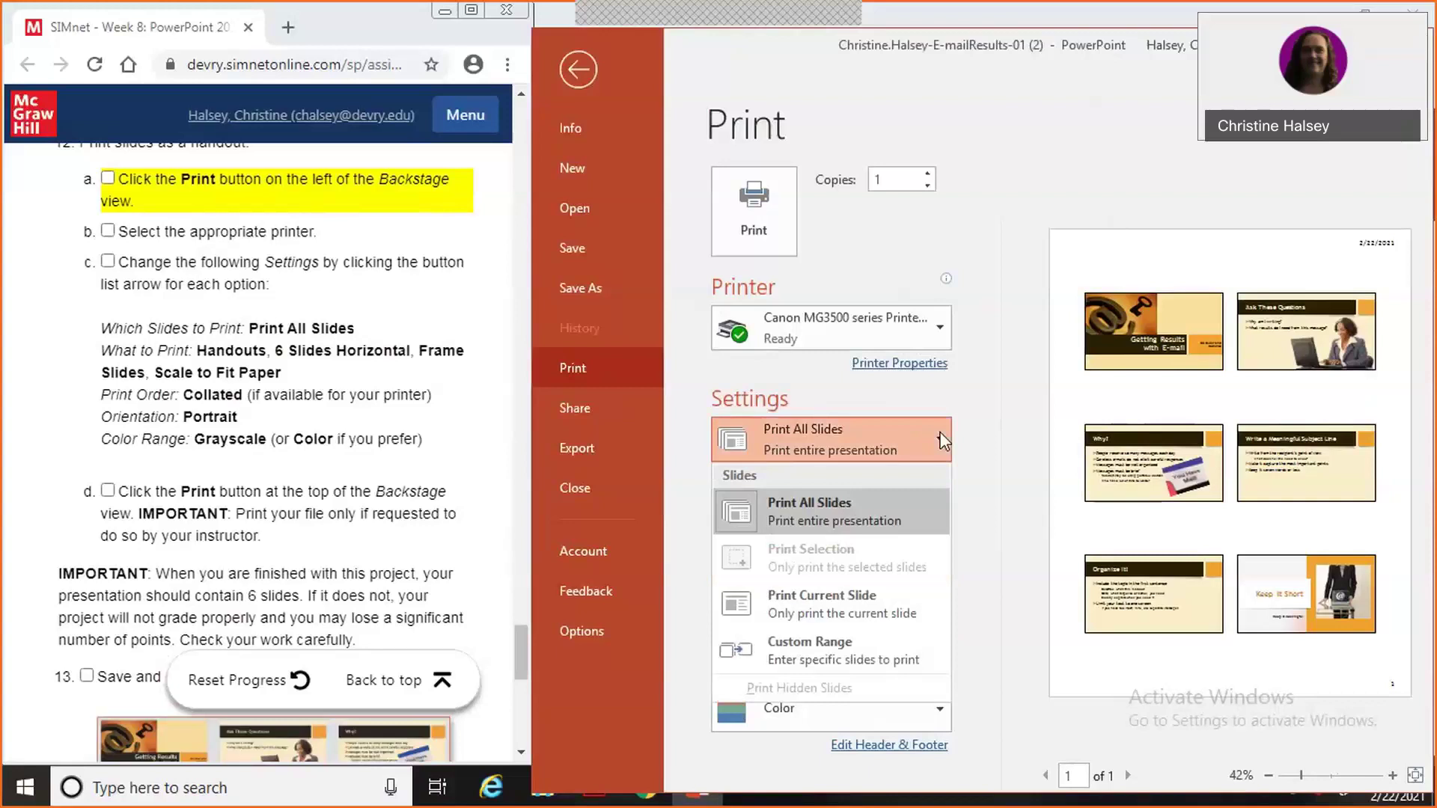
pyautogui.click(891, 514)
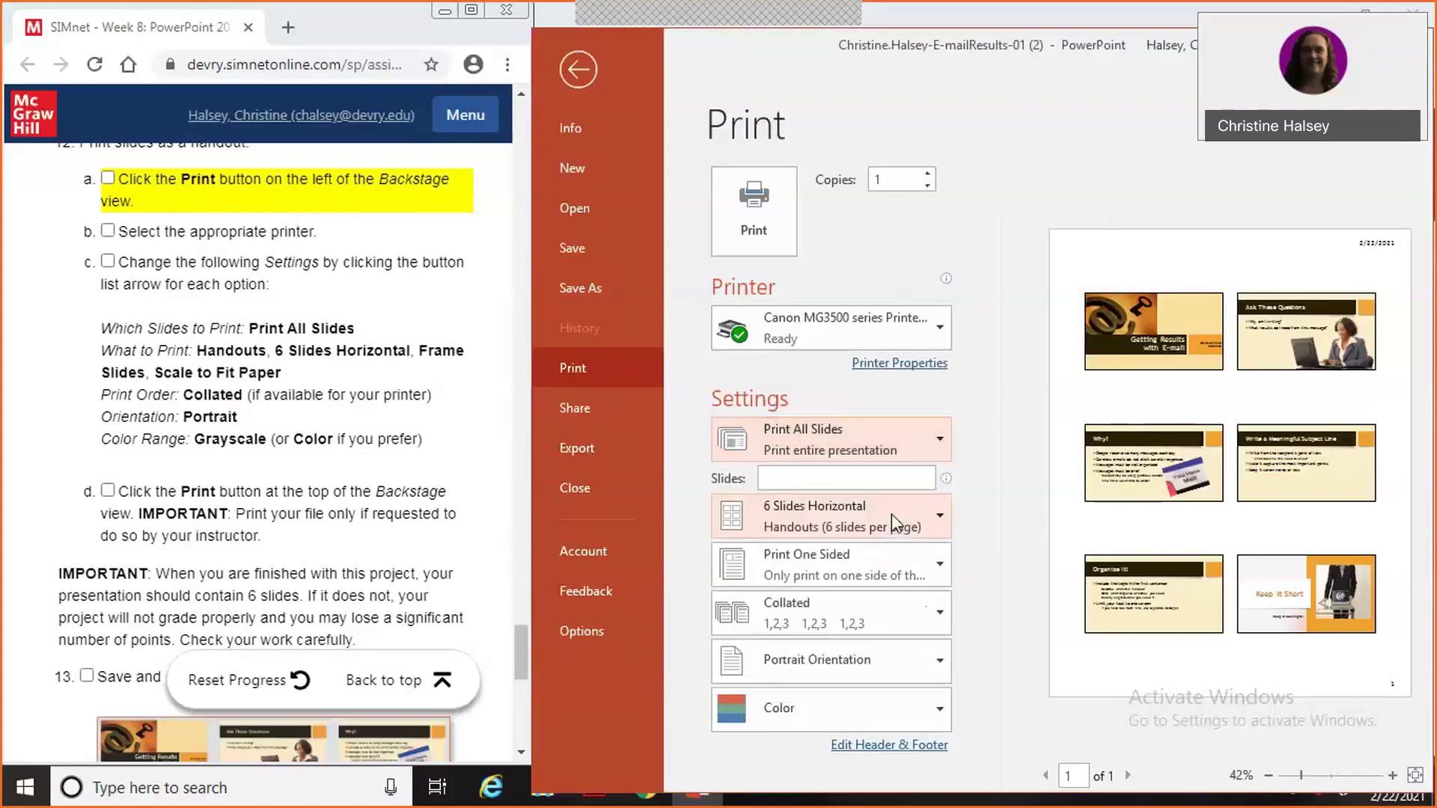
pyautogui.click(931, 519)
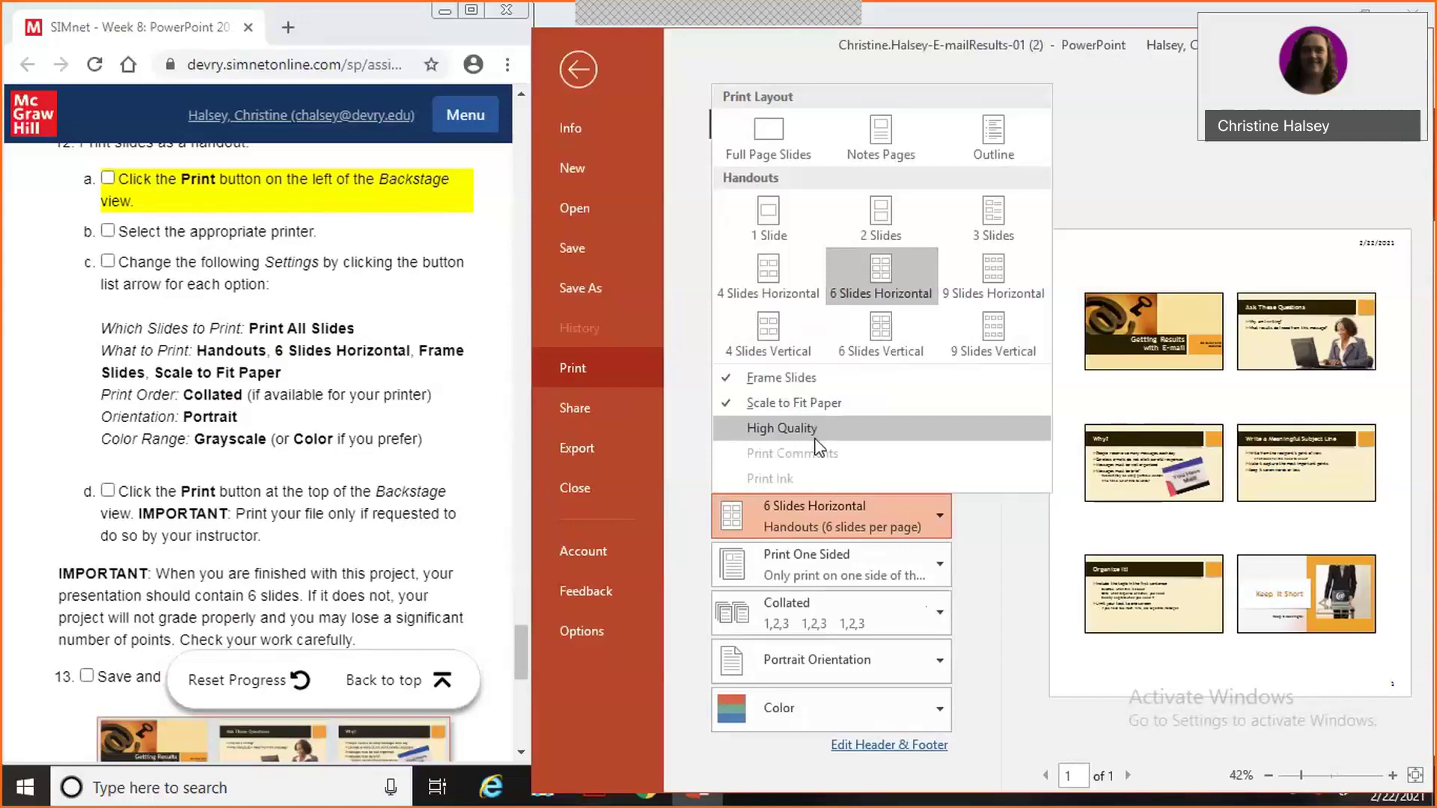
pyautogui.click(985, 635)
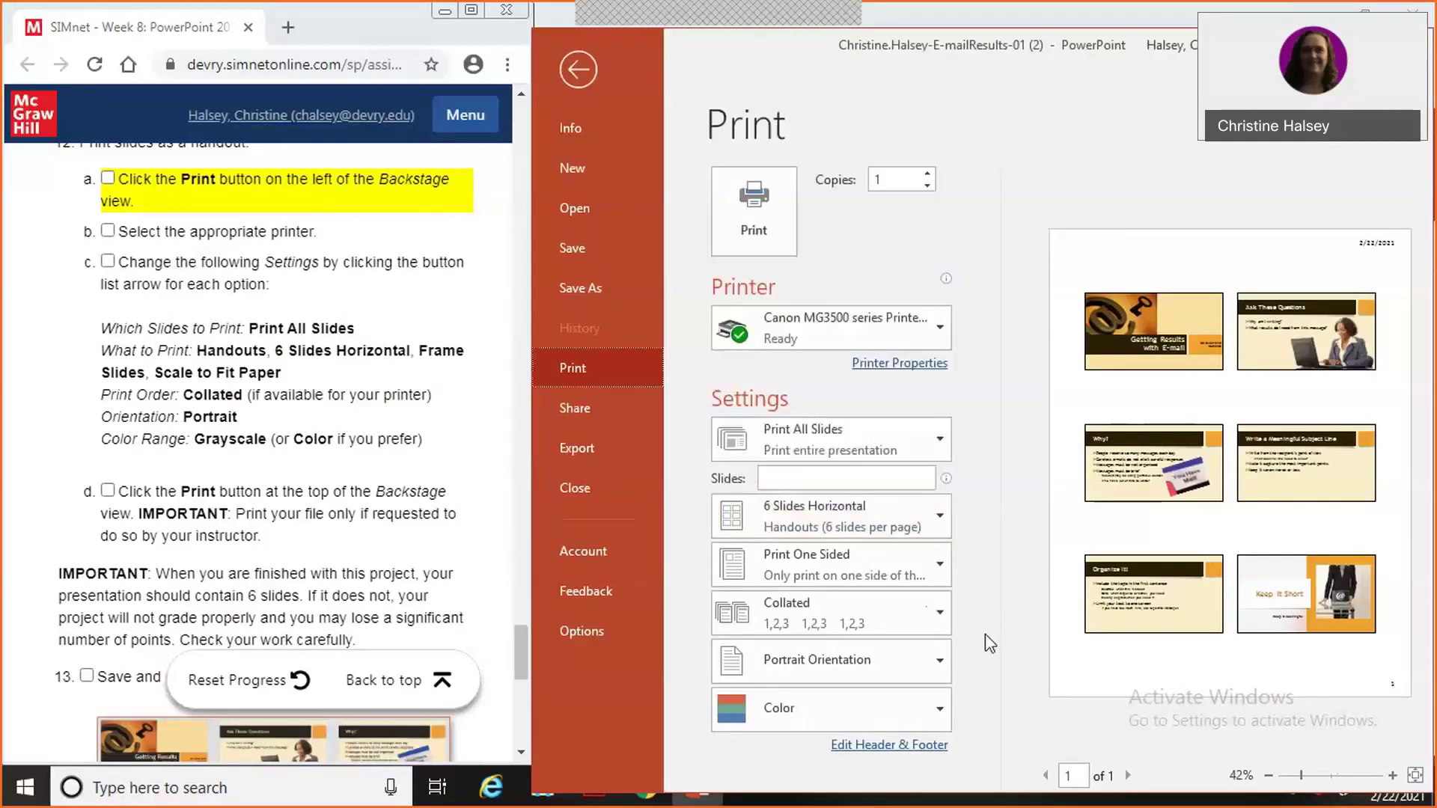
pyautogui.click(942, 564)
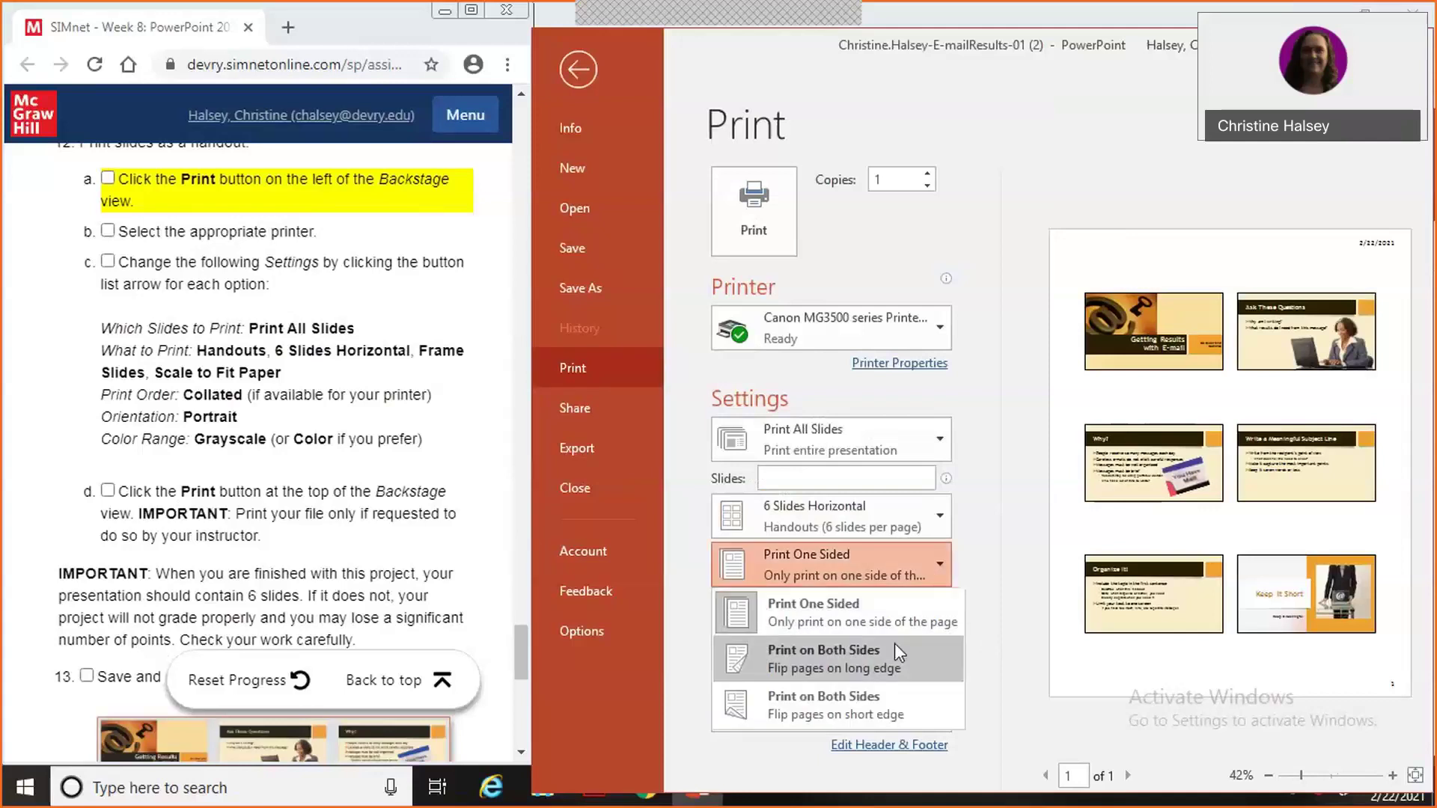
pyautogui.click(983, 651)
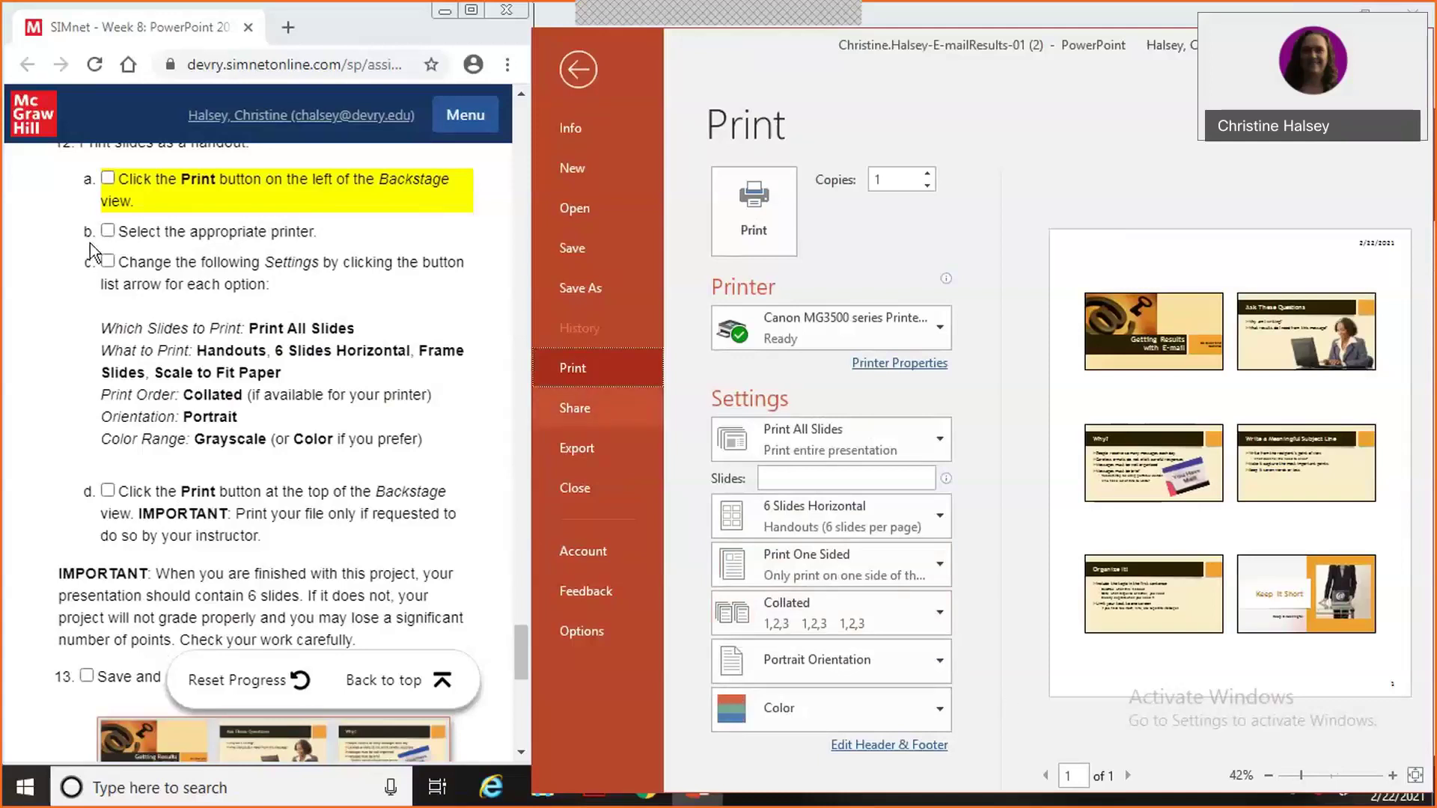
# Tick off print steps a through d in the SIMnet instructions.
pyautogui.click(108, 185)
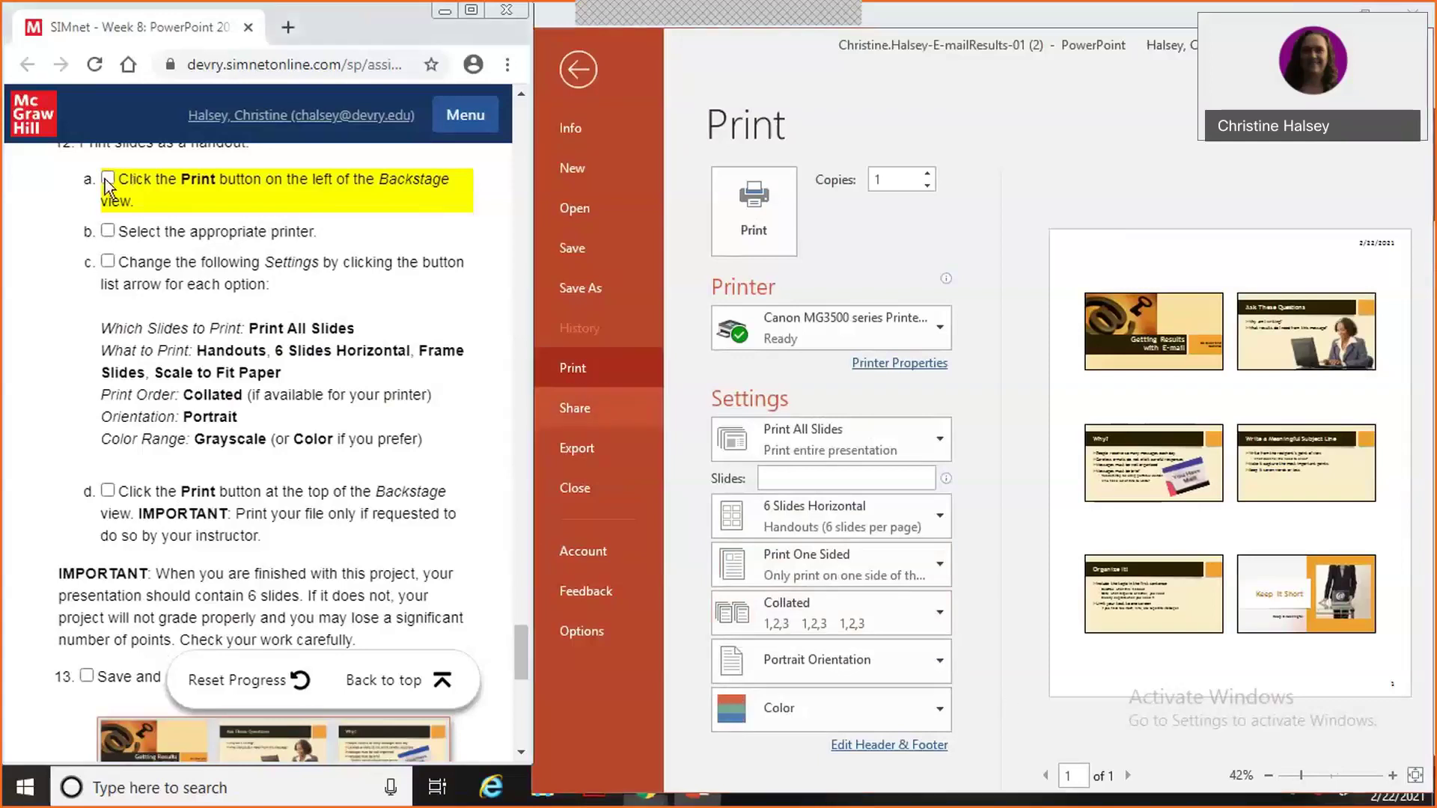
pyautogui.click(108, 230)
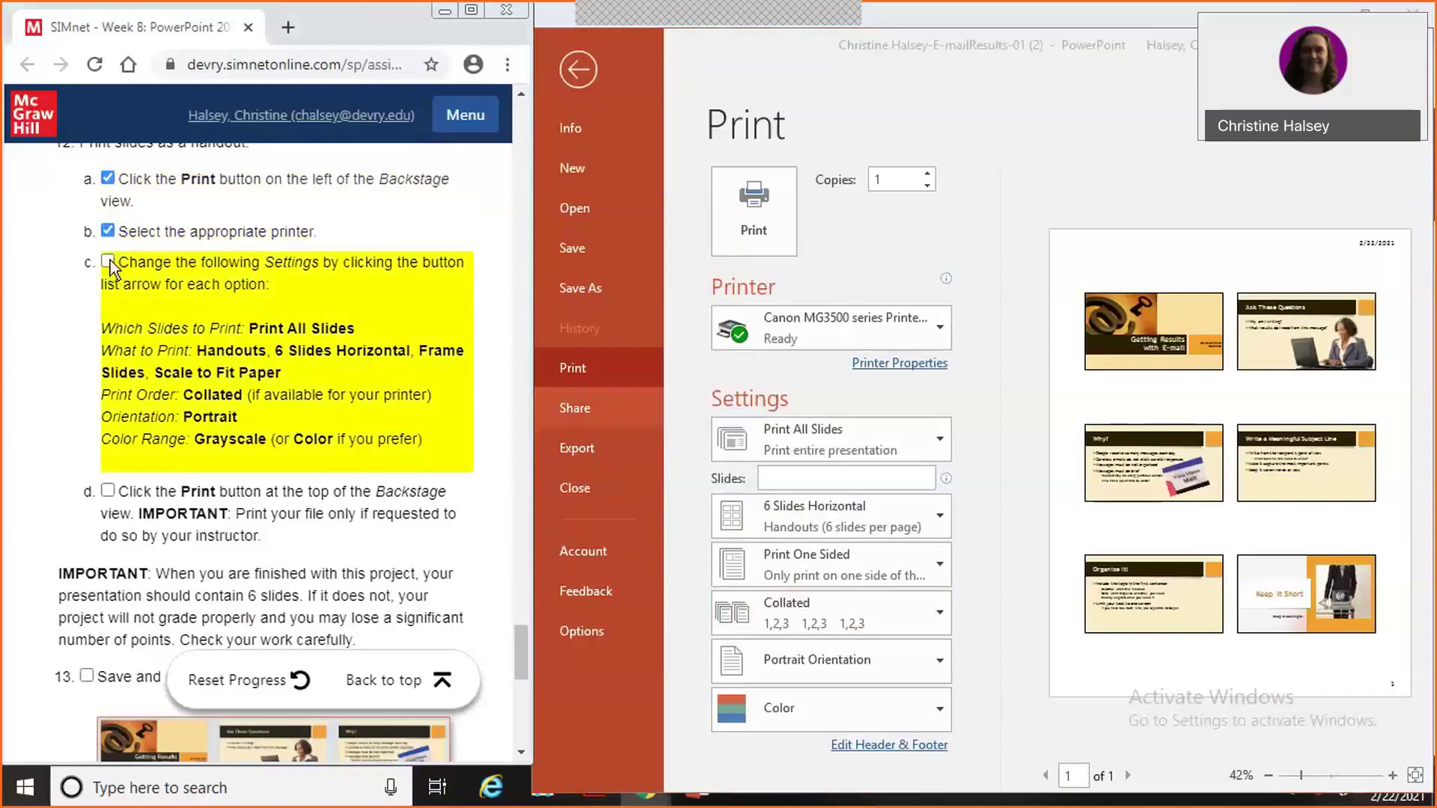
pyautogui.click(109, 261)
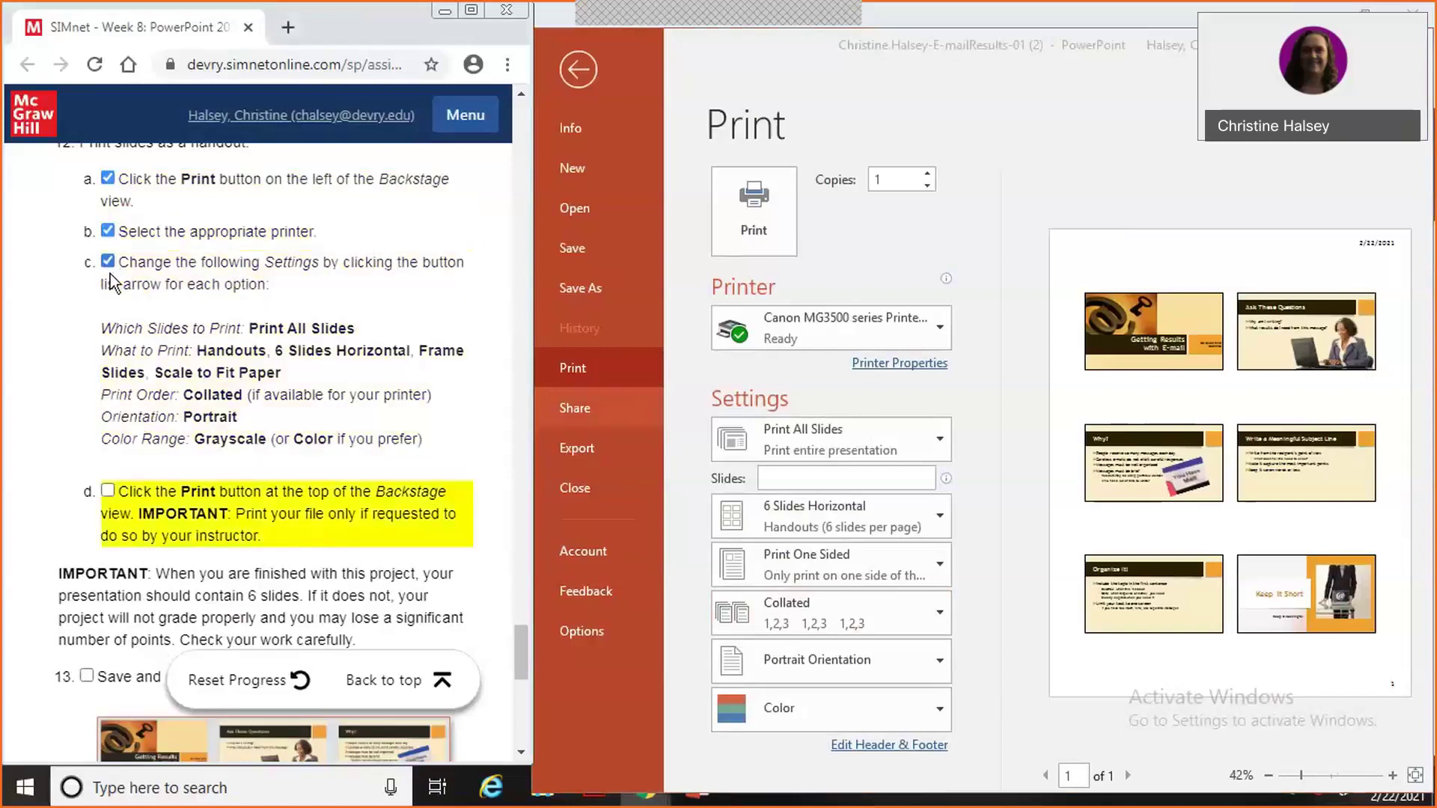
pyautogui.click(107, 493)
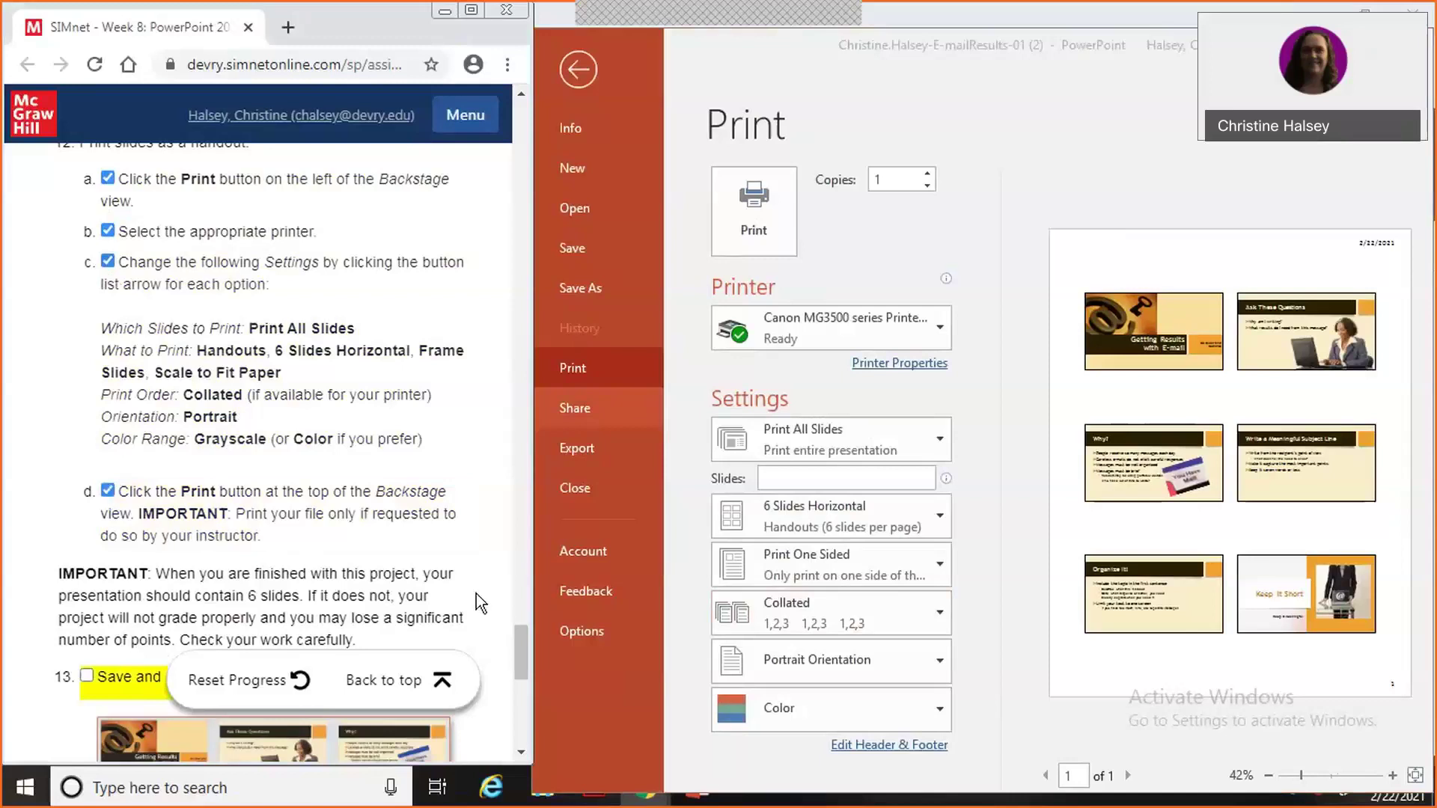
pyautogui.moveTo(518, 647); pyautogui.dragTo(519, 663)
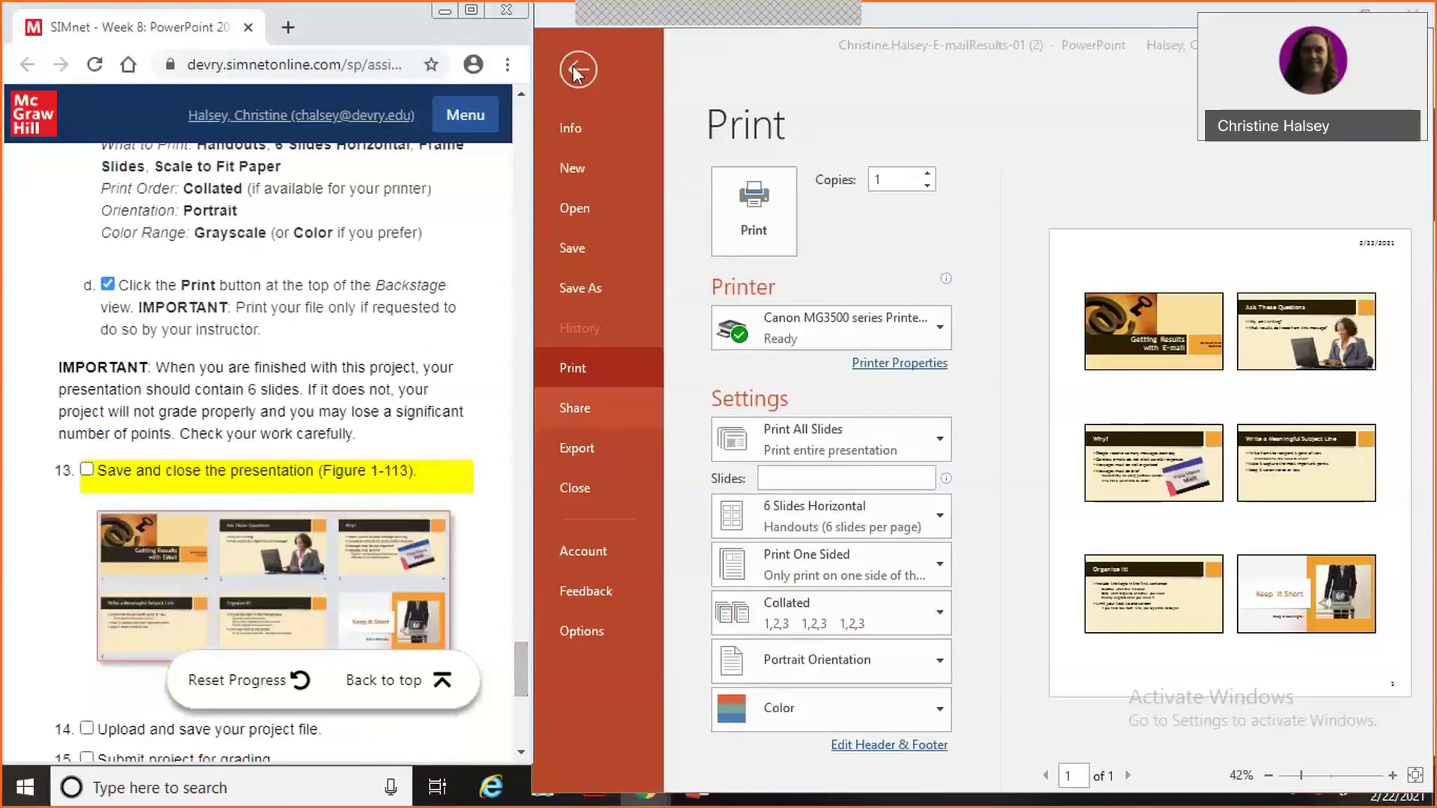
# Save the e-mail presentation and close PowerPoint.
pyautogui.click(578, 254)
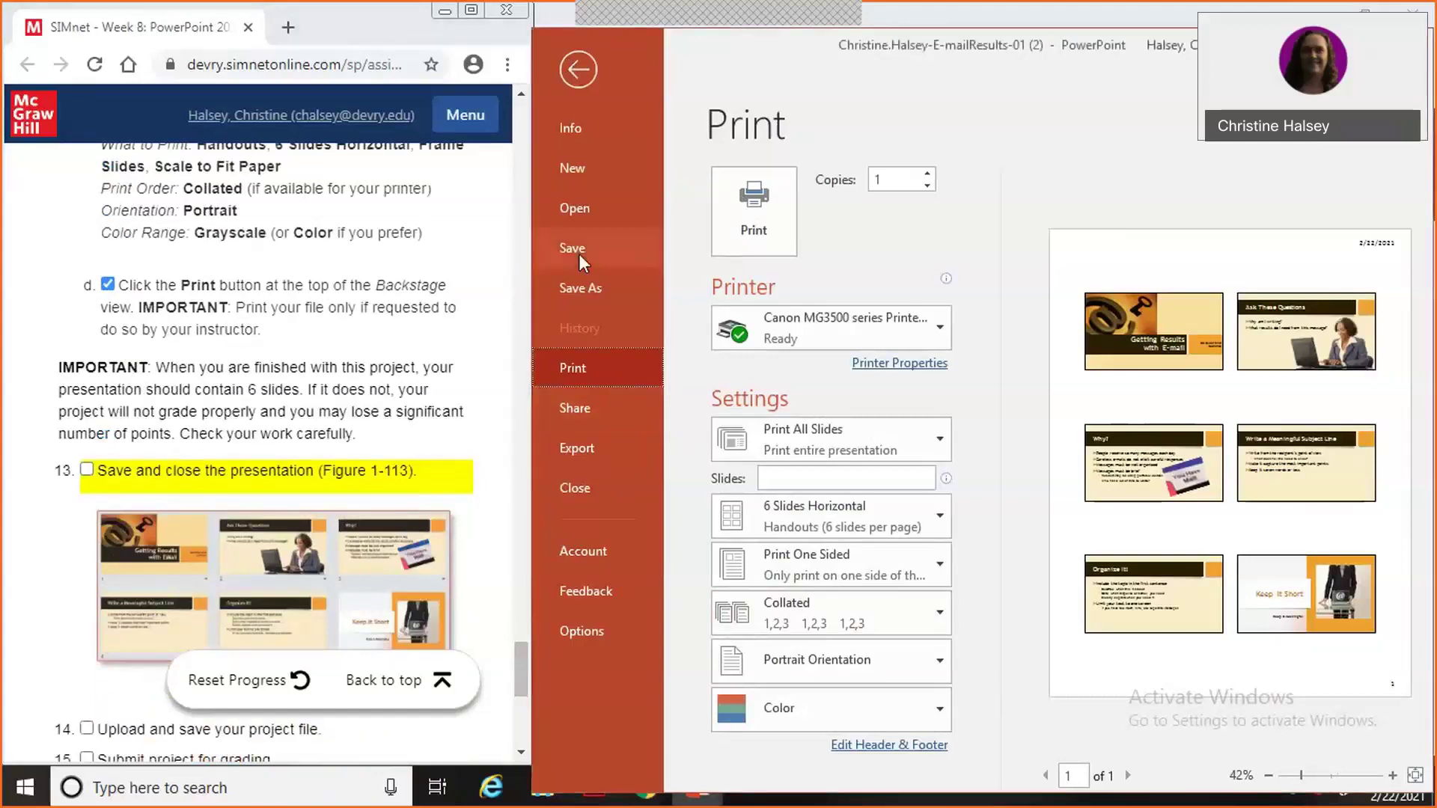
pyautogui.click(578, 252)
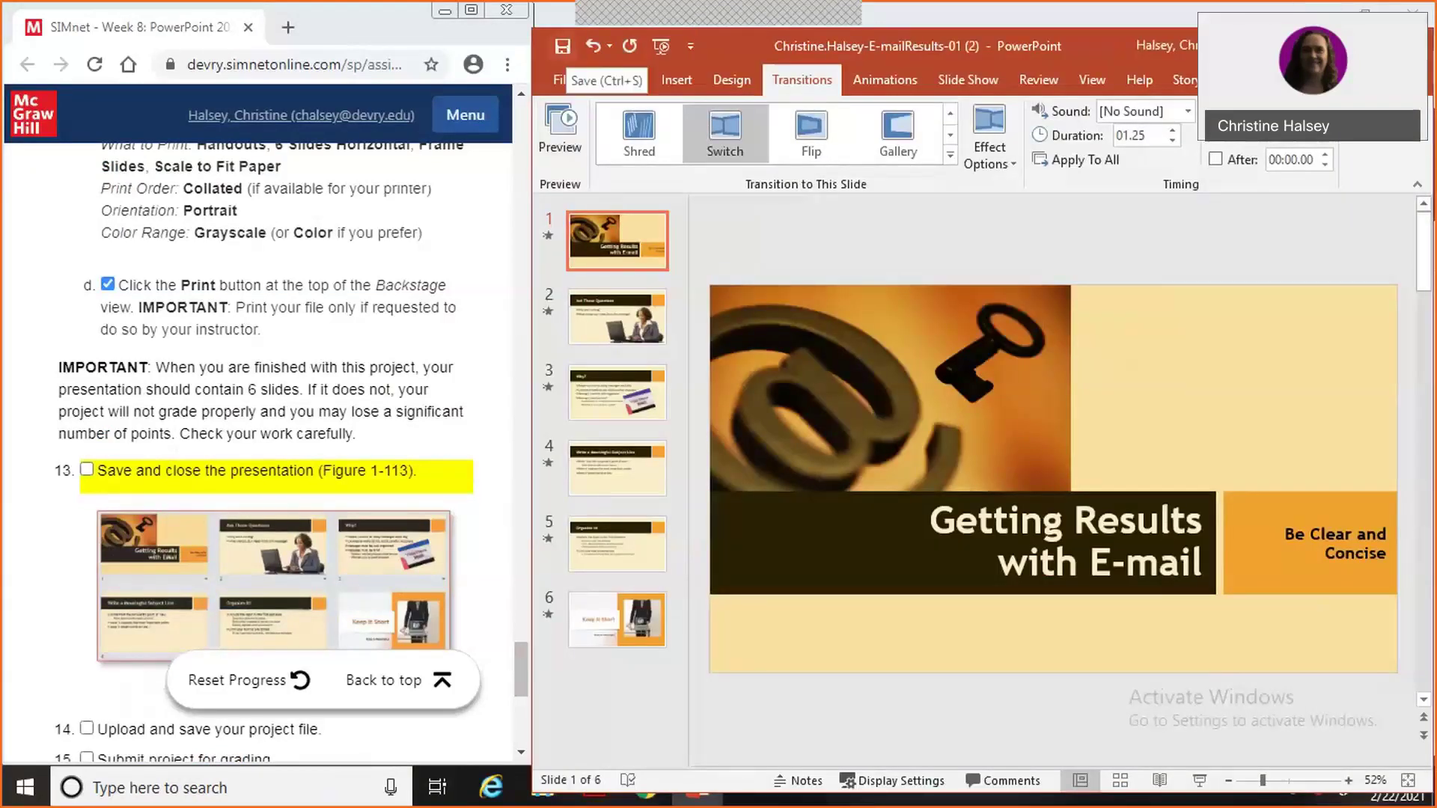
pyautogui.click(1412, 11)
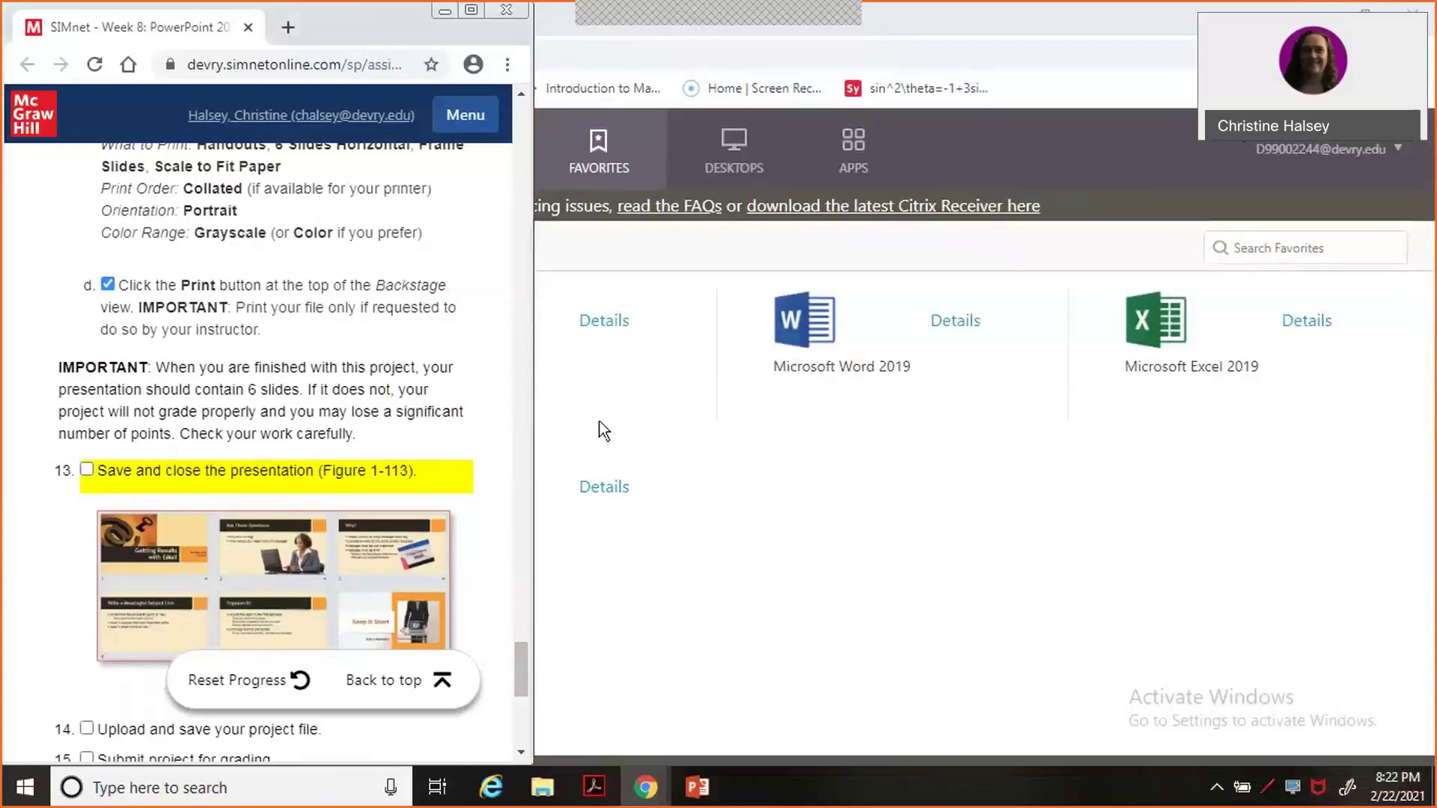
# Return to the top of the Week 8 Guided Project 1-2 page and maximize Chrome.
pyautogui.scroll(-1, 522, 691)
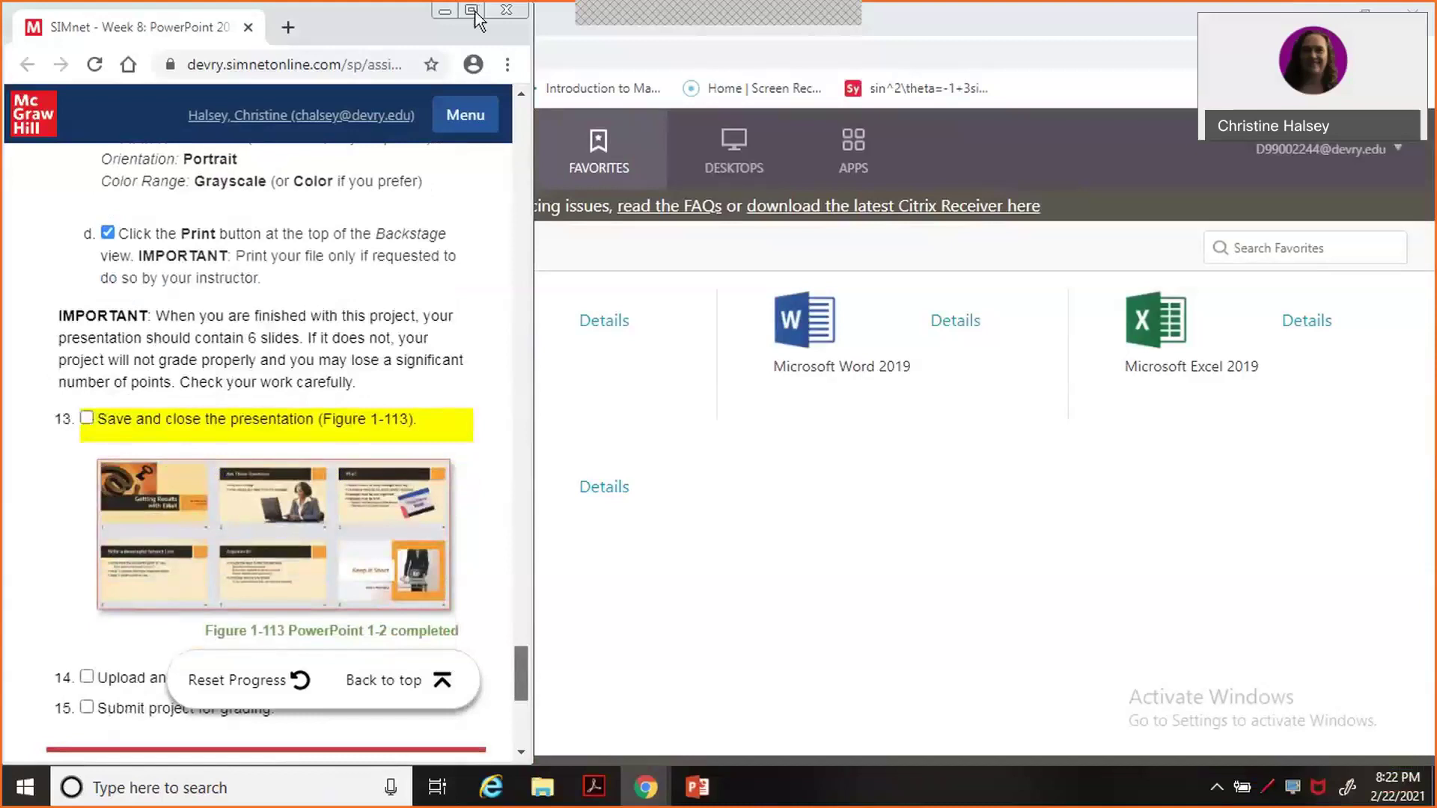
pyautogui.press('pageup')
pyautogui.press('pageup')
pyautogui.press('pageup')
pyautogui.press('pageup')
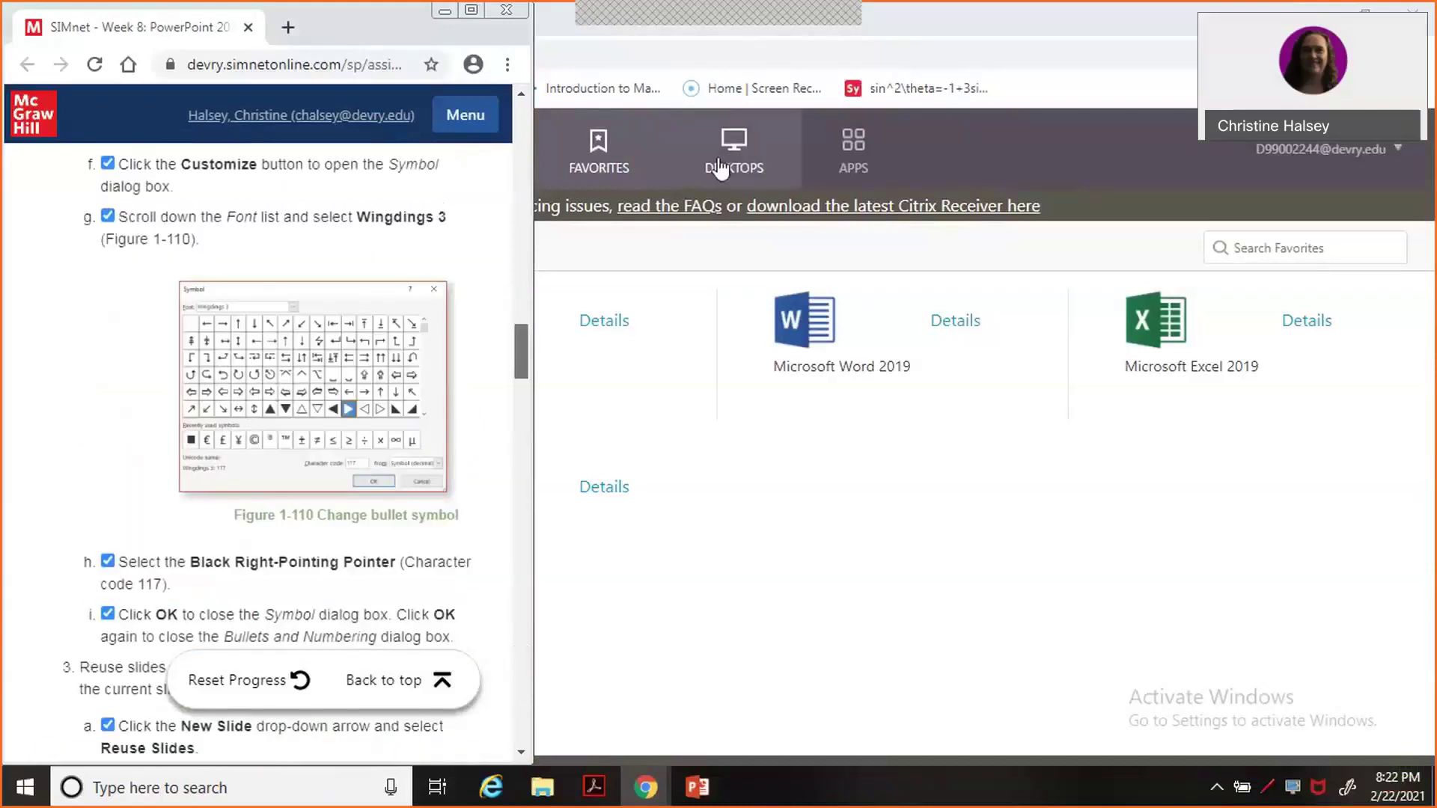
pyautogui.press('pageup')
pyautogui.press('pageup')
pyautogui.press('pageup')
pyautogui.press('pageup')
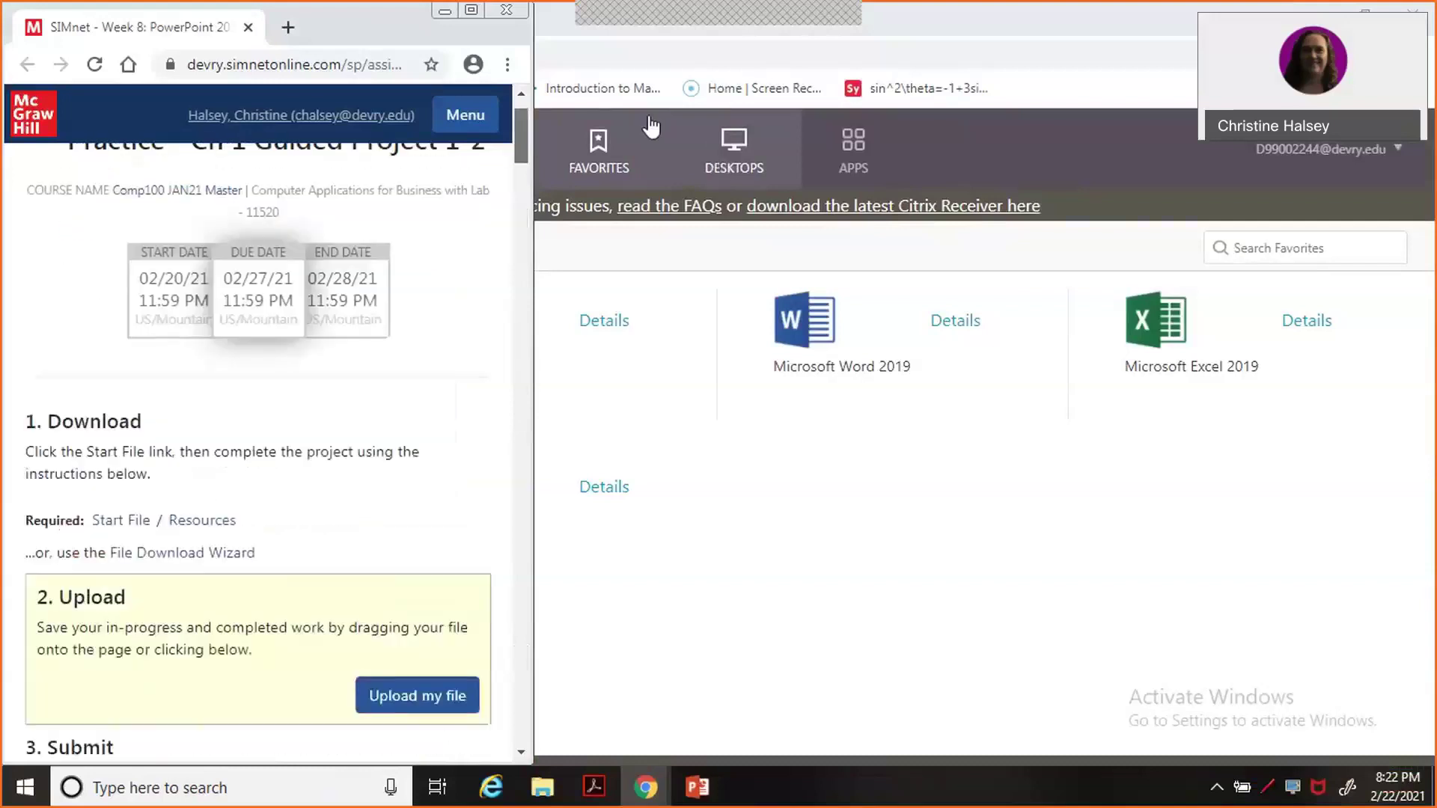
pyautogui.press('super+Up')
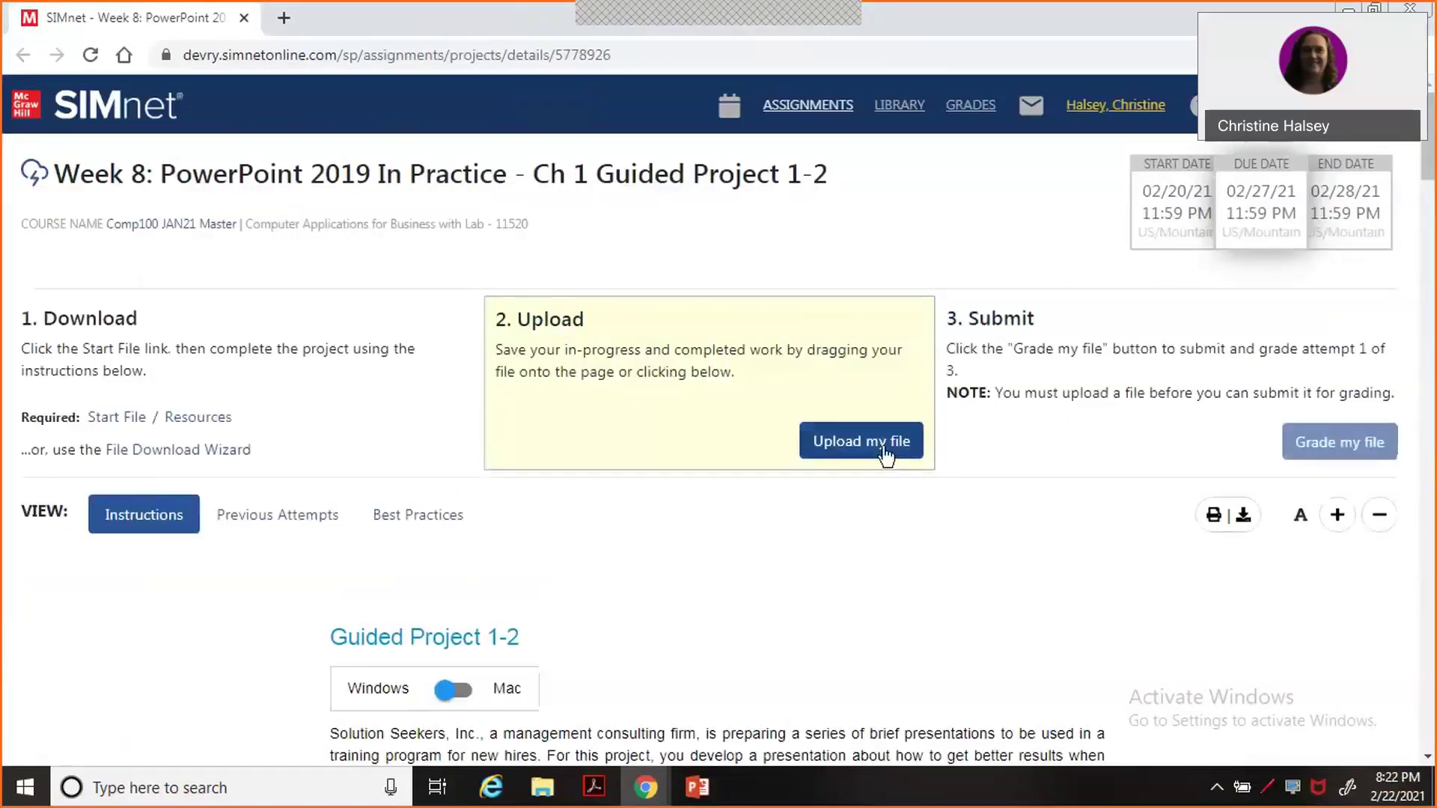
# Upload E-mailResults-01 (2) from the Downloads folder to the assignment.
pyautogui.click(885, 449)
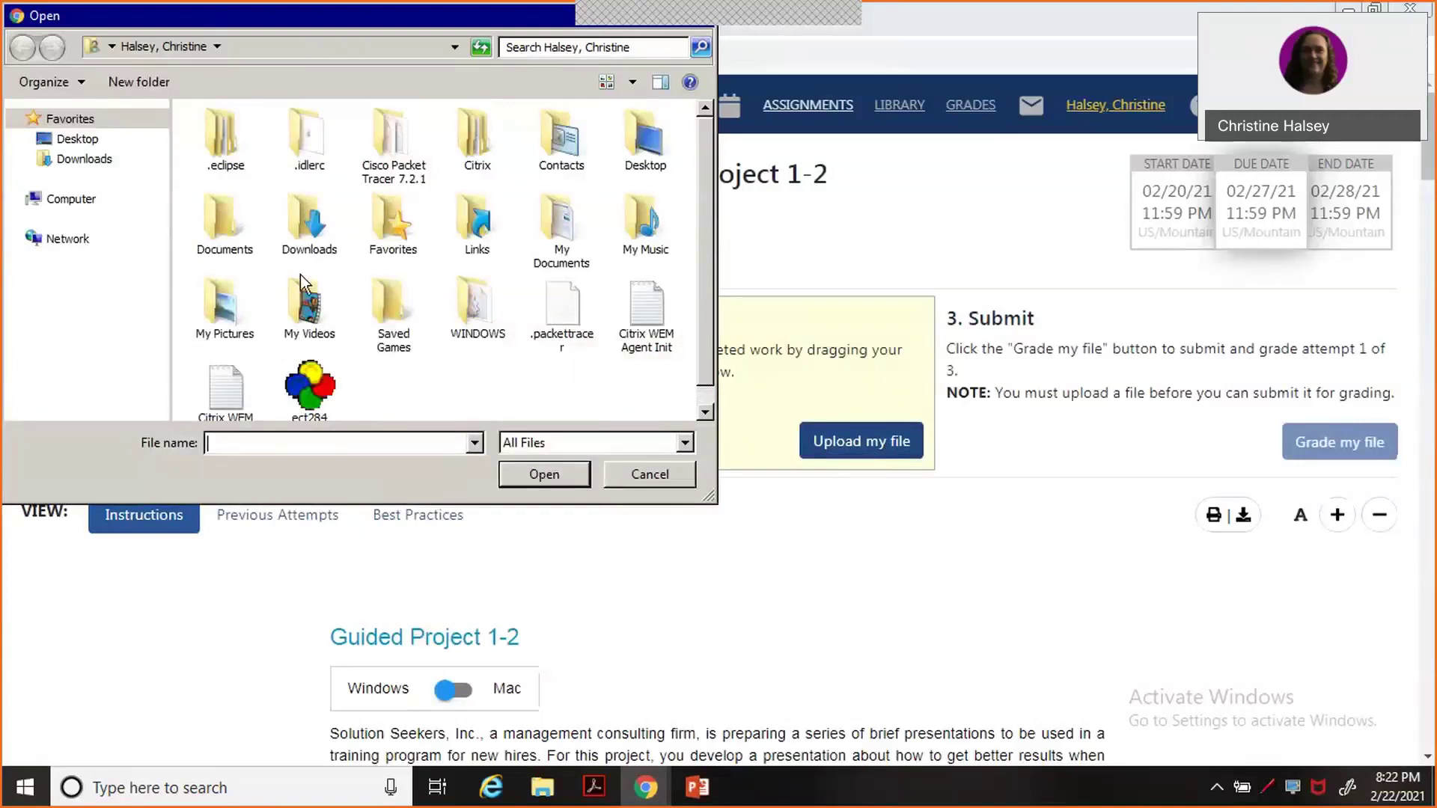
pyautogui.click(80, 160)
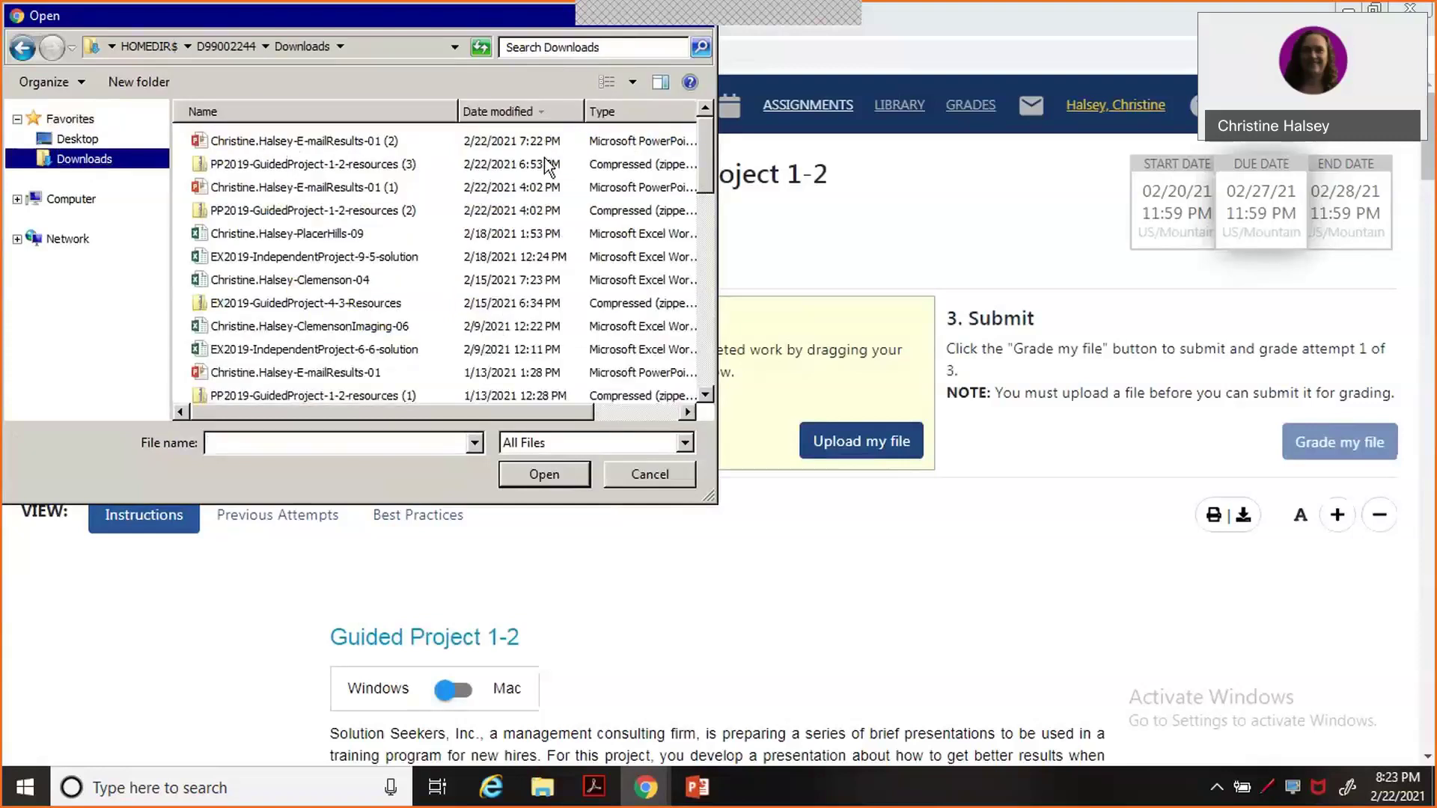
pyautogui.click(323, 145)
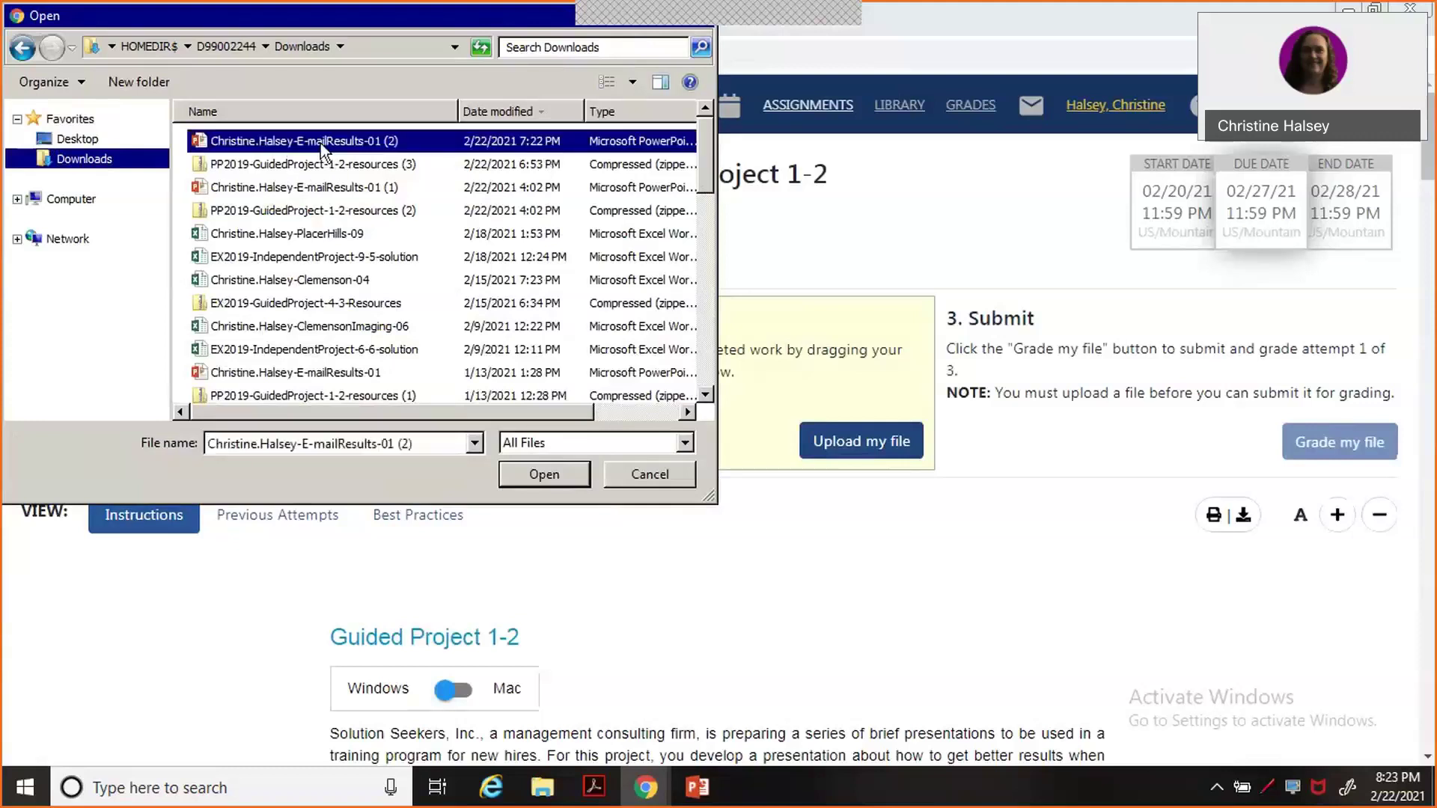
pyautogui.doubleClick(323, 144)
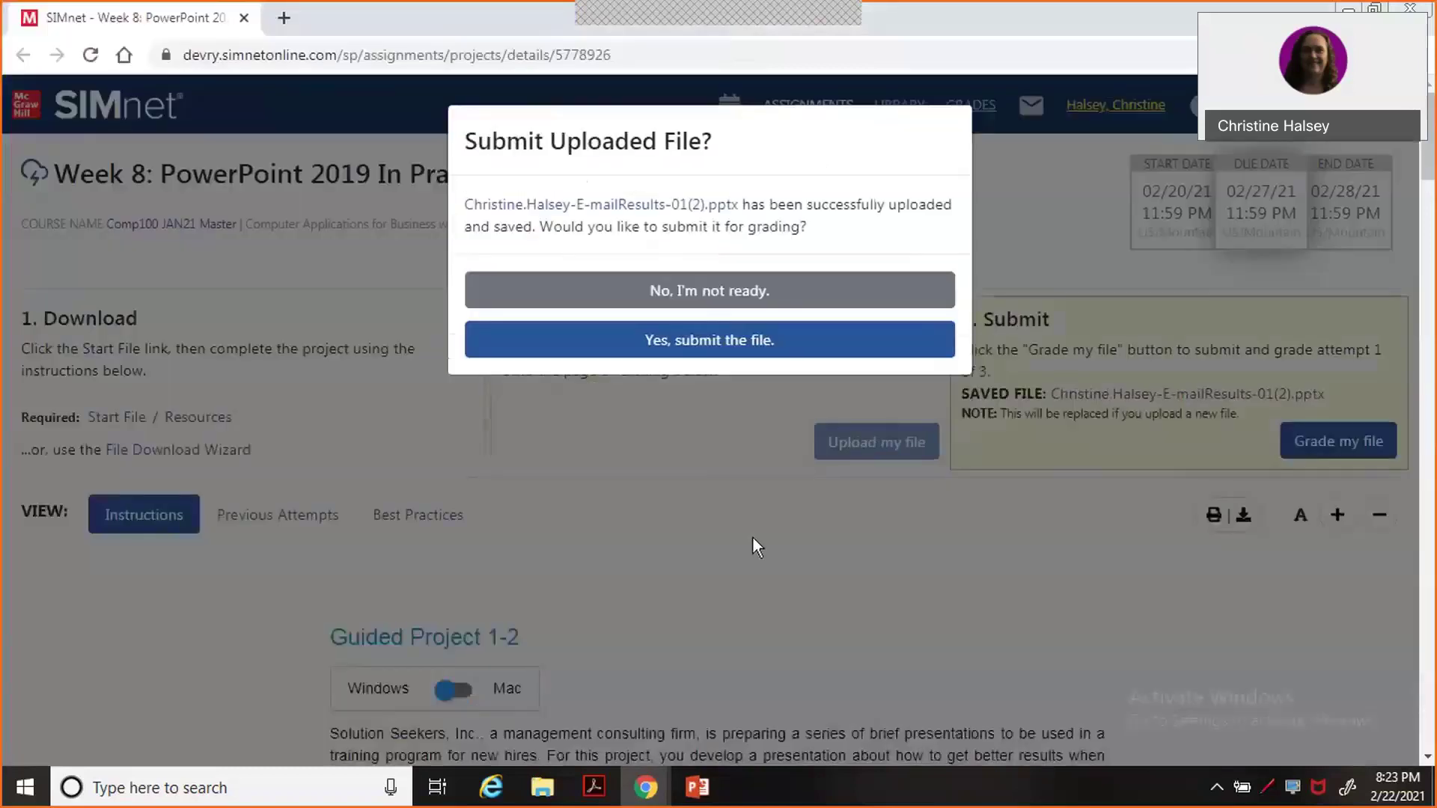
# Confirm submitting the uploaded E-mailResults-01 (2) file for grading.
pyautogui.click(698, 338)
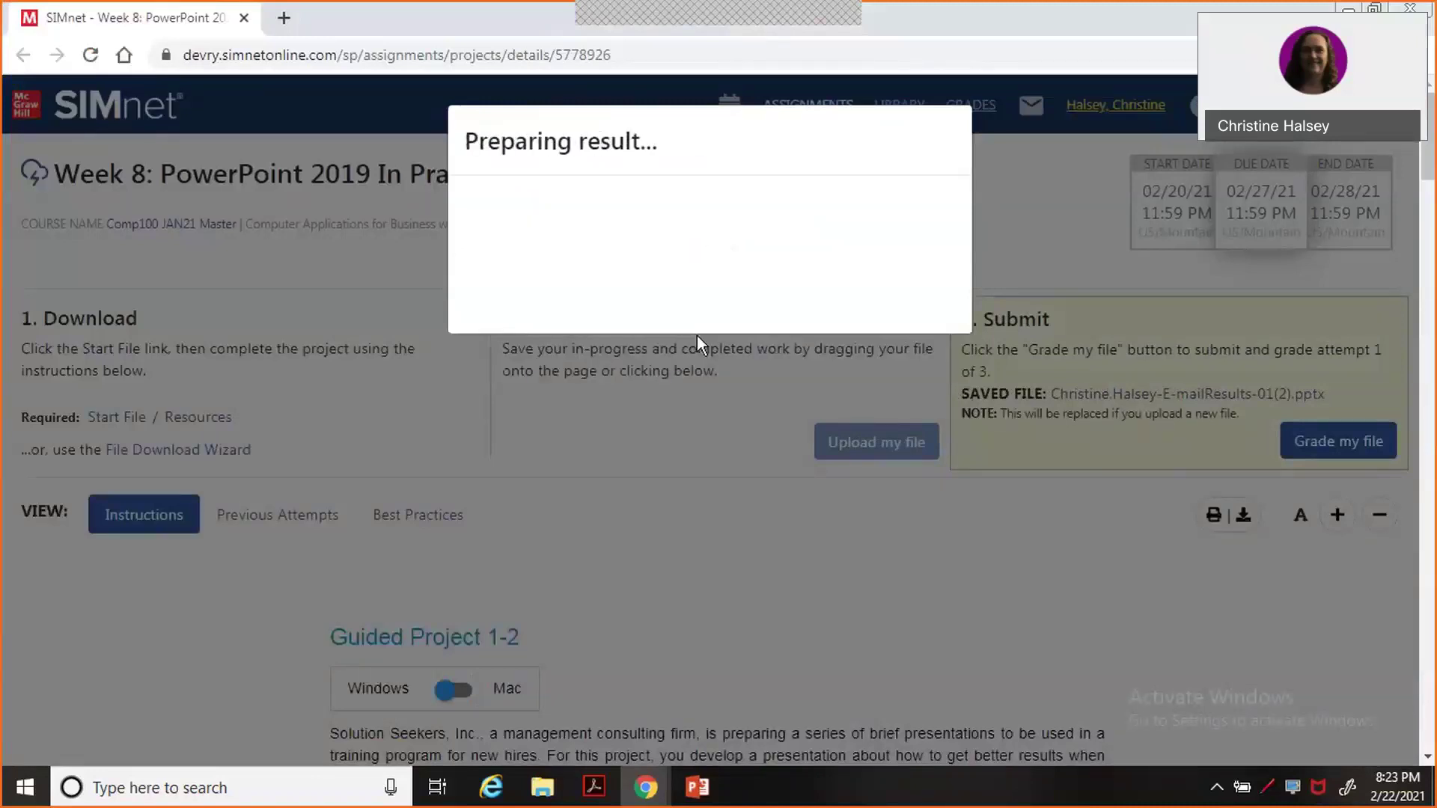